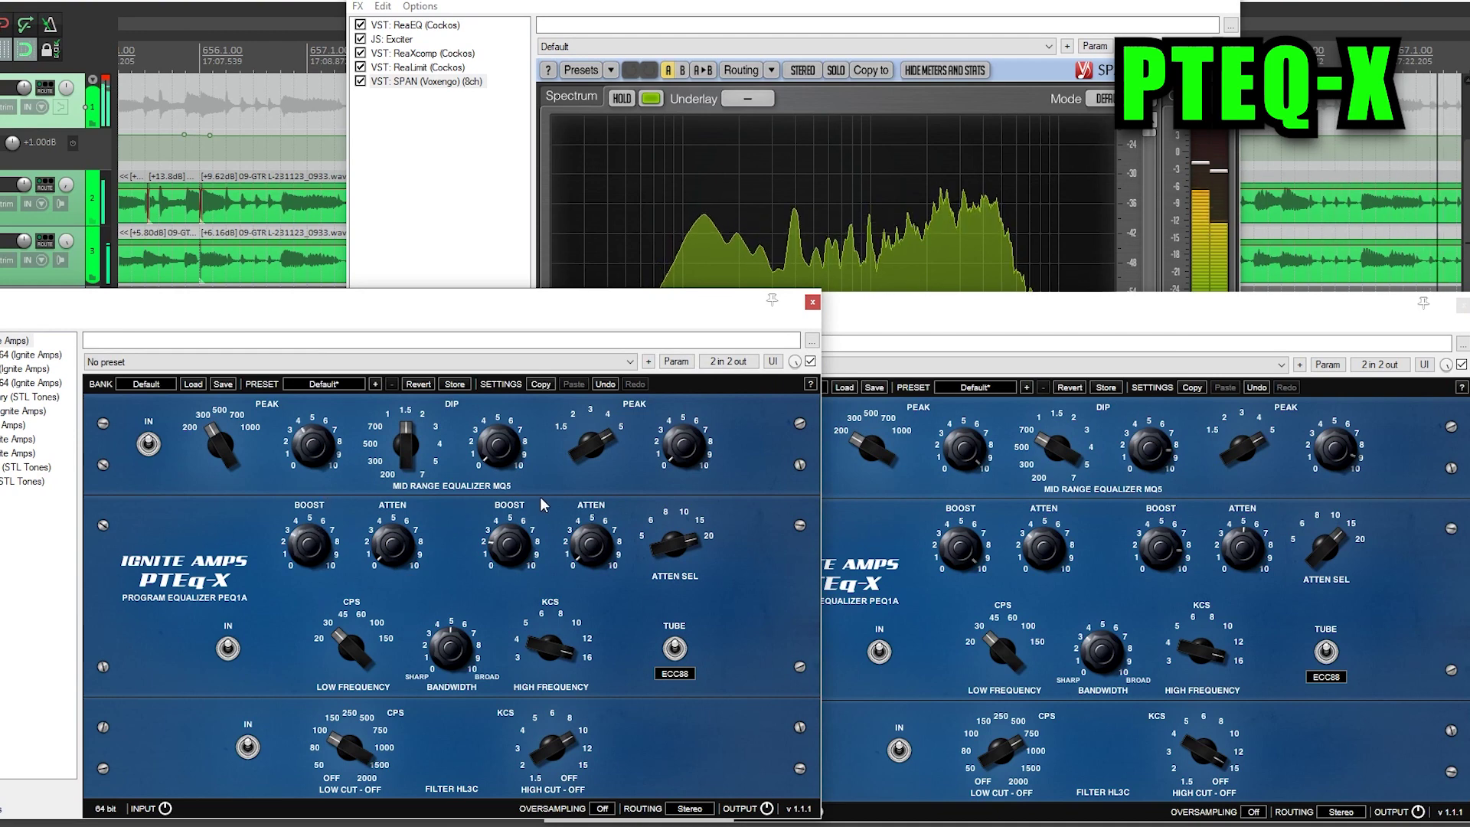
click(912, 481)
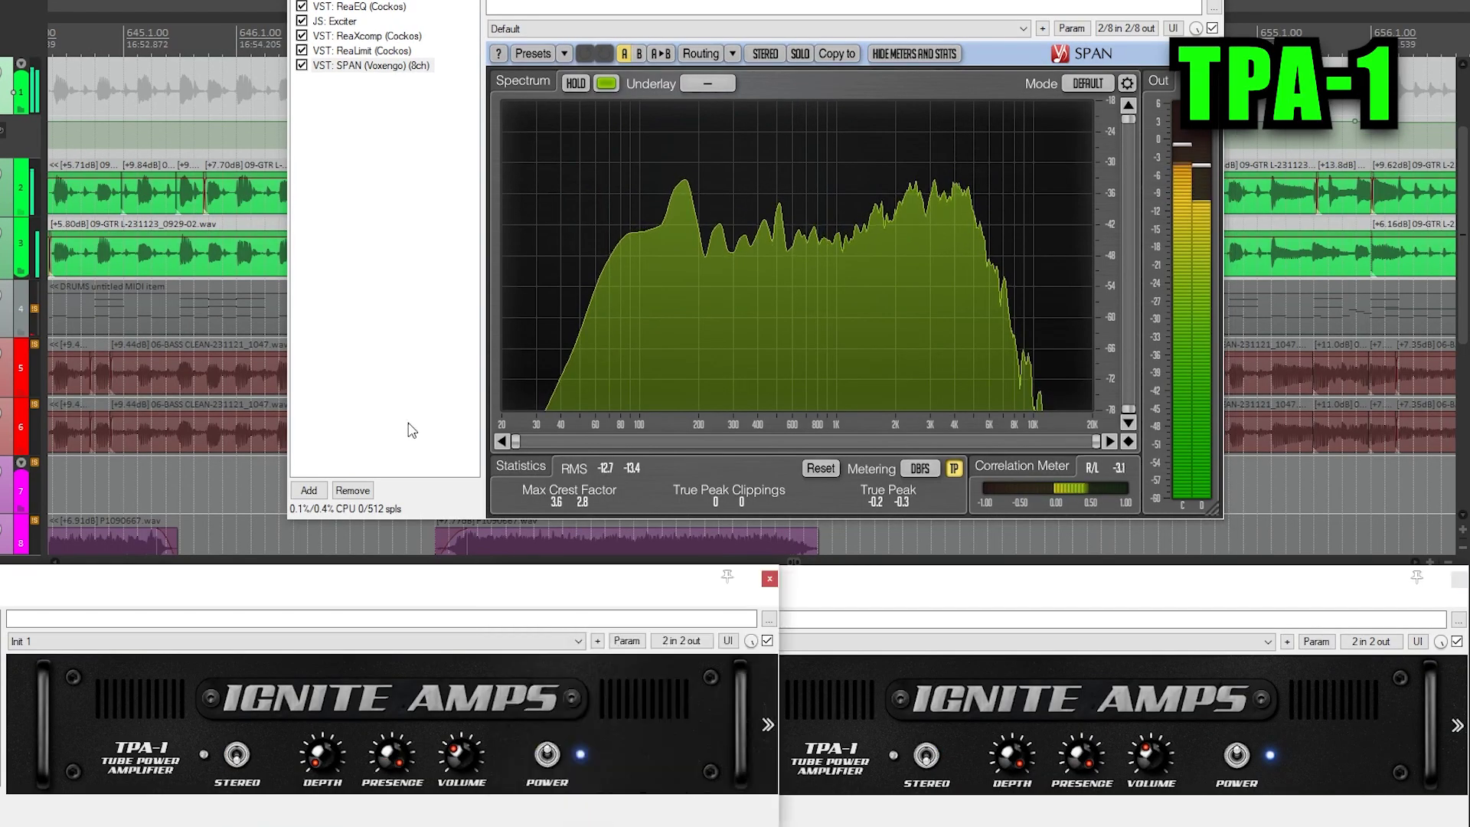
Show the rear panels of both TPA-1 power amps and set the GTR L amp's tubes to 6L6.
click(768, 725)
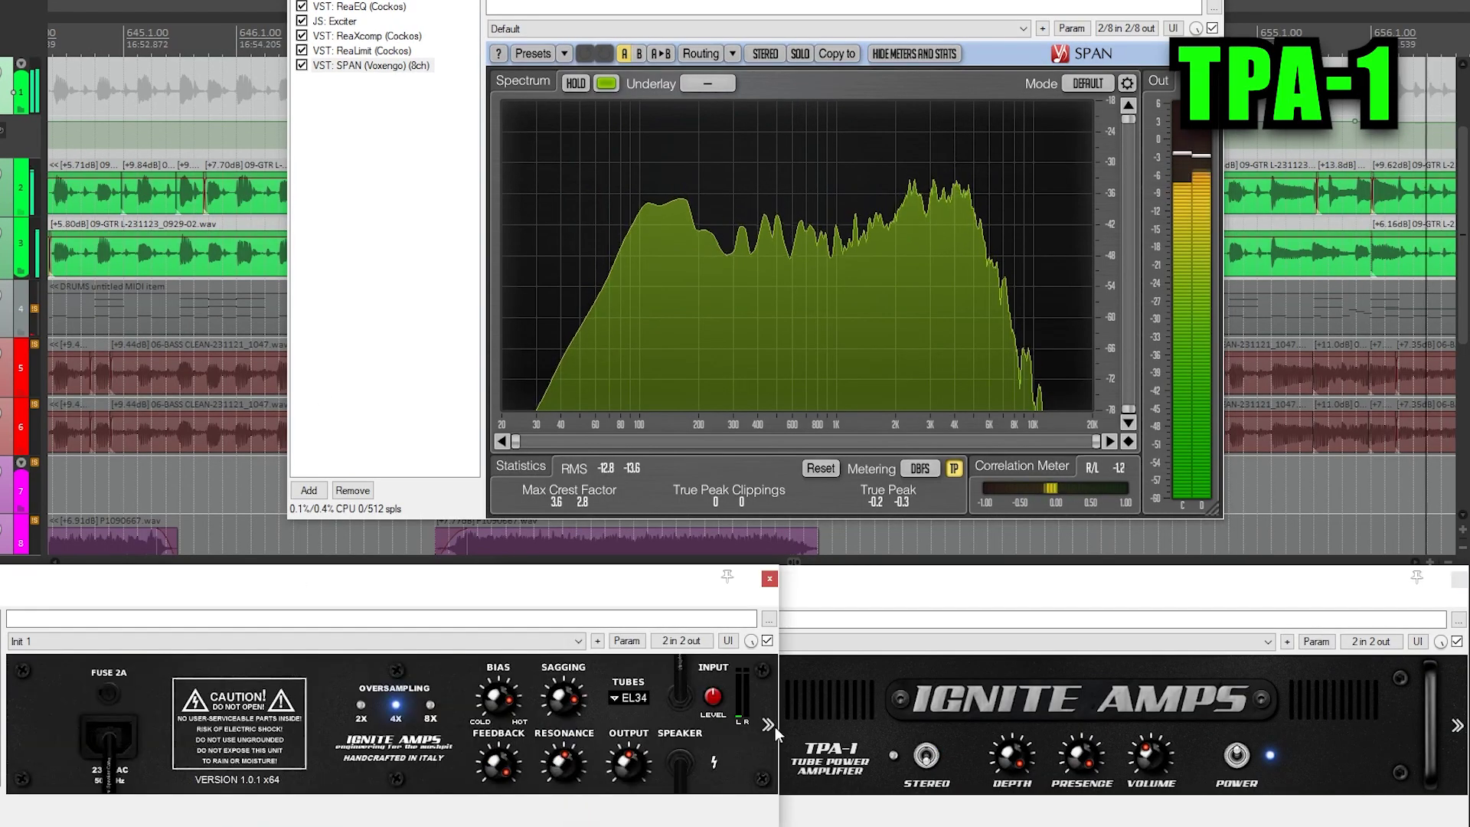
click(1457, 726)
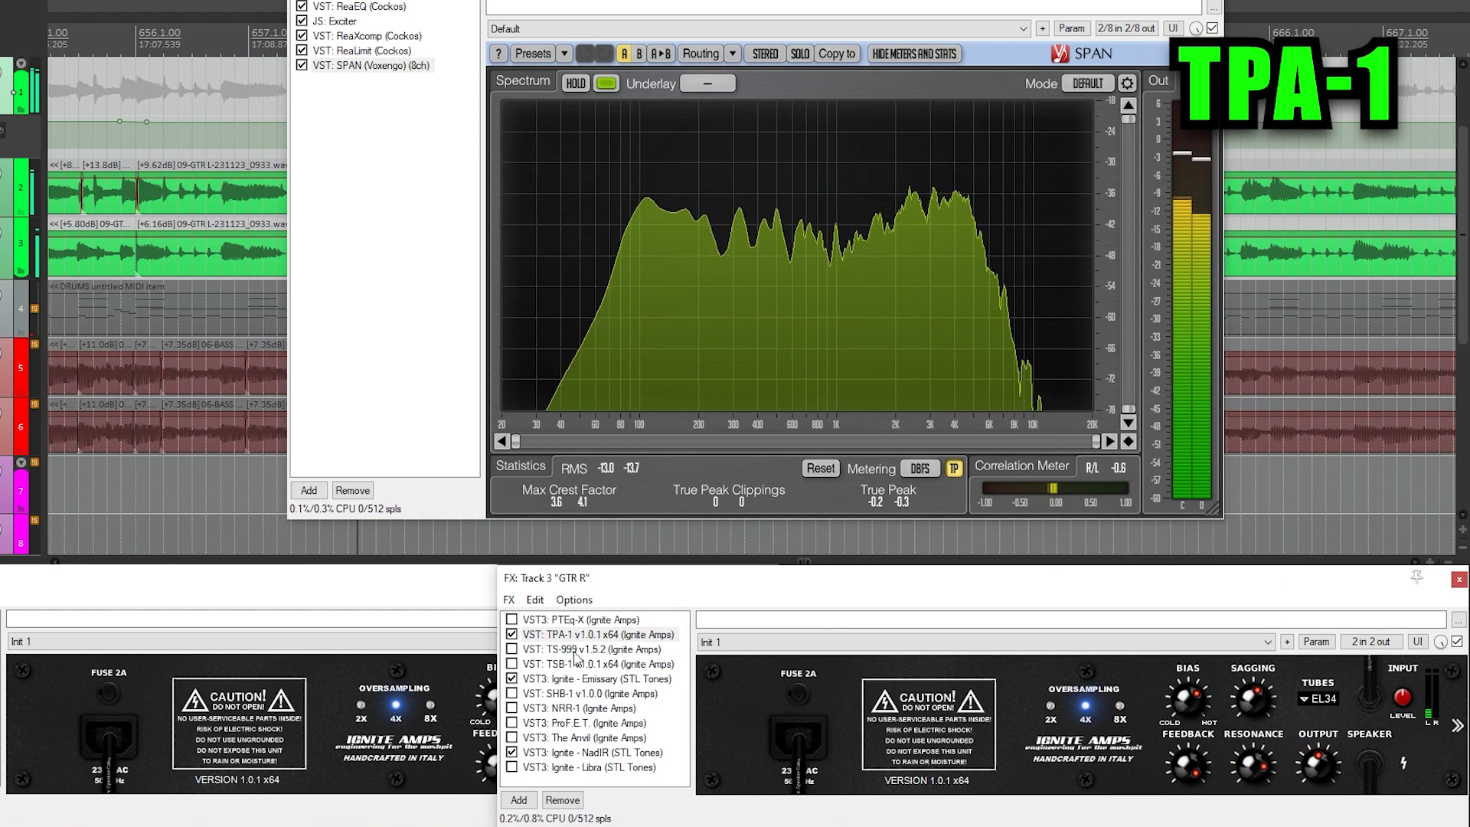
click(463, 590)
click(634, 698)
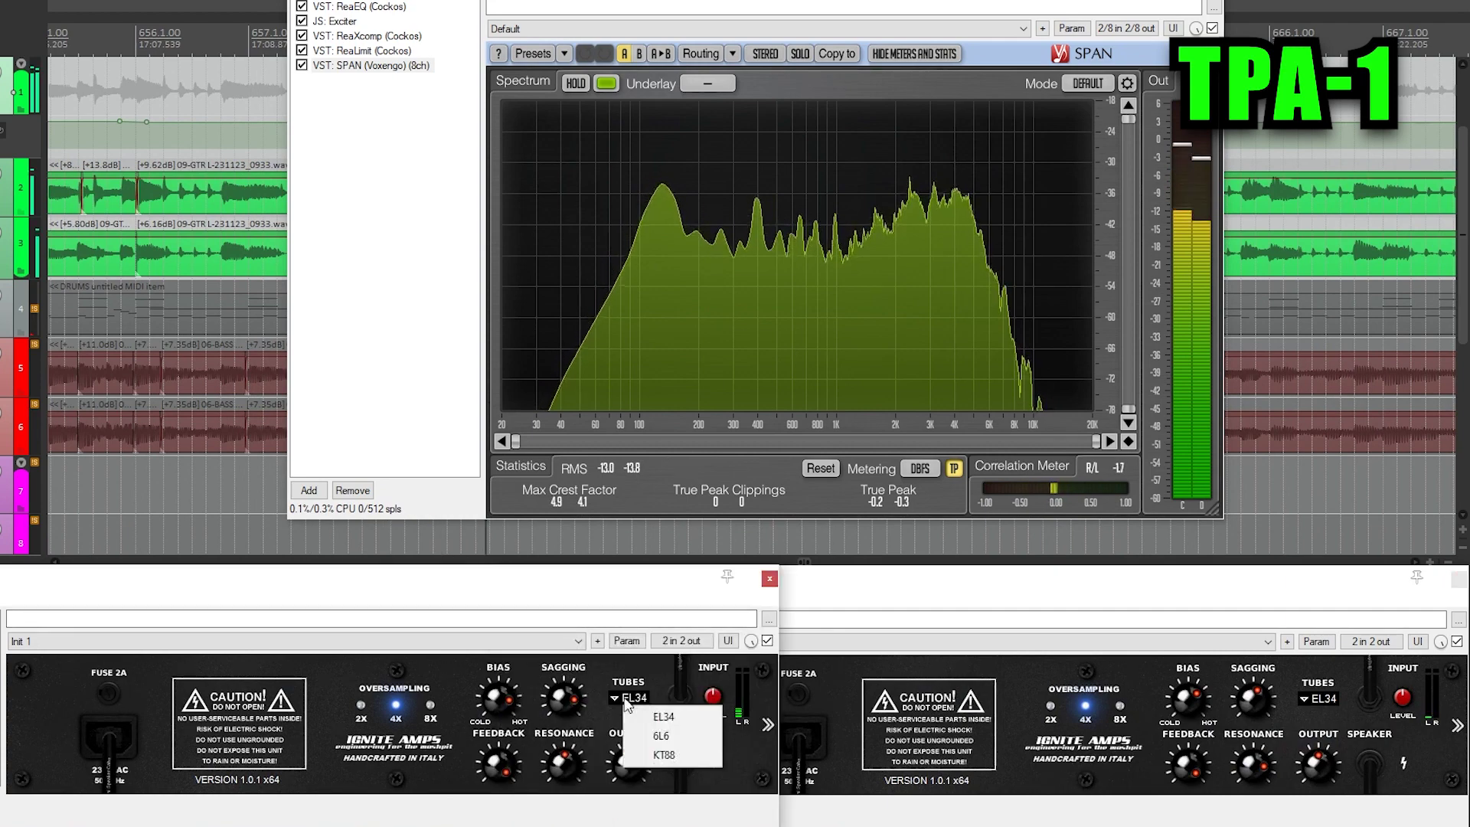
click(649, 735)
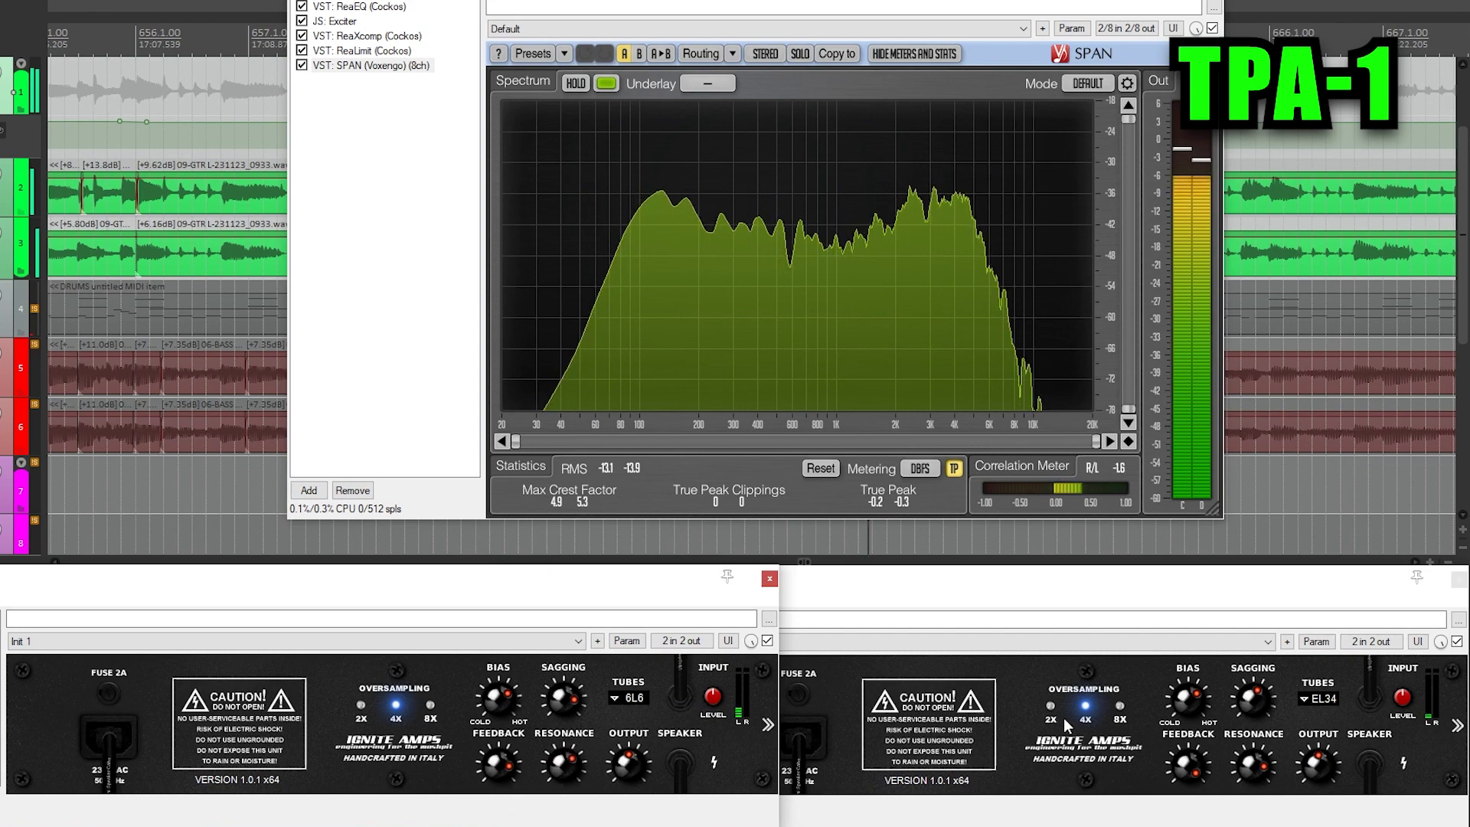
click(1314, 700)
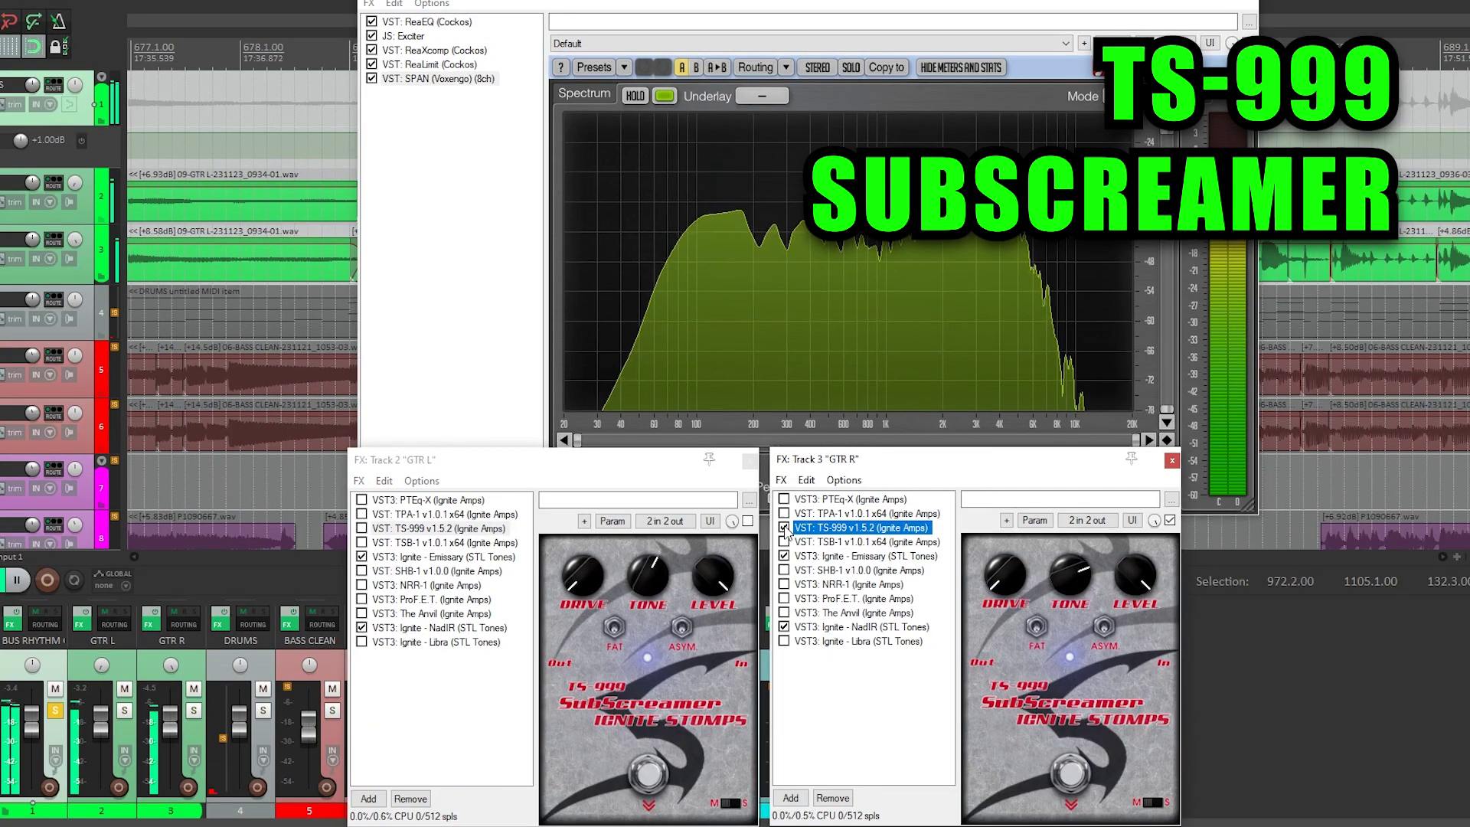
Enable the TS-999 pedal on GTR L and try different Drive settings on the GTR L and GTR R pedals.
click(362, 529)
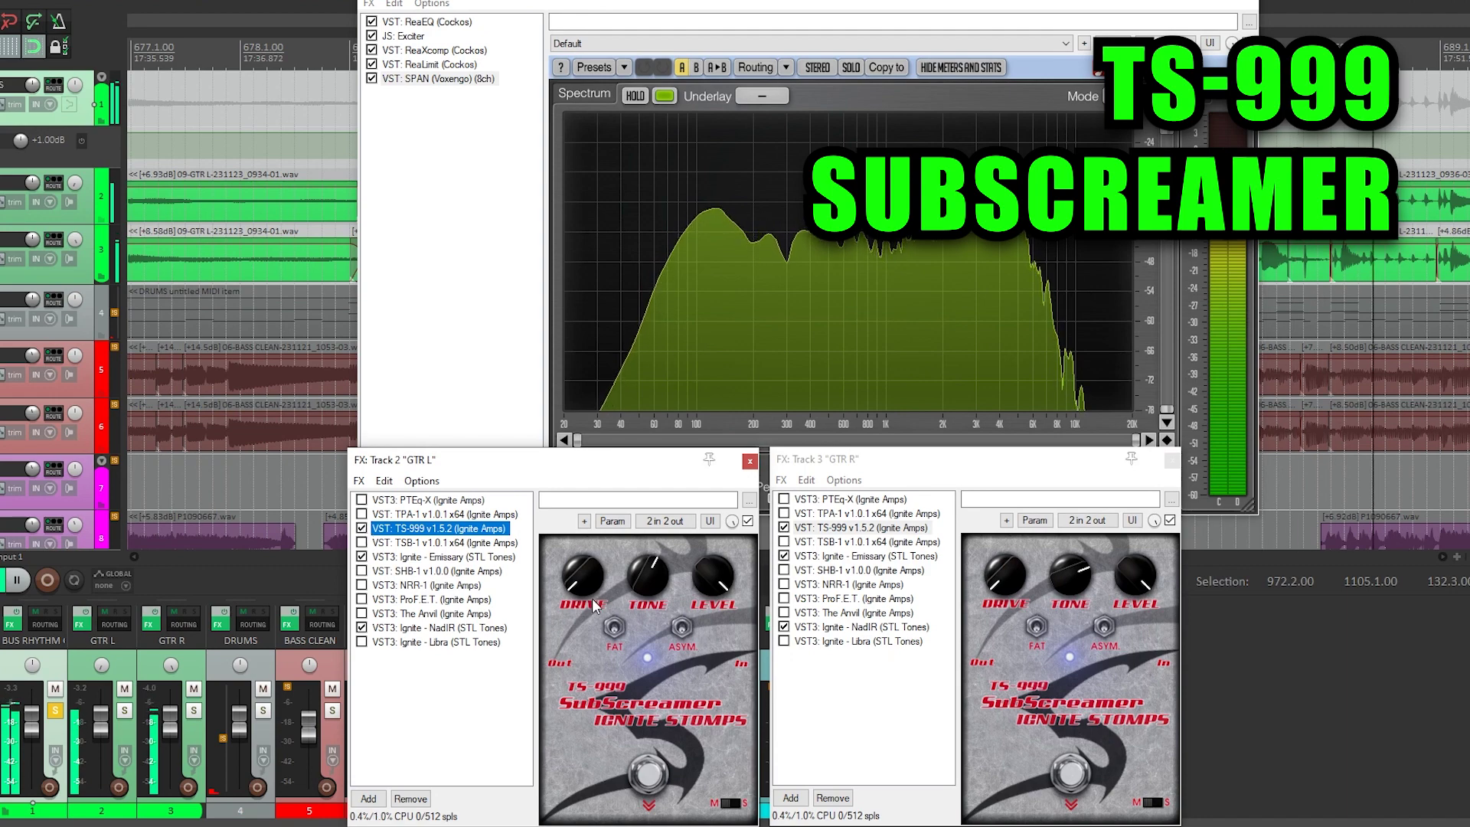
drag(584, 576, 616, 335)
drag(1009, 579, 965, 304)
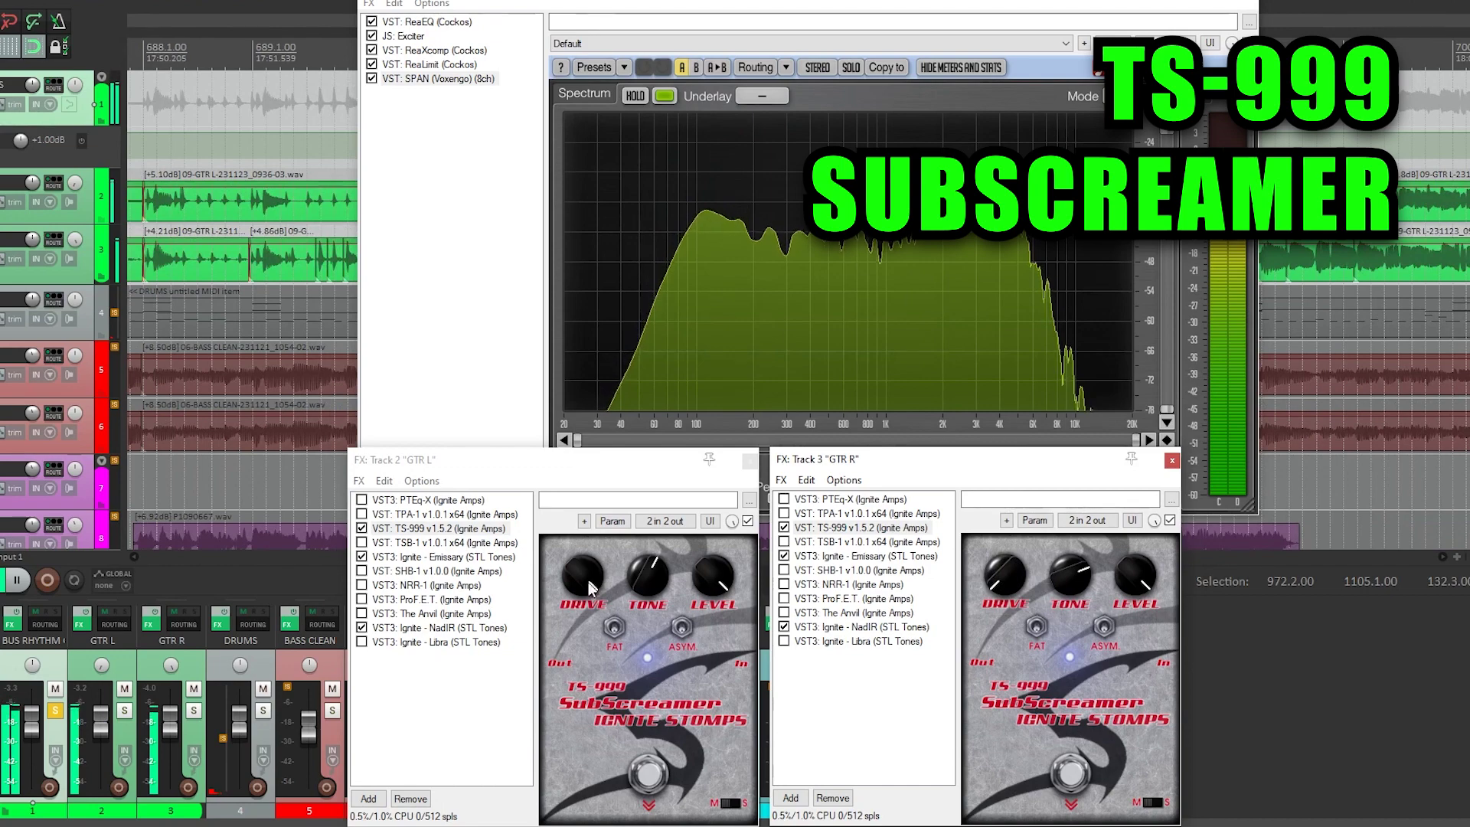
drag(584, 577, 585, 823)
Raise the Tone on the TS-999 pedals of both guitar tracks.
drag(651, 573, 663, 444)
drag(1071, 574, 1066, 430)
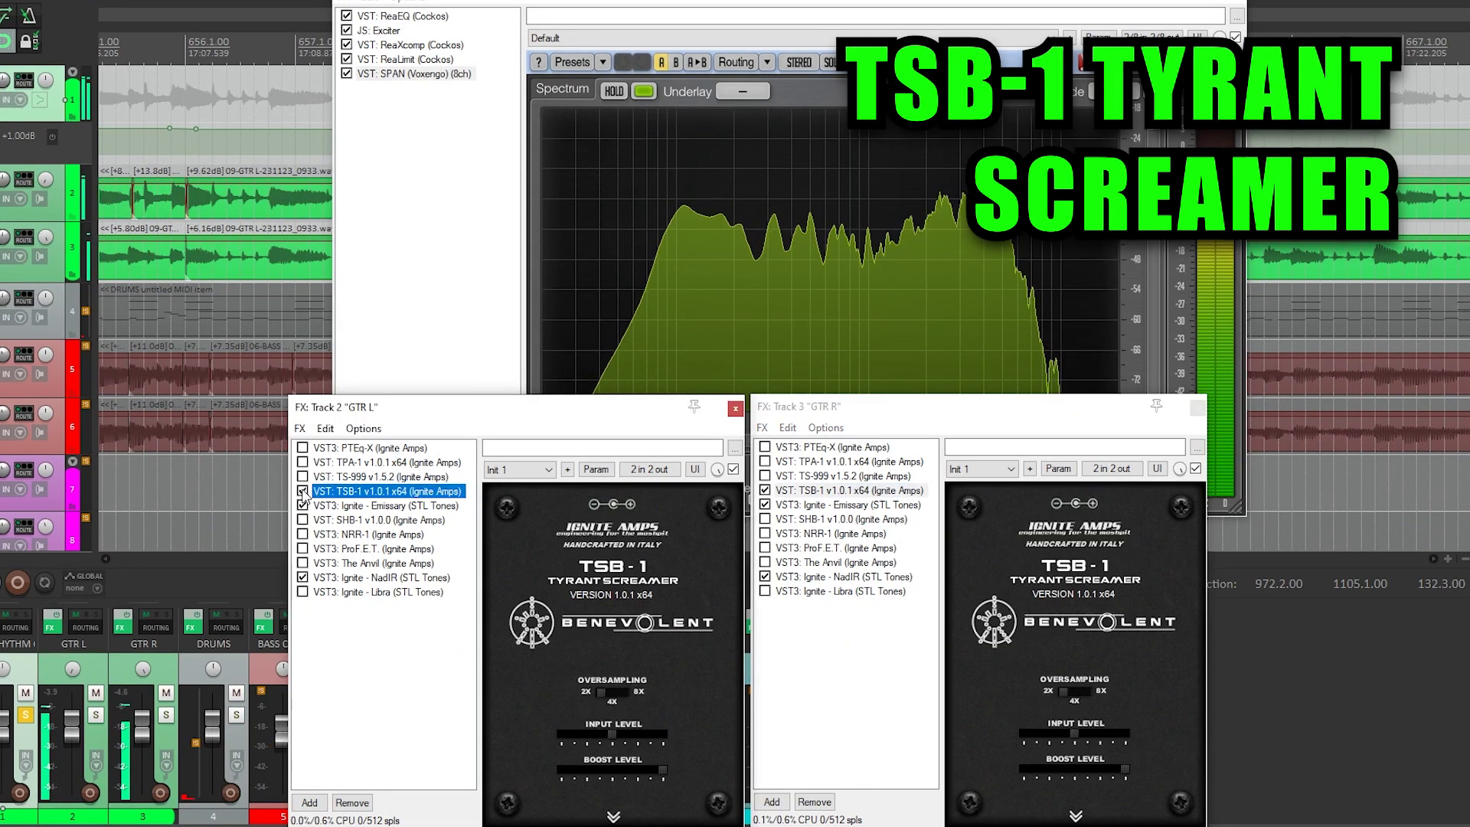
Show the front controls of both TSB-1 Tyrant Screamer pedals and unsolo the rhythm guitar bus.
click(613, 816)
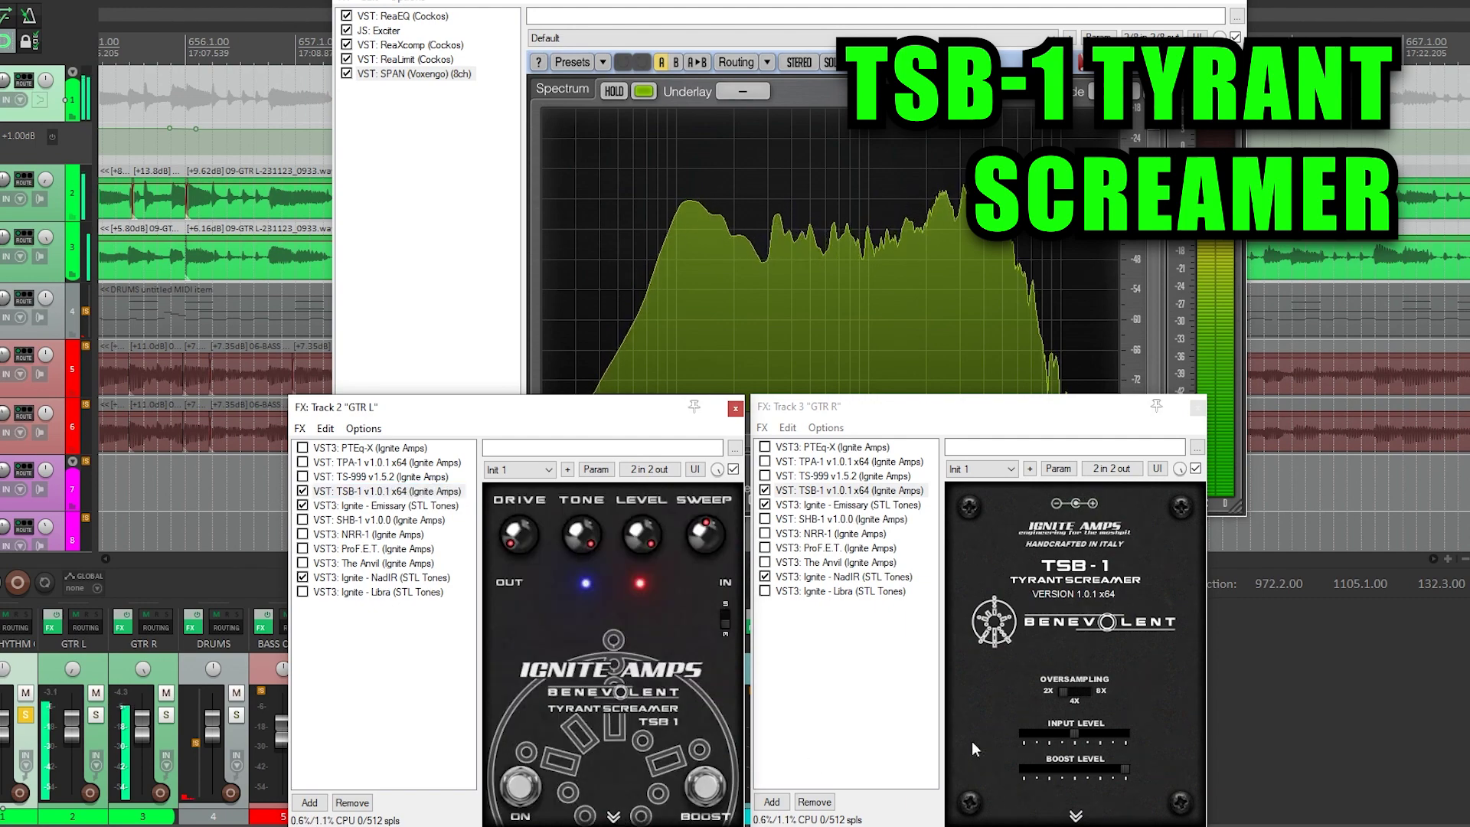
click(1076, 817)
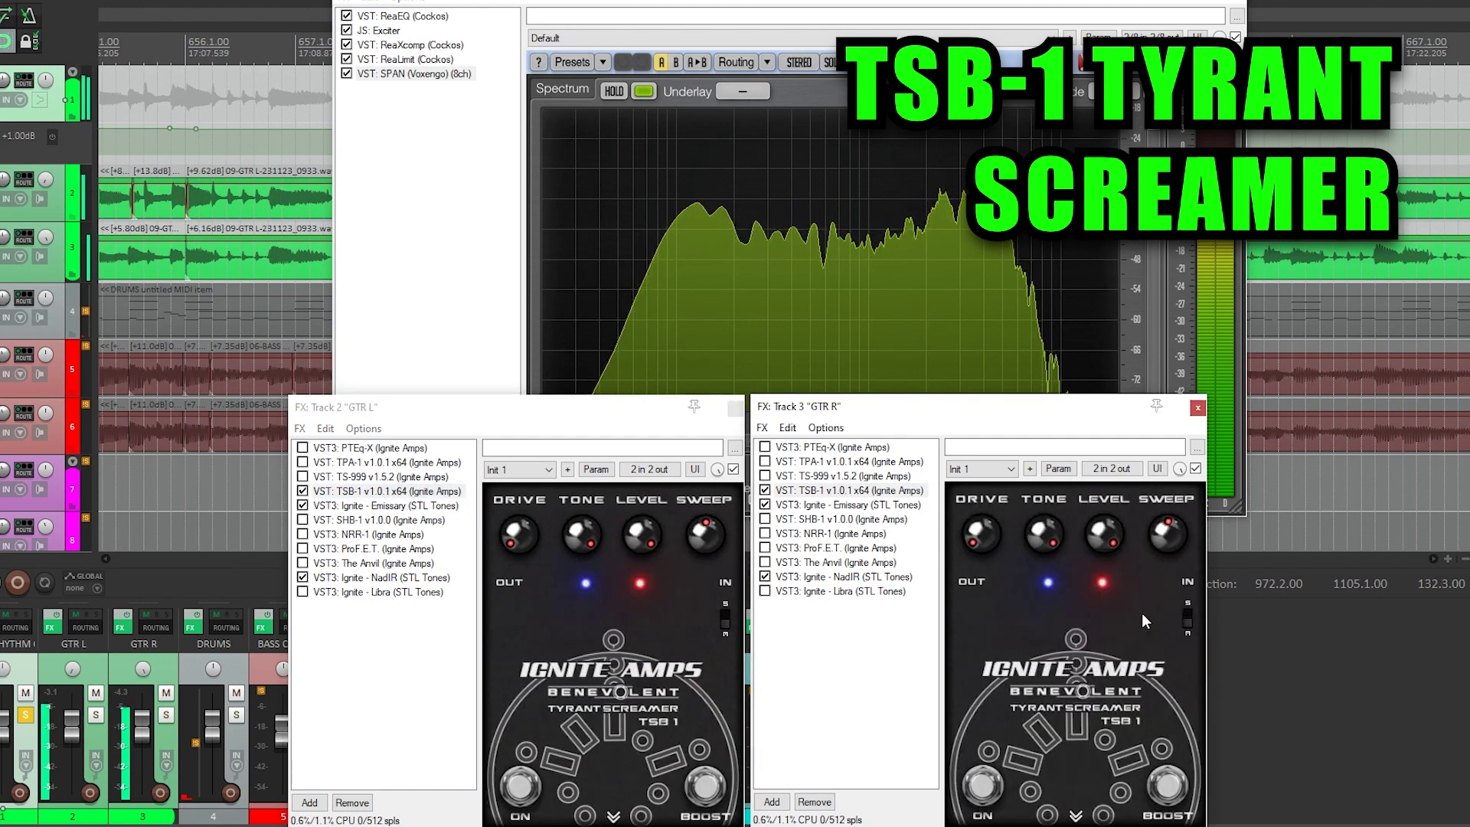
click(588, 808)
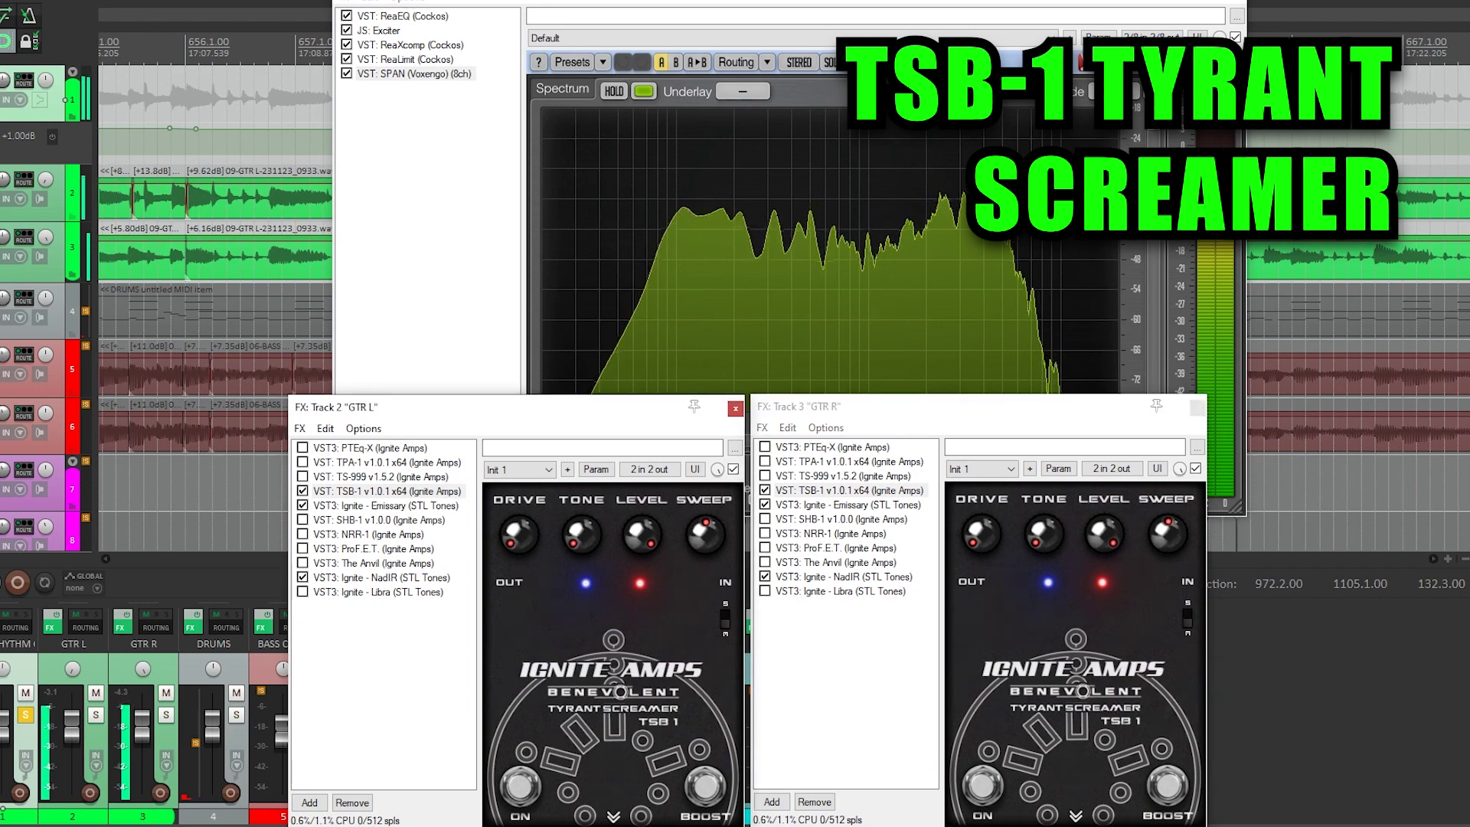
click(26, 714)
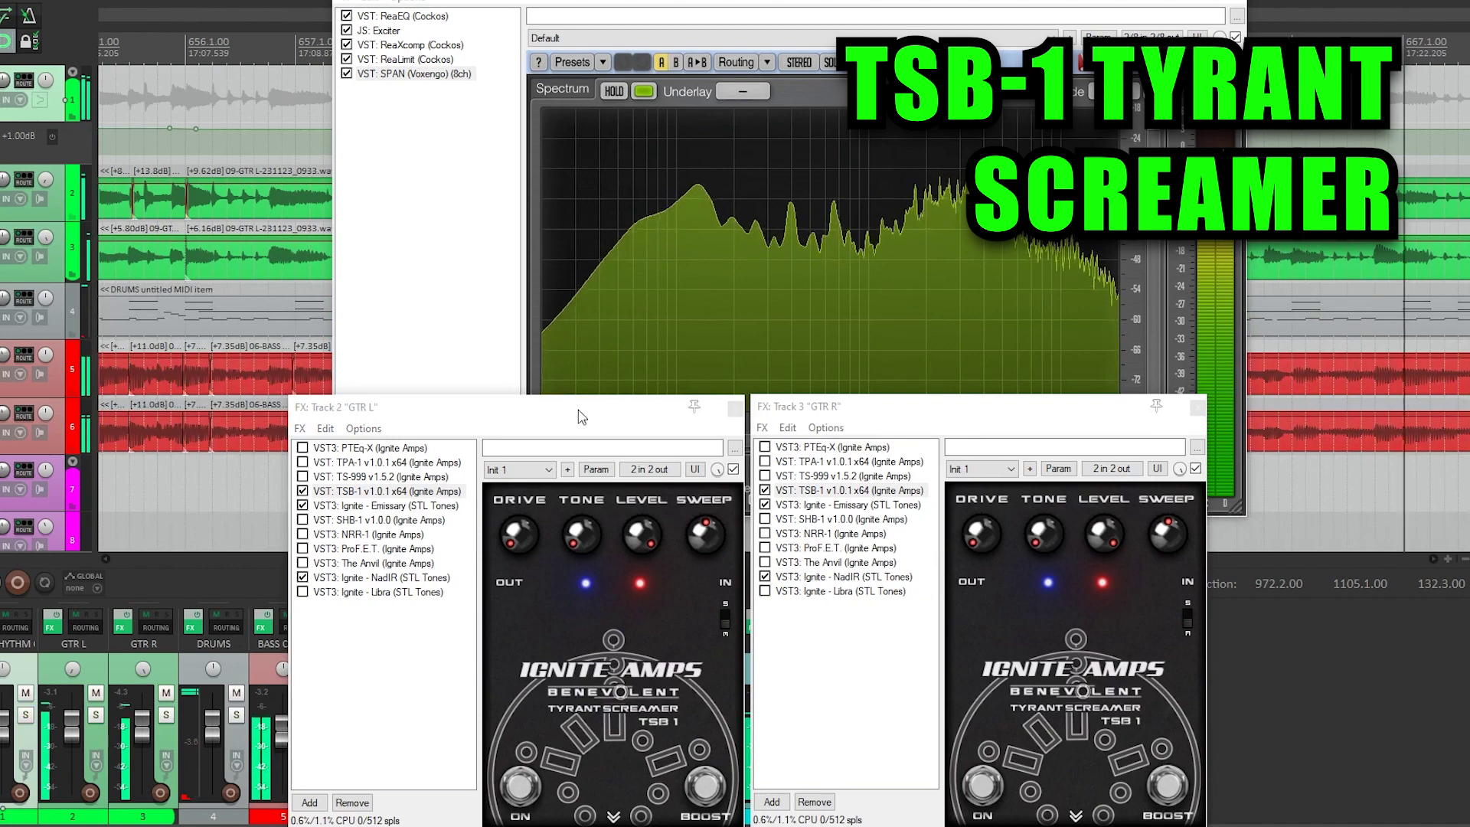
Adjust the Tone and Sweep of the TSB-1 pedals on the GTR L and GTR R tracks.
drag(578, 537, 539, 177)
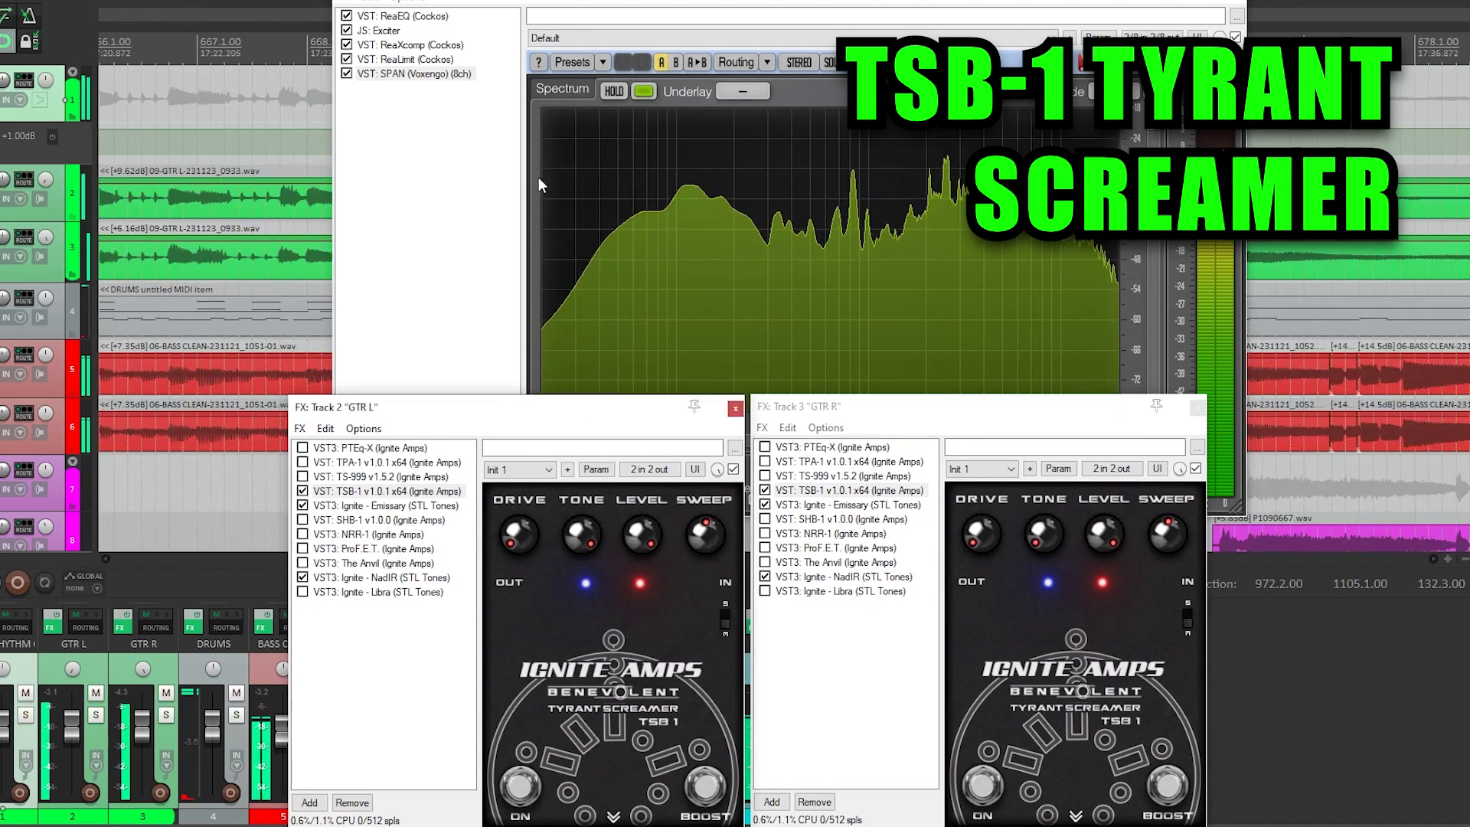
click(1046, 534)
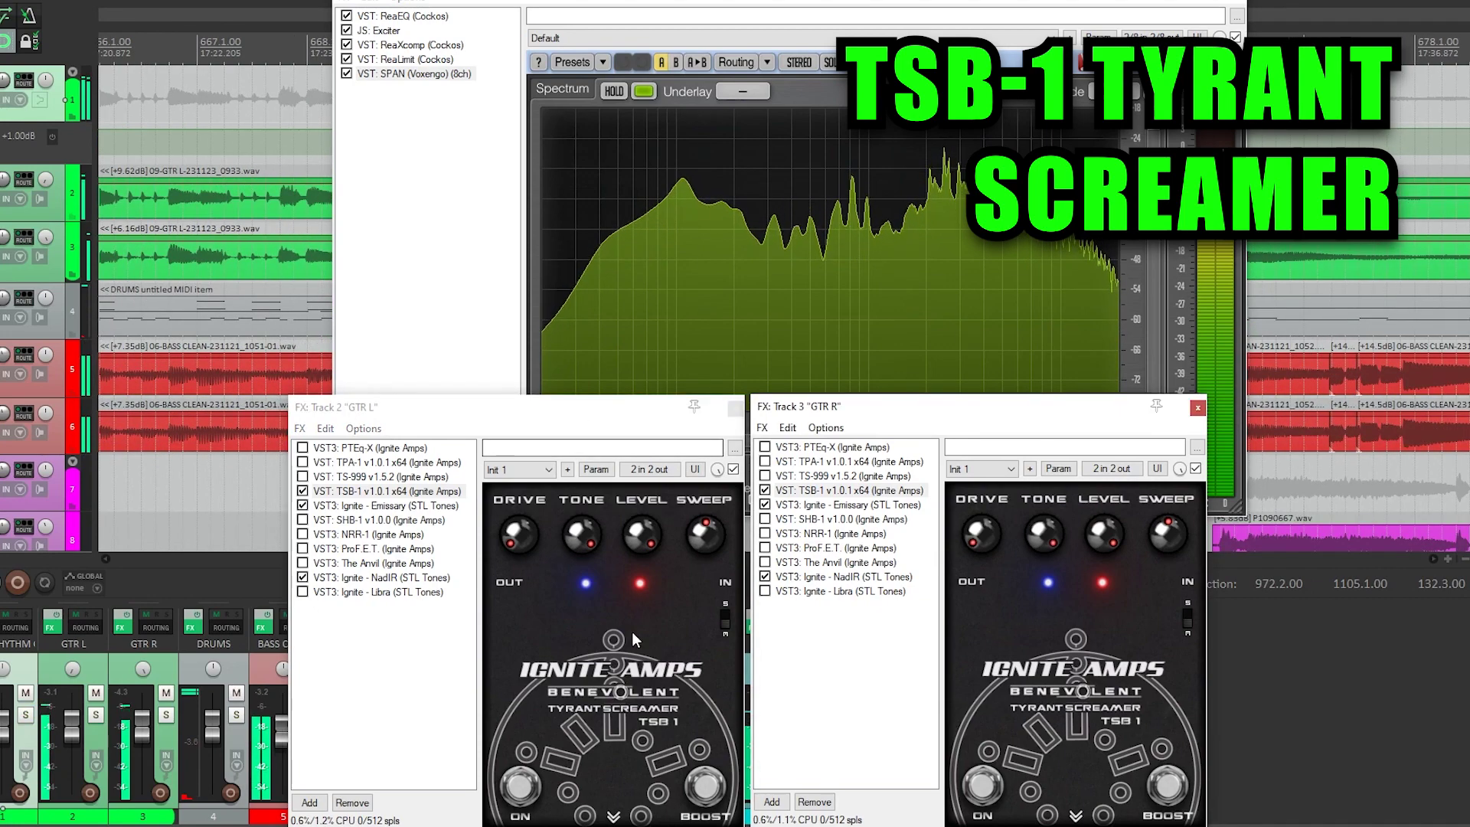
drag(705, 538, 698, 808)
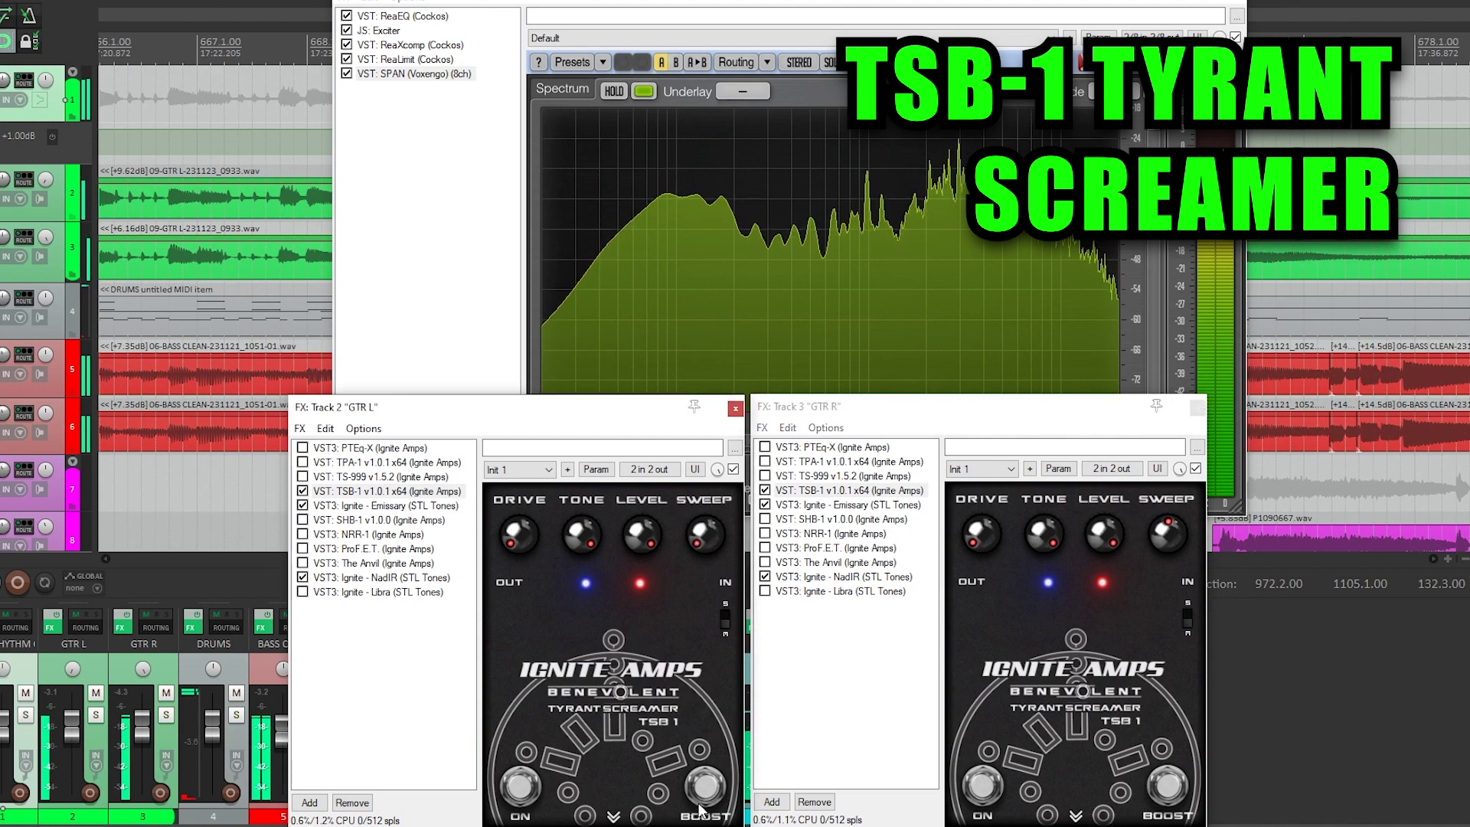
drag(1164, 540, 1167, 575)
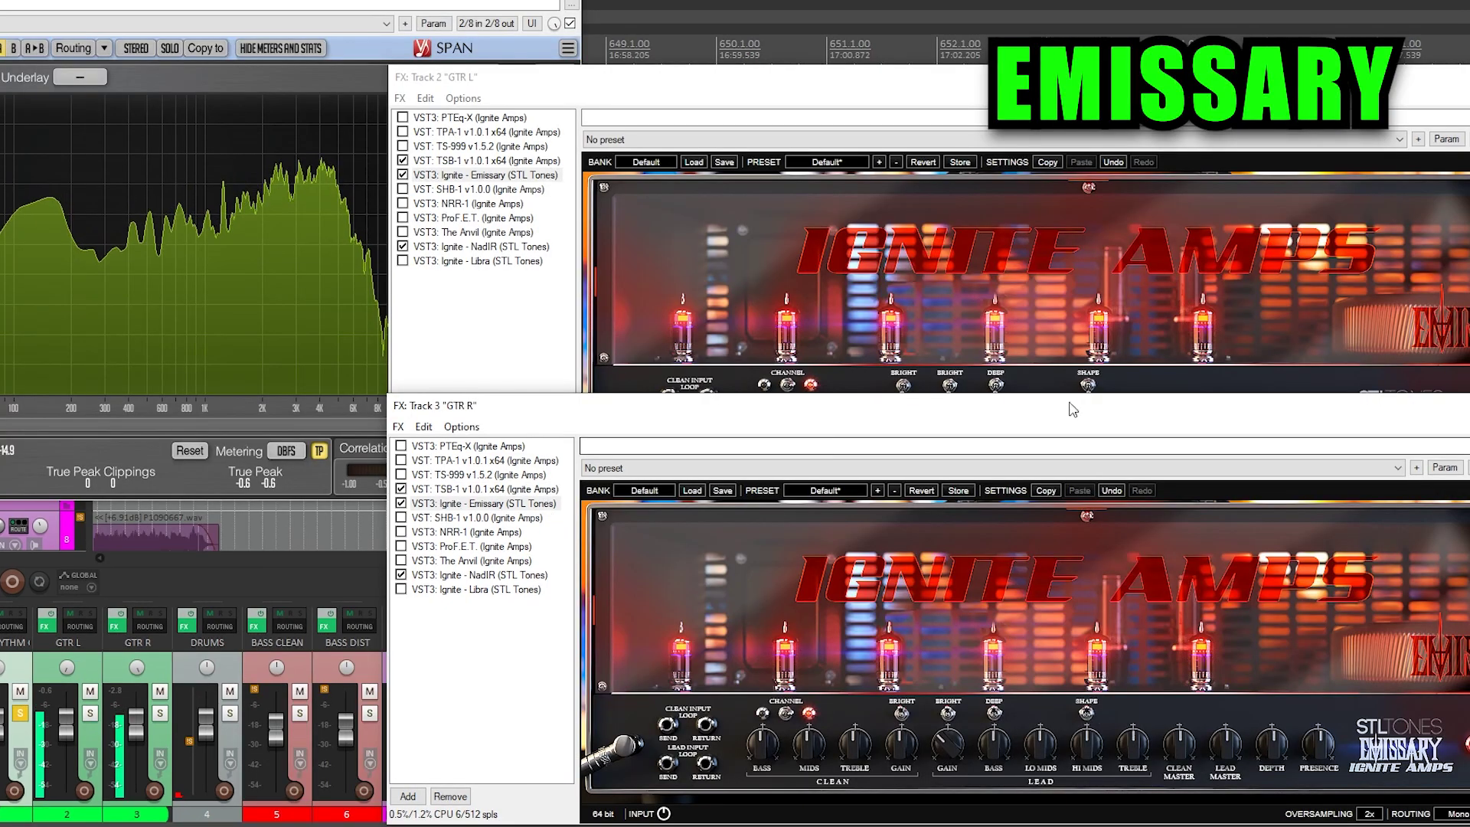
Adjust the Lead channel's Bass, Lo Mids, Hi Mids and Treble plus the Depth on both guitar tracks' Emissary amps.
click(1089, 387)
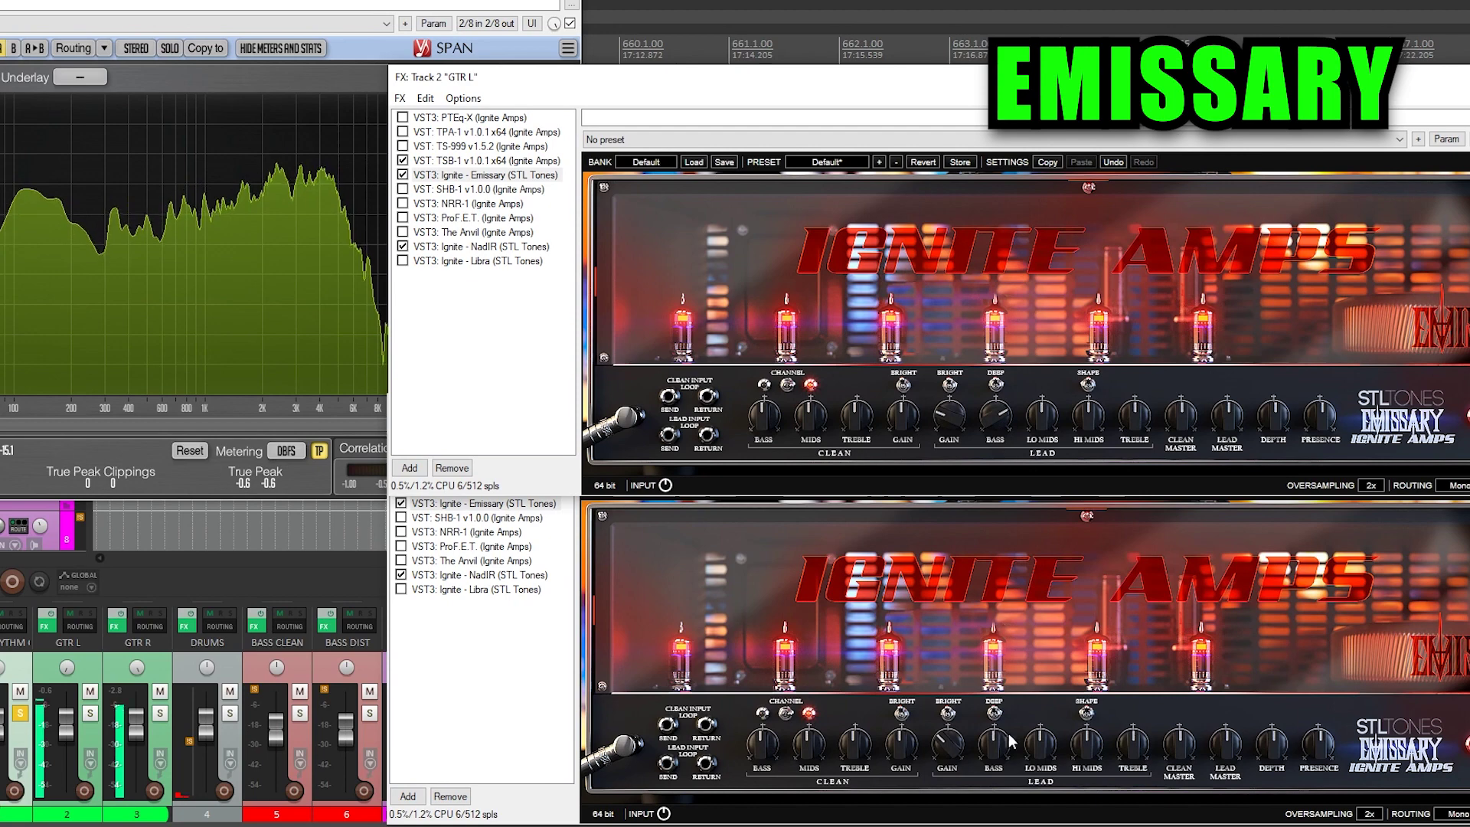
click(996, 753)
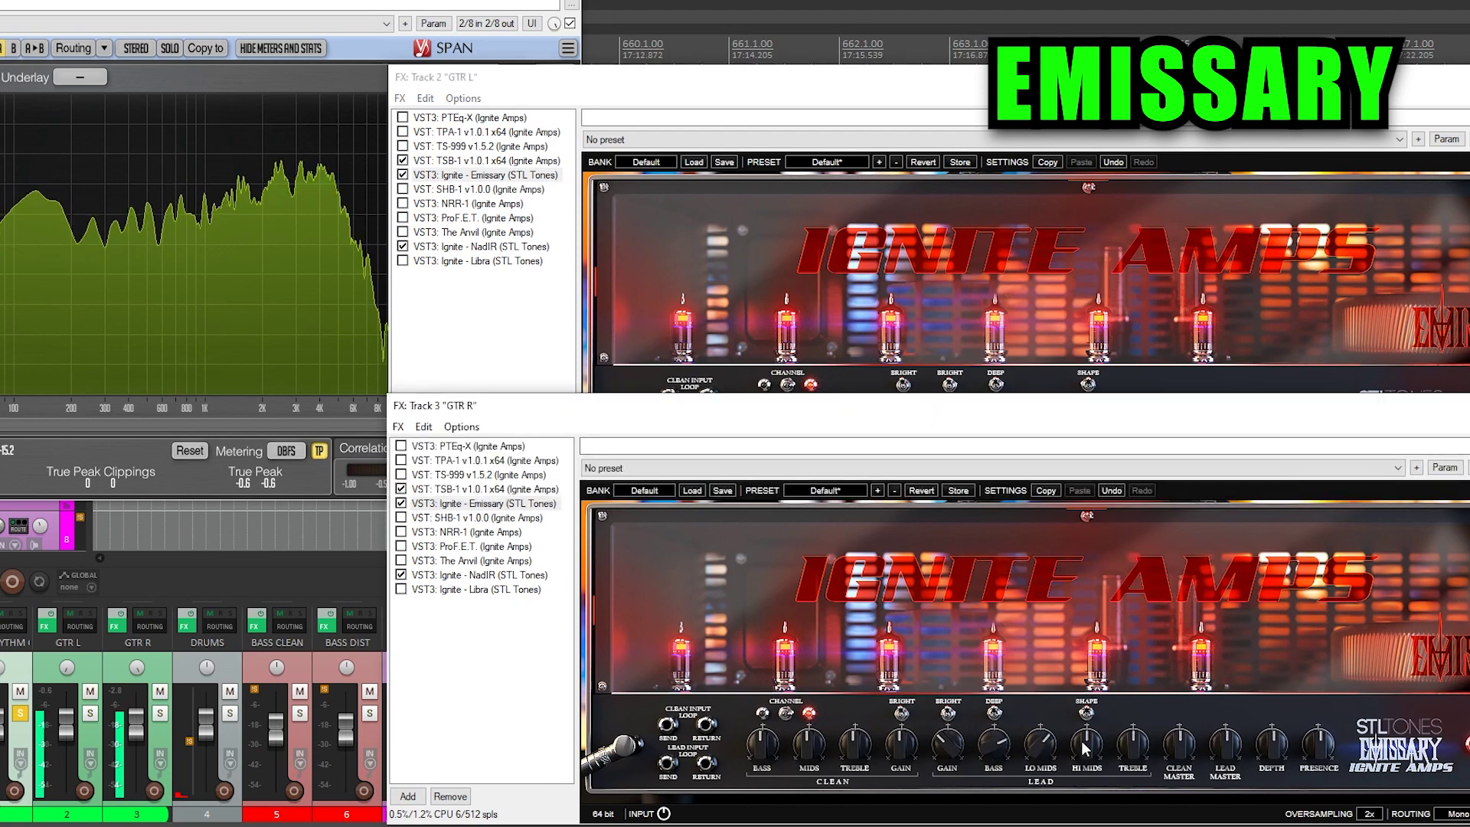
click(1055, 178)
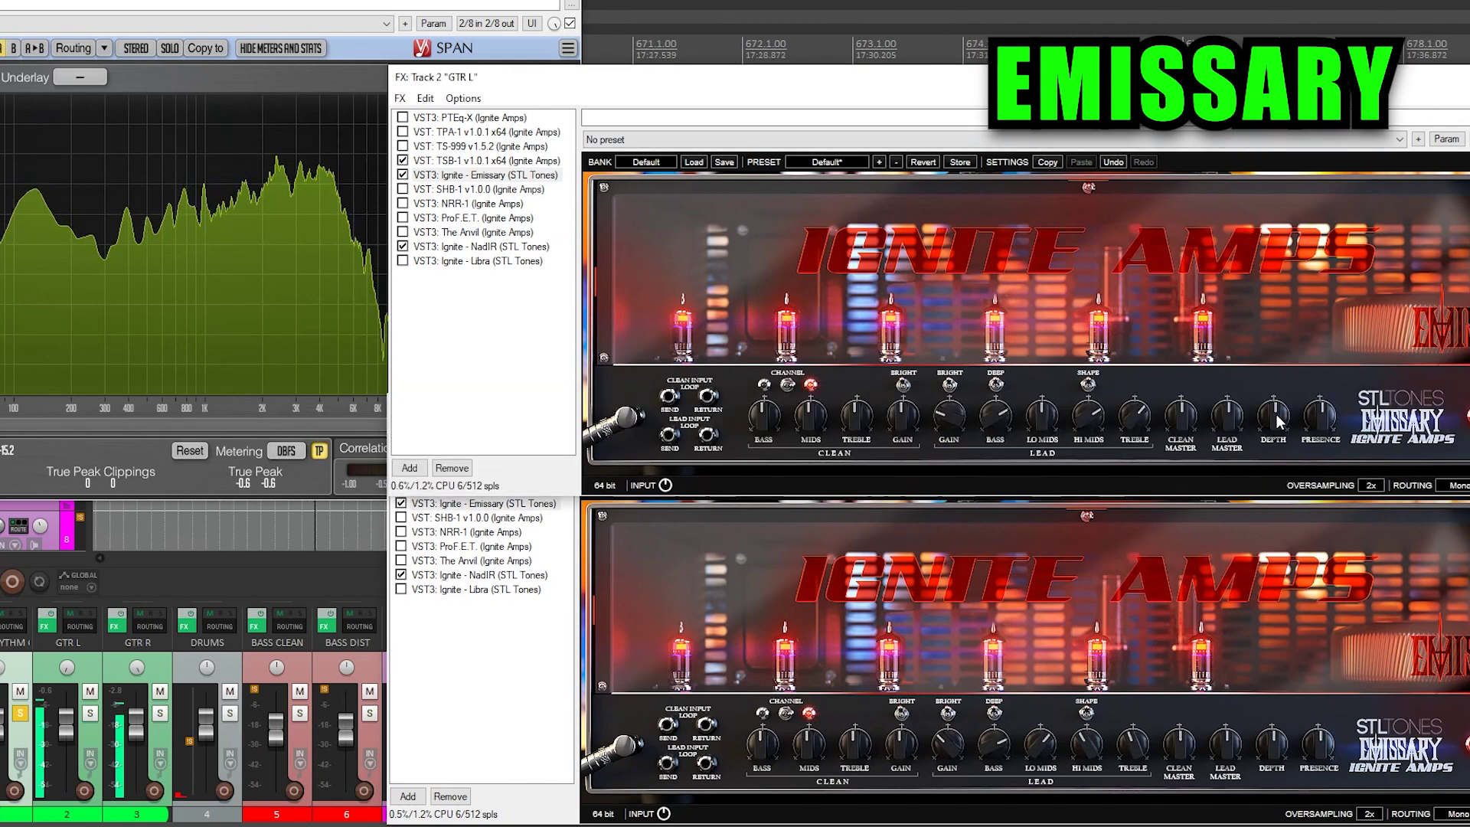
click(1289, 760)
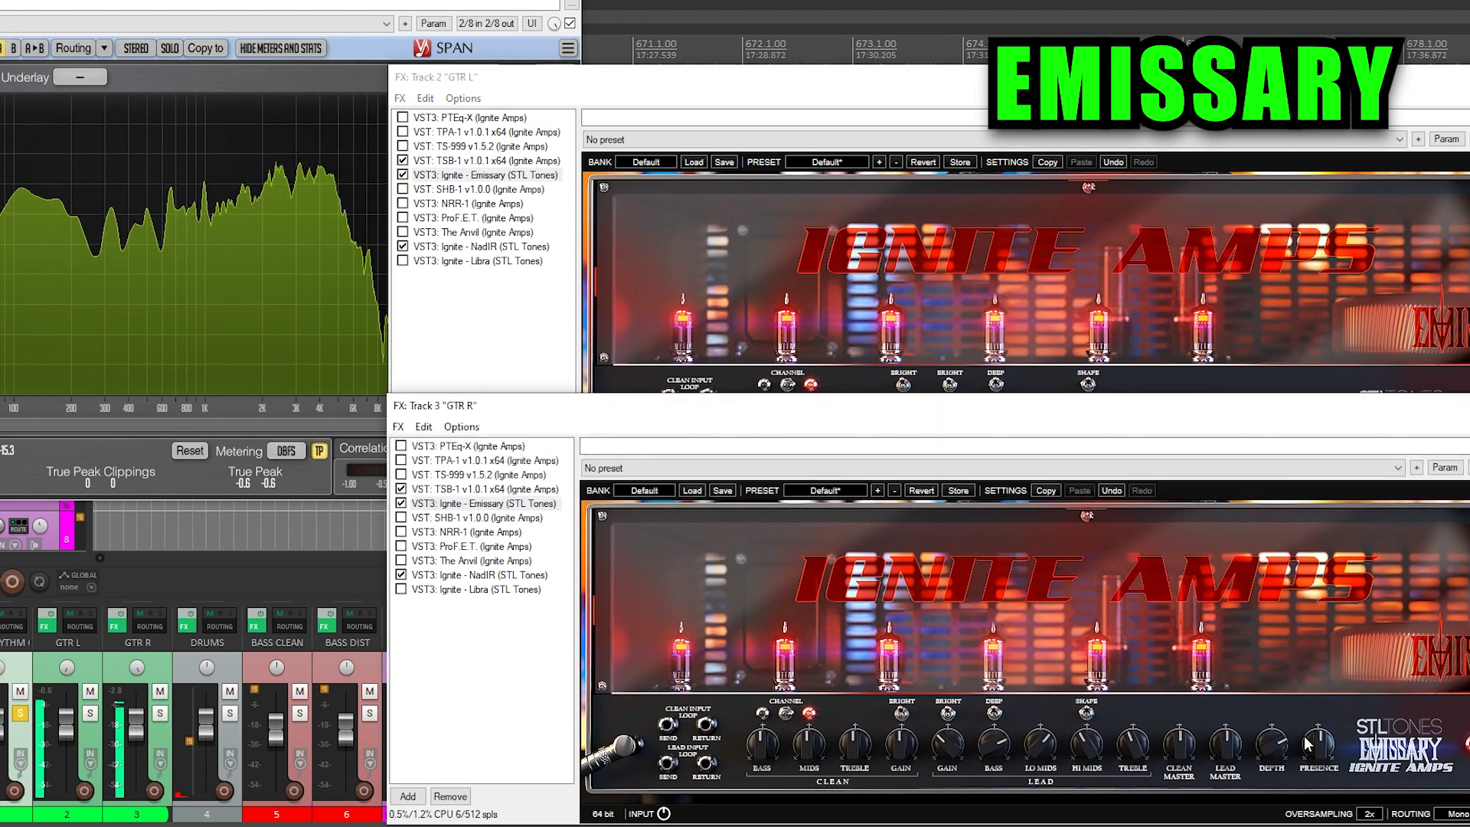
click(1198, 112)
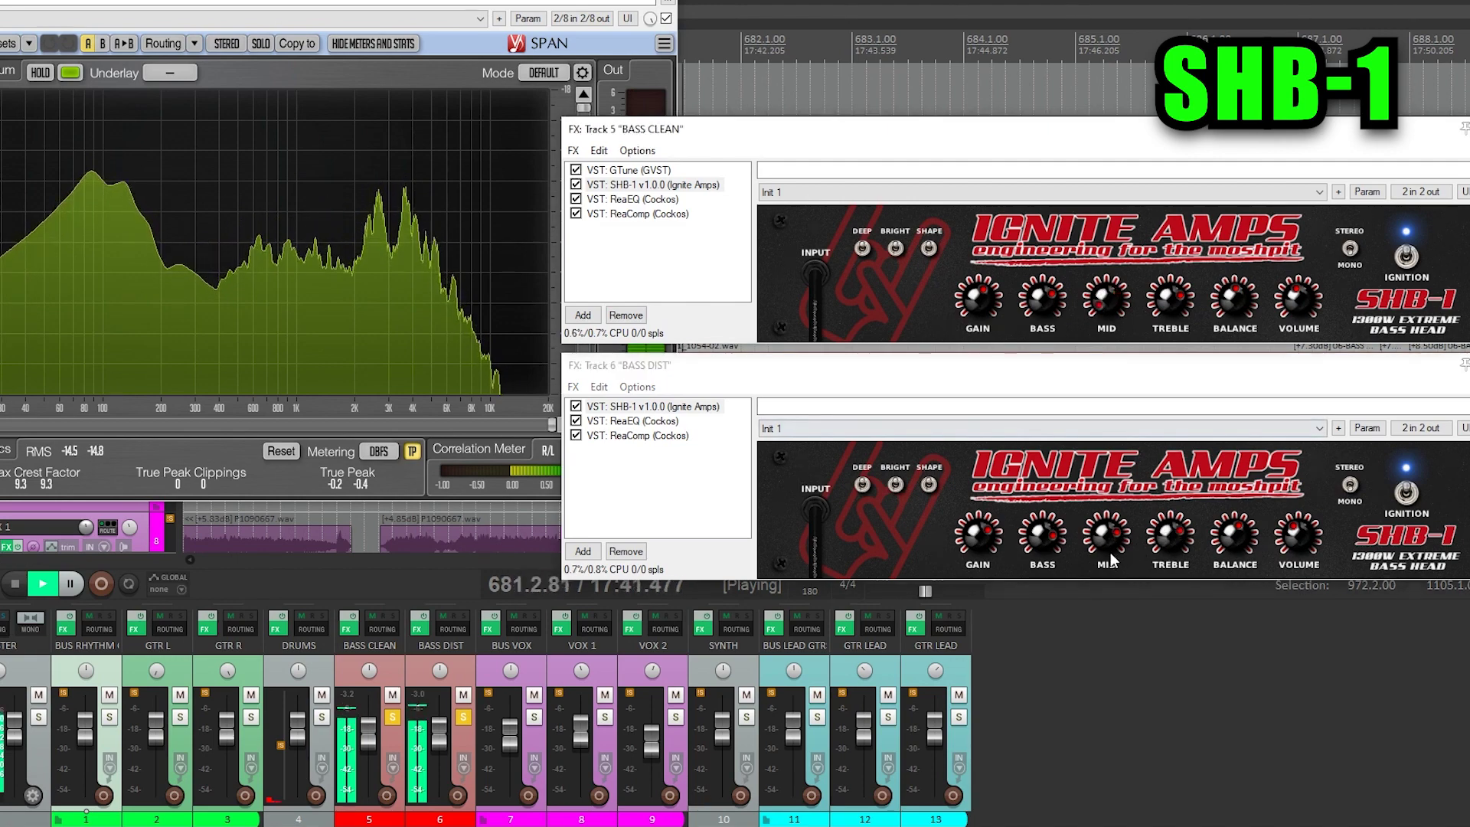
Adjust the Mid, Treble and Bass of the SHB-1 bass heads on the BASS CLEAN and BASS DIST tracks.
drag(1108, 305, 1116, 205)
drag(1160, 292, 1172, 601)
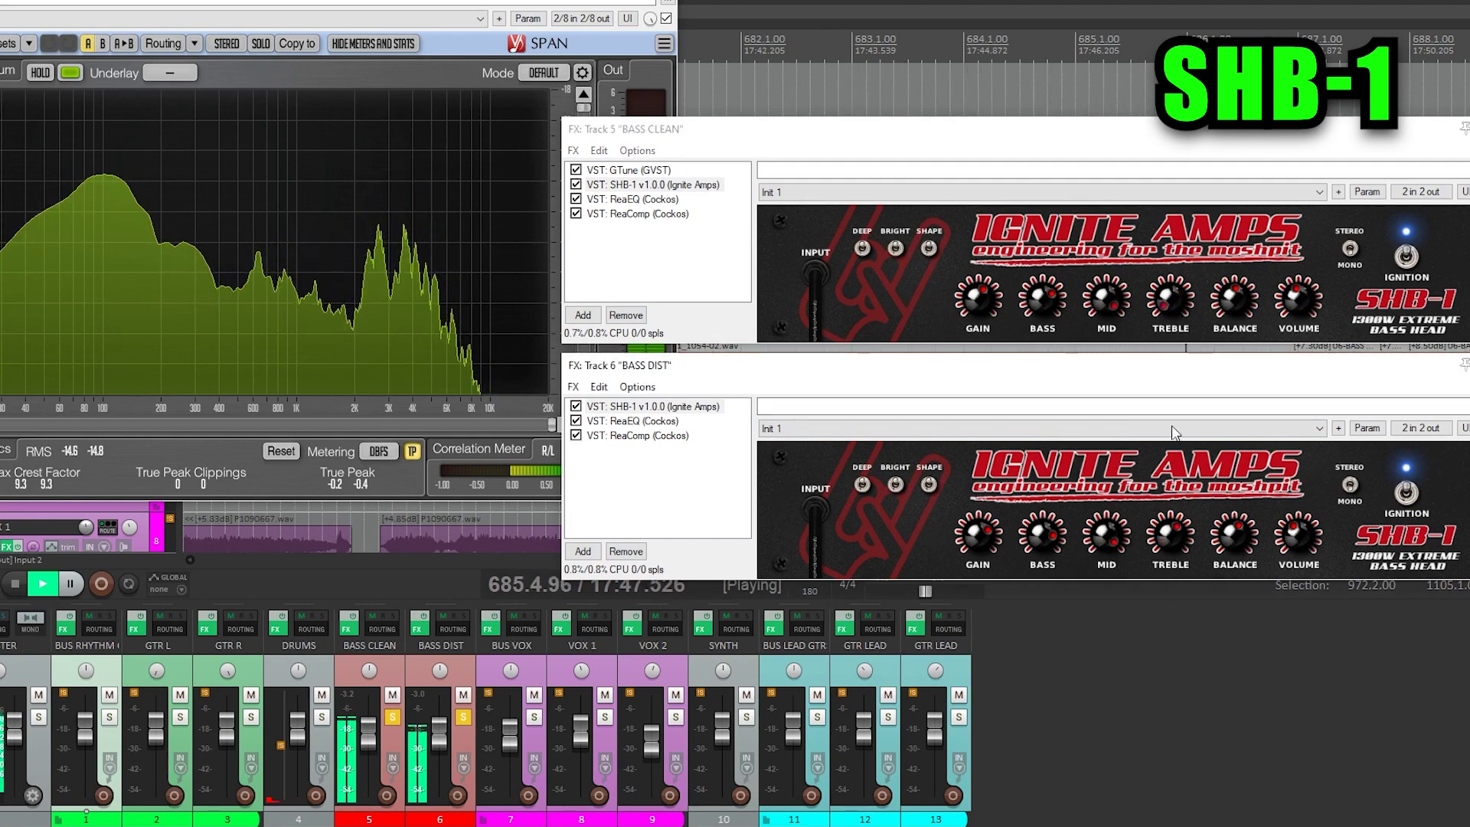
drag(1164, 305, 1256, 180)
click(1043, 536)
Unsolo the BASS DIST and BASS CLEAN tracks.
click(463, 717)
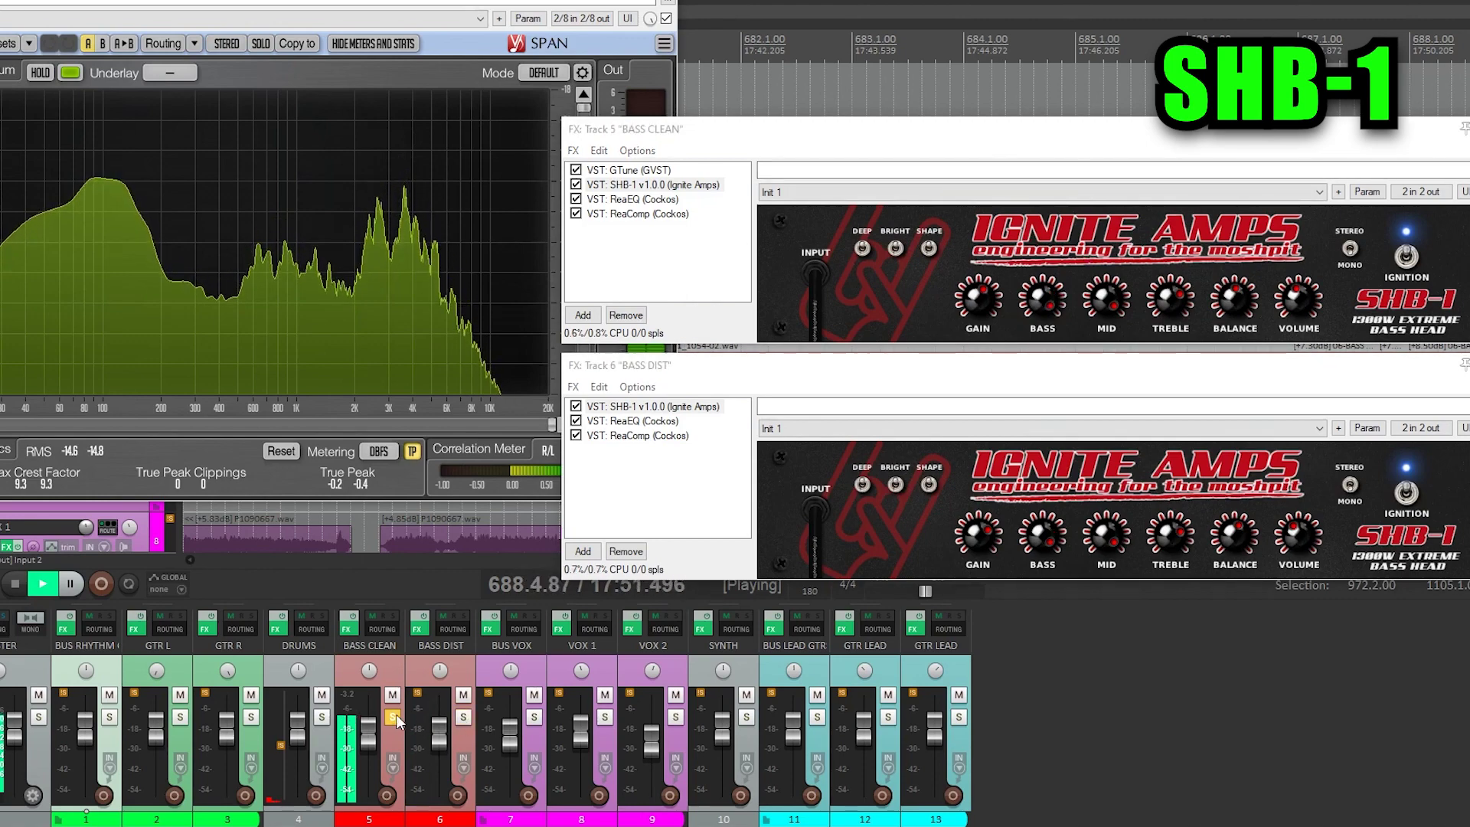
click(392, 717)
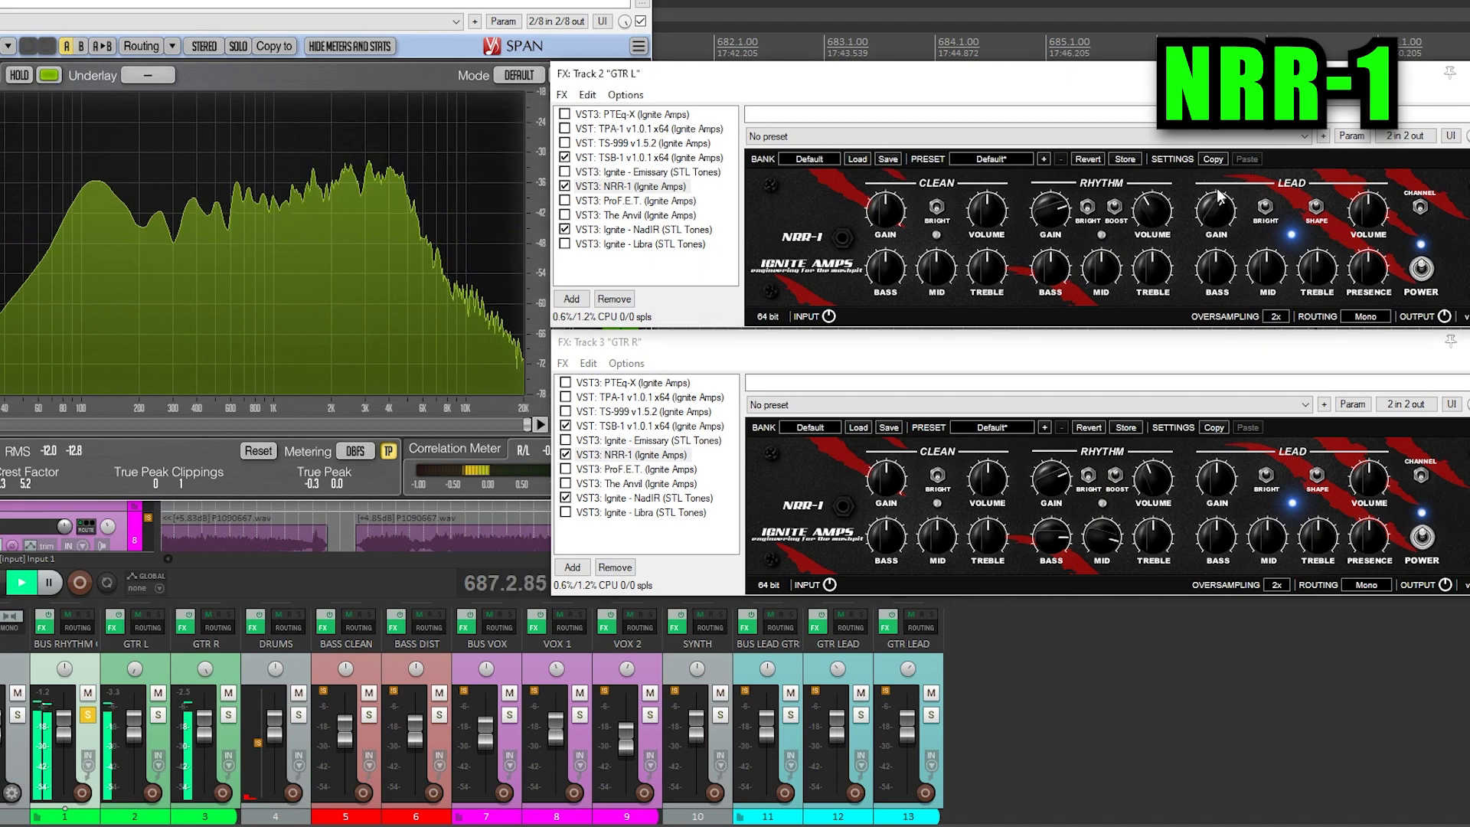
Adjust the Lead channel's Bass, Mid and Treble on the NRR-1 amps of both guitar tracks.
drag(1221, 262, 1214, 226)
drag(1218, 525, 1219, 494)
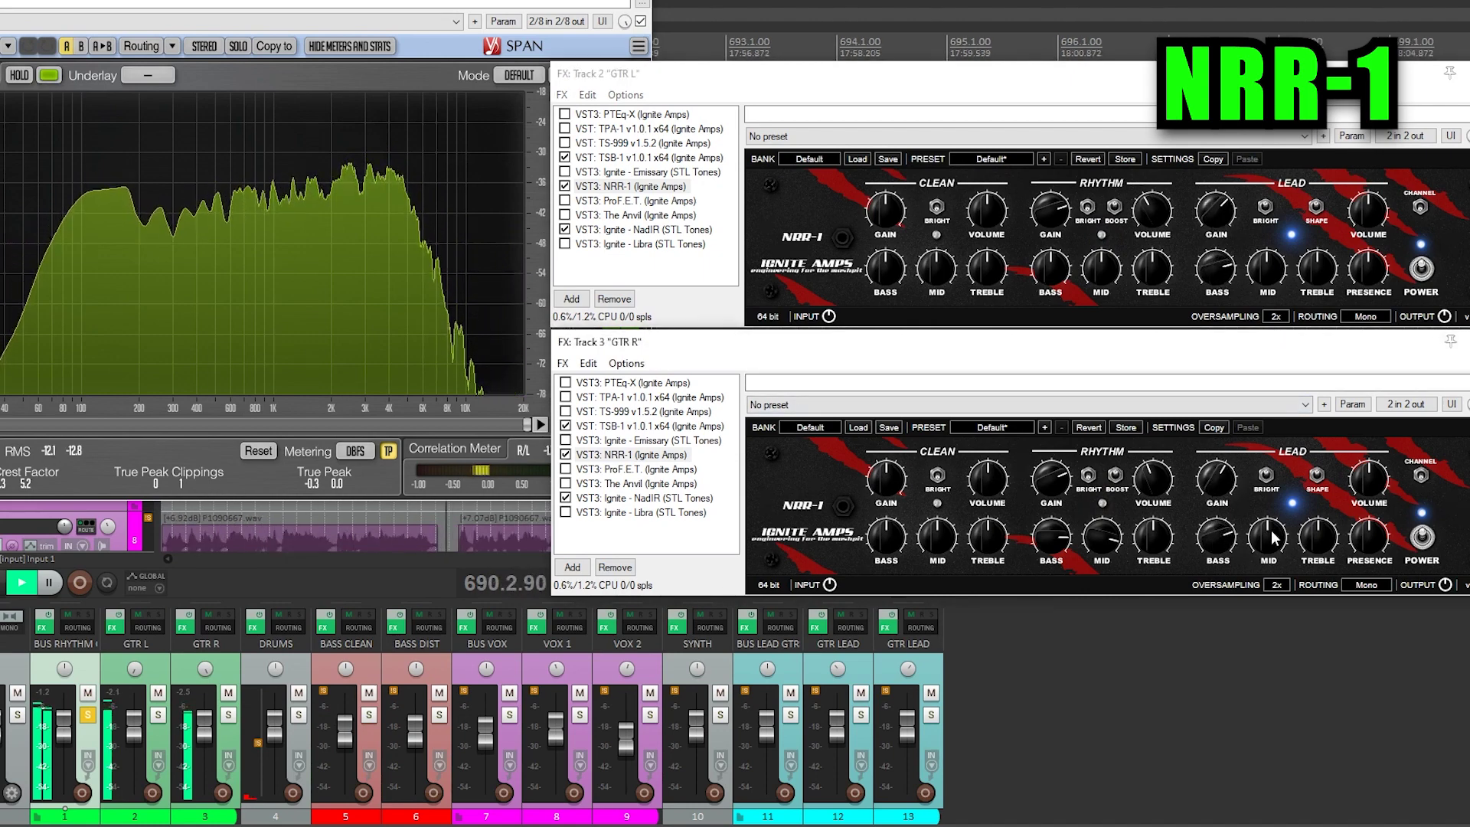
click(1268, 282)
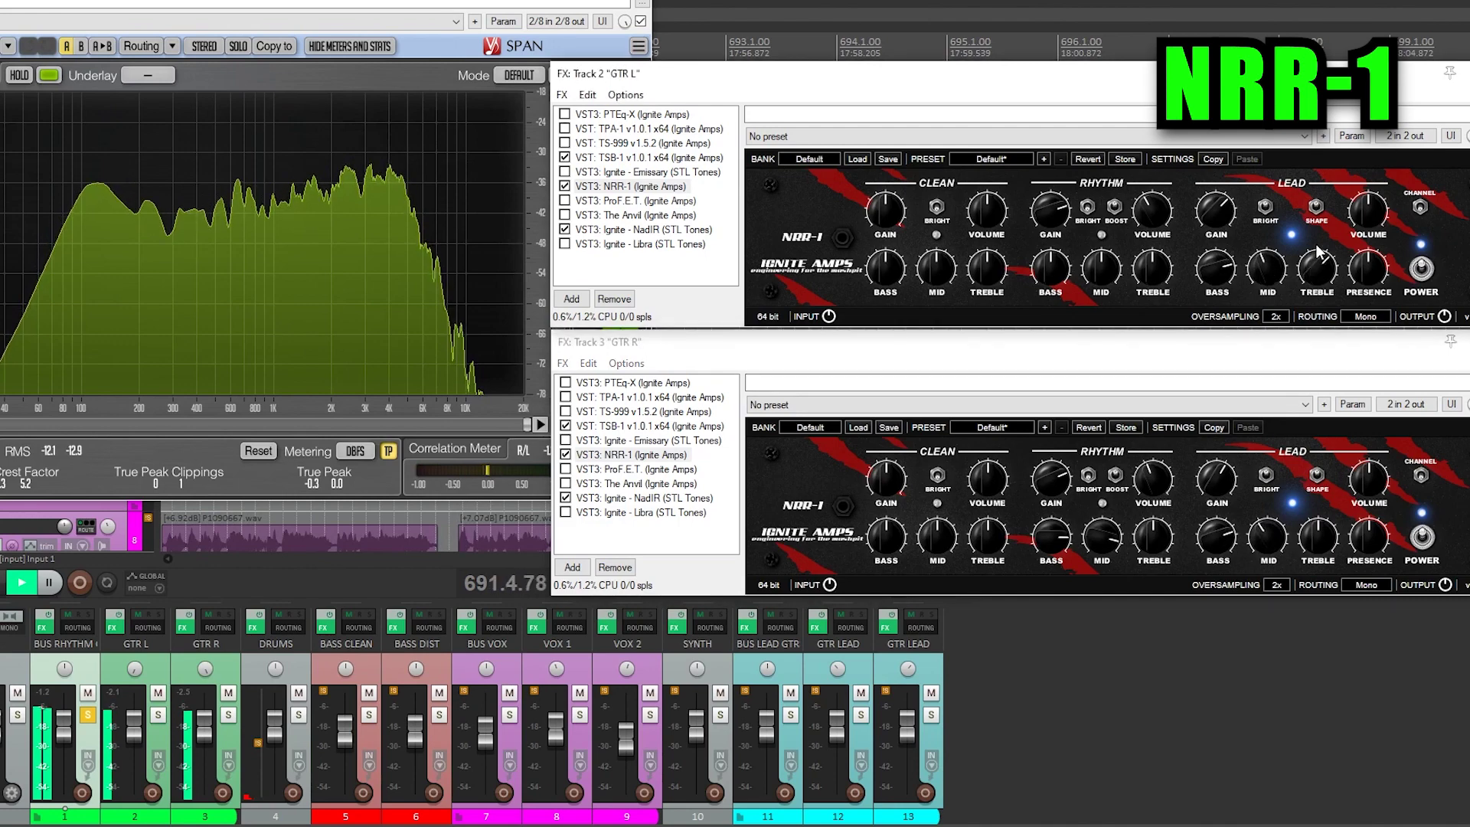
drag(1332, 524, 1320, 505)
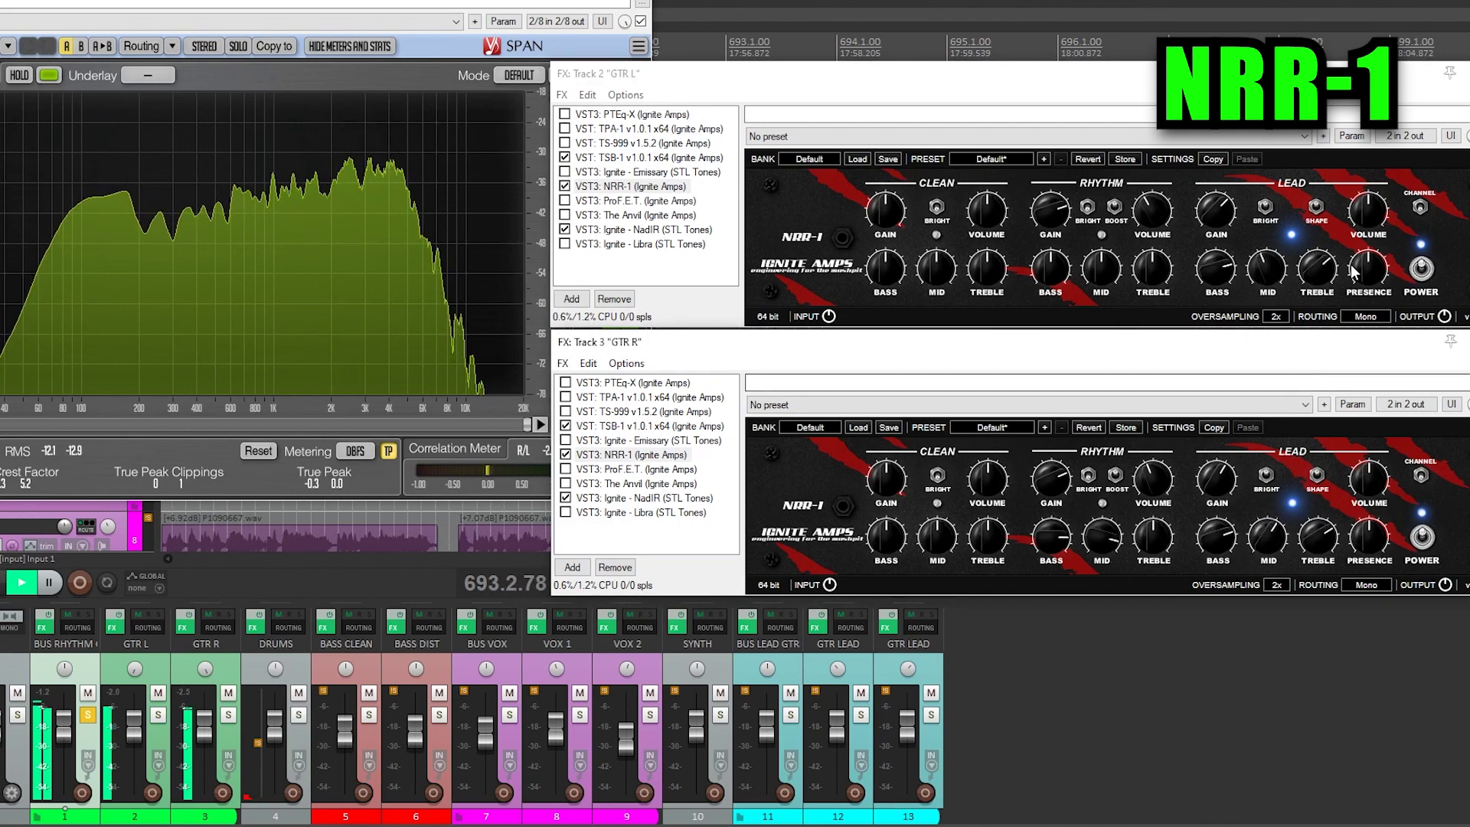
Lower the NRR-1 Lead Volume on both guitar tracks, raise the Presence on GTR L and unsolo the rhythm guitar bus.
drag(1375, 219, 1371, 231)
drag(1377, 474, 1371, 486)
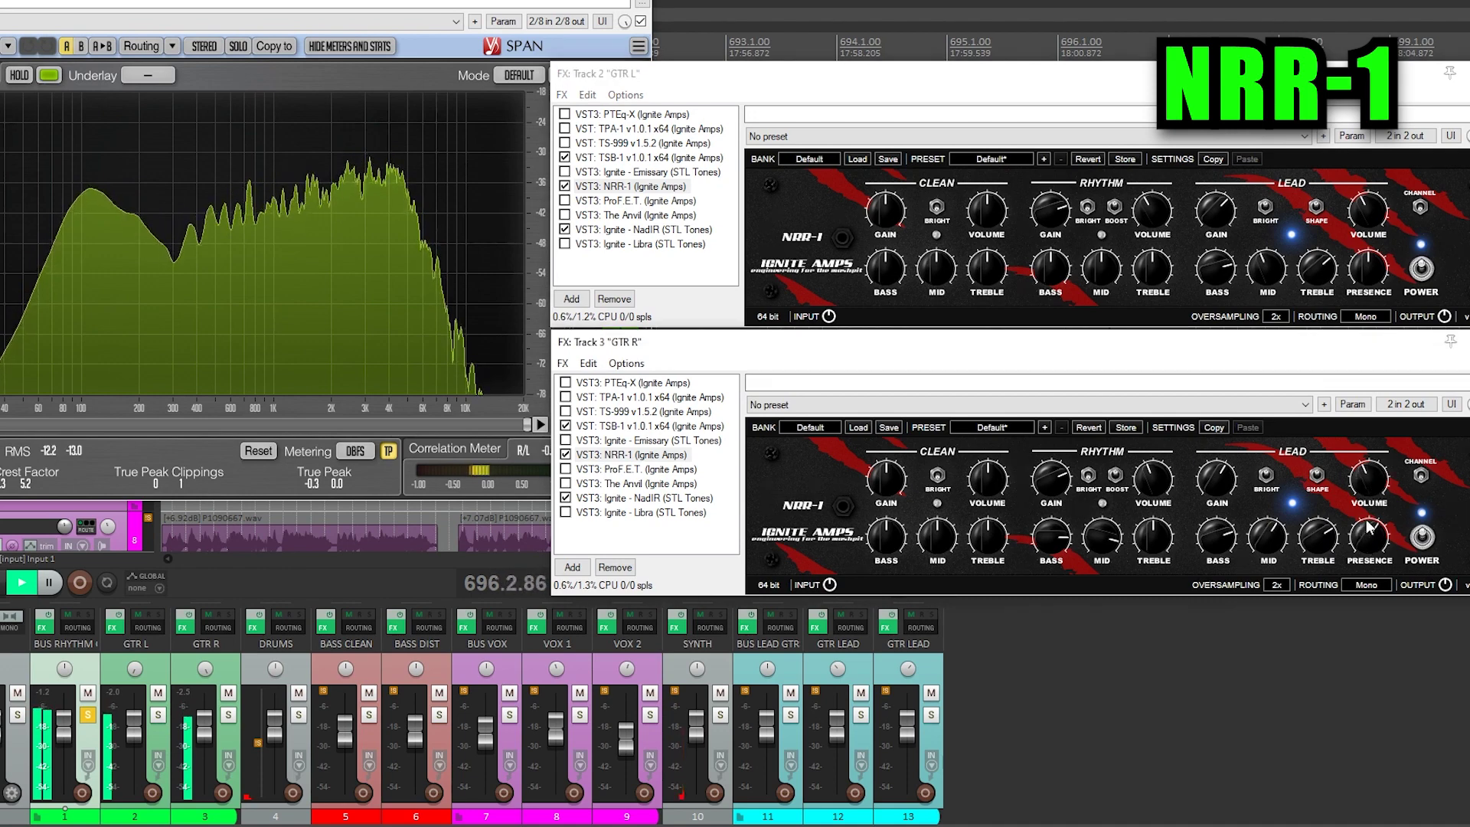
drag(1364, 272, 1374, 261)
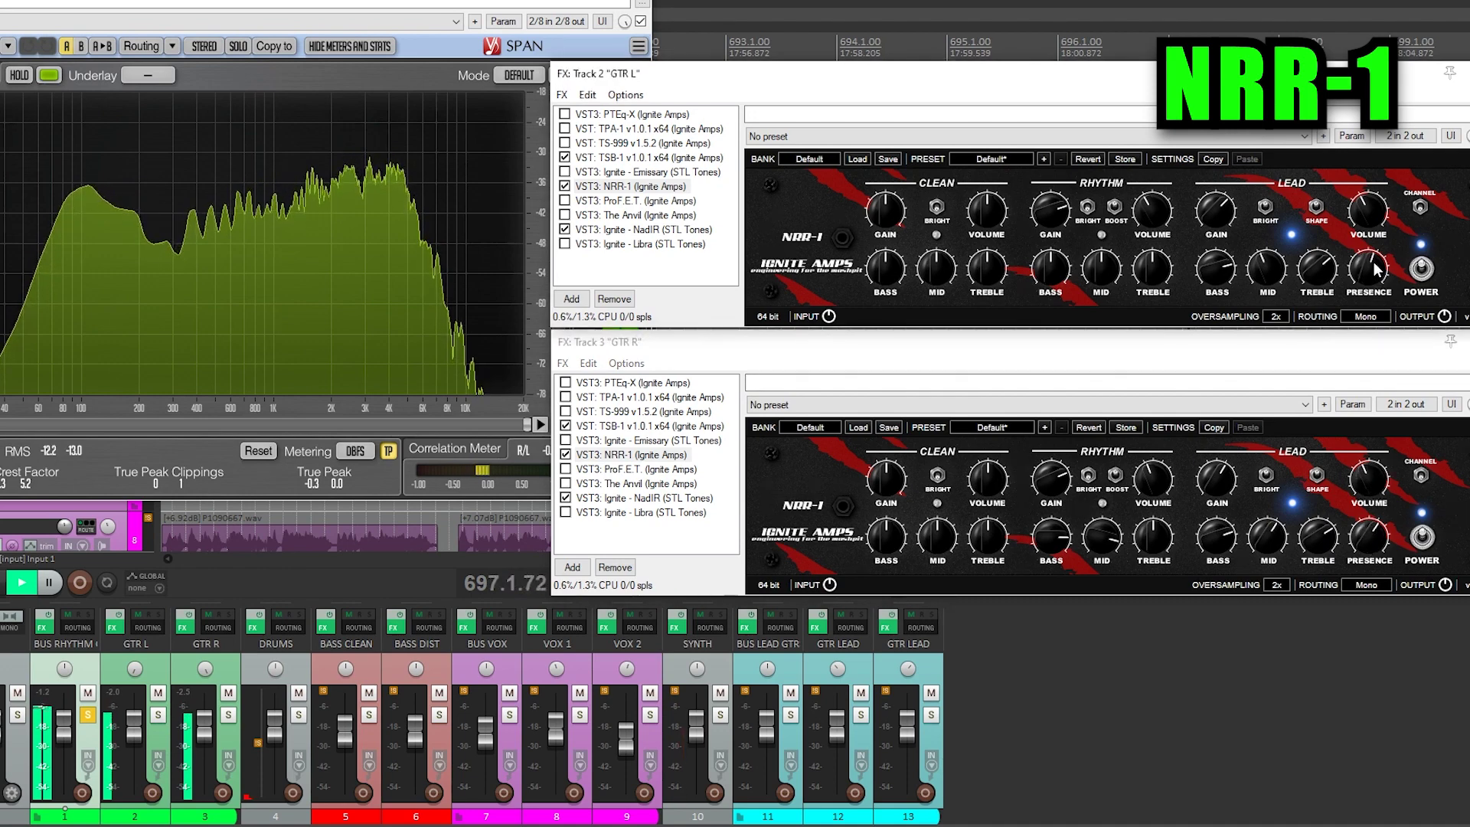
click(88, 715)
Adjust the Lead channel's Gain, Bass, Mid and Treble on The Anvil amps of the two guitar tracks.
drag(1223, 222, 1225, 214)
drag(1223, 276, 1227, 264)
drag(1228, 544, 1238, 530)
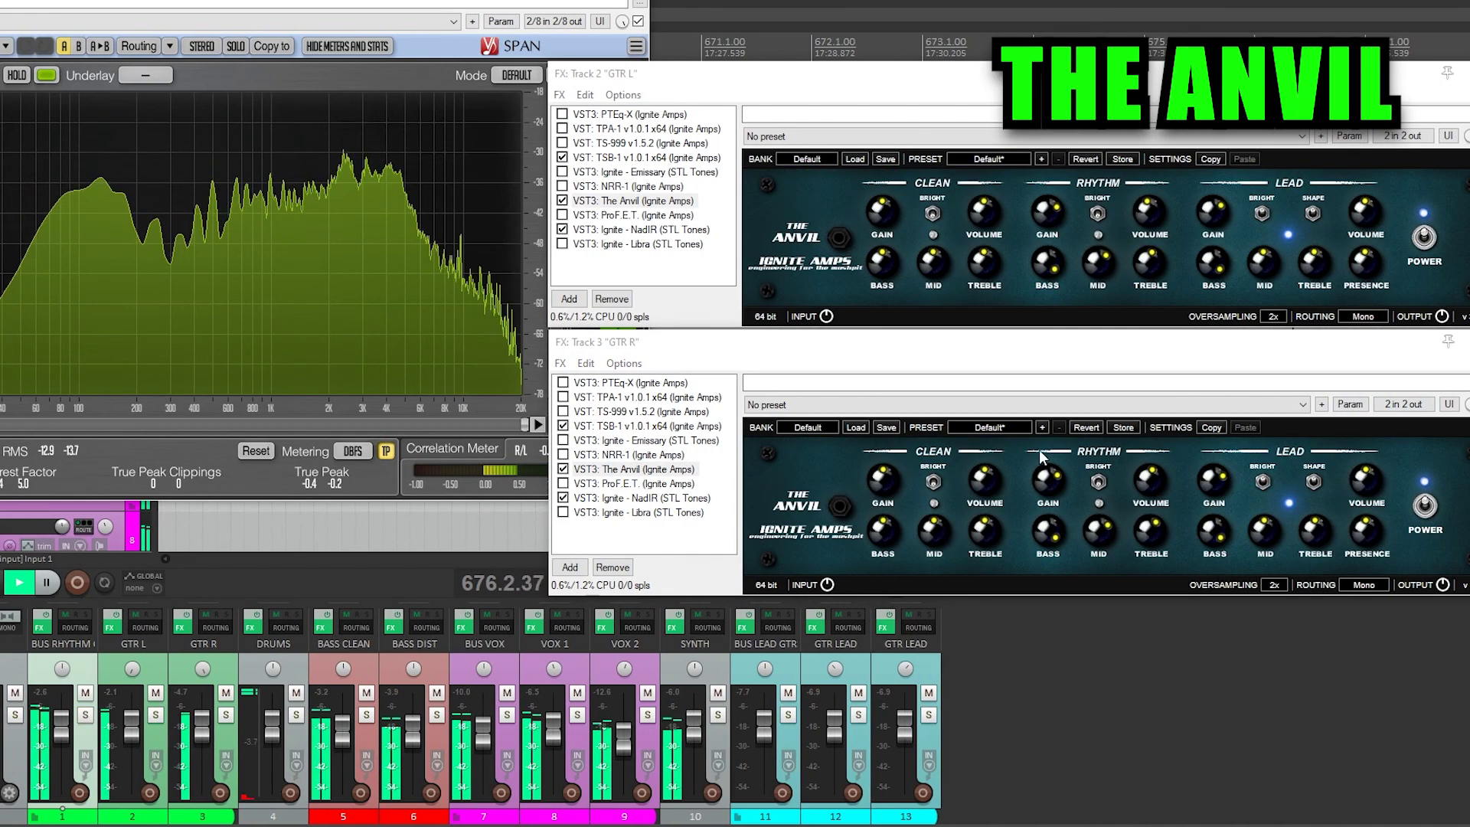
drag(1272, 544, 1280, 530)
drag(1274, 271, 1283, 254)
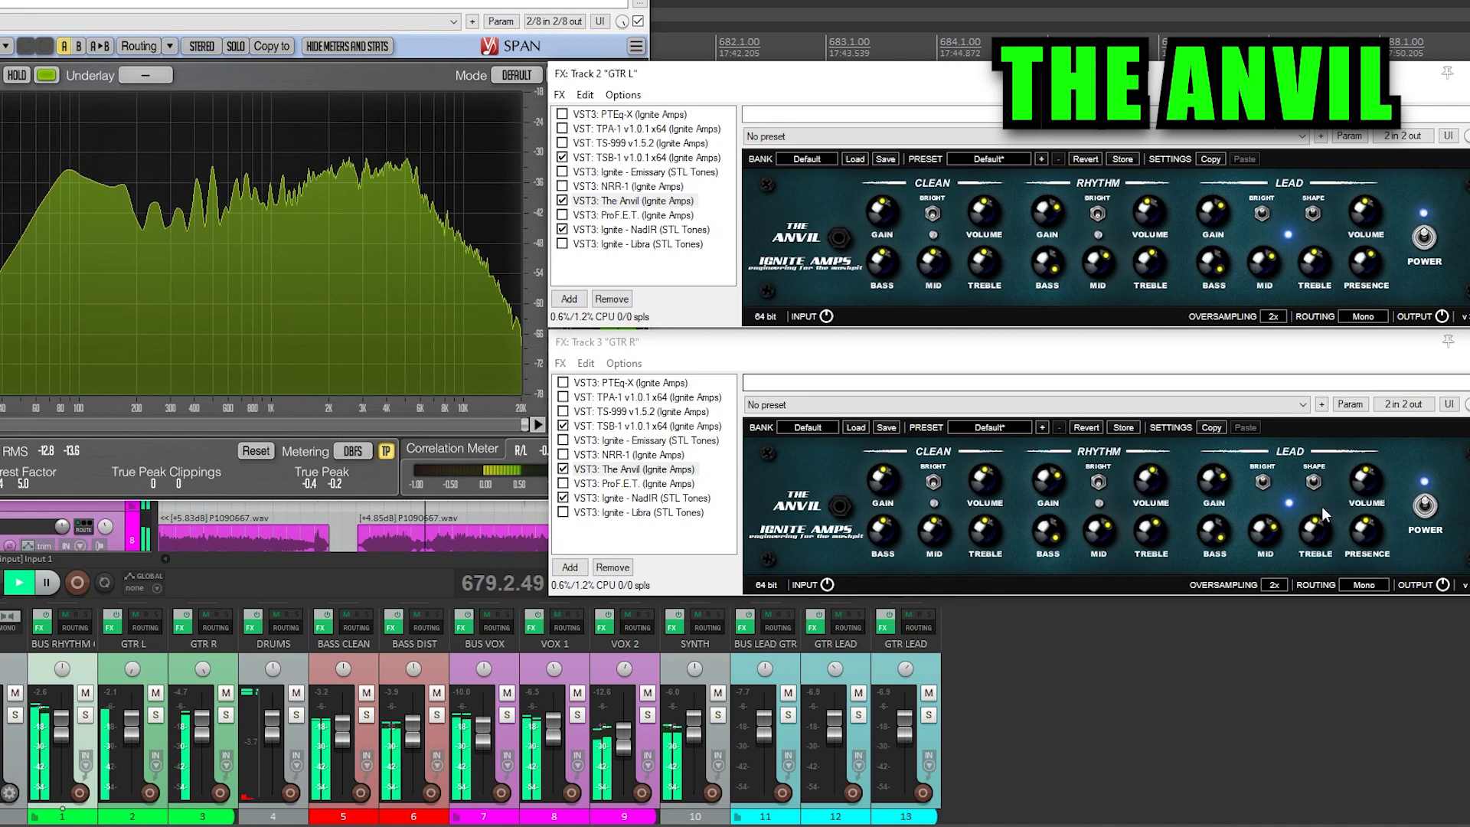
drag(1324, 531, 1328, 523)
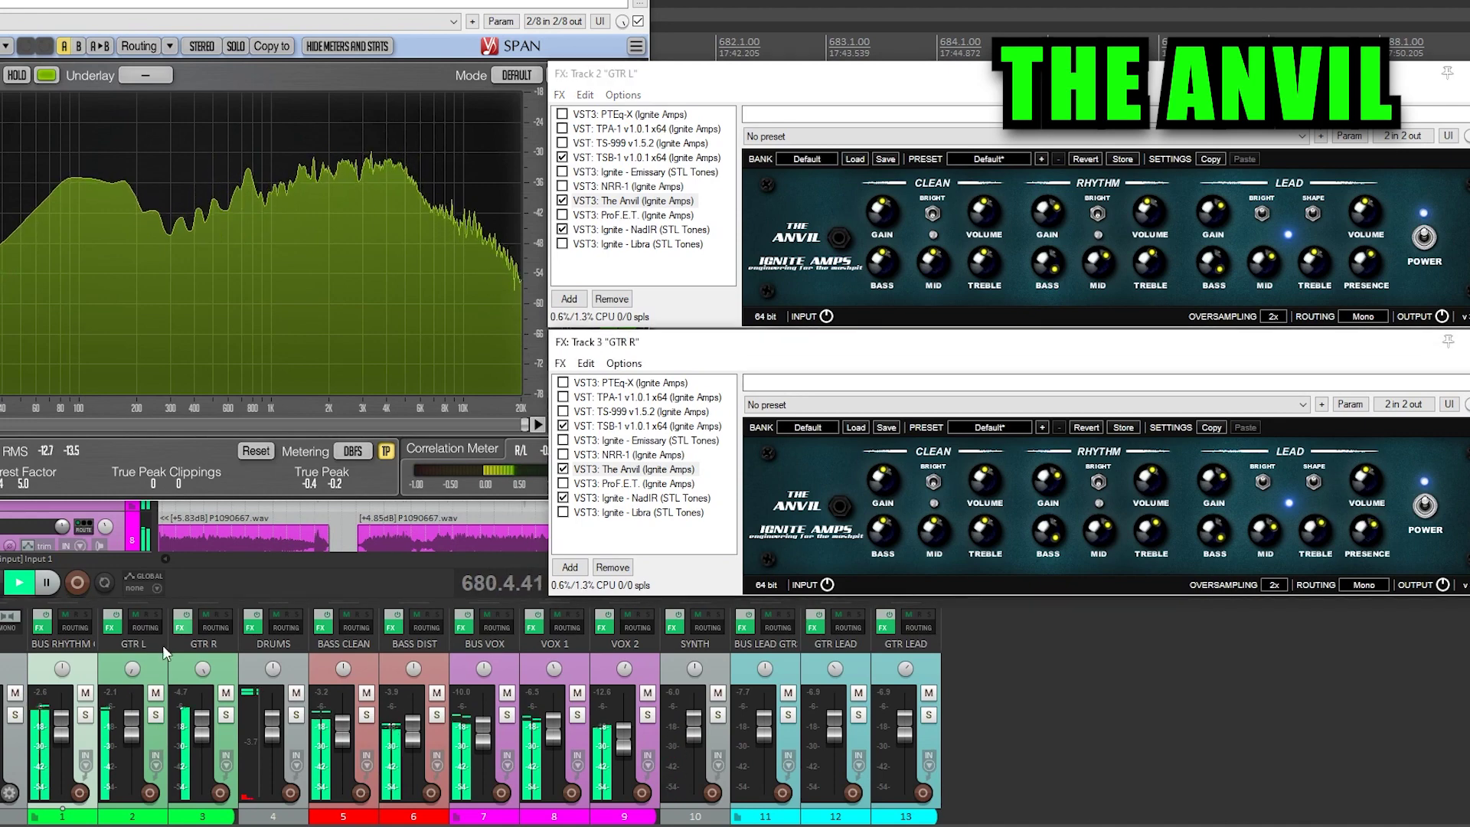
Solo the rhythm guitar bus and toggle the Lead channel's Bright switch on the GTR R Anvil amp.
click(85, 715)
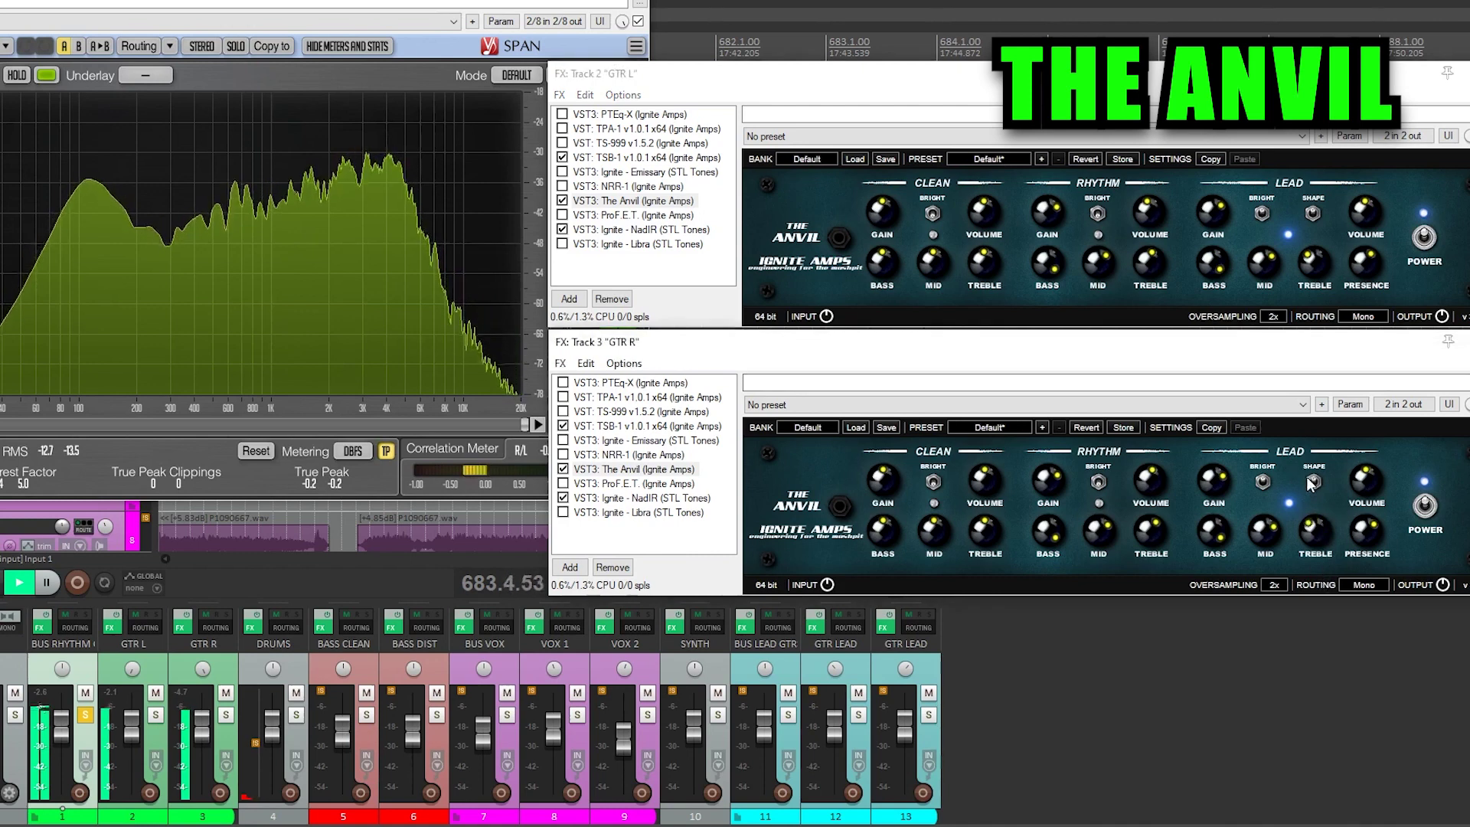
click(1265, 481)
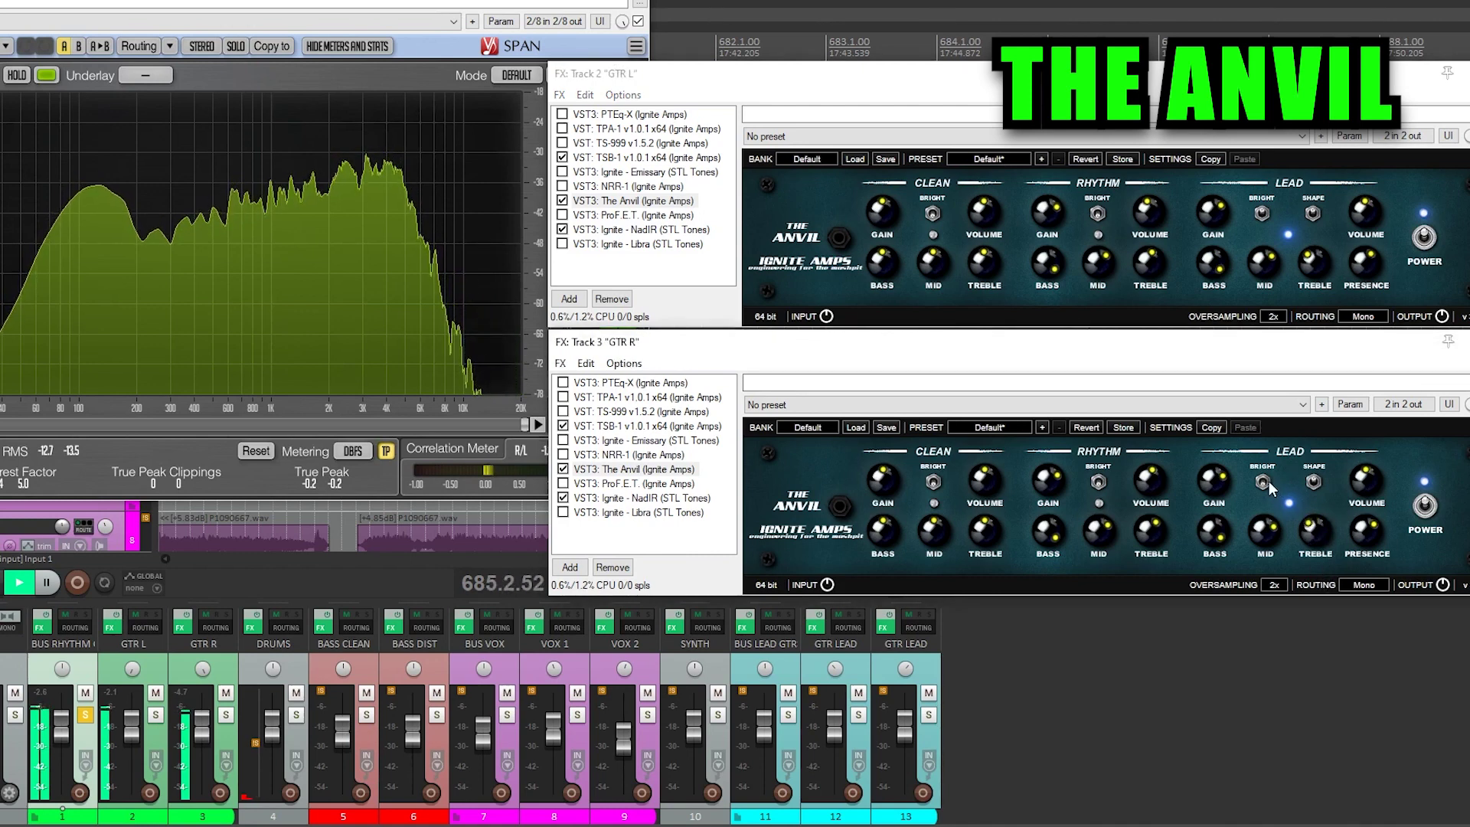
Toggle the Lead Bright switch on GTR L's Anvil amp, adjust GTR R's Lead Treble and unsolo the rhythm guitar bus.
click(1264, 212)
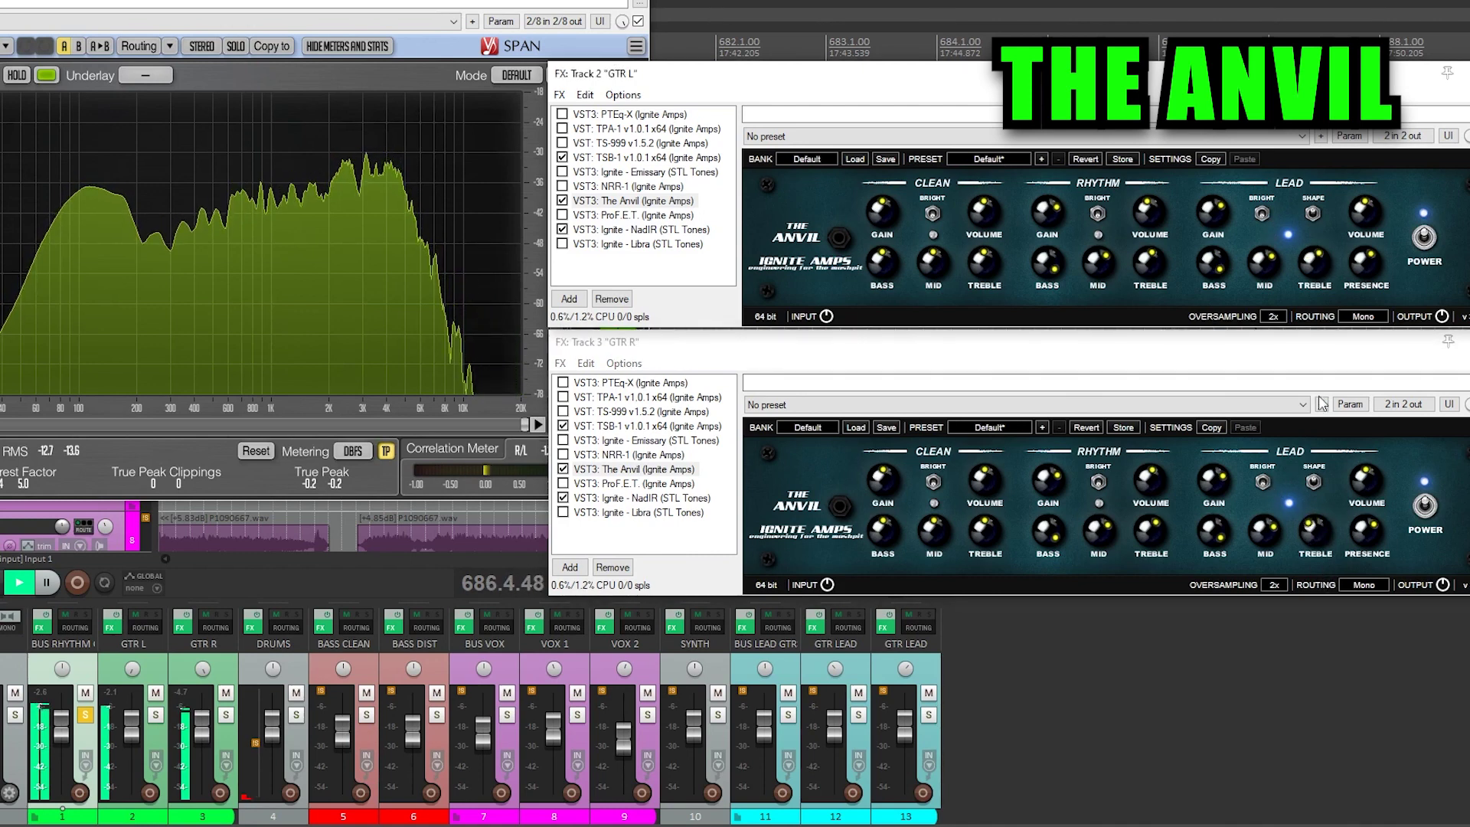
double_click(1316, 530)
click(85, 714)
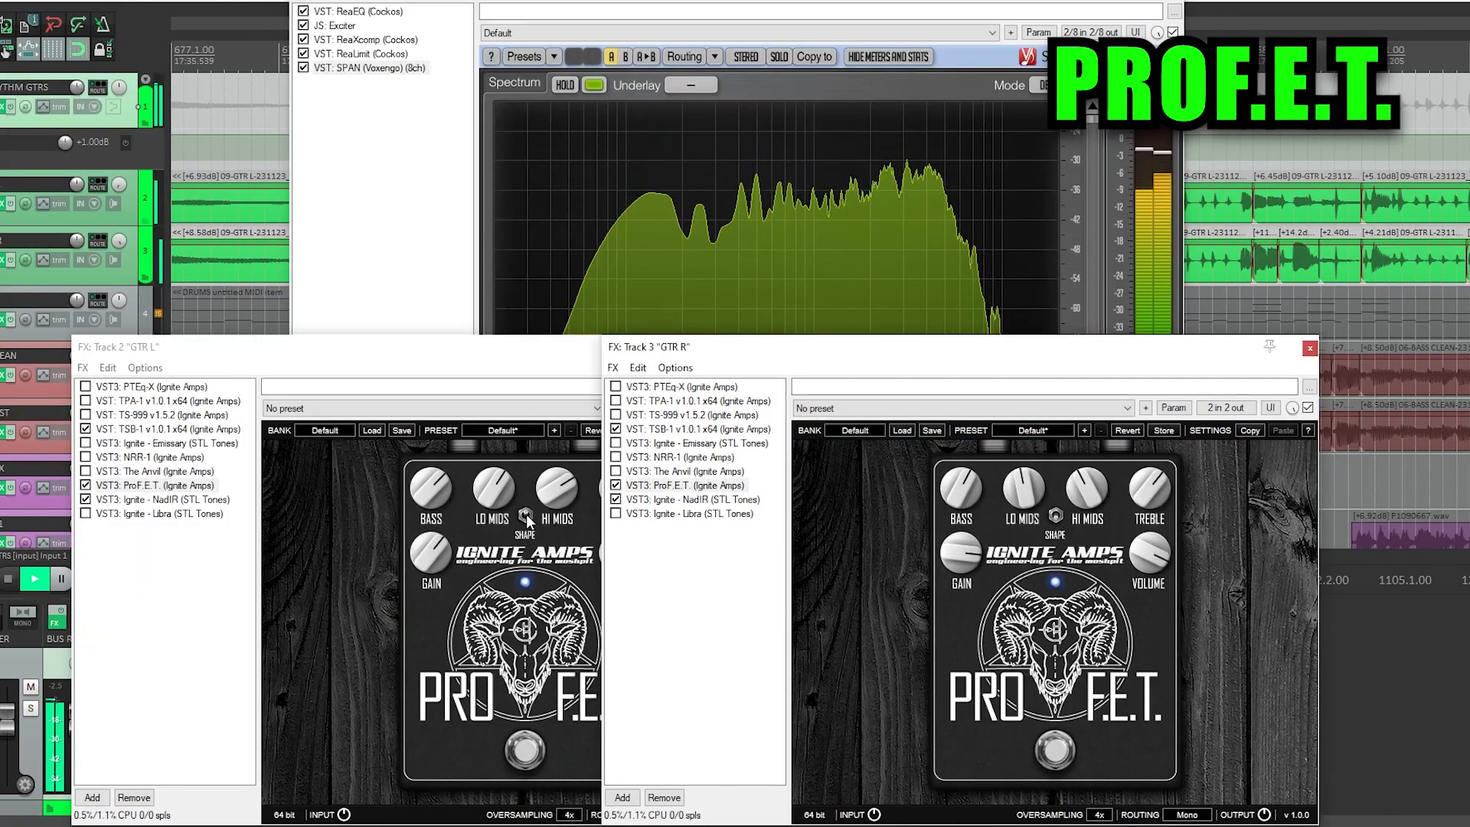
Adjust the Shape switch, Bass and Hi Mids on GTR L's ProF.E.T. pedal and the Lo Mids on GTR R's.
click(527, 520)
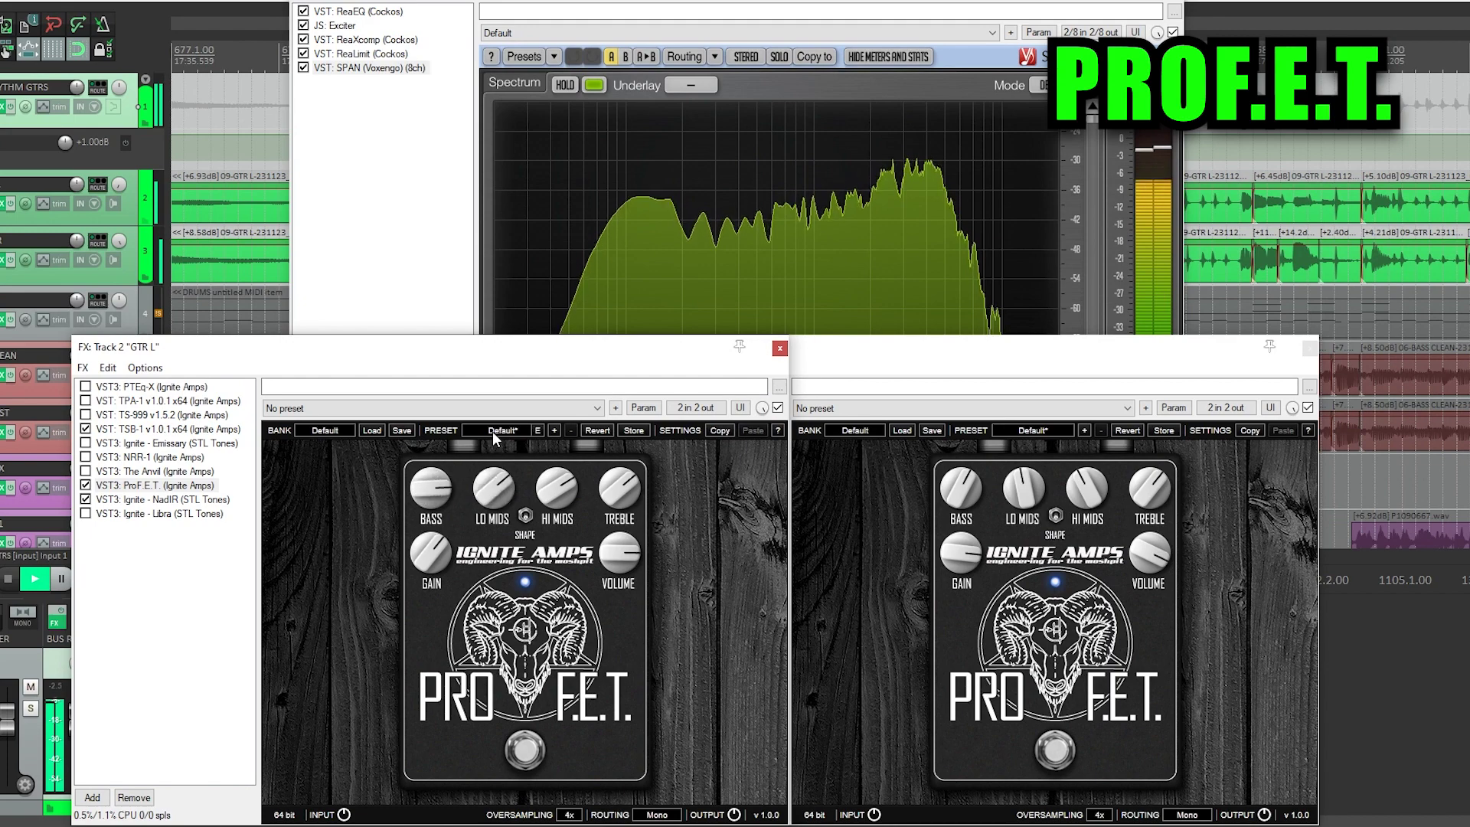
click(1030, 484)
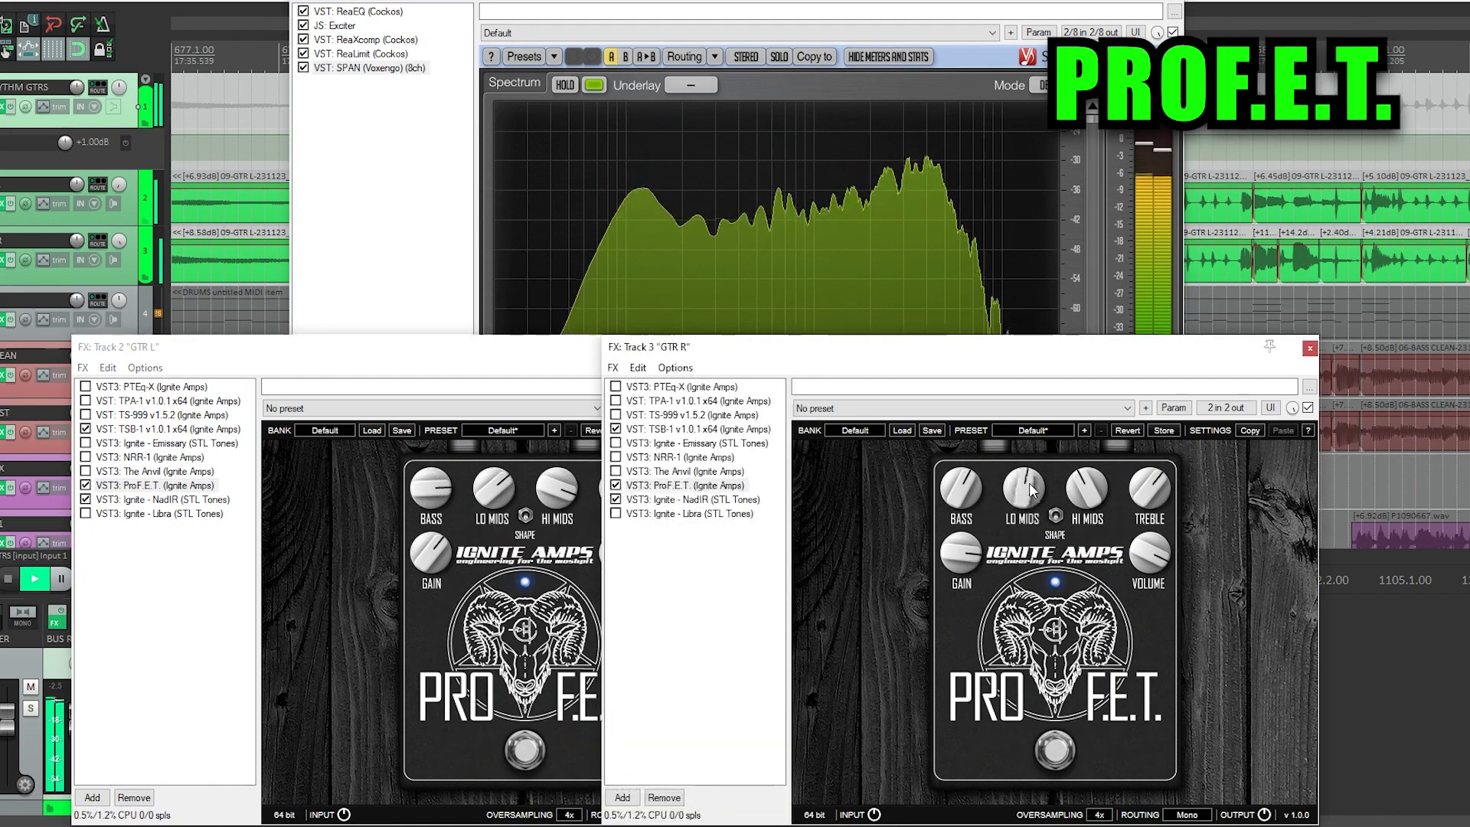
click(566, 366)
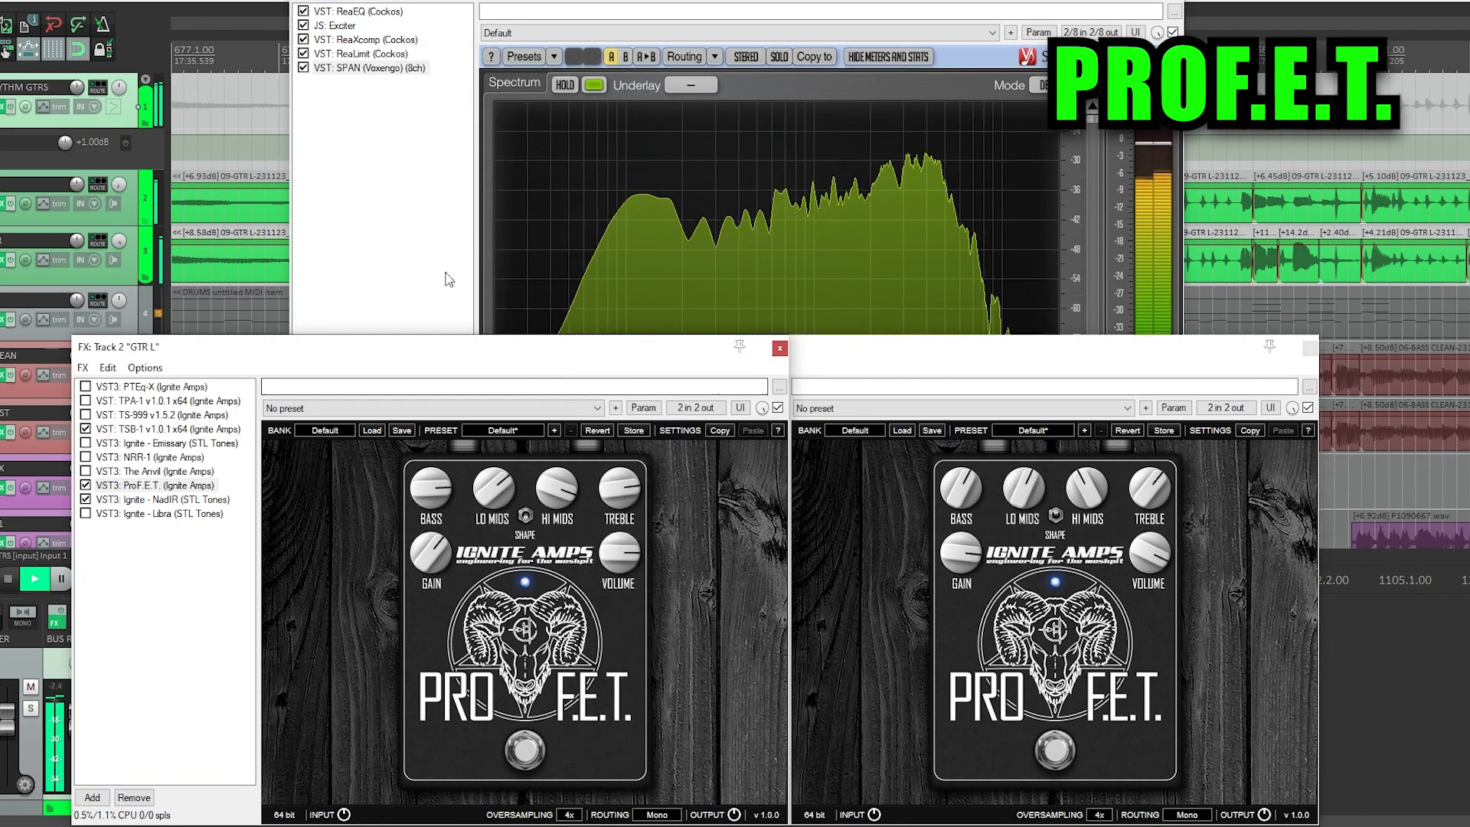
click(1156, 563)
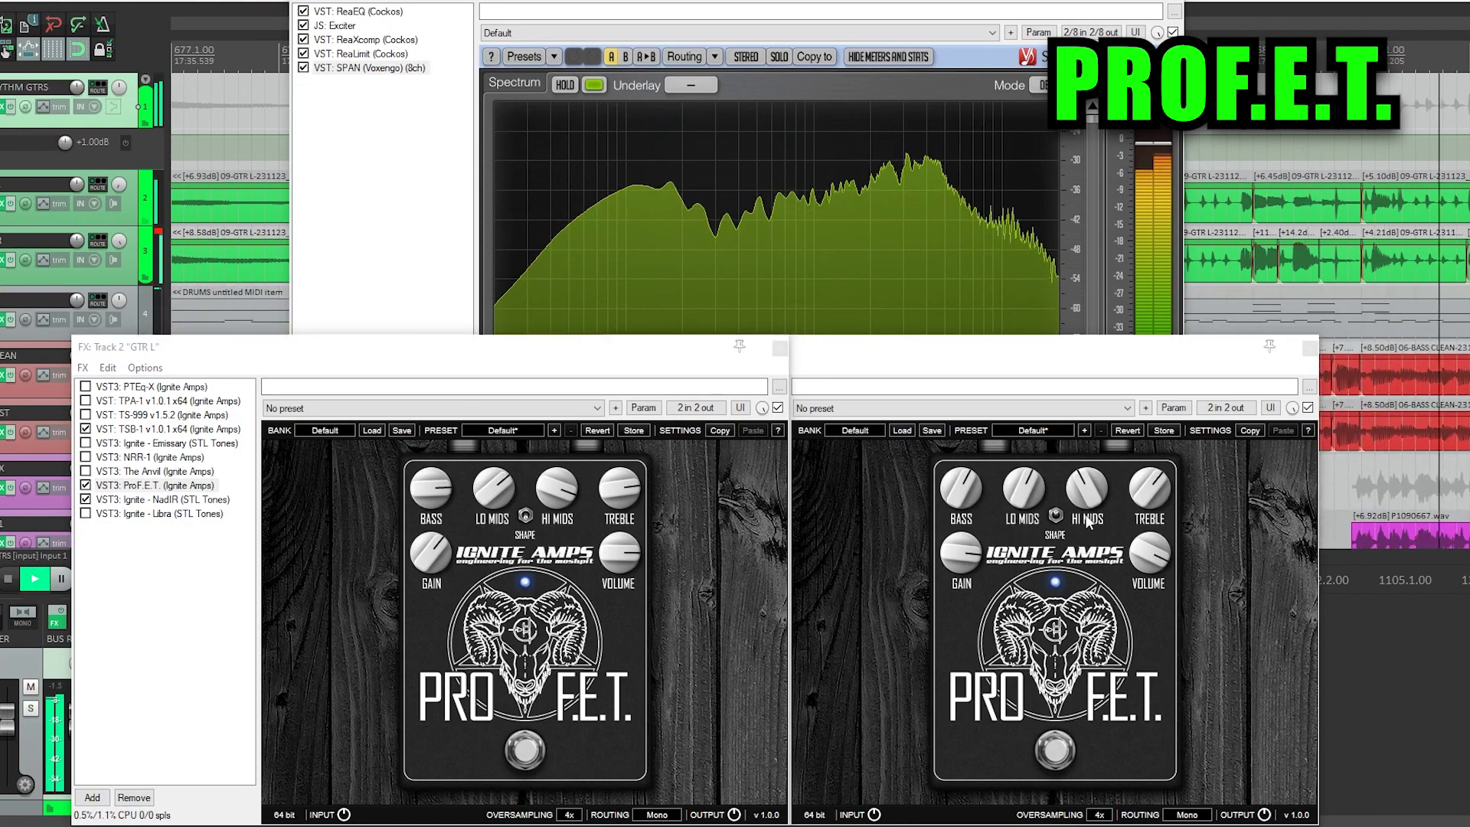
Lower the ProF.E.T. Treble on GTR R, adjust the Hi Mids on GTR L and toggle GTR R's Shape switch.
drag(1143, 490, 1142, 505)
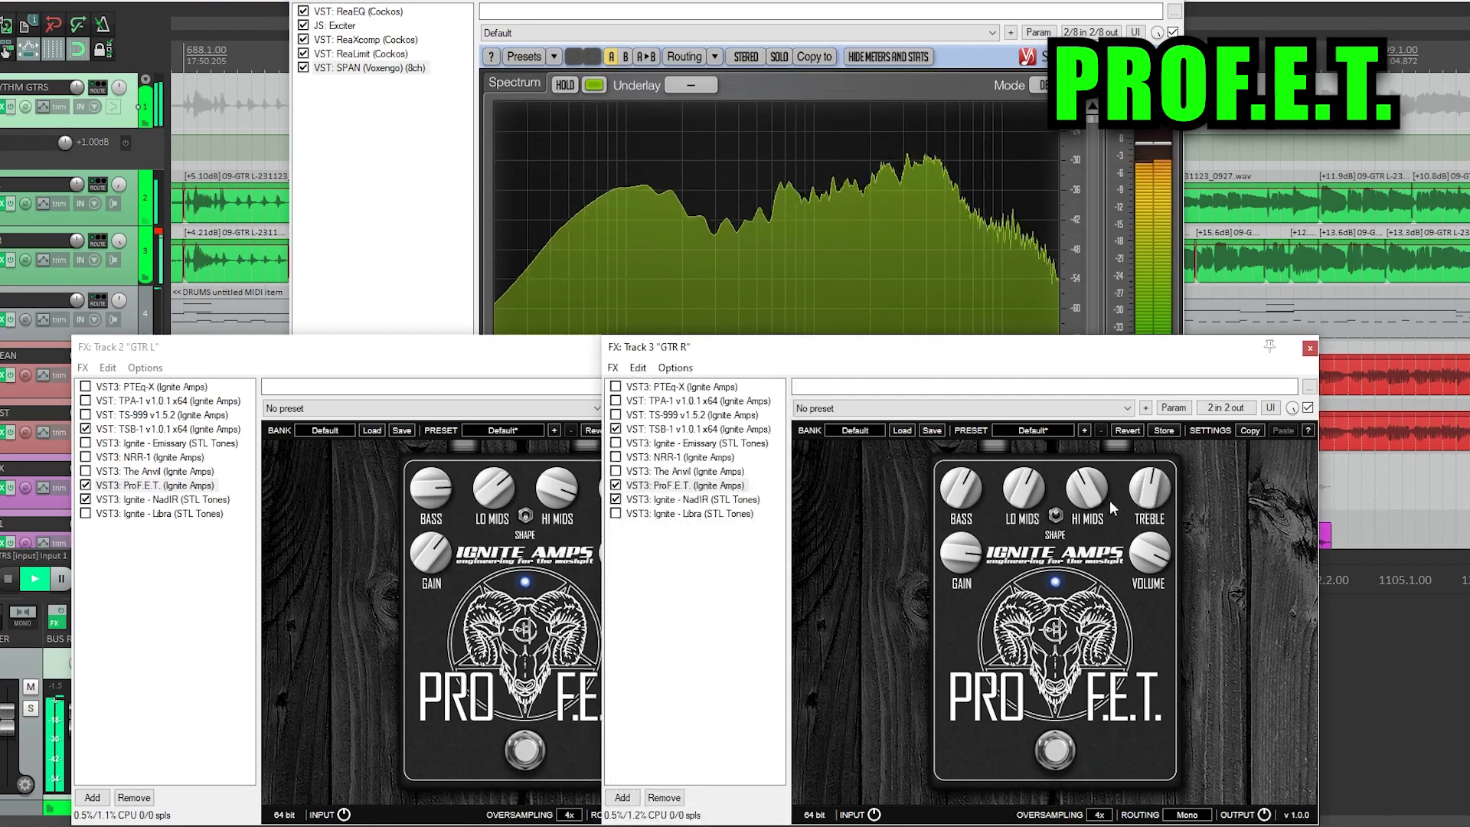
click(573, 351)
drag(565, 490, 566, 536)
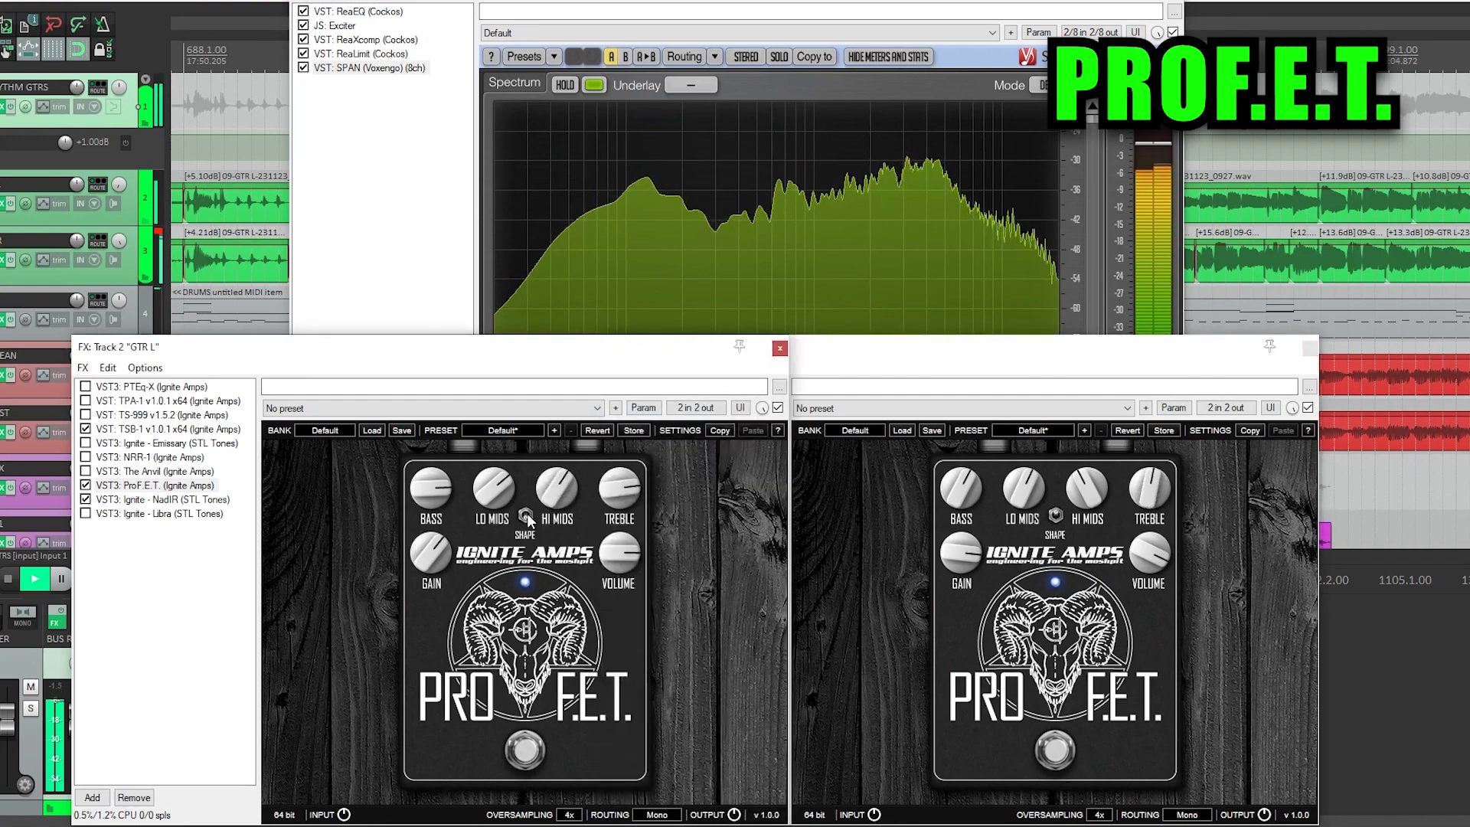
click(1061, 520)
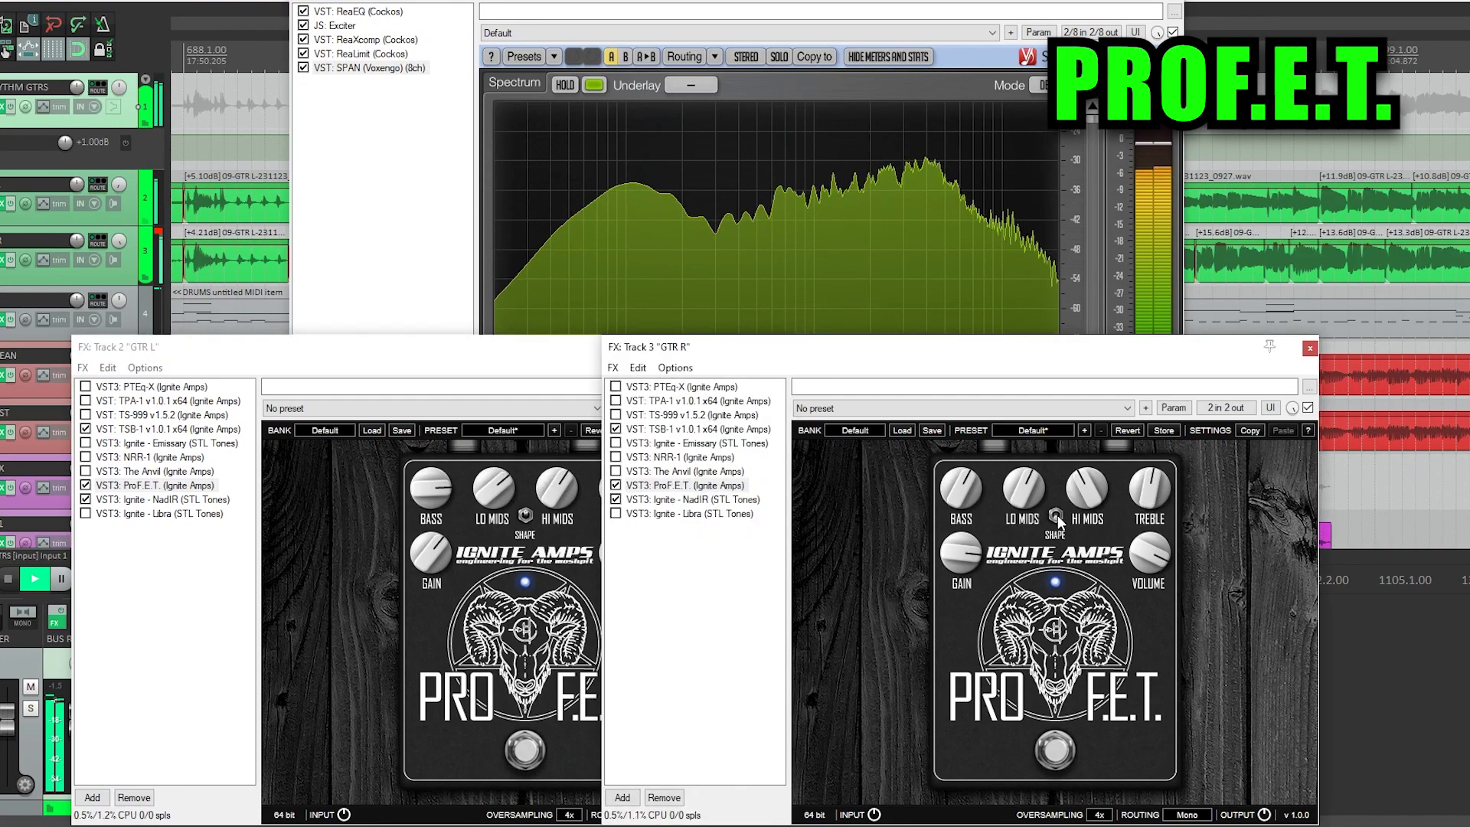
click(565, 88)
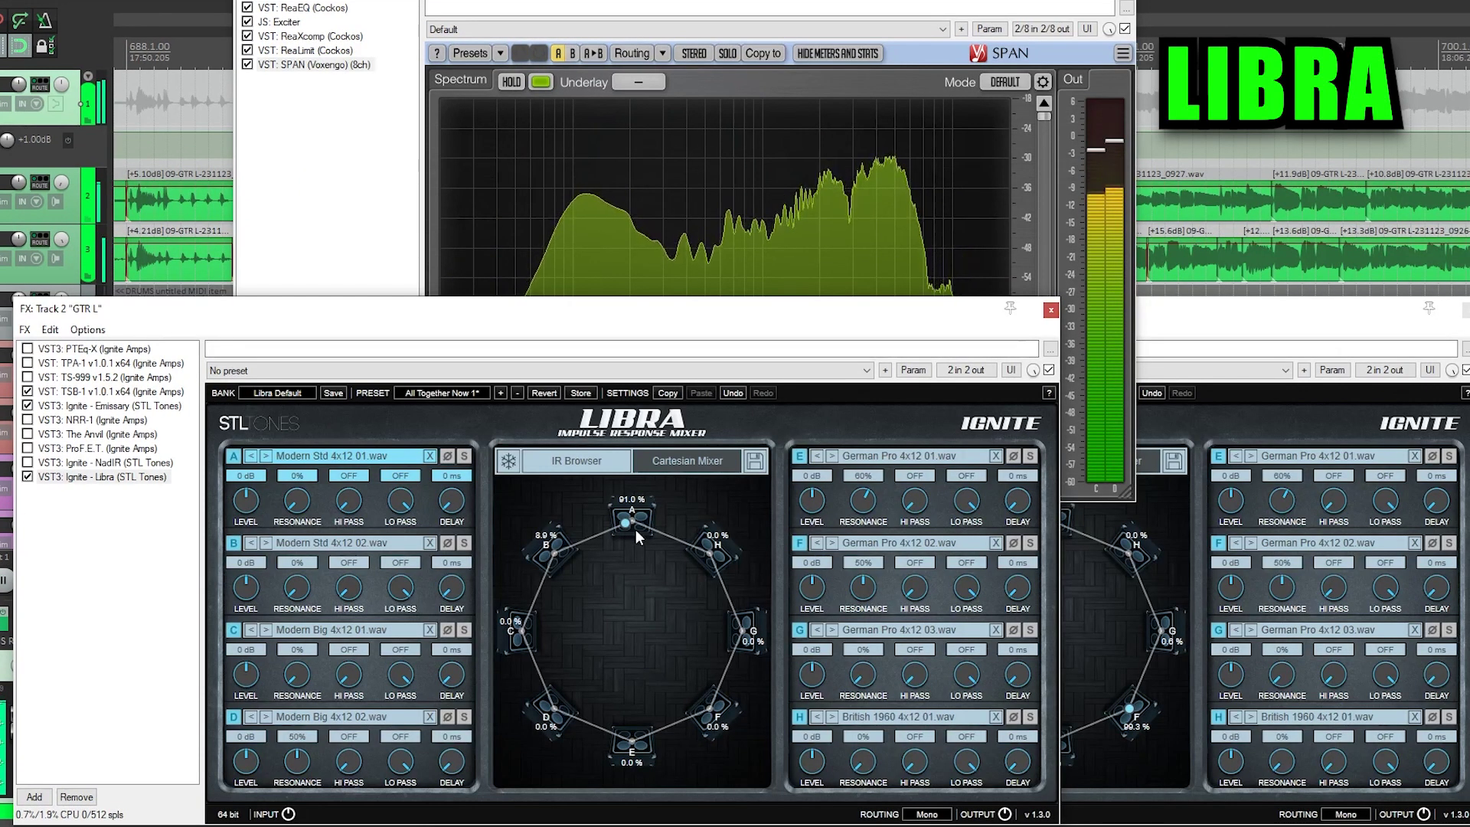
Move Libra's Cartesian Mixer point to about 88% of impulse response C on GTR L and about 80% of F on GTR R.
drag(591, 526, 527, 622)
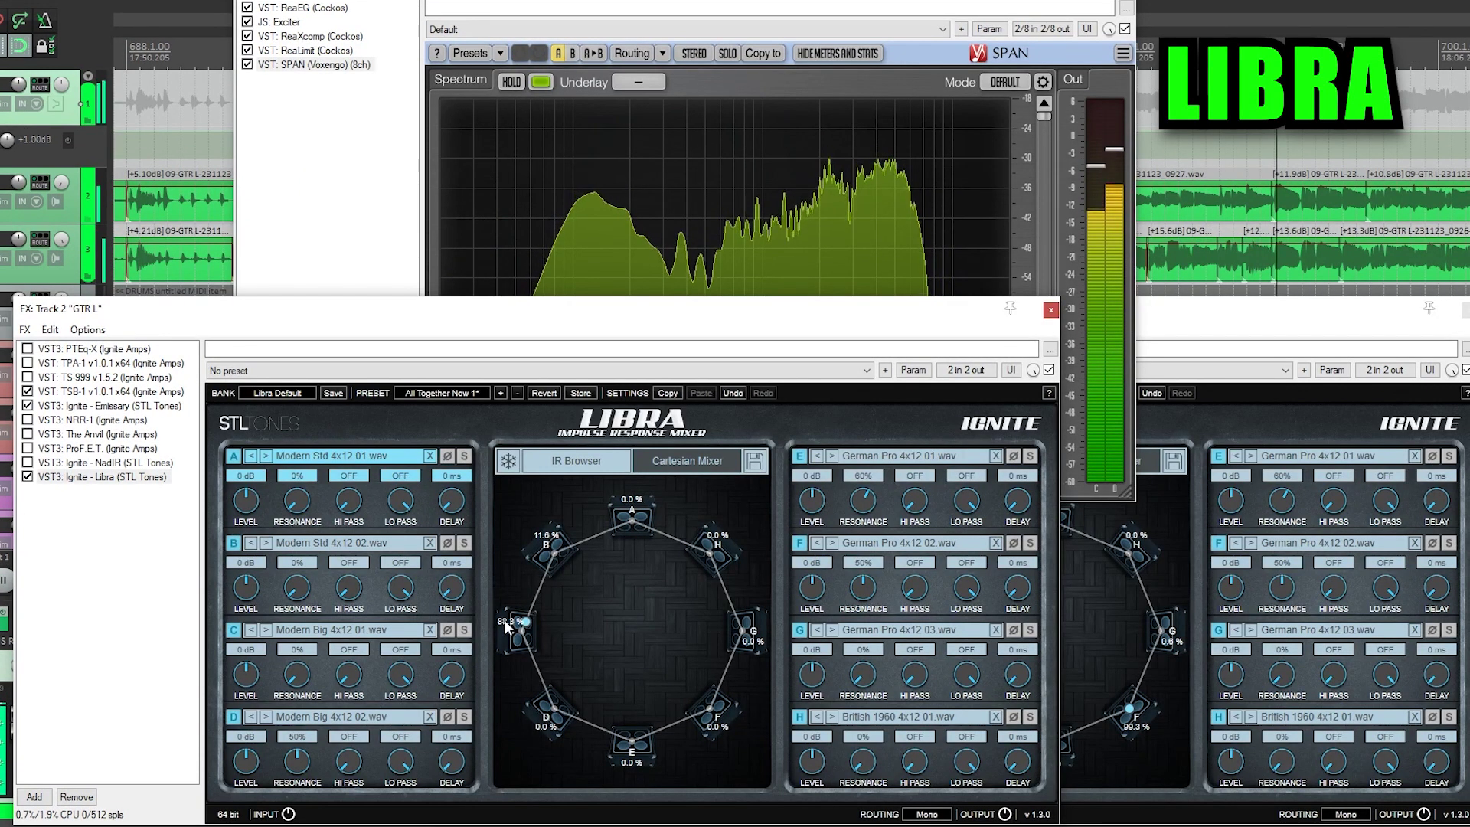
click(1180, 316)
drag(1129, 709, 1165, 651)
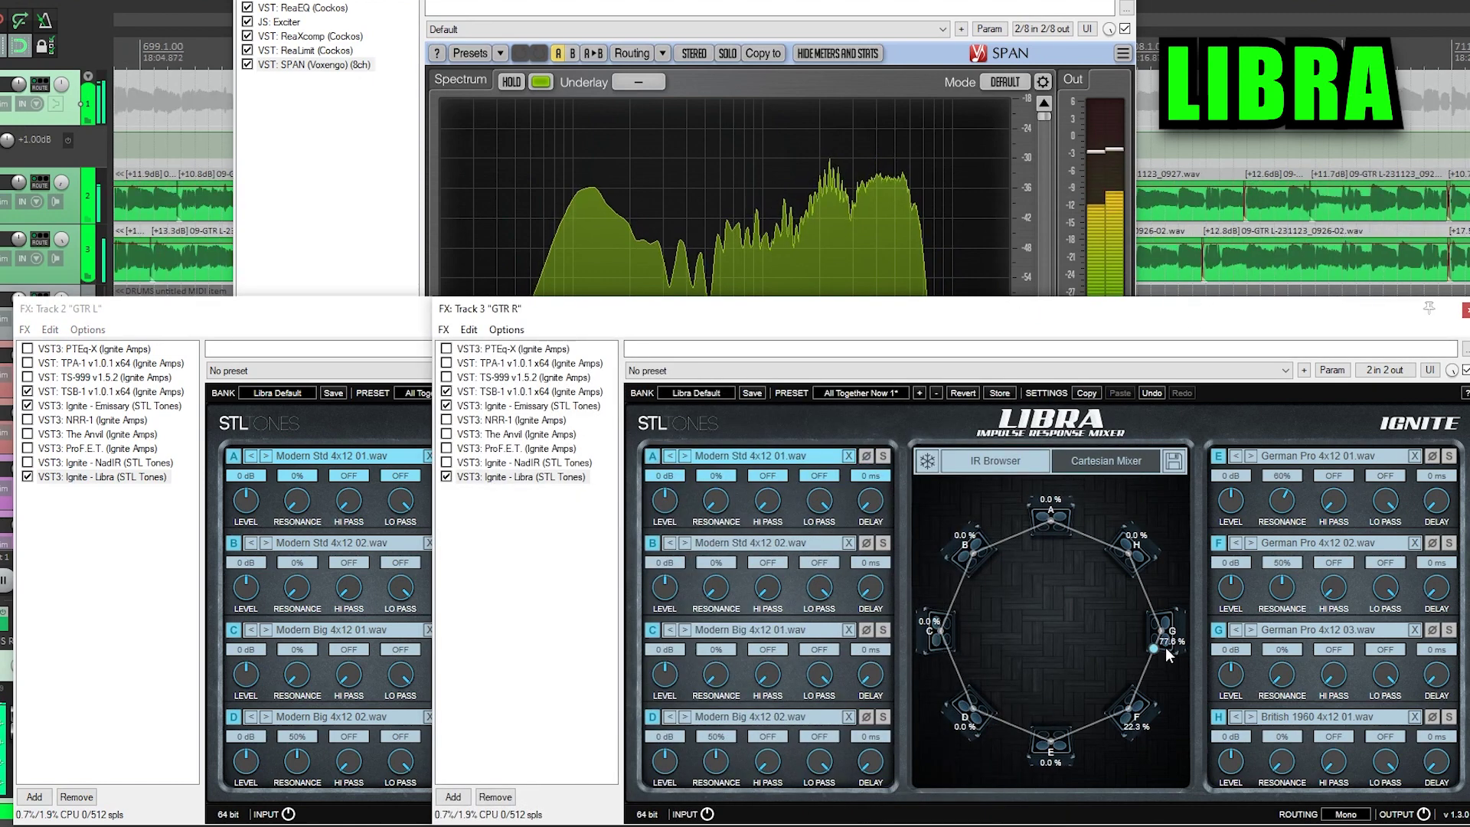
drag(1164, 546, 1175, 721)
Shift the mixer point of GTR L's Libra between impulse responses C and D, to about 74% of D.
click(412, 329)
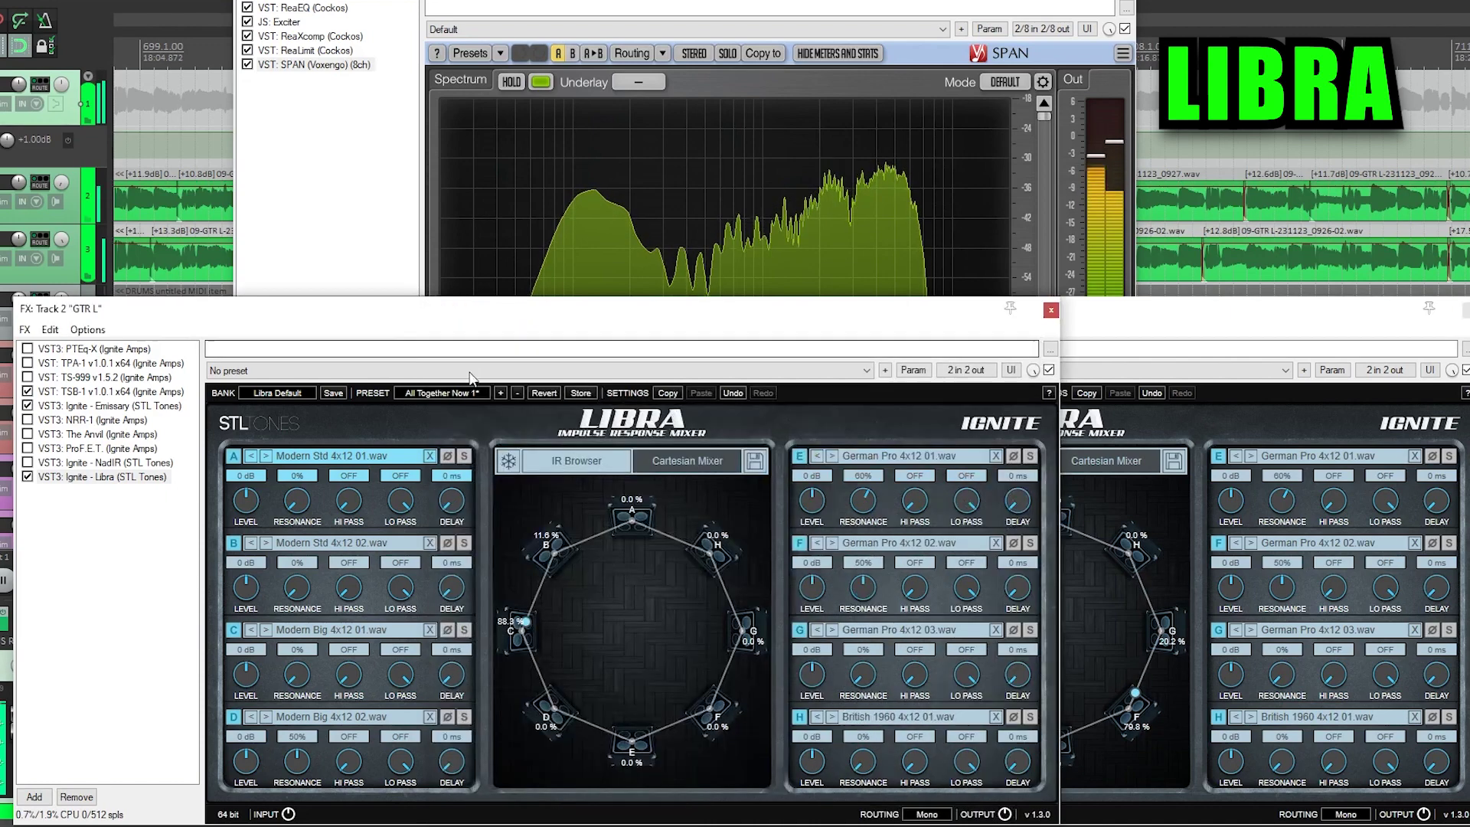
drag(526, 623, 544, 690)
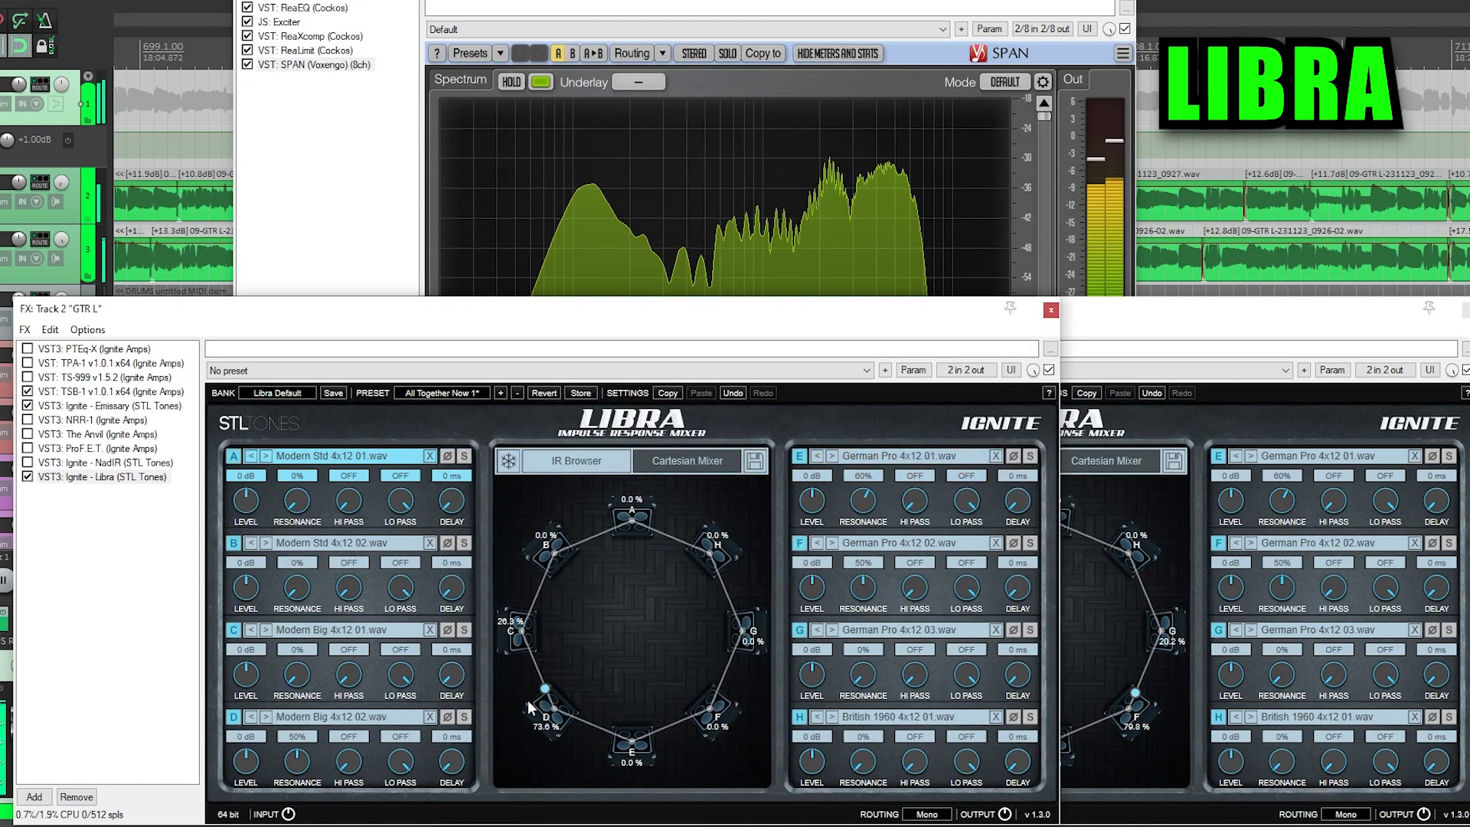
click(3, 84)
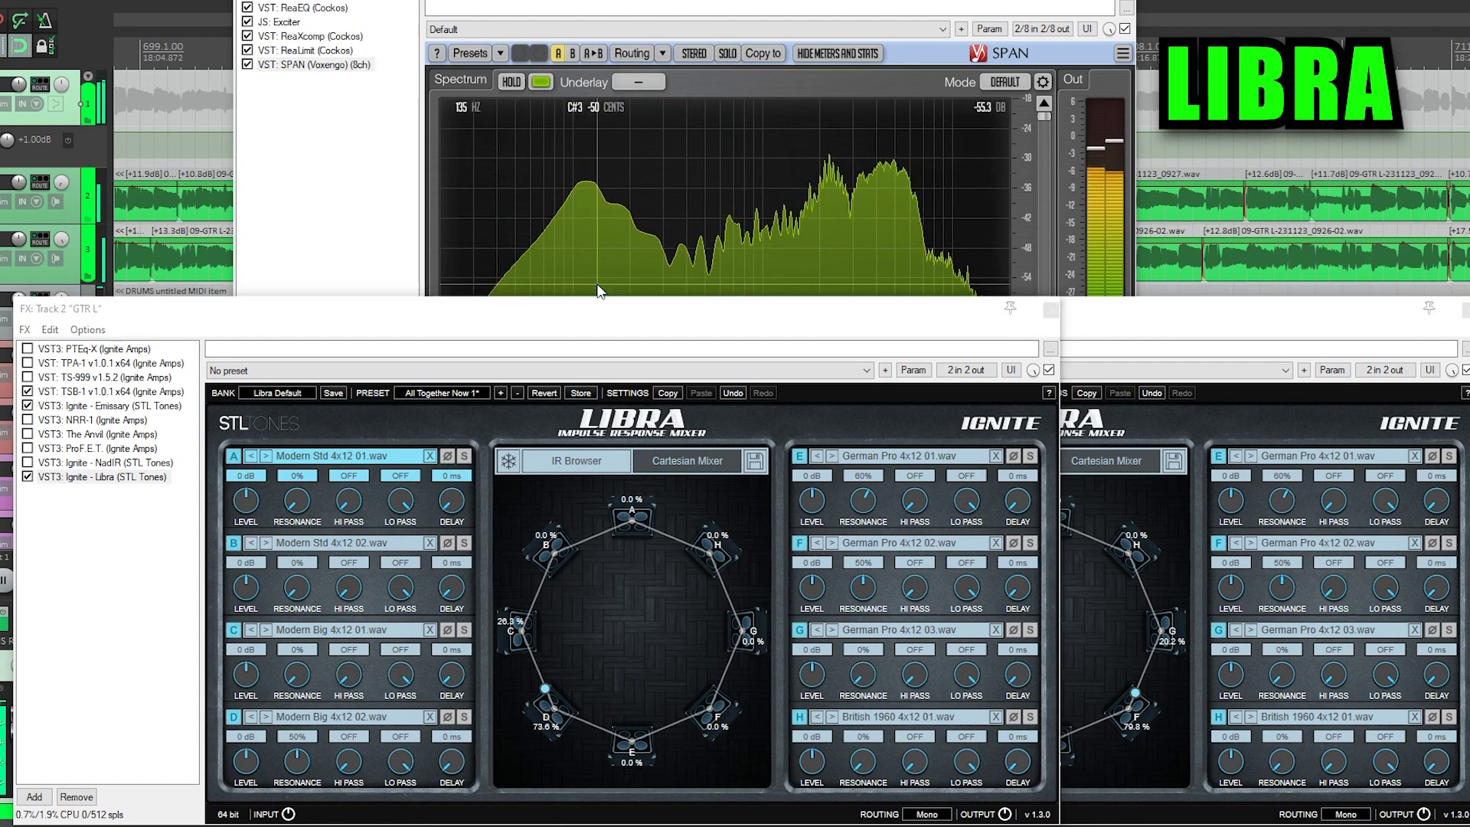
click(613, 2)
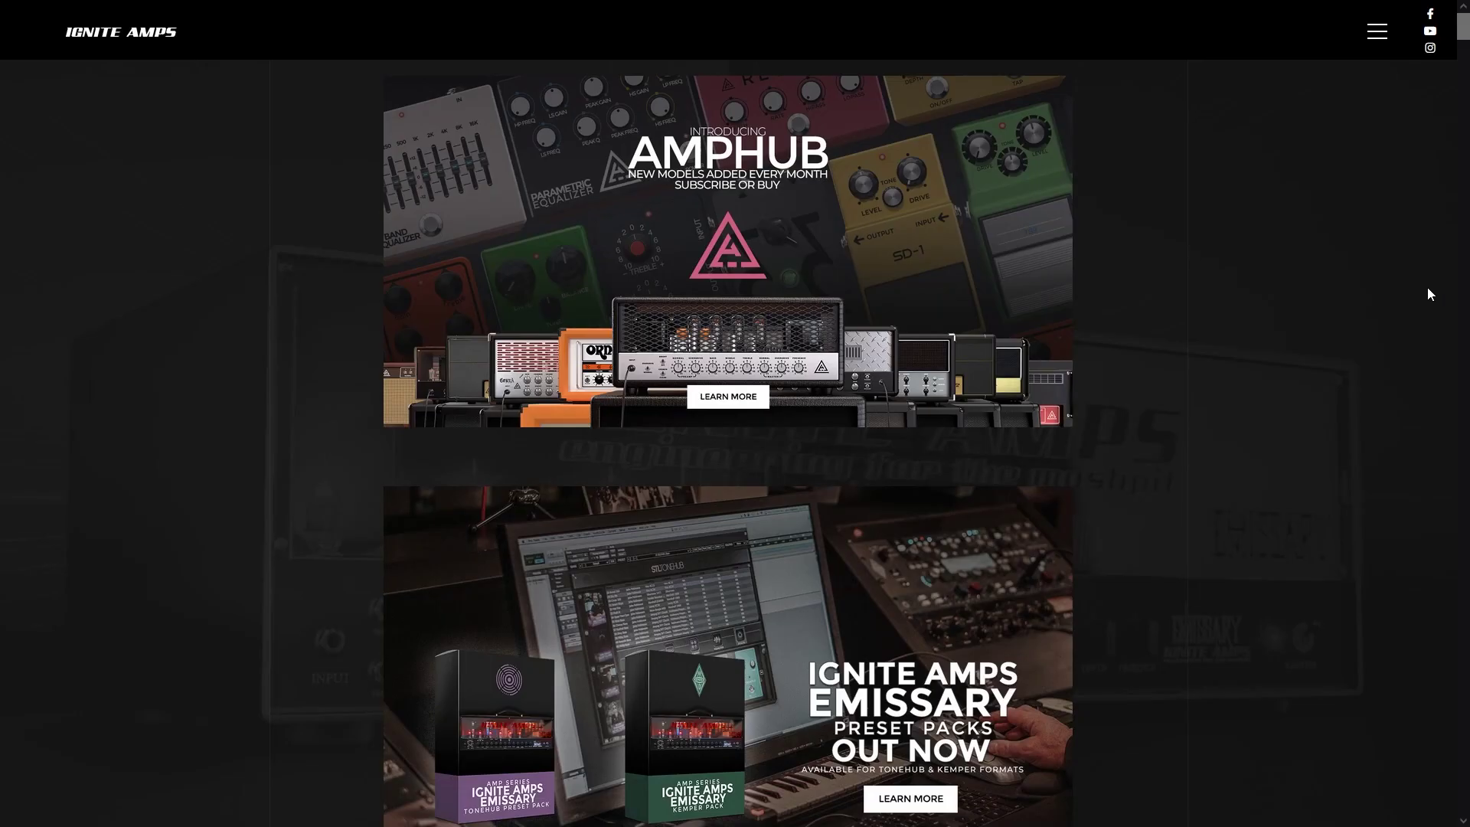
Look through the Ignite Amps website's product banners and philosophy section in the web browser.
scroll(1428, 293, down, 4)
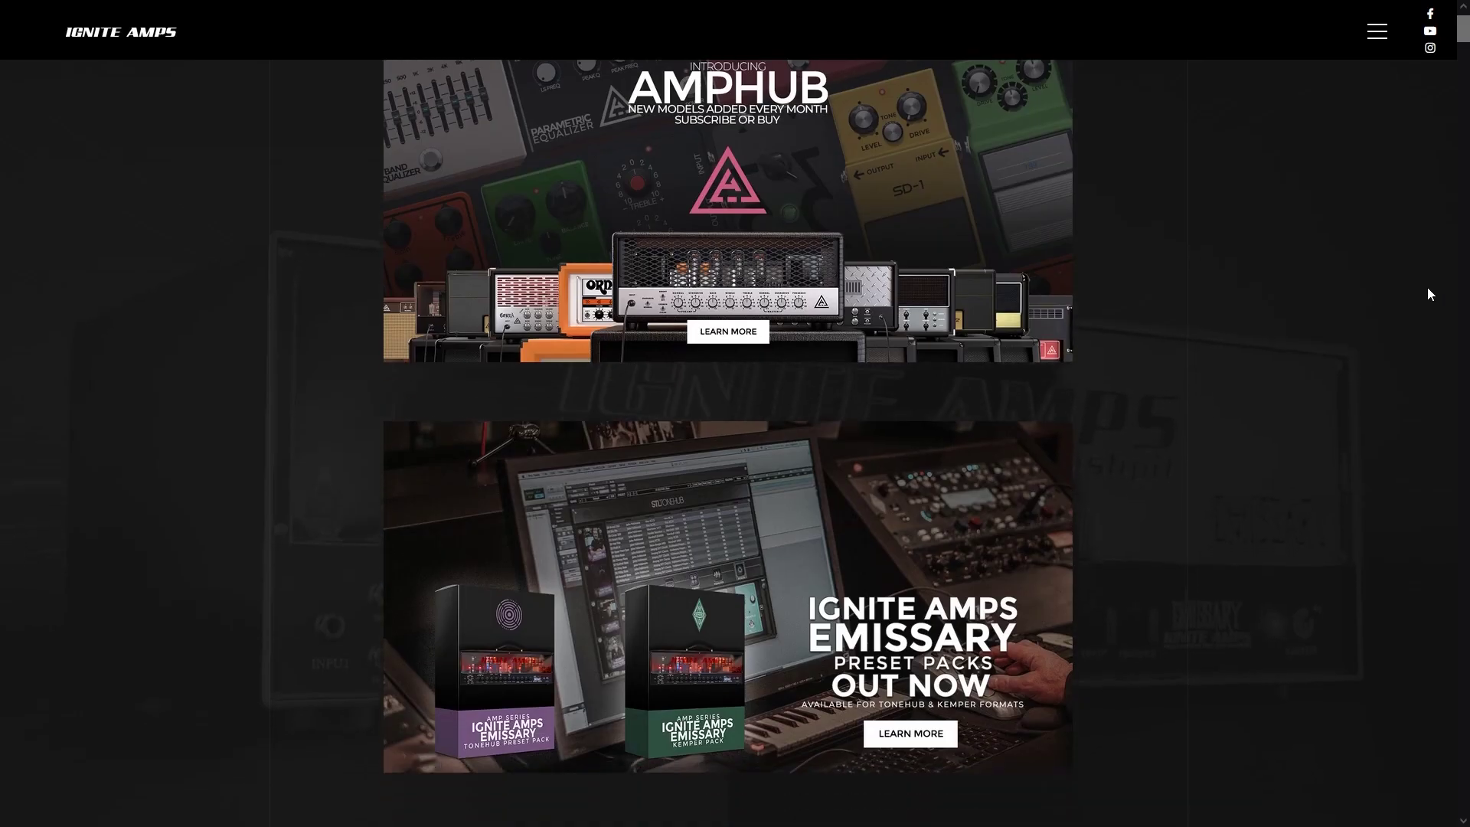
scroll(1424, 298, down, 4)
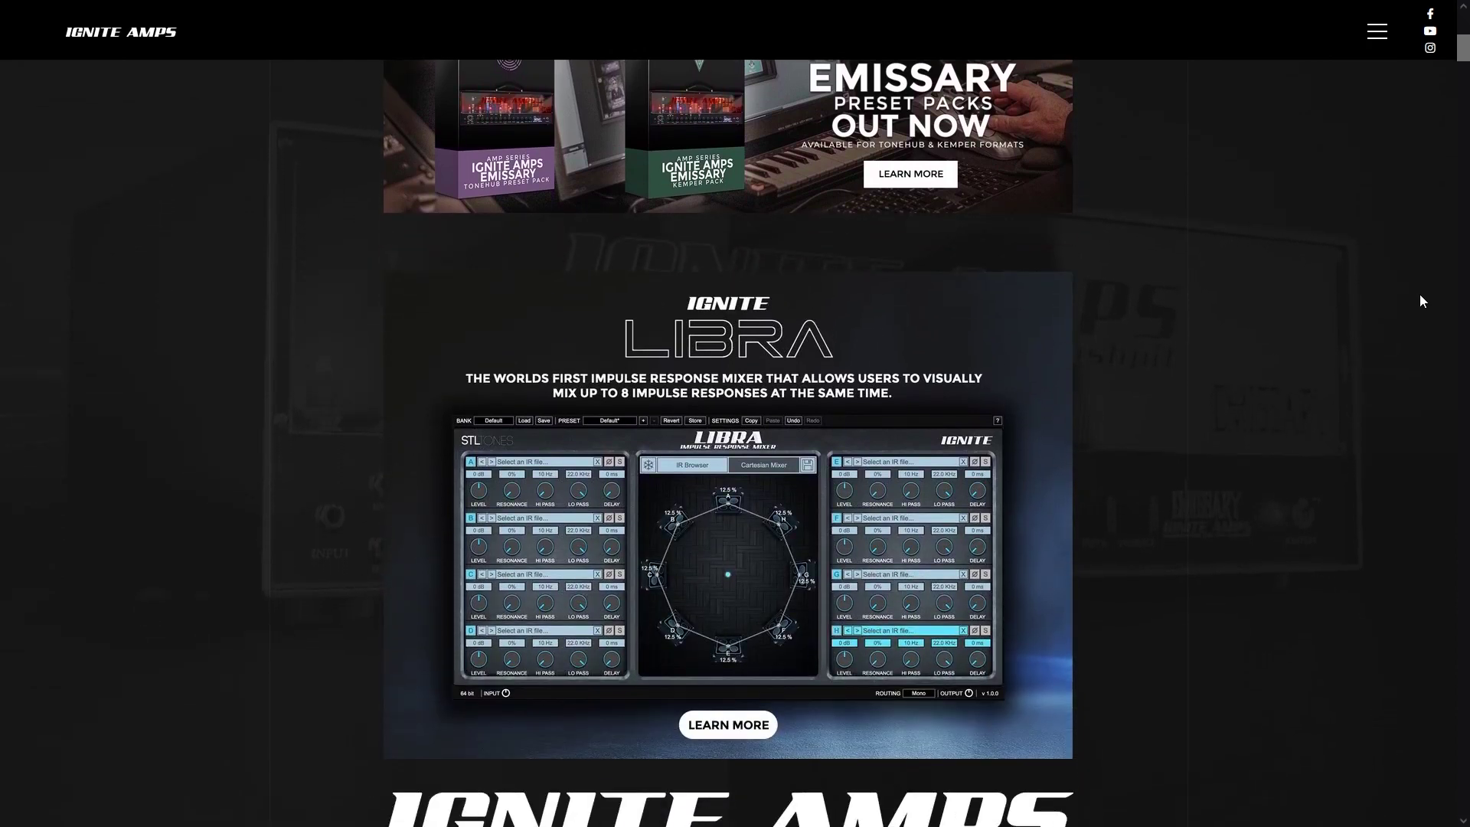
scroll(1420, 297, down, 5)
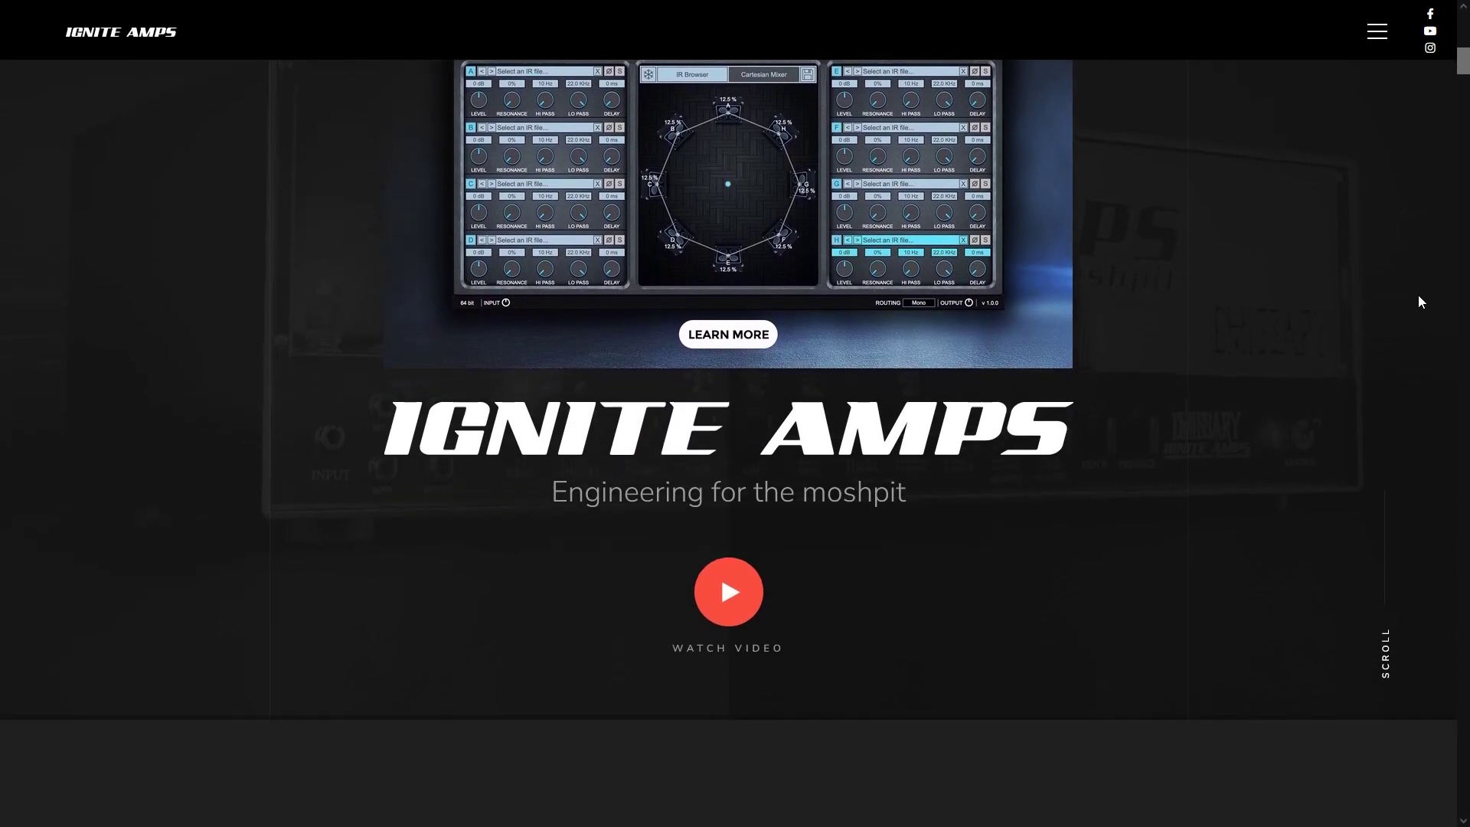
scroll(1418, 295, down, 5)
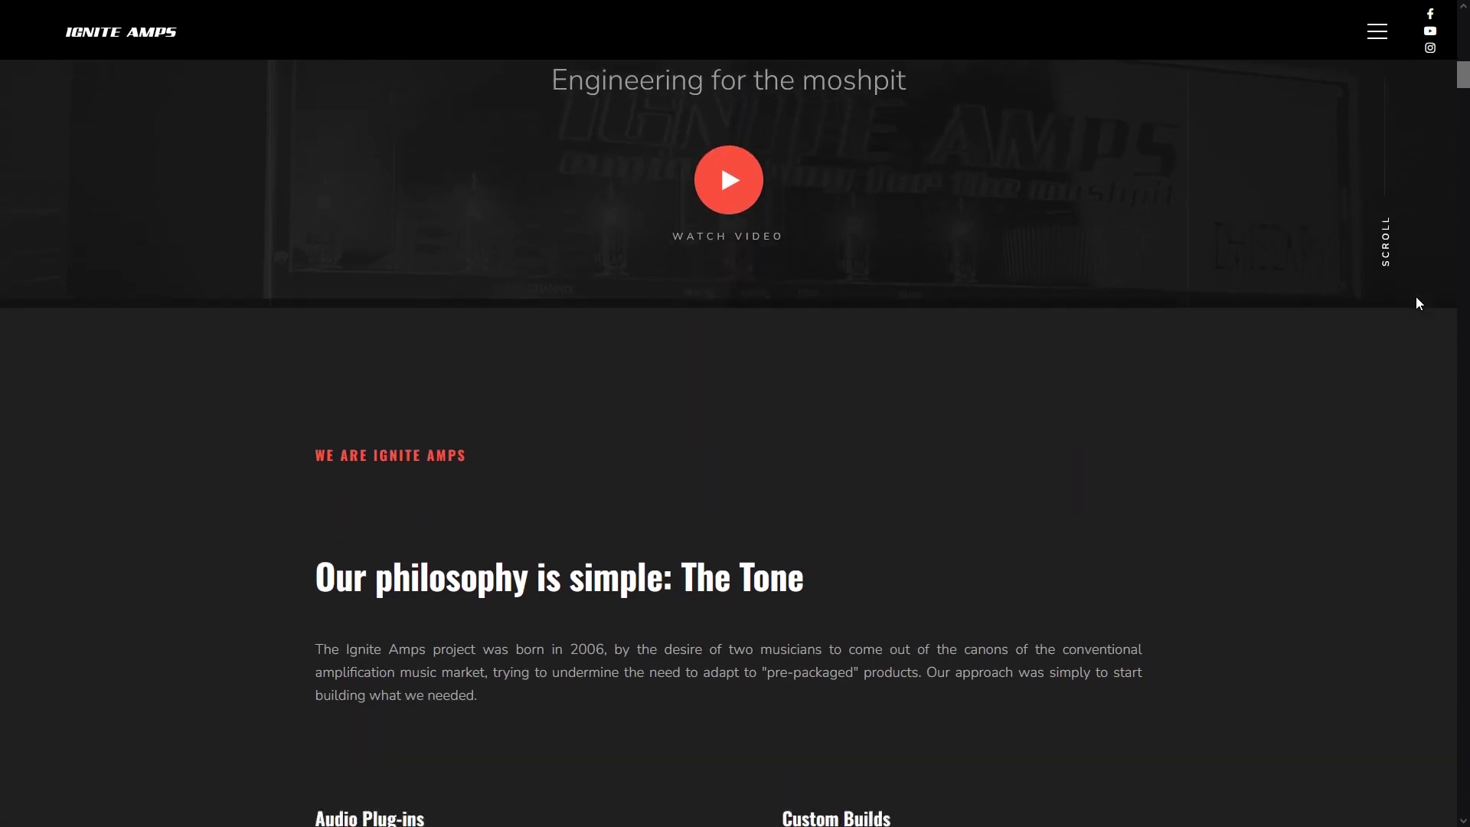
scroll(1418, 304, down, 3)
scroll(1417, 305, down, 10)
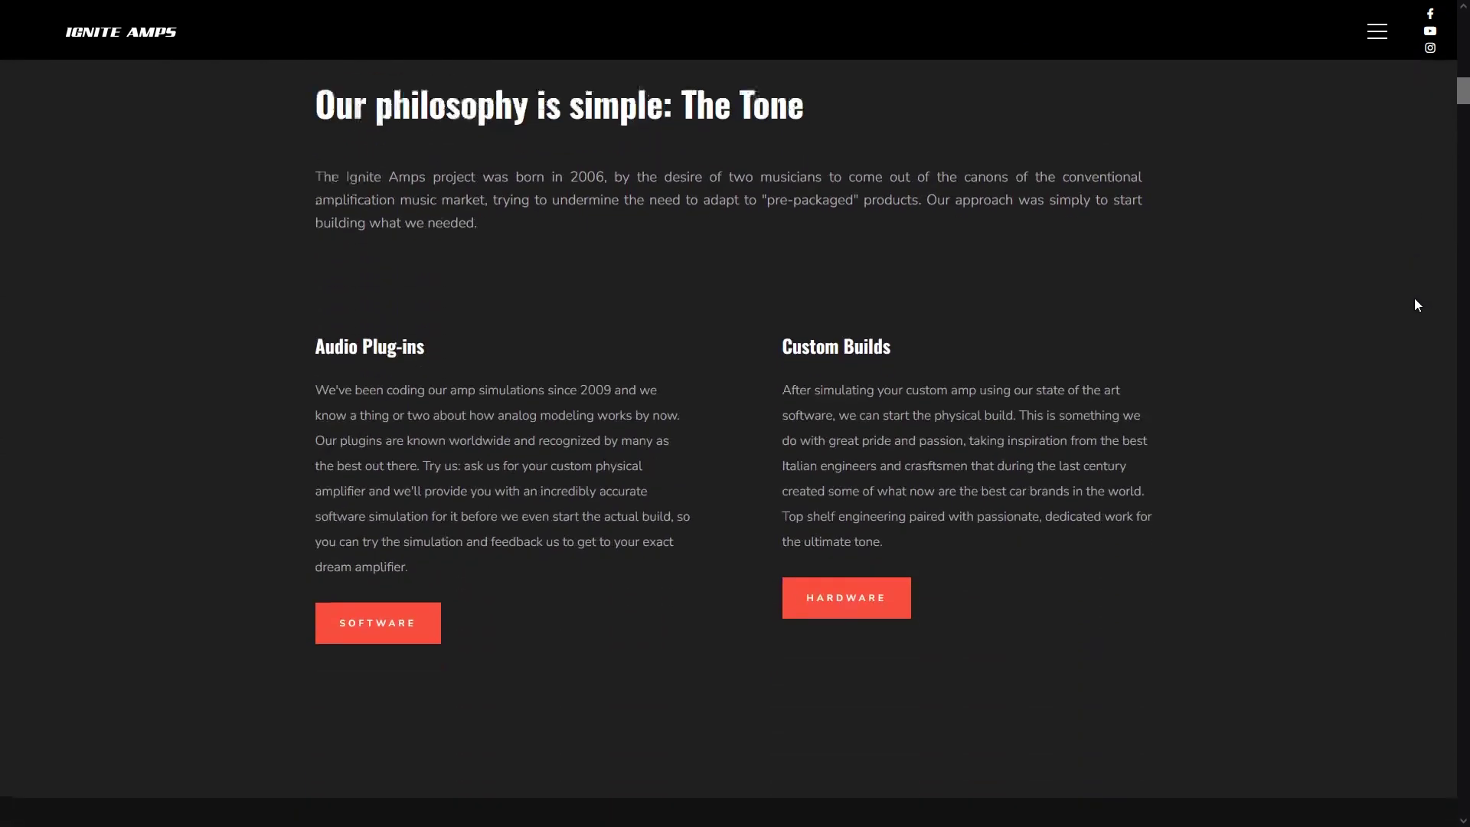
scroll(1417, 305, down, 6)
Read the plugin list and the descriptions, features and download entries of Libra, Emissary and NadIR.
scroll(1415, 305, down, 9)
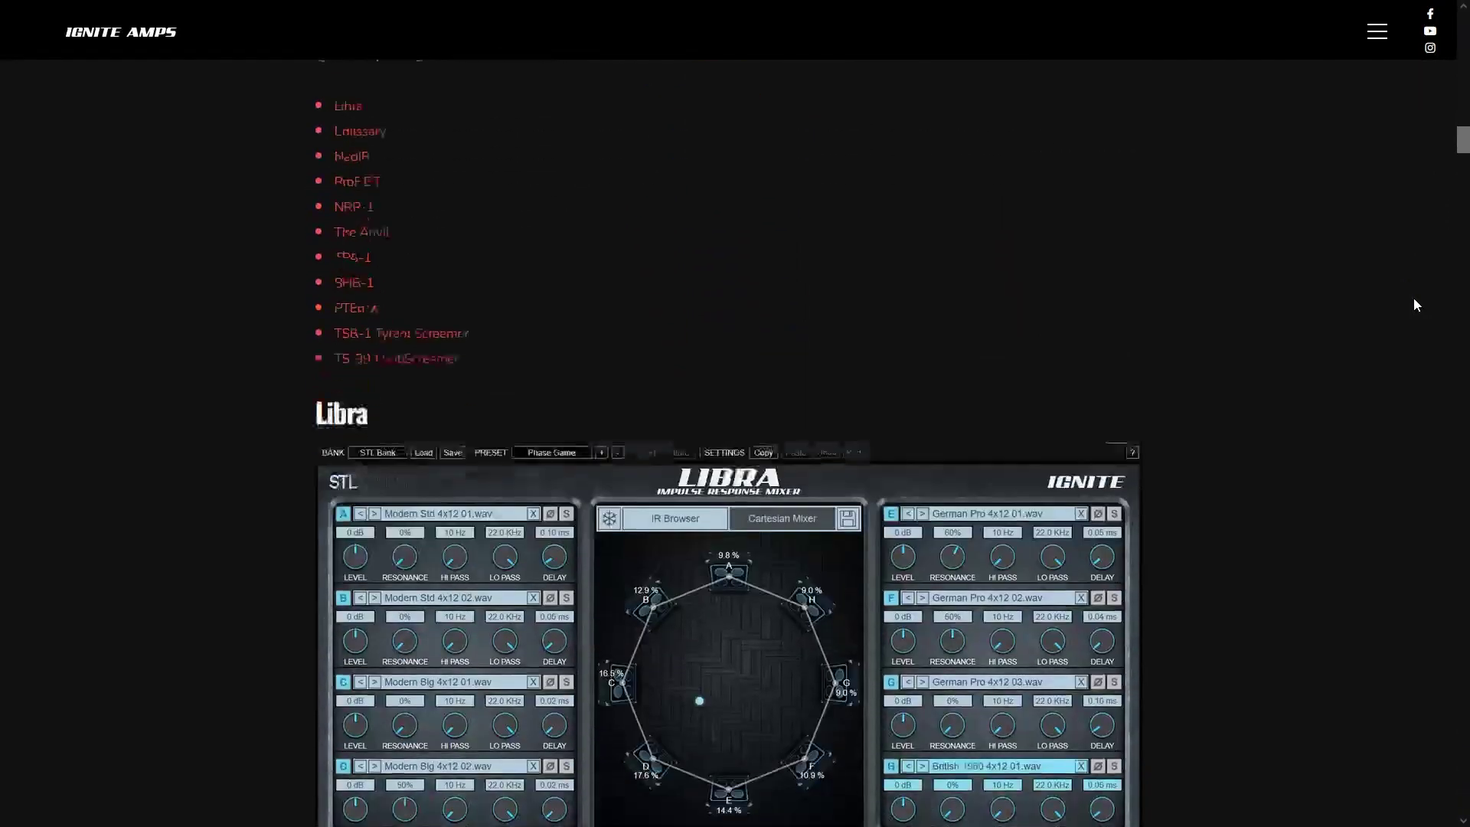
scroll(1413, 305, down, 8)
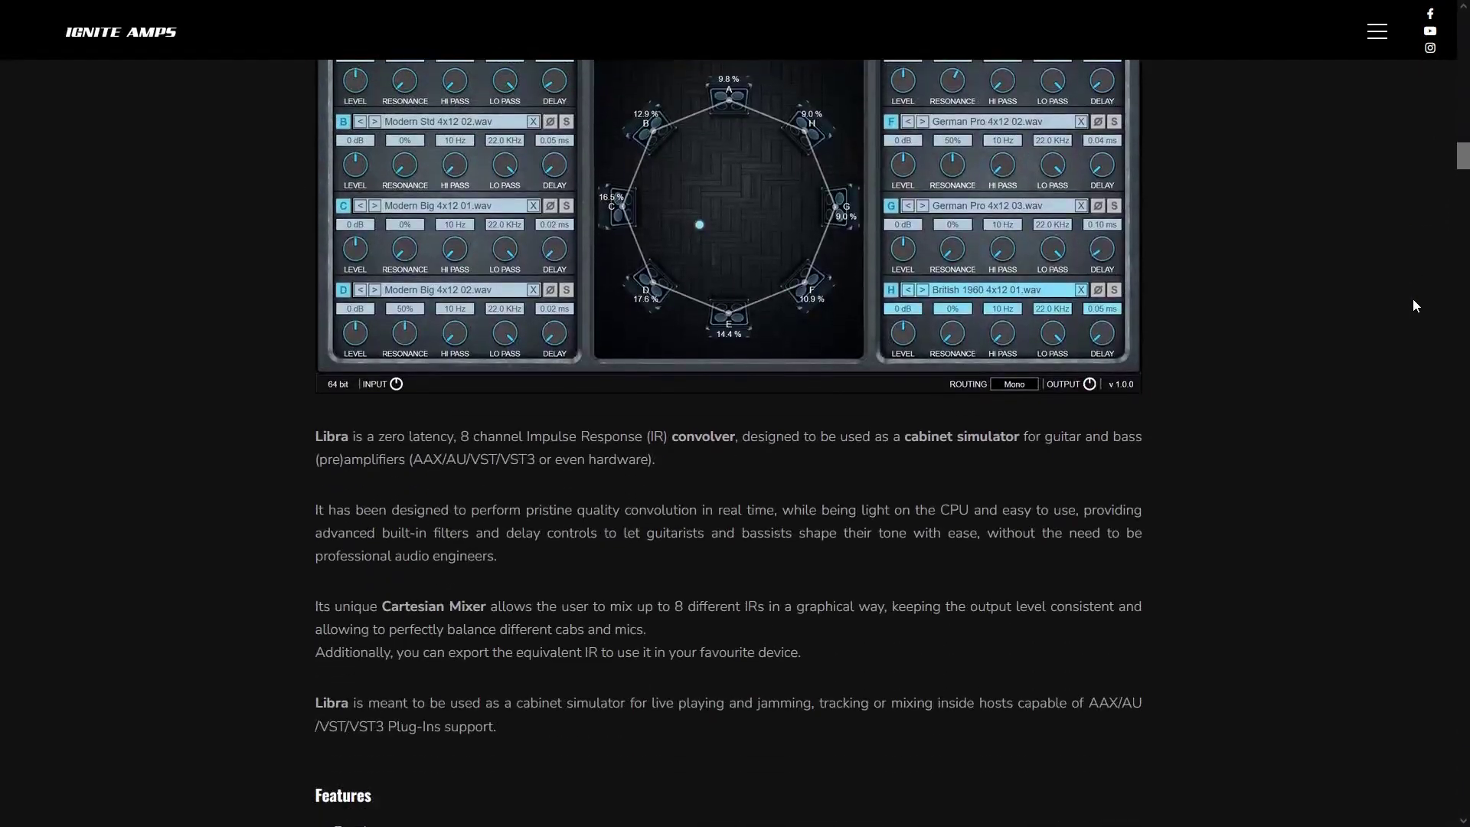
scroll(1414, 305, down, 9)
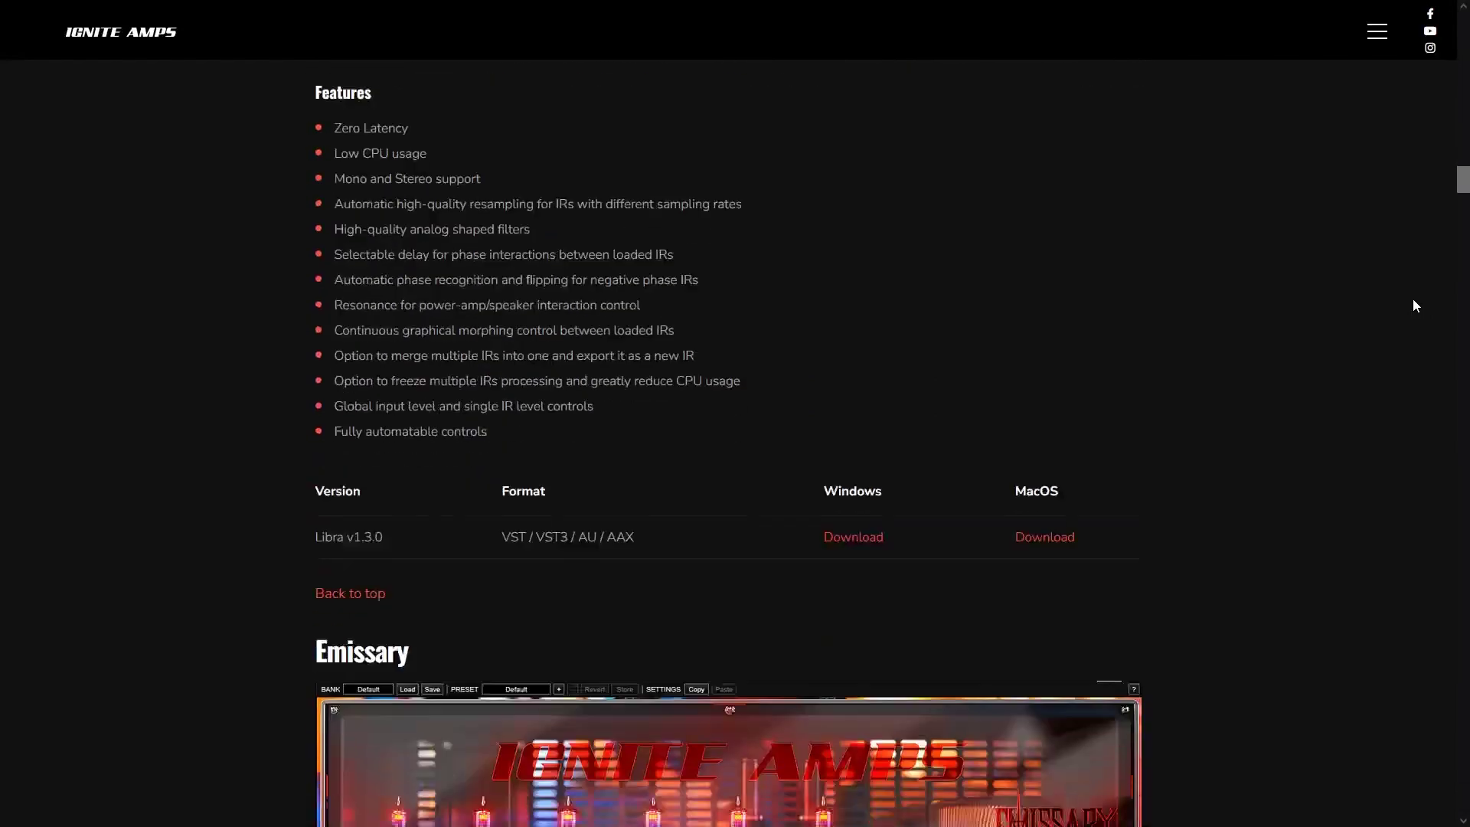
scroll(1413, 306, down, 7)
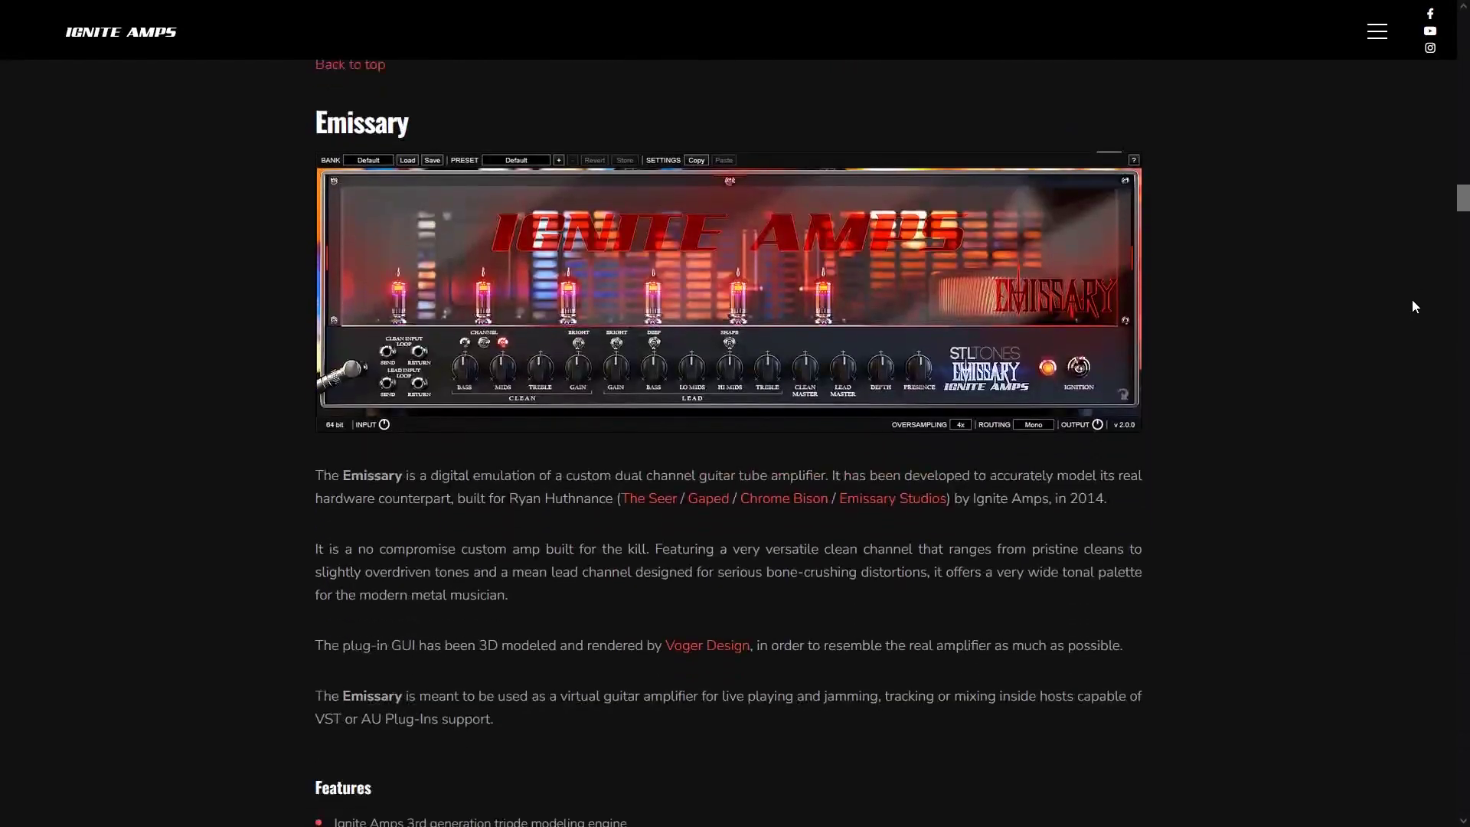
scroll(1413, 306, down, 5)
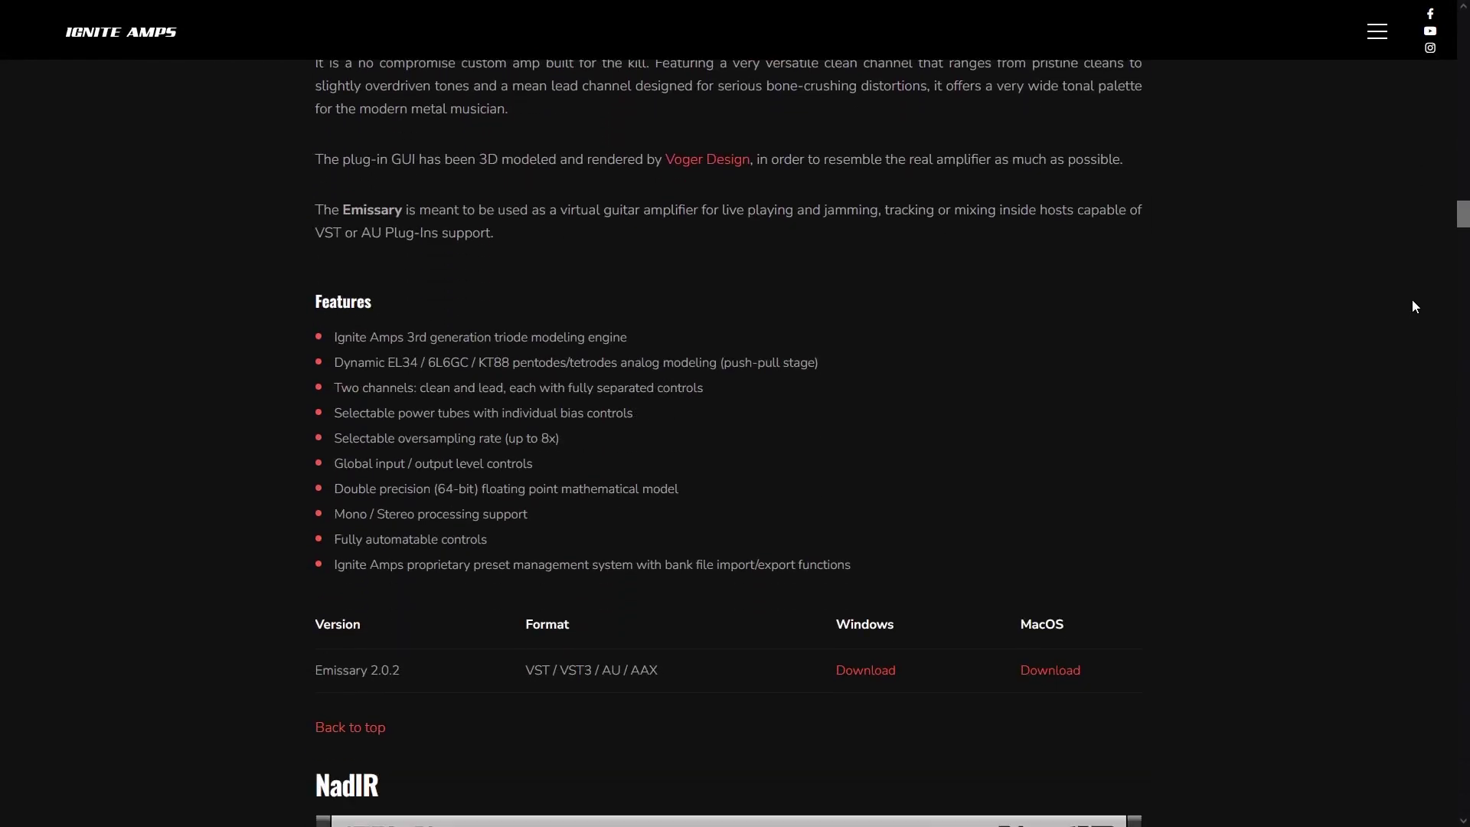
scroll(1414, 305, down, 6)
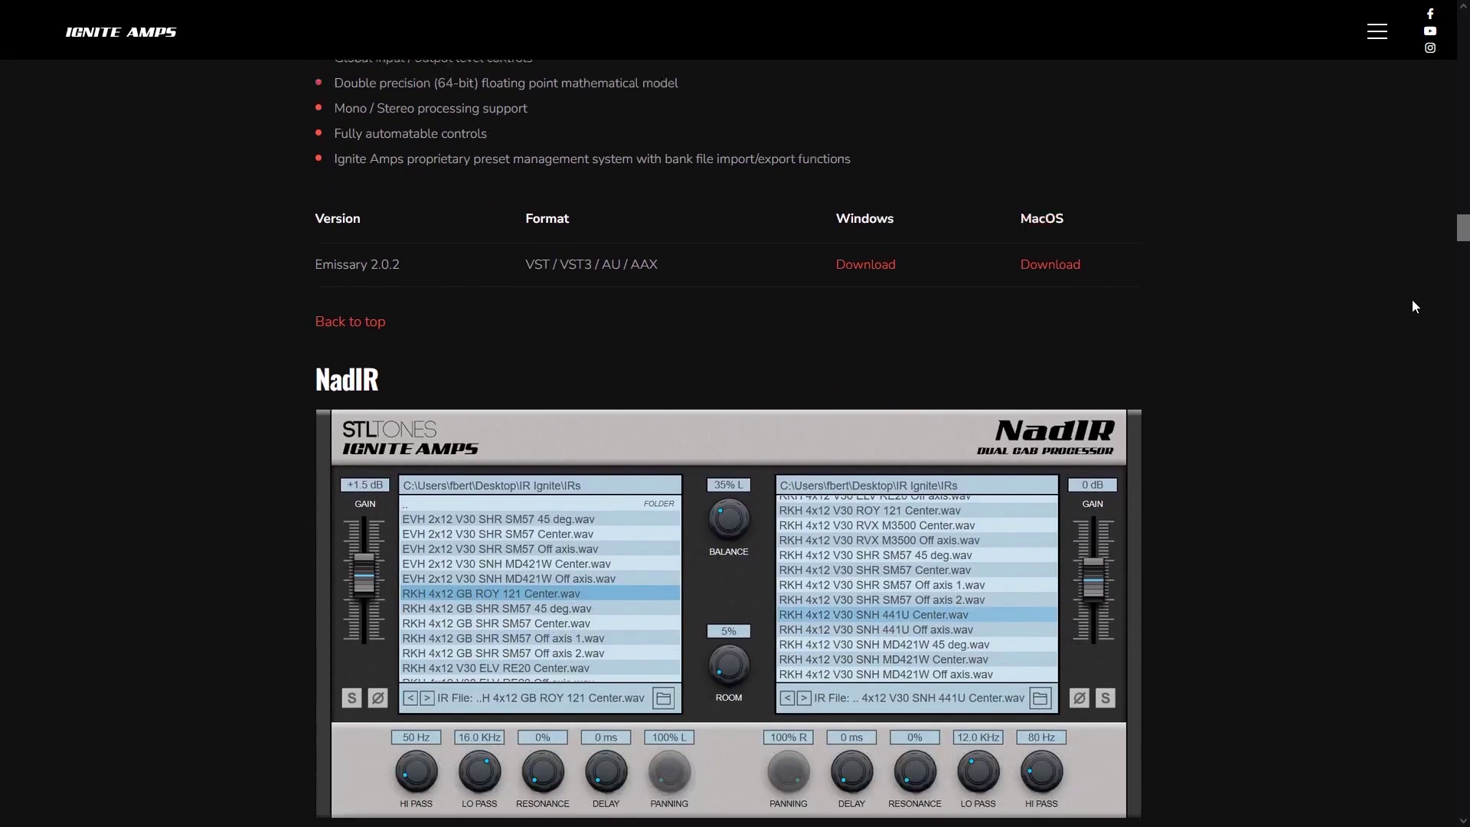
scroll(1414, 306, down, 7)
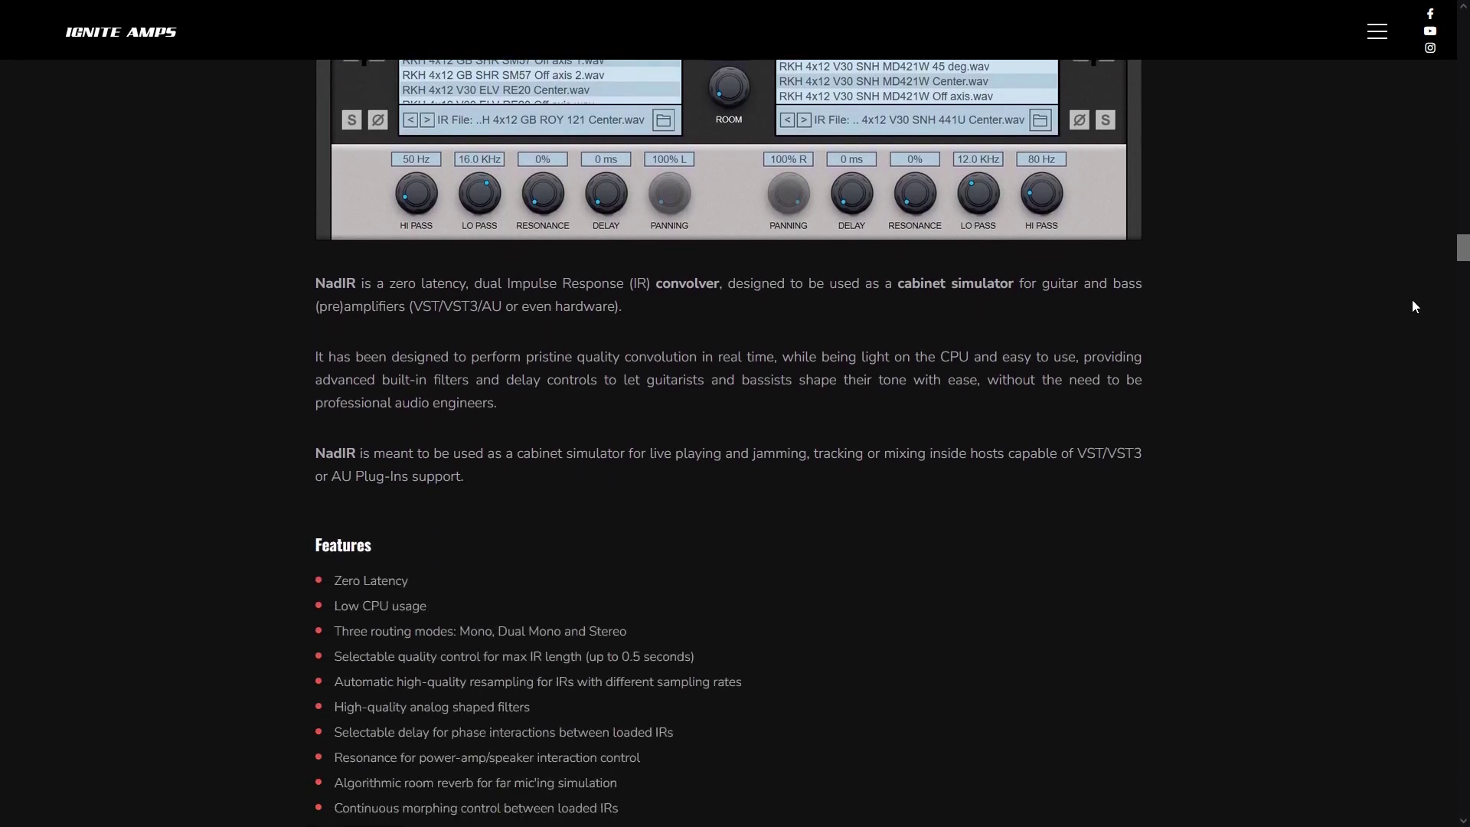
scroll(1413, 306, down, 5)
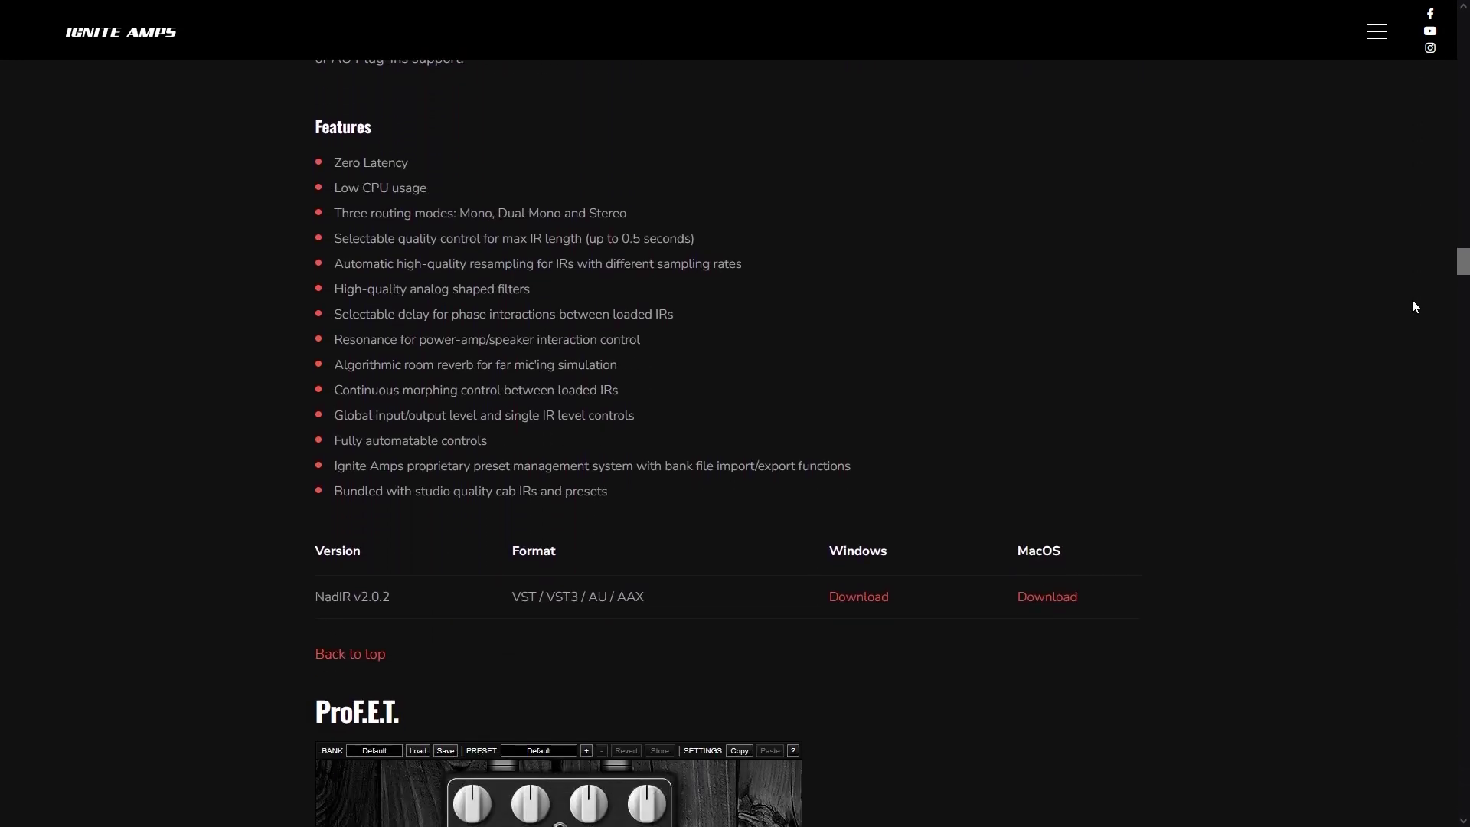
Examine the descriptions, features and download entries of ProF.E.T., NRR-1 and The Anvil, down to the TPA-1 section.
scroll(1414, 306, down, 5)
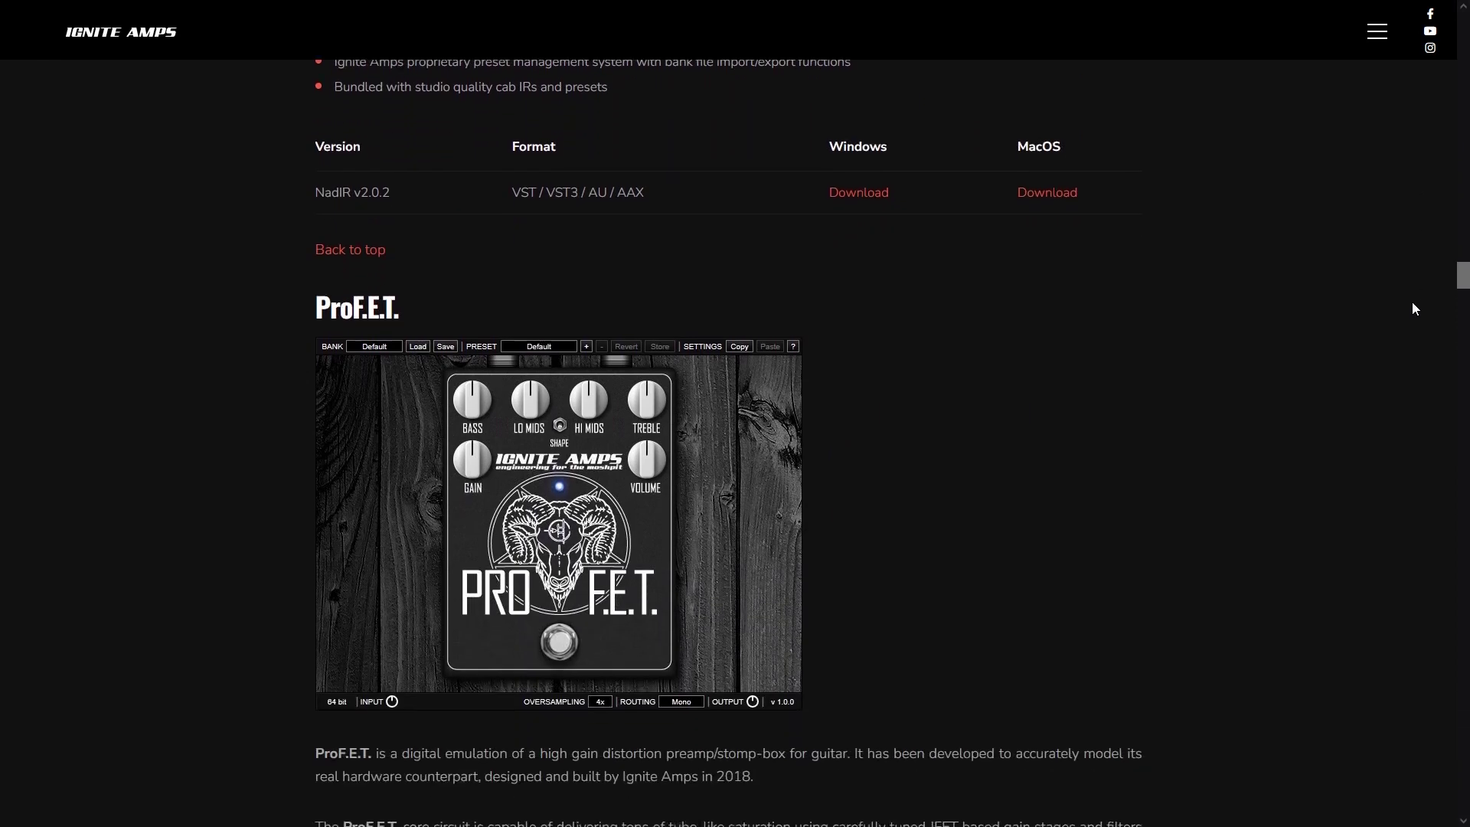
scroll(1414, 306, down, 9)
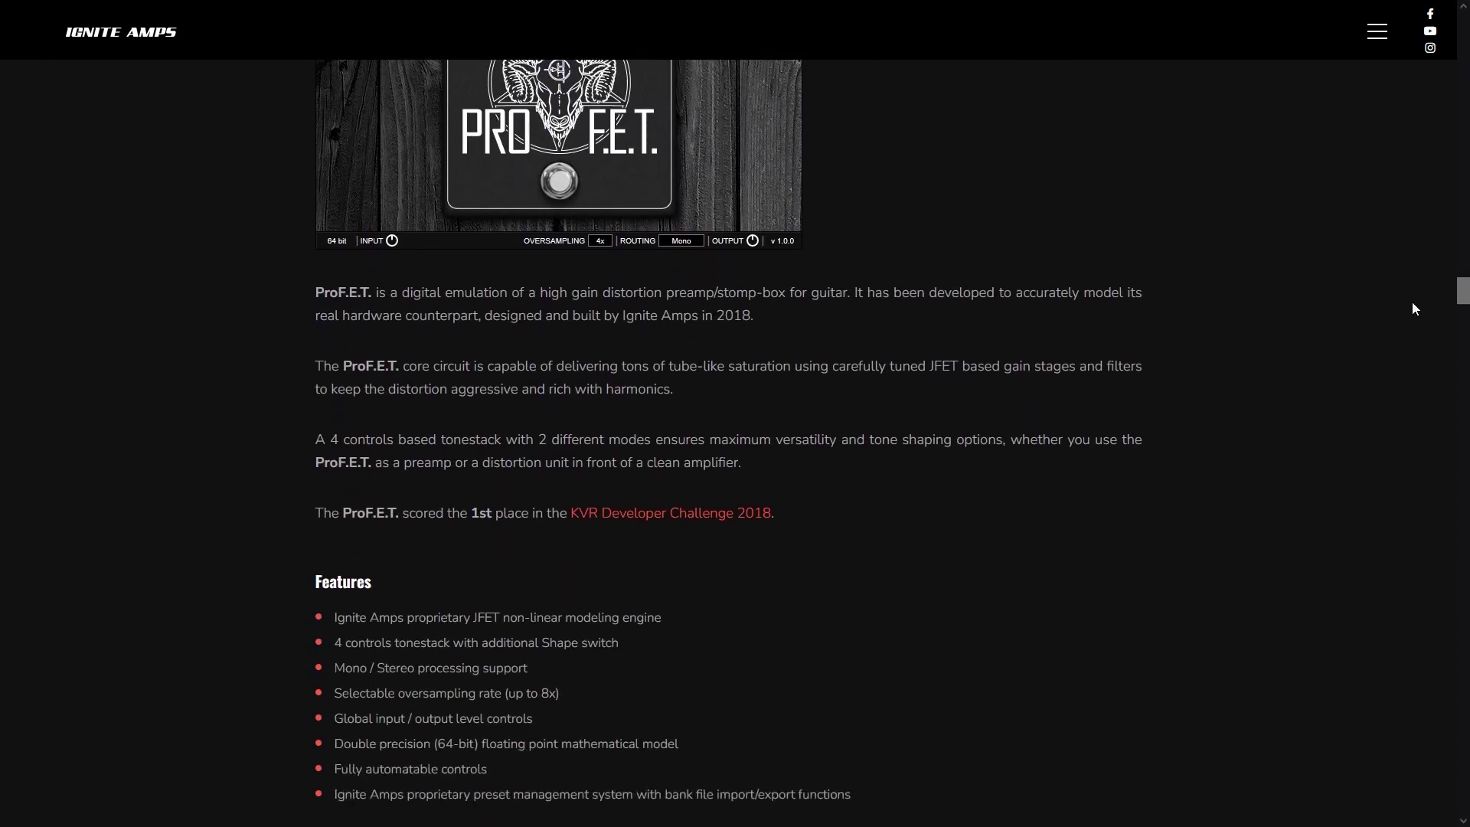
scroll(1412, 304, down, 8)
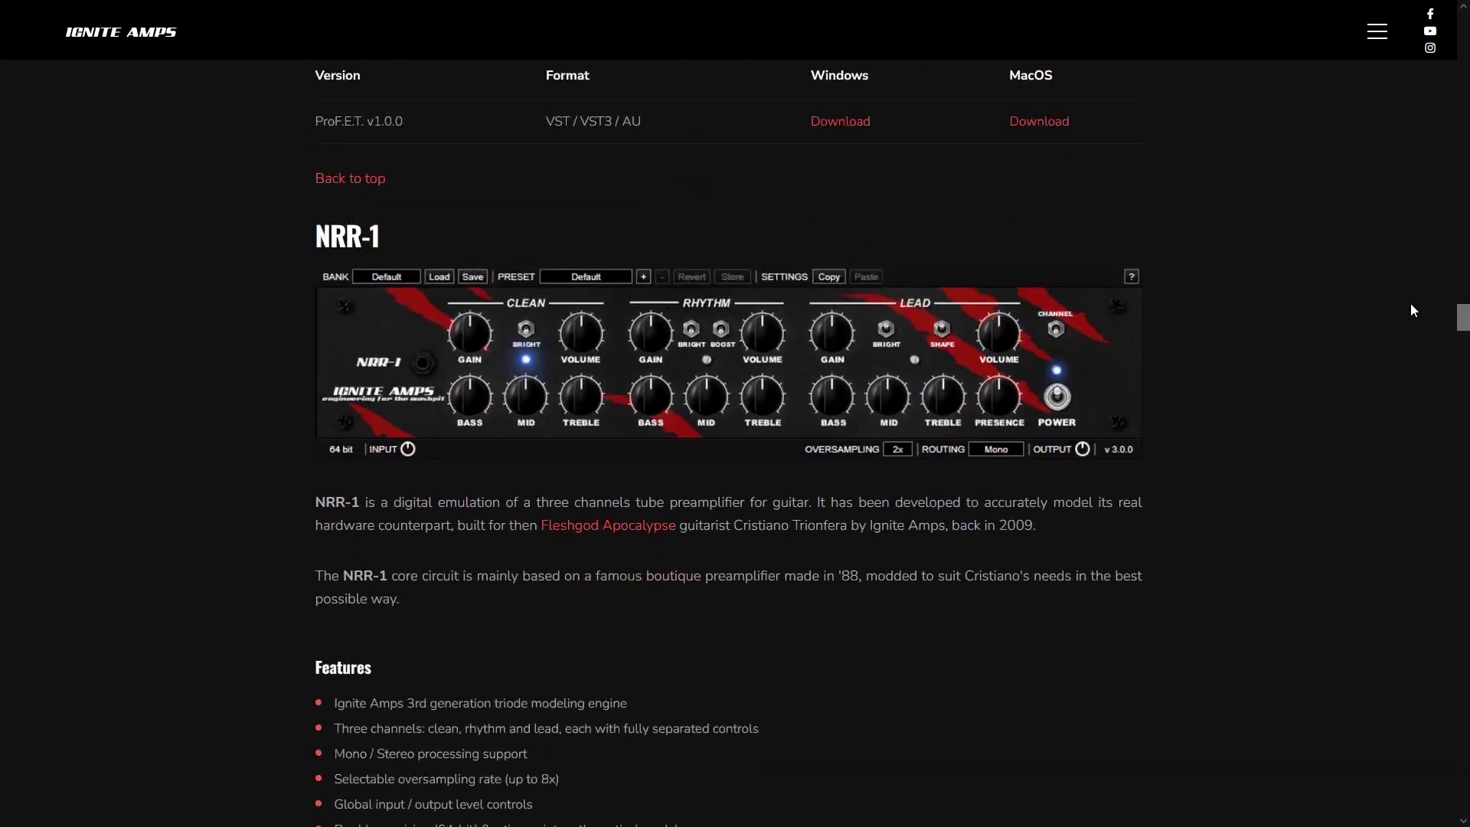
scroll(1409, 306, down, 7)
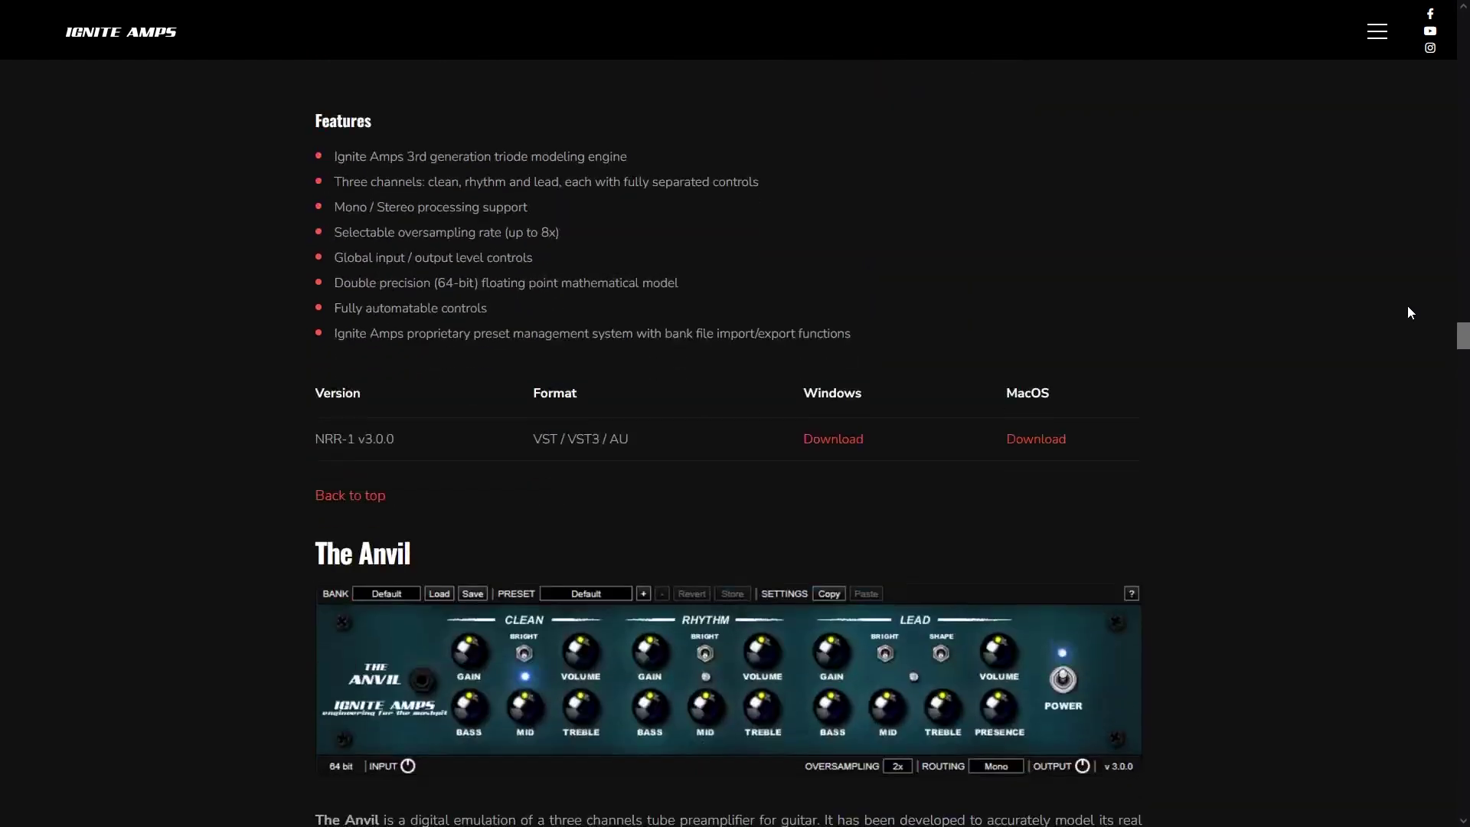
scroll(1406, 308, down, 10)
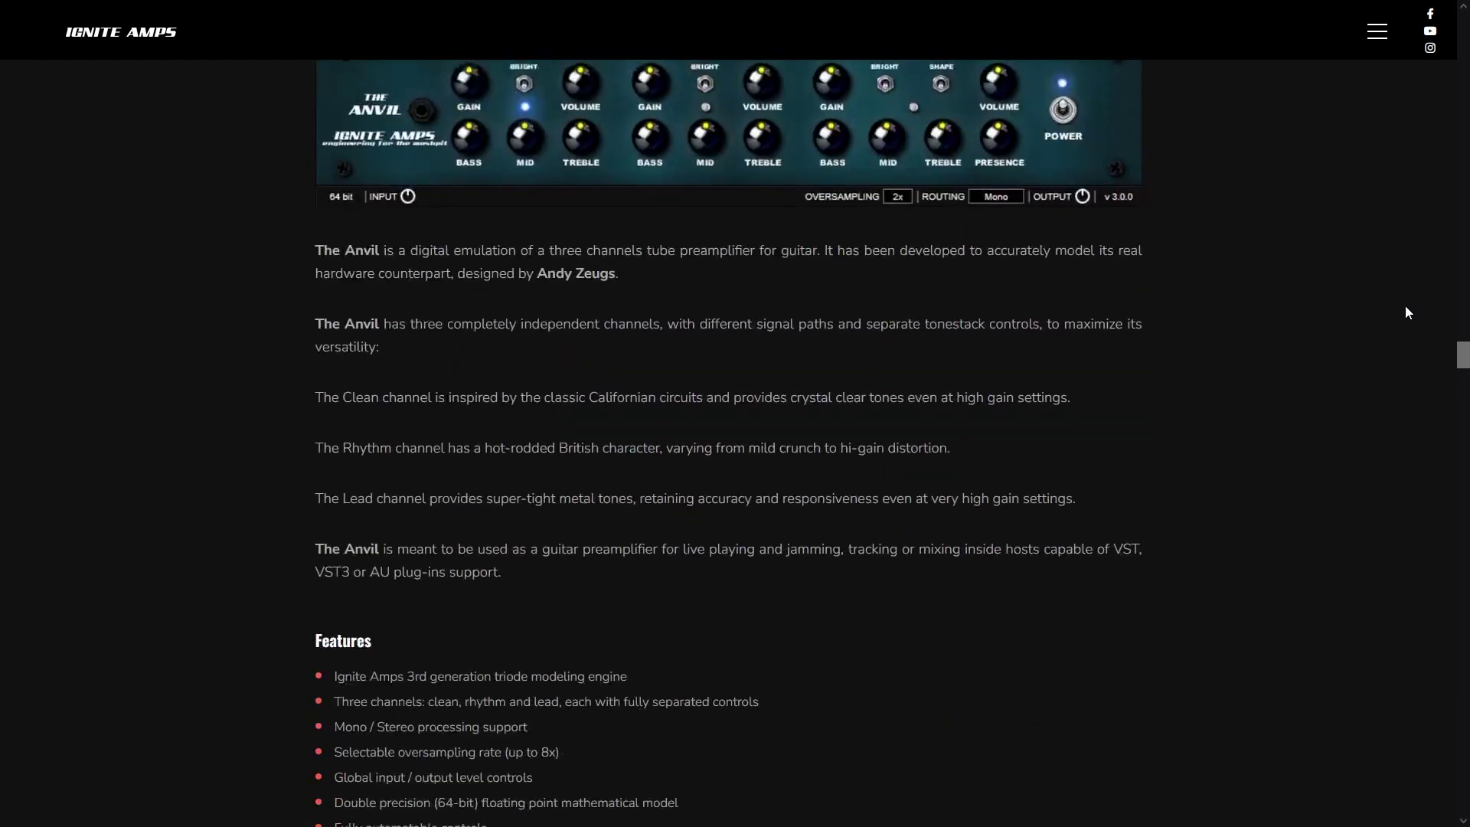
scroll(1402, 307, down, 8)
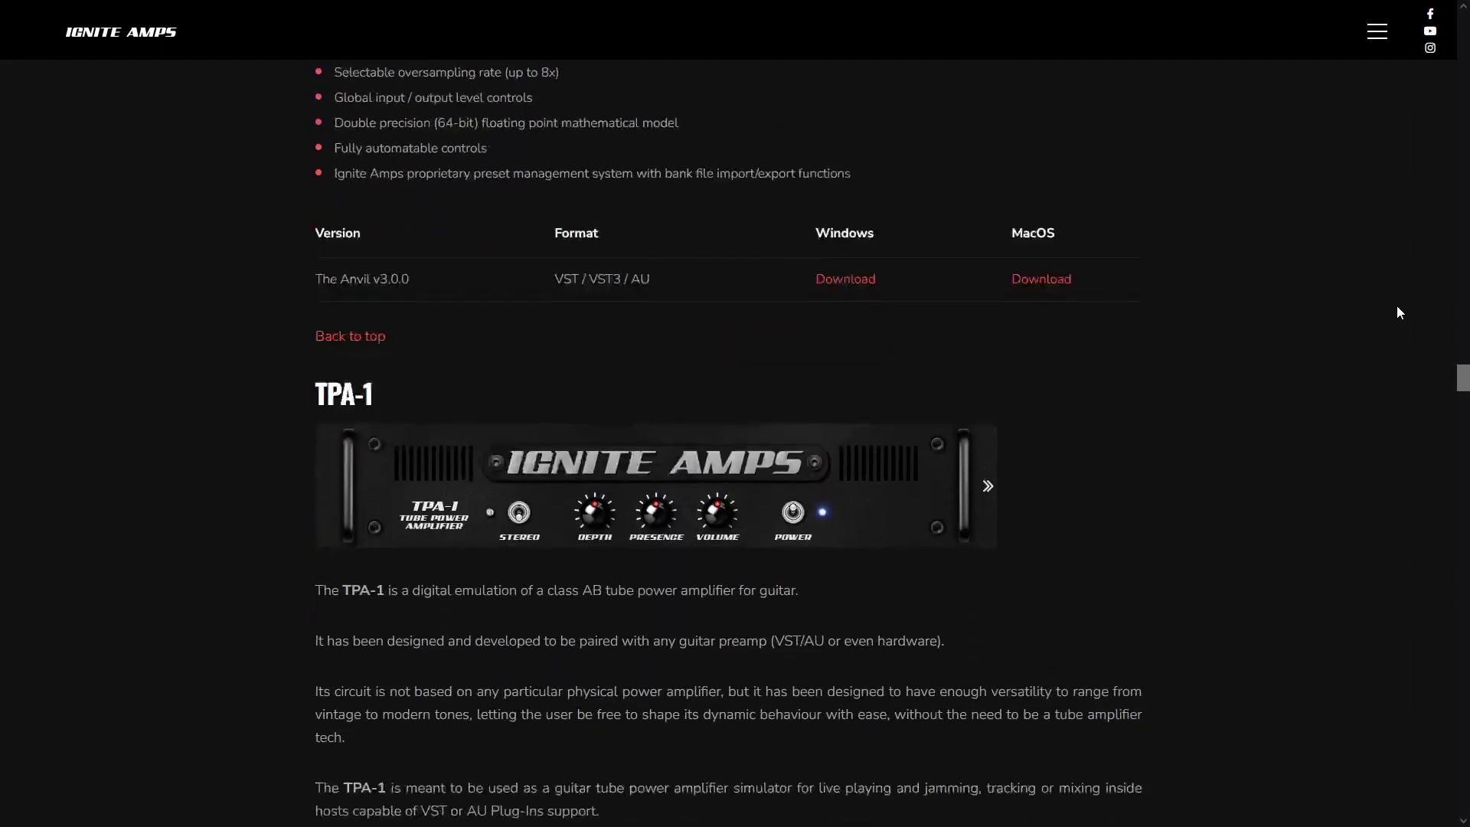
Examine the descriptions, features and download entries of TPA-1, SHB-1, PTEq-X and TSB-1 Tyrant Screamer, down to the TS-999 SubScreamer section.
scroll(1395, 311, down, 9)
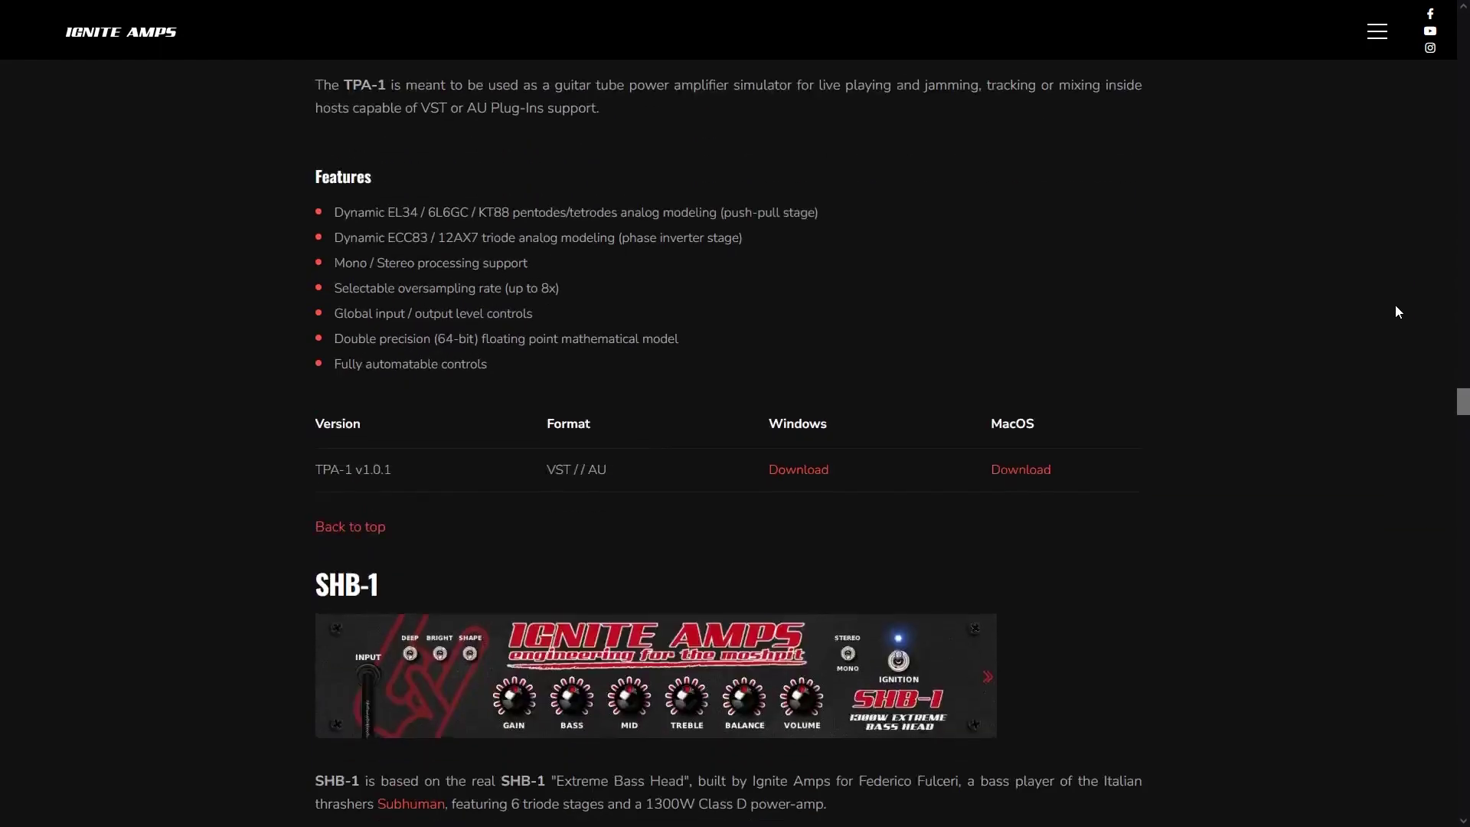
scroll(1394, 309, down, 6)
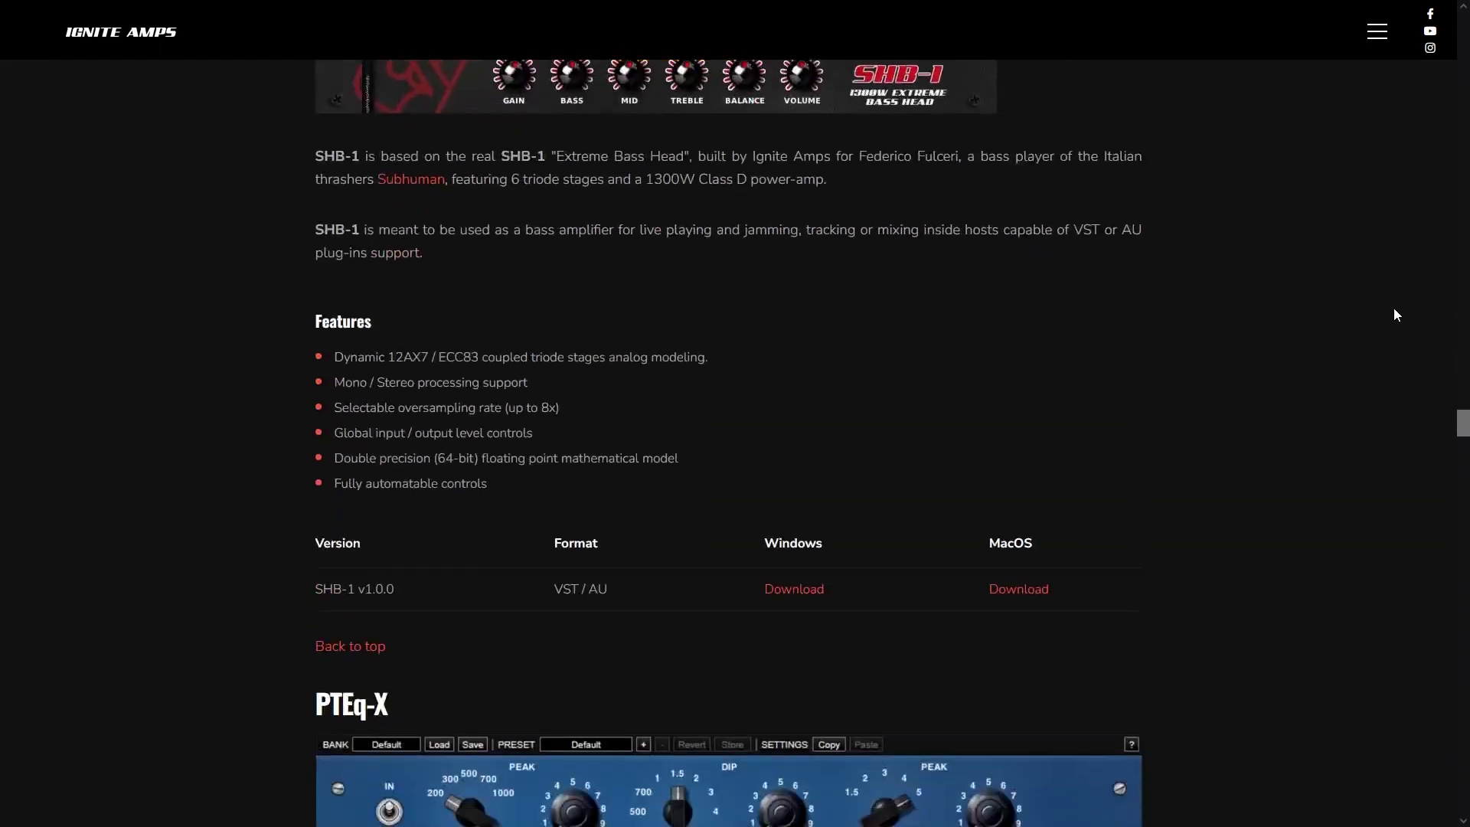
scroll(1392, 314, down, 8)
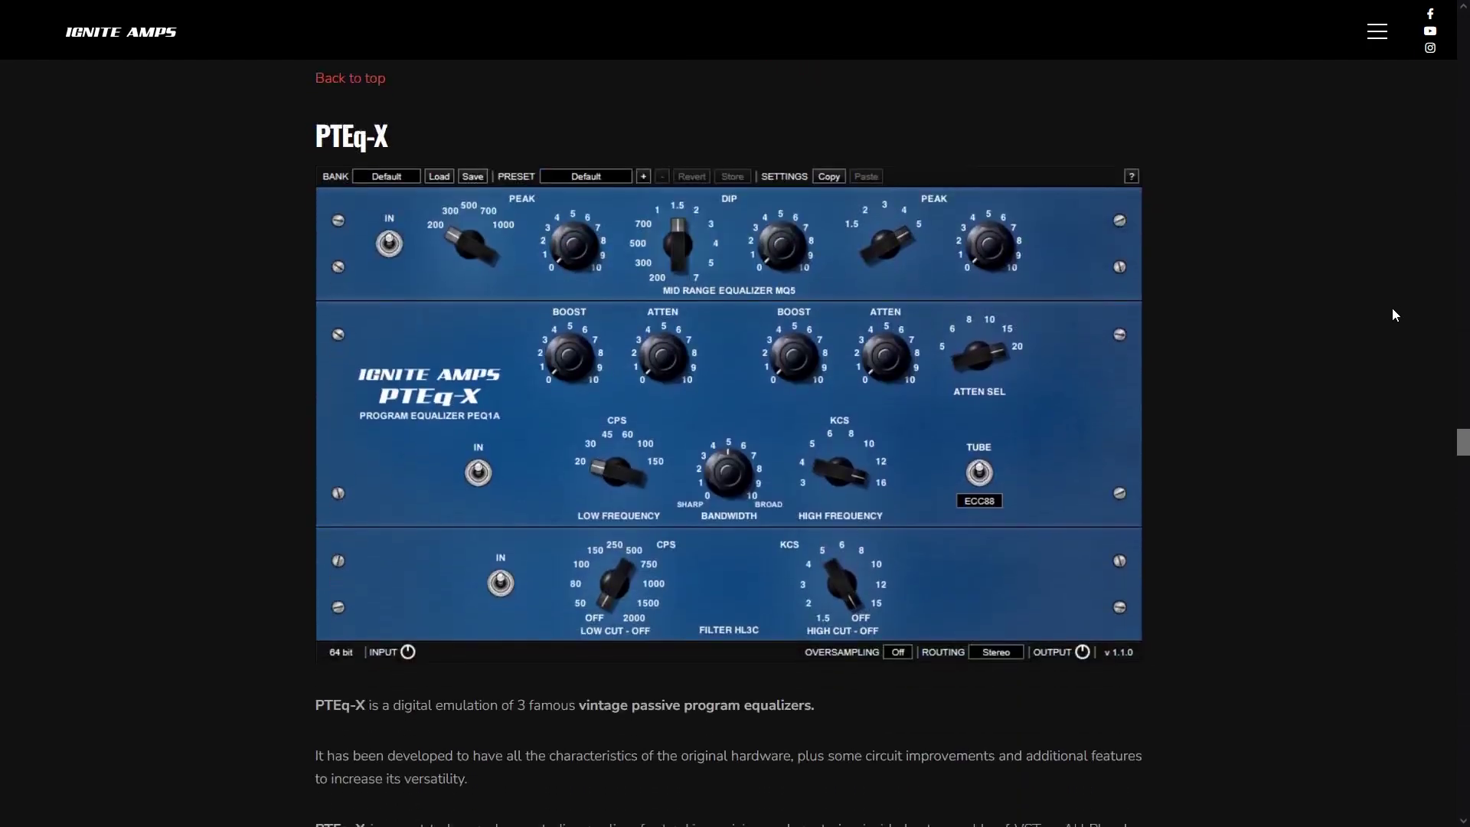
scroll(1391, 311, down, 9)
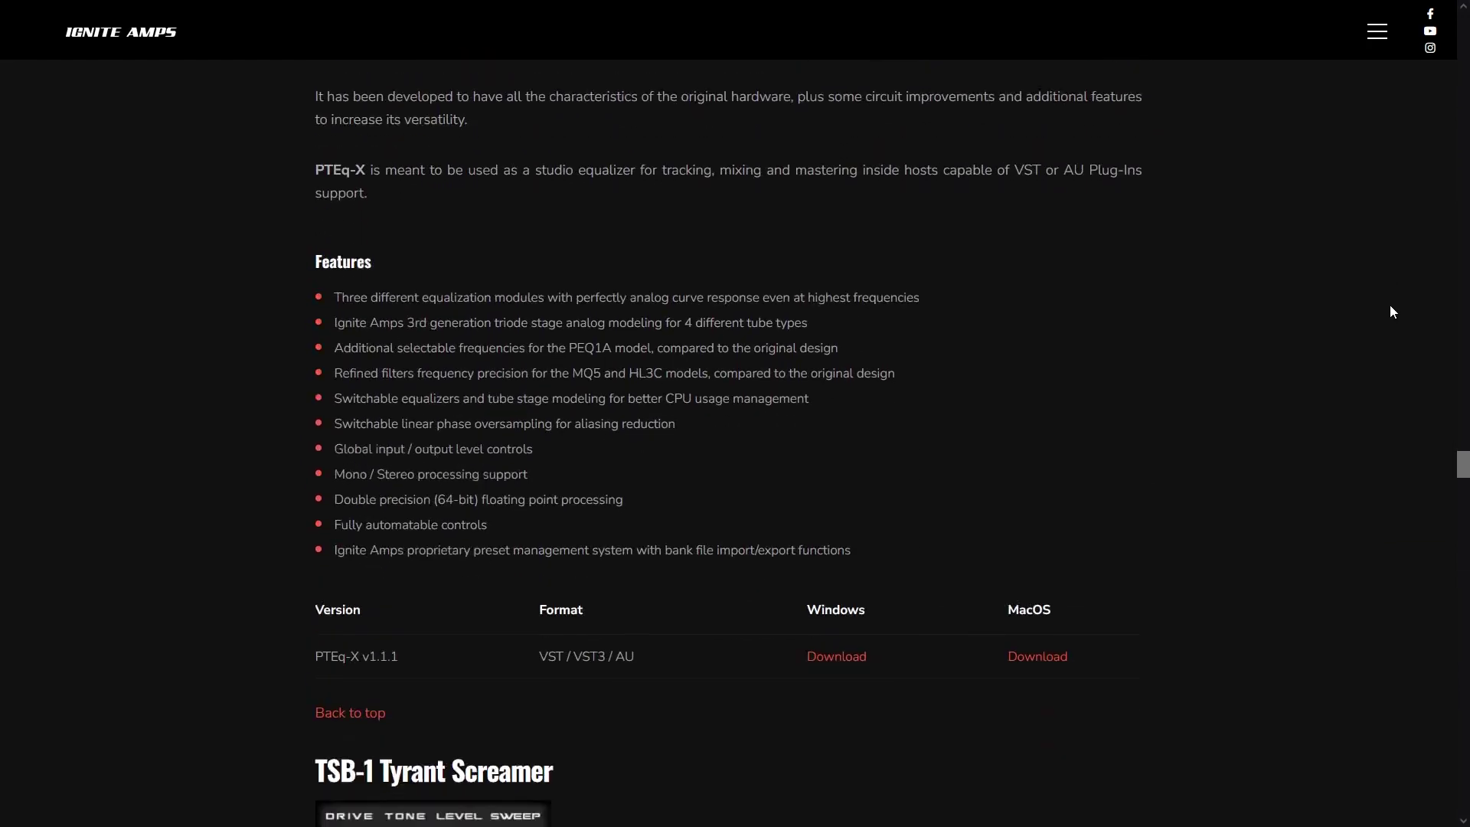
scroll(1391, 314, down, 5)
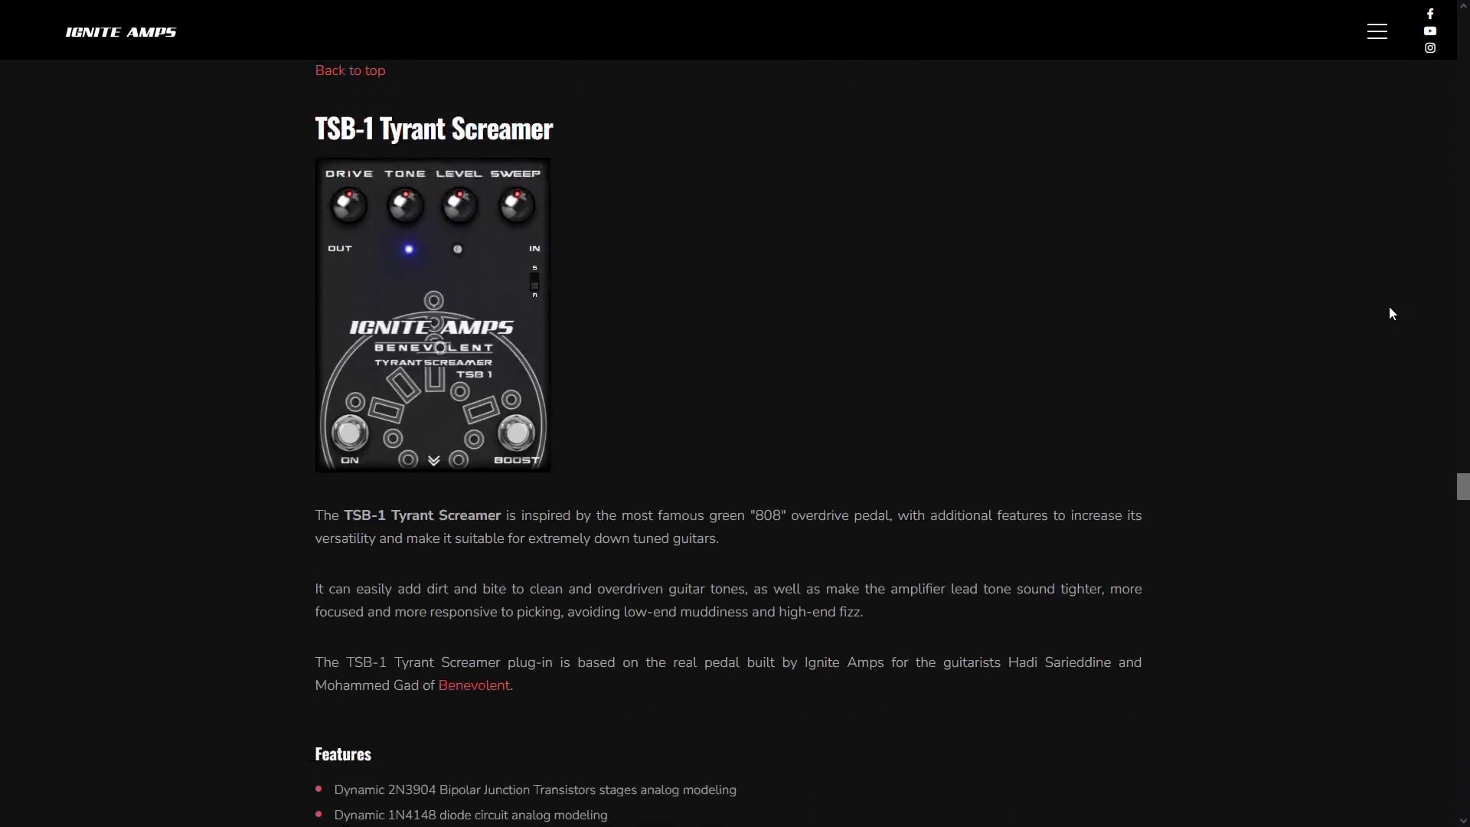
scroll(1392, 314, down, 5)
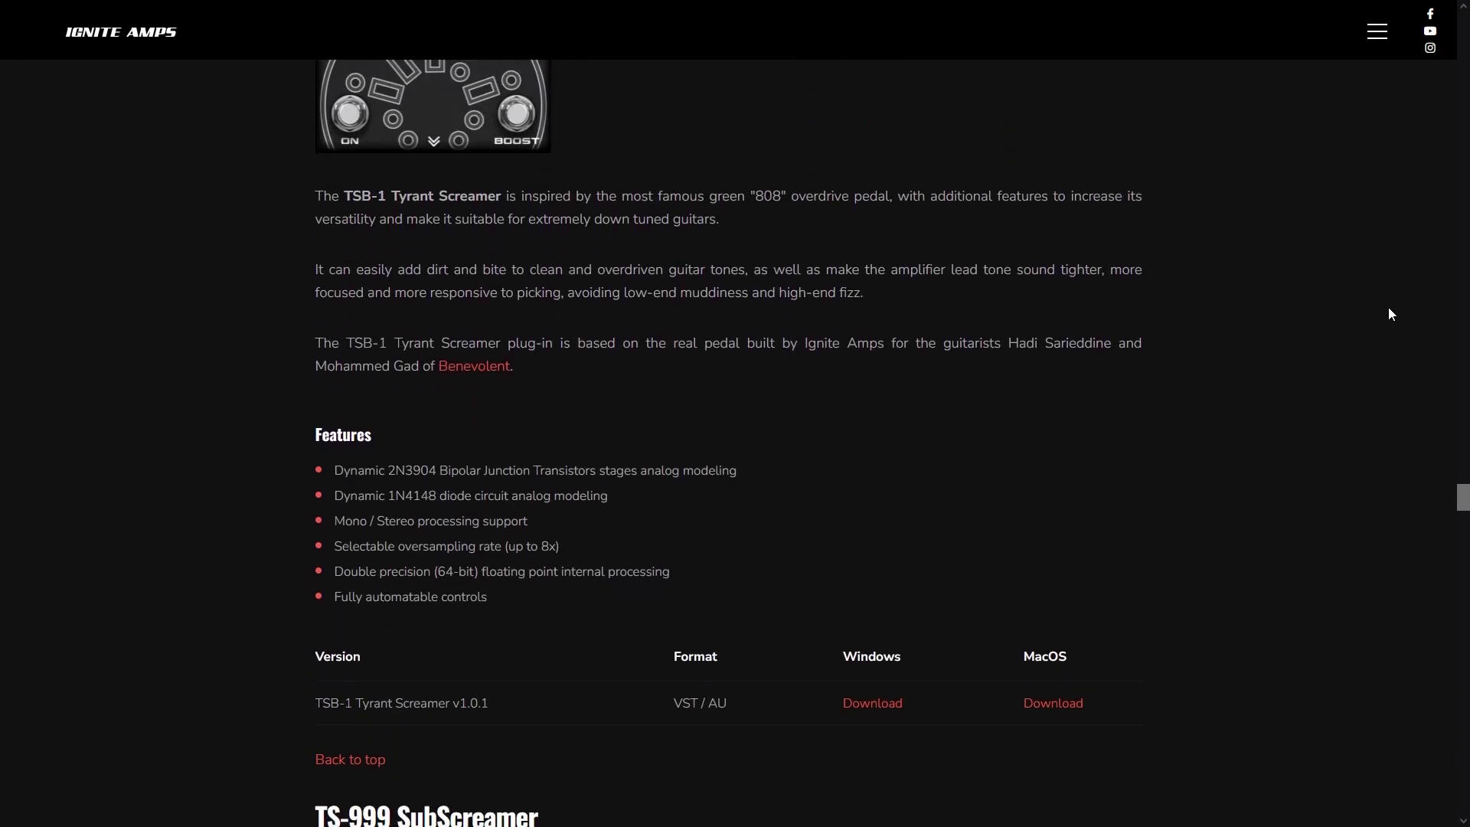
scroll(1388, 313, down, 7)
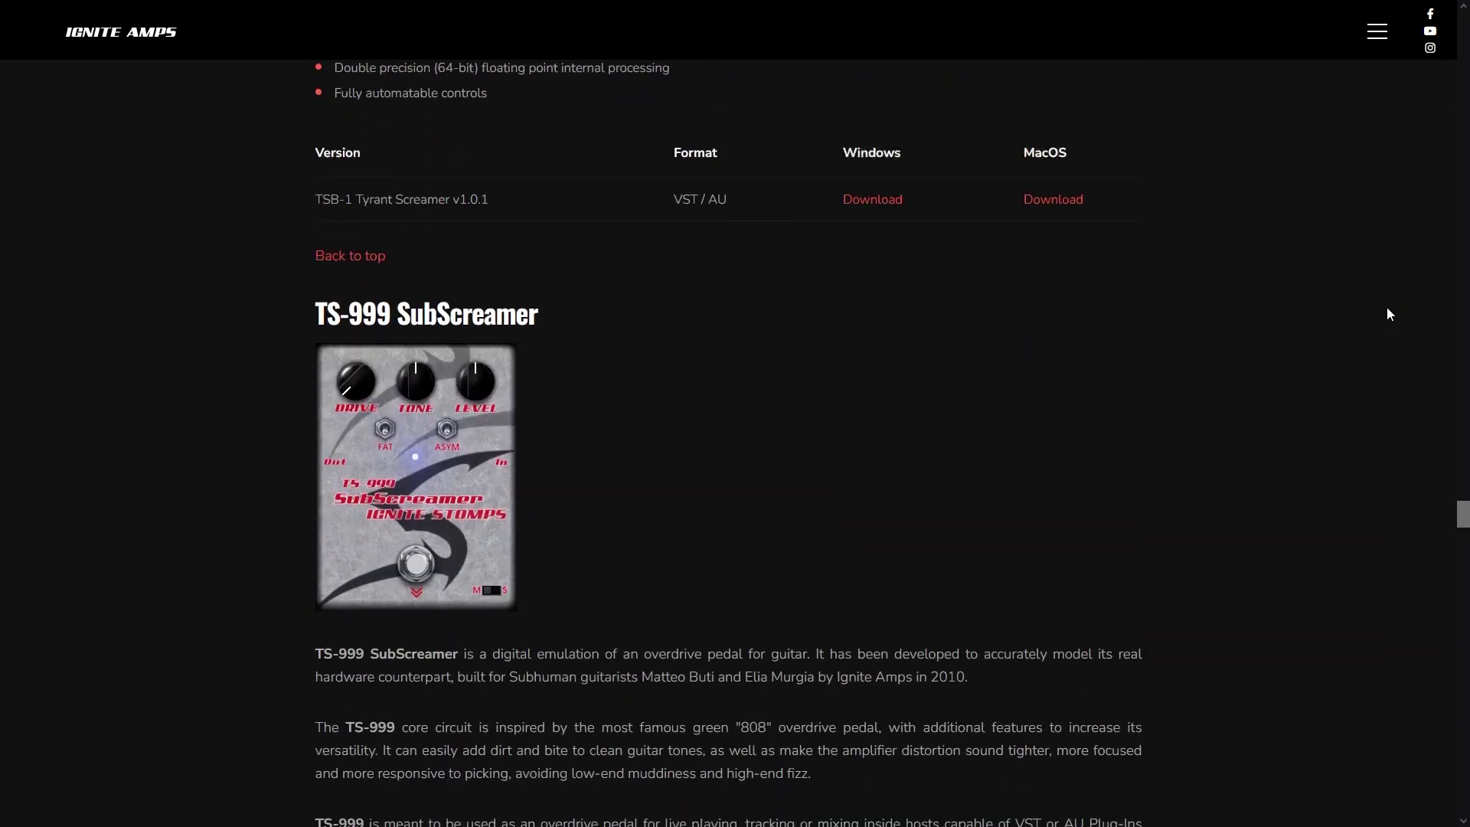
scroll(1388, 314, down, 6)
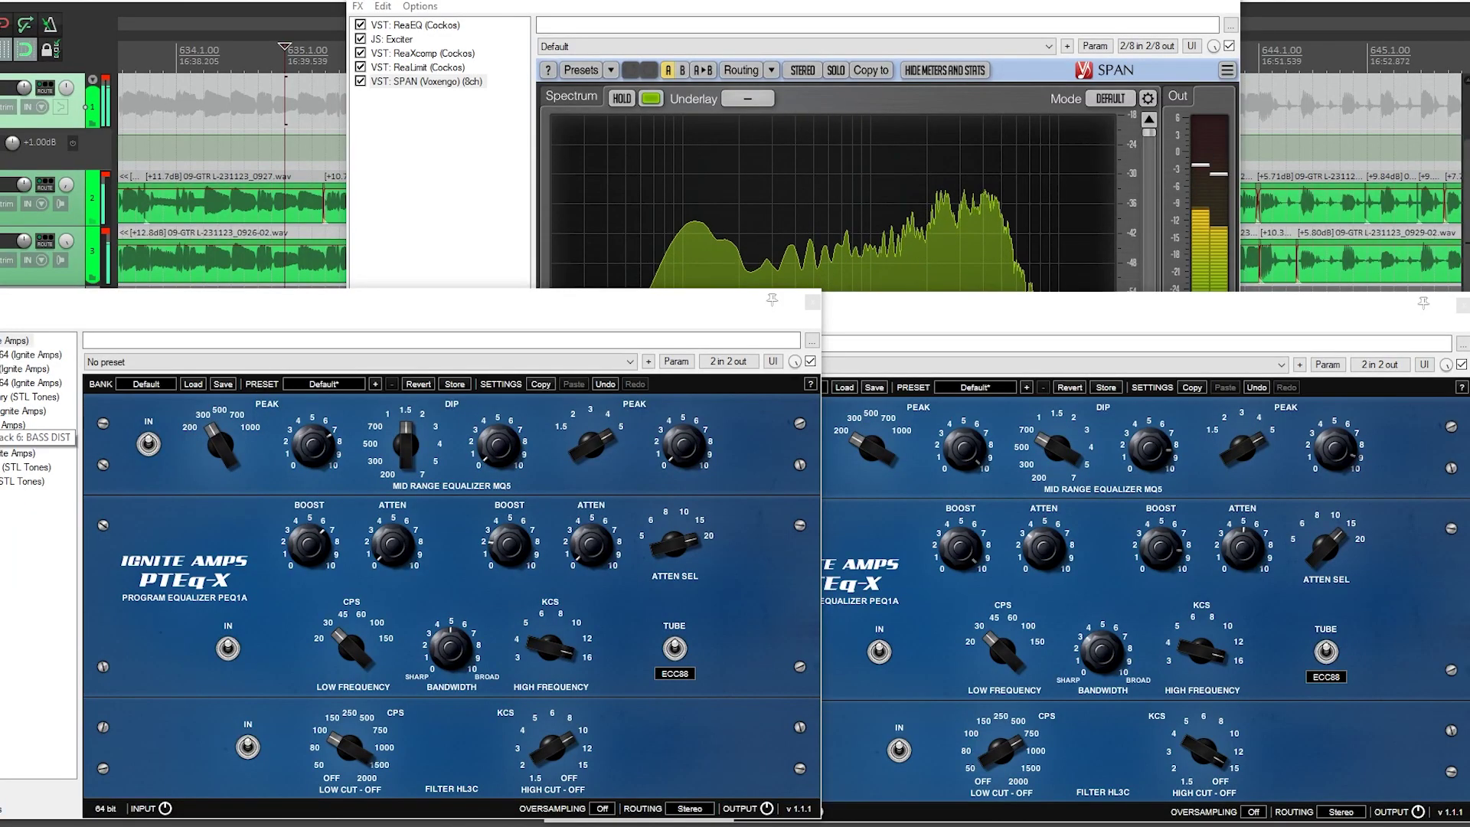
Compare both guitar tracks with PTEq-X bypassed and re-enabled on GTR L and GTR R, watching the spectrum in SPAN.
click(536, 313)
click(860, 329)
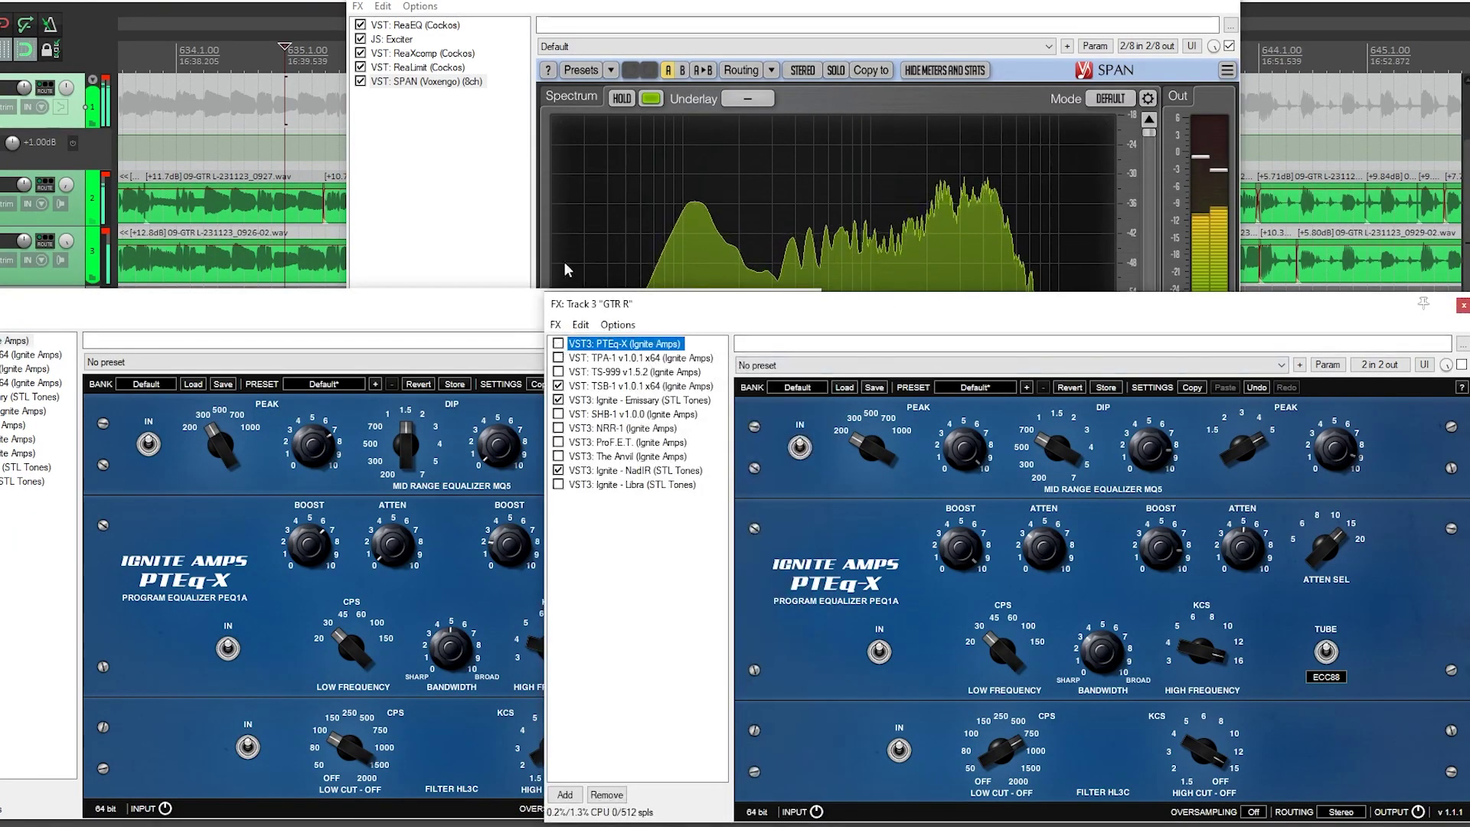
click(574, 4)
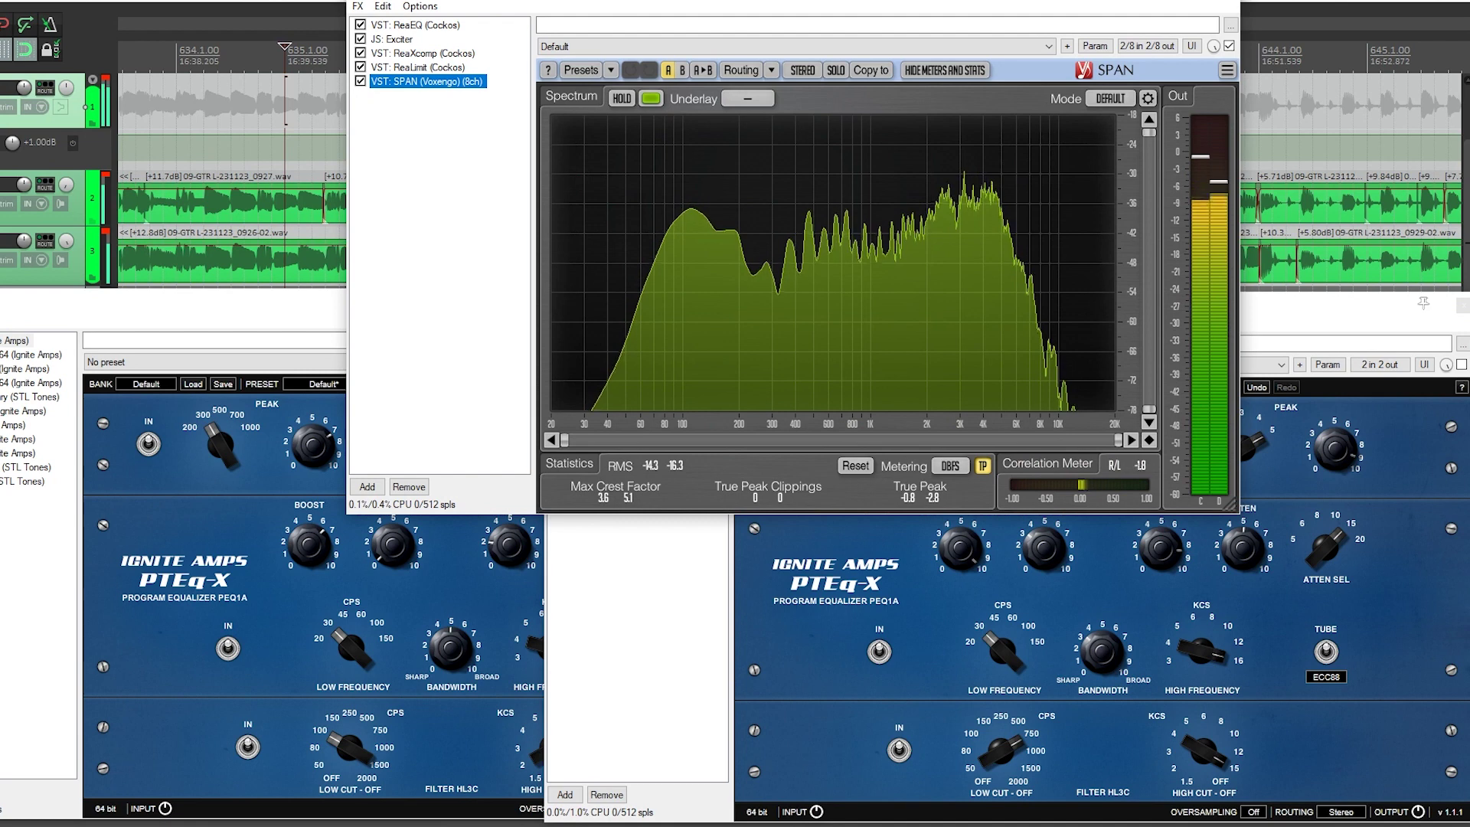
click(514, 664)
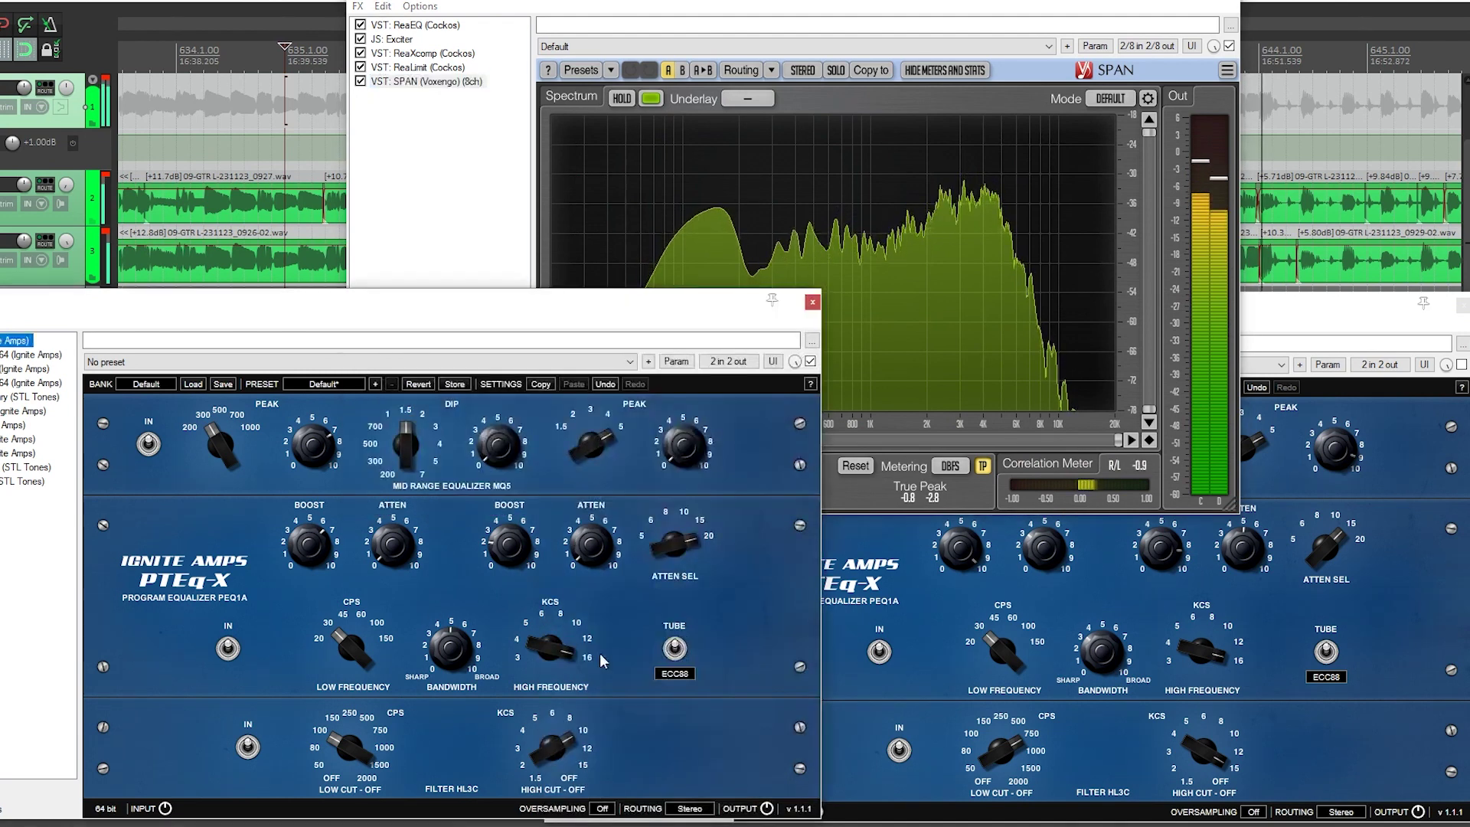
click(848, 559)
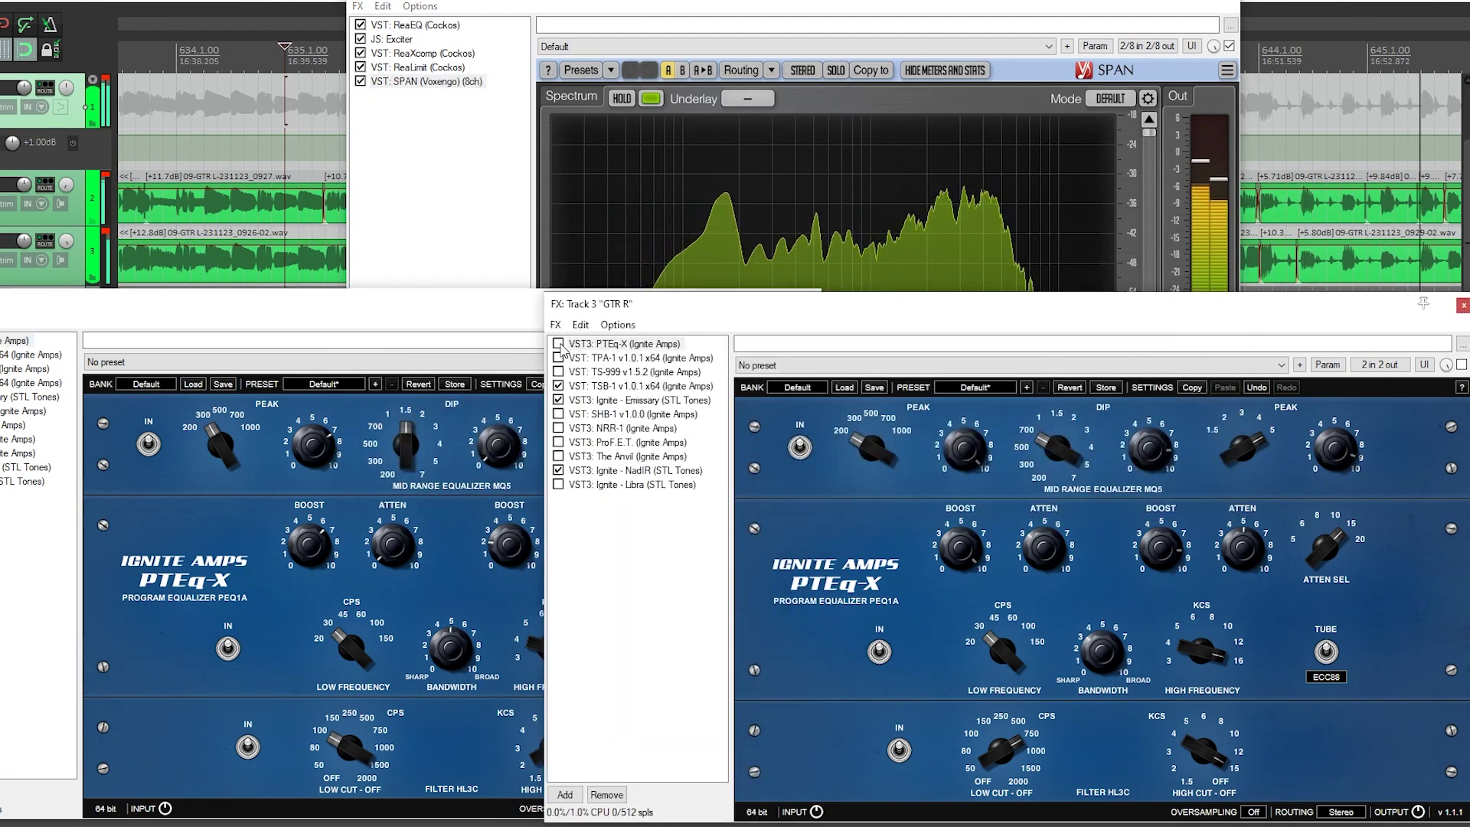
click(558, 344)
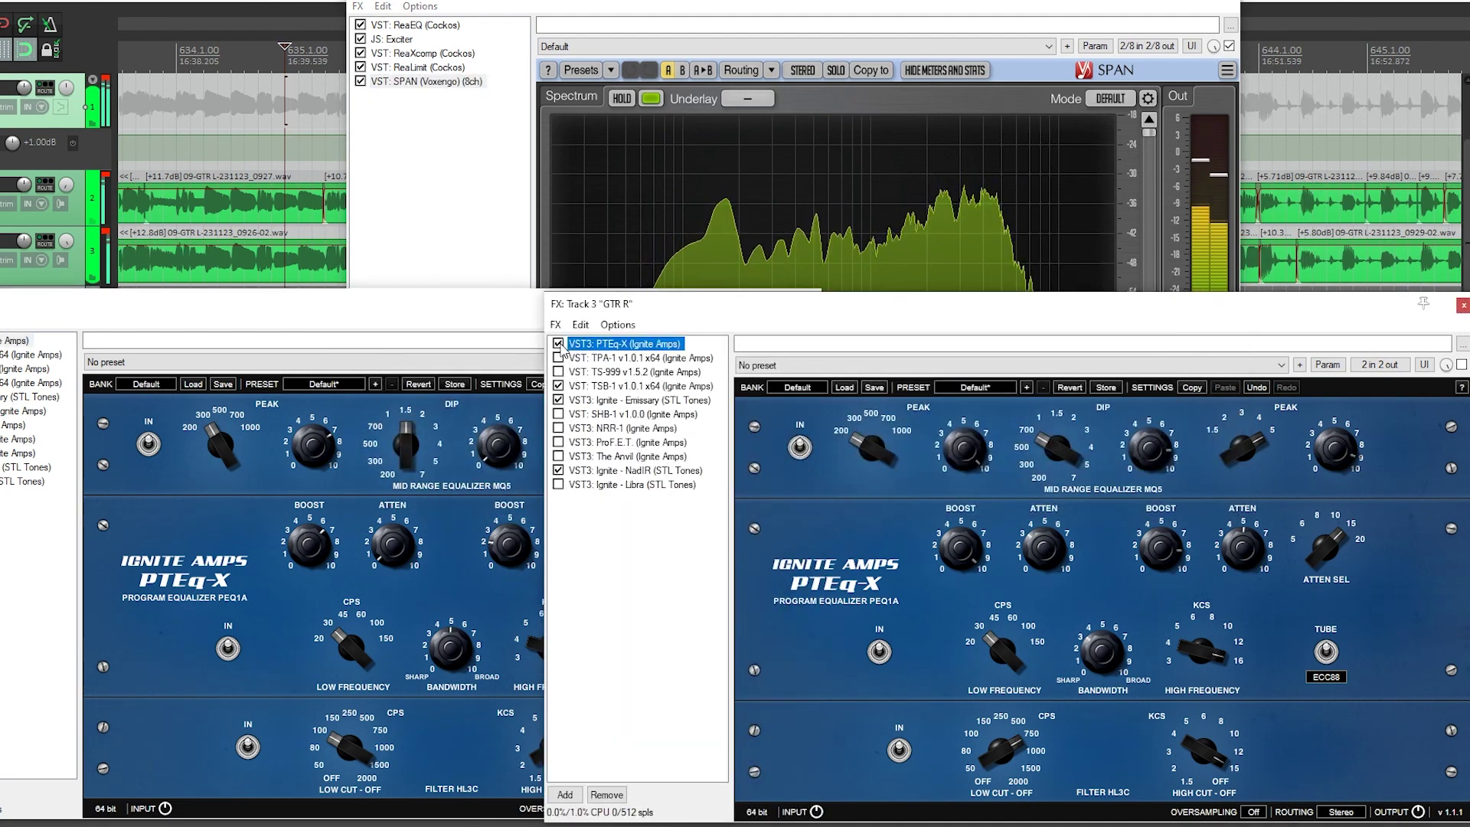
click(540, 49)
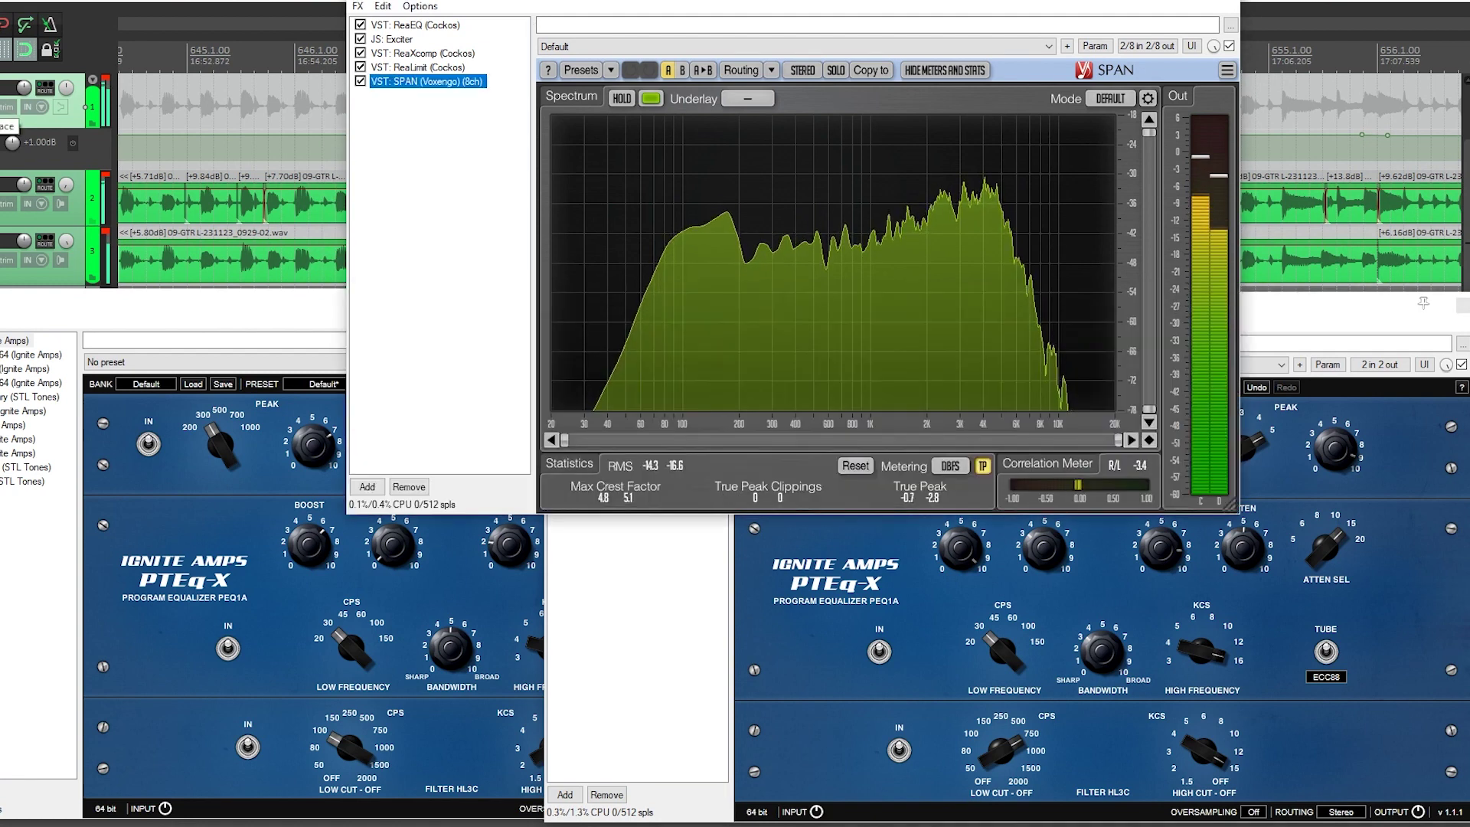
click(1, 117)
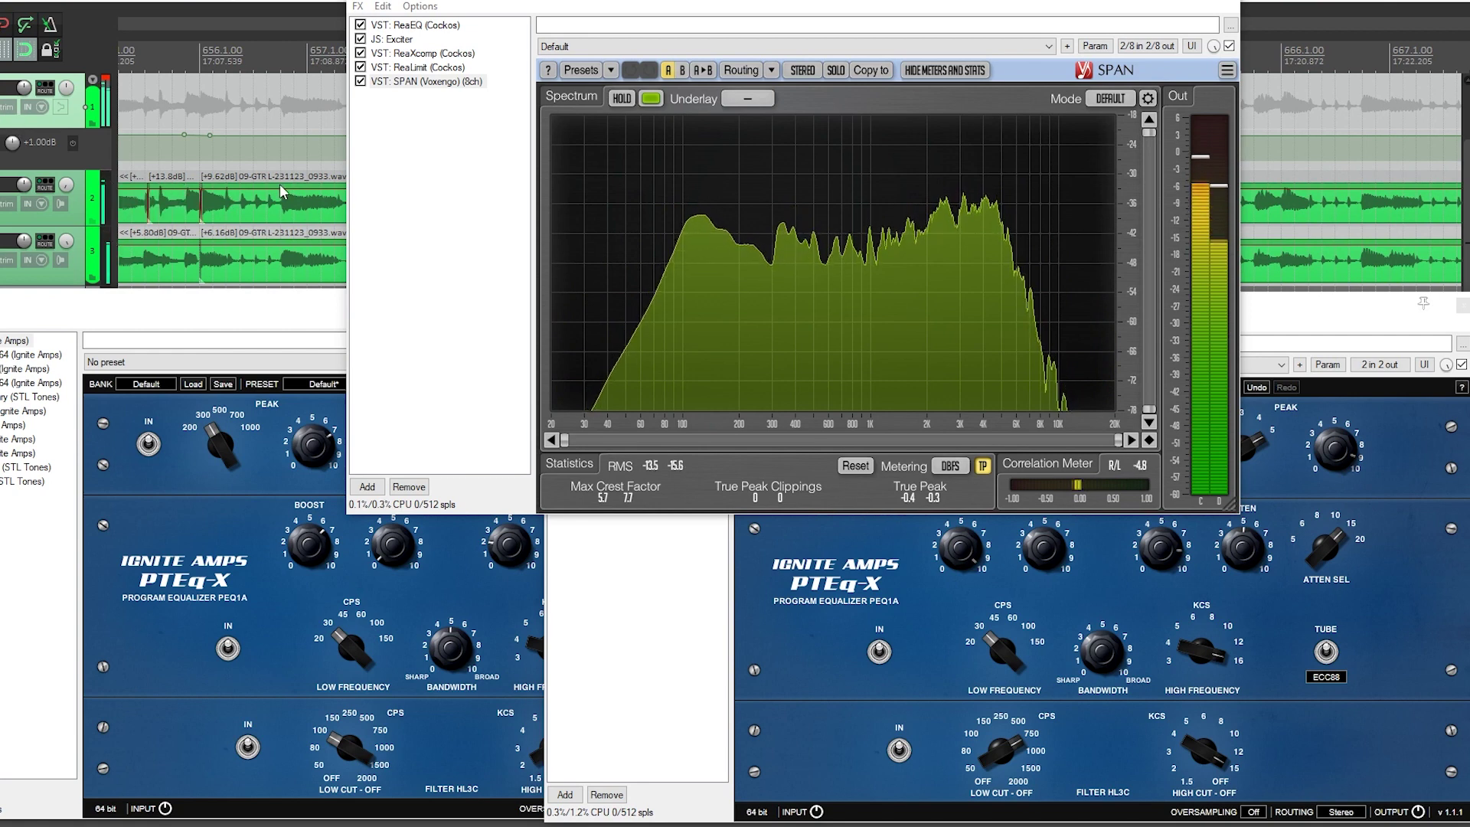
On GTR R's PTEq-X, set the mid-range peak to 500, dip to 1.5, attenuation selector to 10 and high frequency to 8.
click(653, 598)
click(311, 341)
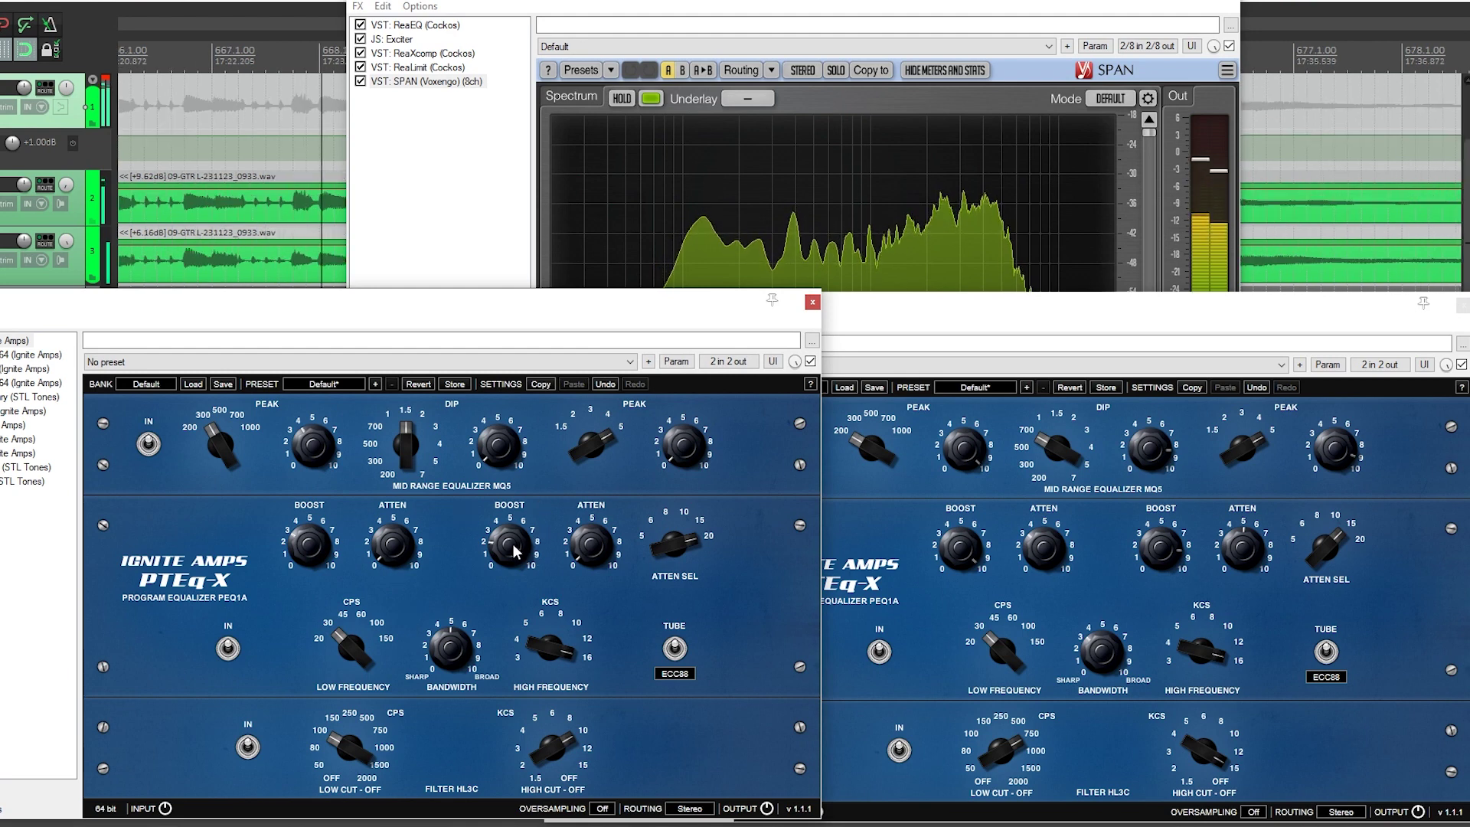
click(953, 337)
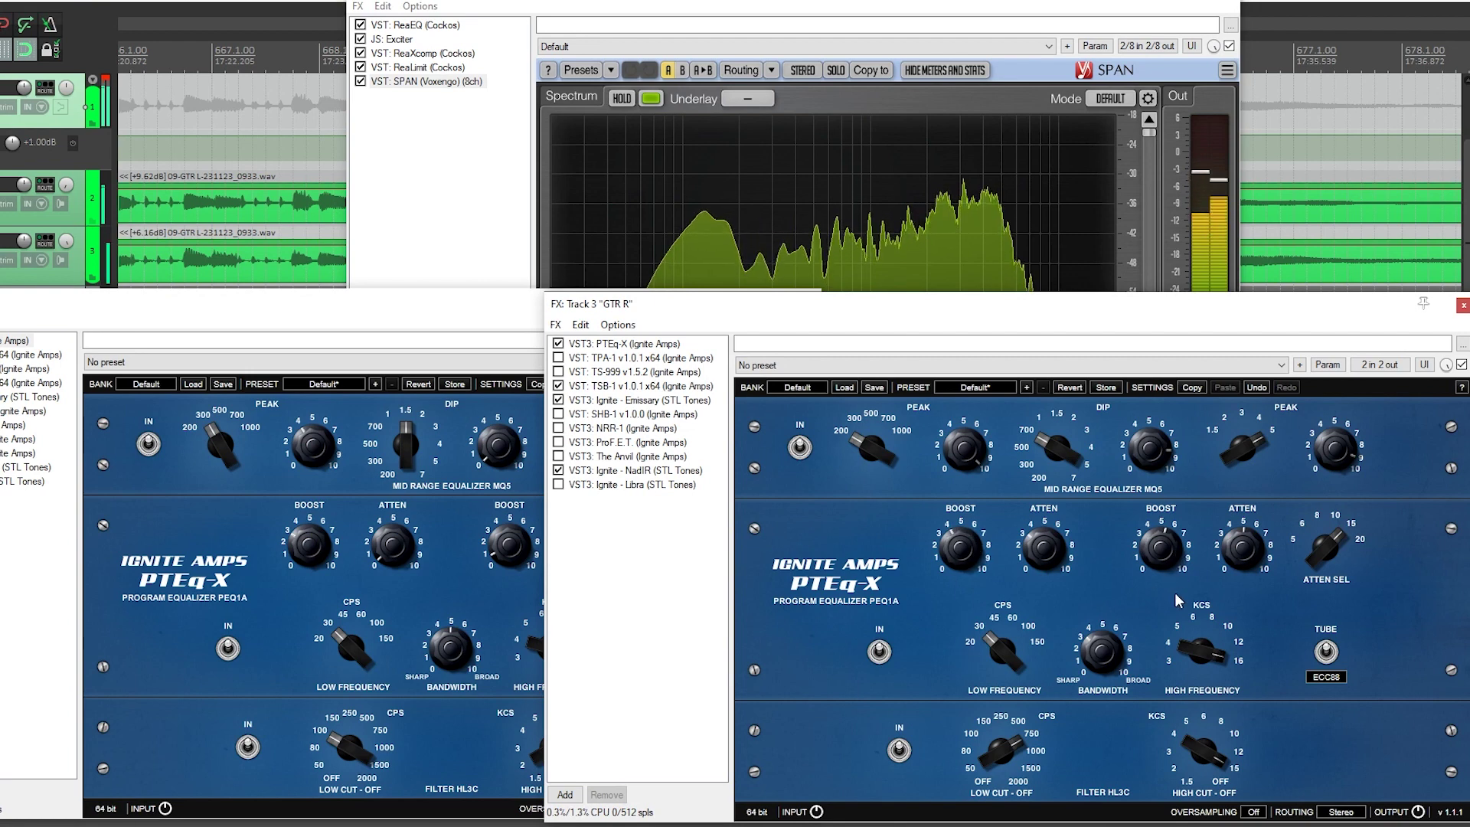
drag(882, 429, 887, 416)
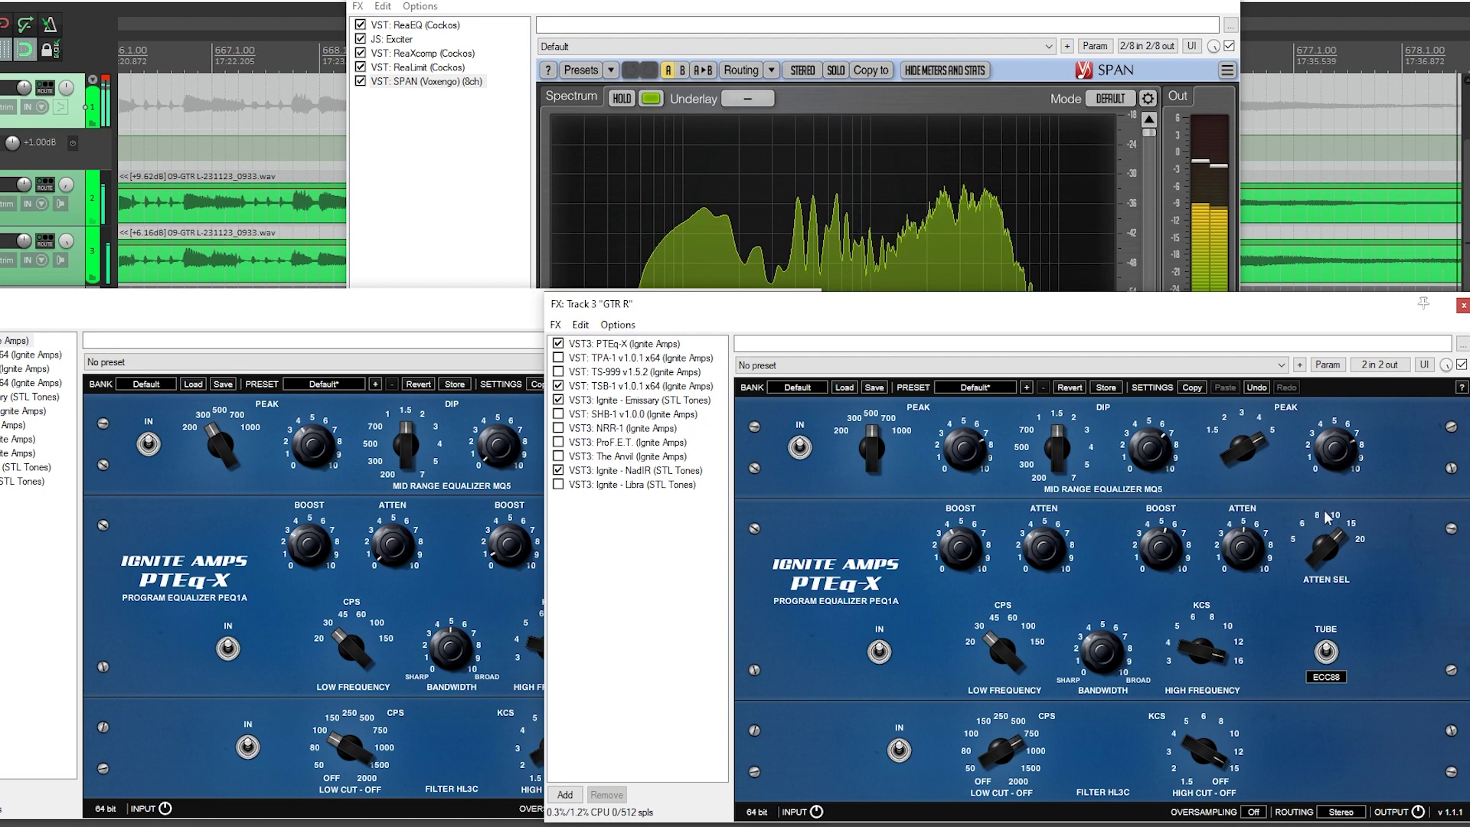
drag(1329, 502, 1326, 579)
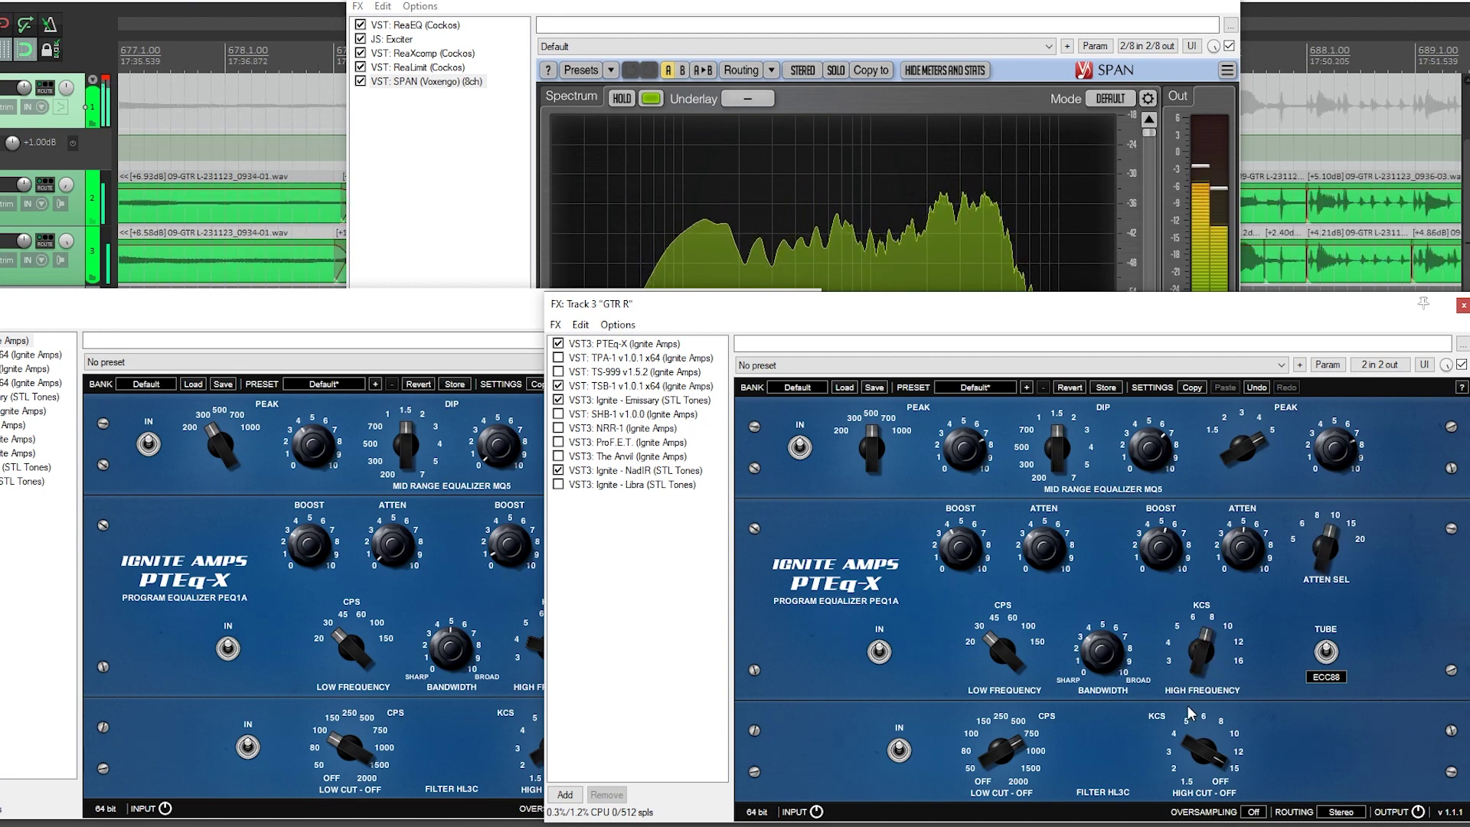
Retune GTR L's PTEq-X mid-range bands to 200, 700 and 4, with low frequency at 60 and low cut at 750.
click(507, 591)
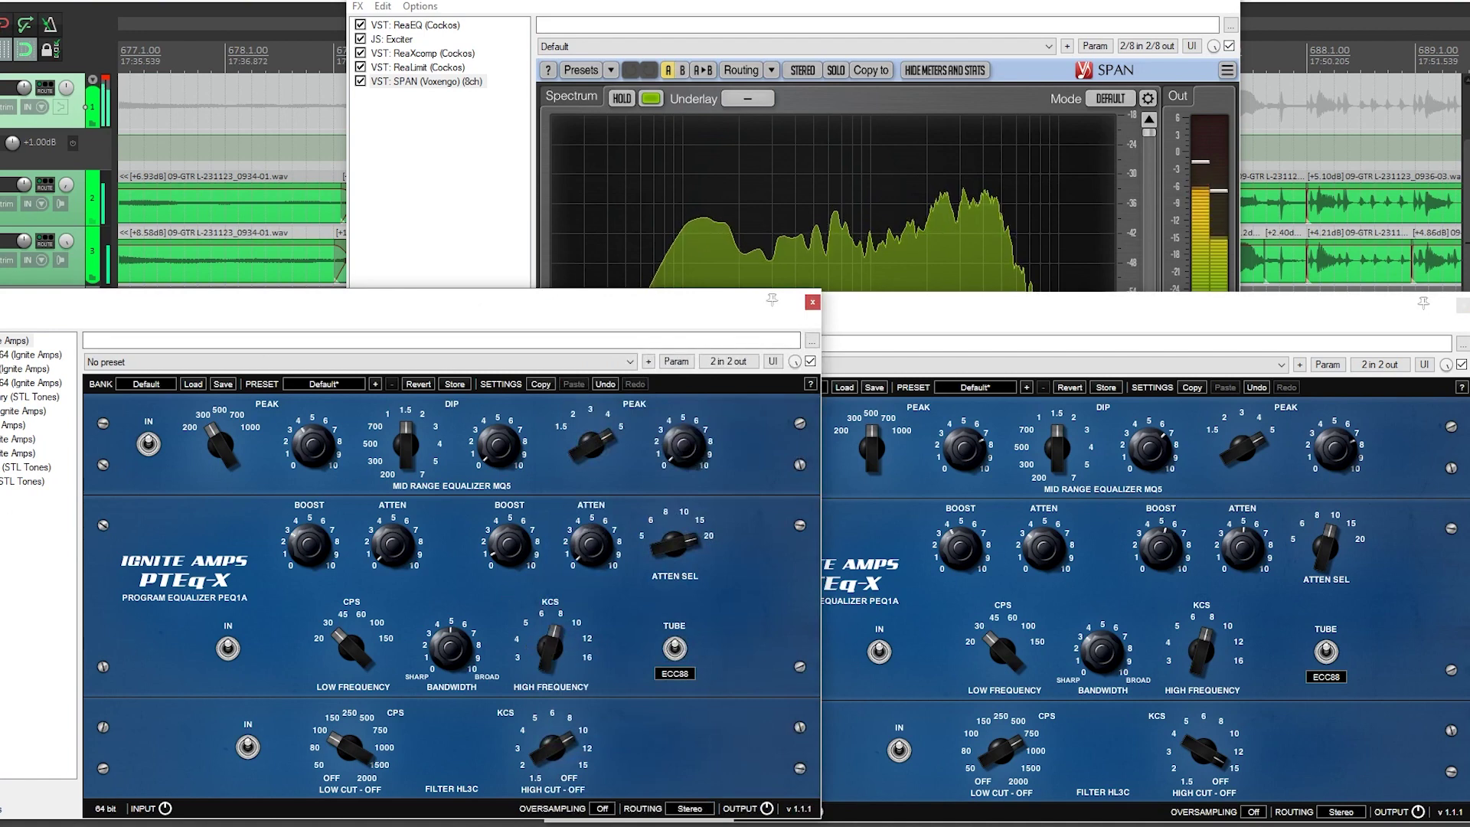
drag(313, 447, 299, 389)
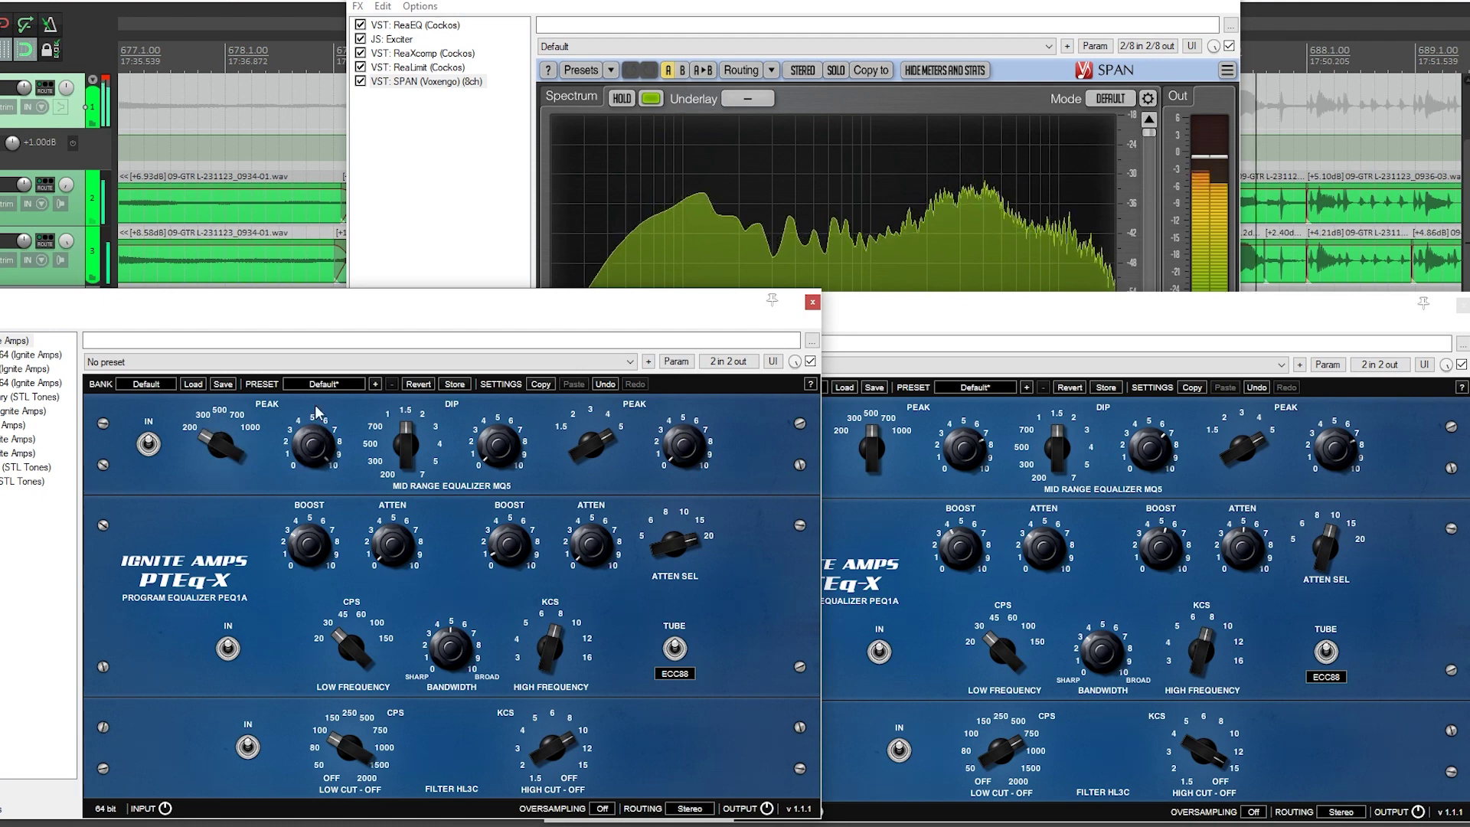
drag(406, 443, 405, 469)
drag(506, 449, 516, 394)
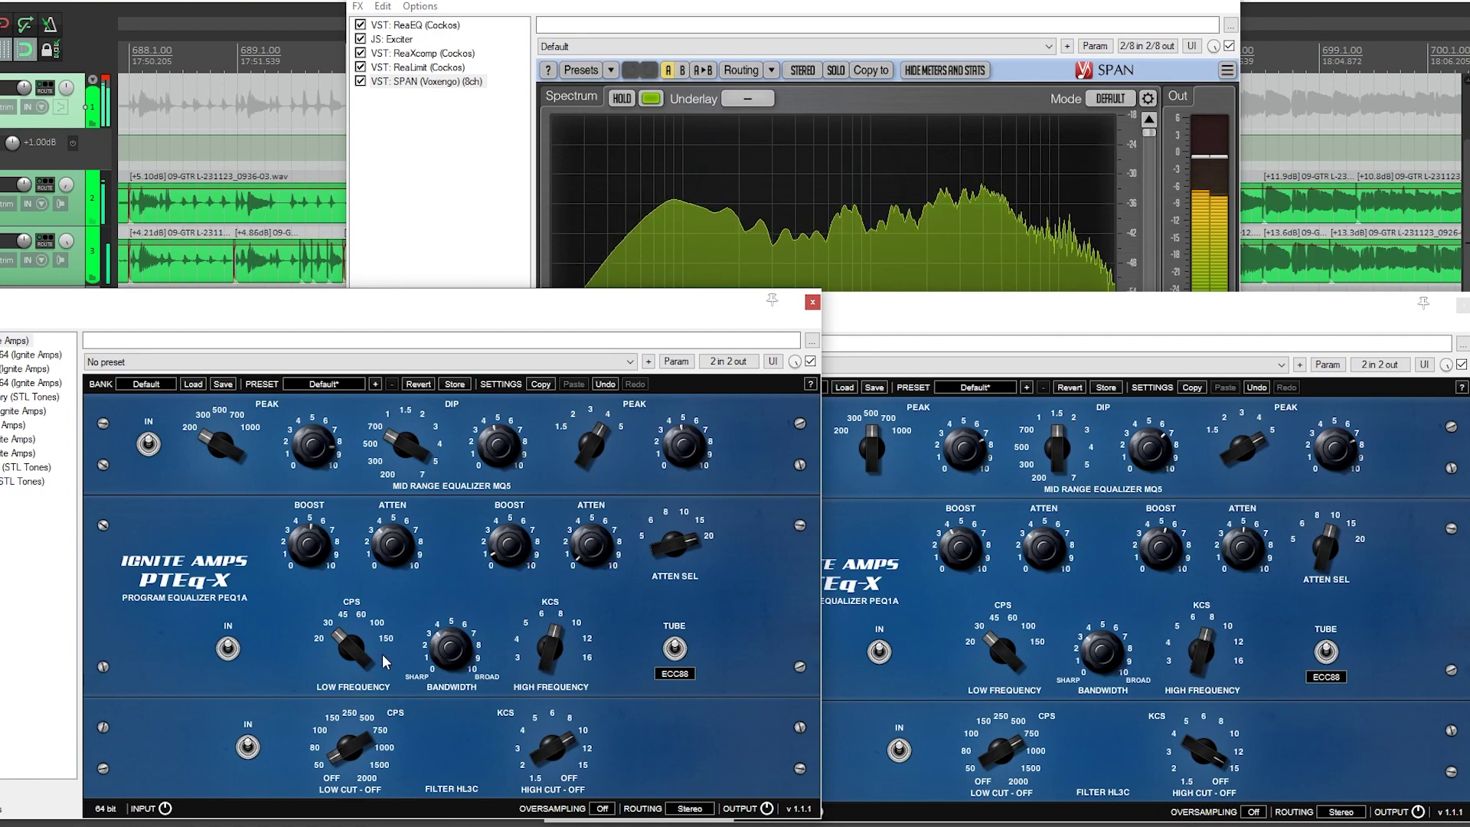
click(364, 611)
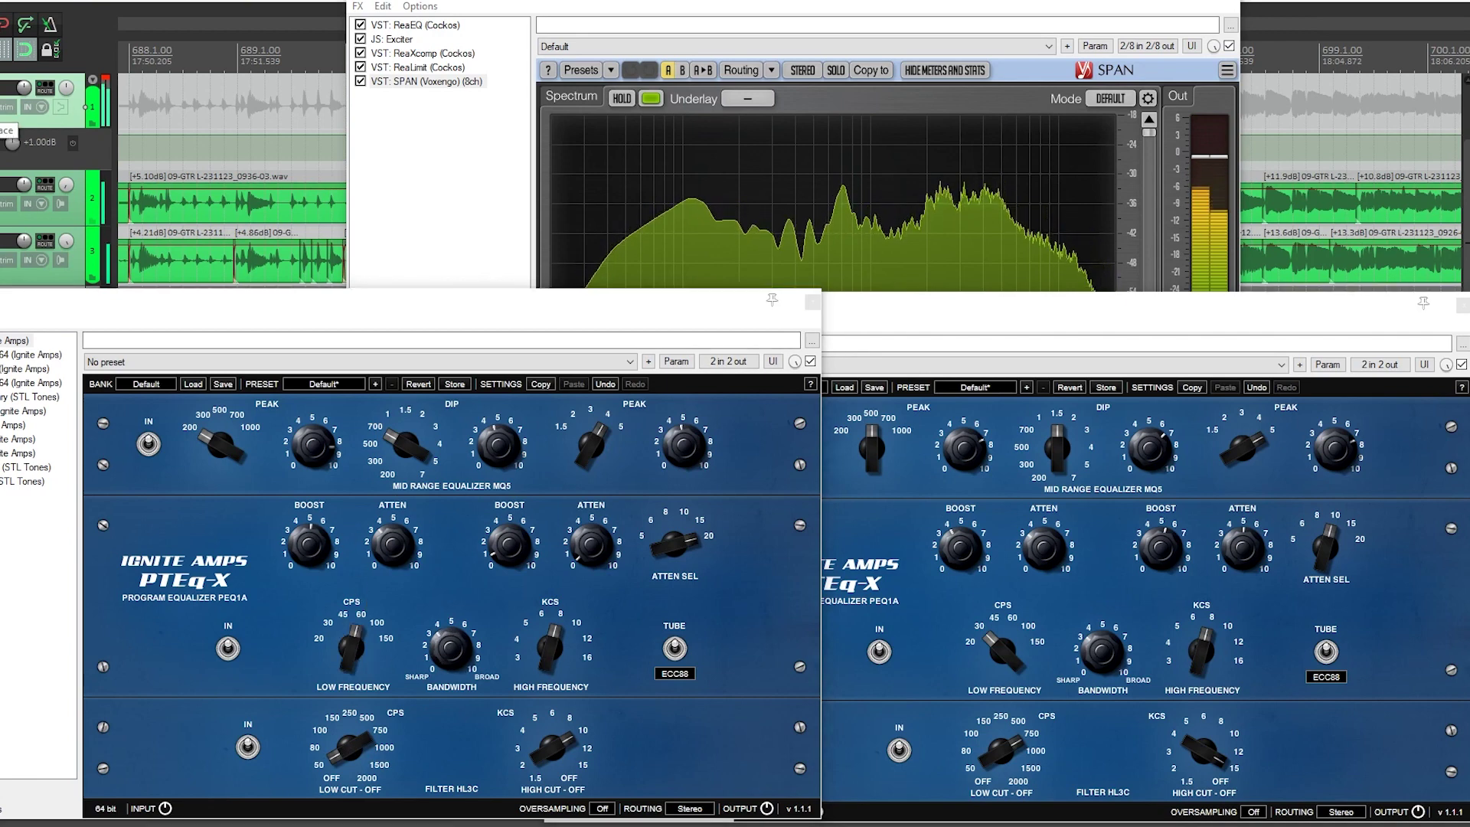
Check the spectrum in SPAN and slightly raise the gain of the second impulse response in GTR R's NadIR.
click(558, 9)
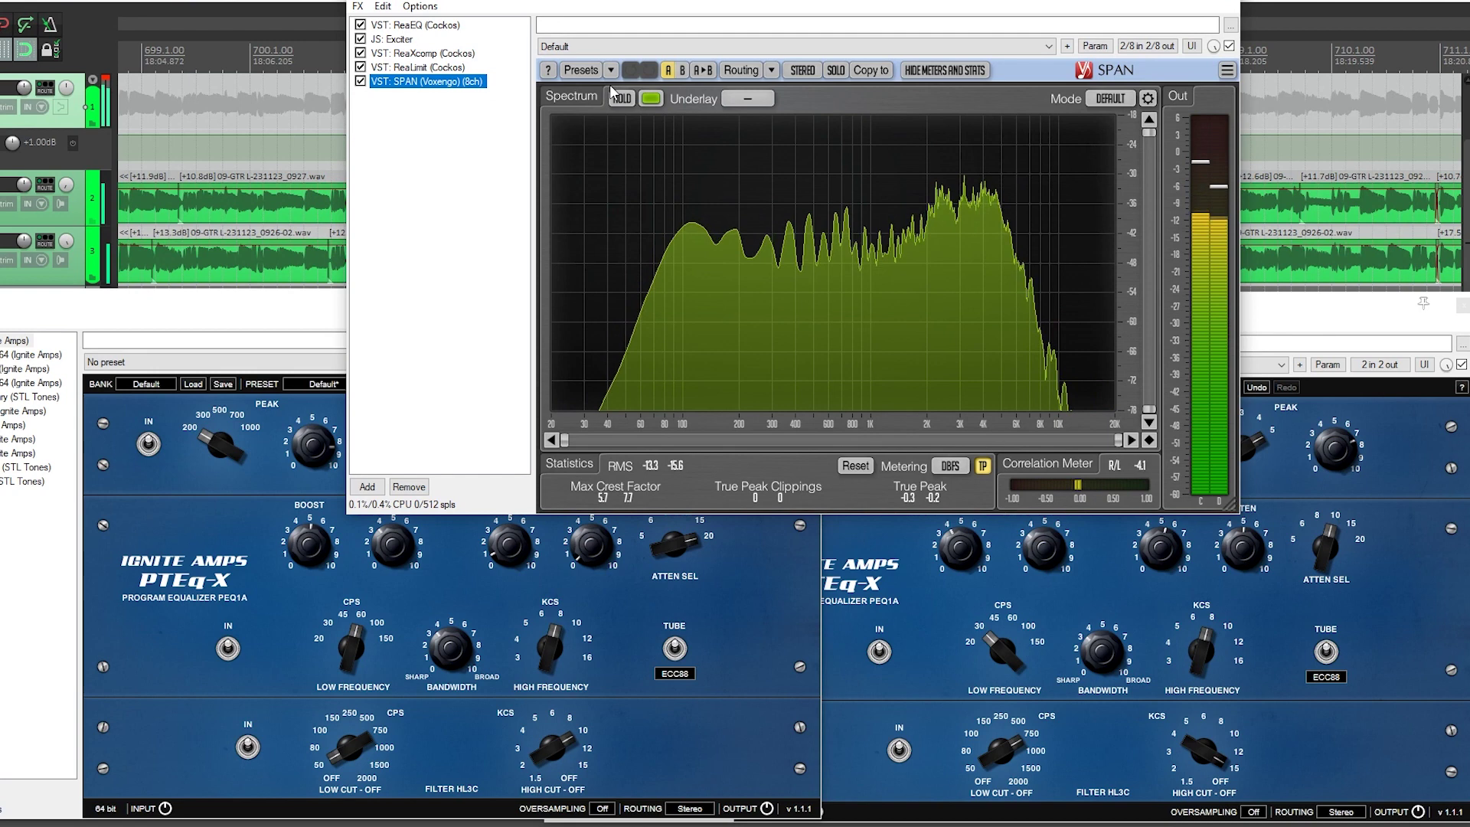
click(2, 107)
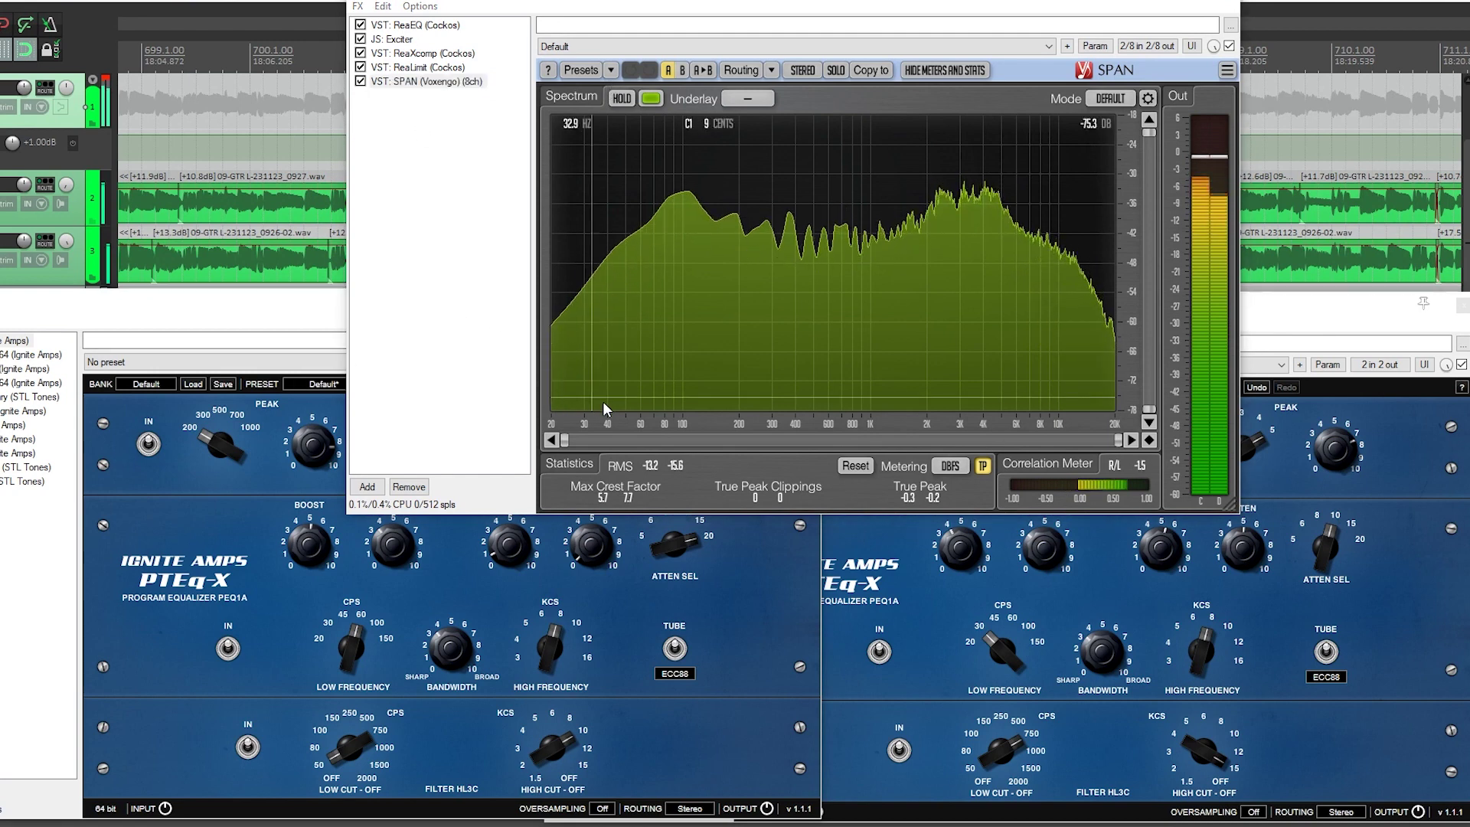
click(843, 700)
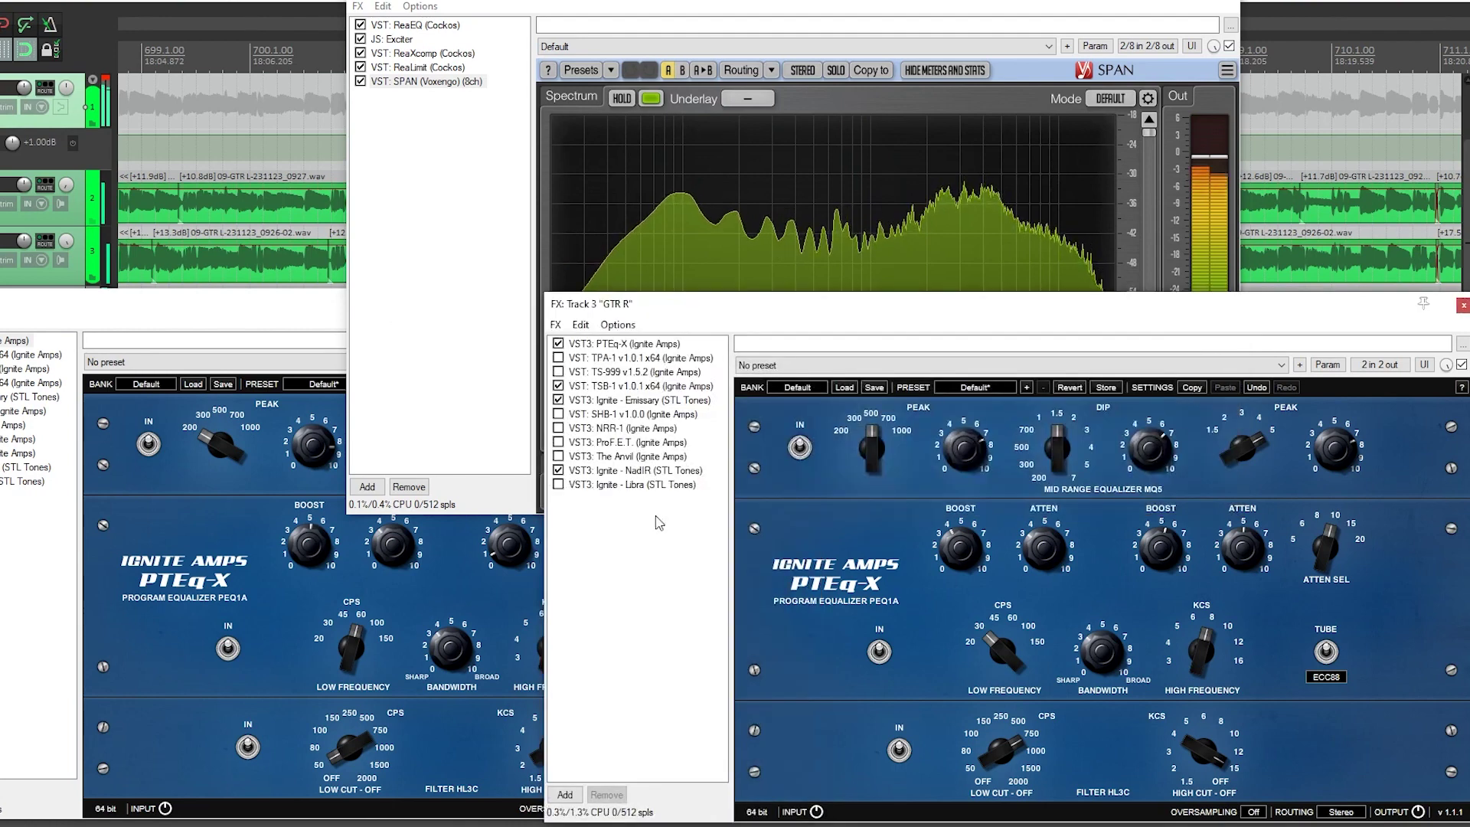
click(631, 471)
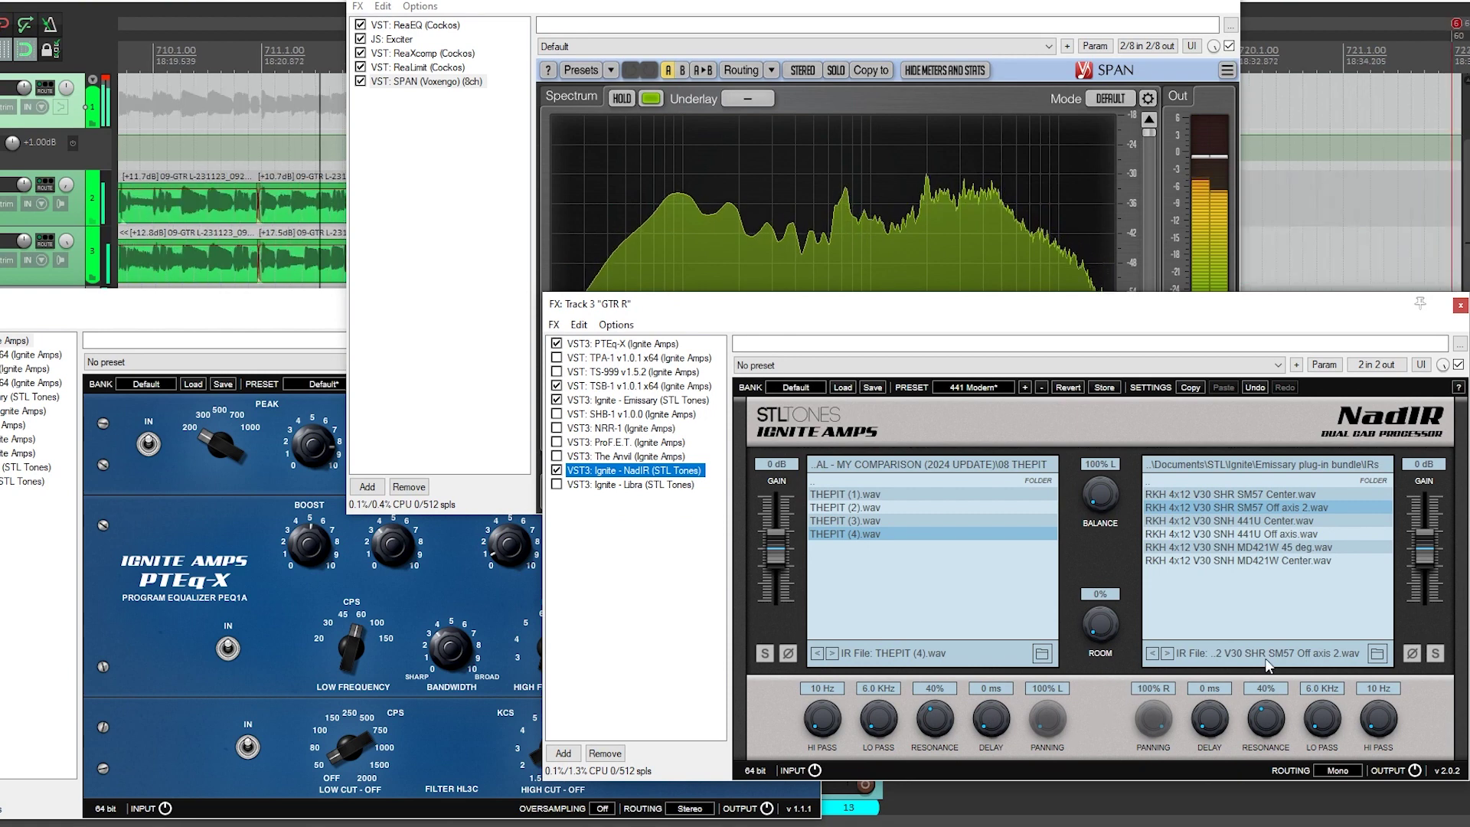
drag(1428, 555, 1428, 553)
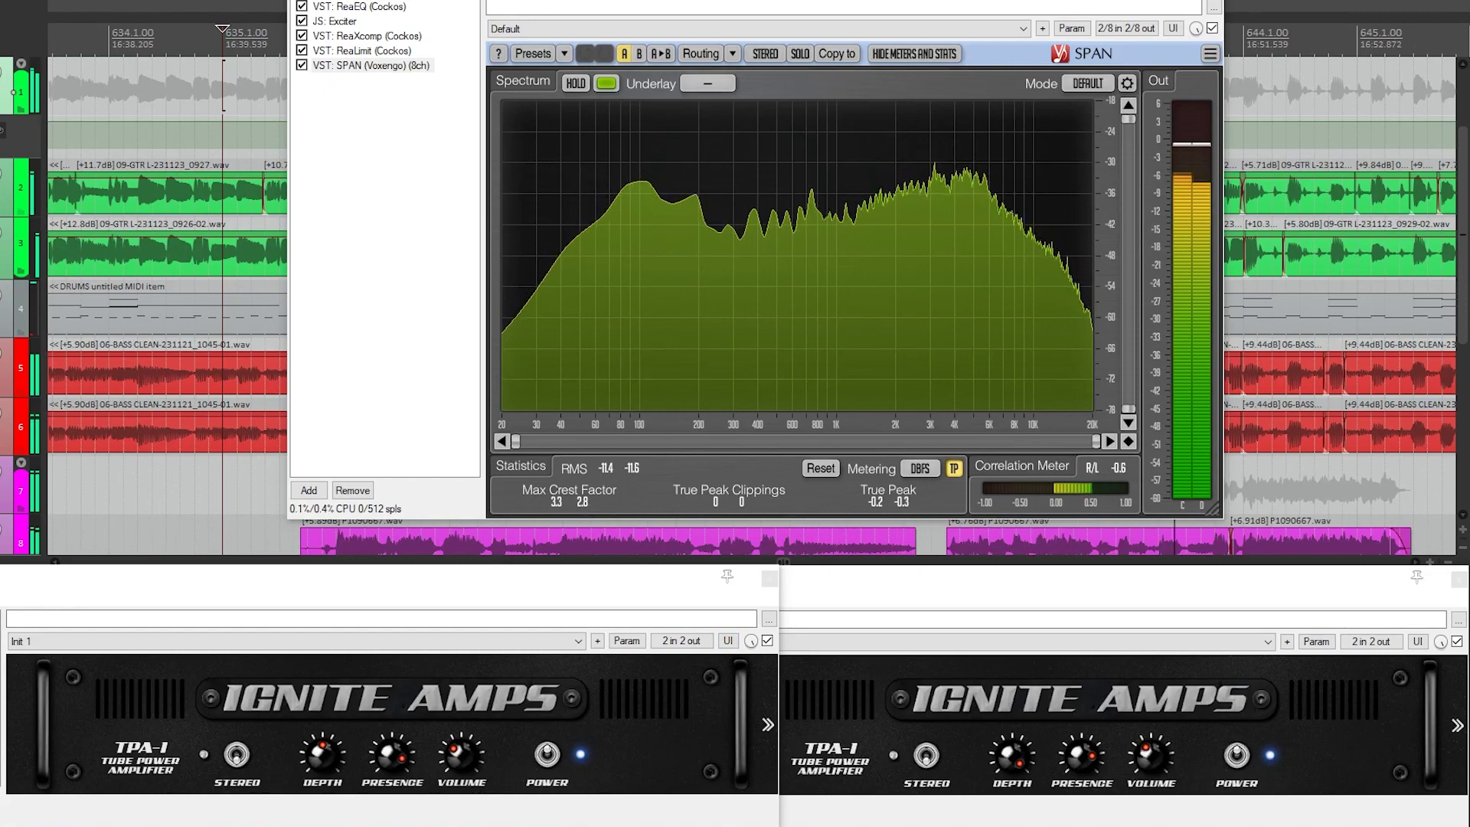
Solo the guitar tracks and lower the Presence of the TPA-1 on GTR L and GTR R.
key(F6)
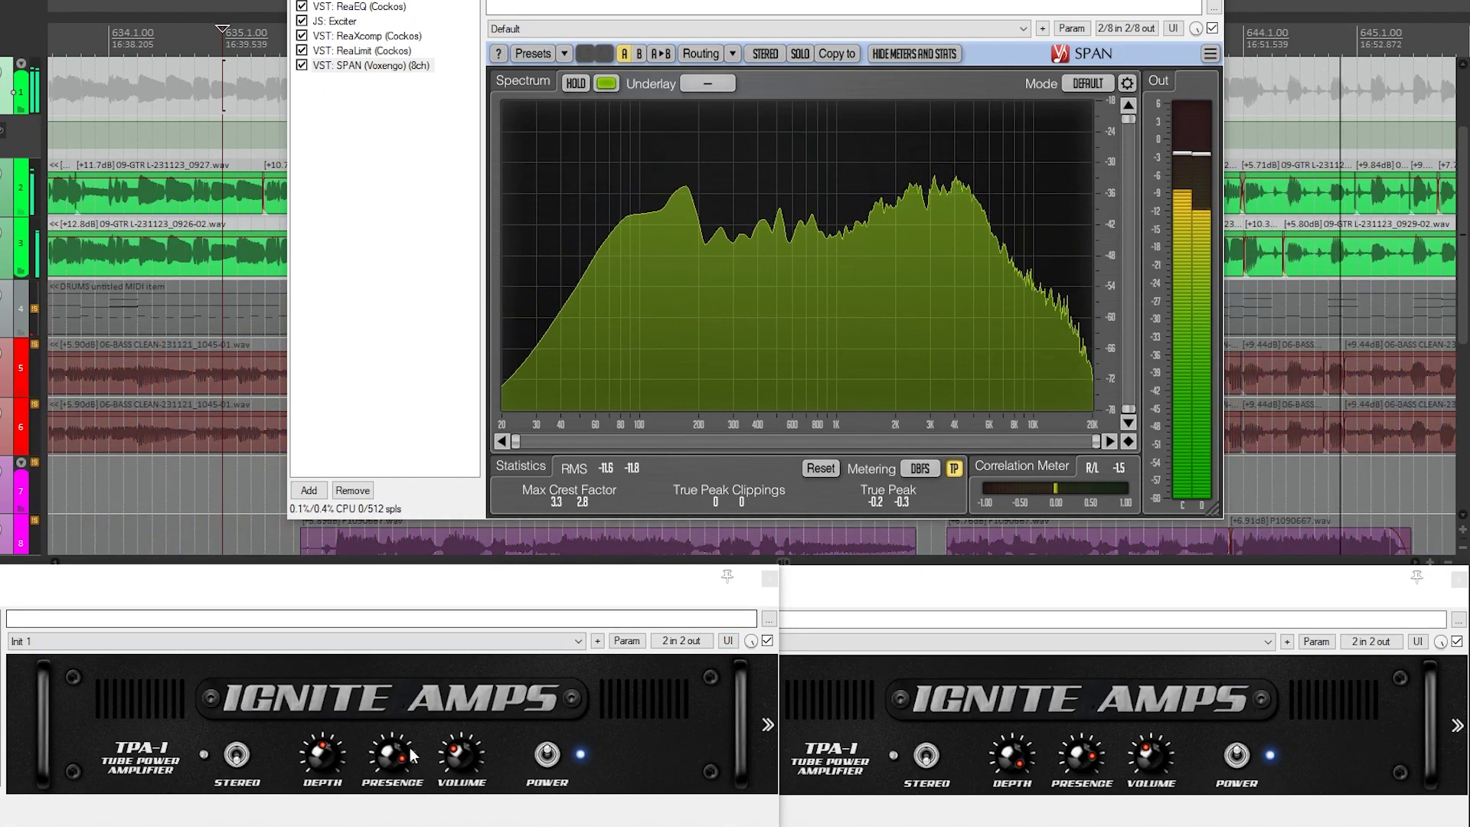
drag(393, 755, 394, 801)
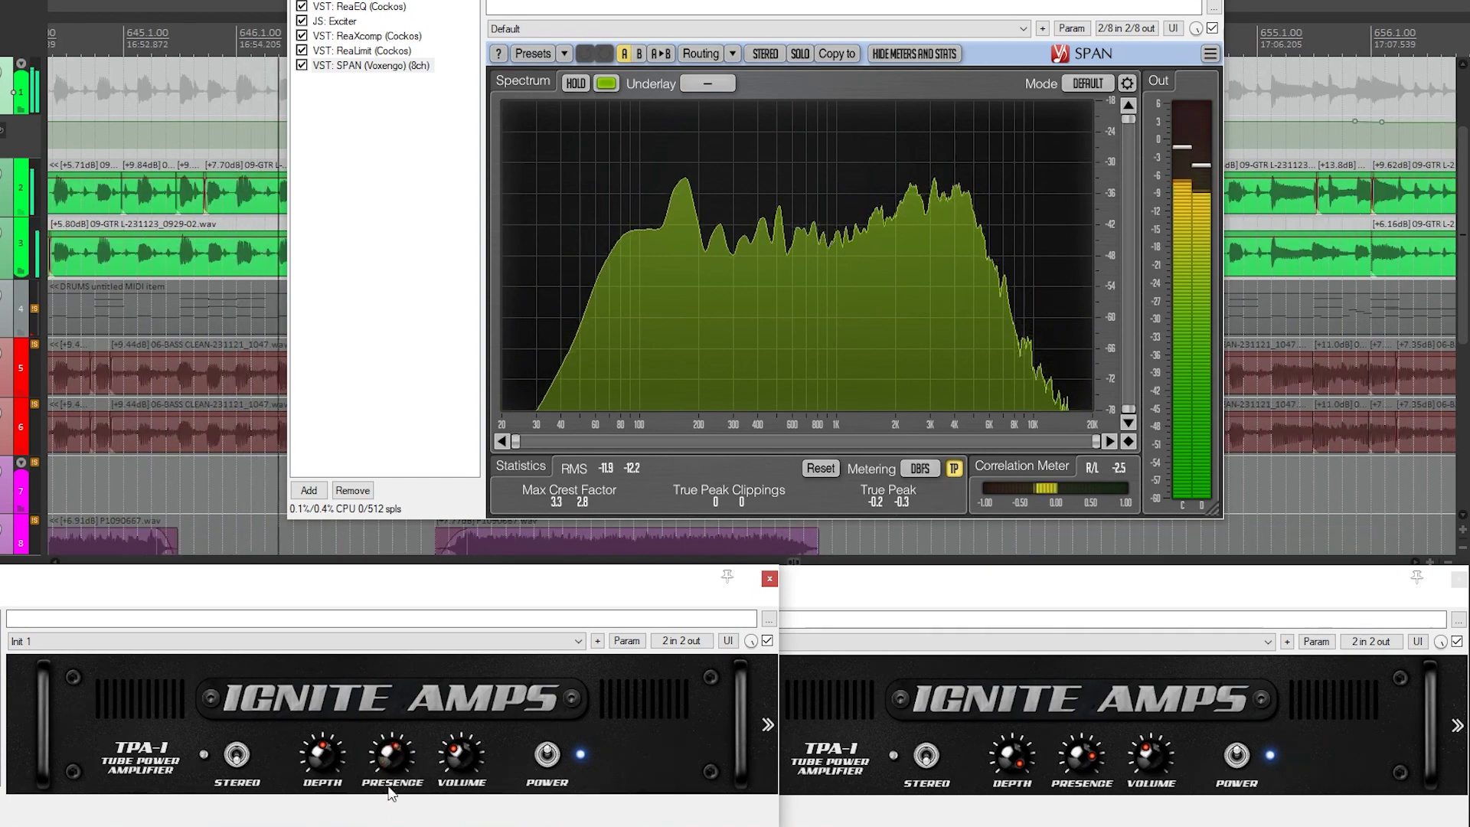
drag(1081, 757, 1081, 785)
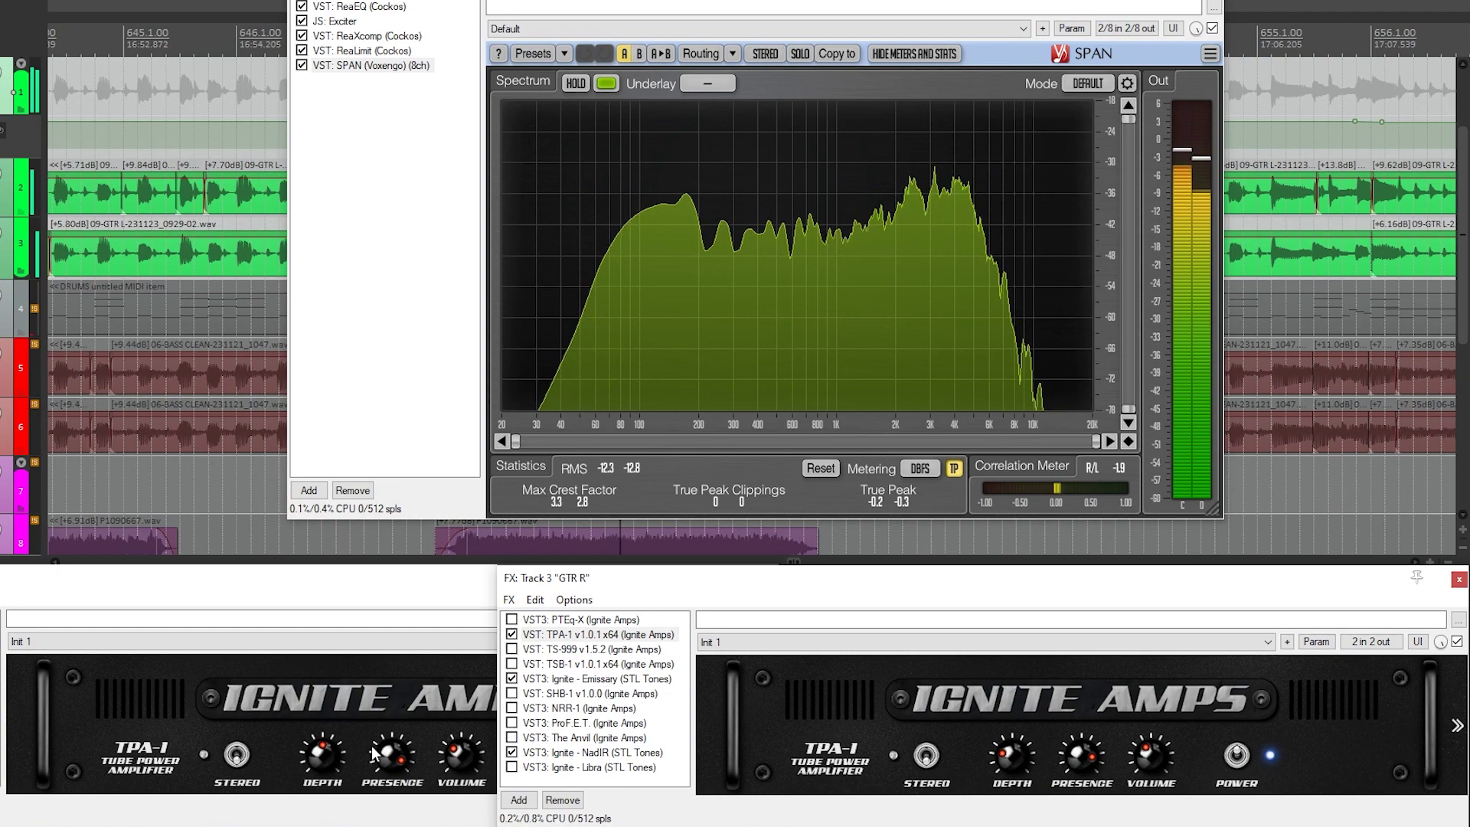
Readjust the Depth and Presence of the TPA-1 power amplifier on both guitar tracks.
click(329, 760)
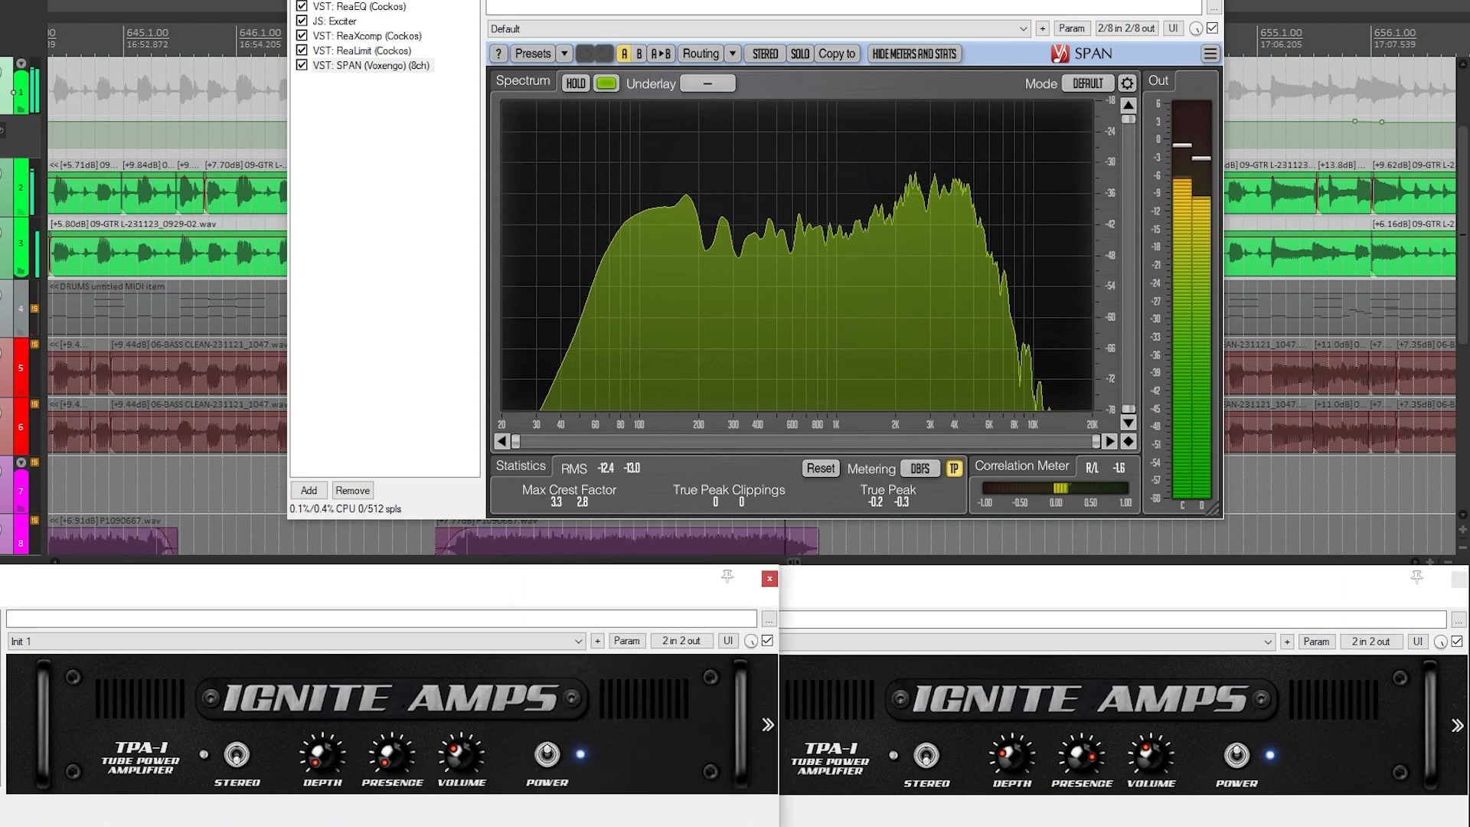
click(1095, 754)
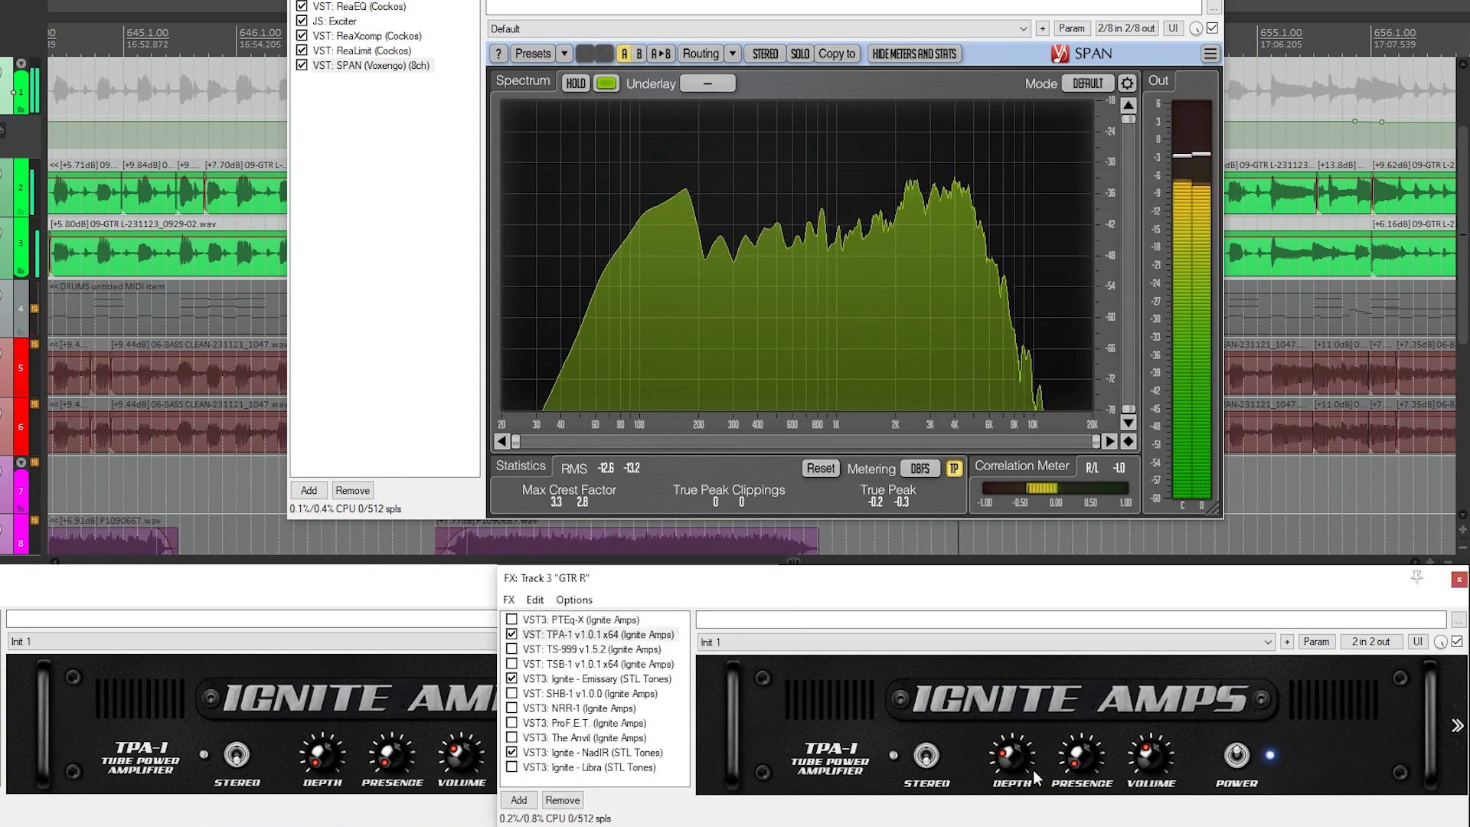
drag(1007, 762, 1012, 724)
drag(1086, 754, 1081, 455)
drag(394, 754, 410, 429)
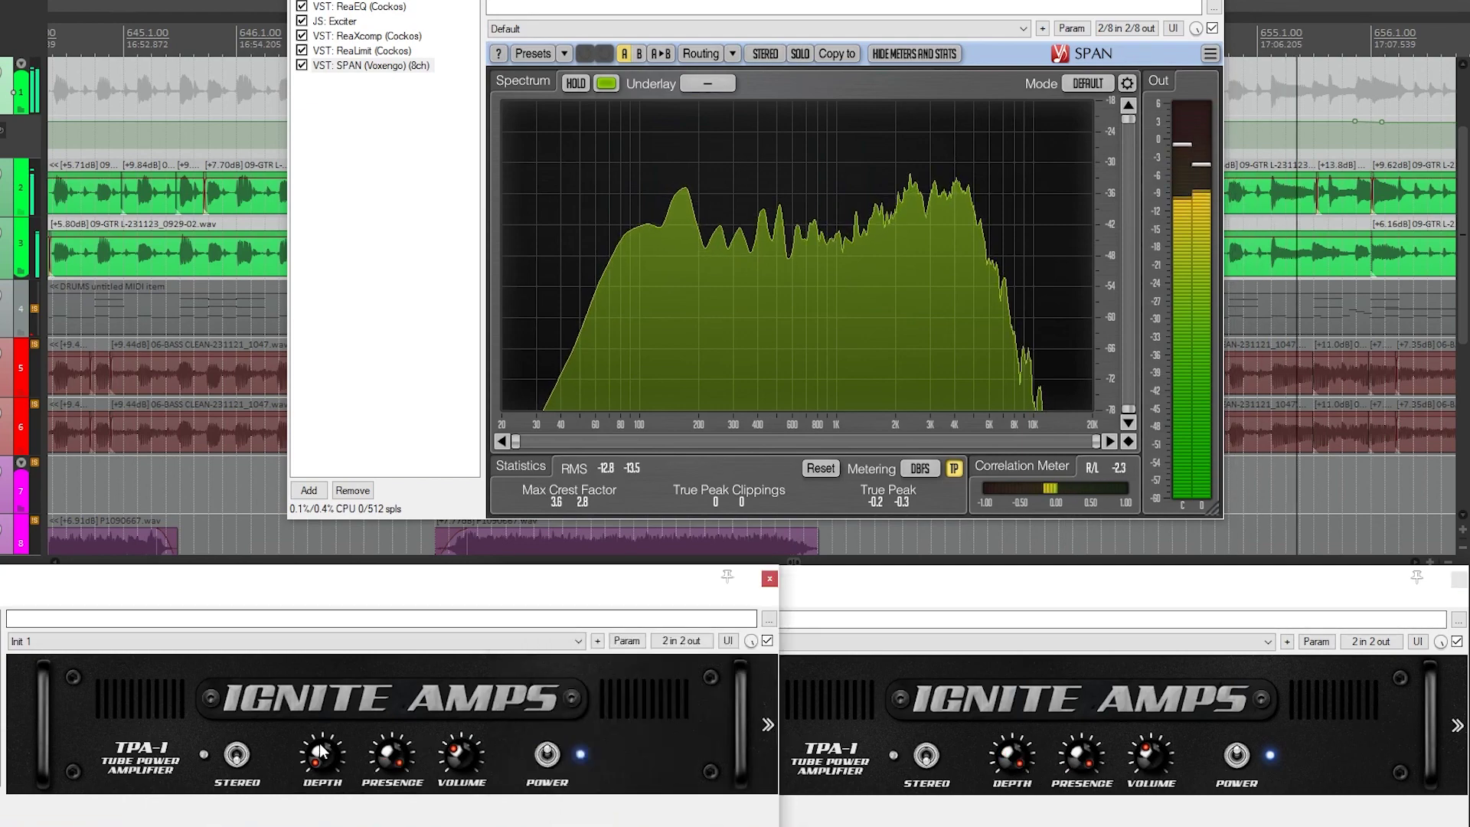
Show the TPA-1 rear controls on both guitar tracks and set the tubes to 6L6 on GTR L and KT88 on GTR R.
click(767, 725)
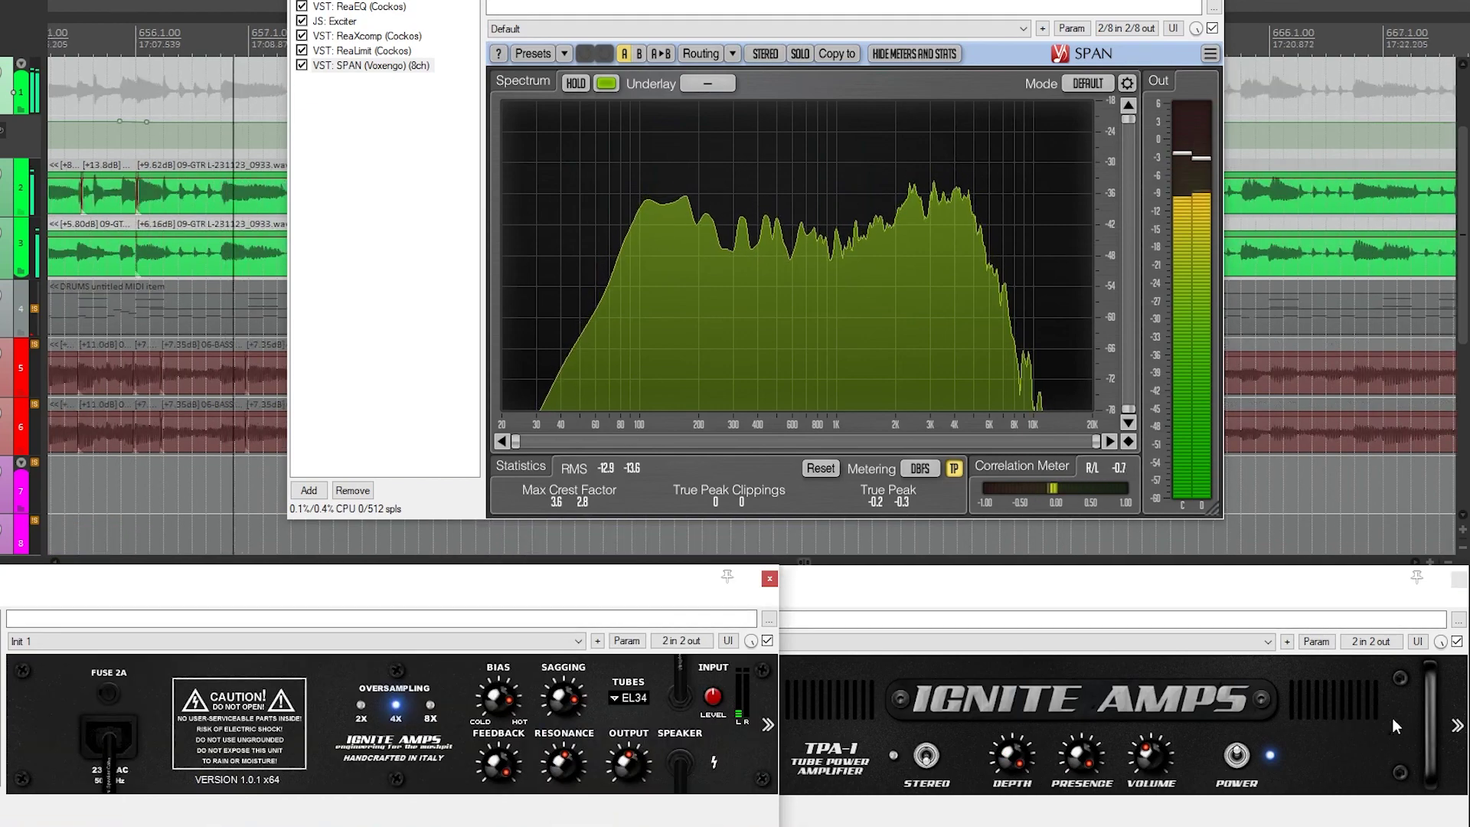
click(1457, 725)
click(460, 591)
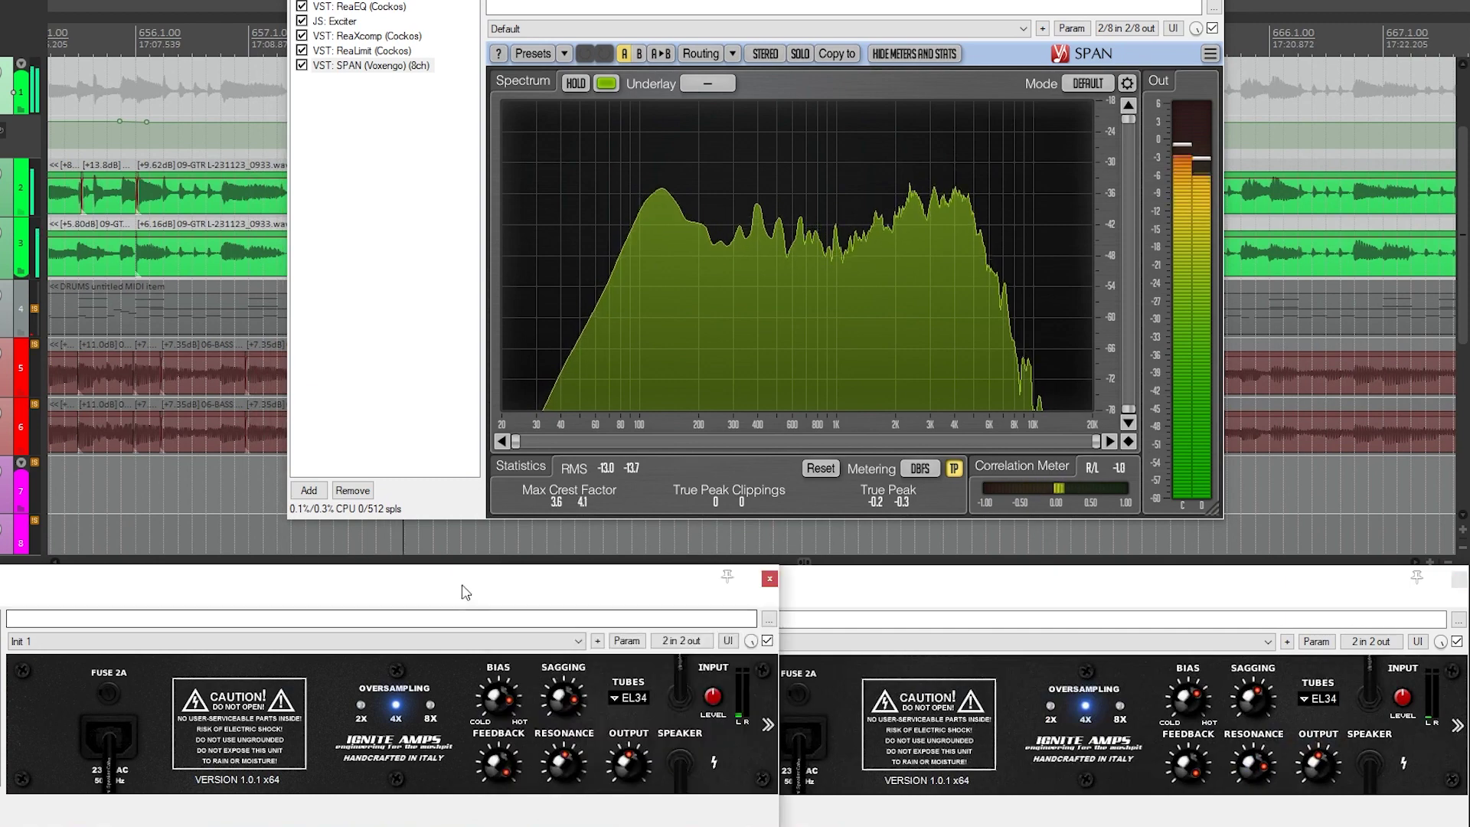
click(634, 697)
click(657, 736)
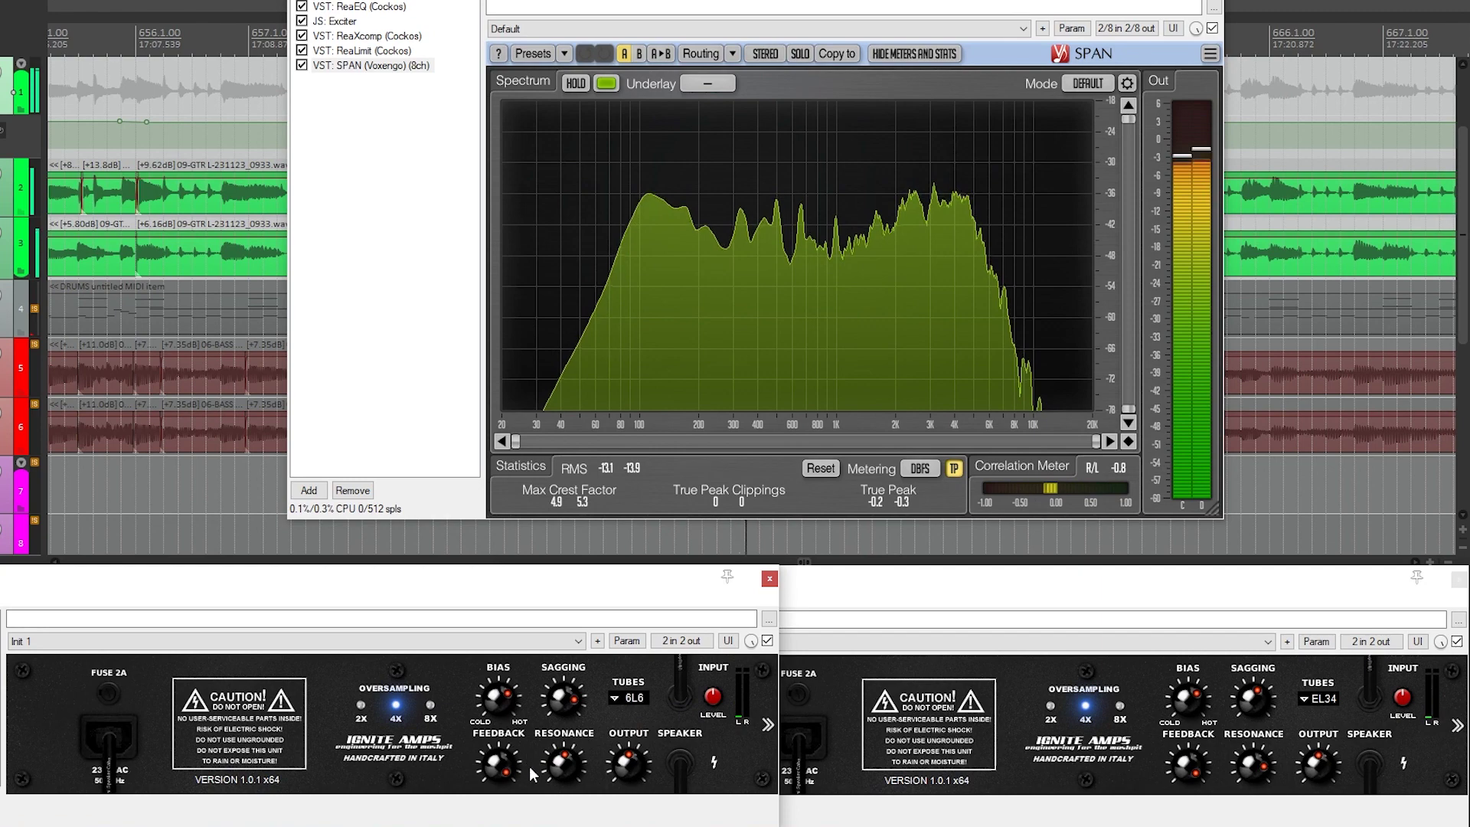
click(1306, 700)
click(1339, 759)
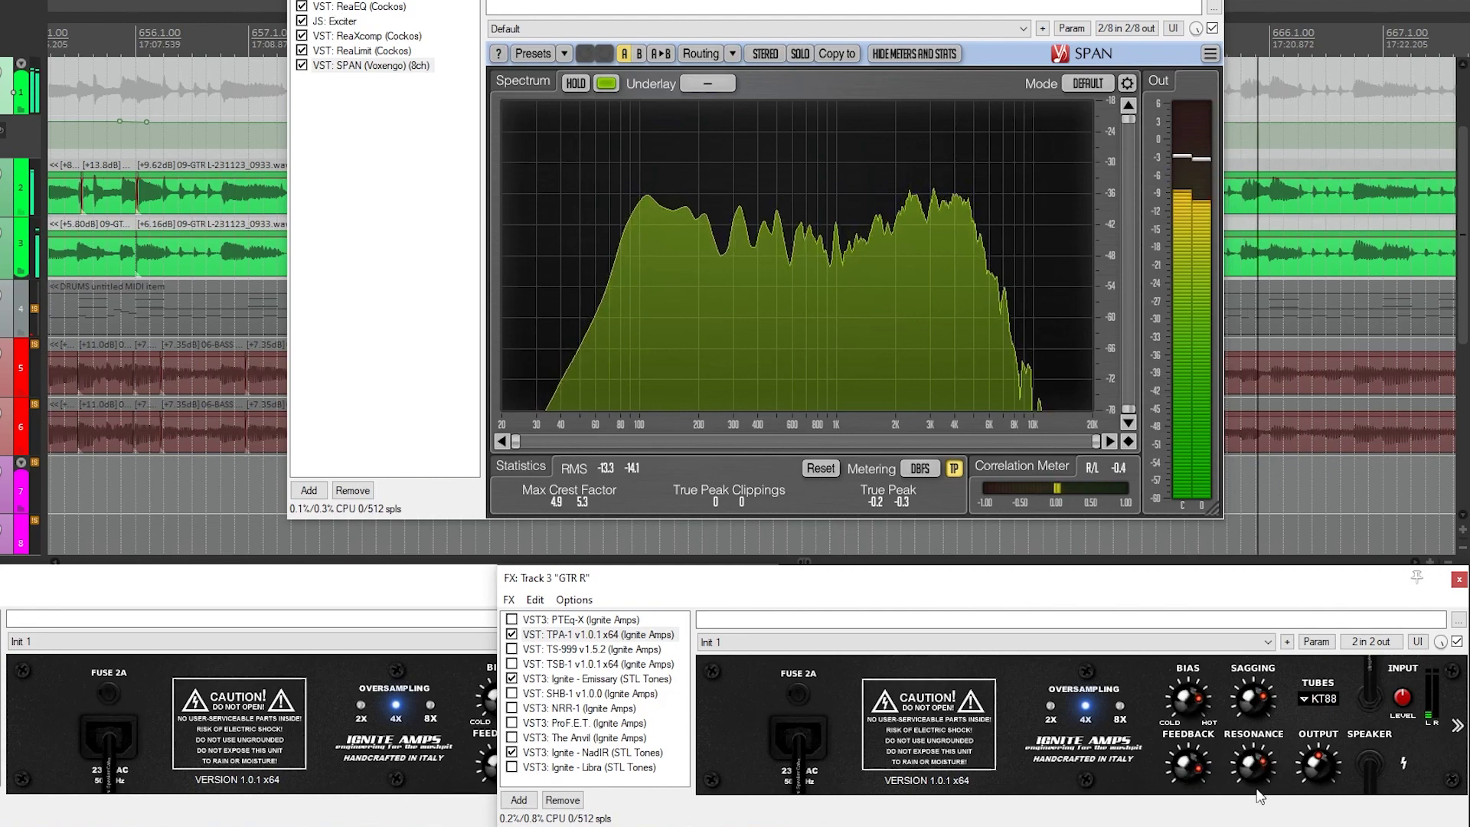
Unsolo the guitar tracks to hear the full mix and return both TPA-1 amplifiers to their front panels.
click(465, 591)
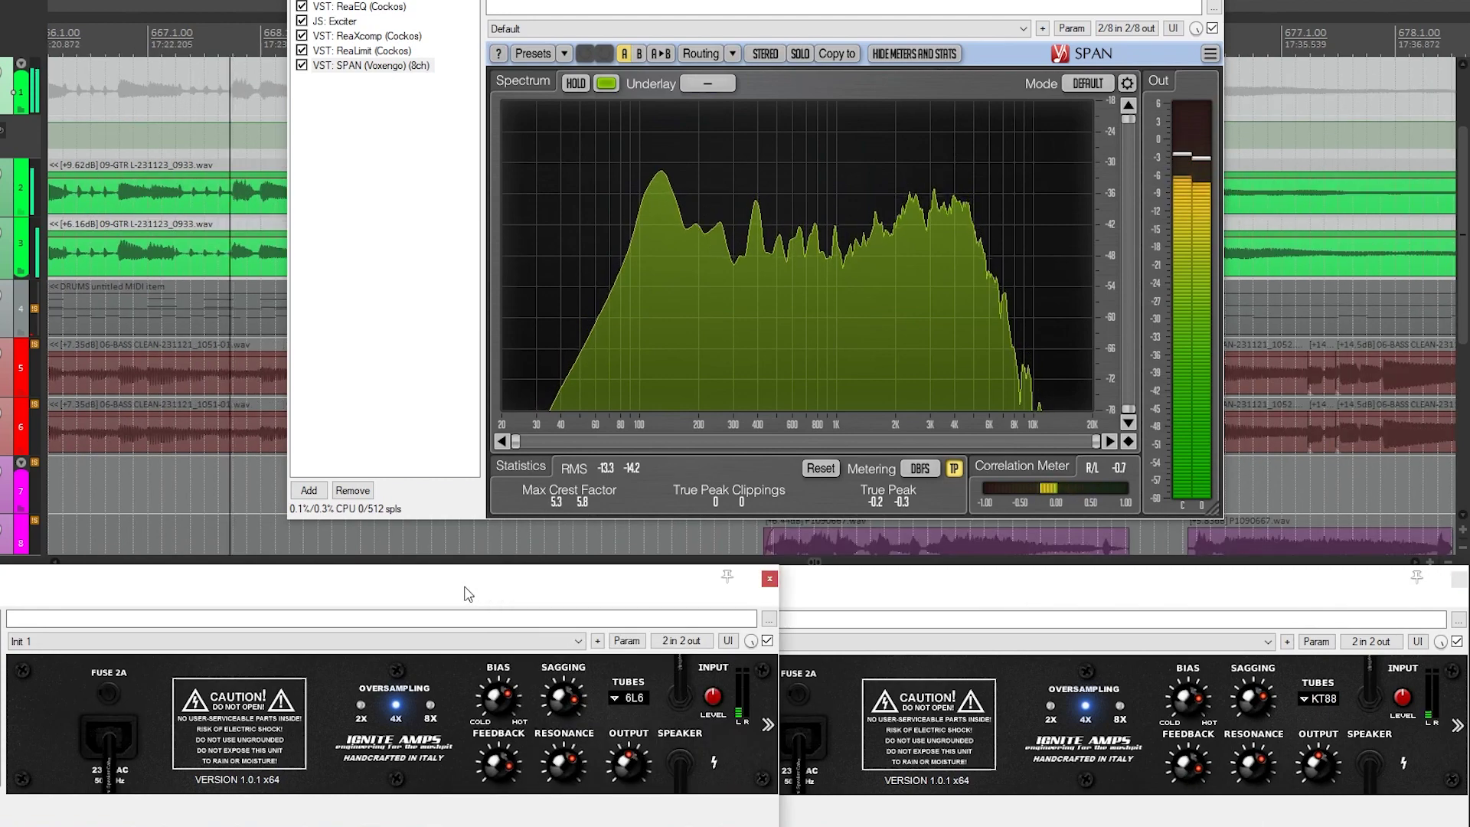
right_click(1008, 585)
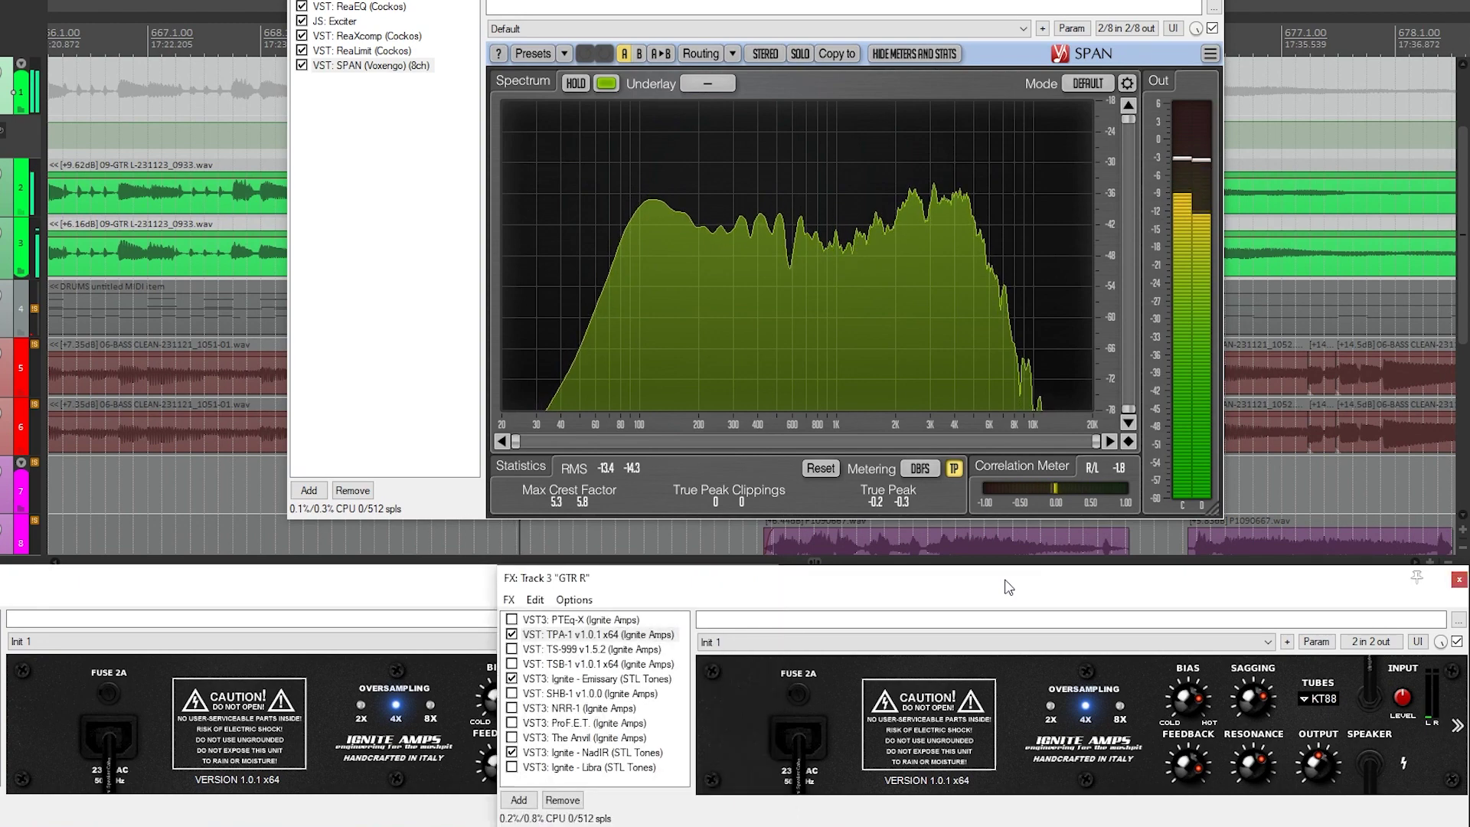
click(3, 187)
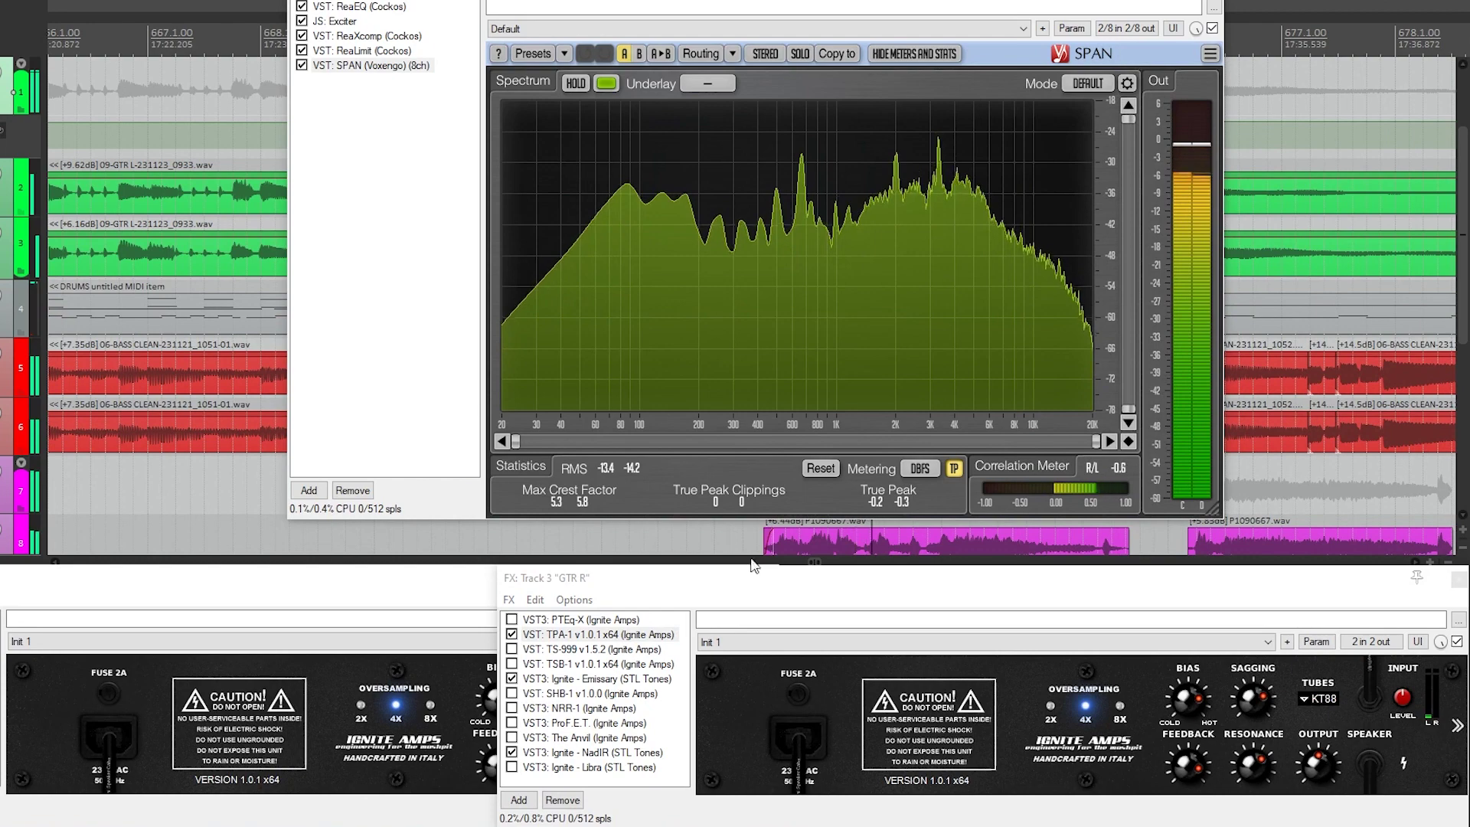
click(452, 597)
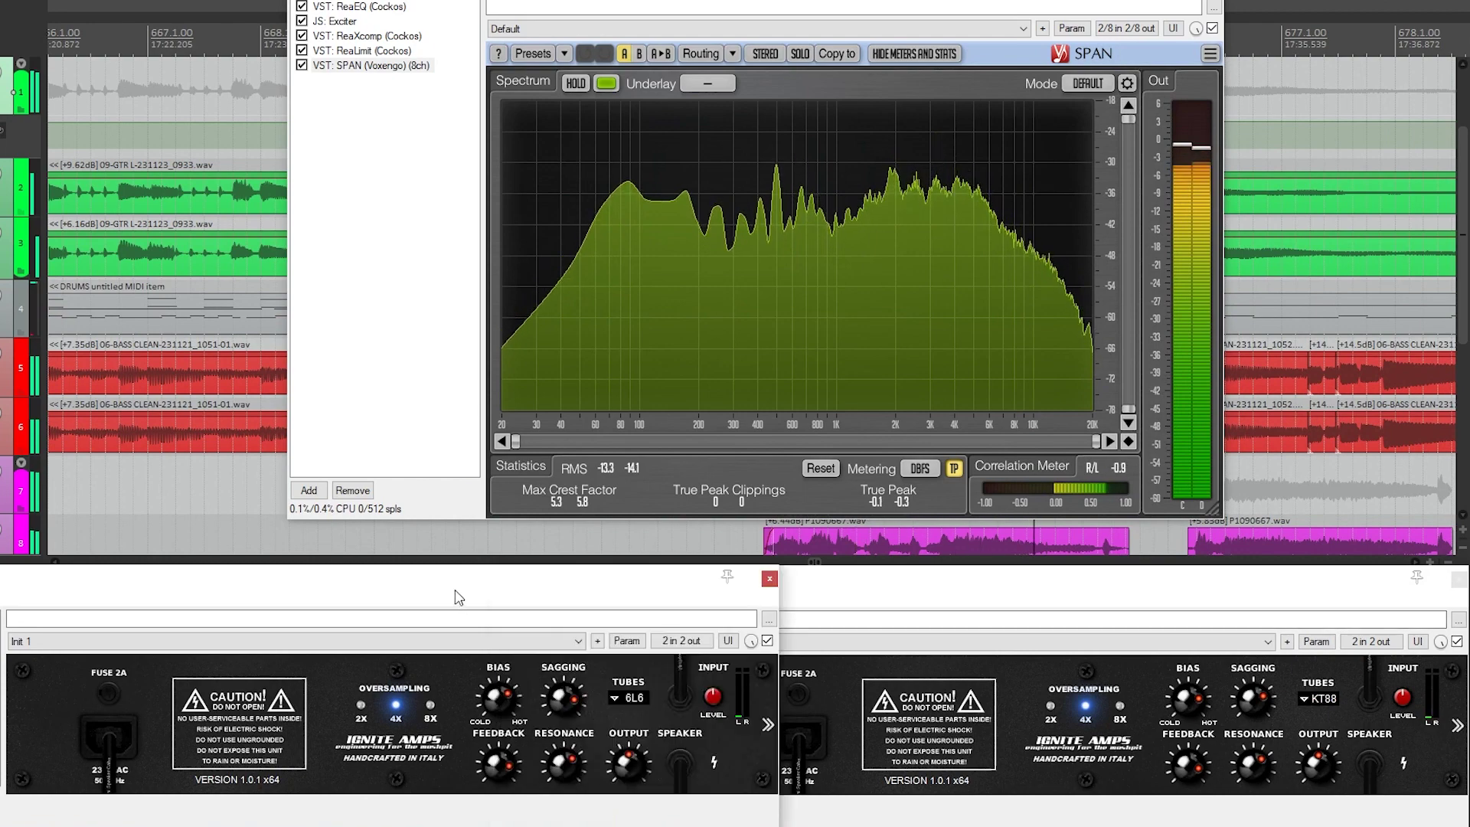
click(768, 726)
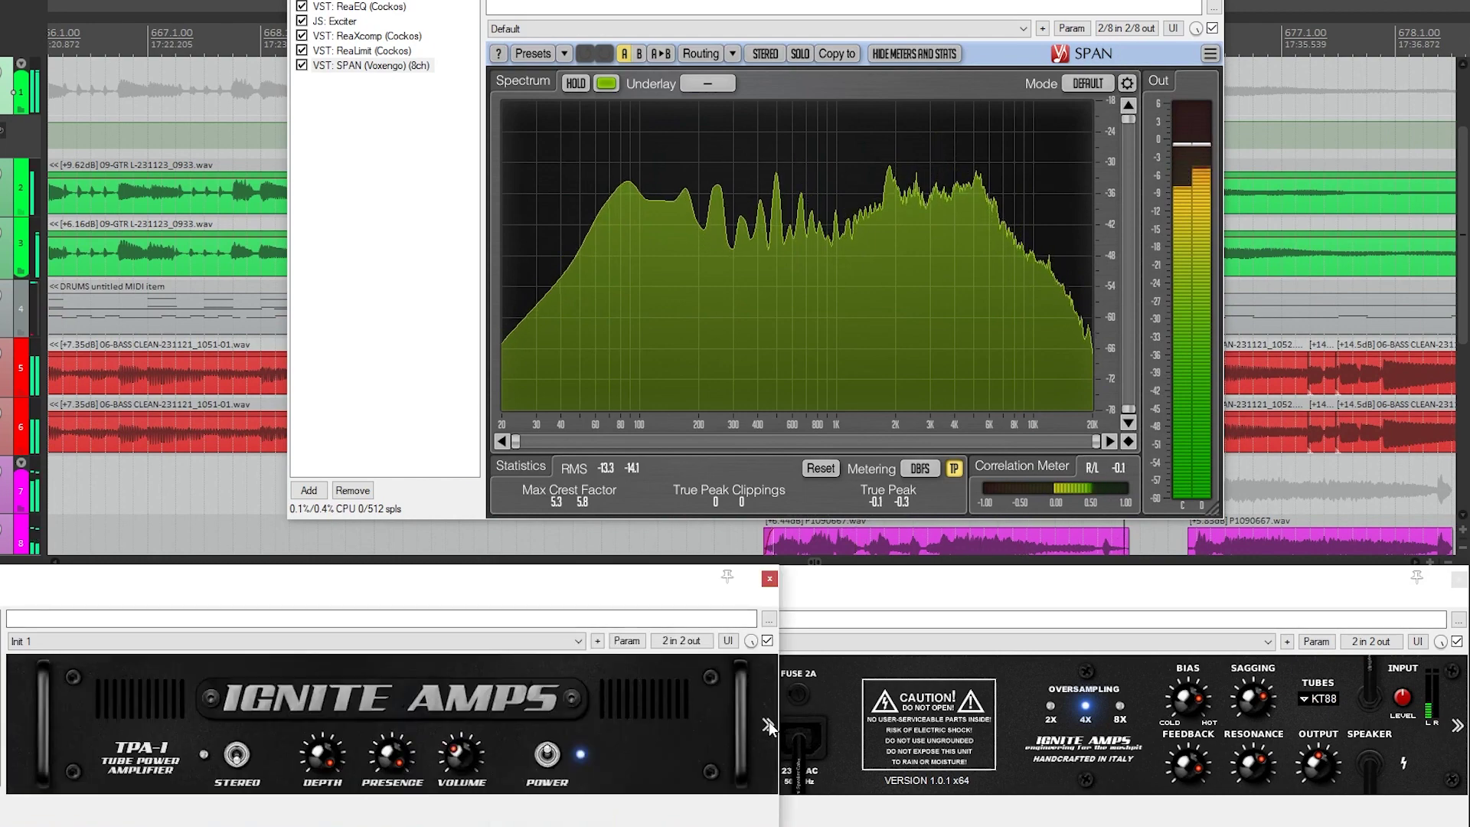
click(1457, 726)
click(456, 593)
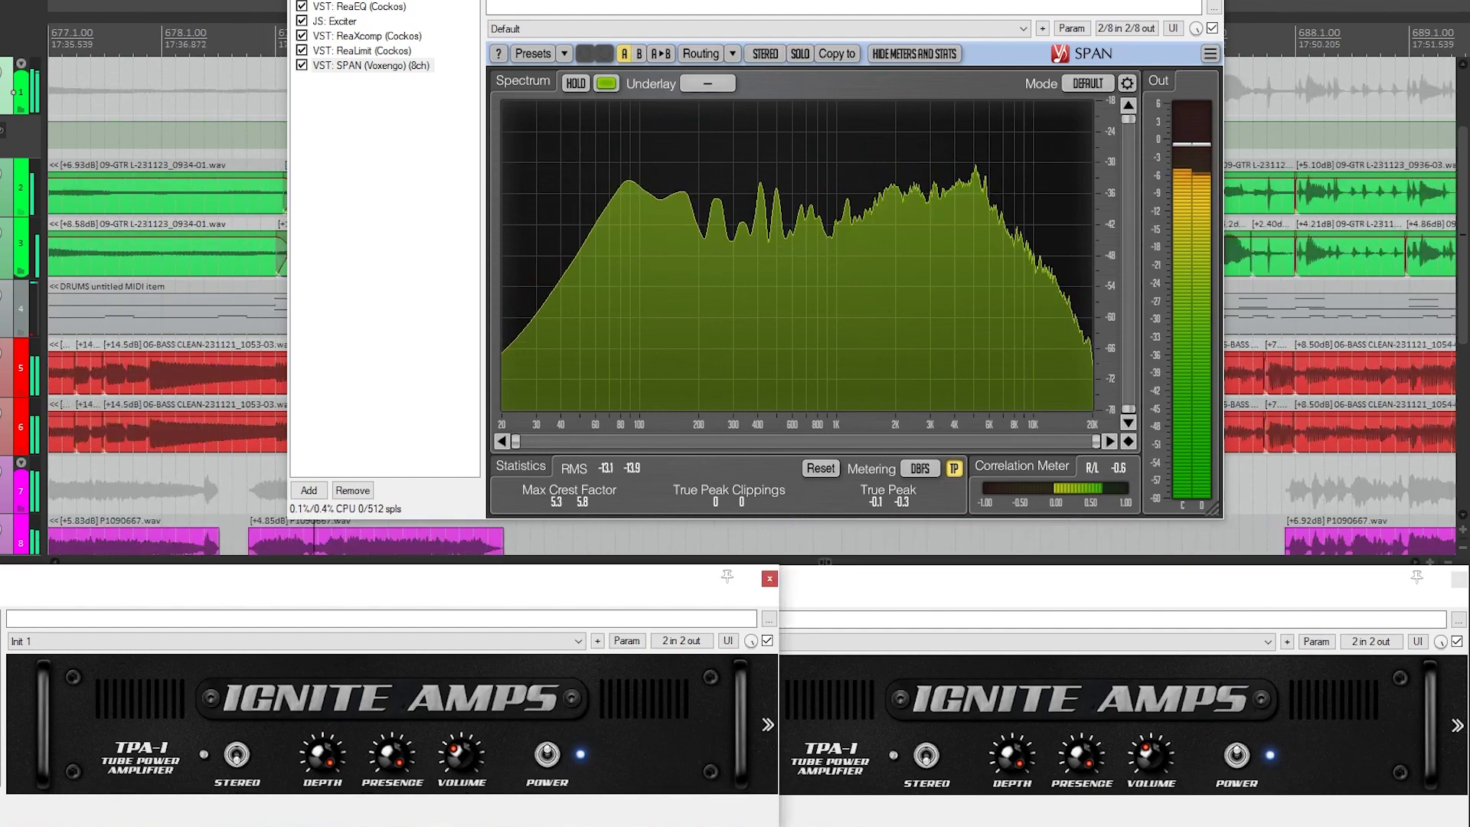
Solo the guitar tracks again and slightly raise the Volume of the TPA-1 on GTR R.
click(2, 90)
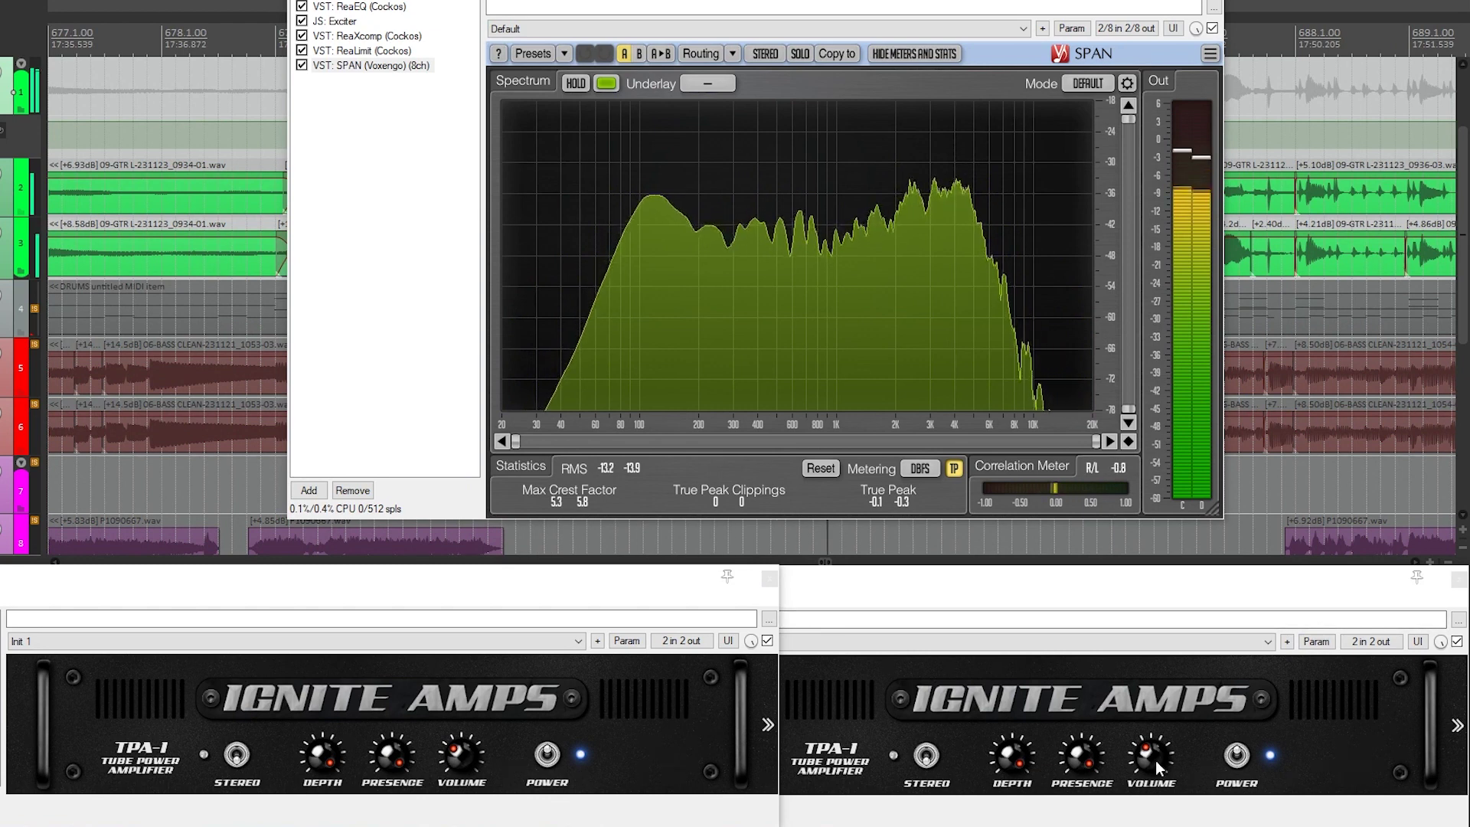
drag(1156, 760, 1159, 749)
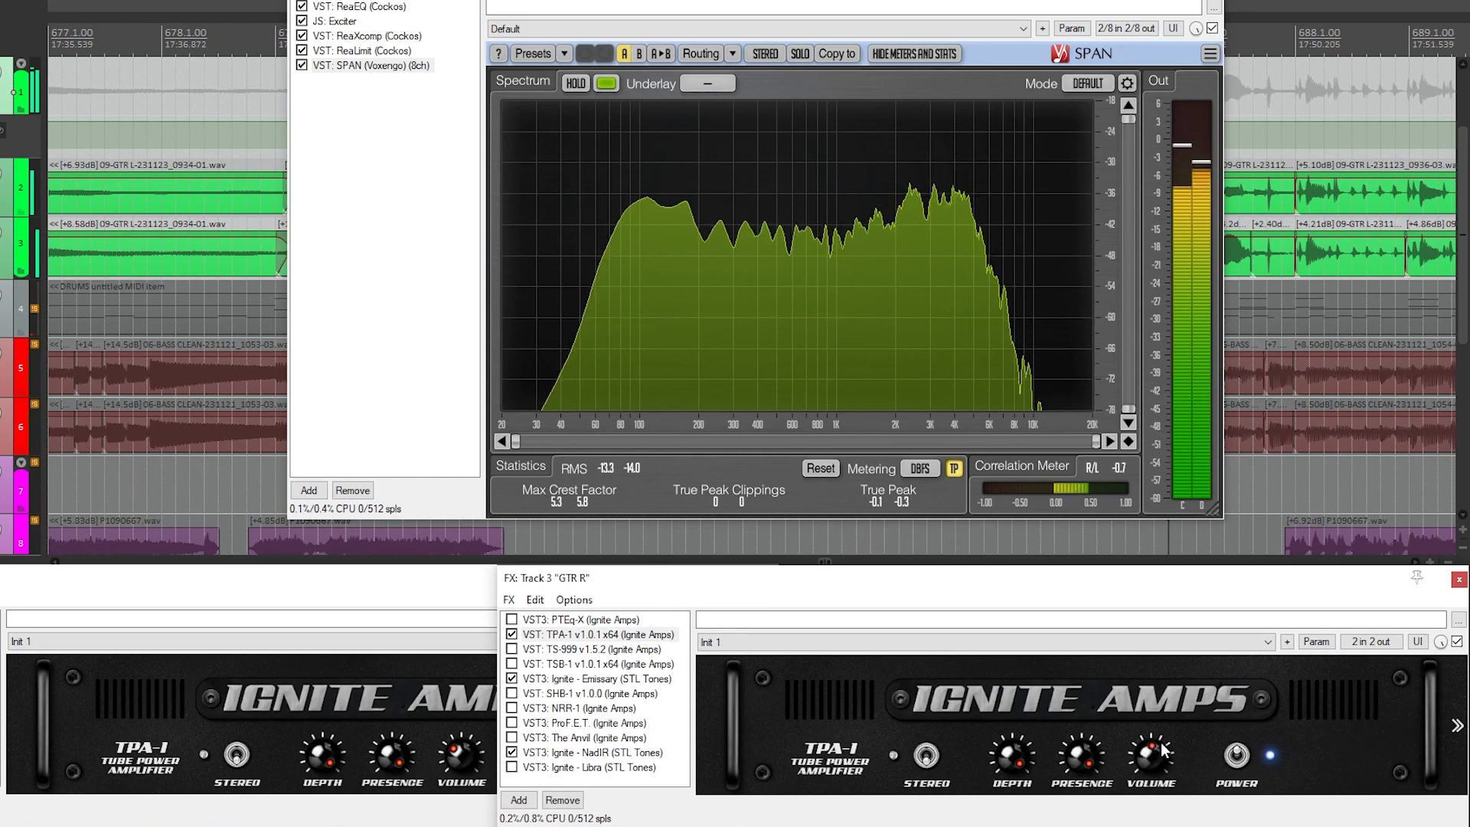
click(436, 588)
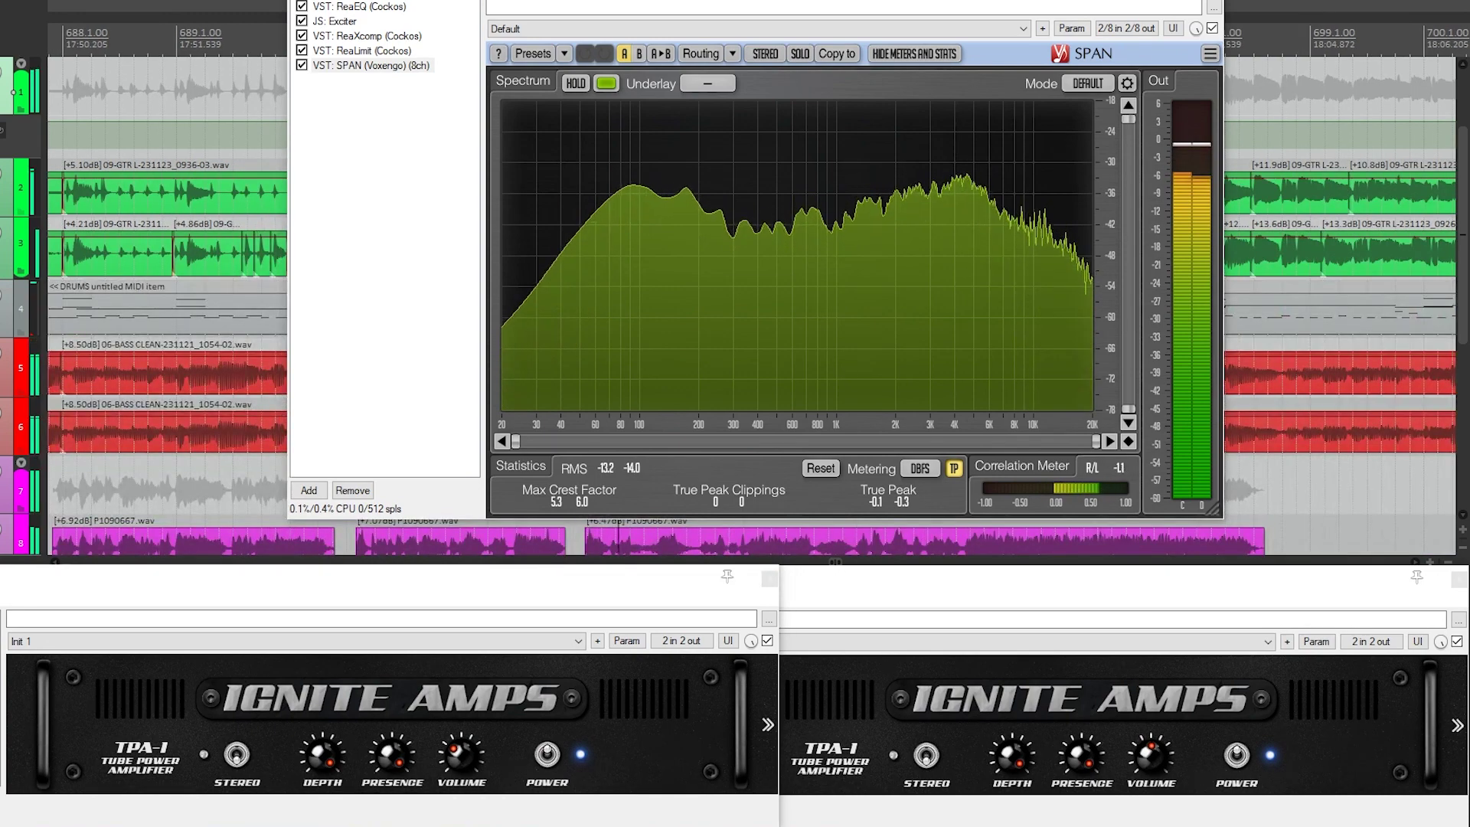
Set the TPA-1 tubes on the rear panels to 6L6 on GTR R and KT88 on GTR L, and return to the full mix.
click(766, 725)
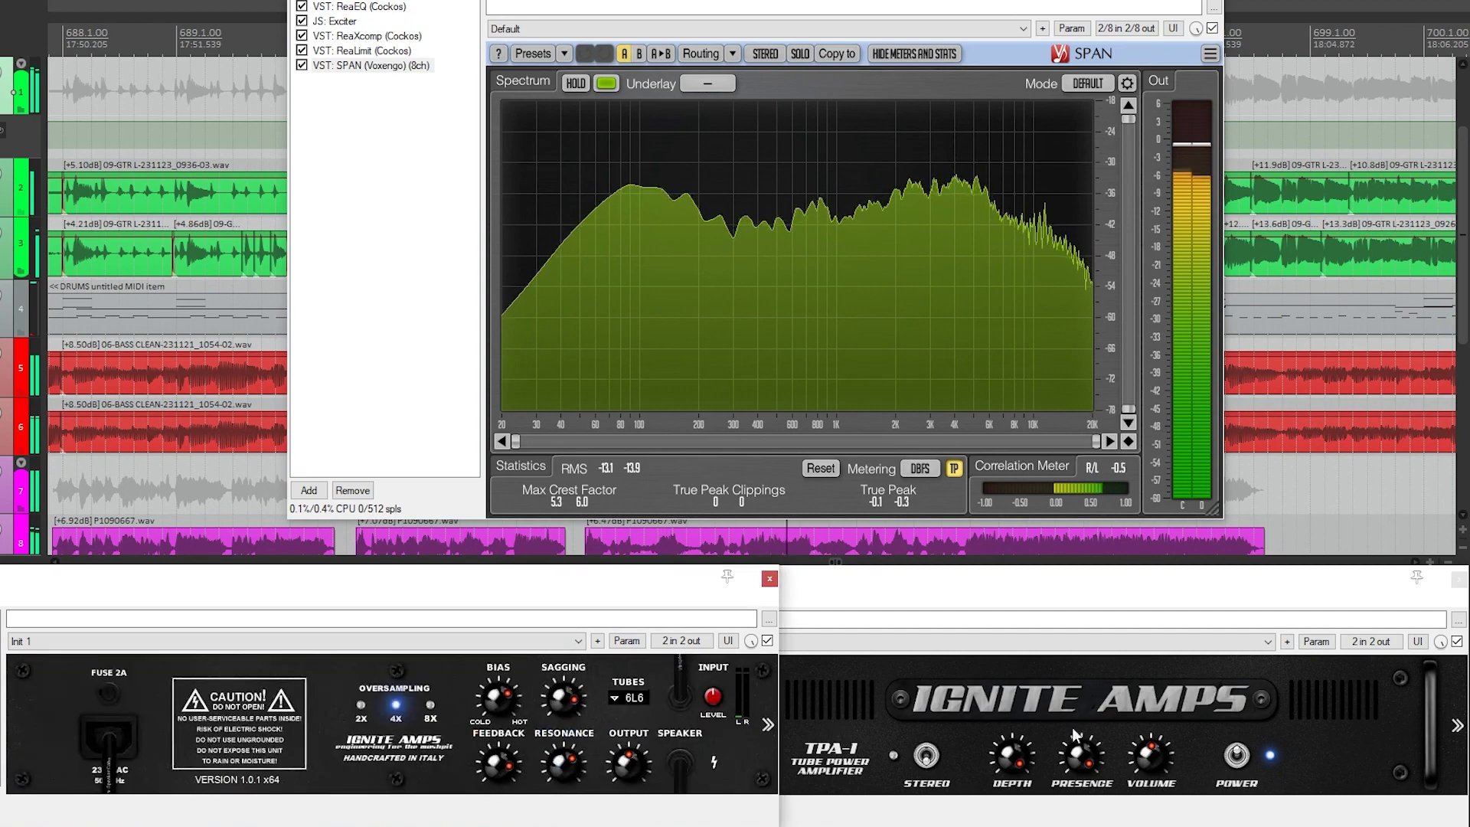
click(1456, 726)
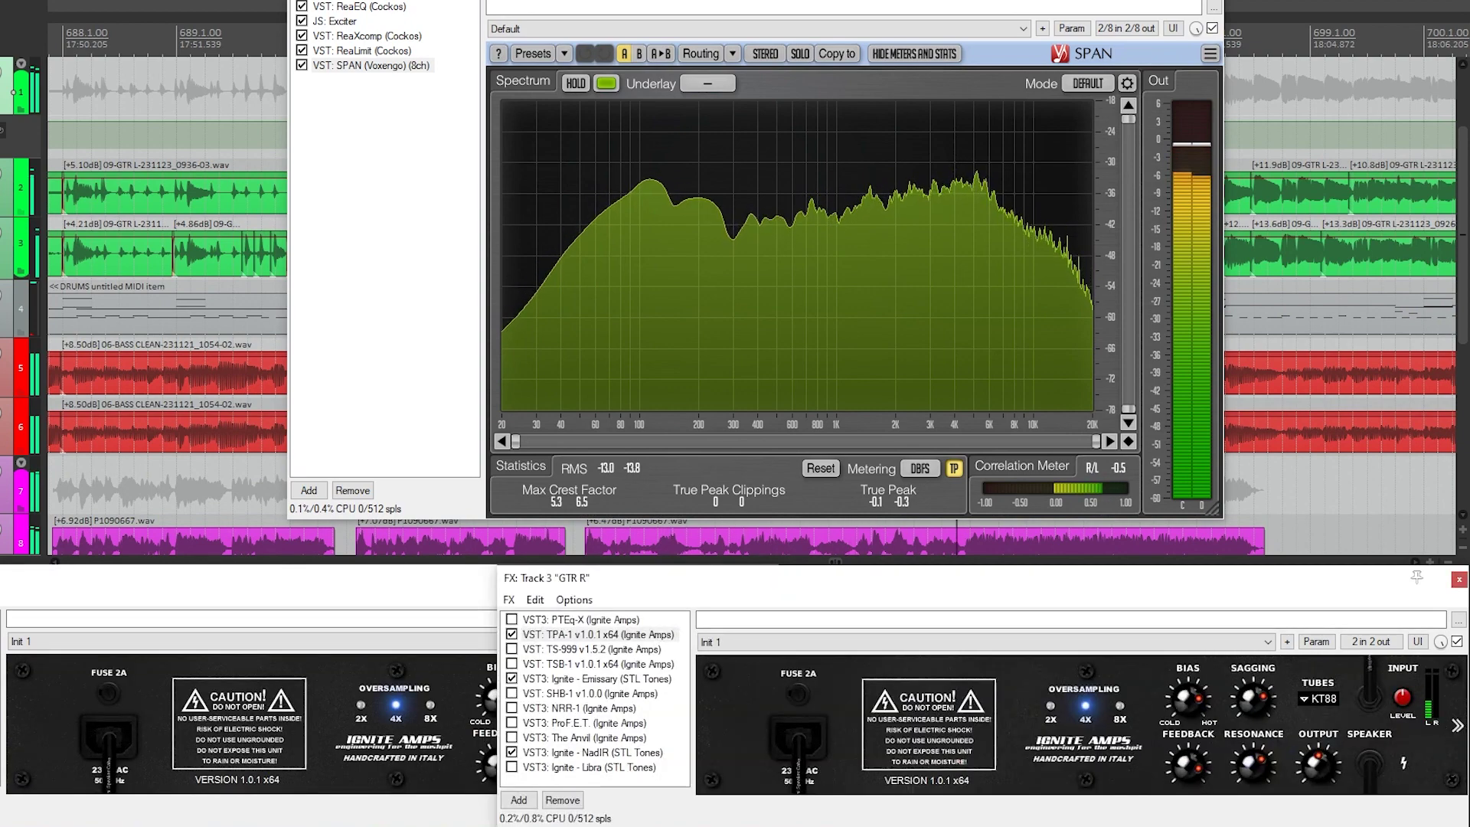
click(1324, 699)
click(1351, 736)
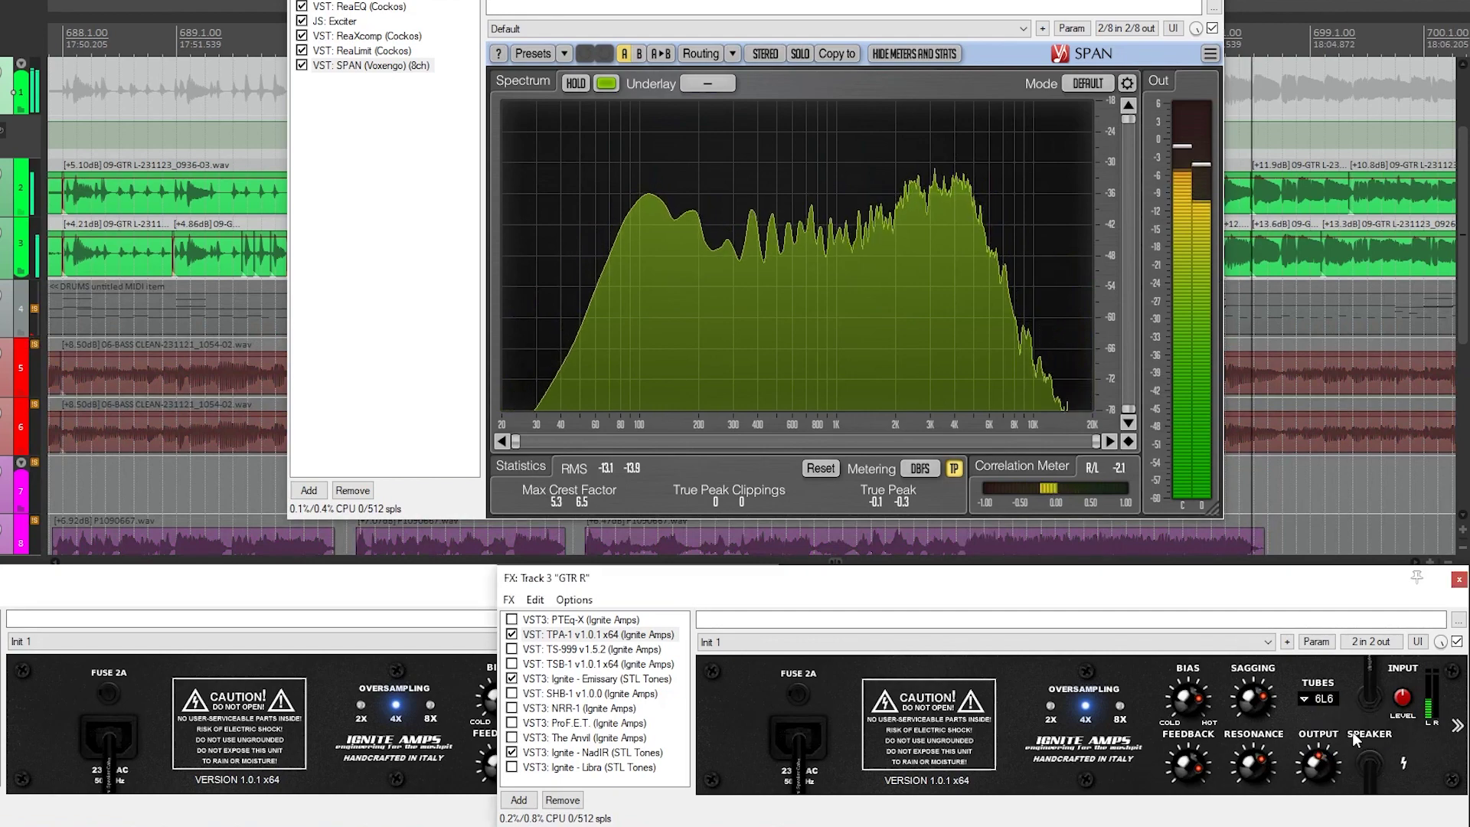
click(368, 585)
click(629, 698)
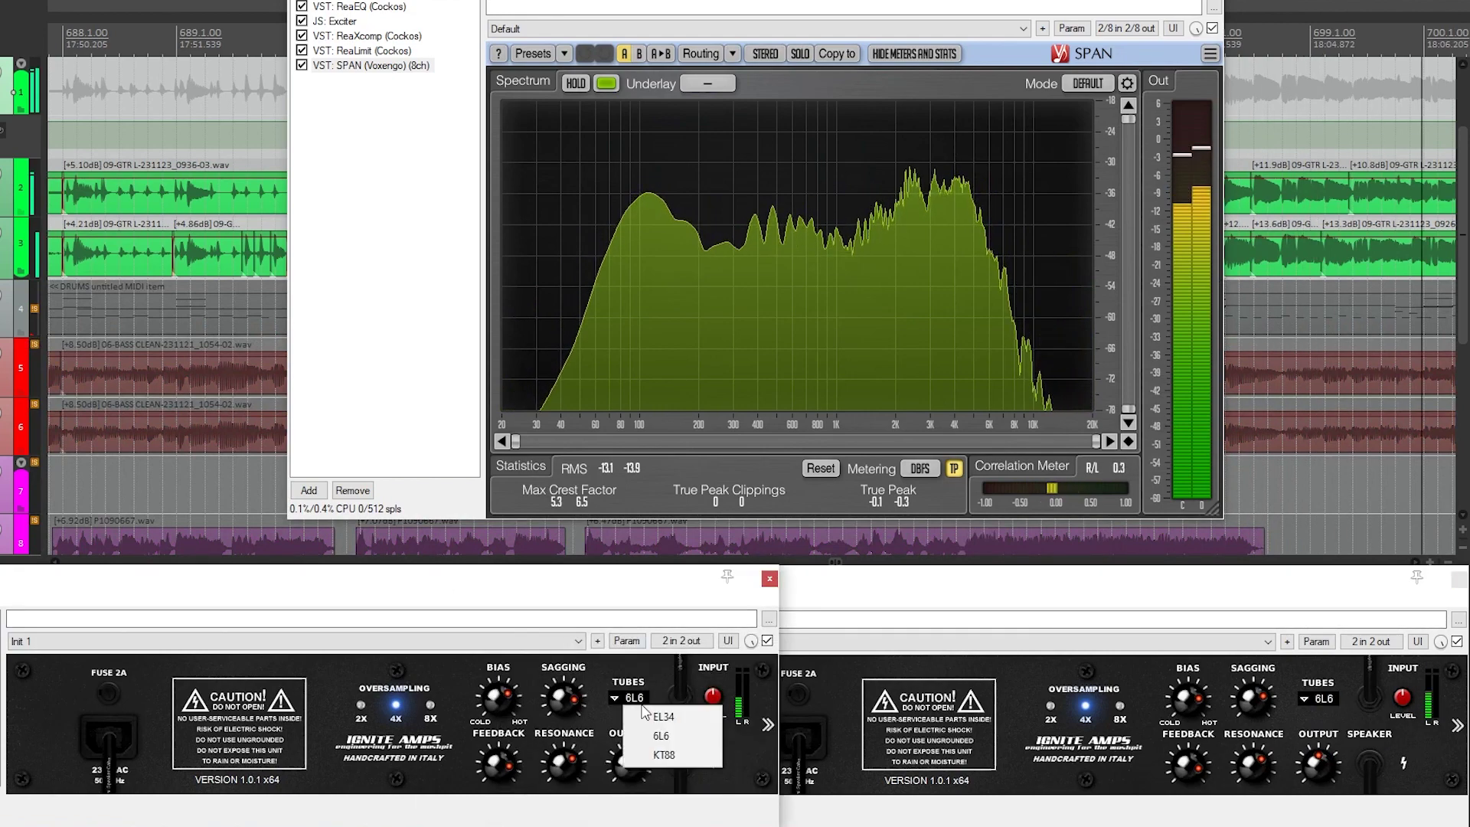
click(650, 754)
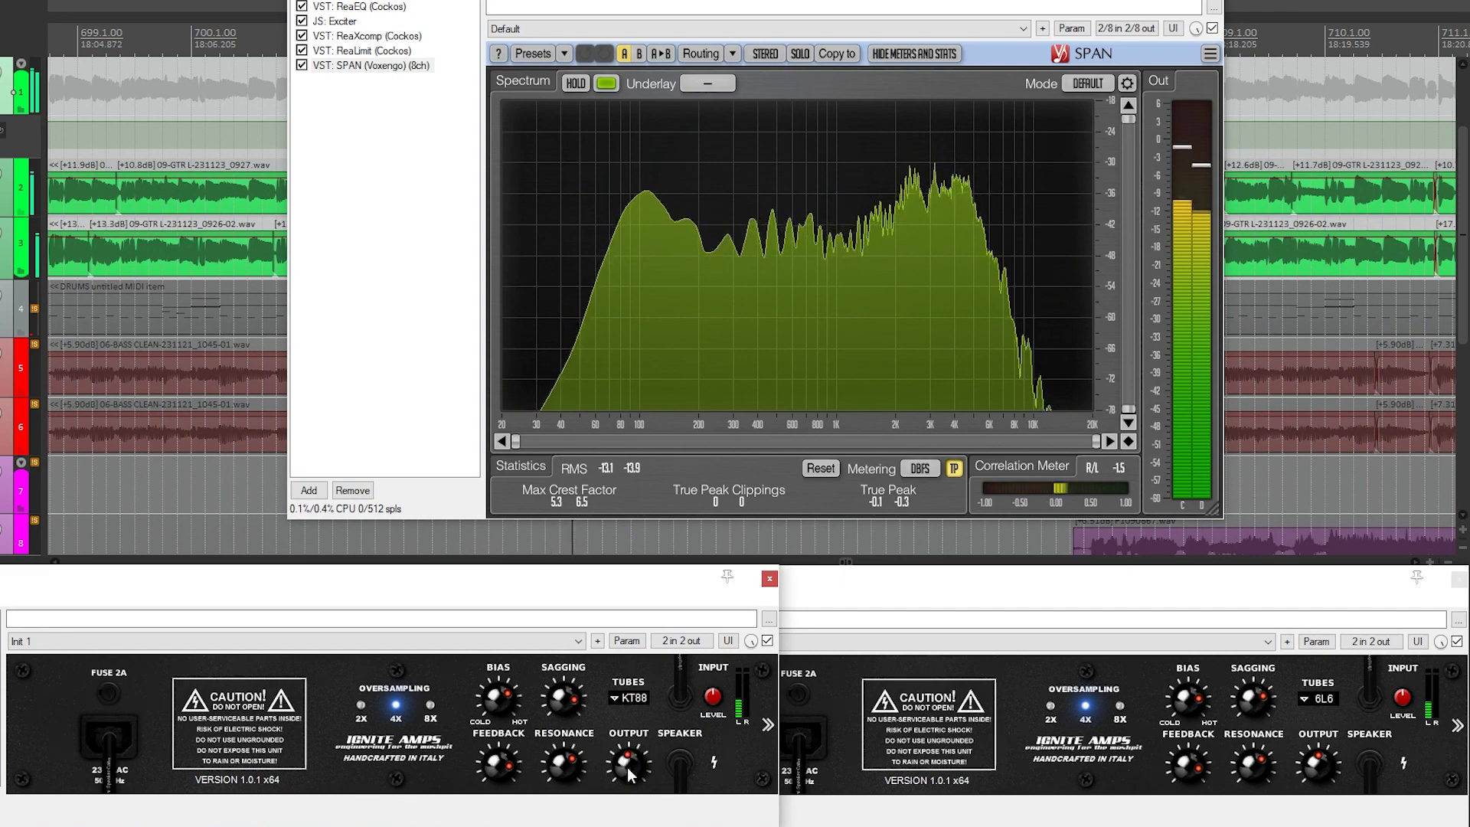
click(2, 91)
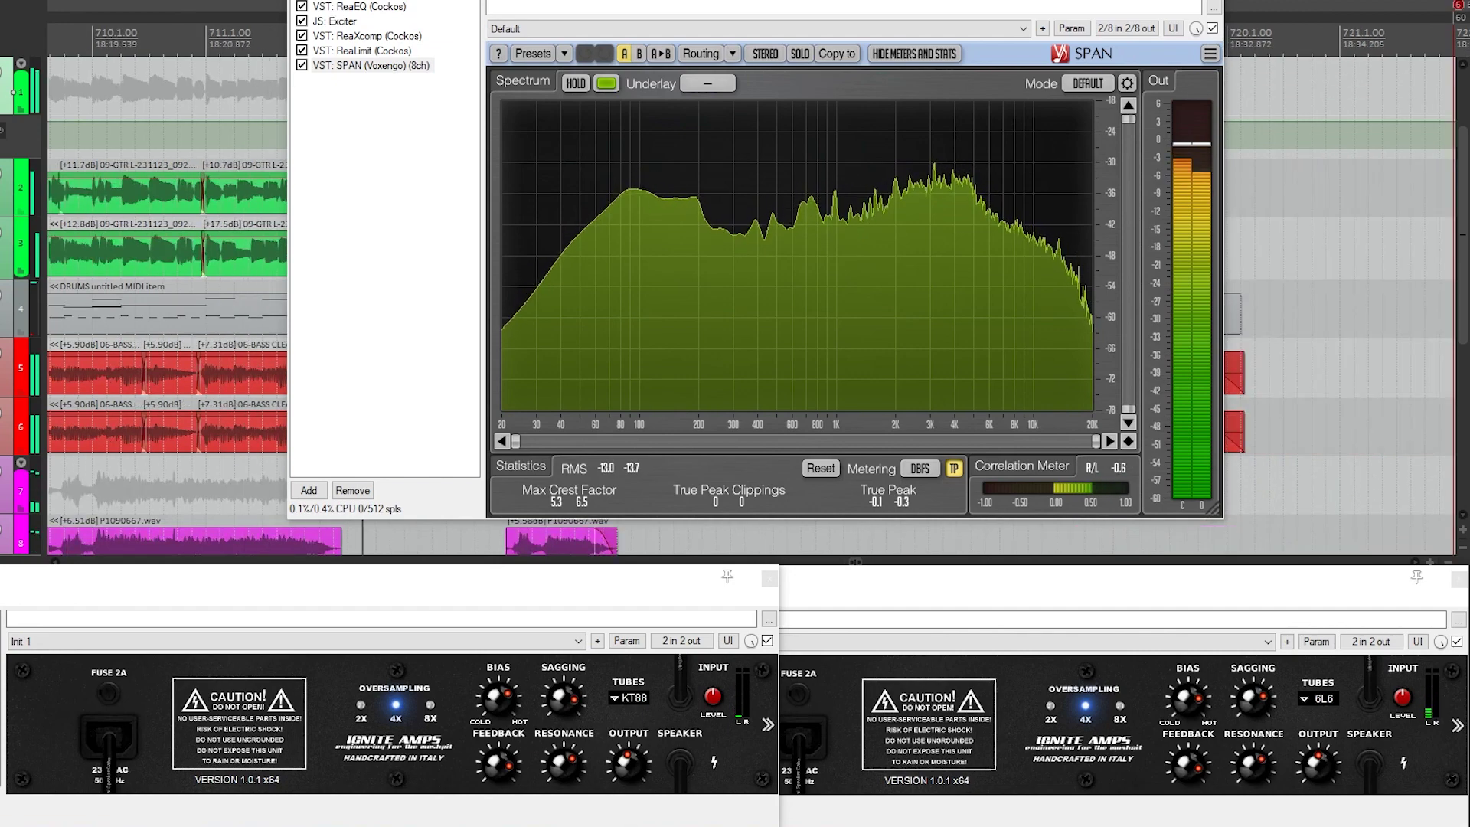
Bring up the TS-999 on both guitar tracks, with the rhythm bus soloed, and bypass both pedals.
key(F6)
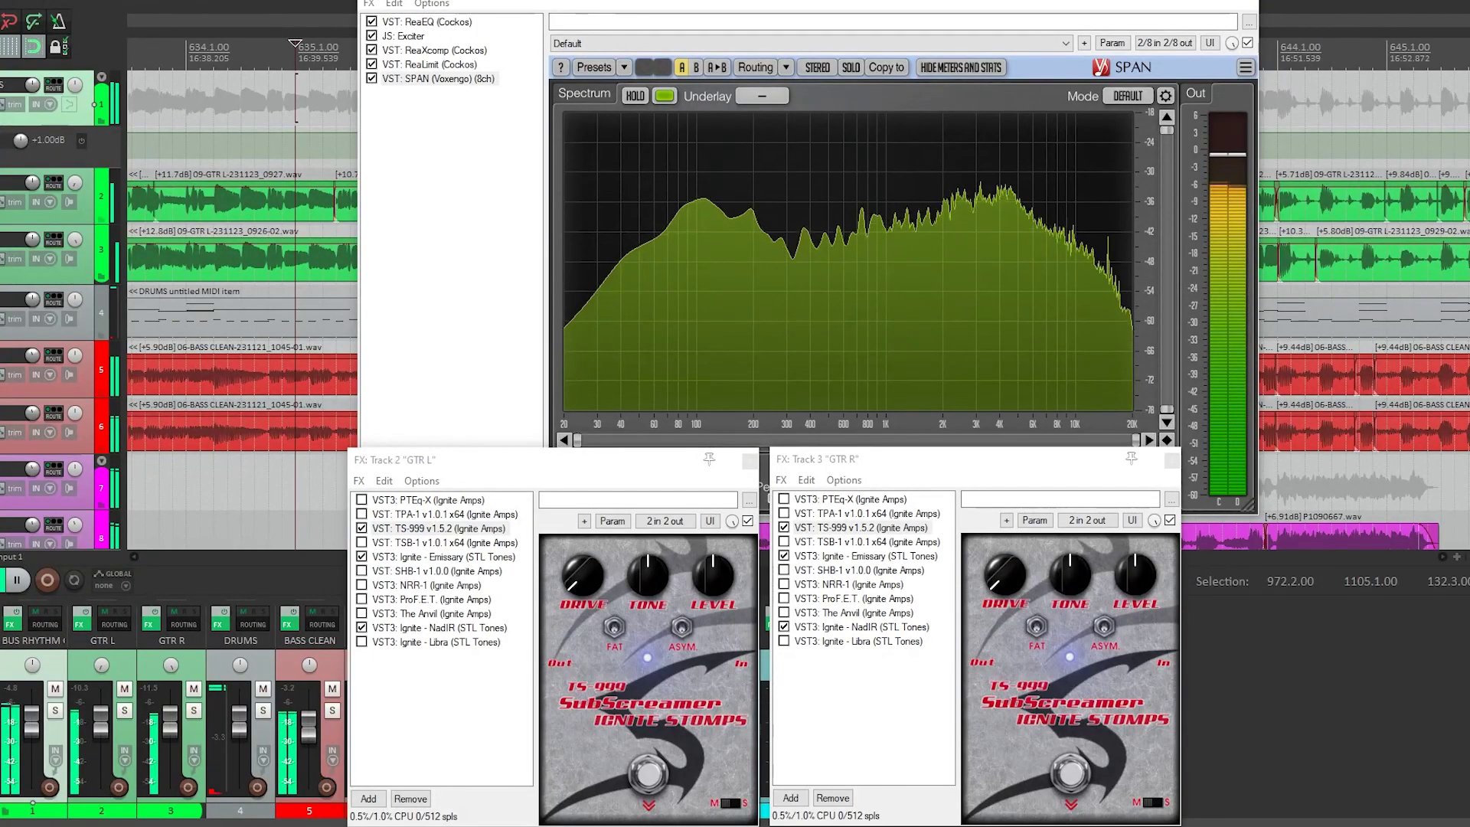
click(55, 711)
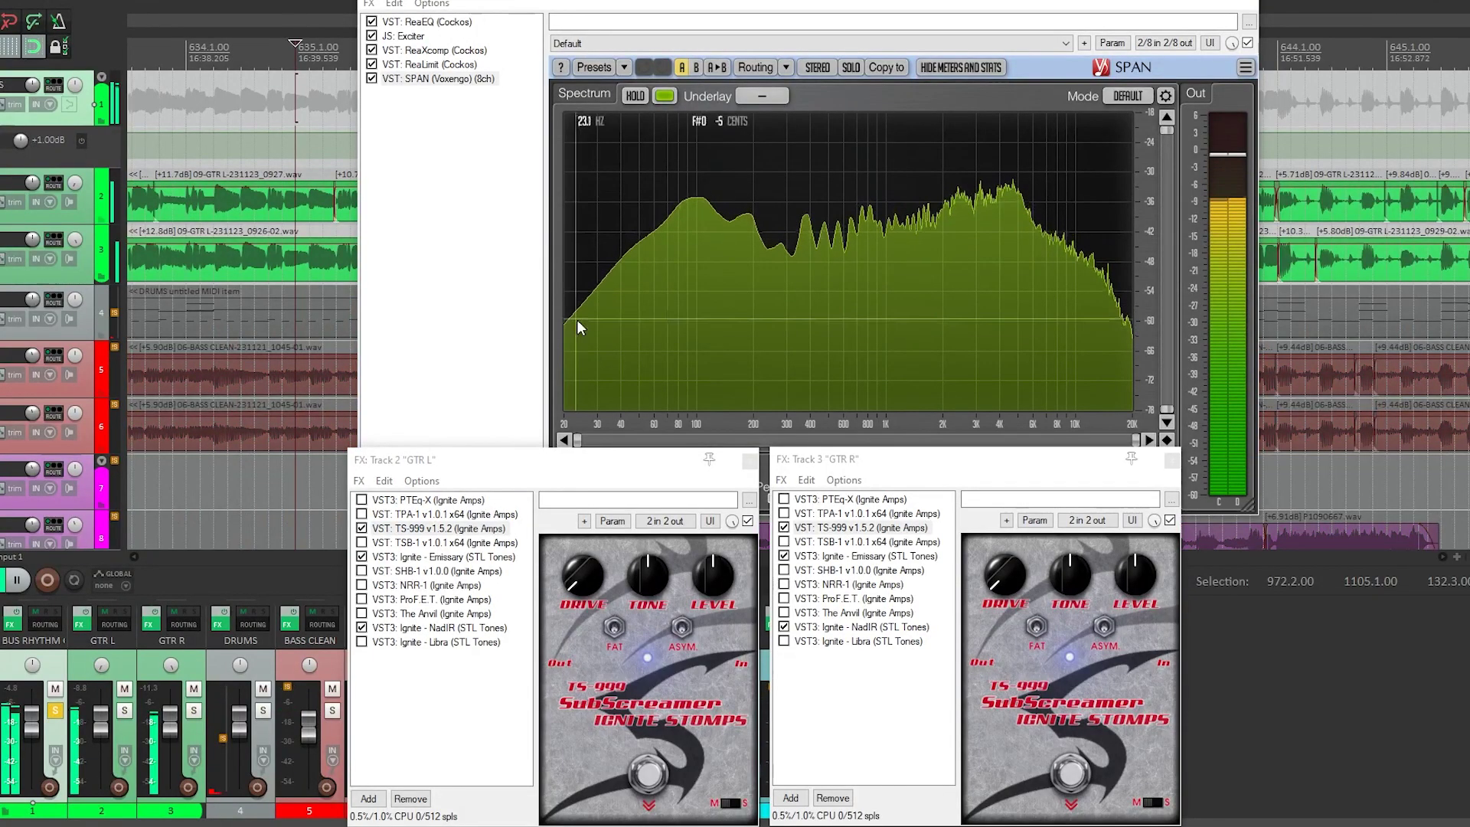
click(655, 760)
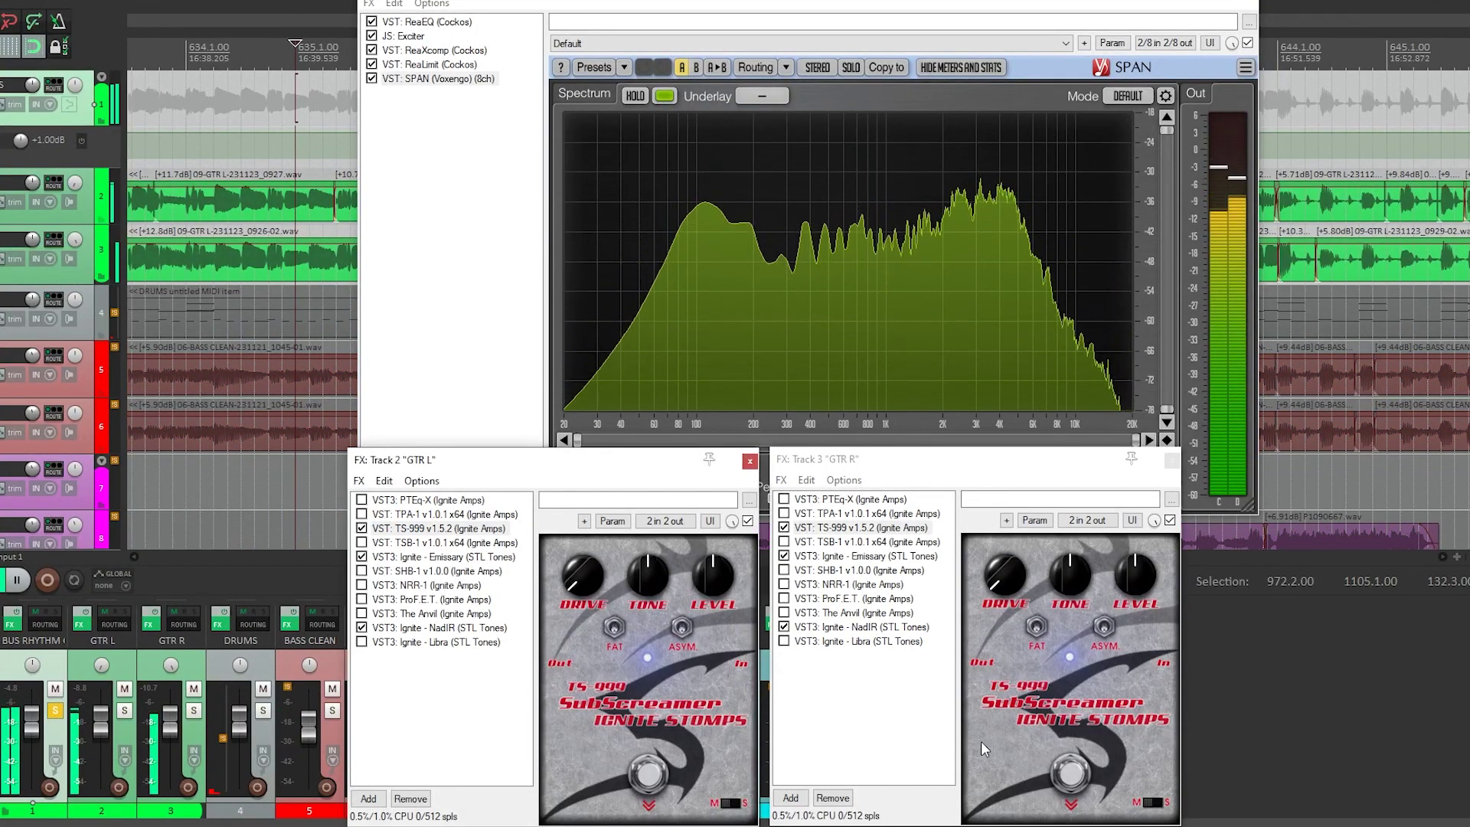
click(1070, 772)
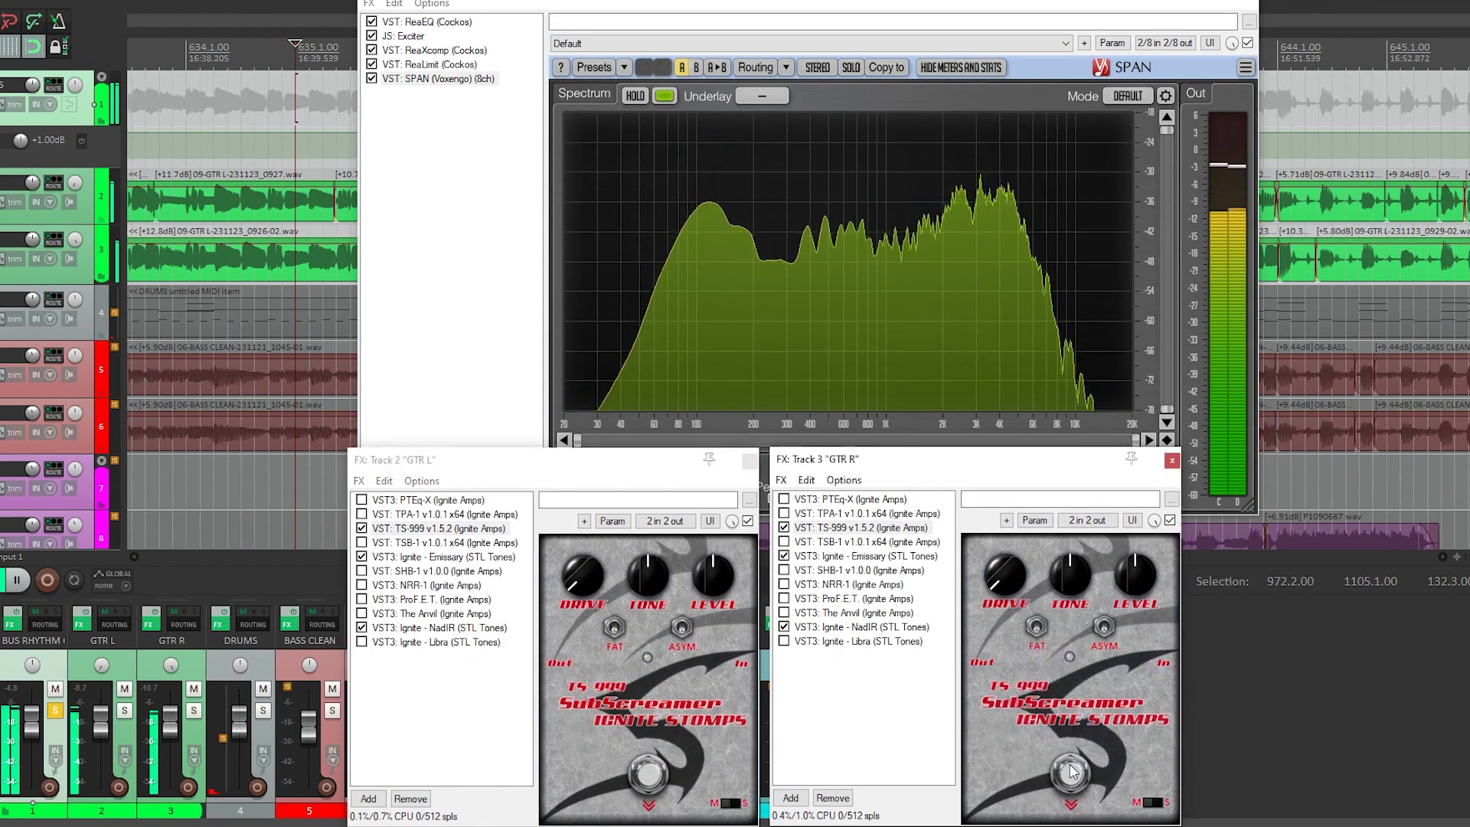
Examine the rear panel of GTR L's TS-999 and re-enable the pedals on both guitar tracks.
click(646, 810)
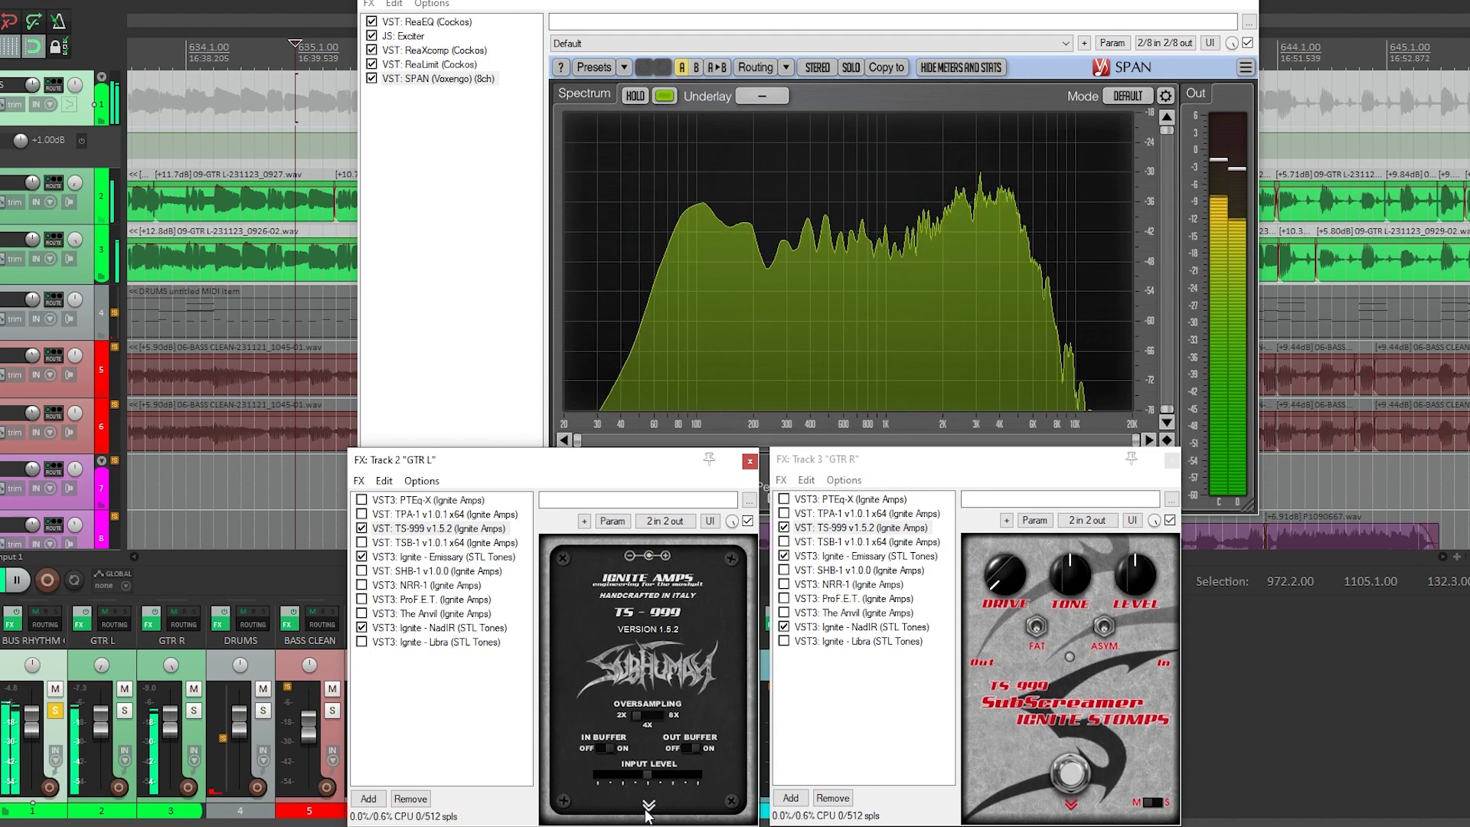
click(648, 811)
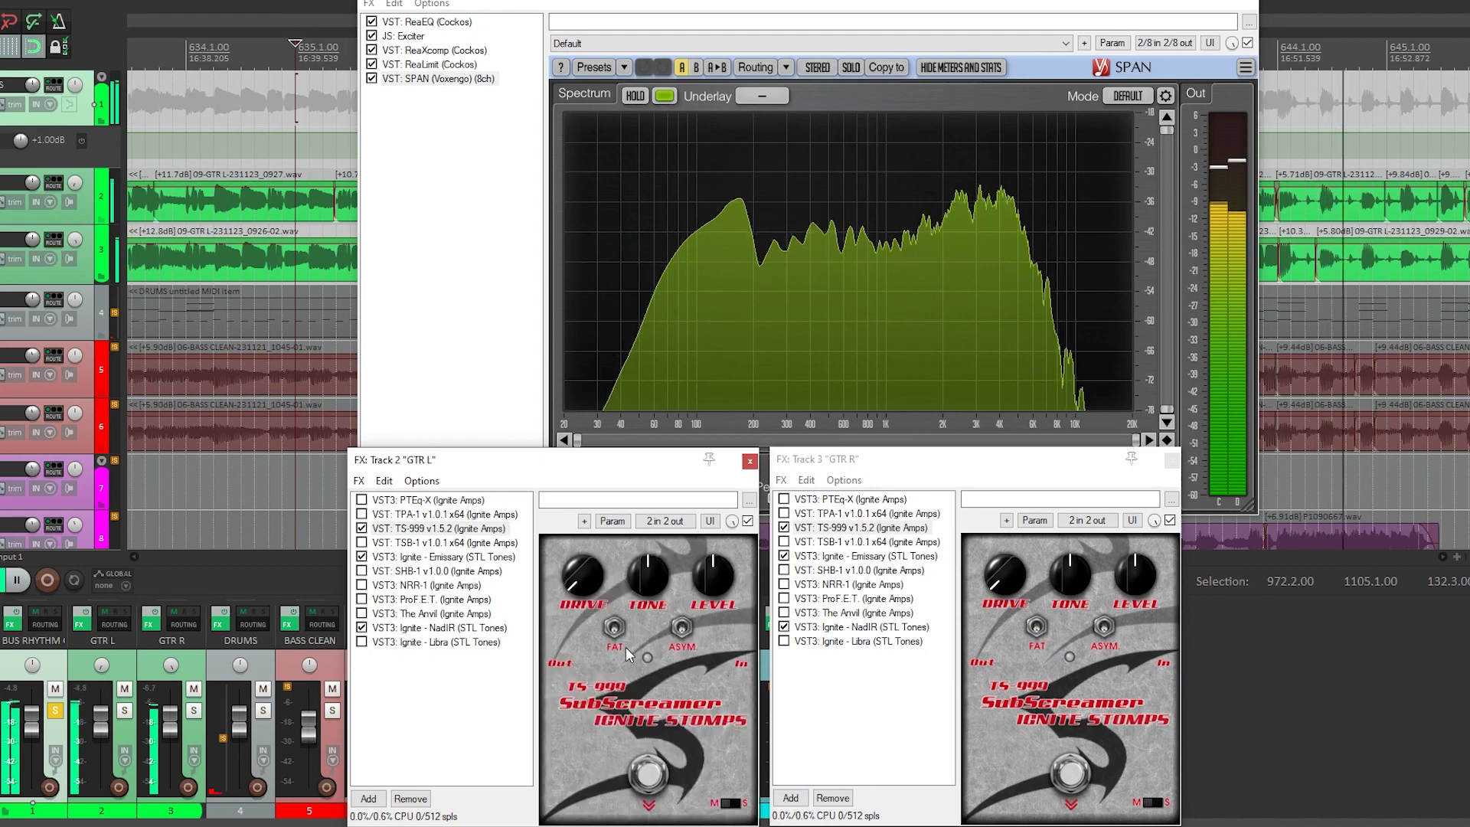
click(649, 774)
click(1070, 657)
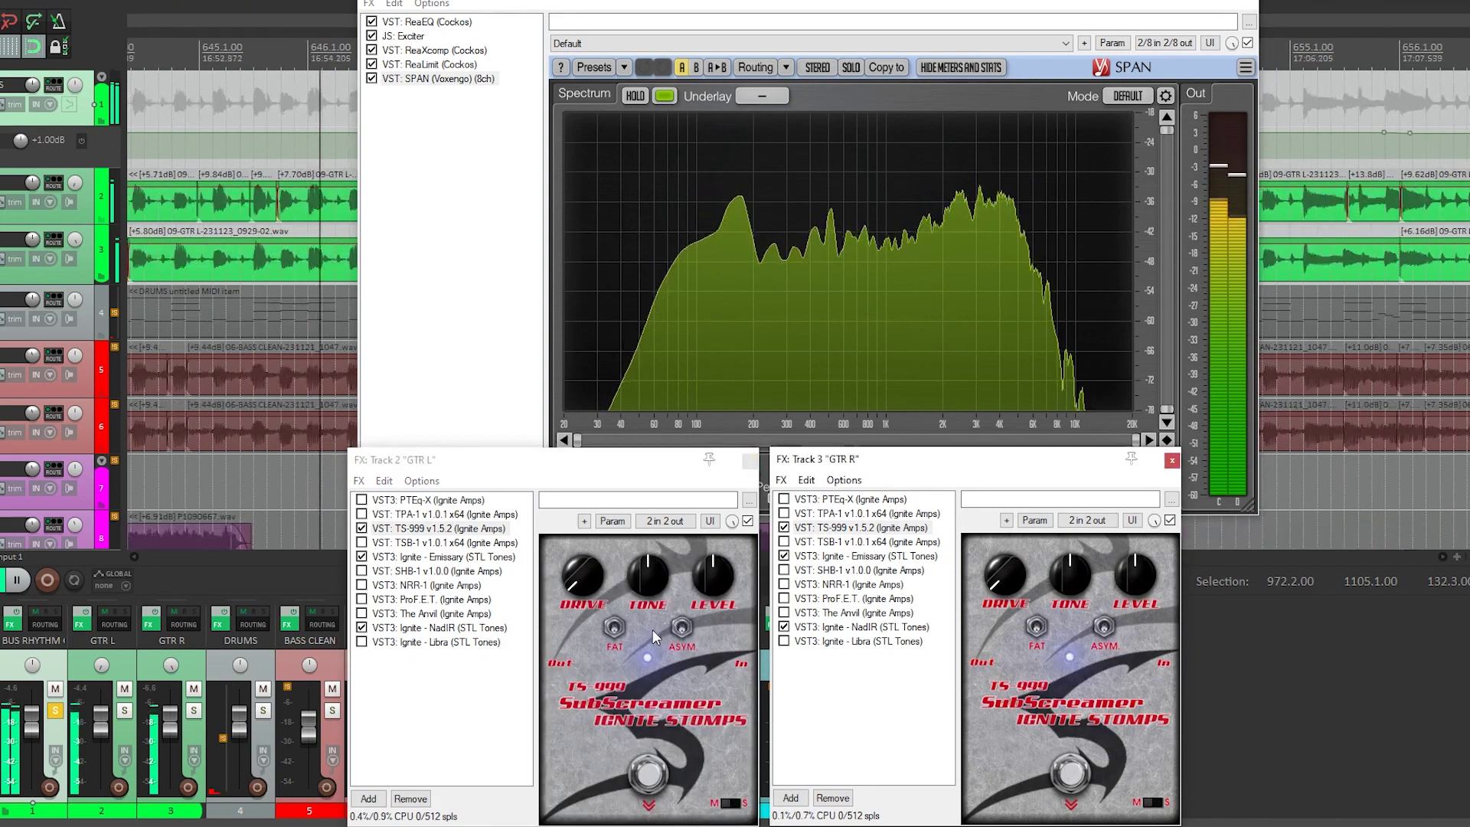
Raise the TS-999 Drive on both guitar tracks and turn Tone and Level up to maximum on both.
drag(580, 575, 588, 461)
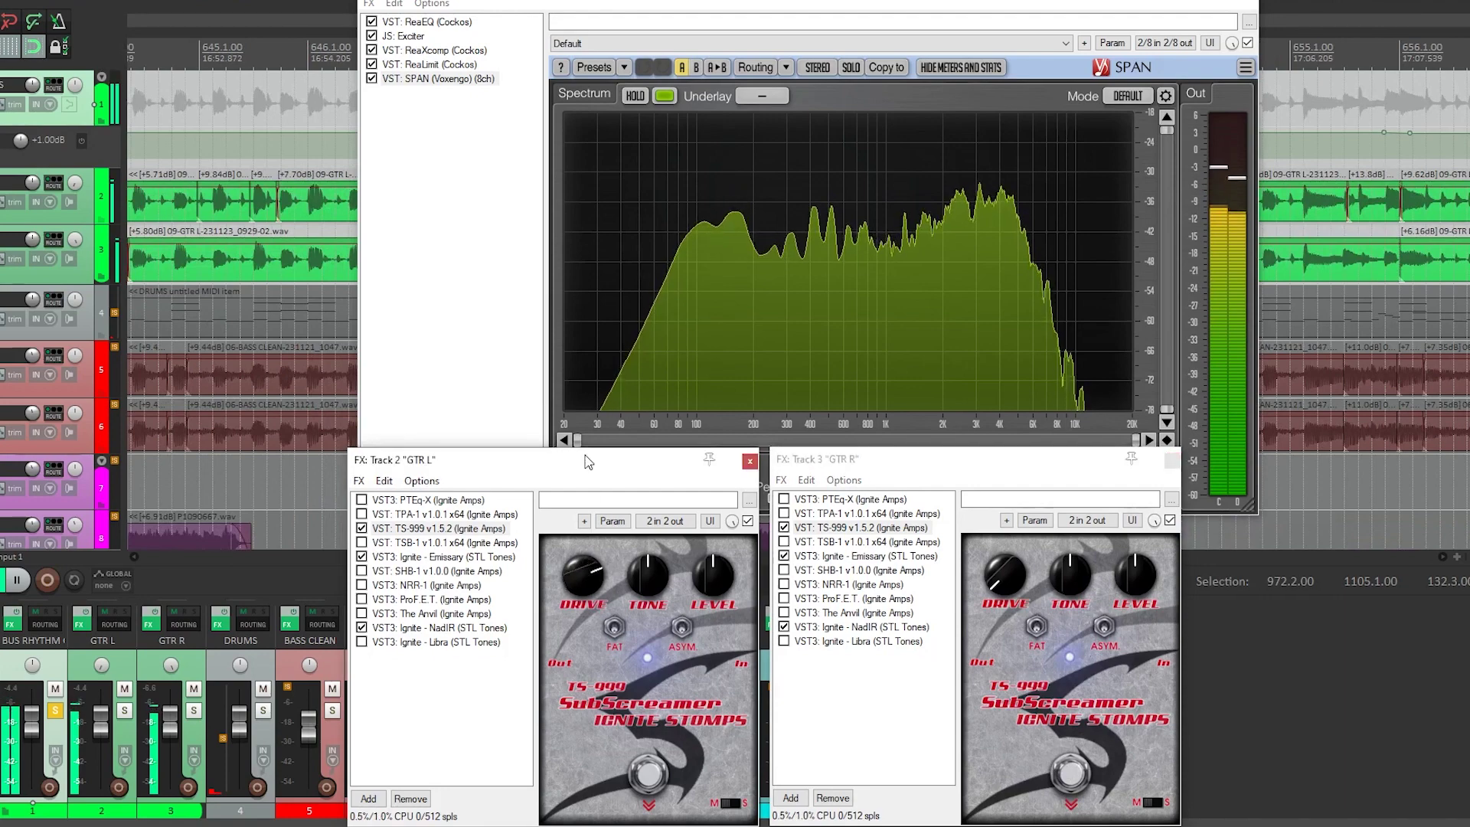
drag(975, 600, 1008, 467)
drag(651, 580, 654, 404)
drag(1075, 581, 1078, 475)
drag(714, 588, 718, 468)
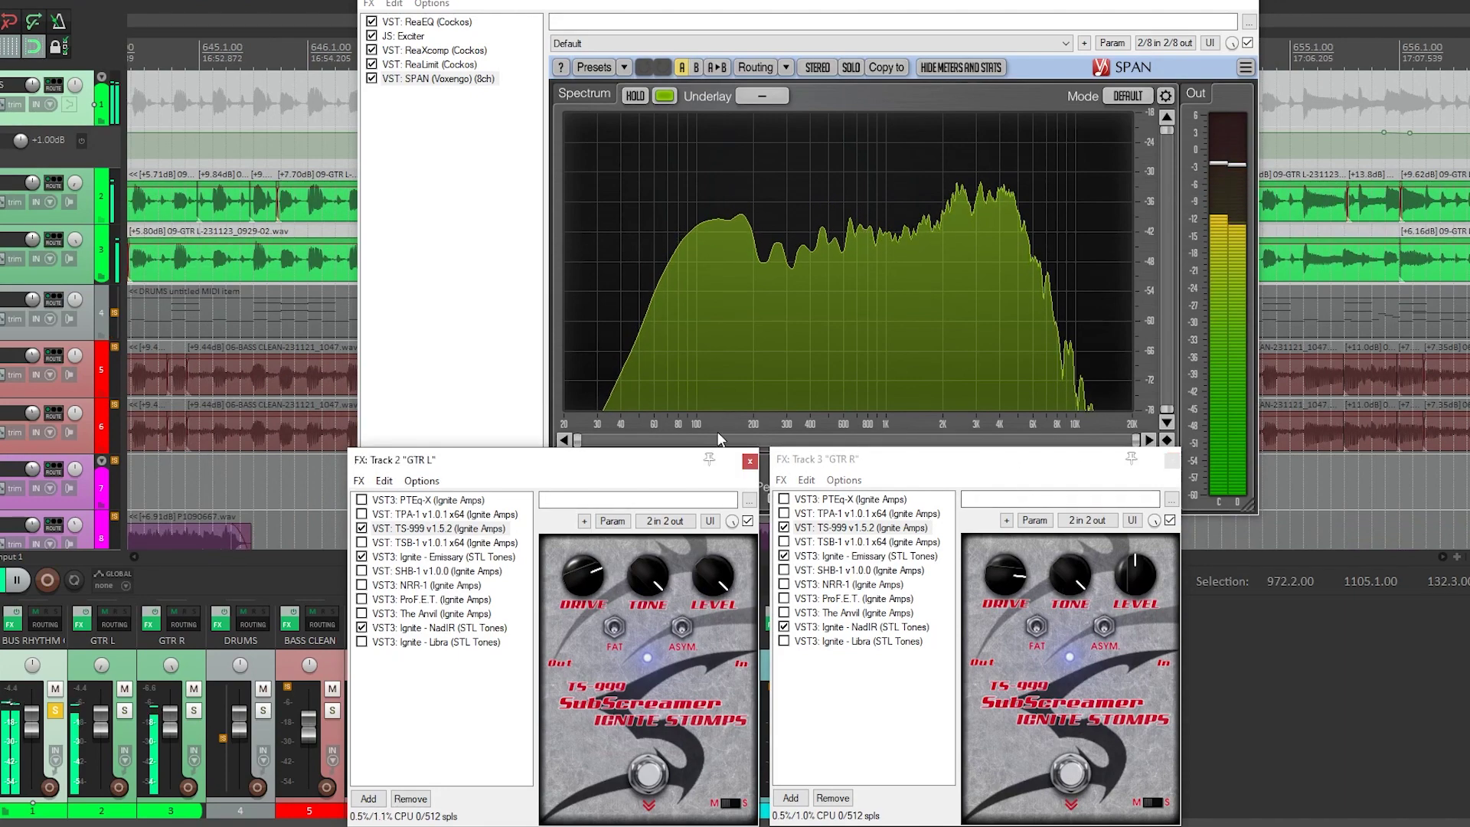
drag(1112, 575, 1117, 505)
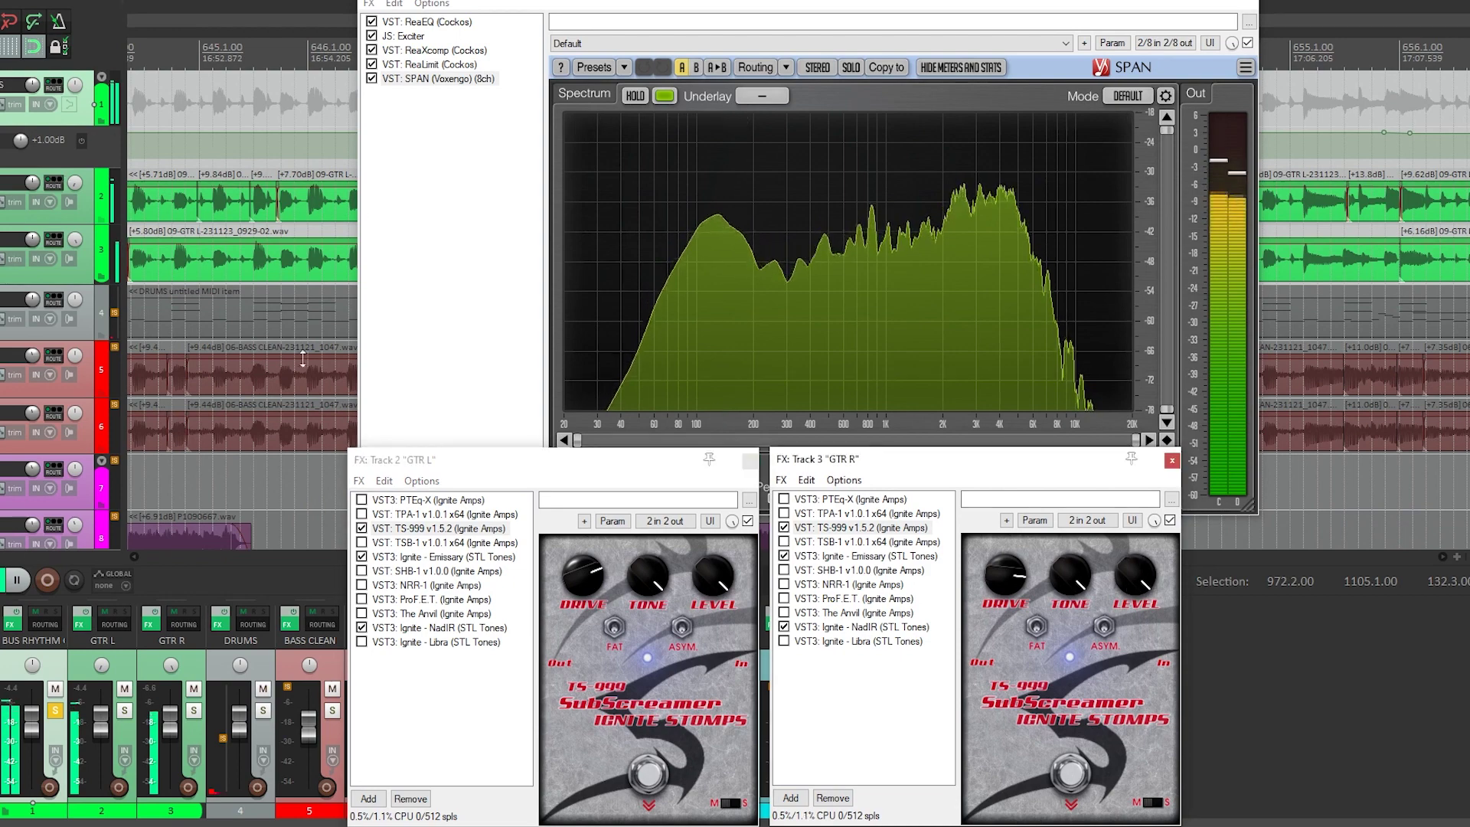
Turn the TS-999 Drive down to minimum on both guitar tracks and toggle their FAT and ASYM switches.
drag(612, 612, 572, 742)
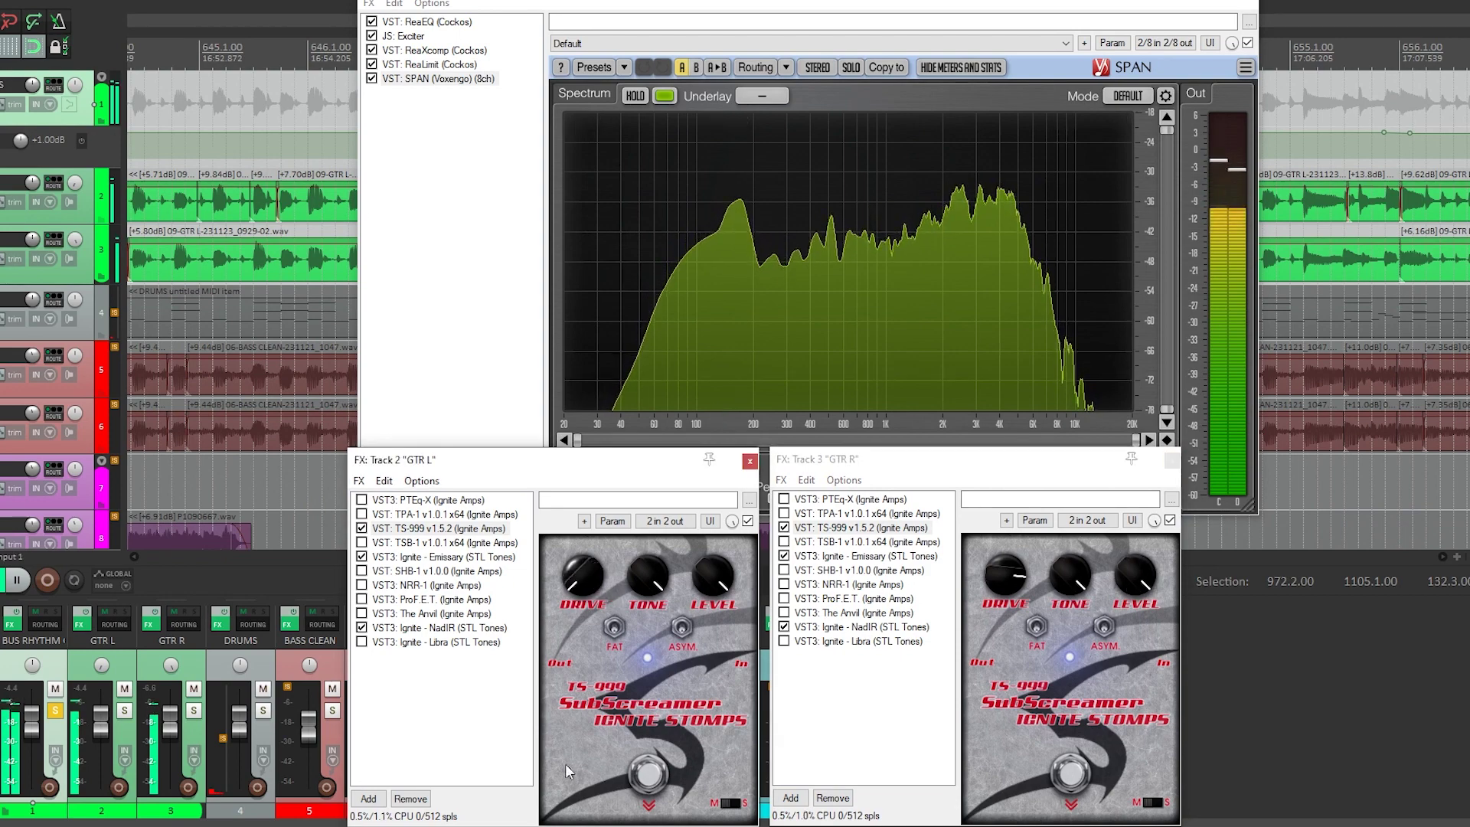
drag(995, 602, 992, 728)
click(614, 628)
click(680, 629)
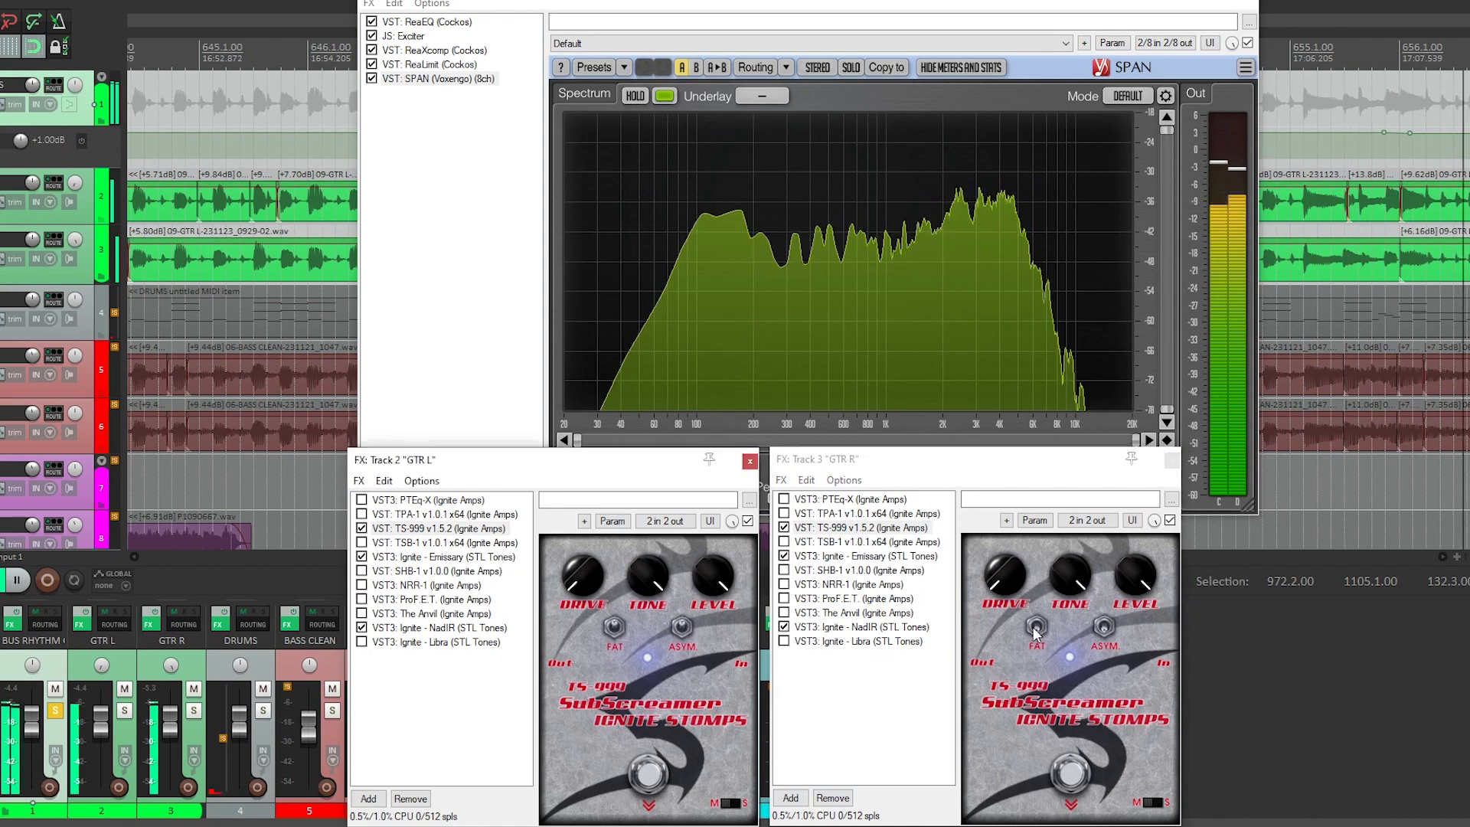
click(1105, 628)
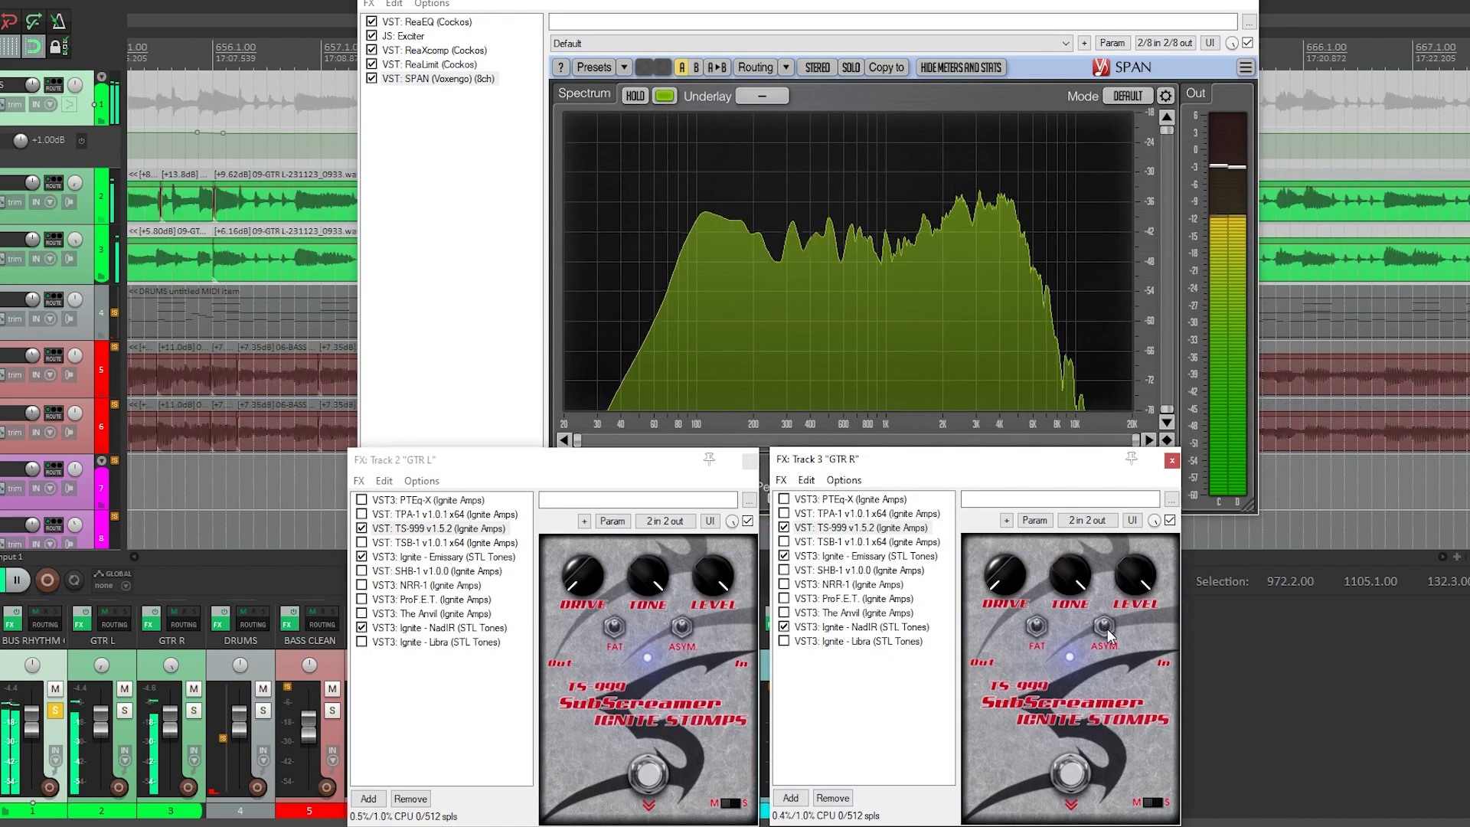
Compare the soloed guitars with the full mix by unsoloing and re-soloing the rhythm bus, and toggle GTR L's ASYM switch.
click(0, 105)
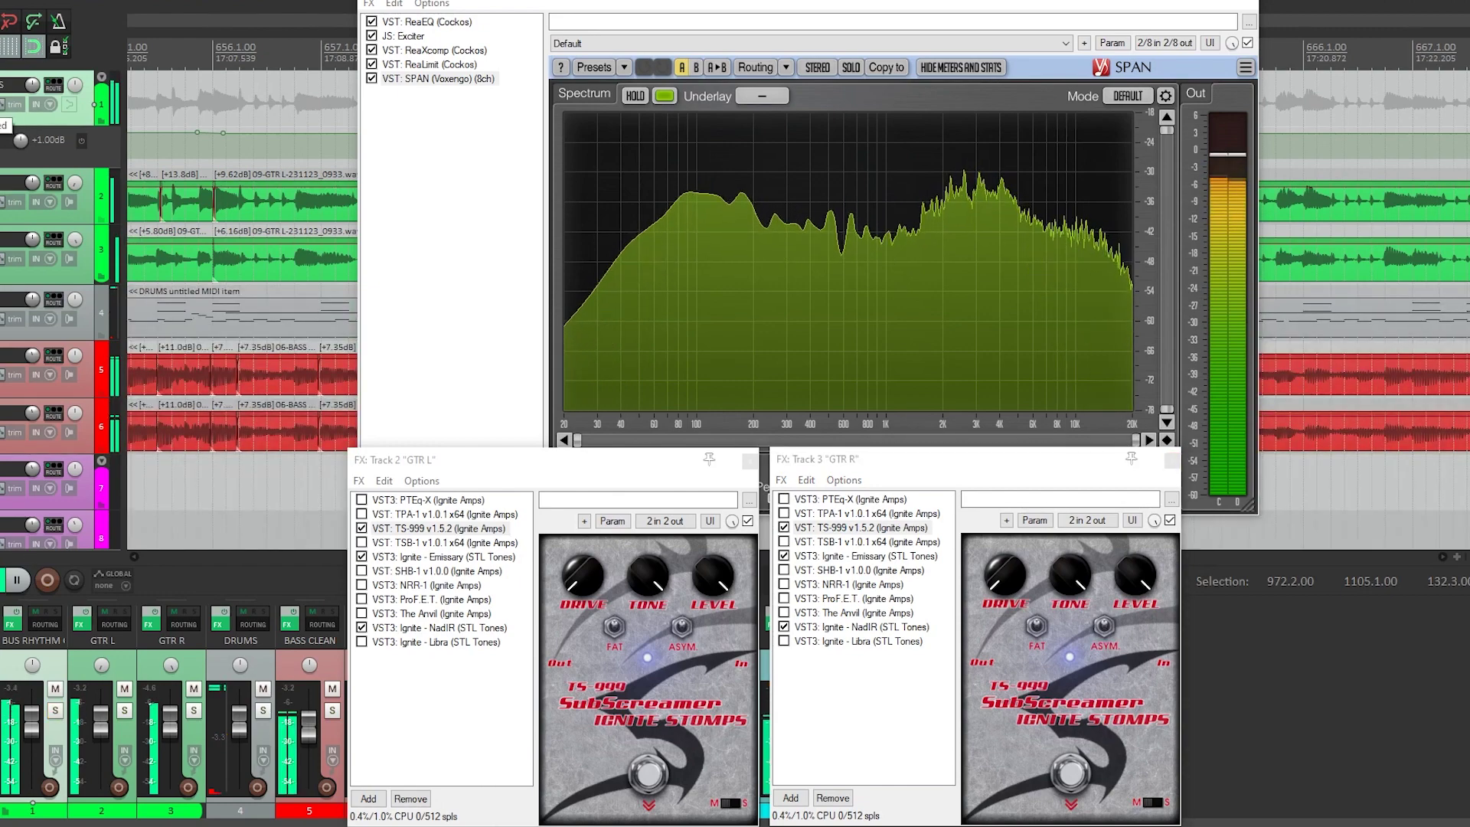
click(2, 113)
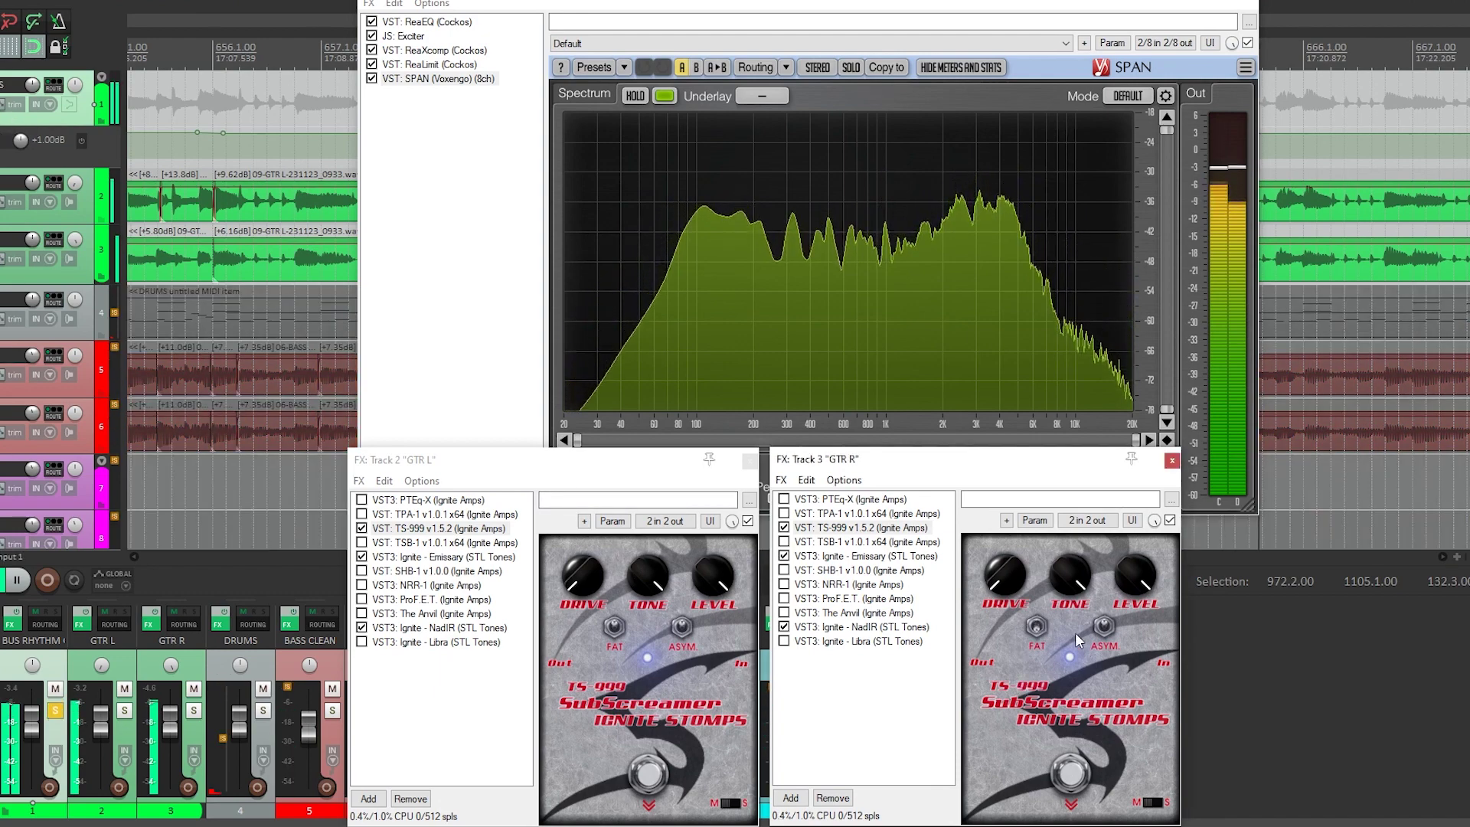
click(684, 628)
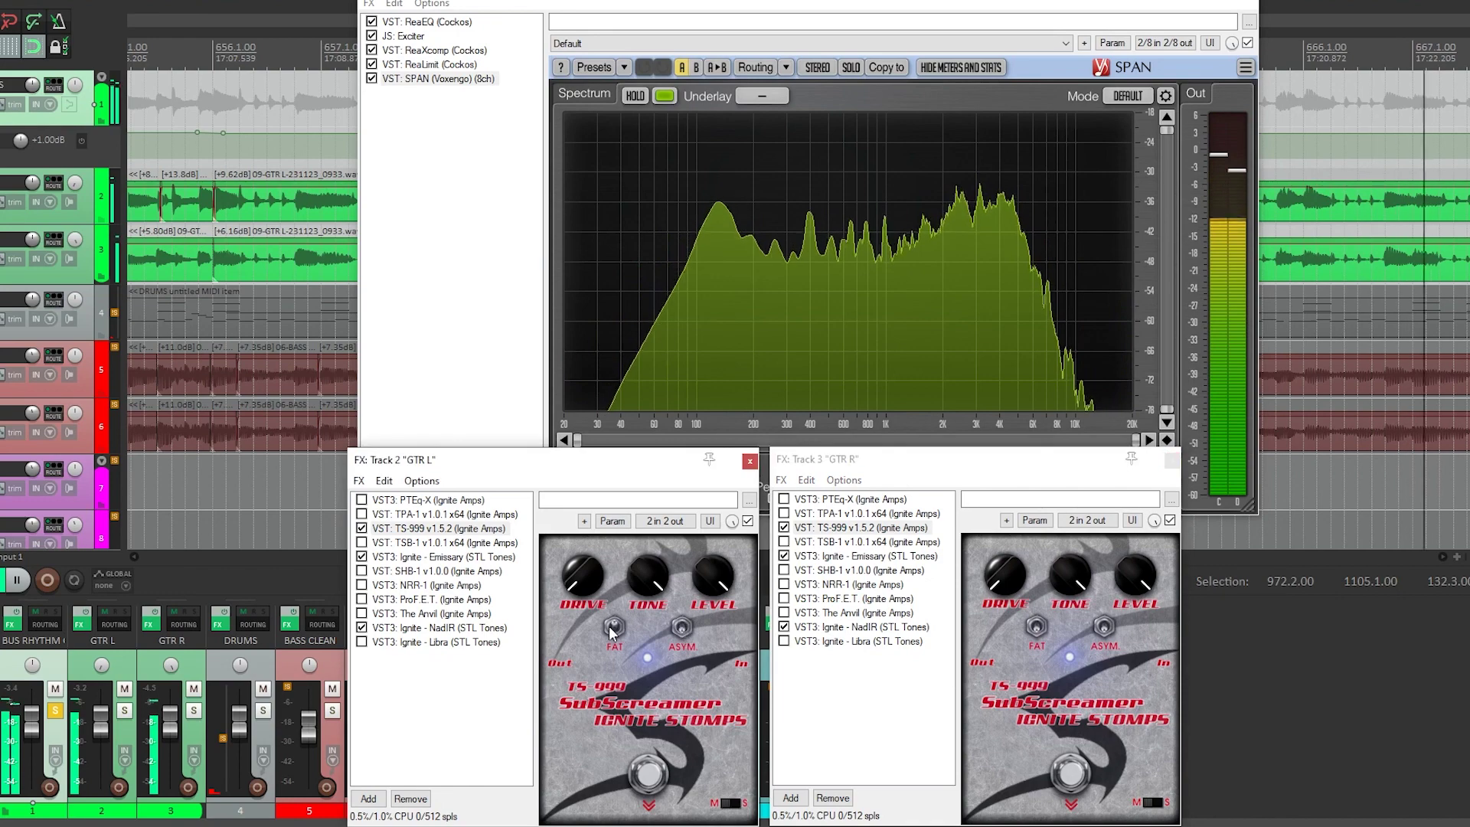
Turn the TS-999 Tone down on both guitar tracks, briefly unsoloing the rhythm bus to hear it in the full mix.
drag(577, 542, 646, 613)
drag(580, 650, 541, 792)
drag(643, 585, 618, 538)
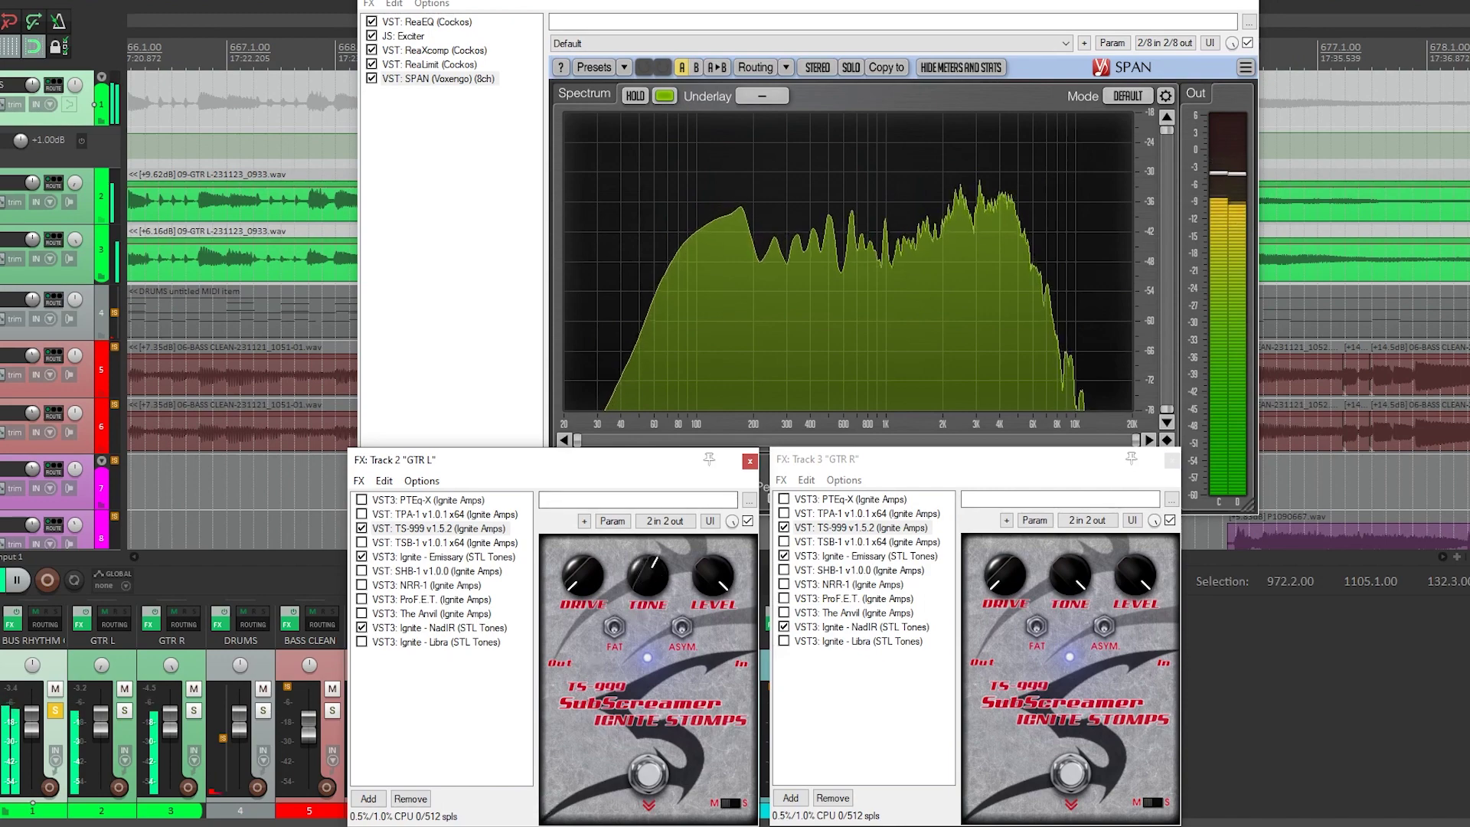
click(54, 710)
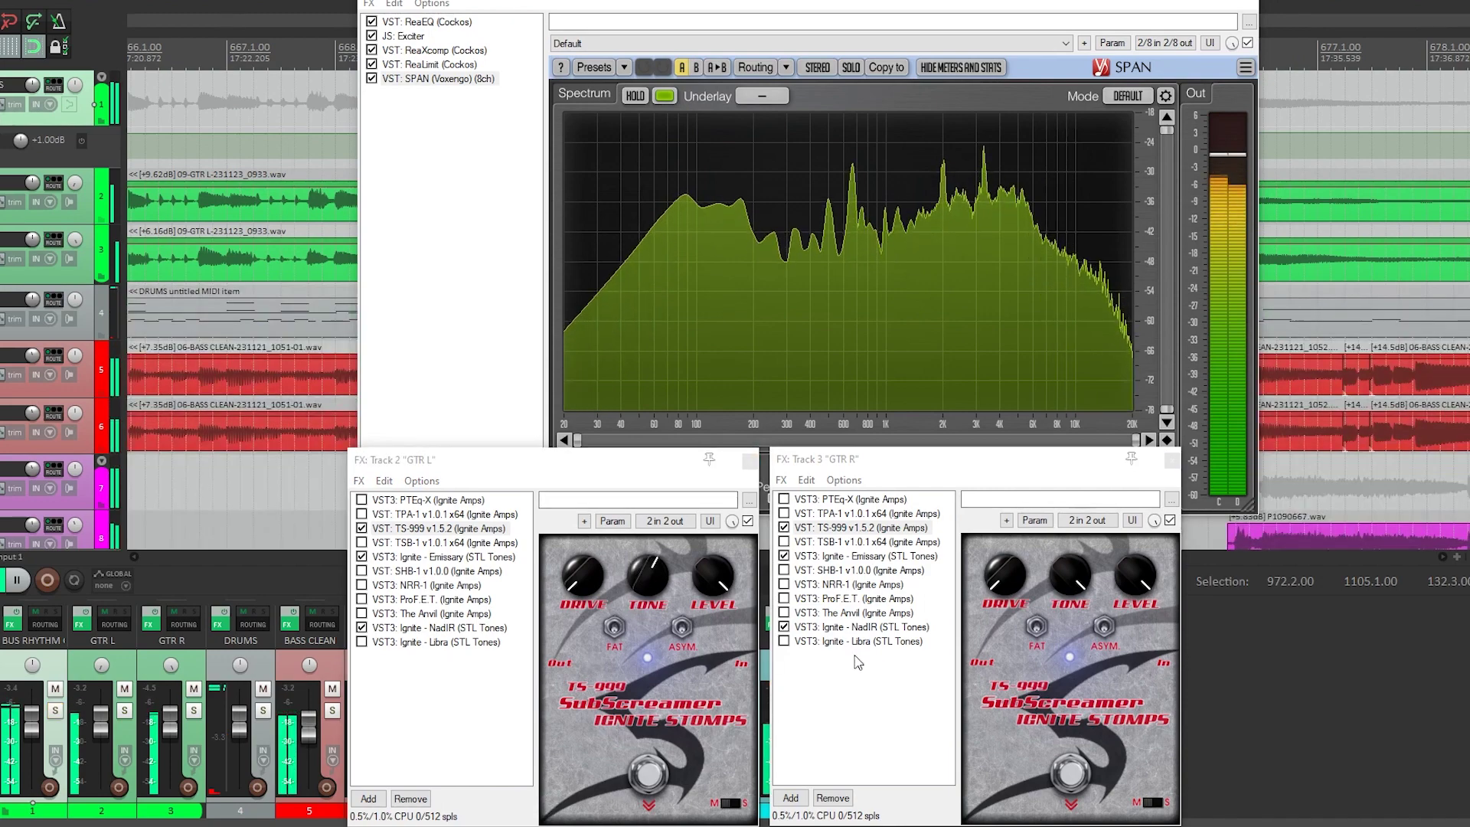
click(1077, 576)
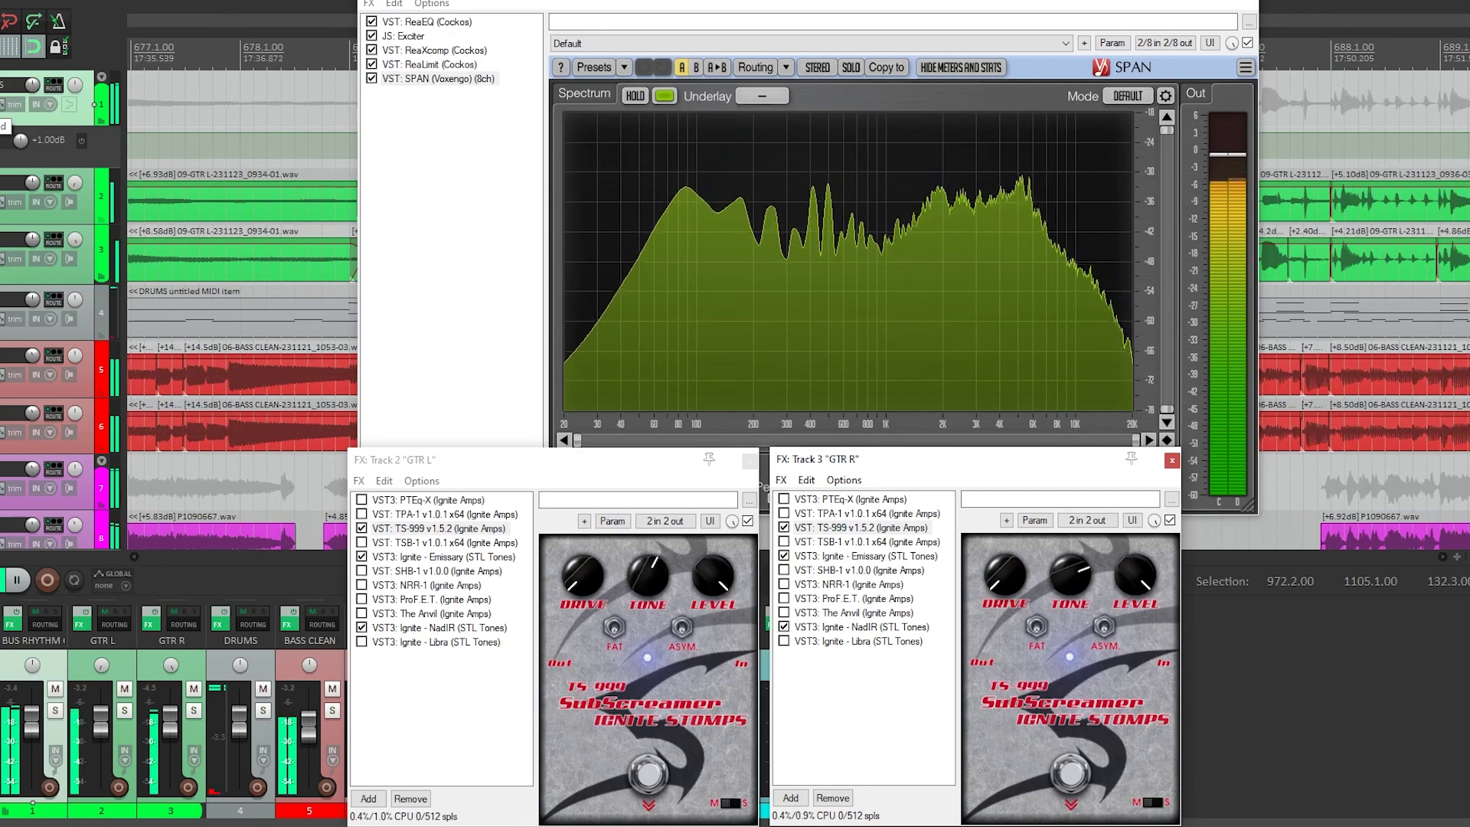
click(1, 106)
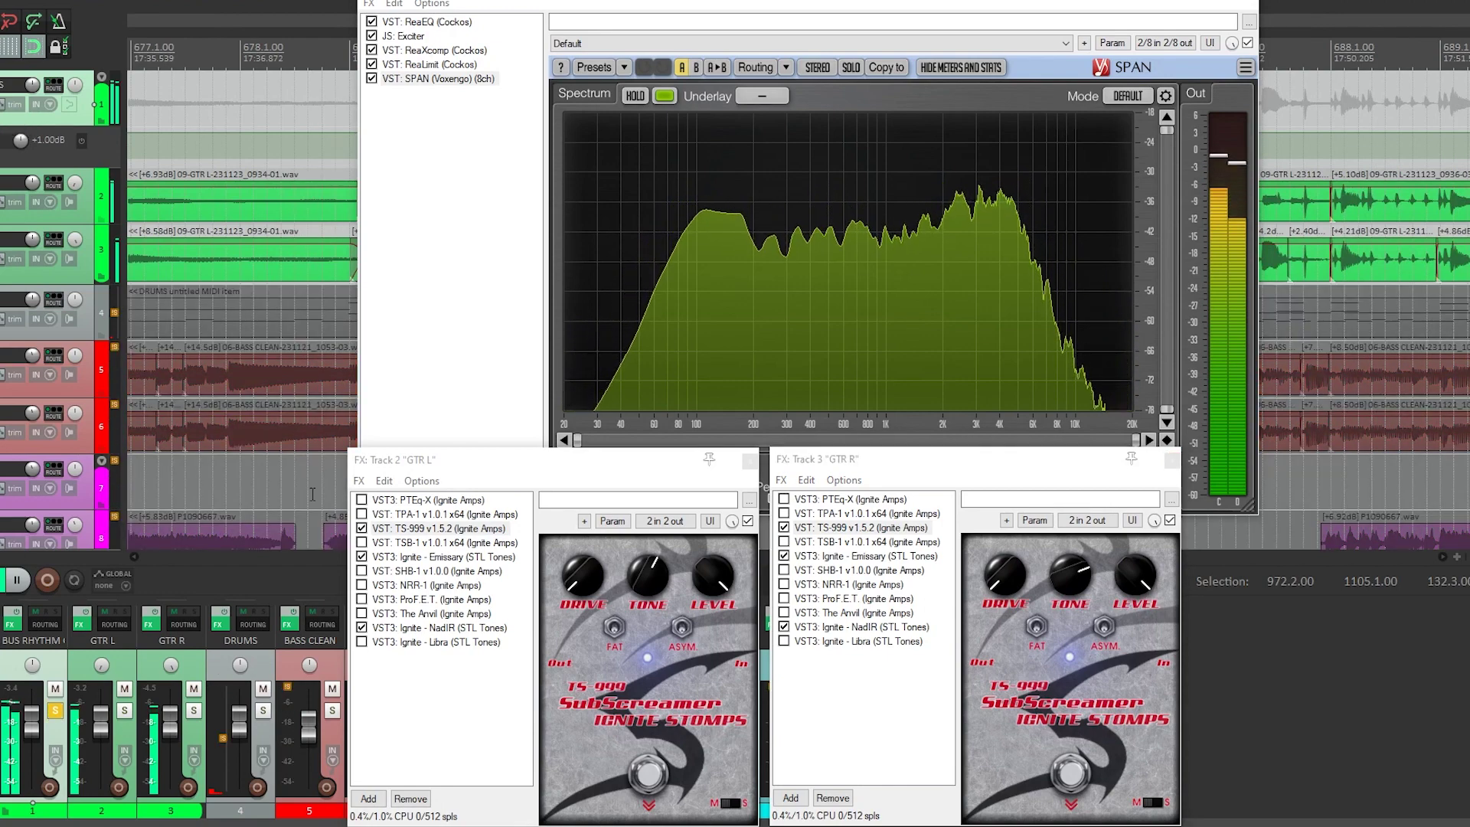
Bypass the TS-999 plugin on both guitar tracks and re-enable it to compare the sound.
click(362, 528)
click(784, 527)
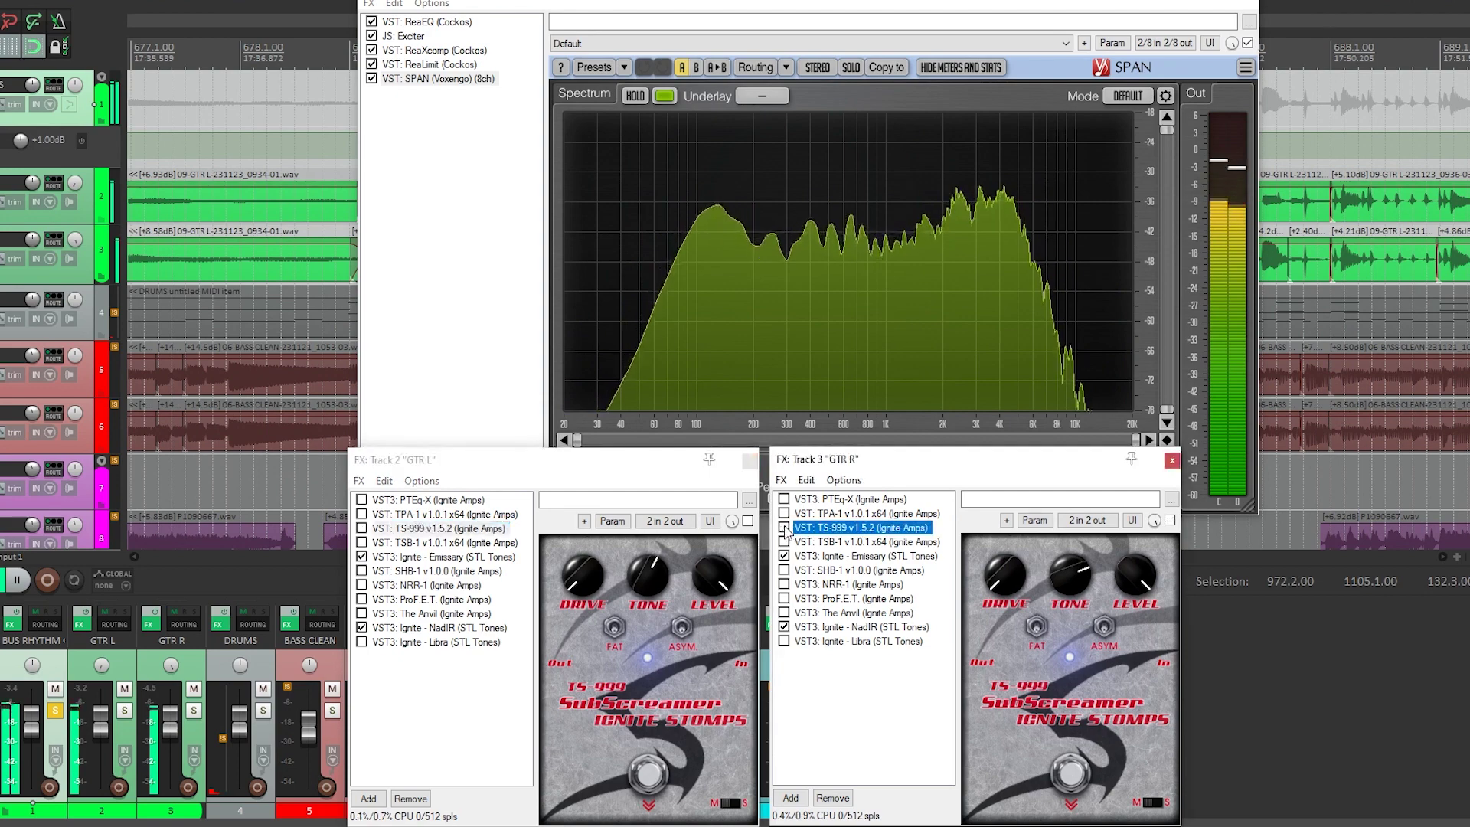
click(784, 527)
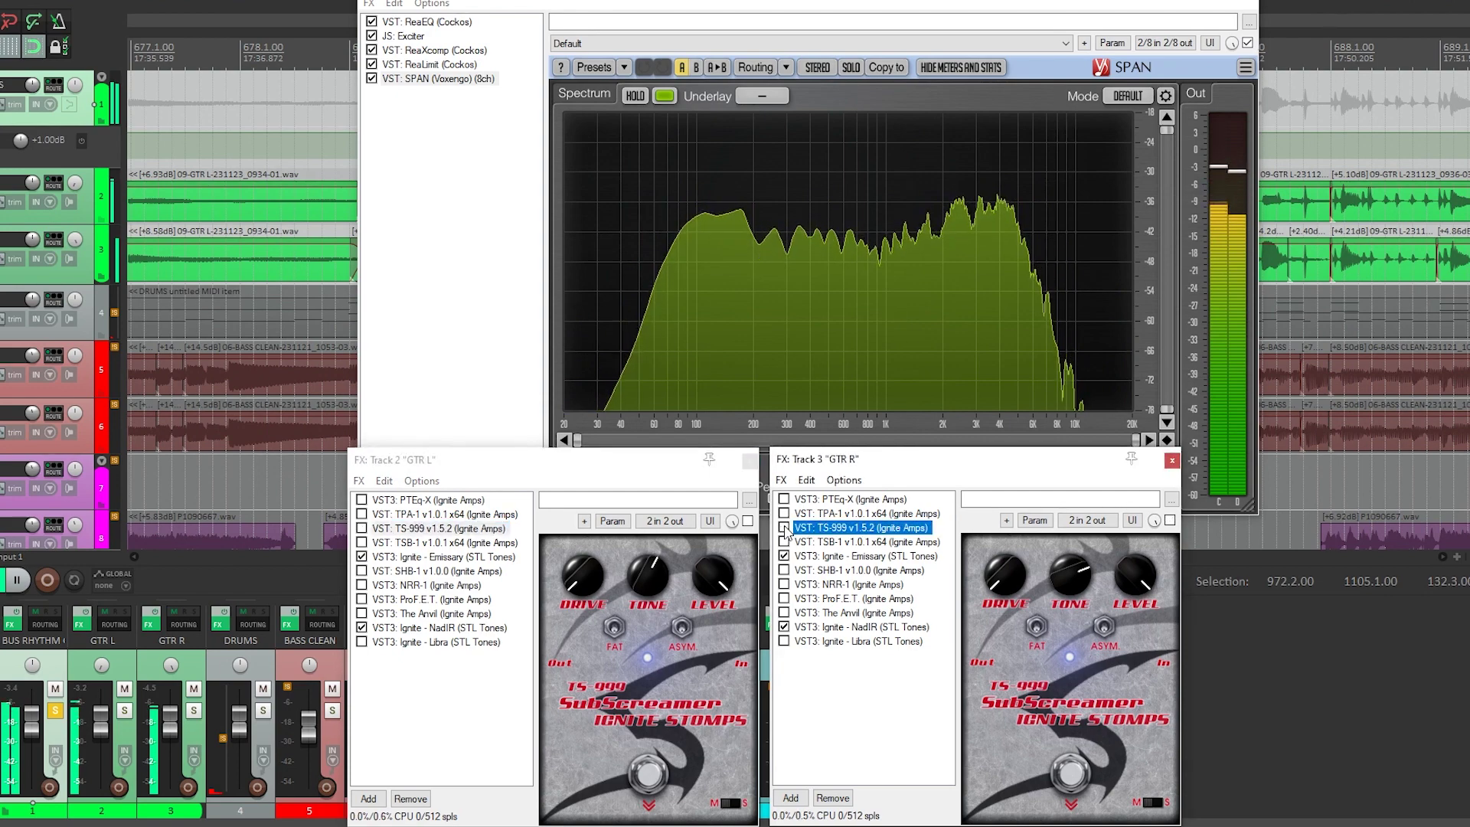
click(362, 528)
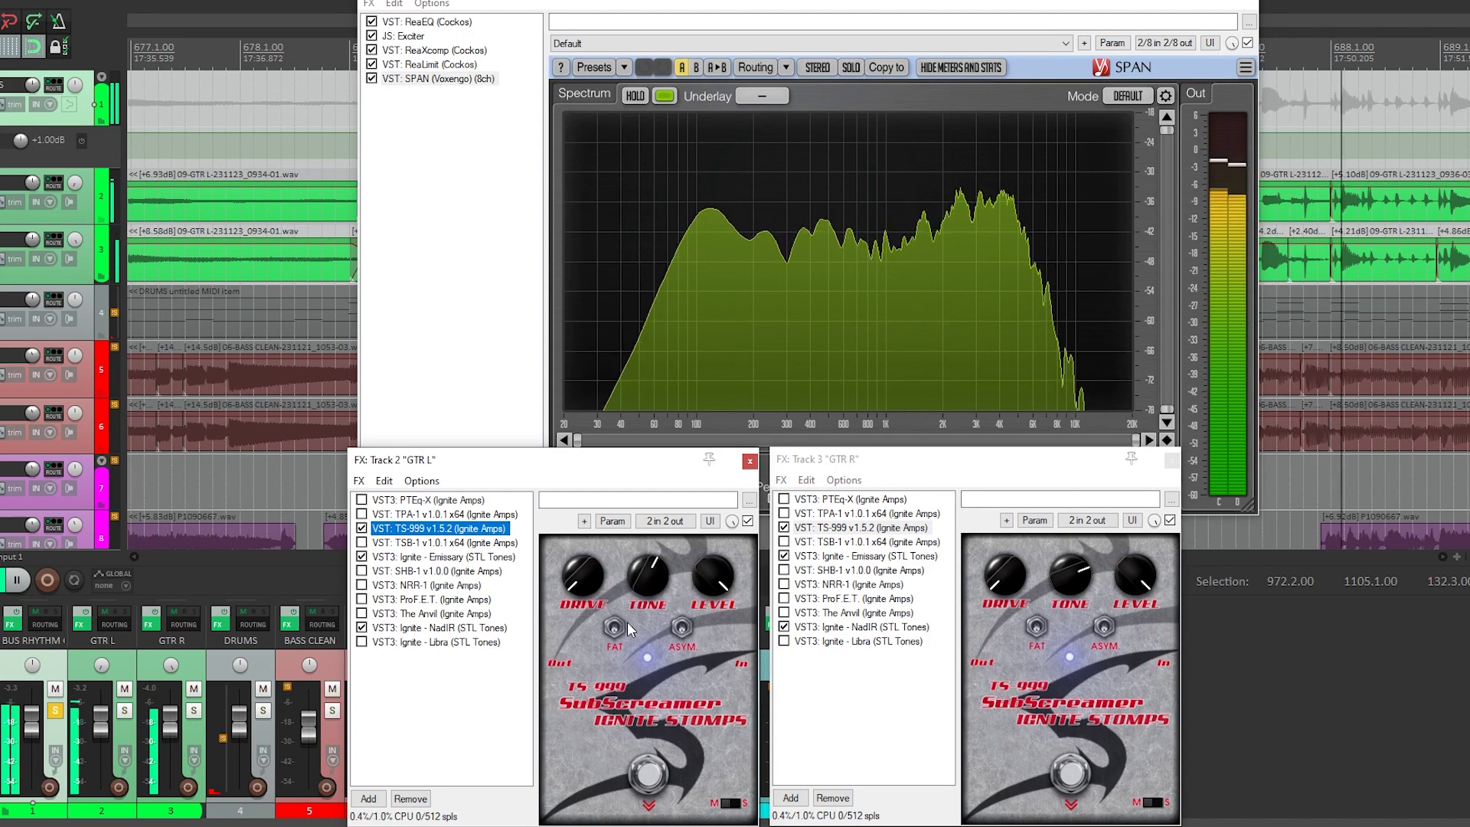
Try the TS-999 Drive at maximum on both guitar tracks, and return Drive to minimum and Tone to maximum.
drag(584, 576, 588, 490)
drag(1005, 569, 948, 349)
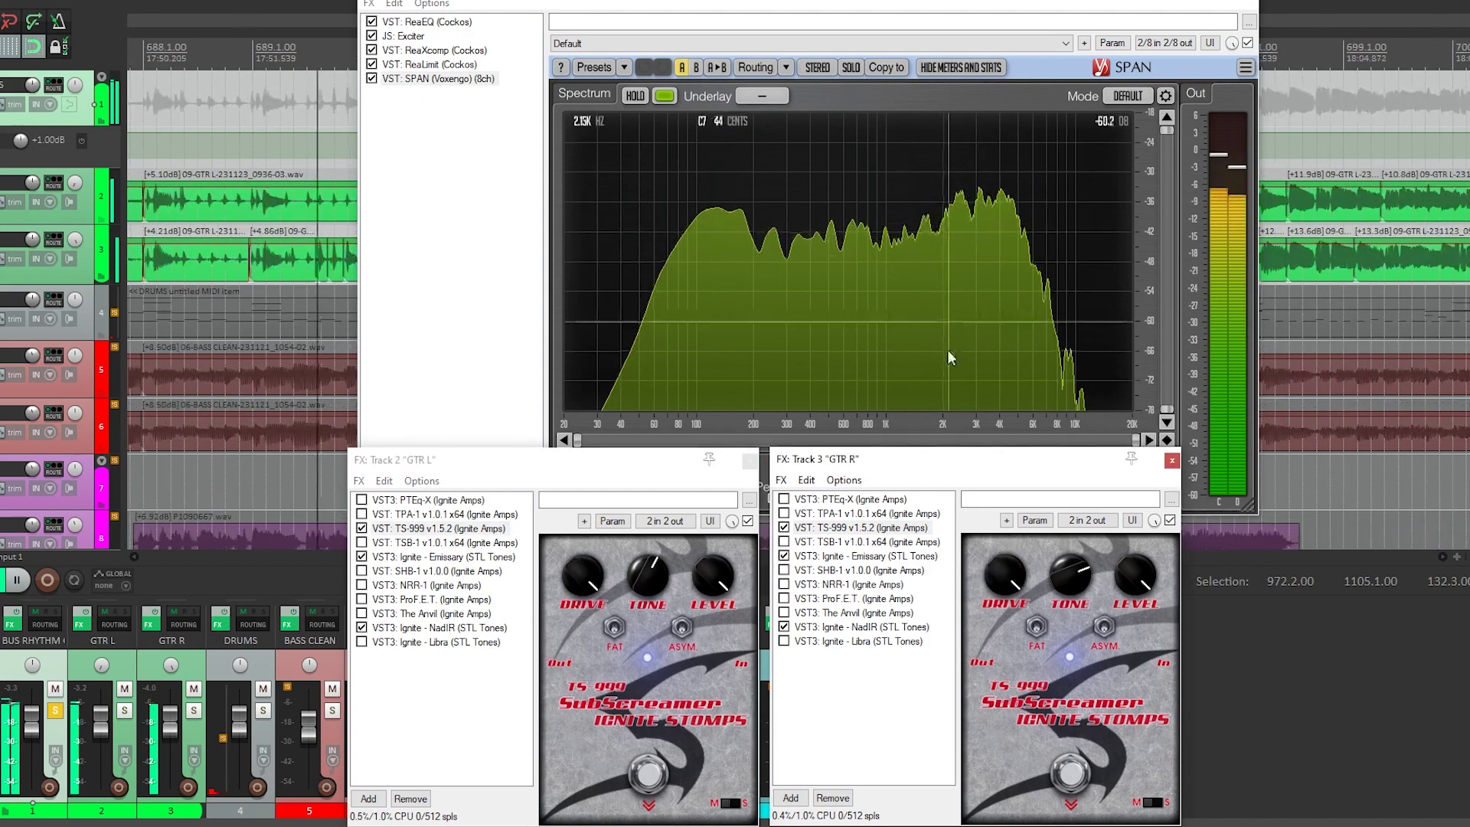
drag(1013, 578, 1010, 658)
drag(585, 571, 593, 790)
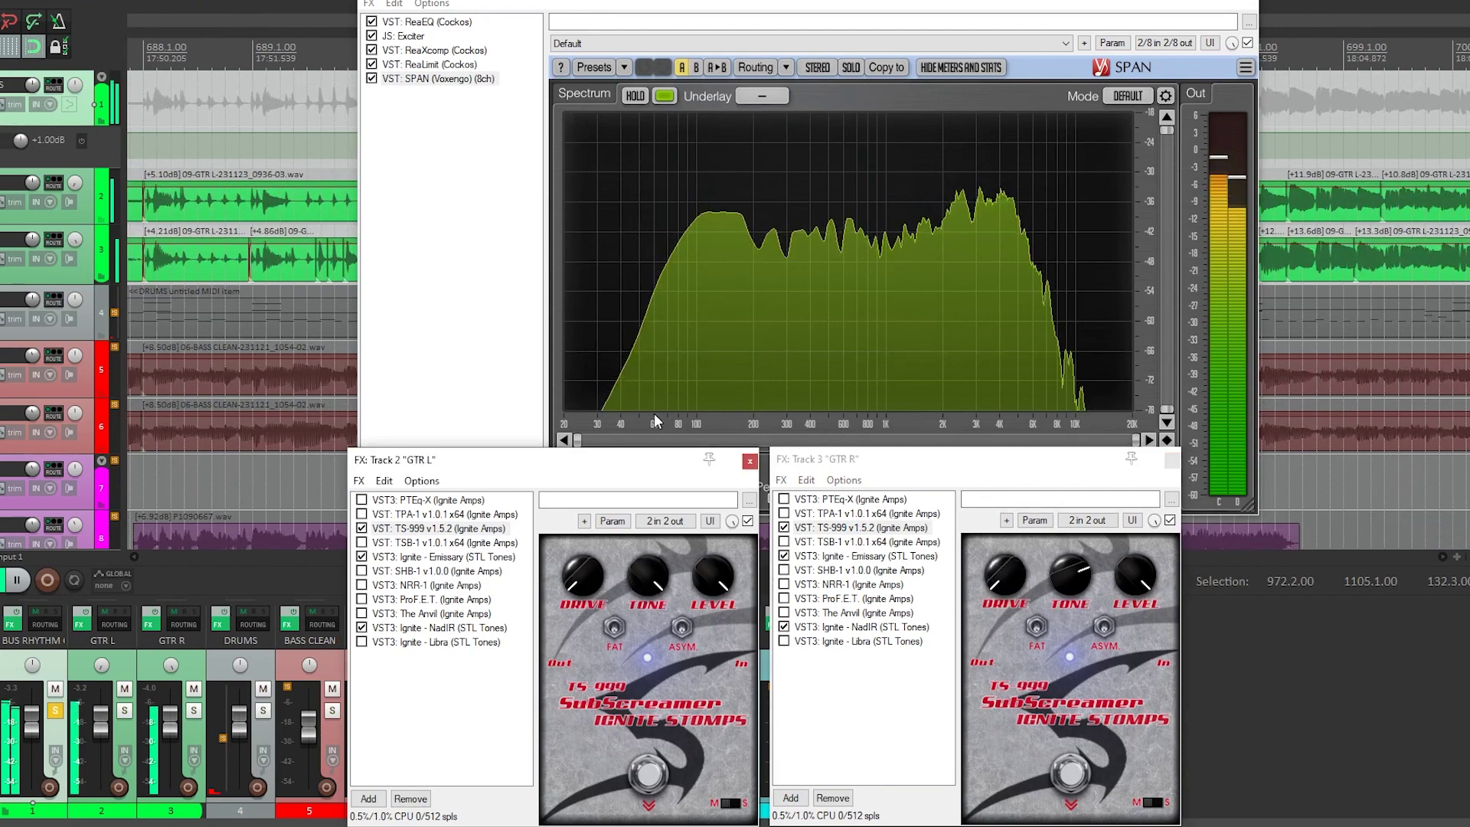
drag(1063, 582, 1039, 425)
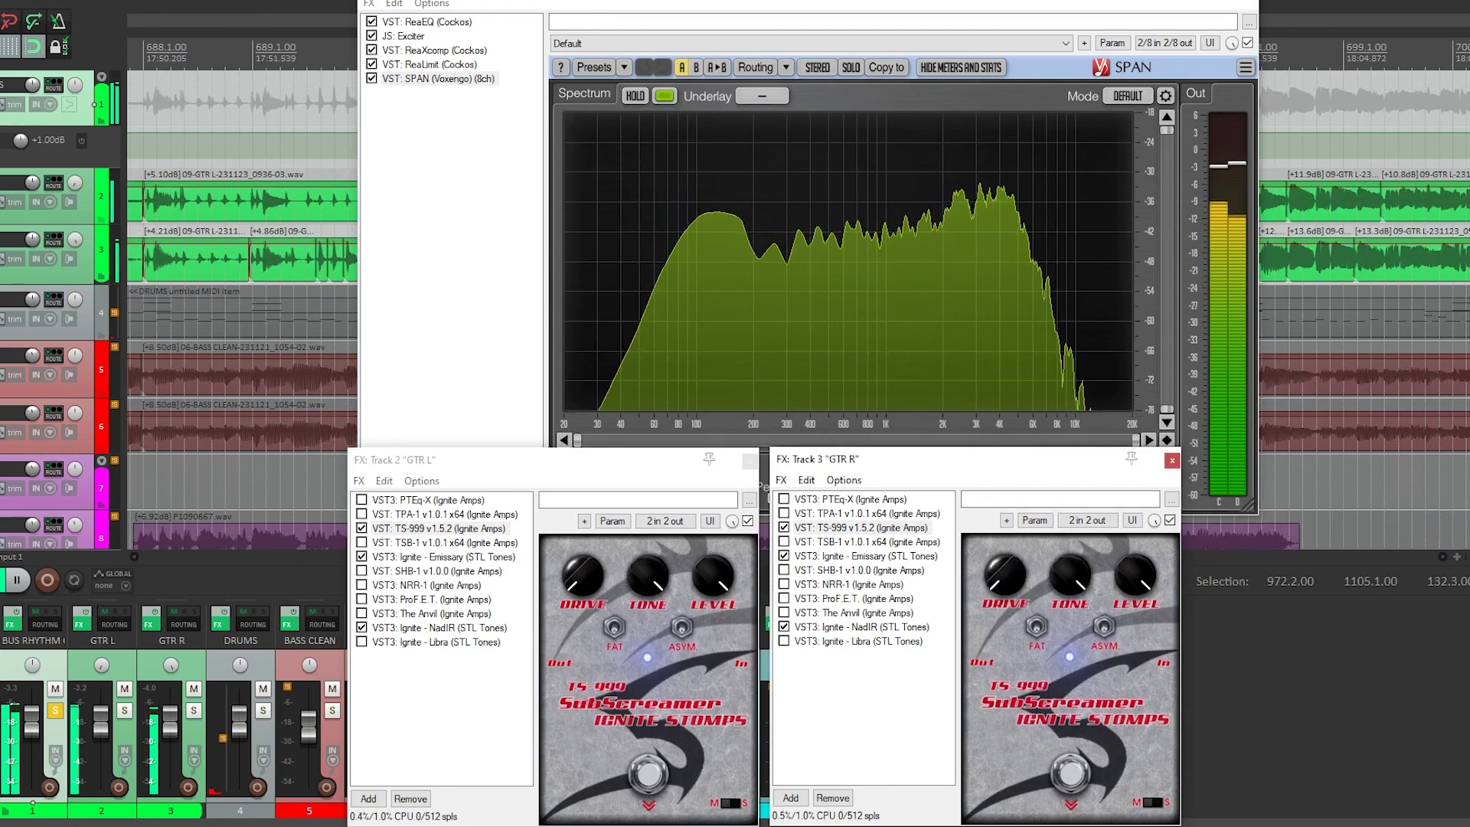
Switch both TS-999 pedals off and on at their footswitches, comparing the soloed rhythm bus with the full mix.
click(56, 711)
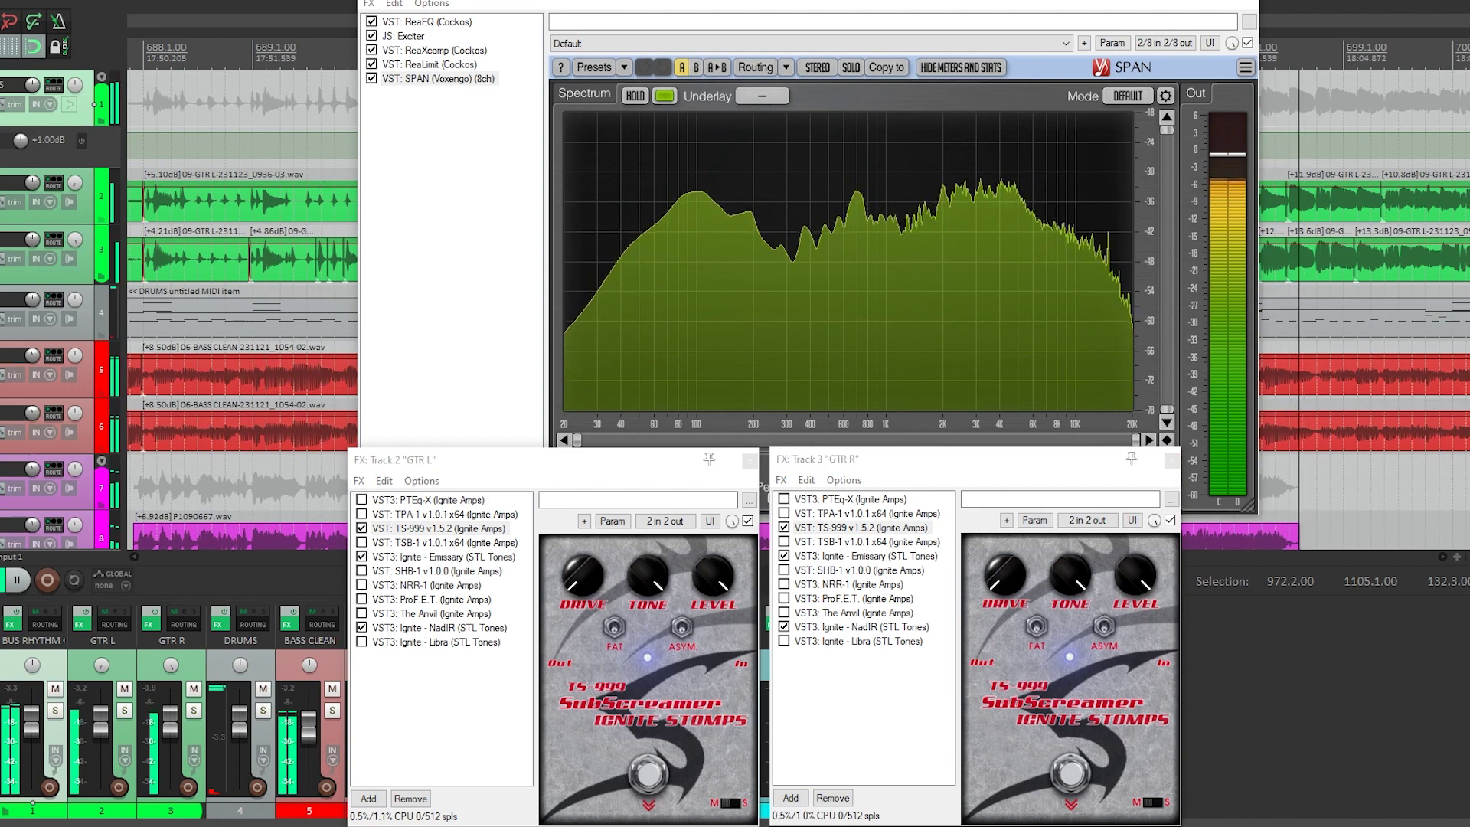
click(56, 711)
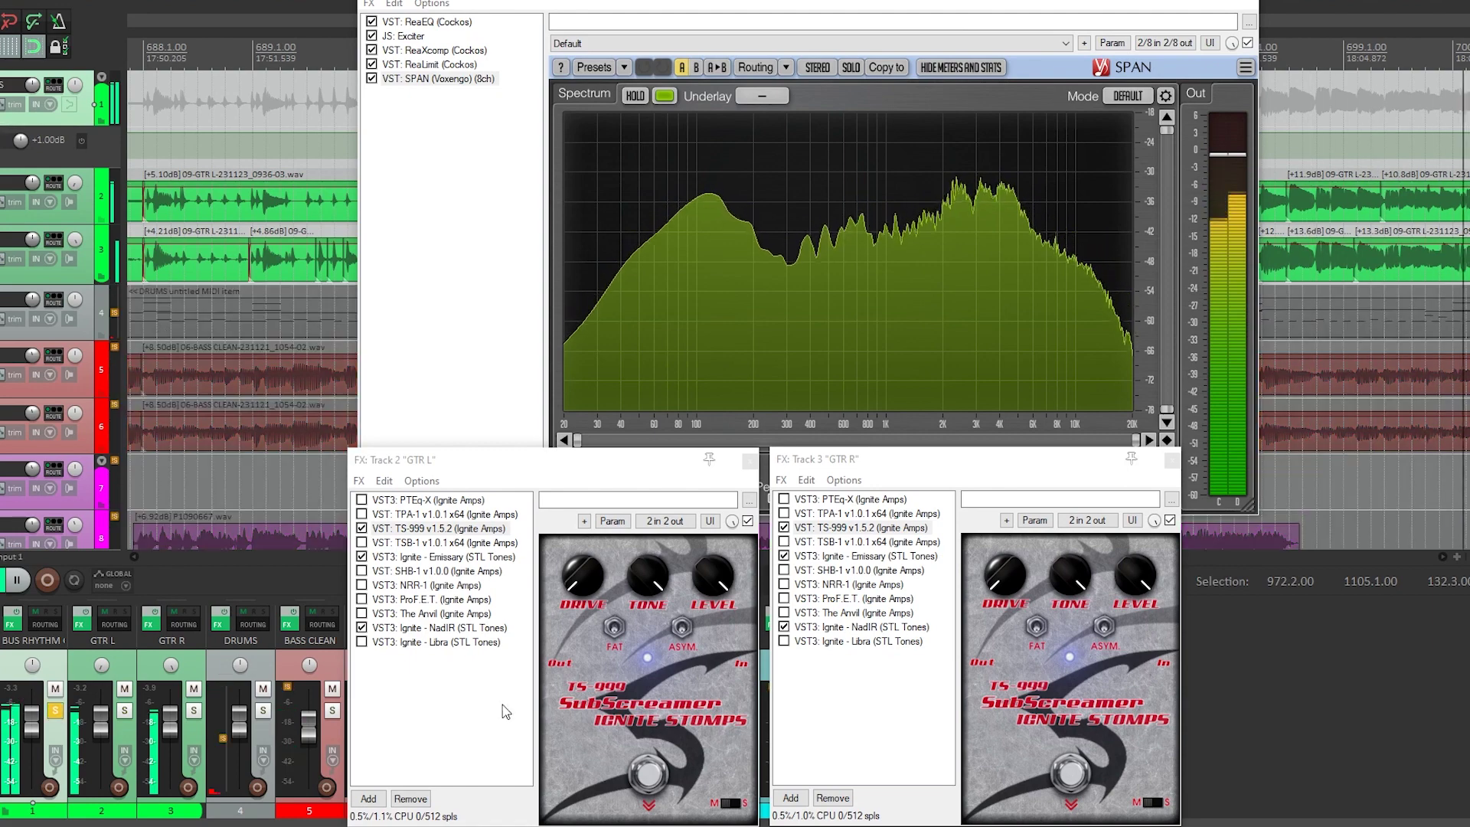
click(649, 774)
click(1091, 771)
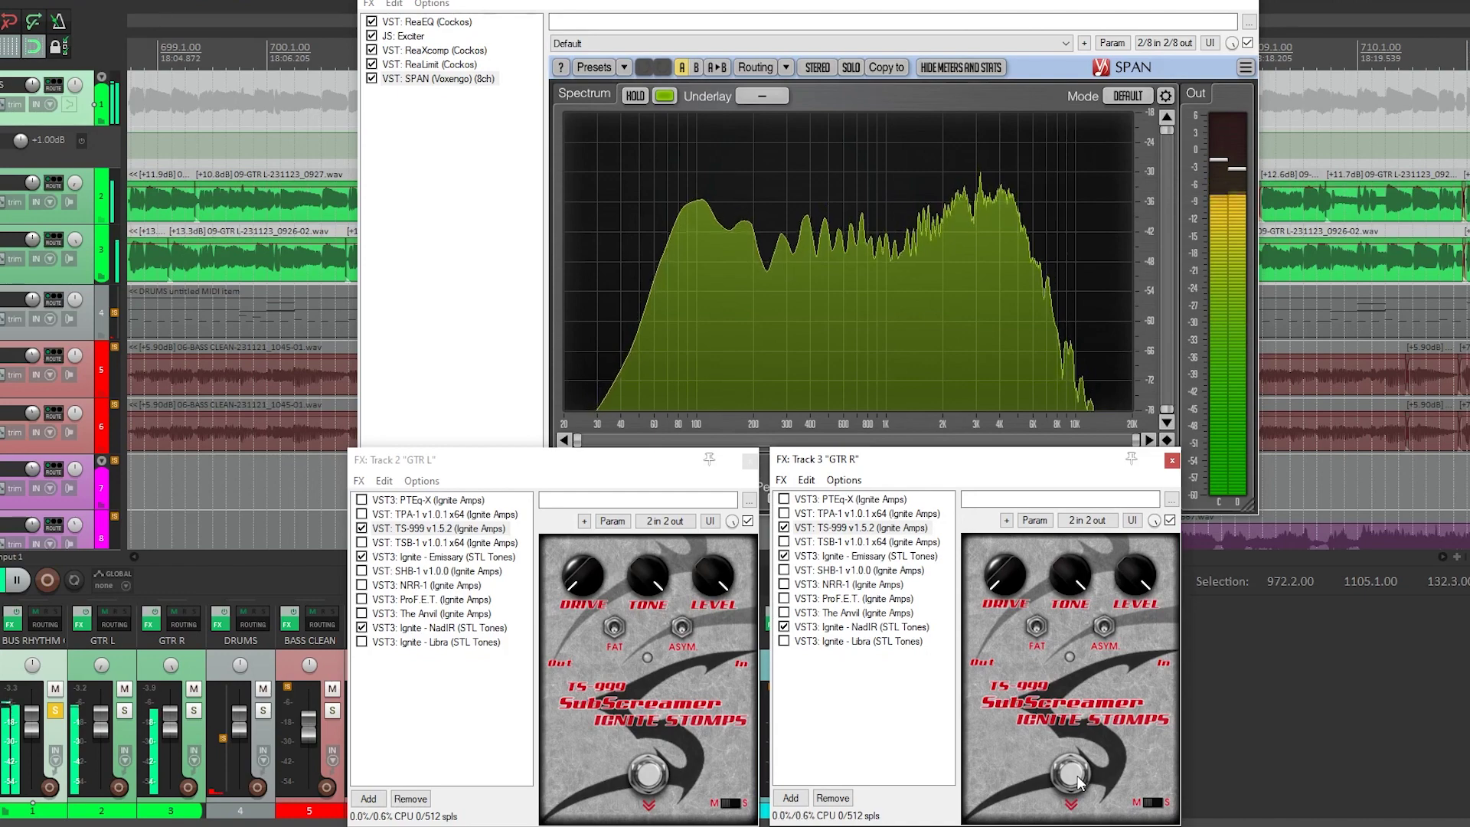
click(656, 780)
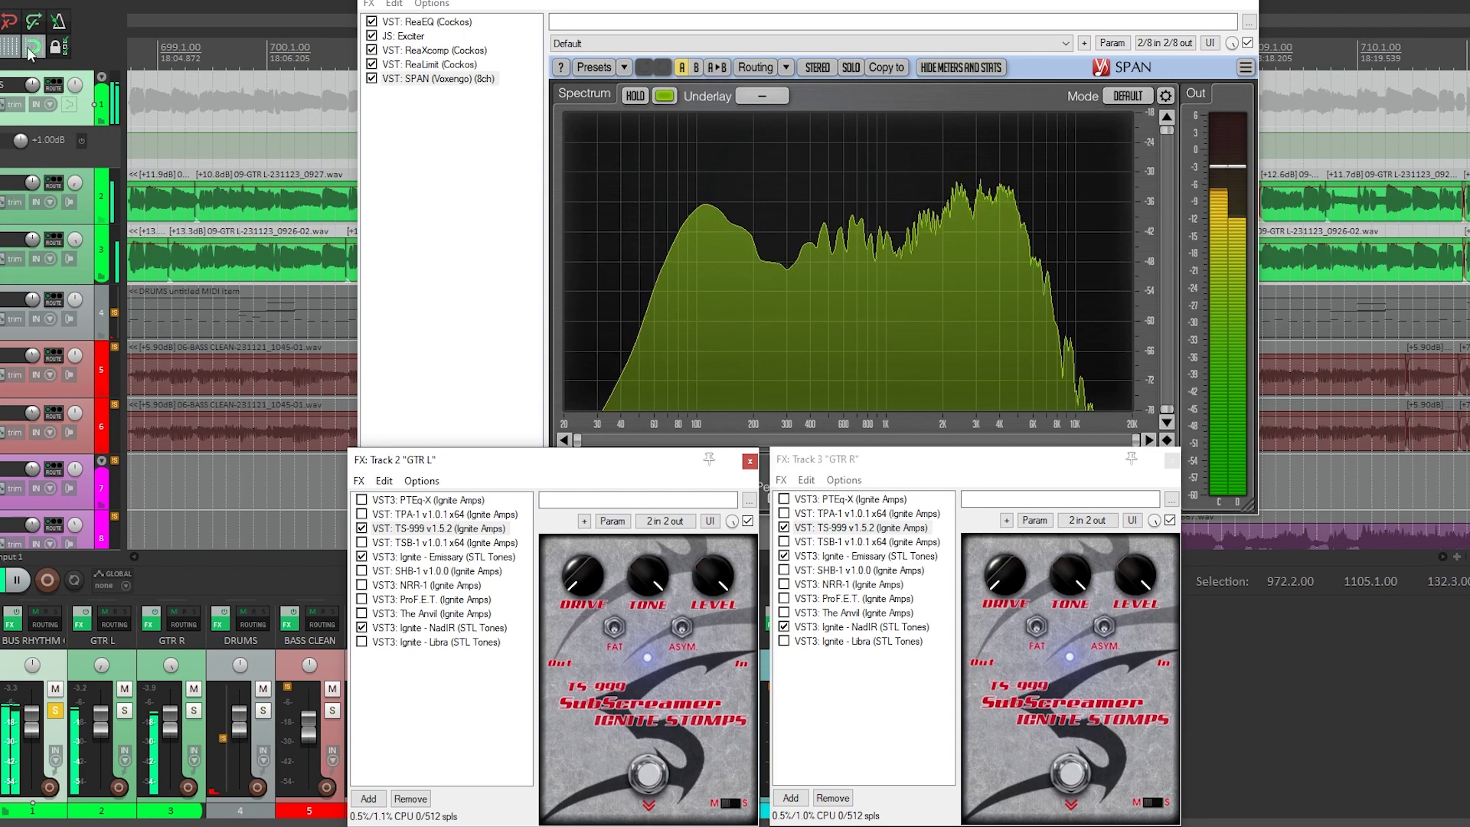
click(1, 105)
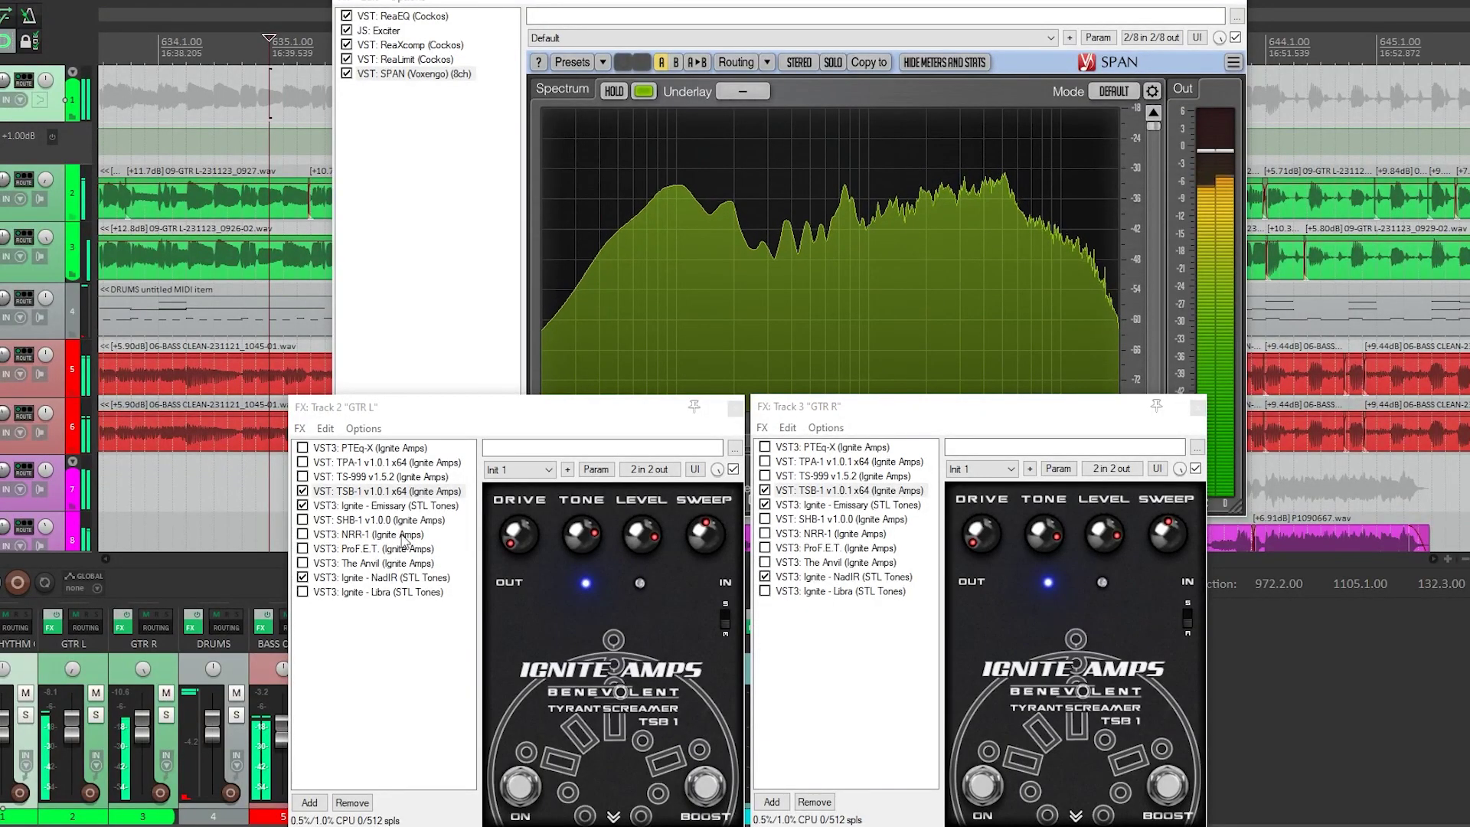
Solo the rhythm bus and switch the TSB-1 pedals on both guitar tracks off and back on.
key(F6)
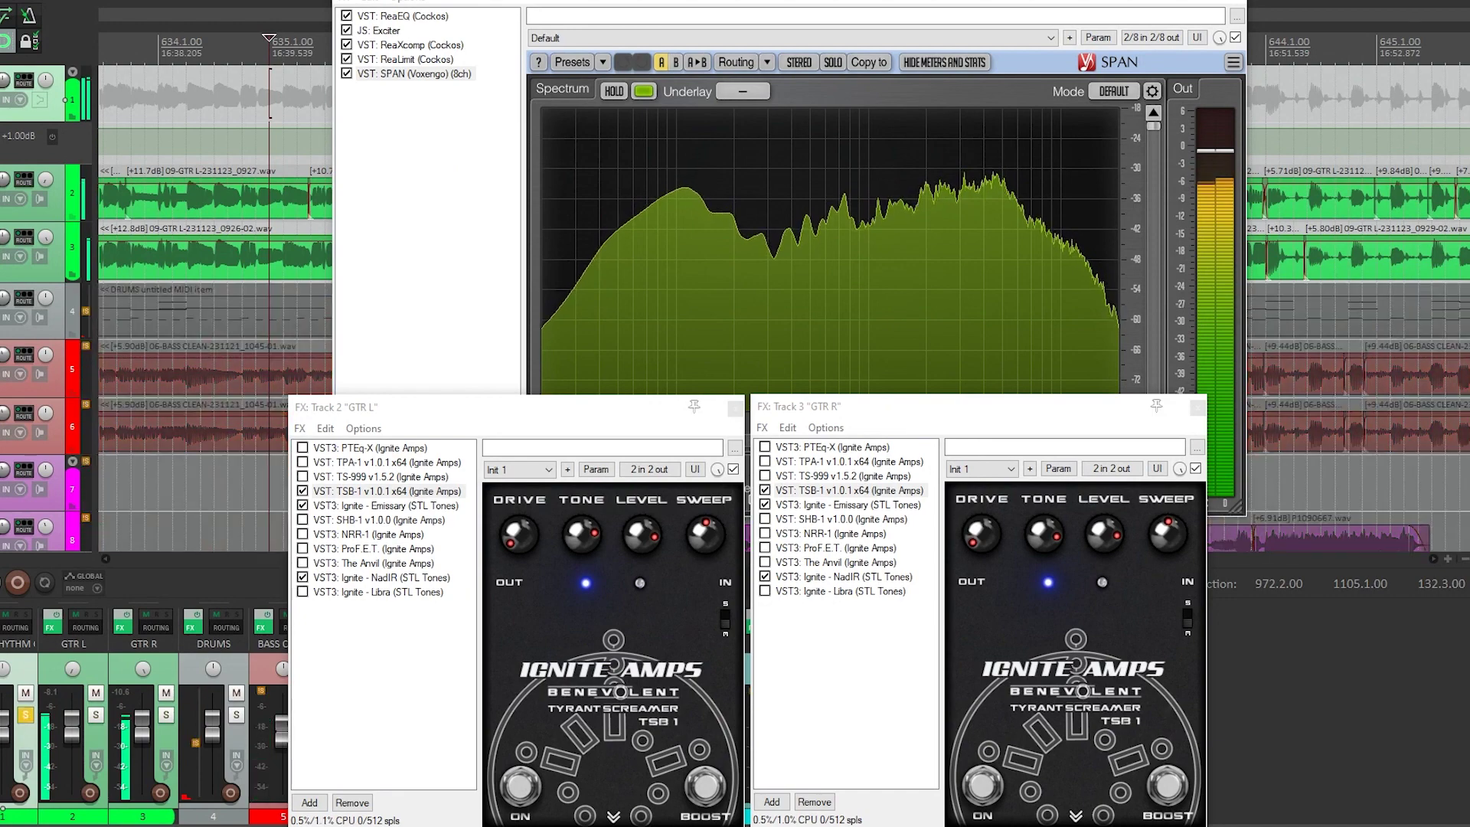
click(565, 789)
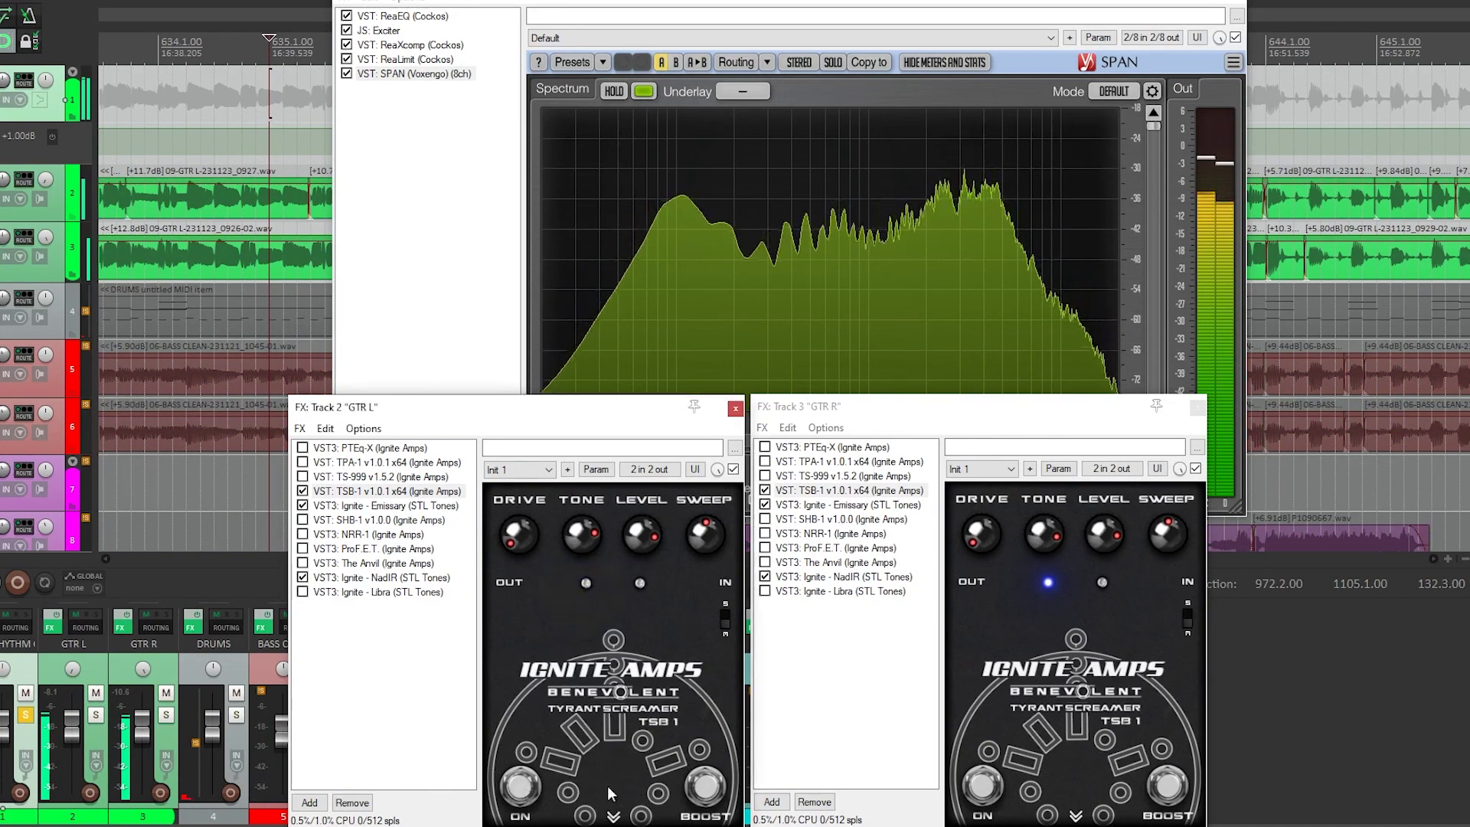
click(983, 788)
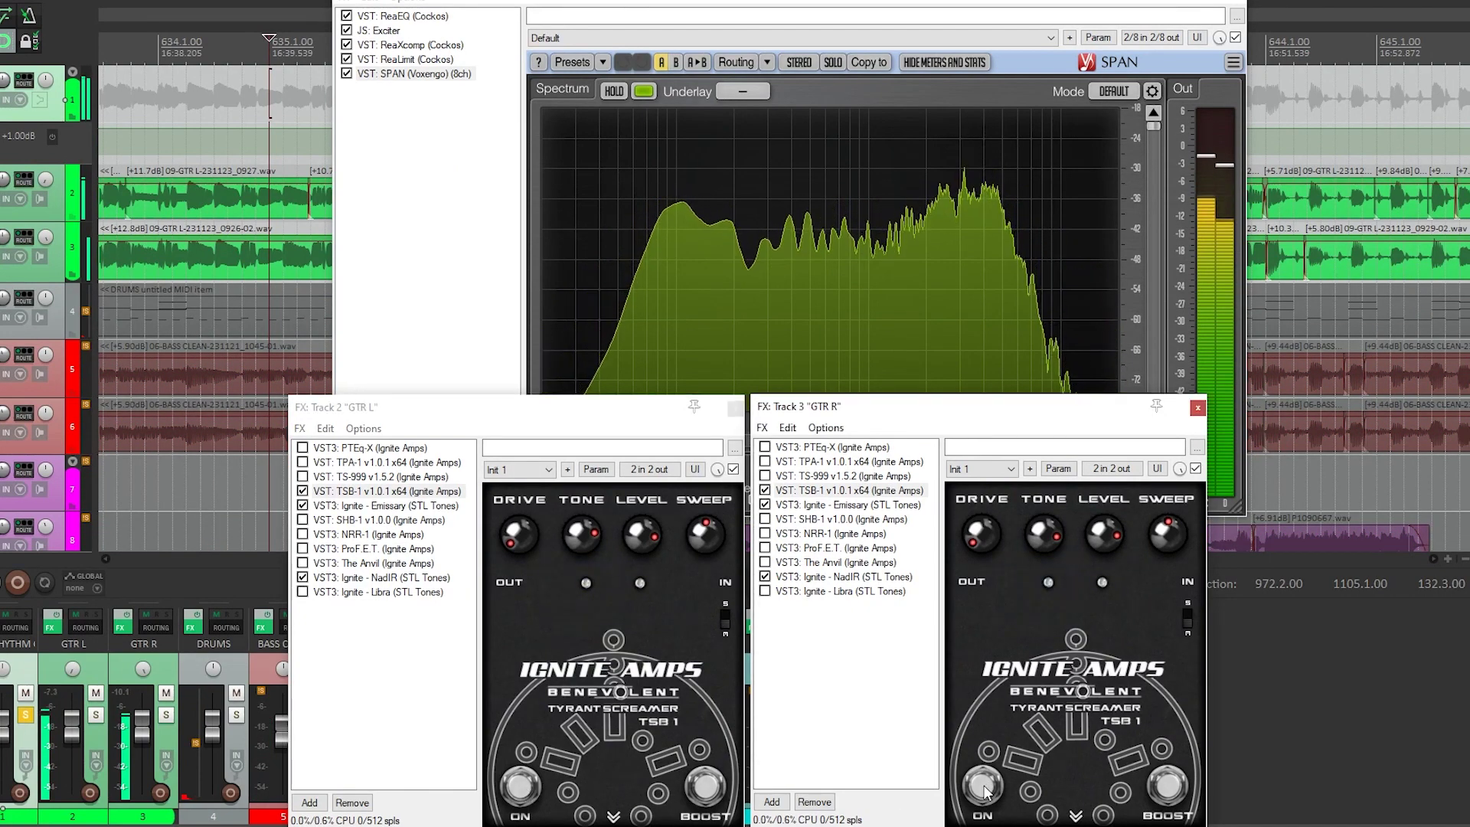
click(524, 790)
Engage the TSB-1 boost on both guitar tracks and adjust the pedals' Tone and Level knobs.
click(705, 790)
click(1126, 801)
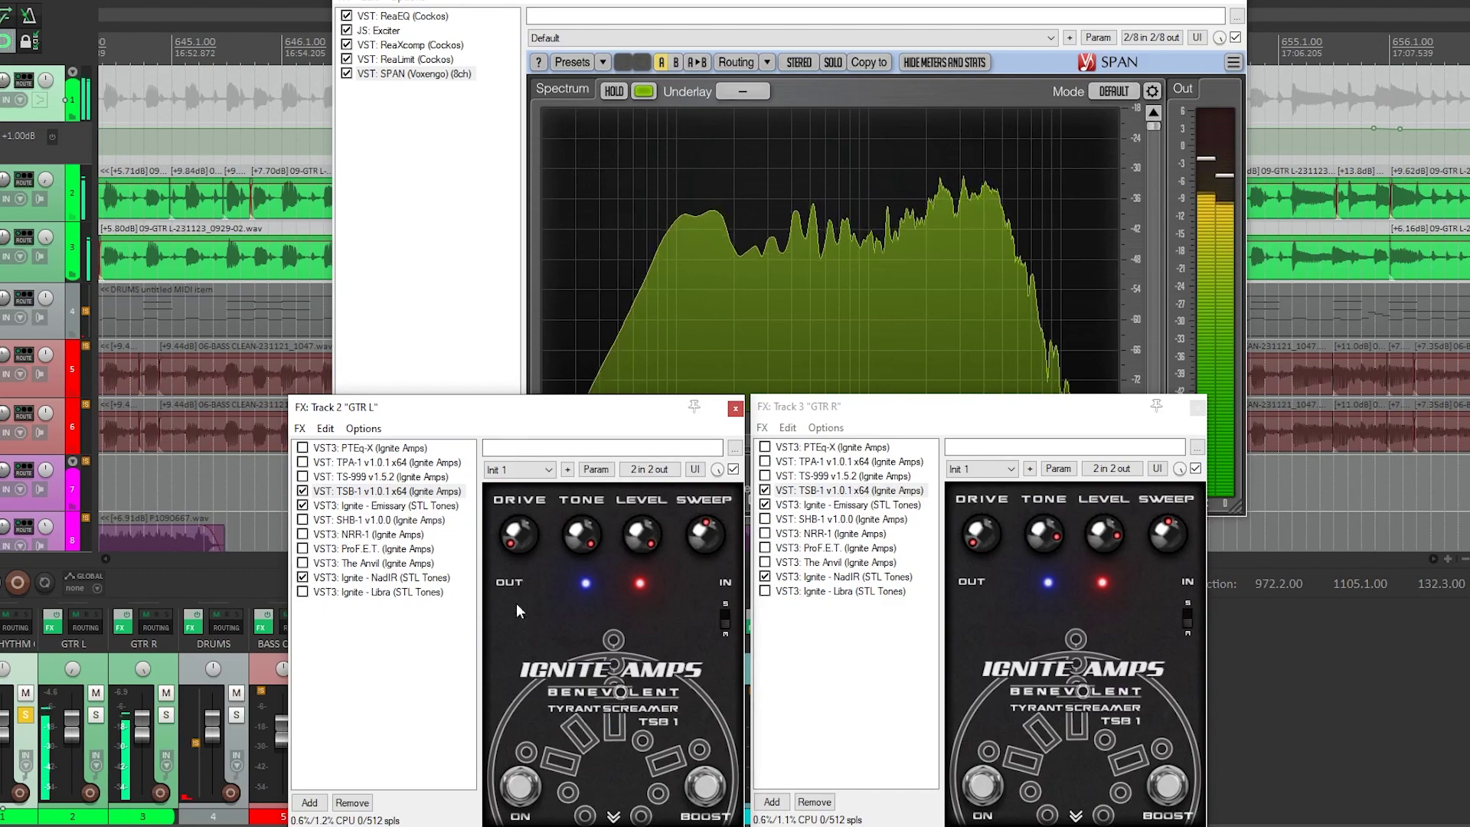
click(1051, 539)
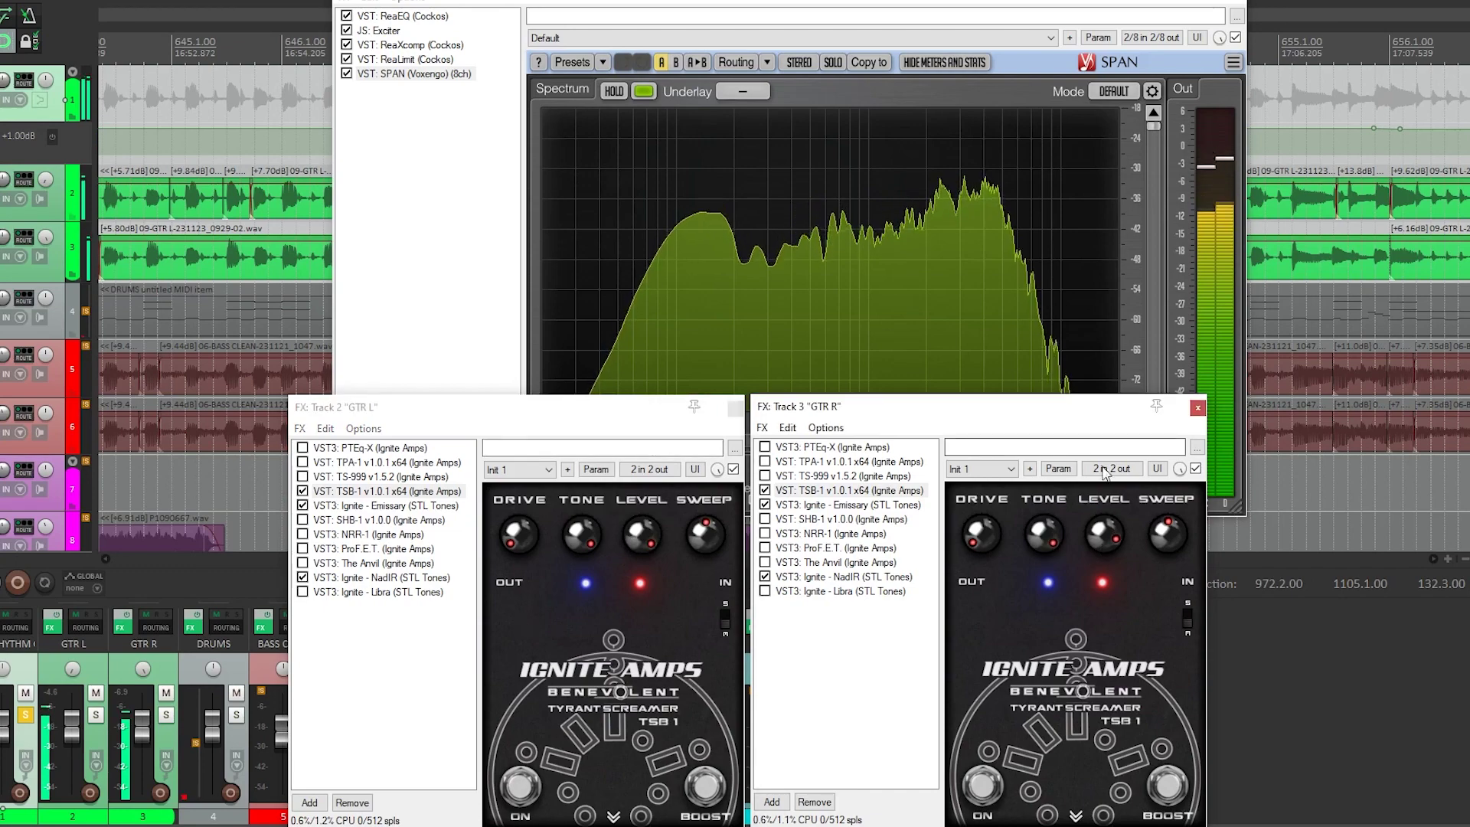
Examine the rear panels of both TSB-1 pedals, bypass and re-enable the plugin on both guitar tracks, and return to the front panels.
click(614, 816)
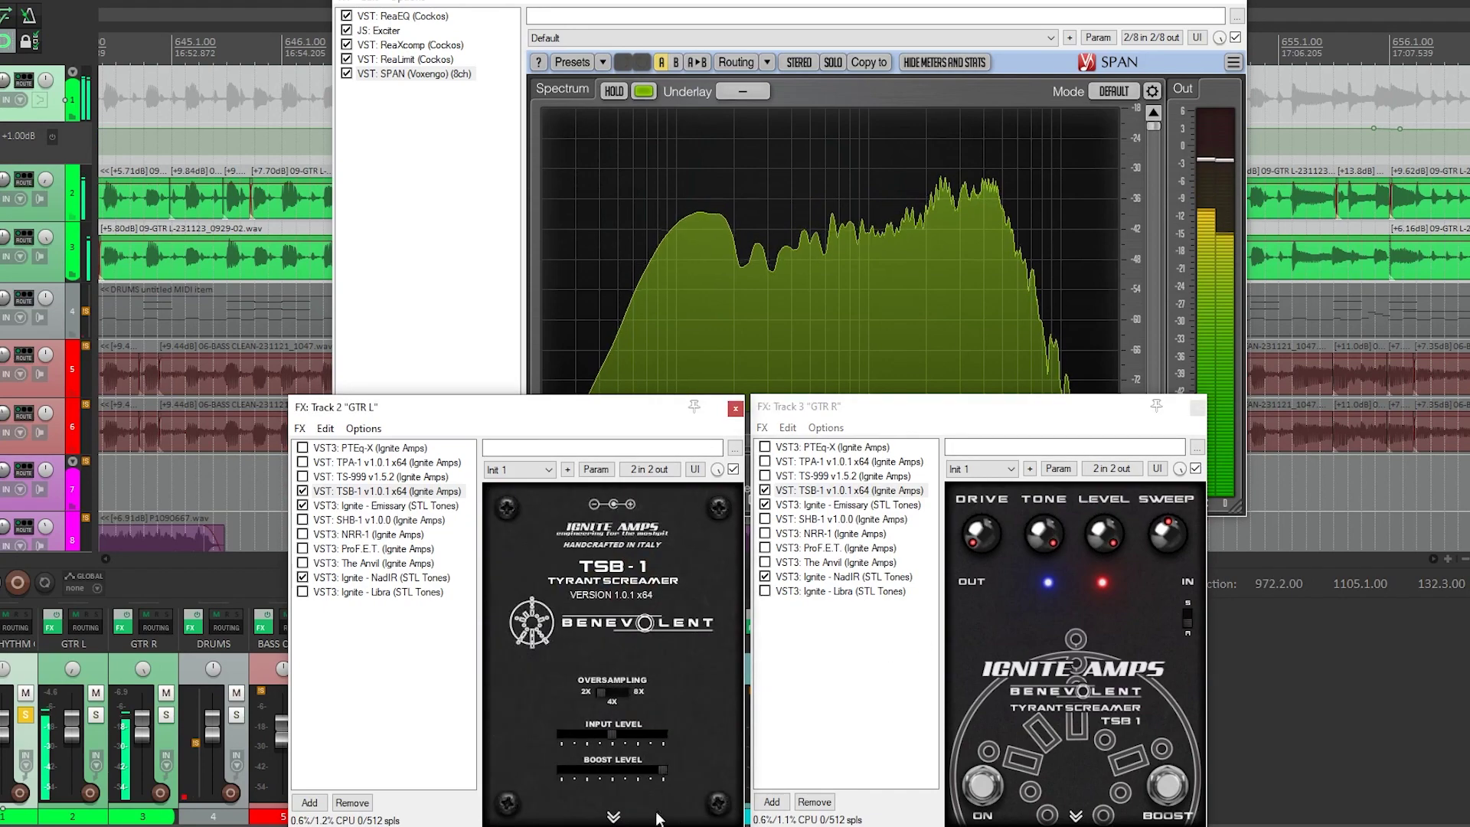
click(1076, 814)
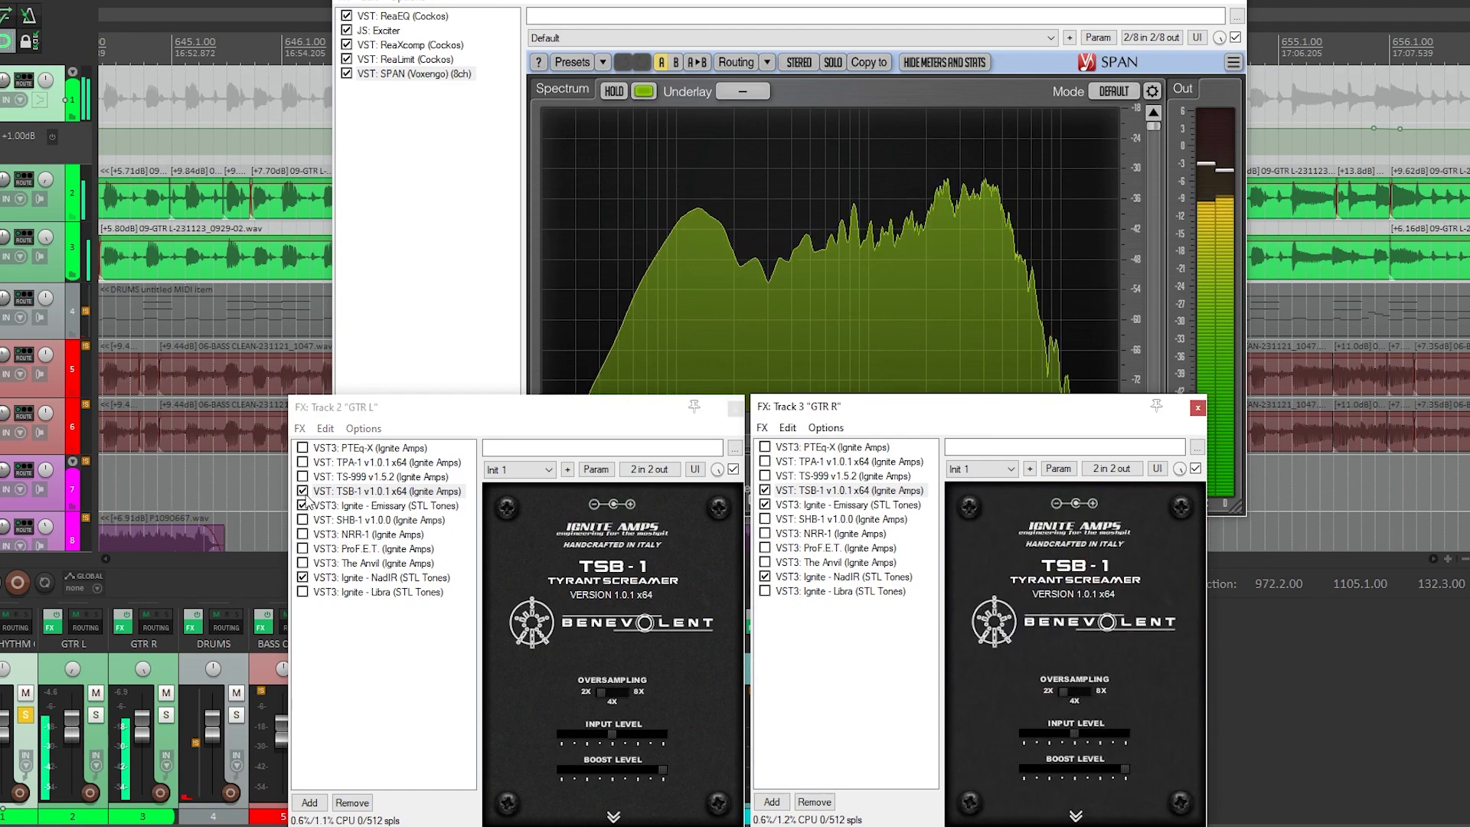
click(303, 491)
click(764, 490)
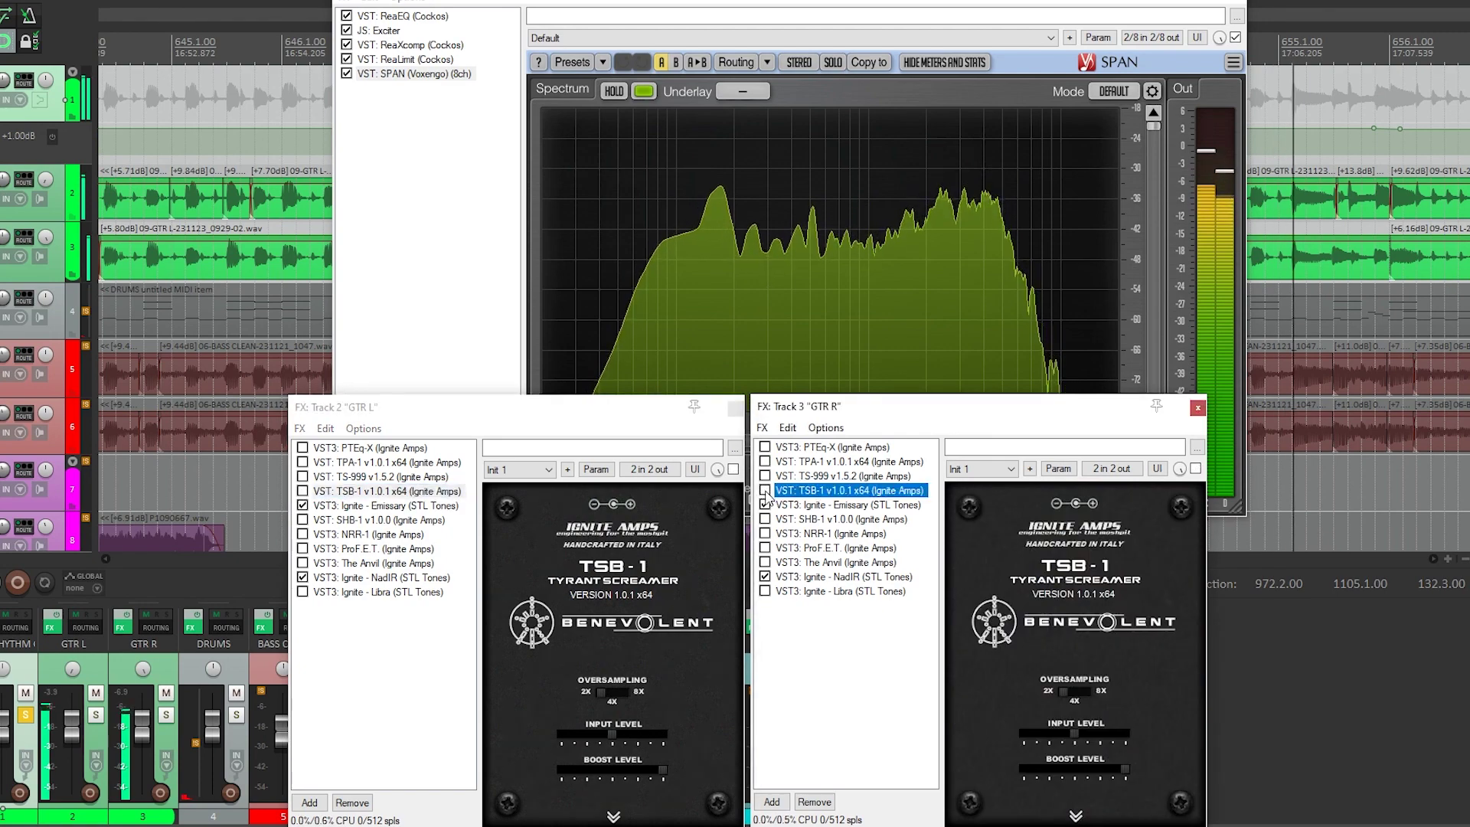
click(764, 490)
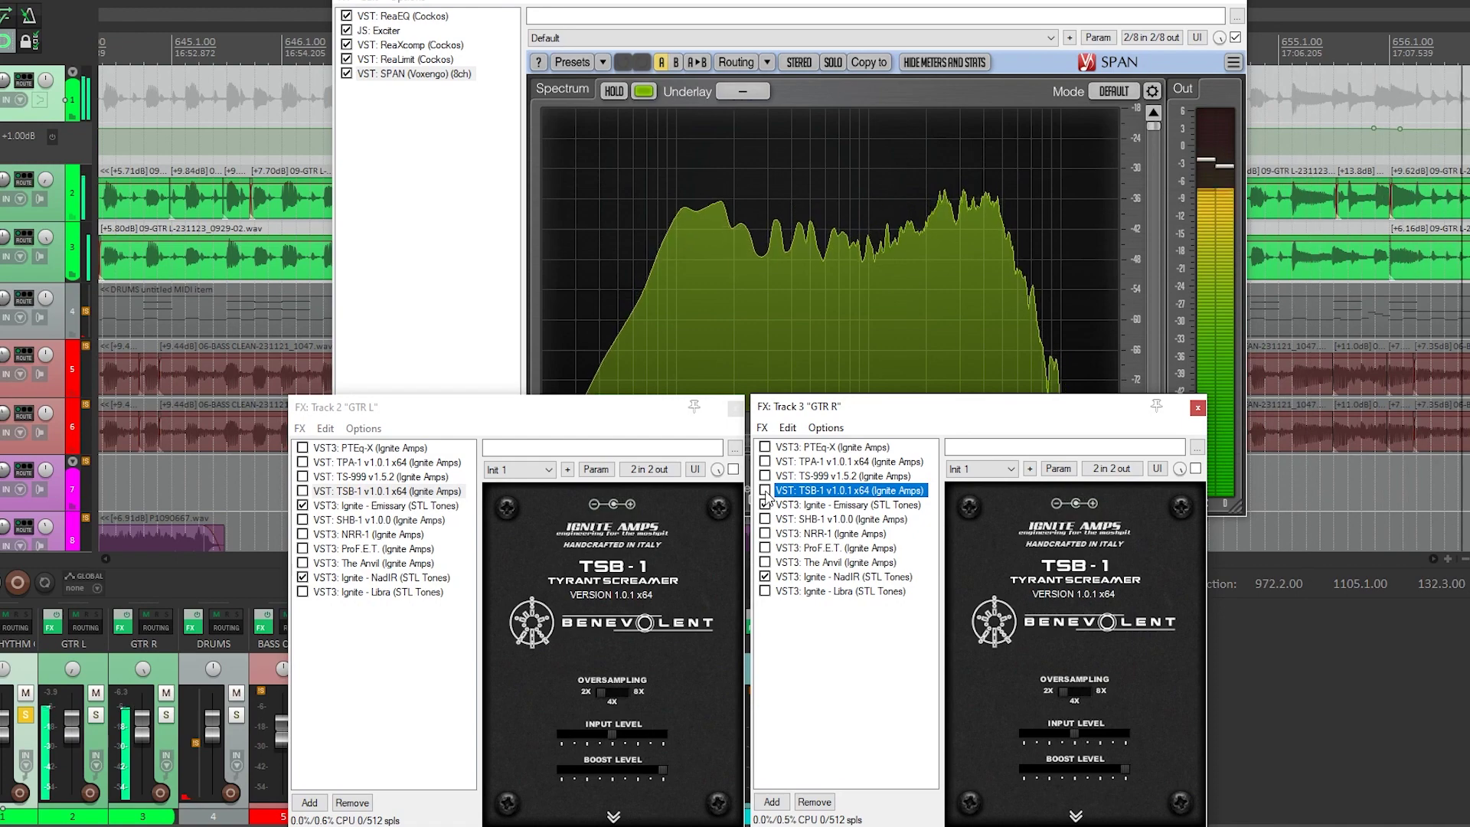
click(304, 491)
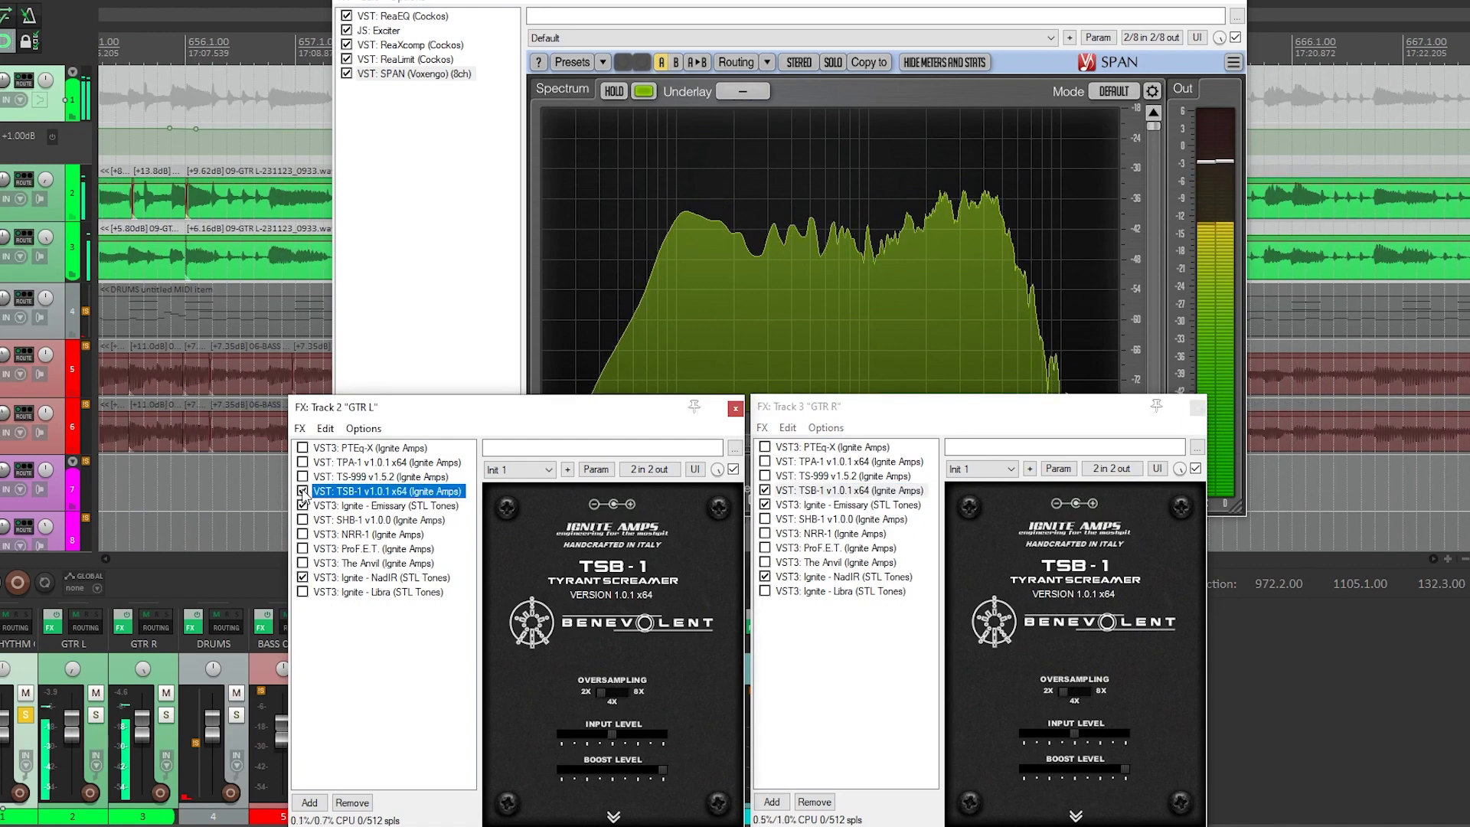
click(615, 817)
click(1076, 817)
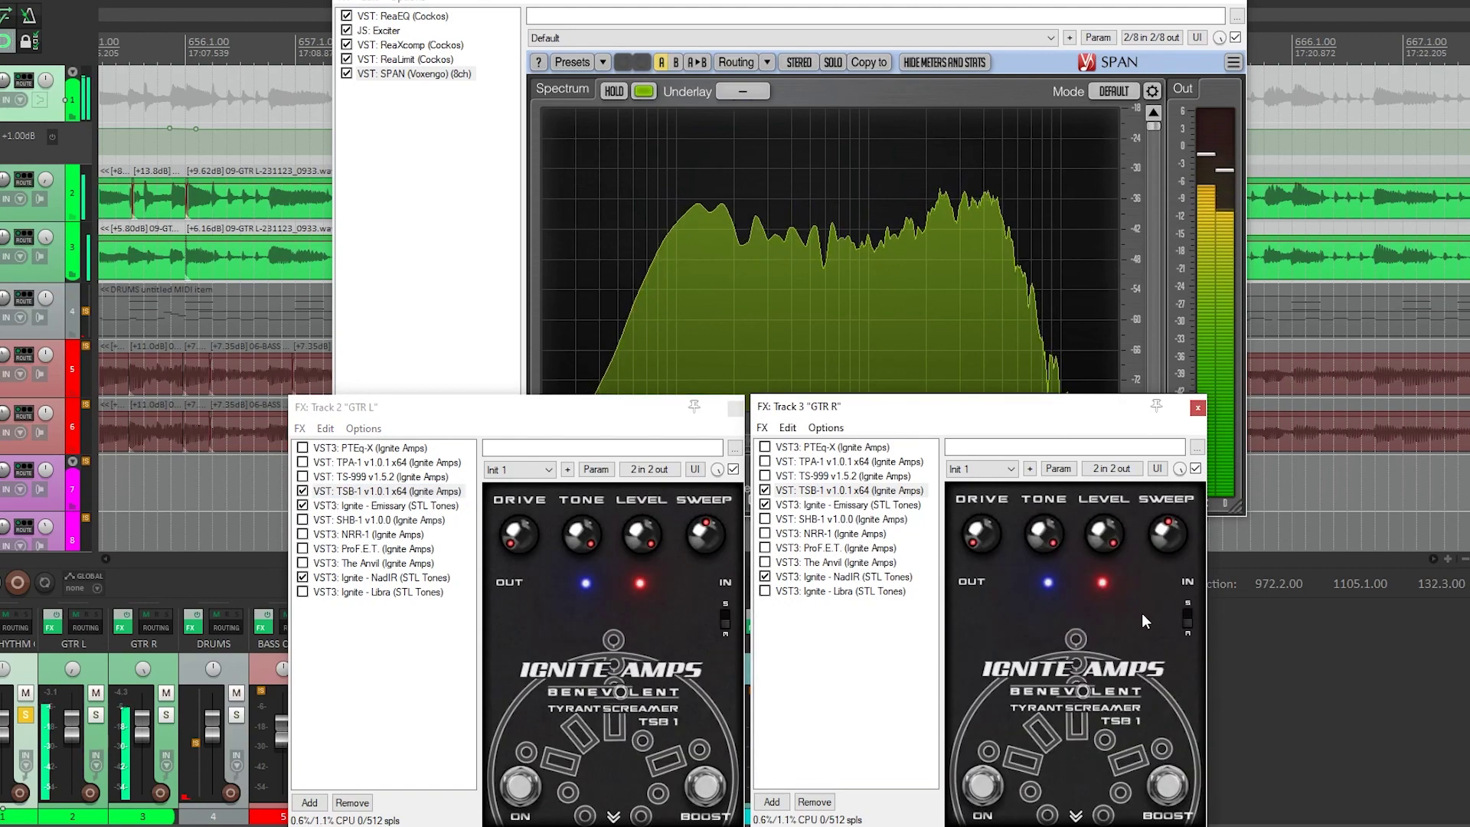
Turn the TSB-1 Tone down on both guitar tracks and back up, with the rhythm bus unsoloed.
click(585, 533)
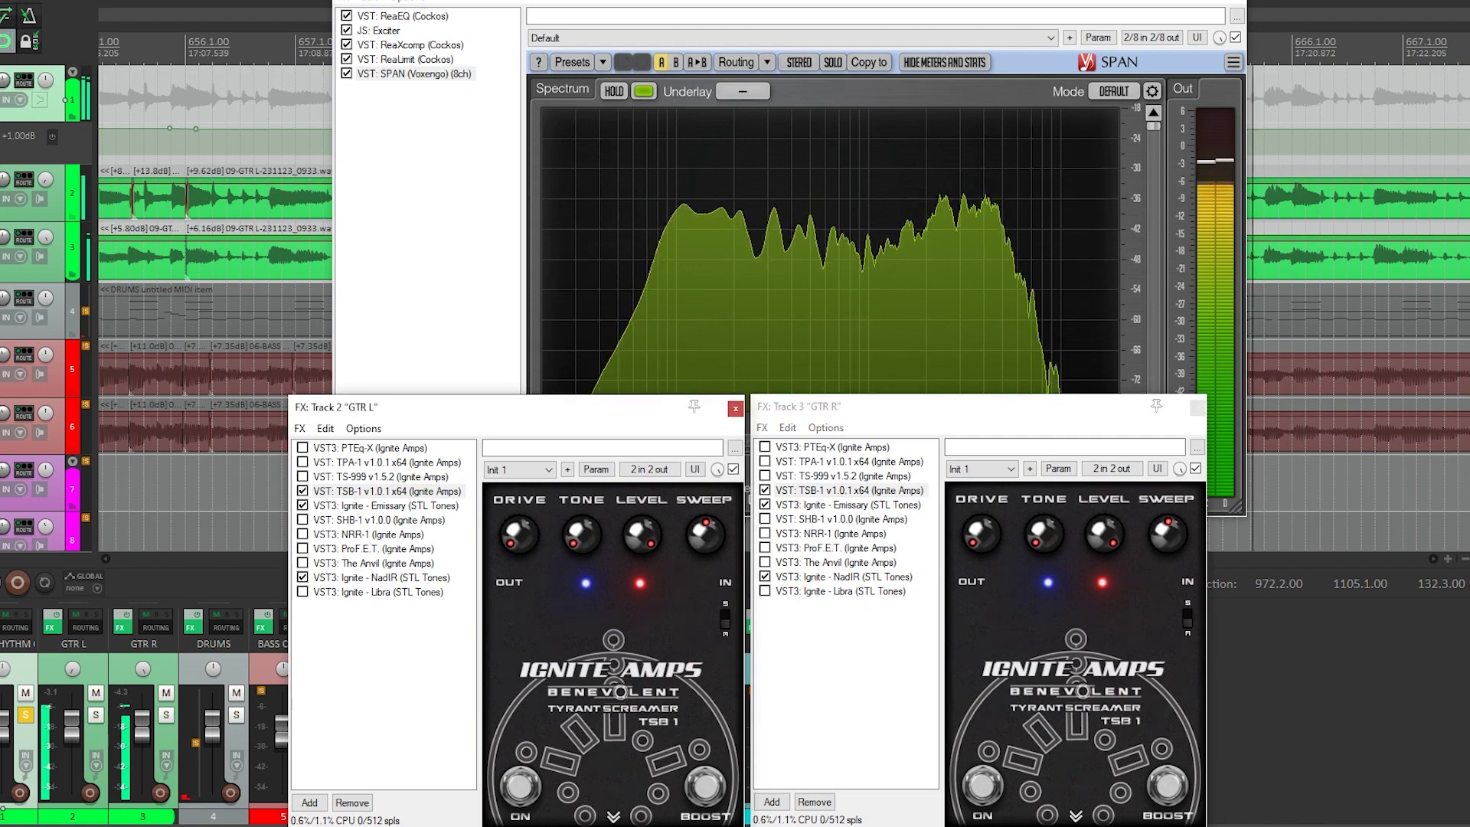
click(25, 715)
click(576, 484)
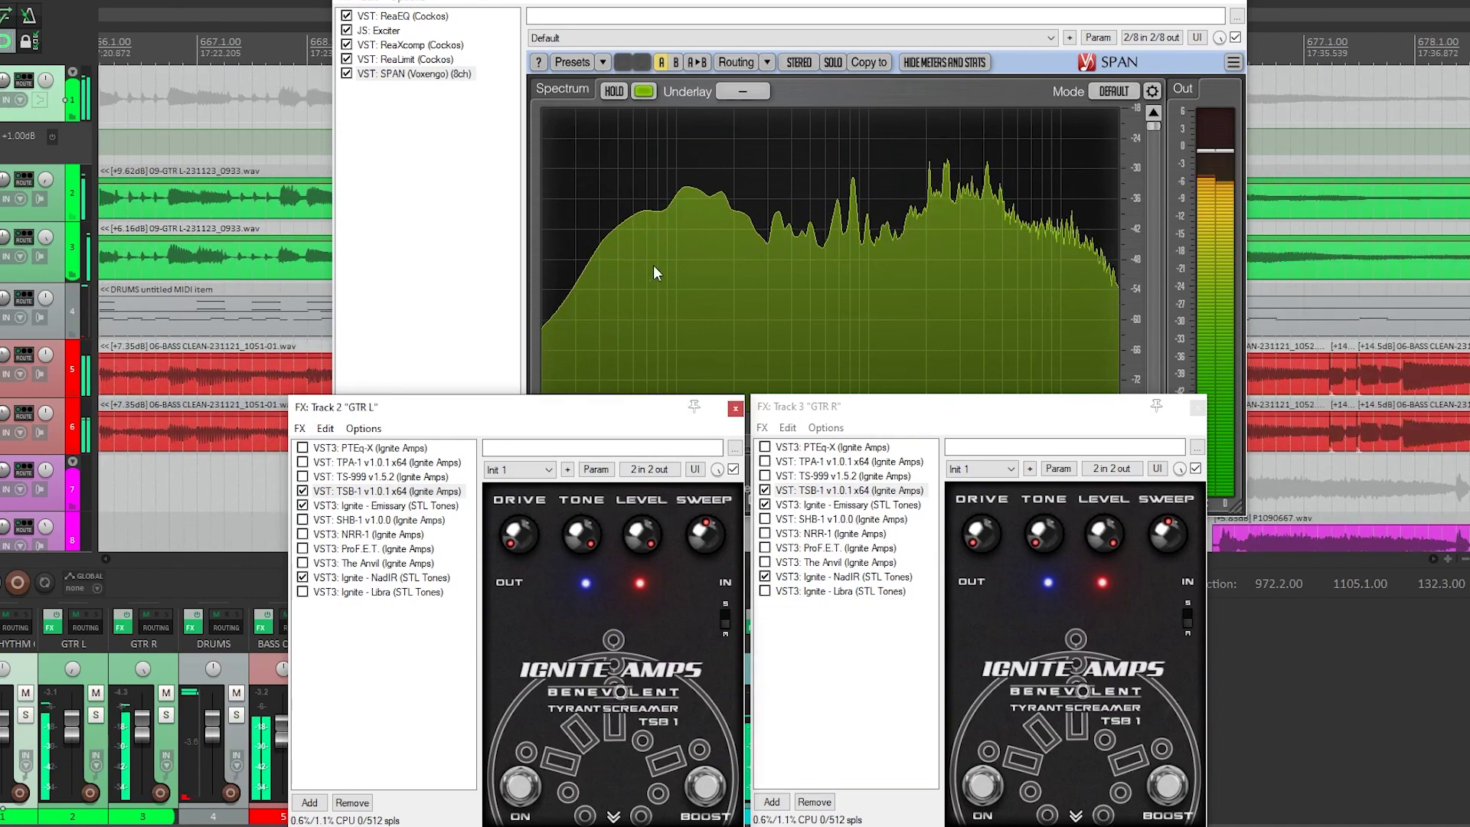
click(1062, 527)
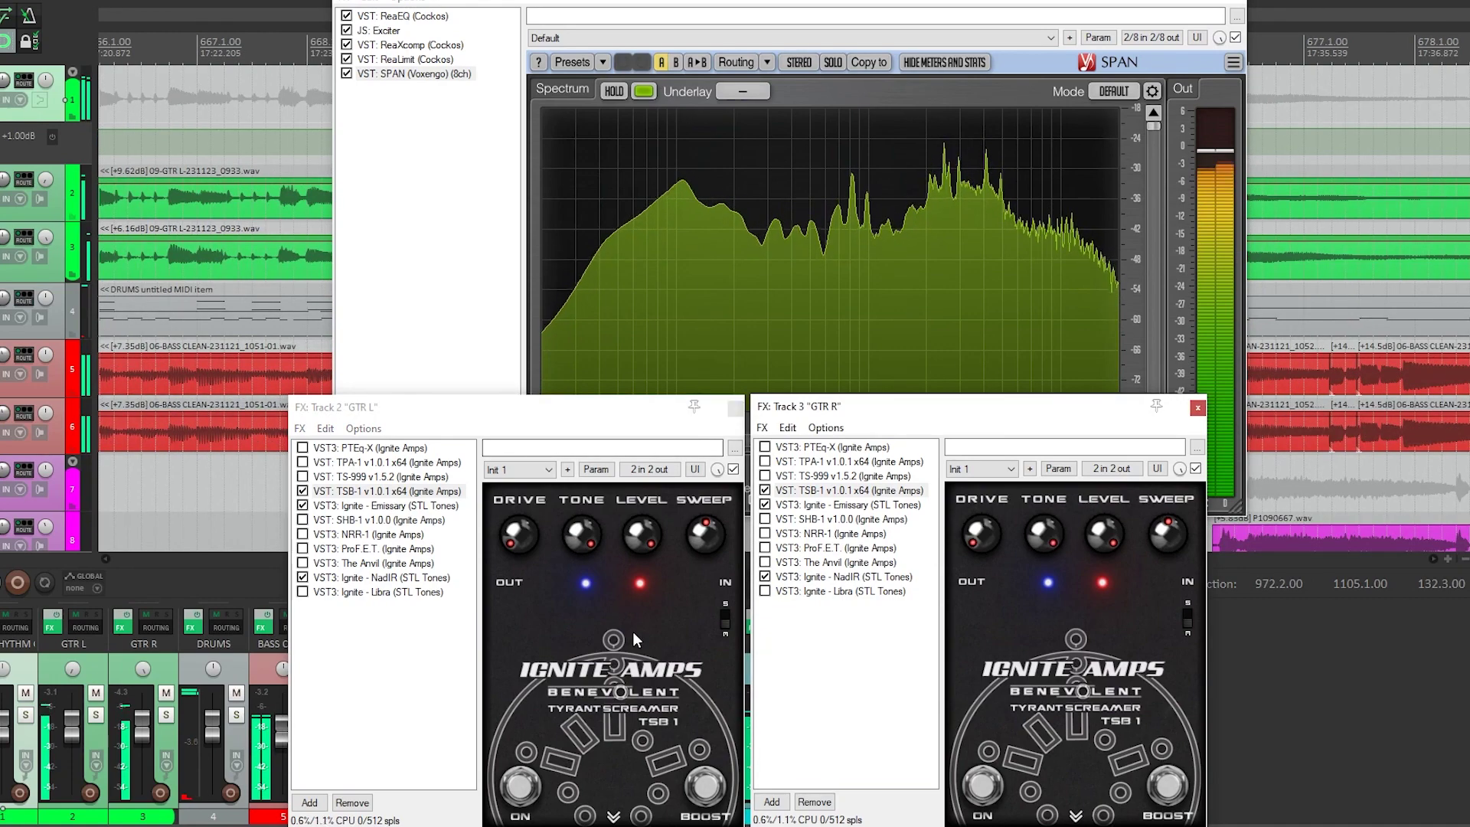
Turn the TSB-1 Sweep down on both guitar tracks and solo the rhythm bus.
drag(706, 531, 703, 617)
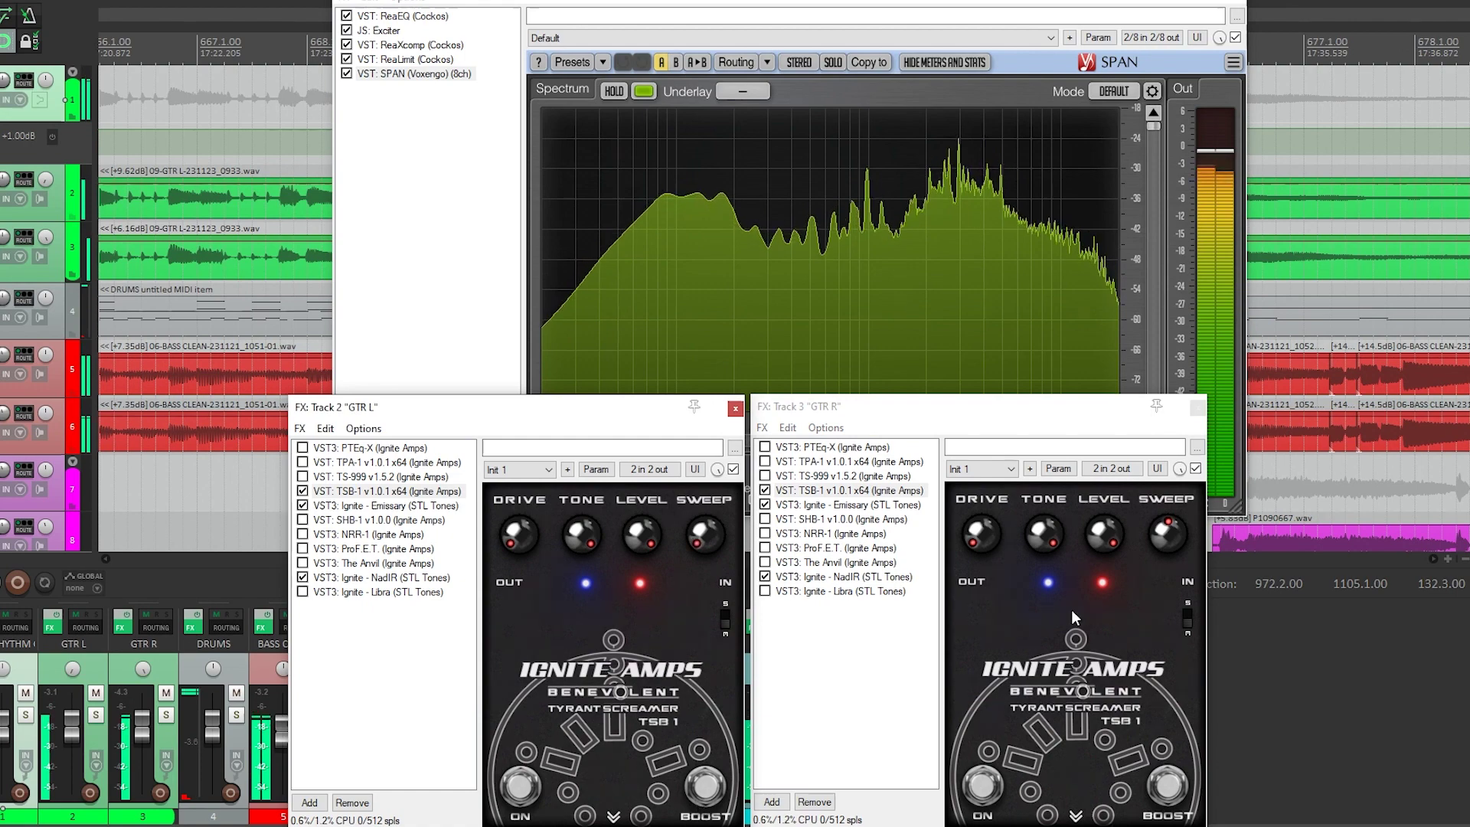
drag(1166, 534, 1165, 594)
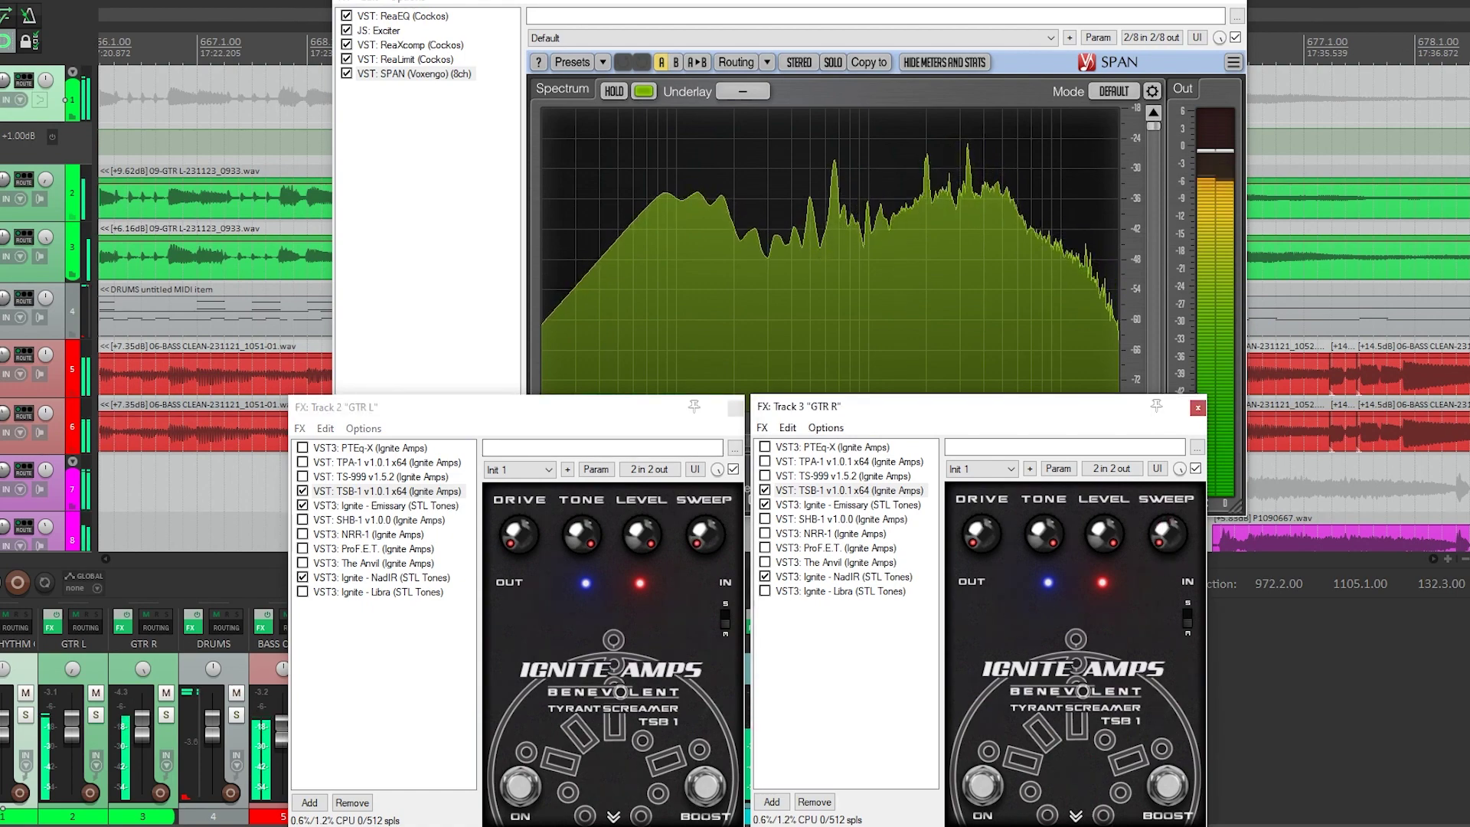
click(26, 715)
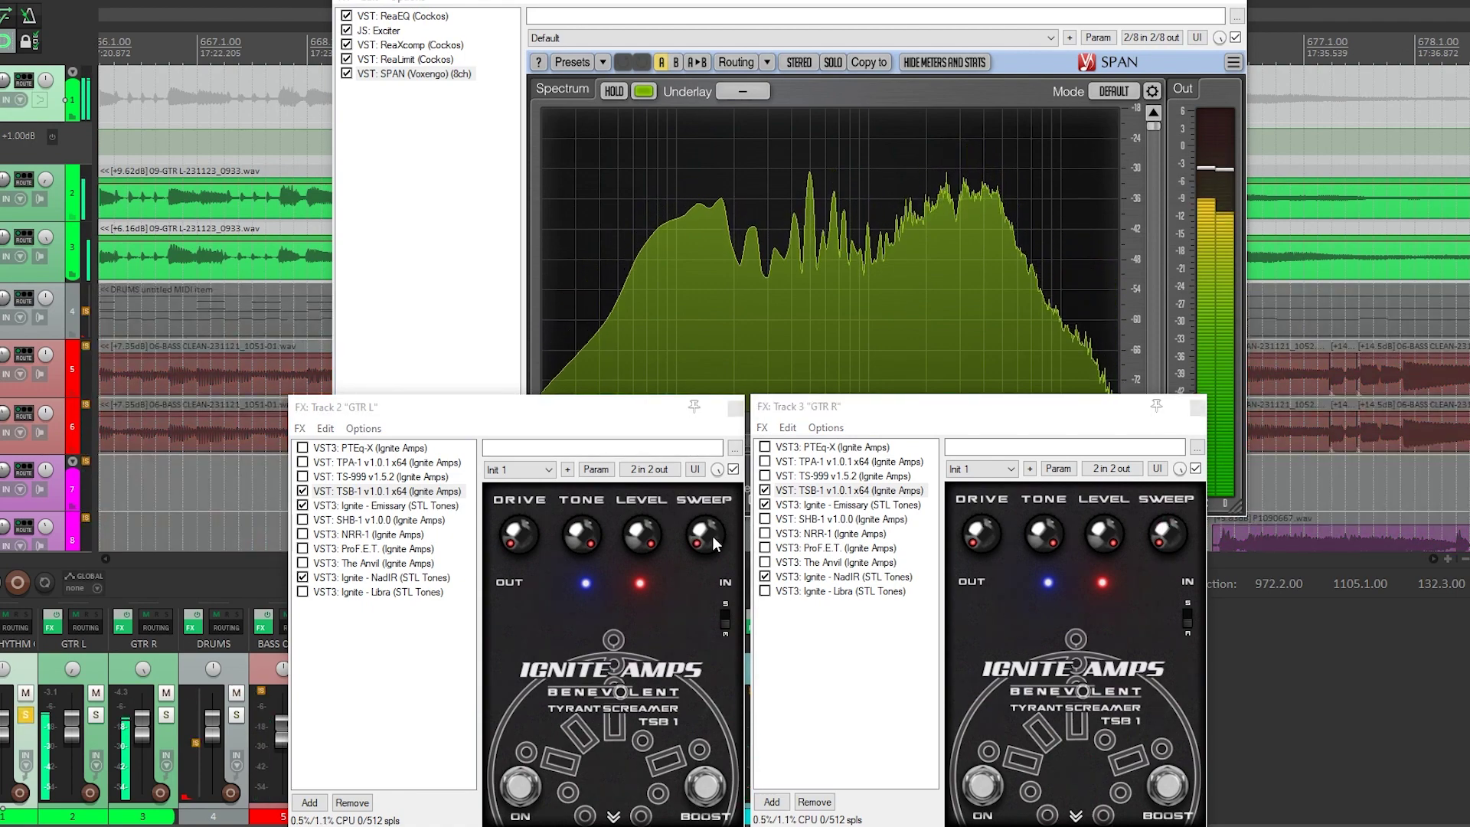
Turn the TSB-1 Sweep up on both guitar tracks, unsolo the rhythm bus, and readjust the Sweep in the full mix.
drag(712, 536, 680, 219)
drag(1166, 539, 1114, 265)
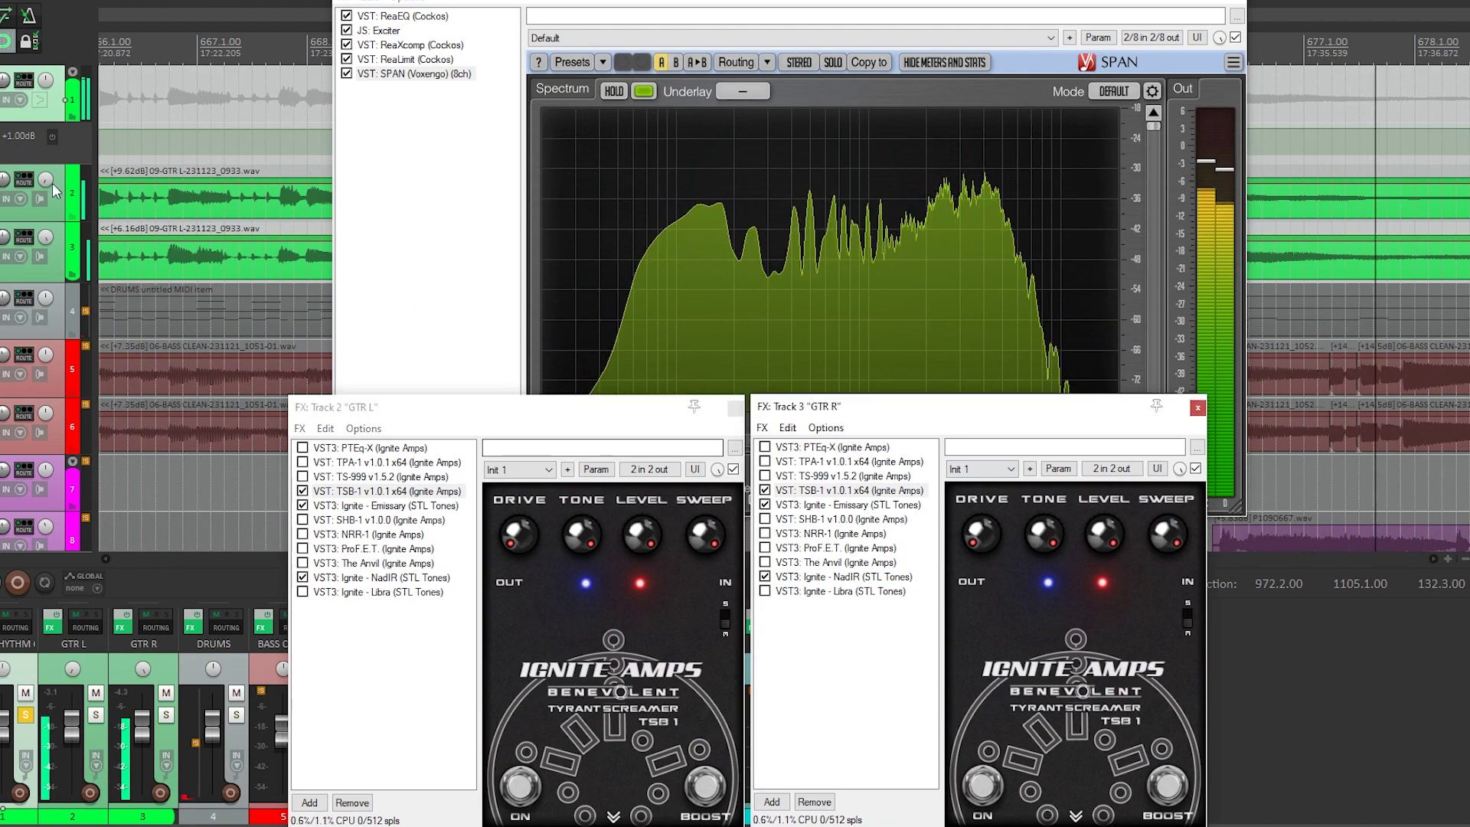
click(26, 715)
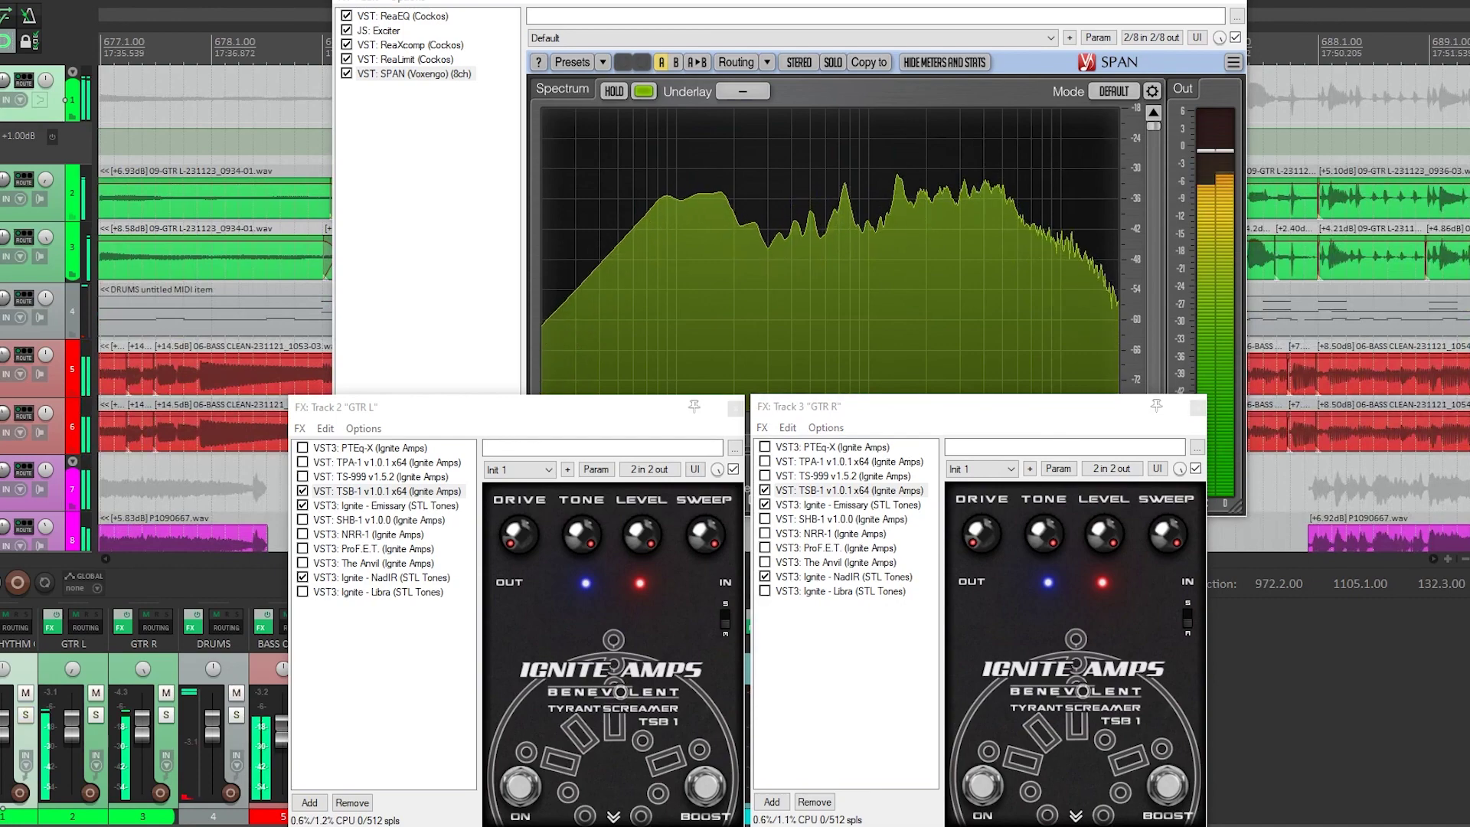
click(705, 536)
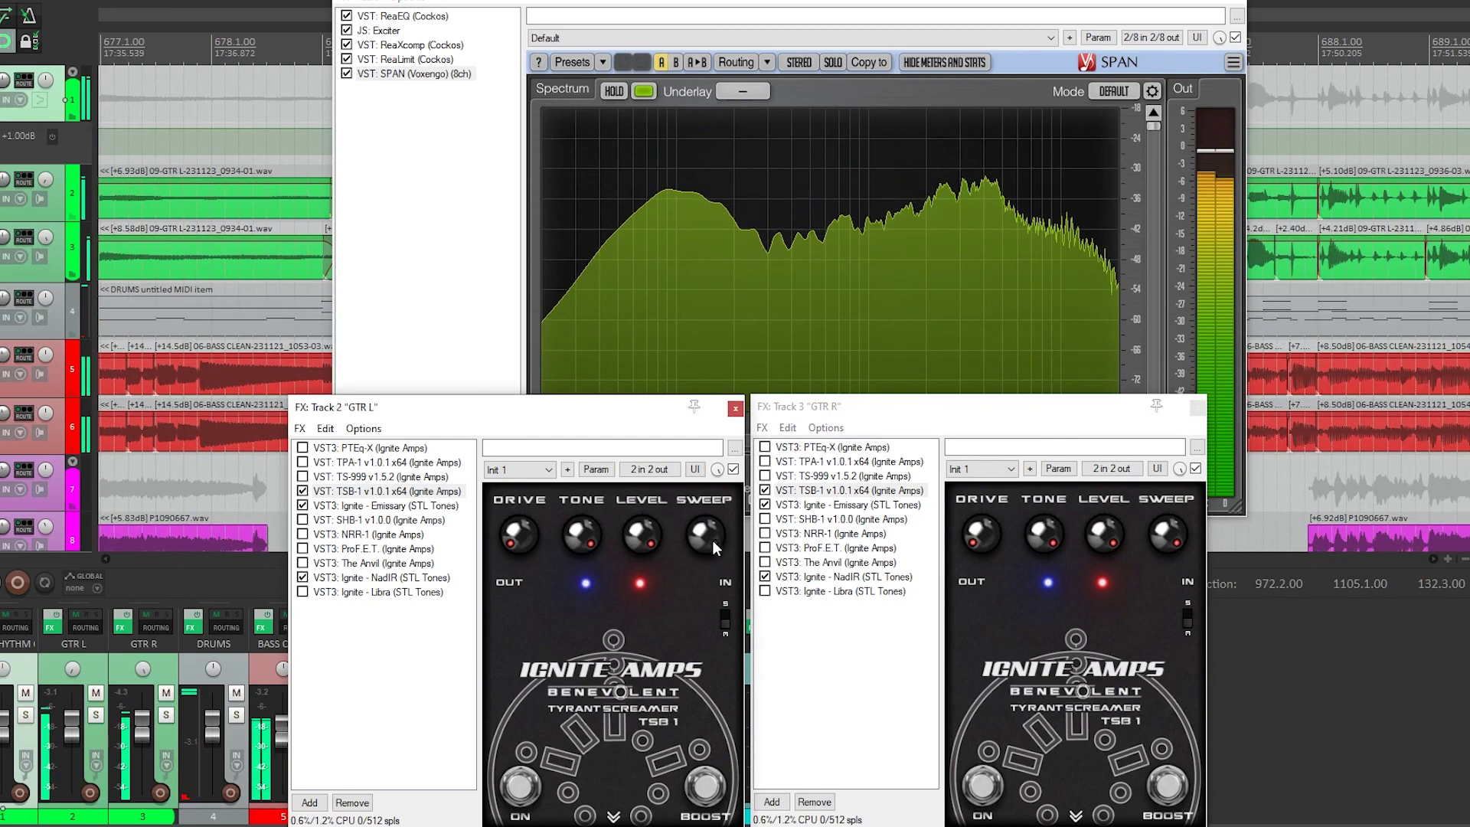
click(1172, 536)
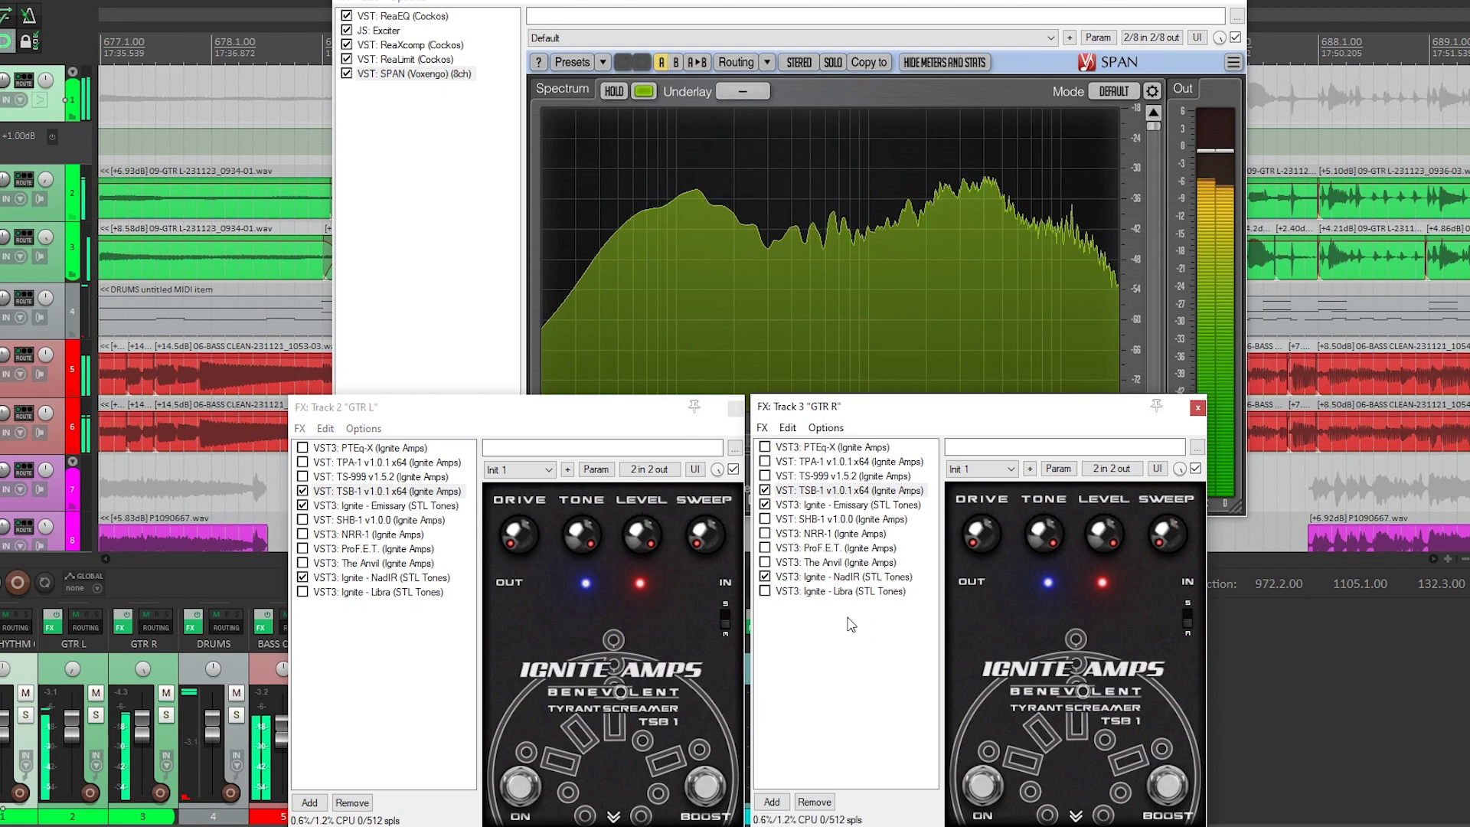
Solo the rhythm bus, readjust the TSB-1 Sweep on both guitar tracks, and return to the full mix.
click(25, 715)
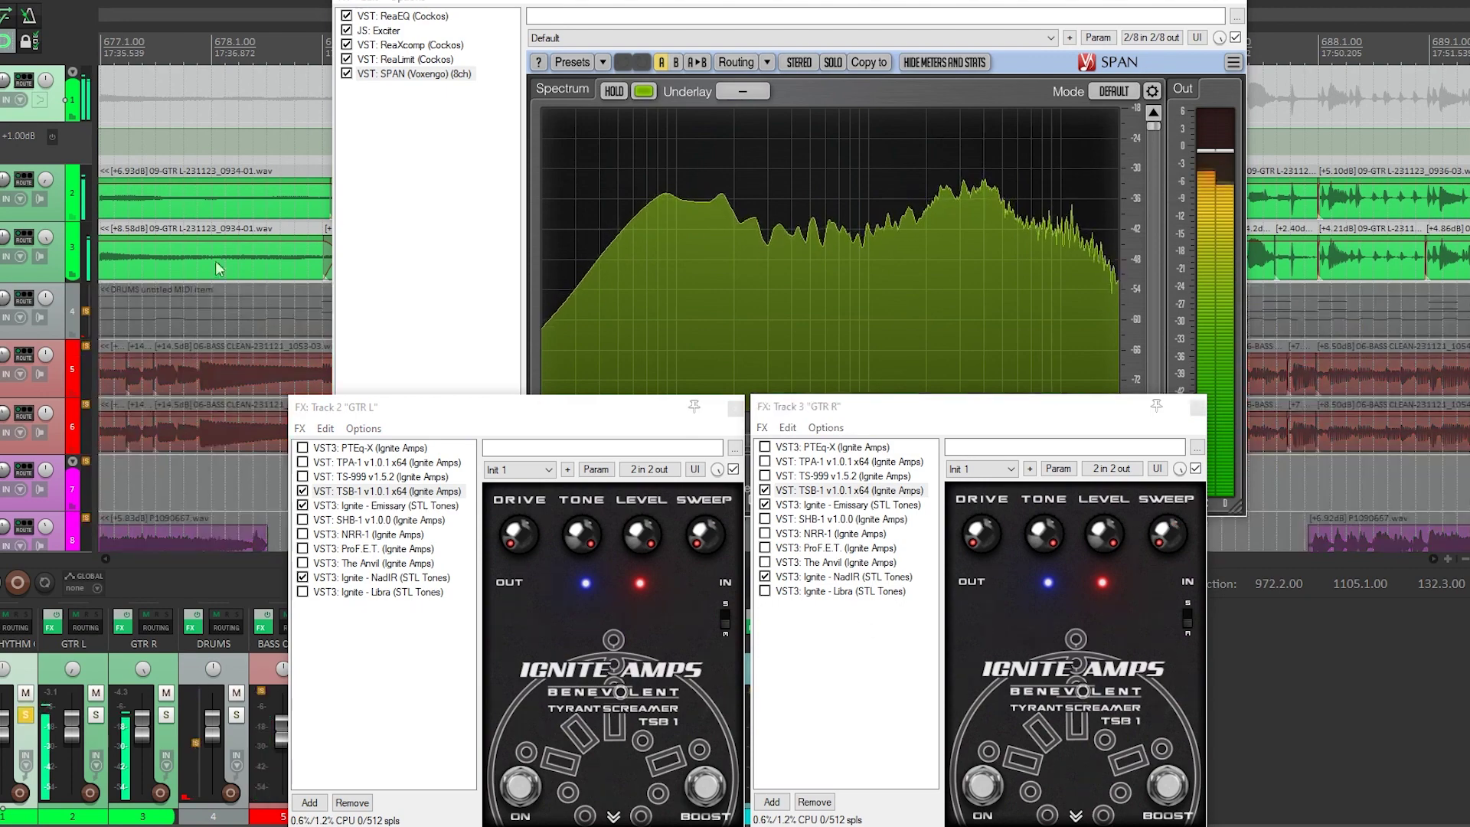
click(706, 570)
click(1175, 548)
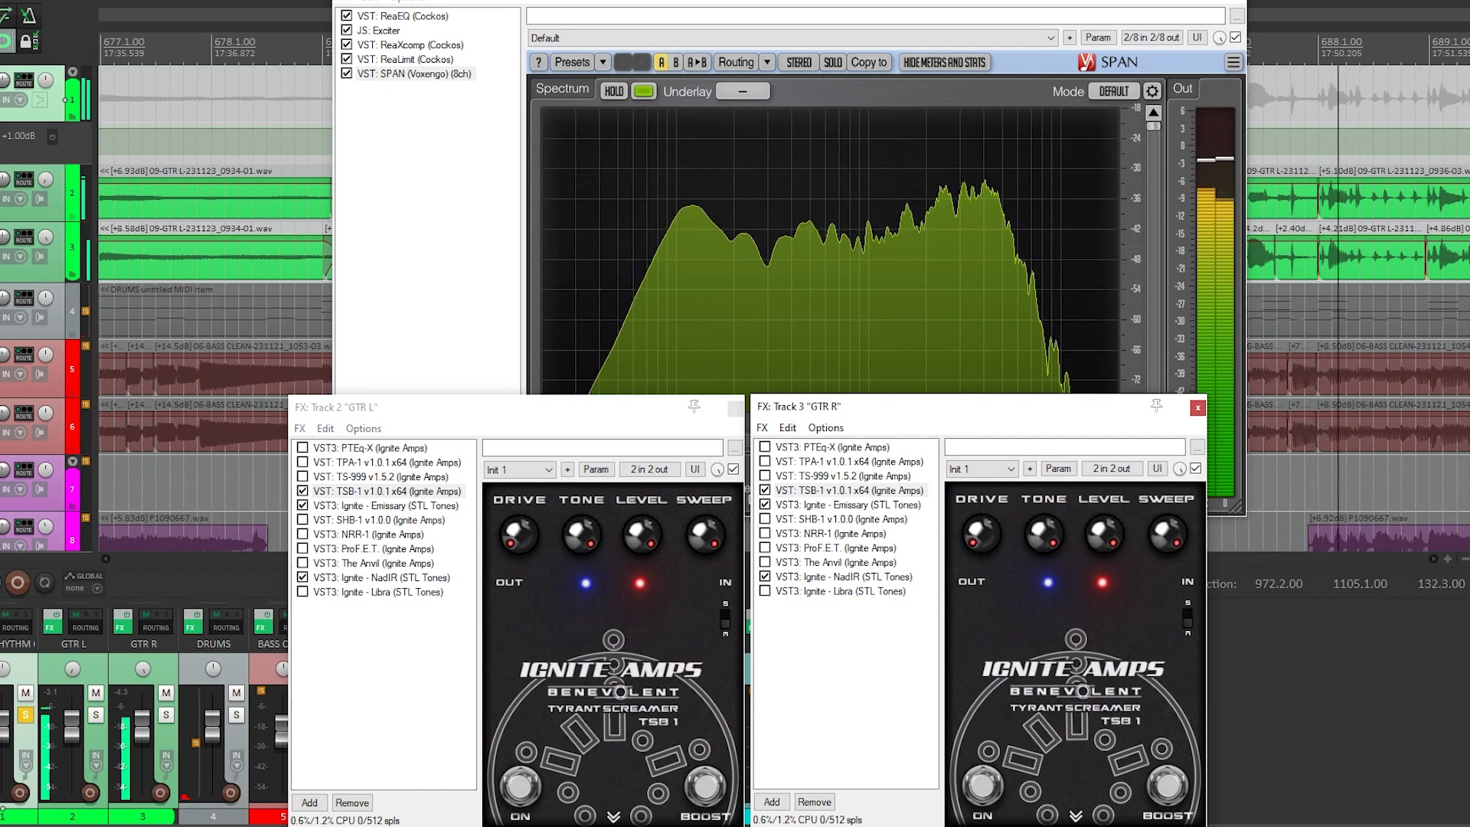
key(F6)
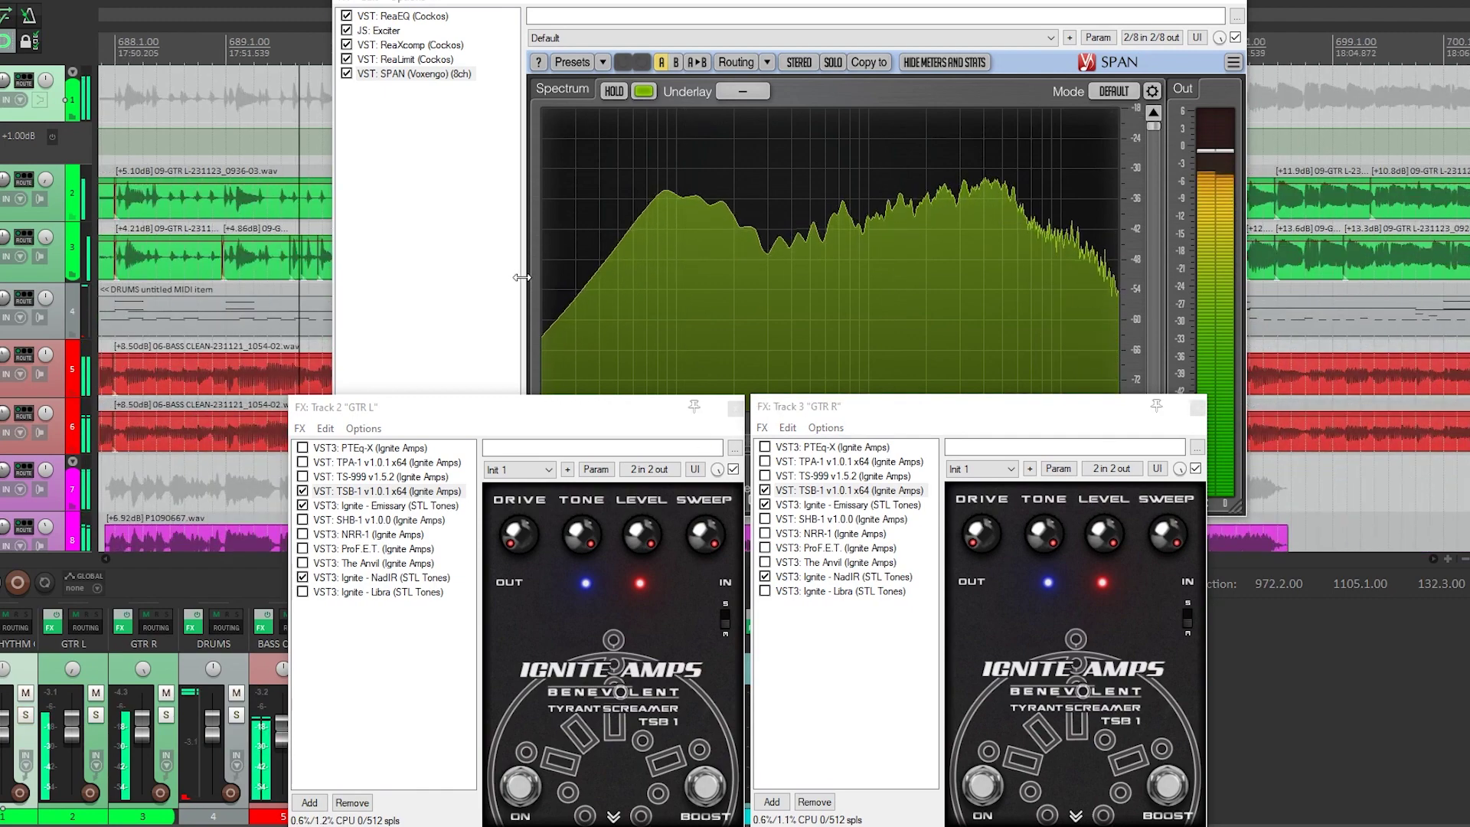
Examine the full SPAN spectrum analyzer and bring both guitar tracks' TSB-1 pedals back into view.
click(680, 2)
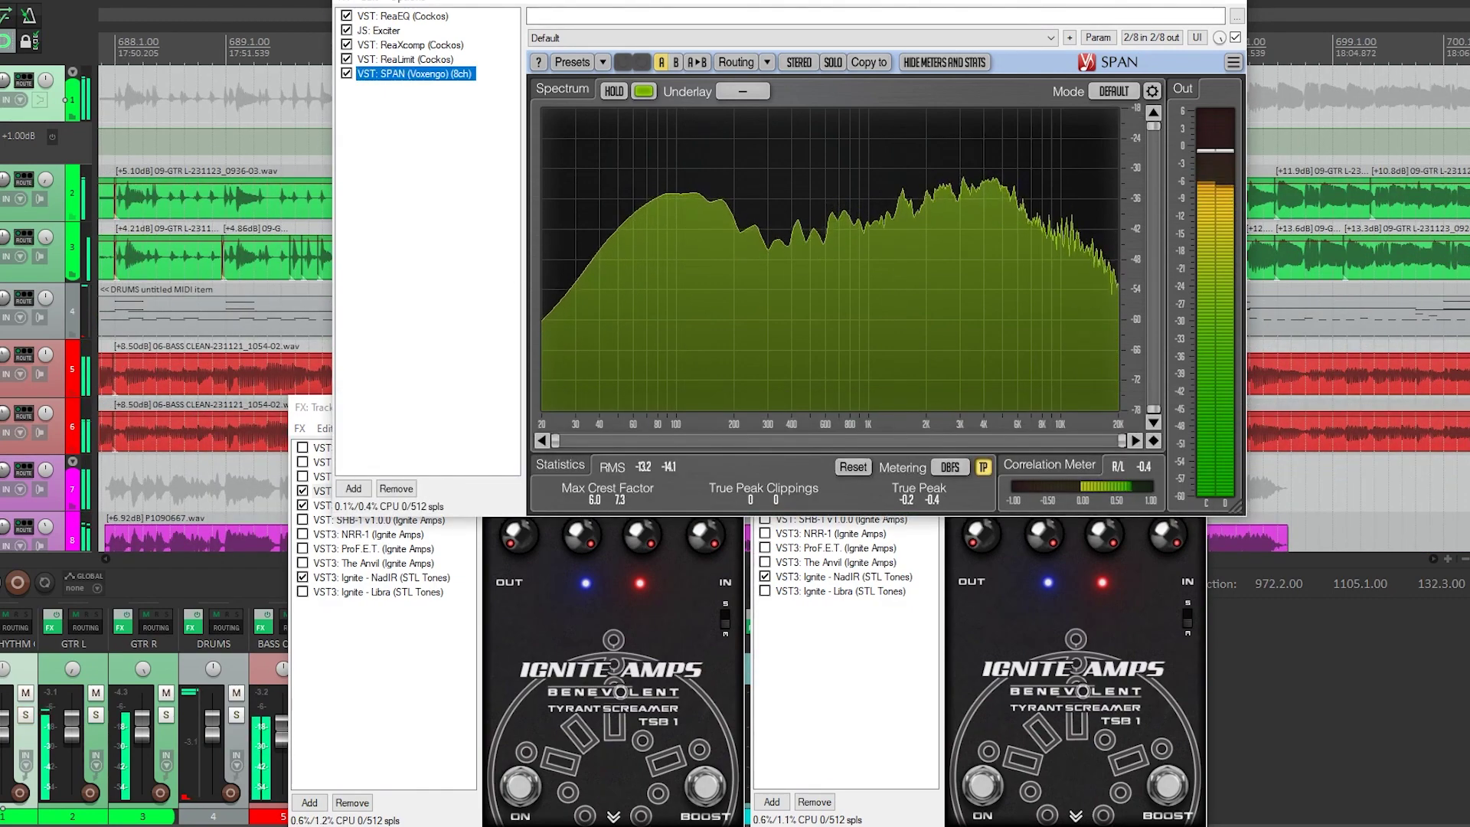
click(395, 747)
click(837, 726)
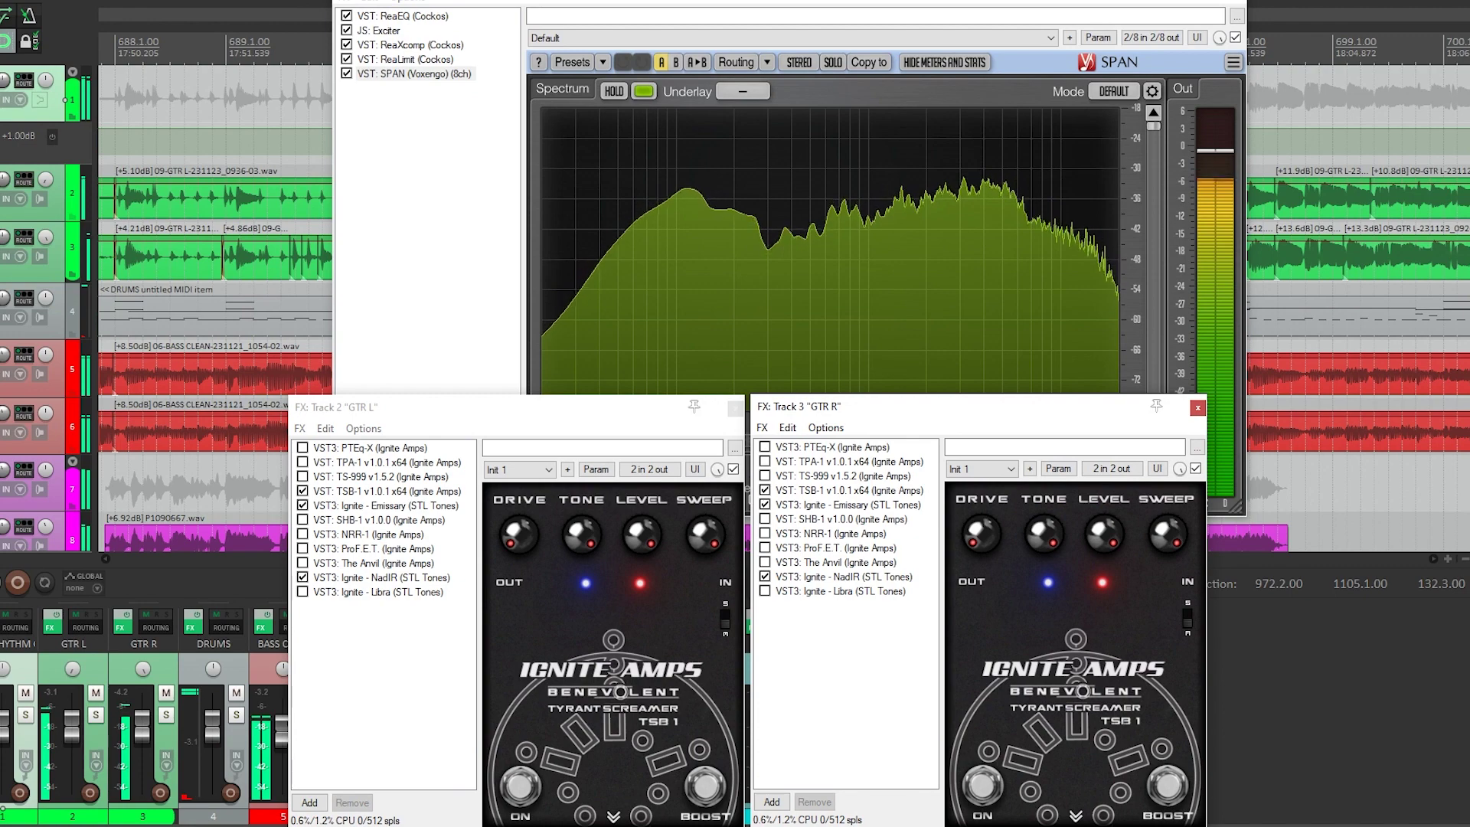
Turn the TSB-1 Sweep down on both guitar tracks and readjust it, with the rhythm bus soloed.
click(25, 715)
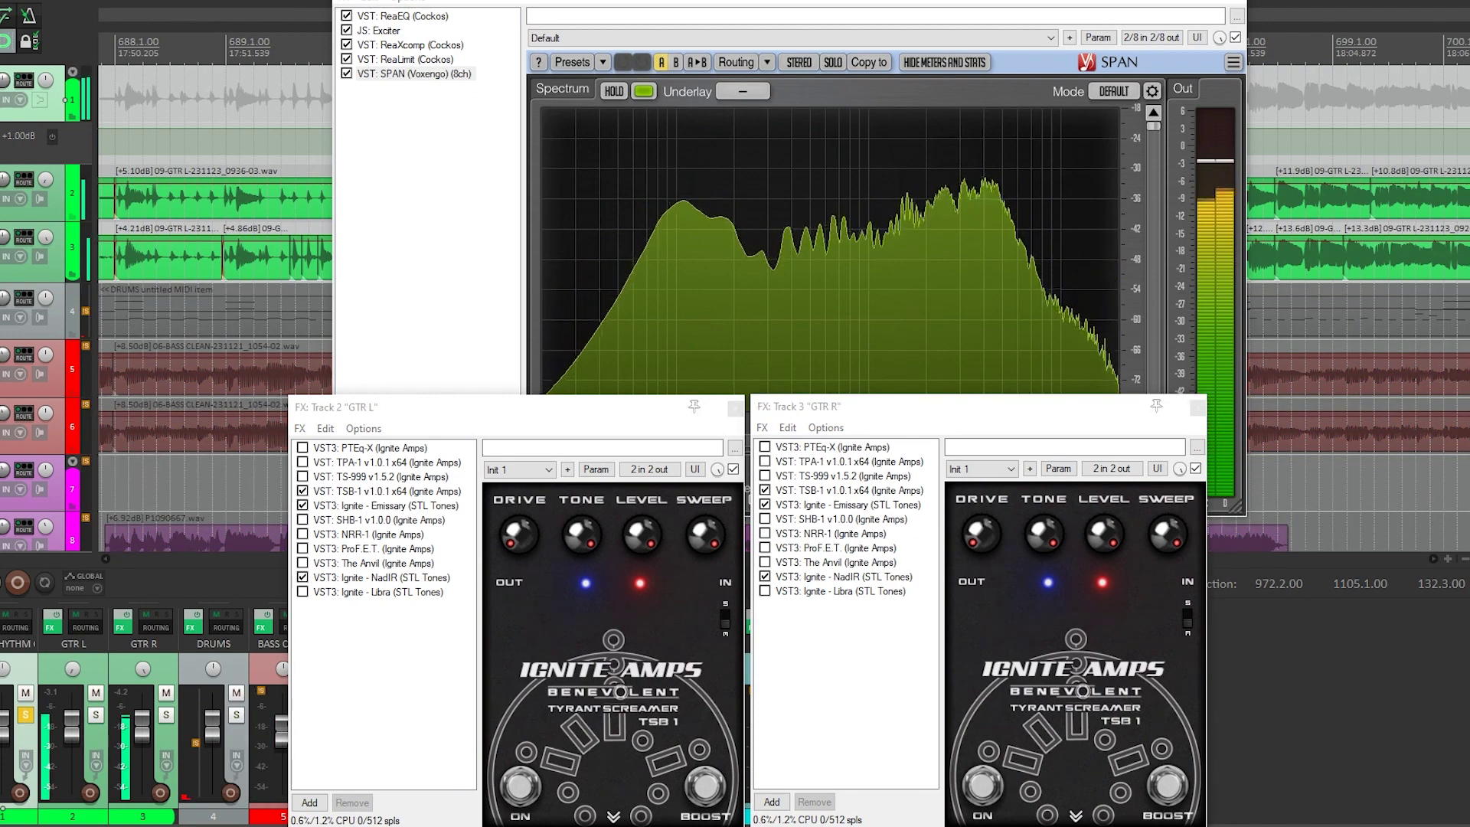
drag(709, 538, 887, 780)
drag(1172, 538, 1101, 685)
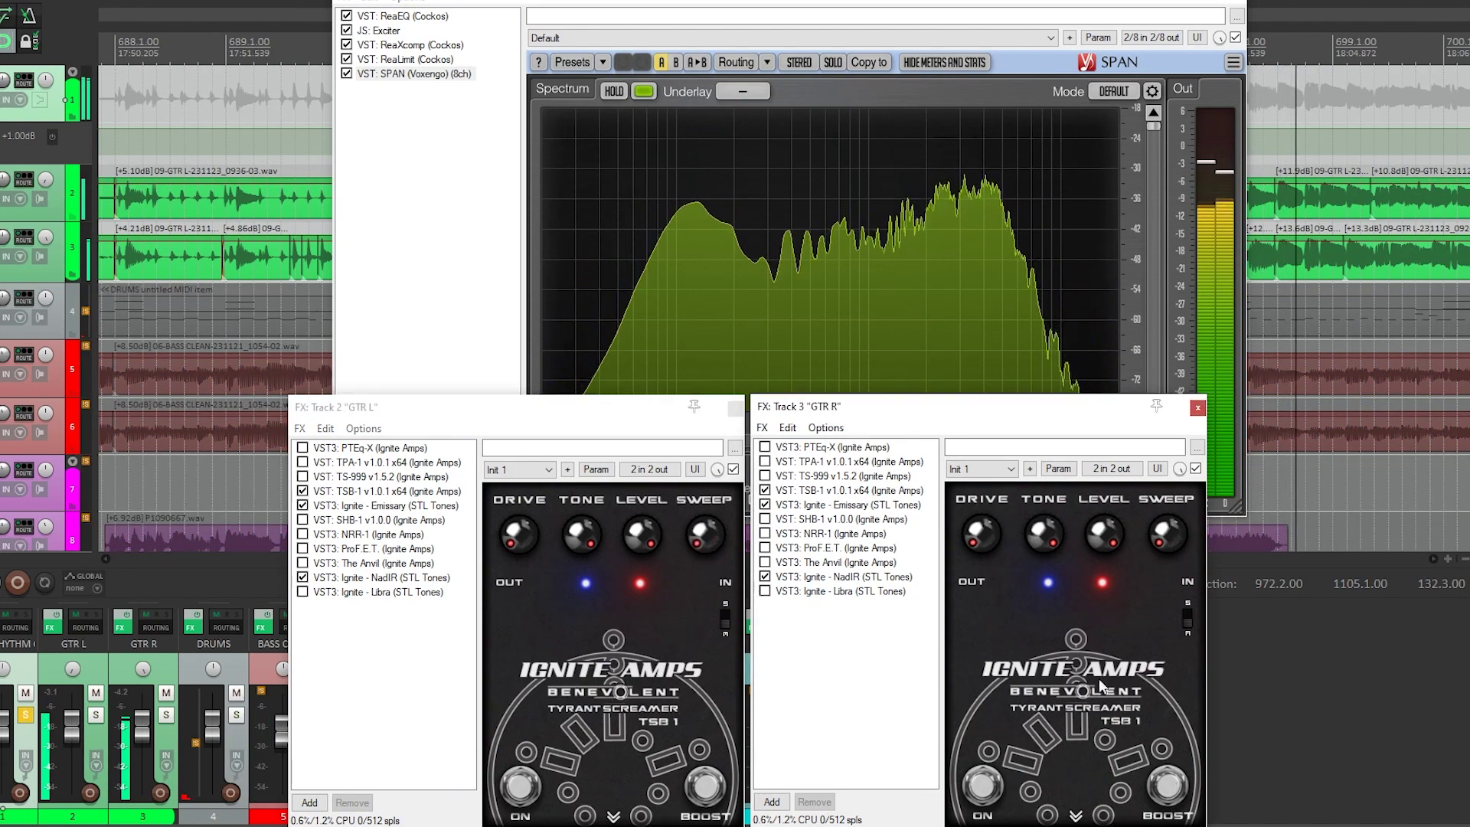
click(704, 539)
click(1170, 539)
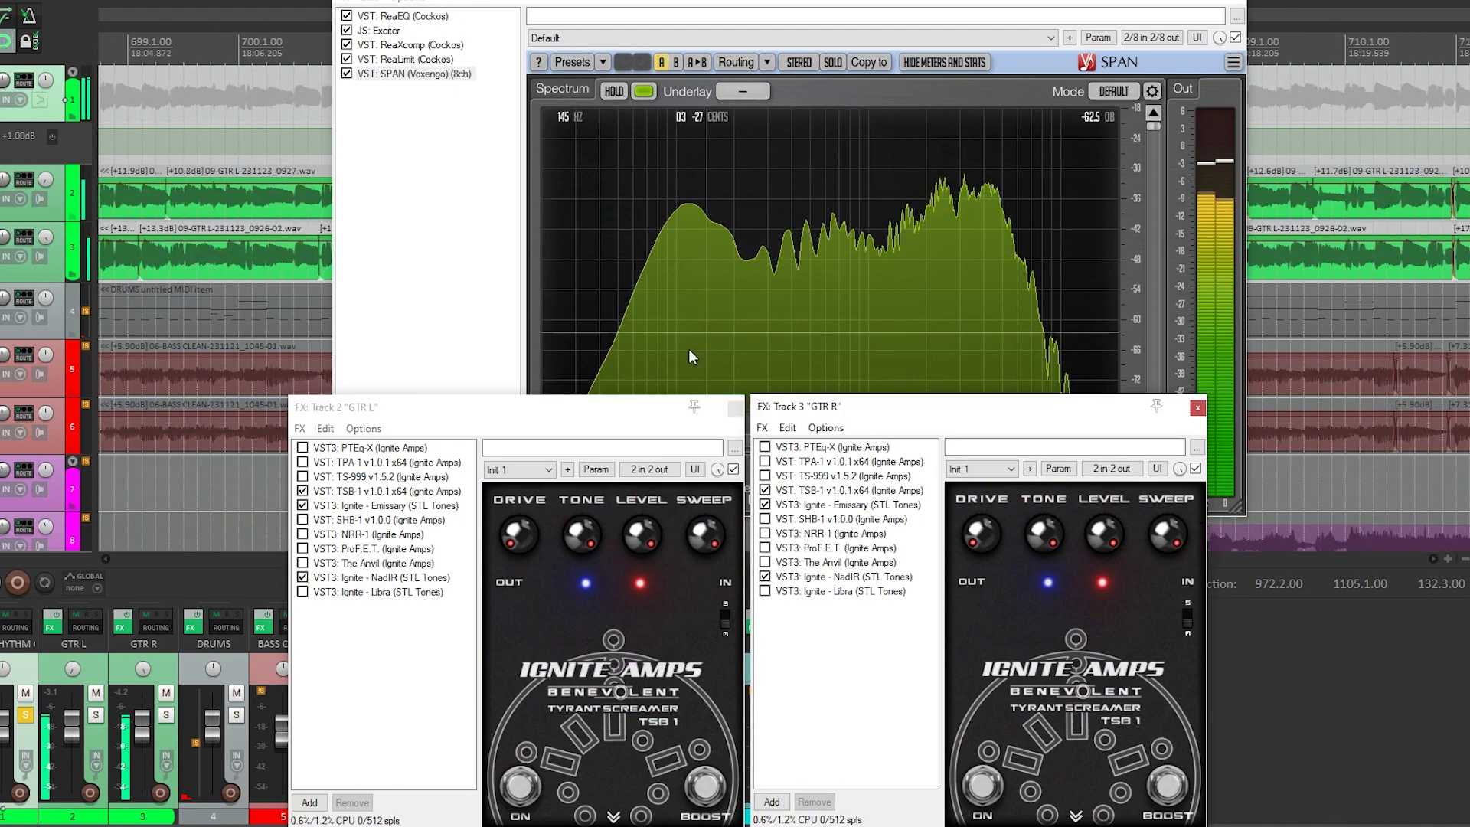
Bypass and re-engage the TSB-1 on both guitar tracks, comparing the soloed rhythm bus with the full mix.
click(519, 789)
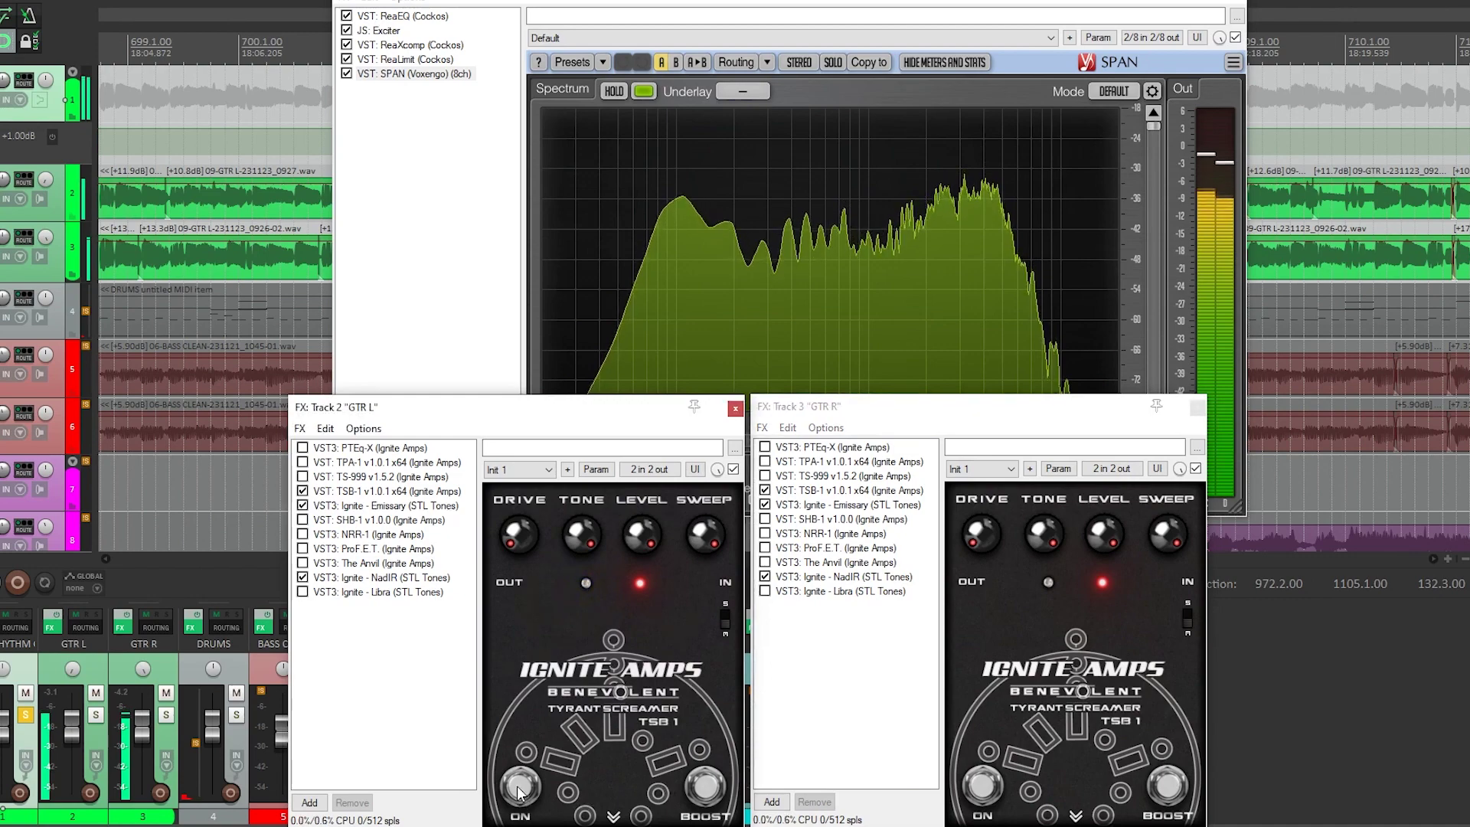
click(978, 799)
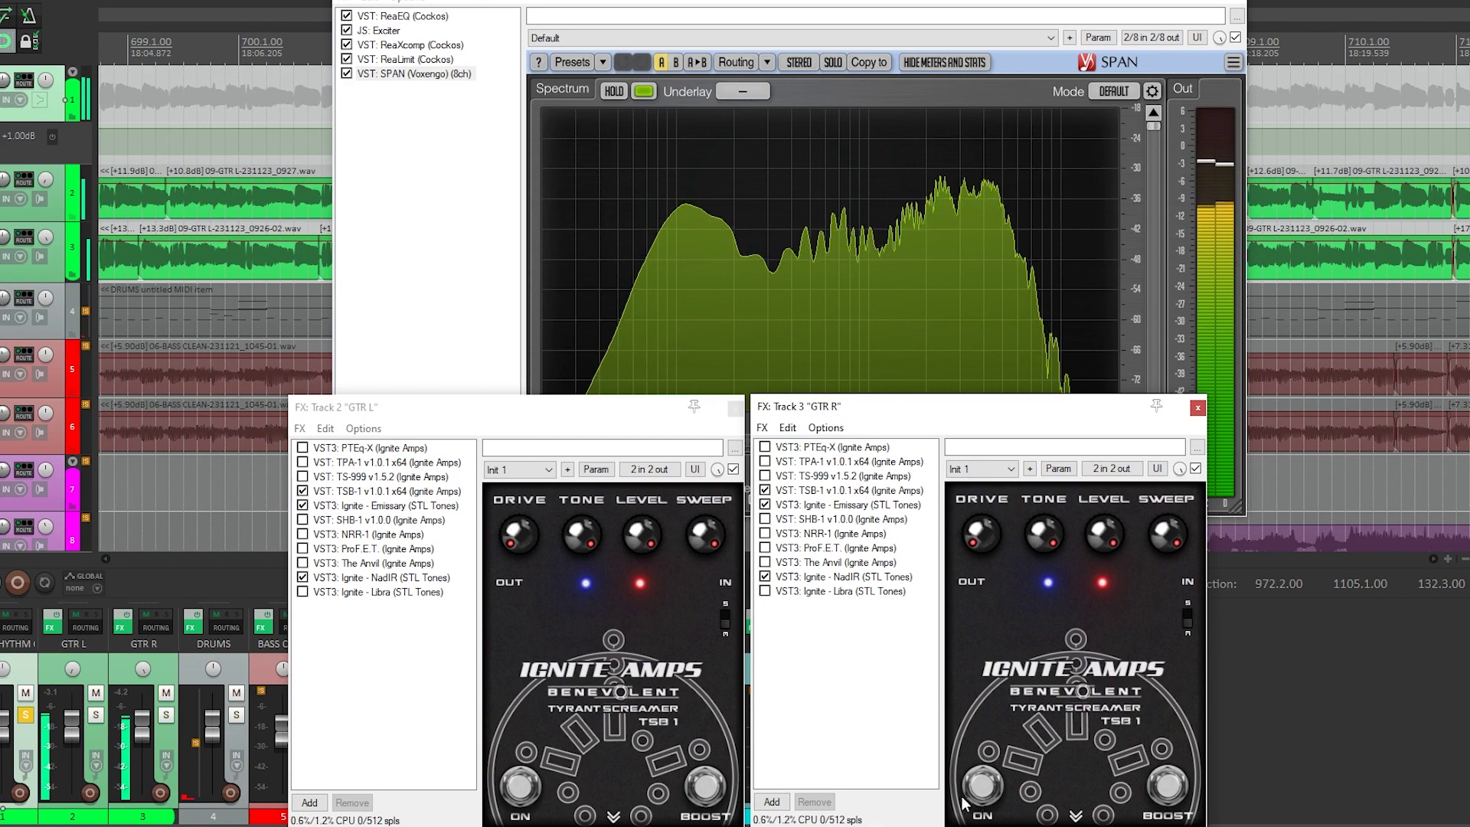
click(25, 715)
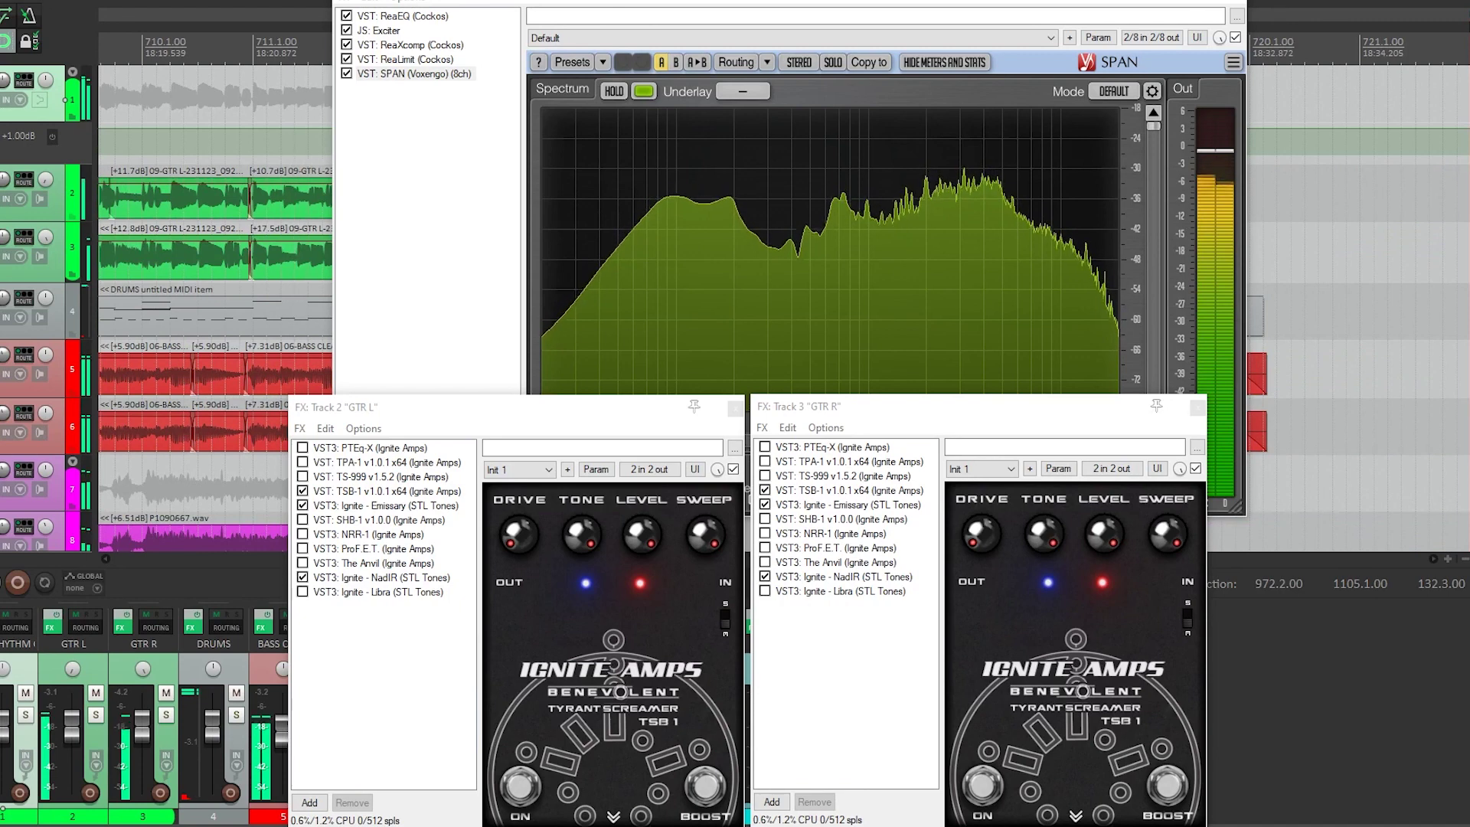
key(F6)
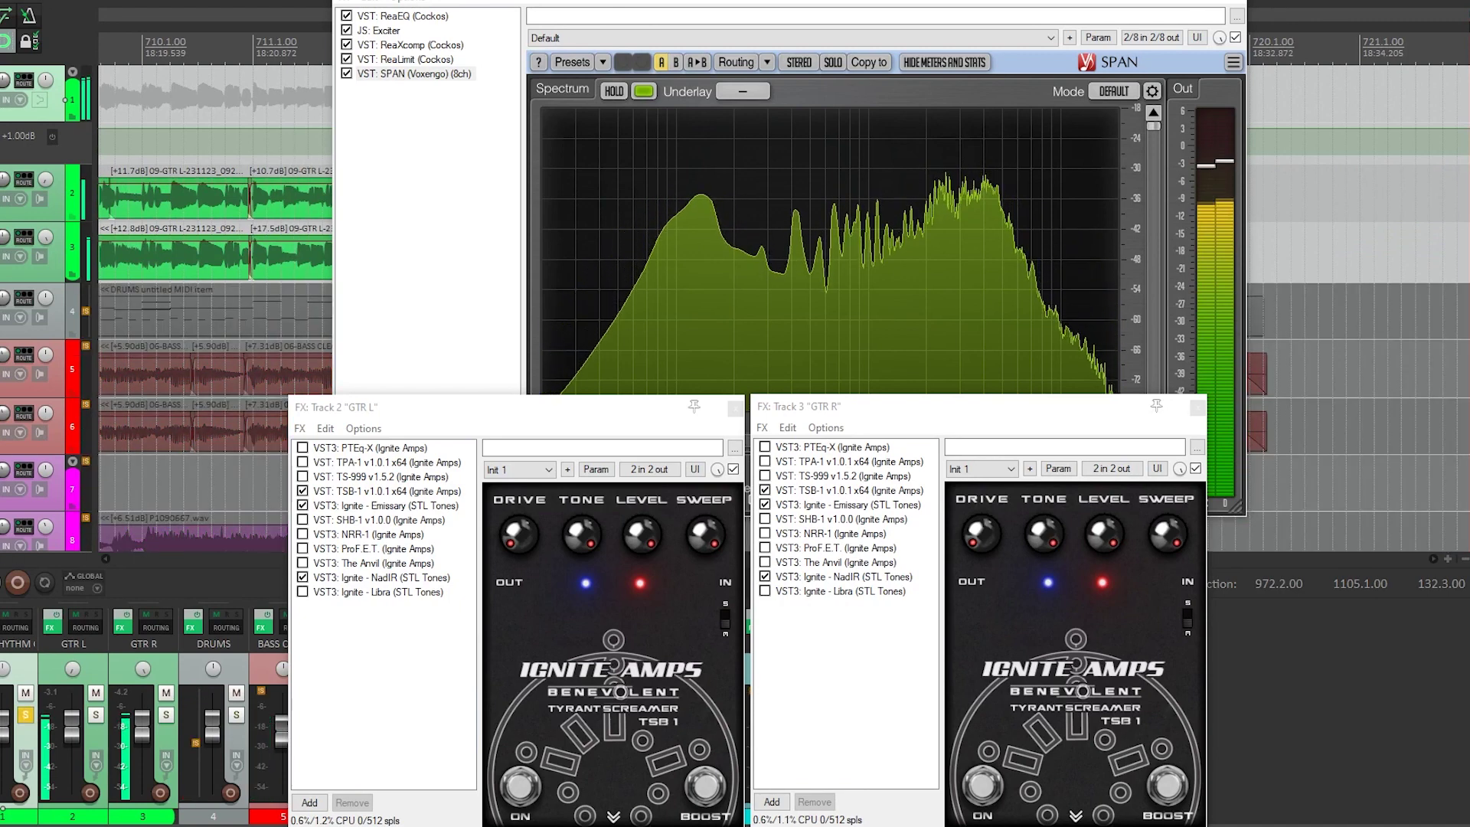
click(414, 74)
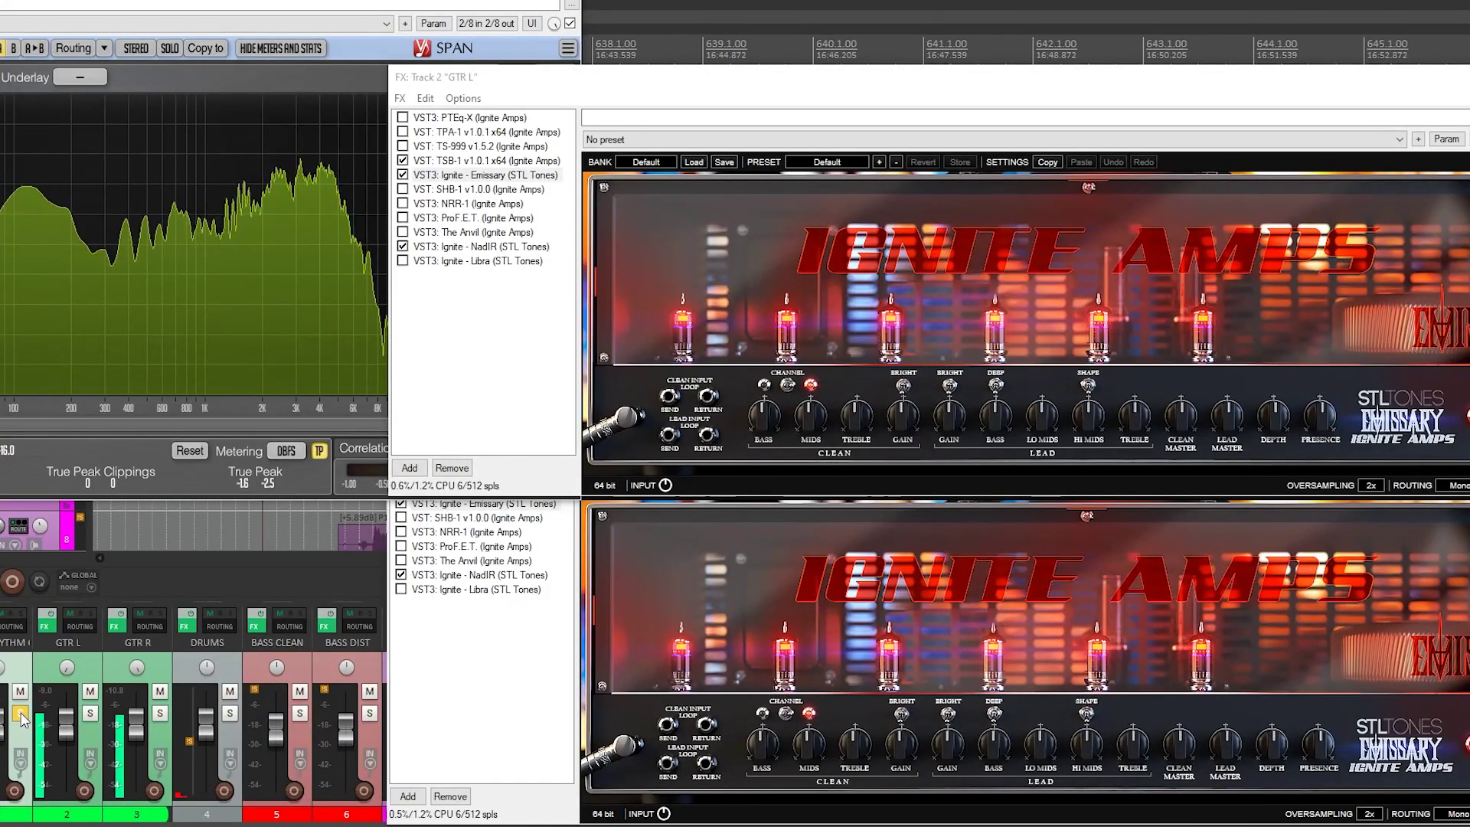
Switch the Emissary to its clean channel and back to lead on both guitar tracks, with the rhythm bus soloed.
click(20, 715)
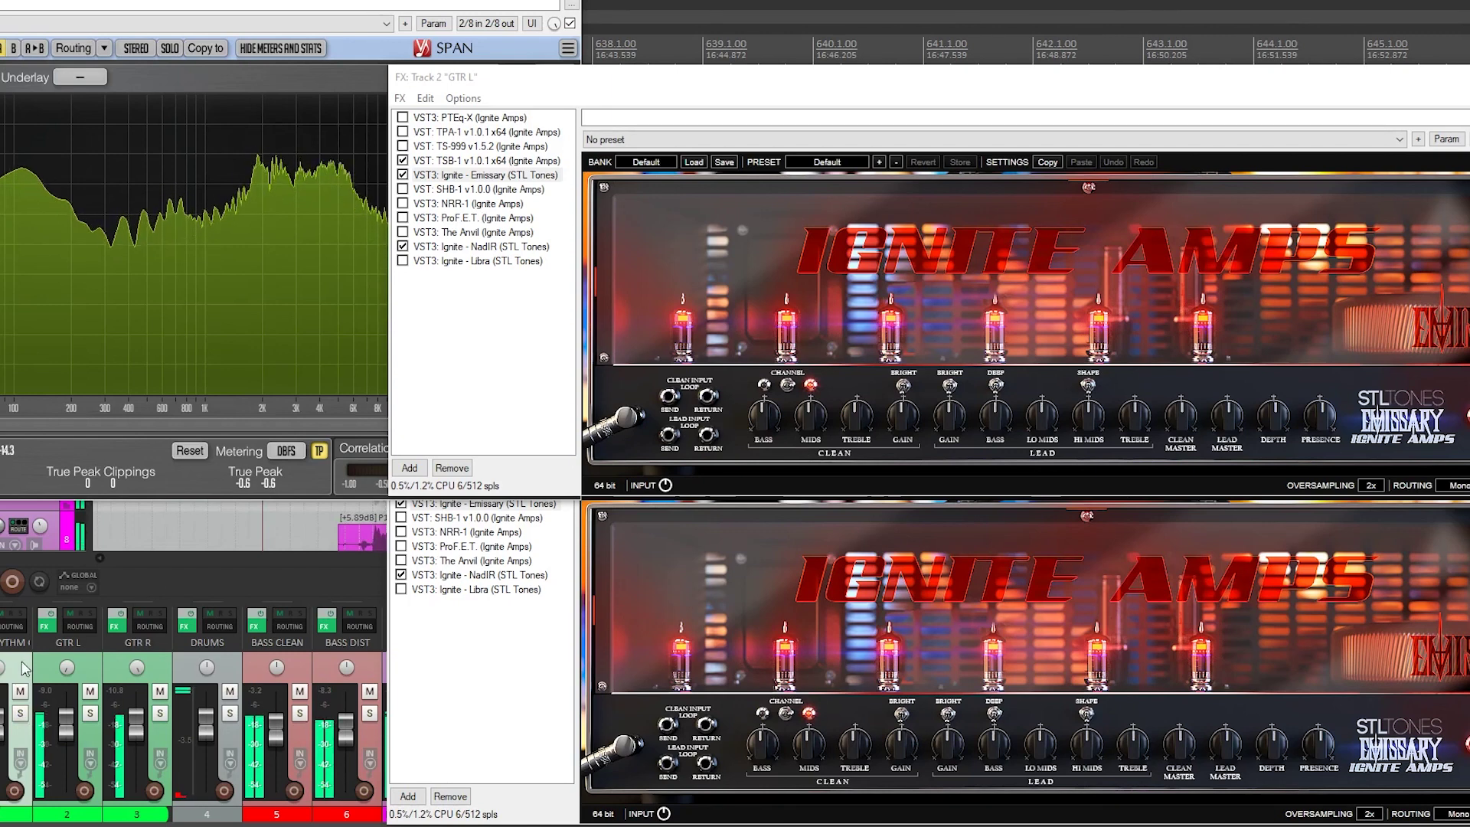
click(21, 715)
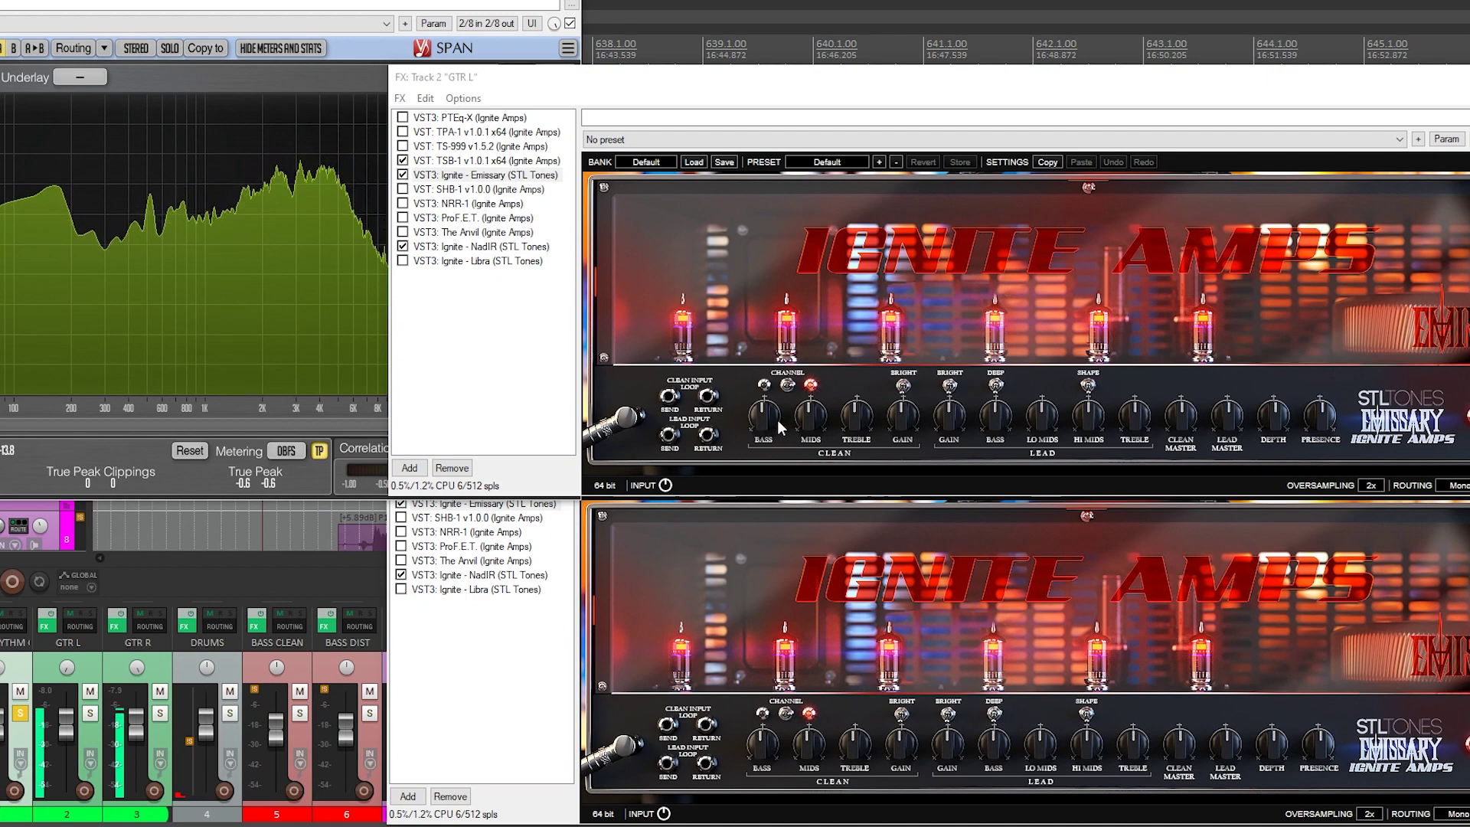
click(786, 389)
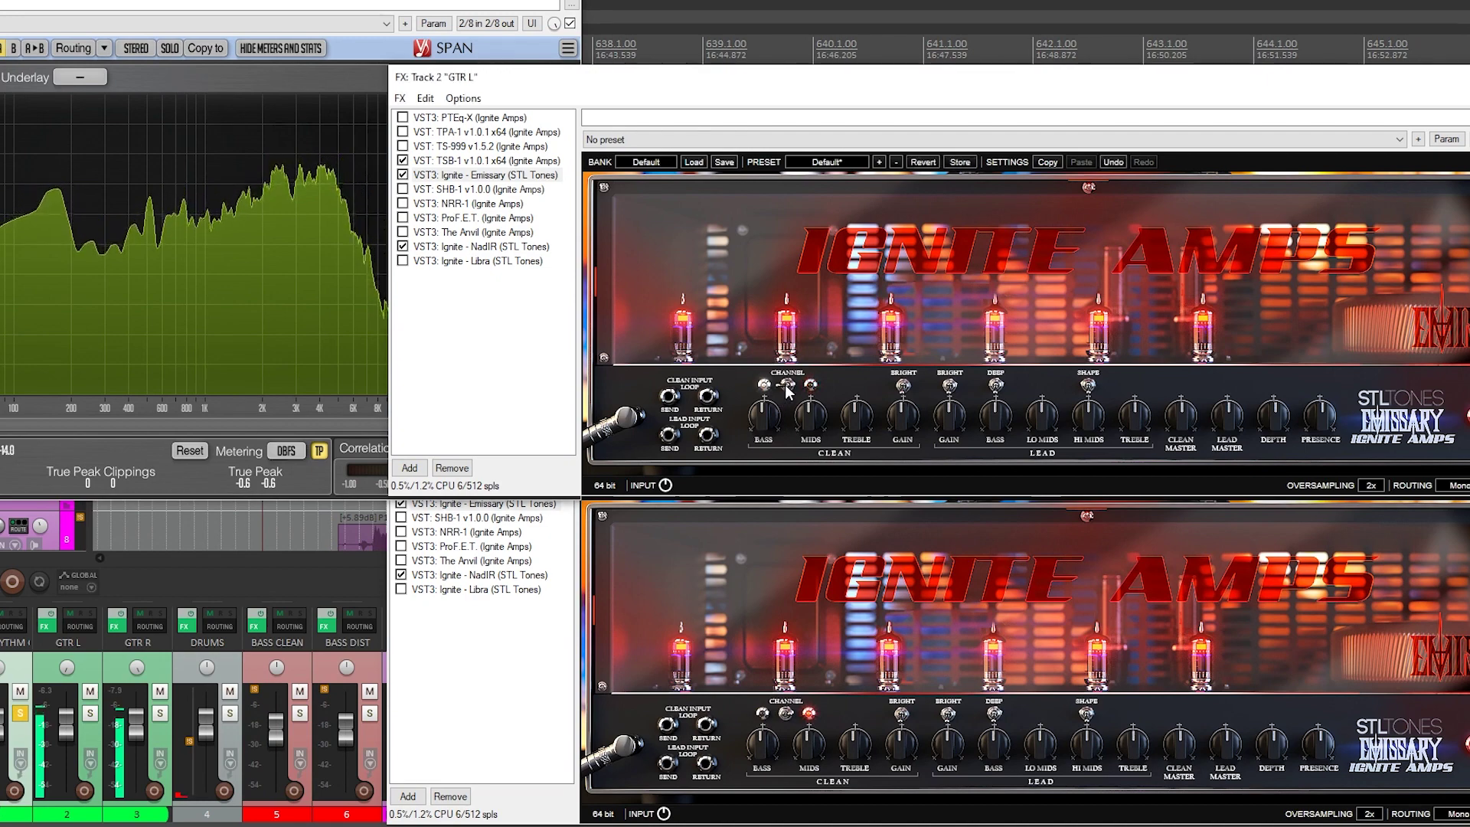
click(788, 713)
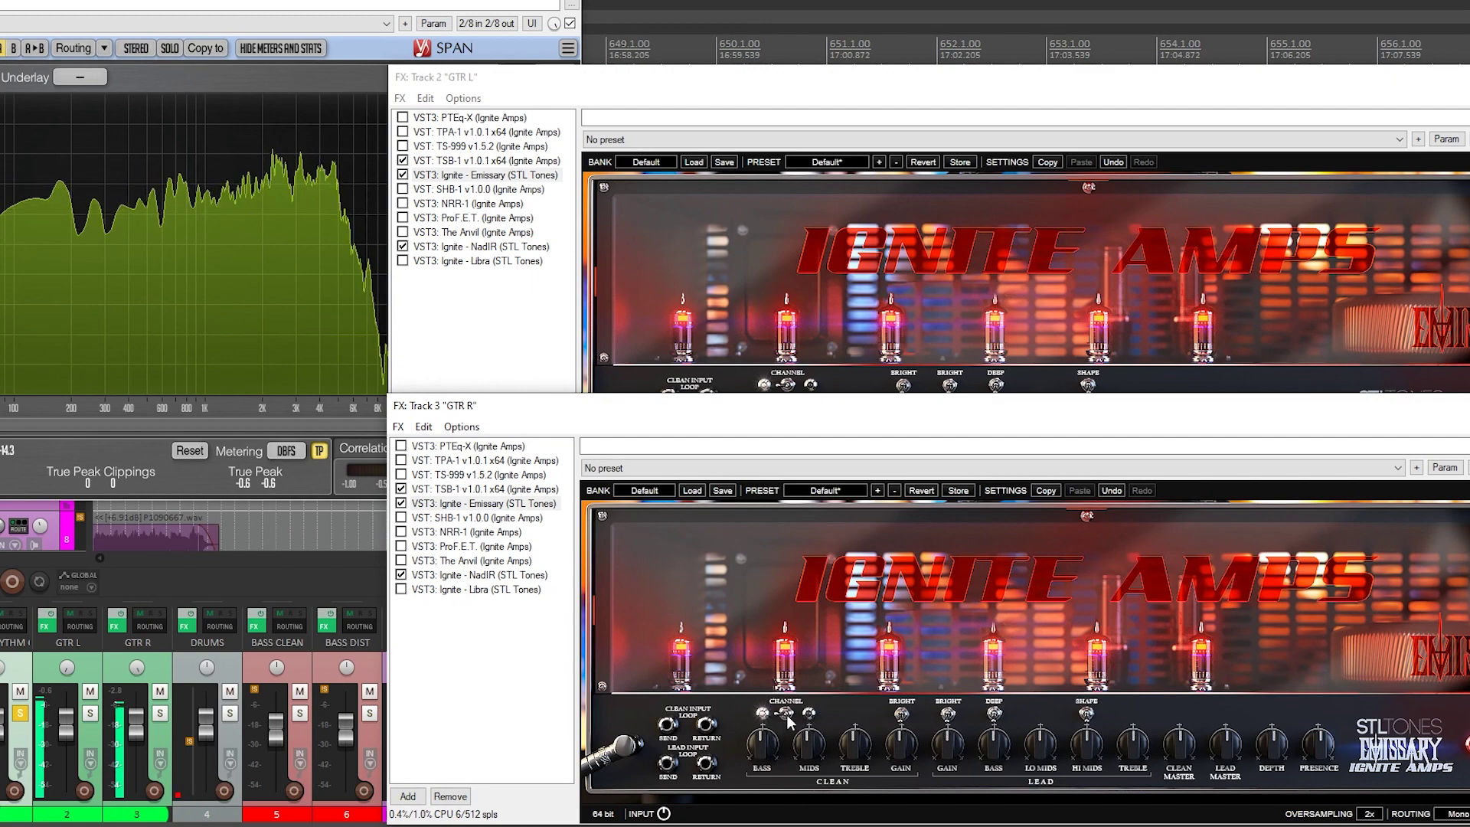
click(785, 389)
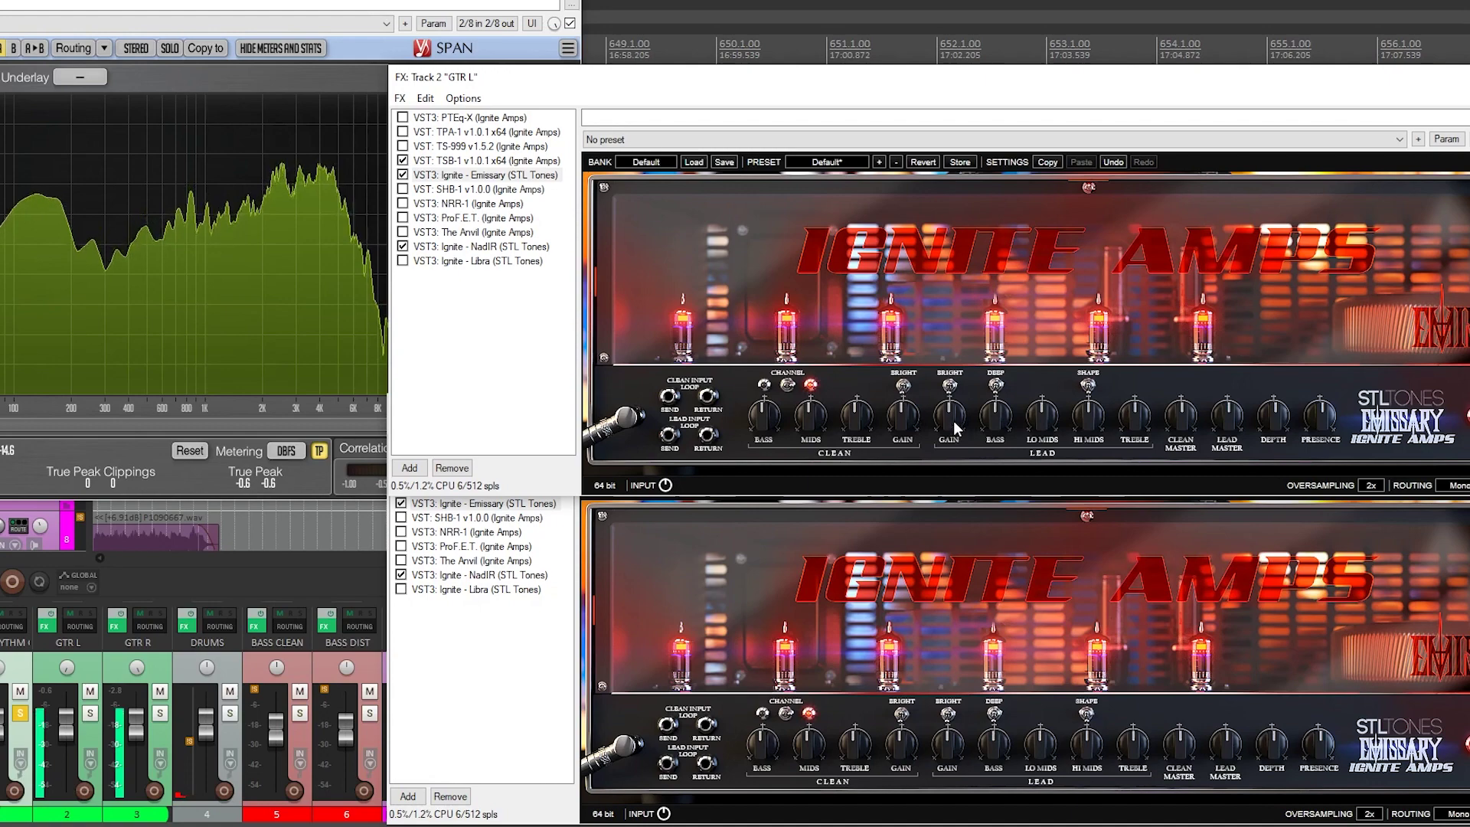
Adjust the Emissary's lead Gain, Bass, Lo Mids, Hi Mids and Treble, plus Depth and Presence, on both guitar tracks.
click(953, 749)
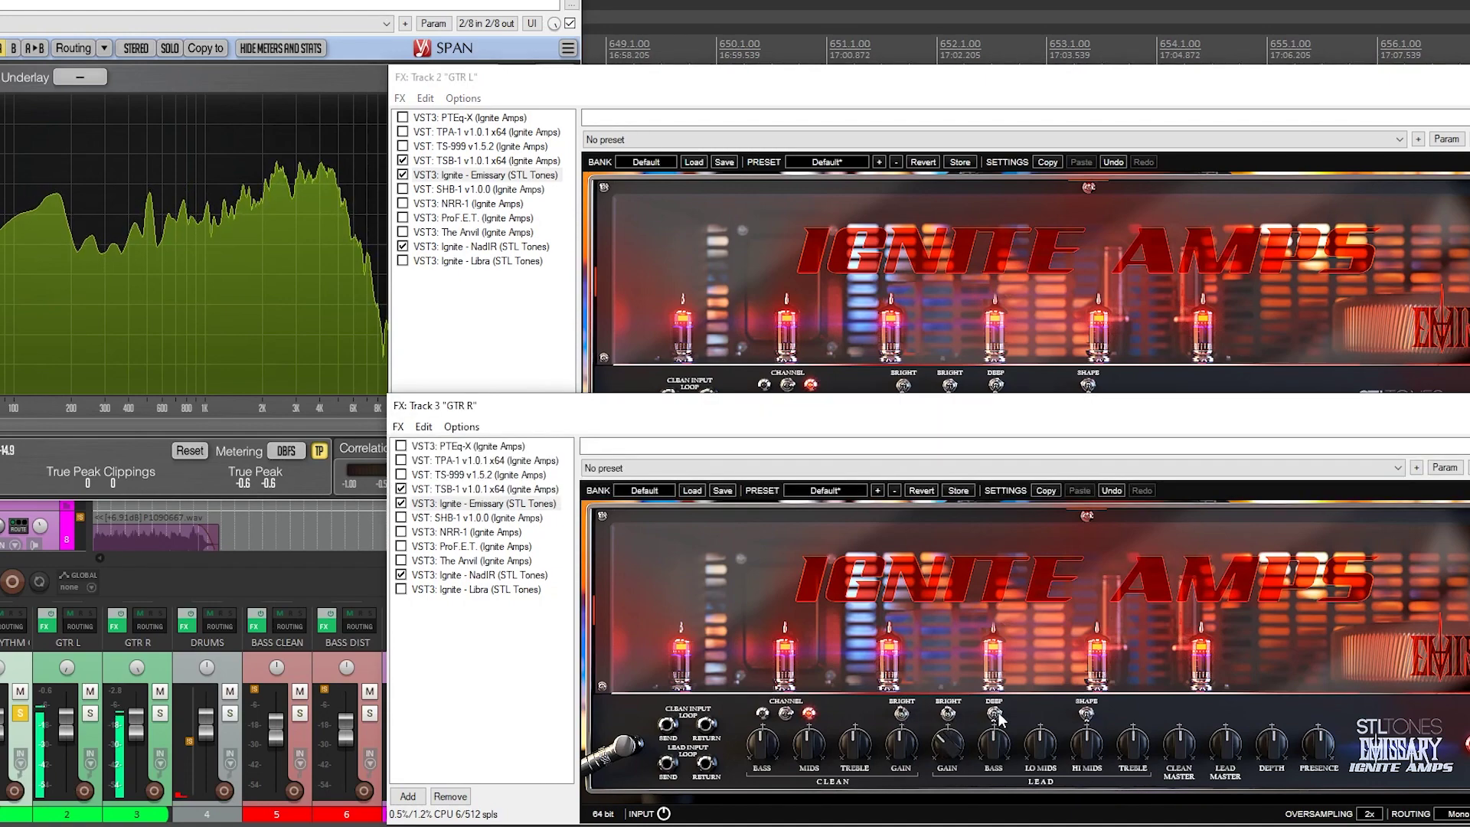
click(1027, 391)
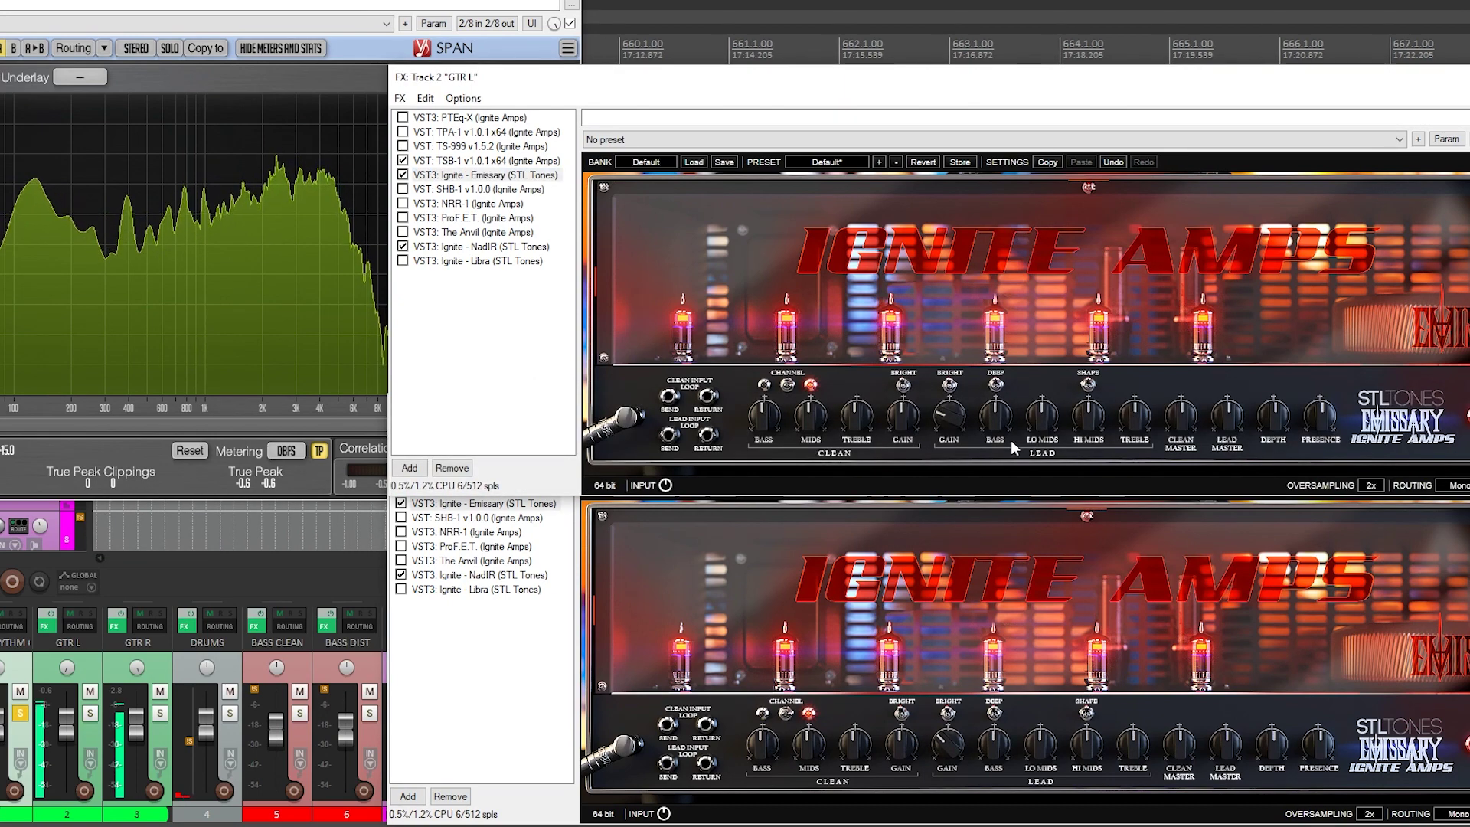
click(999, 746)
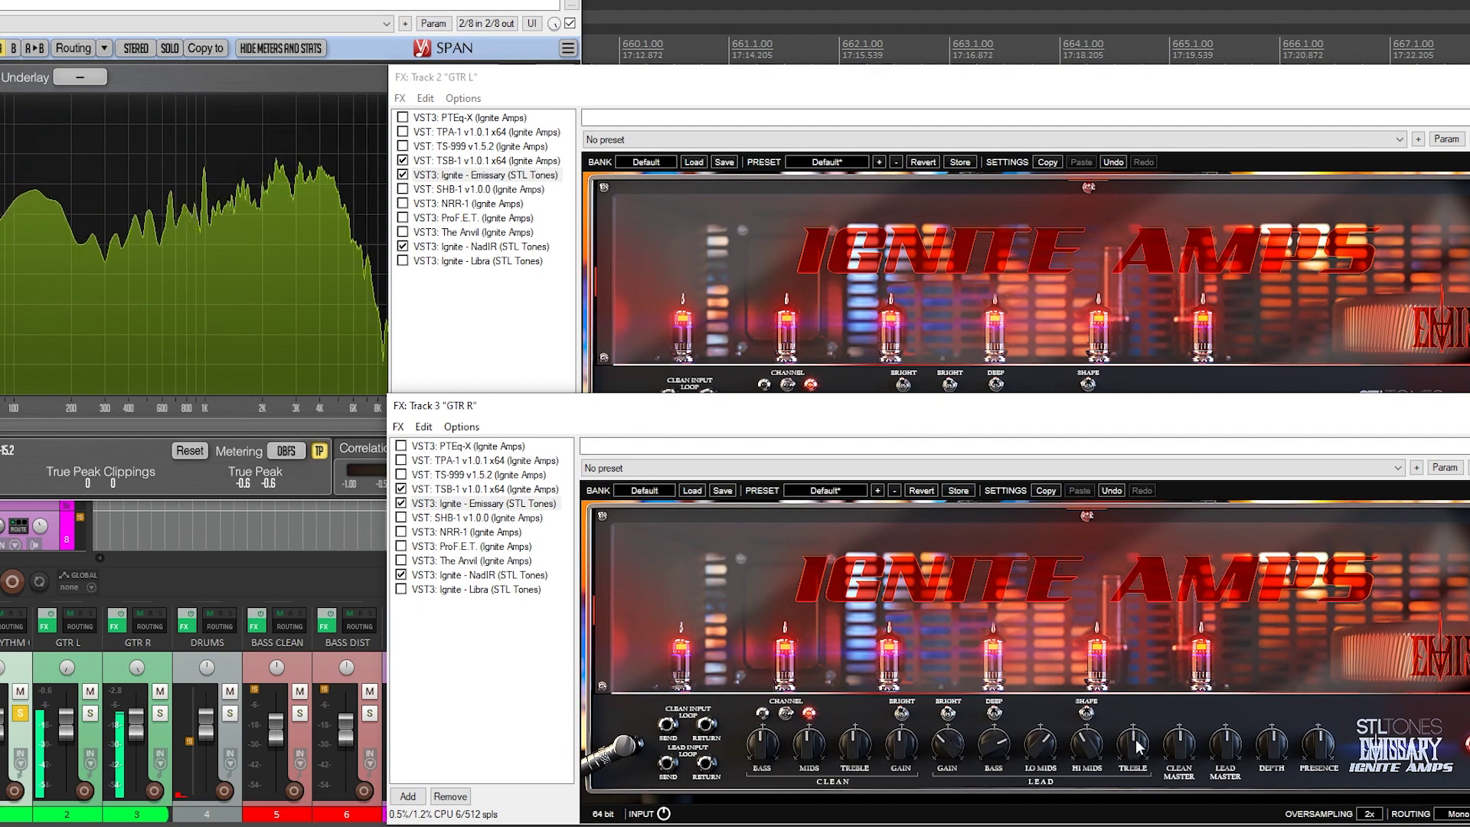
click(1056, 136)
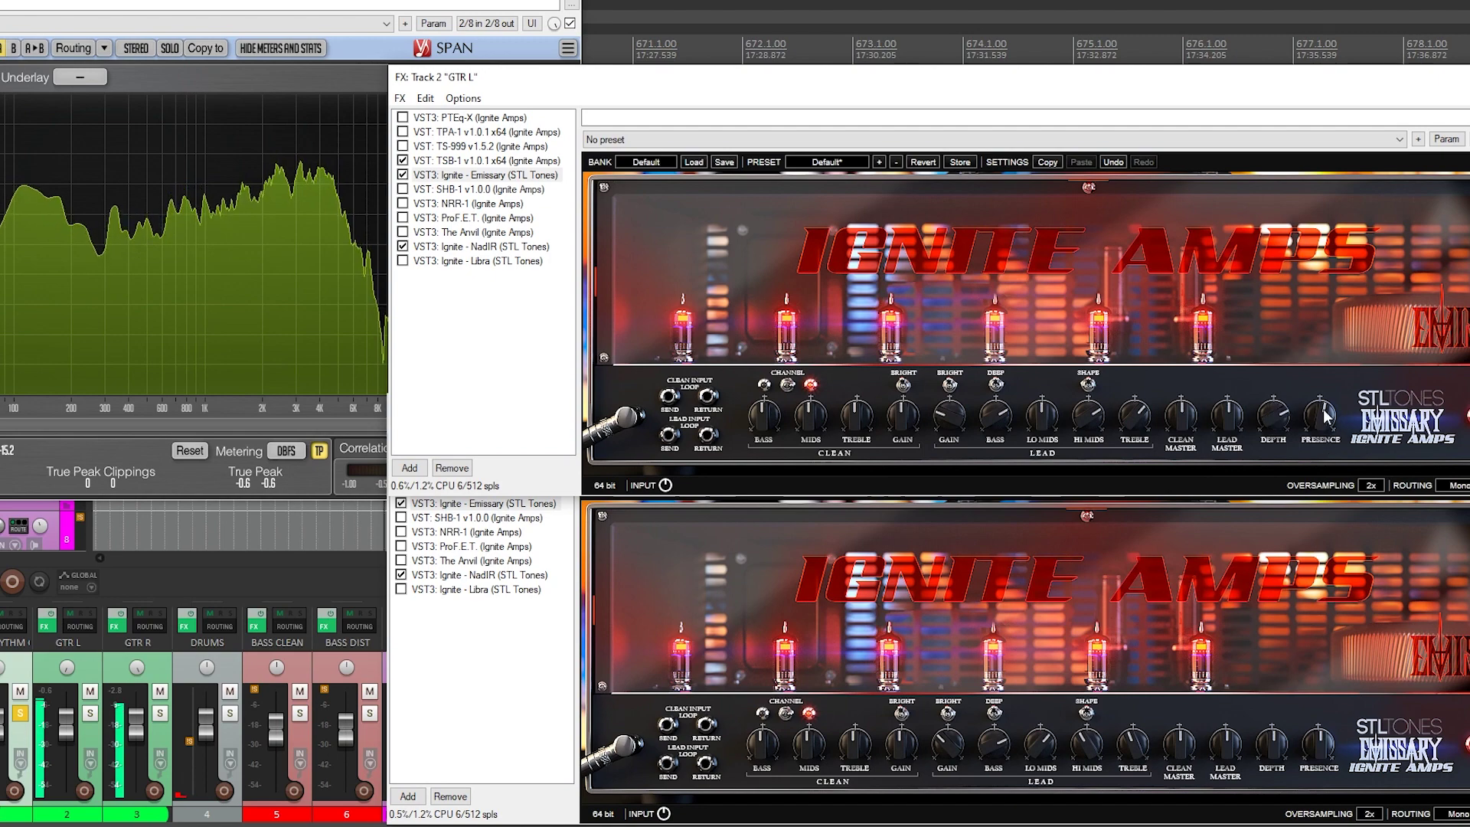
click(1313, 760)
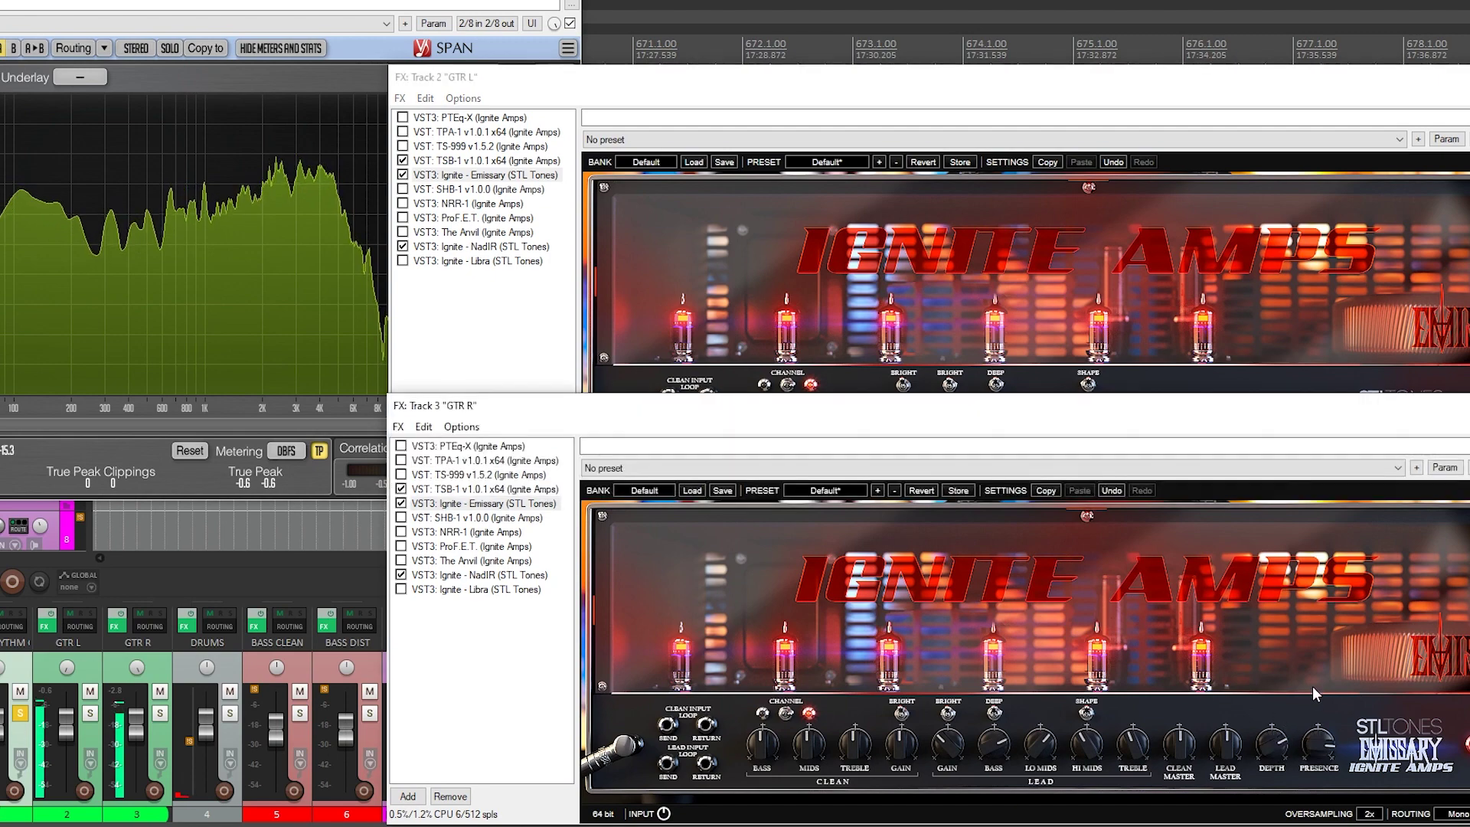
Unsolo the rhythm bus to hear the adjusted Emissary tone in the full mix and solo it again.
click(1068, 88)
click(18, 714)
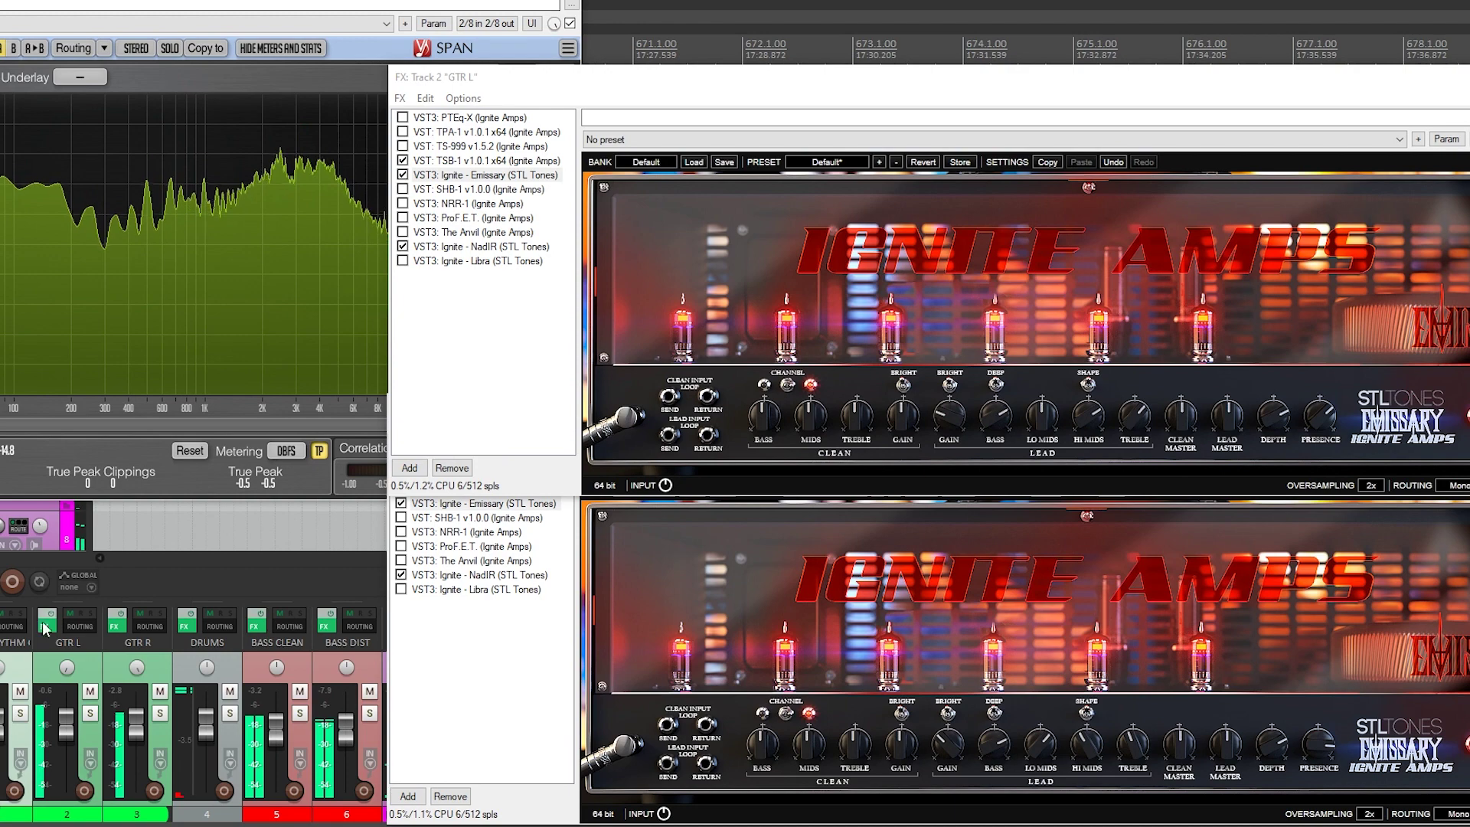
click(20, 714)
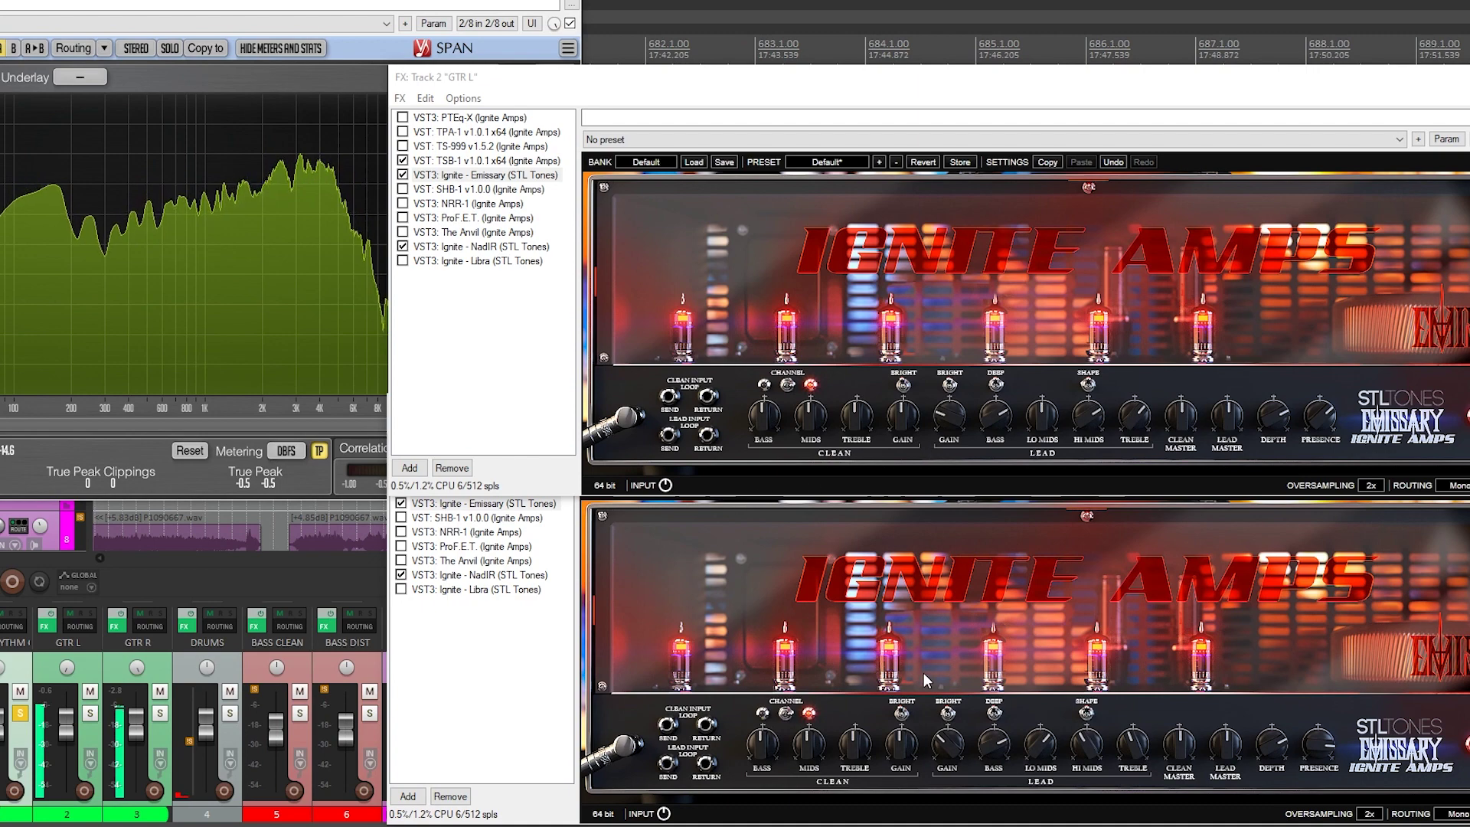
Toggle the Emissary's Bright and Deep switches on both guitar tracks, with the rhythm bus soloed and in the full mix.
click(901, 720)
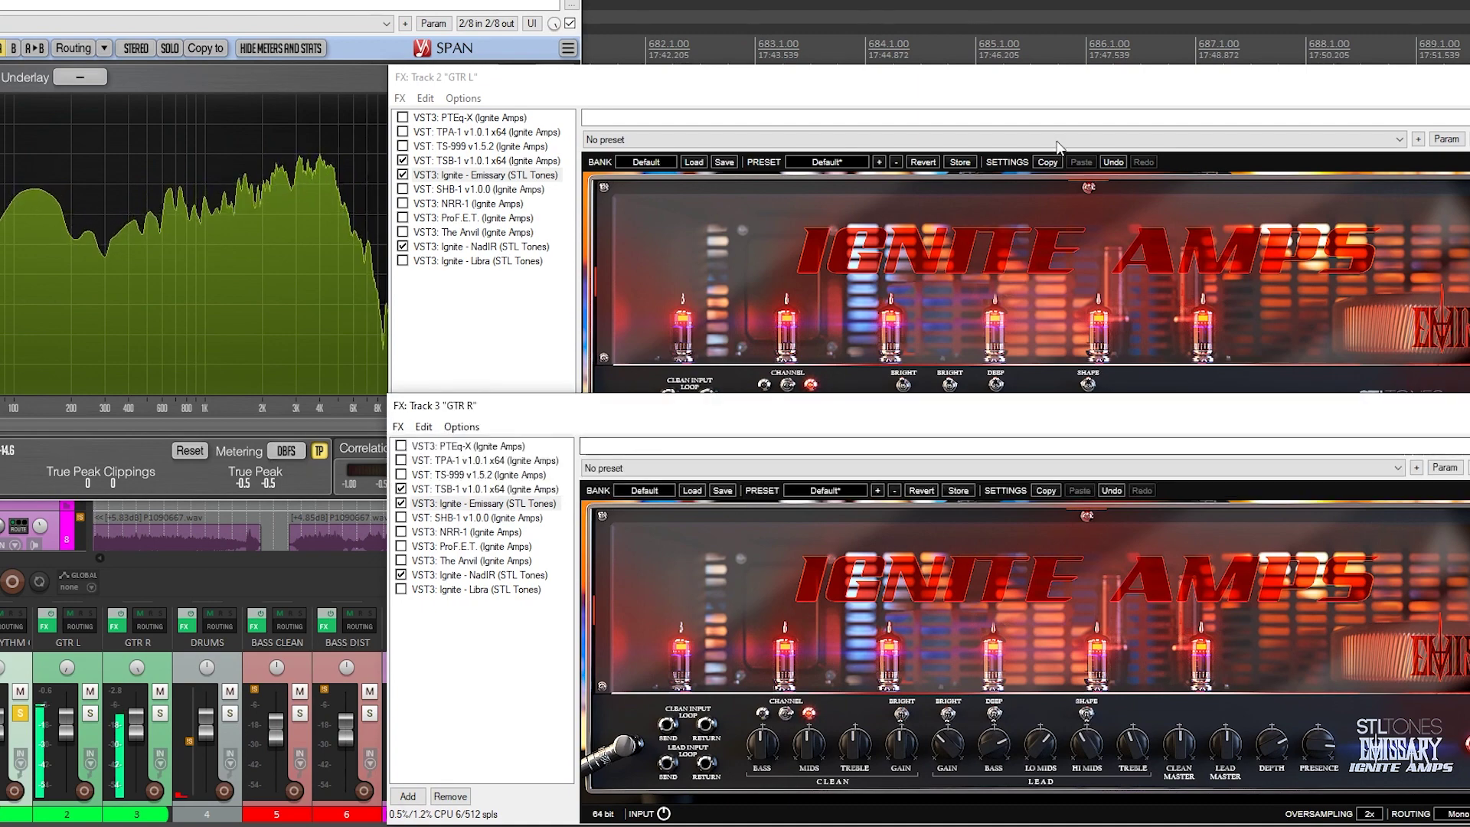
click(903, 379)
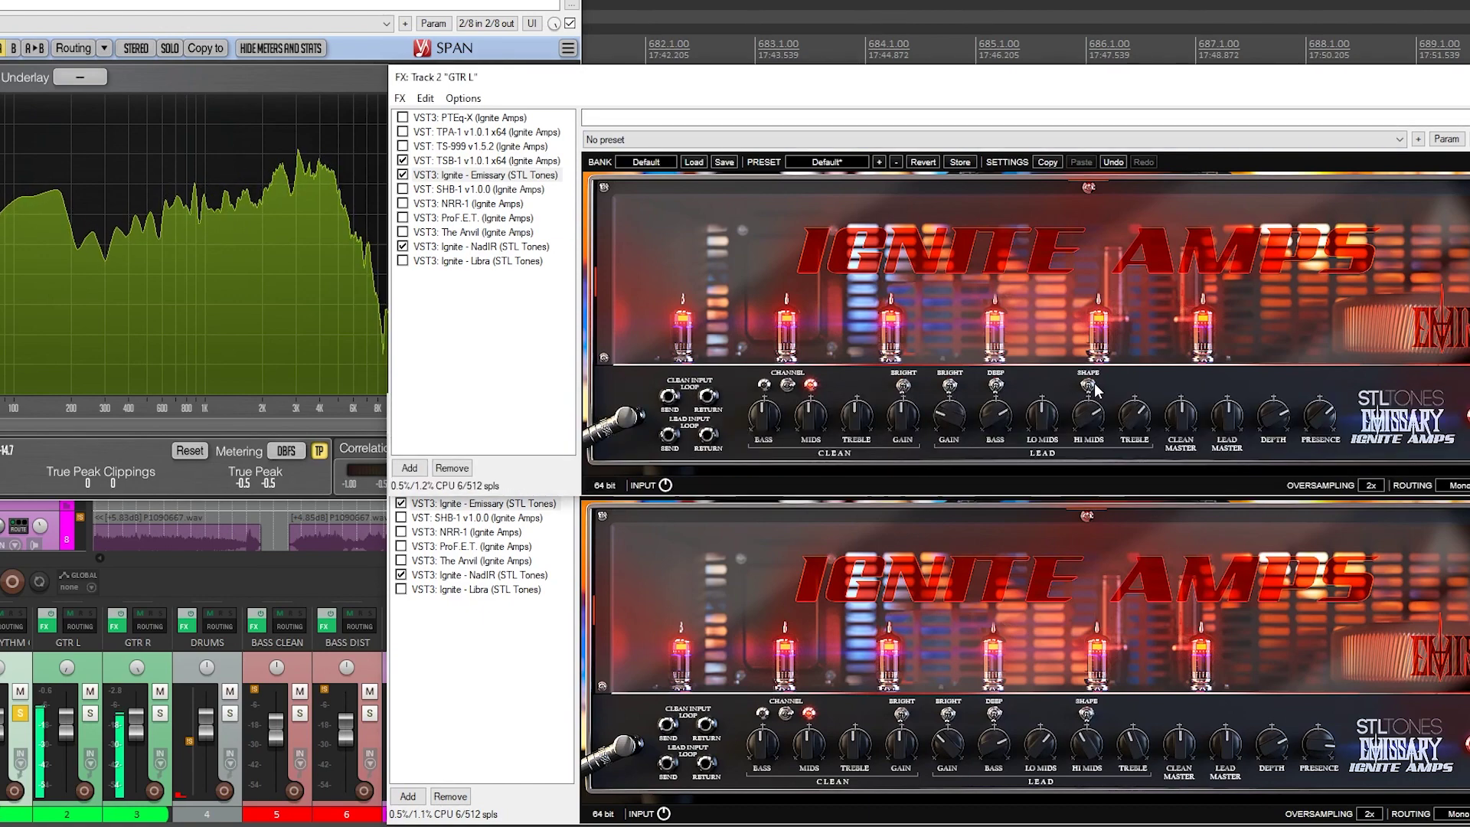
click(21, 714)
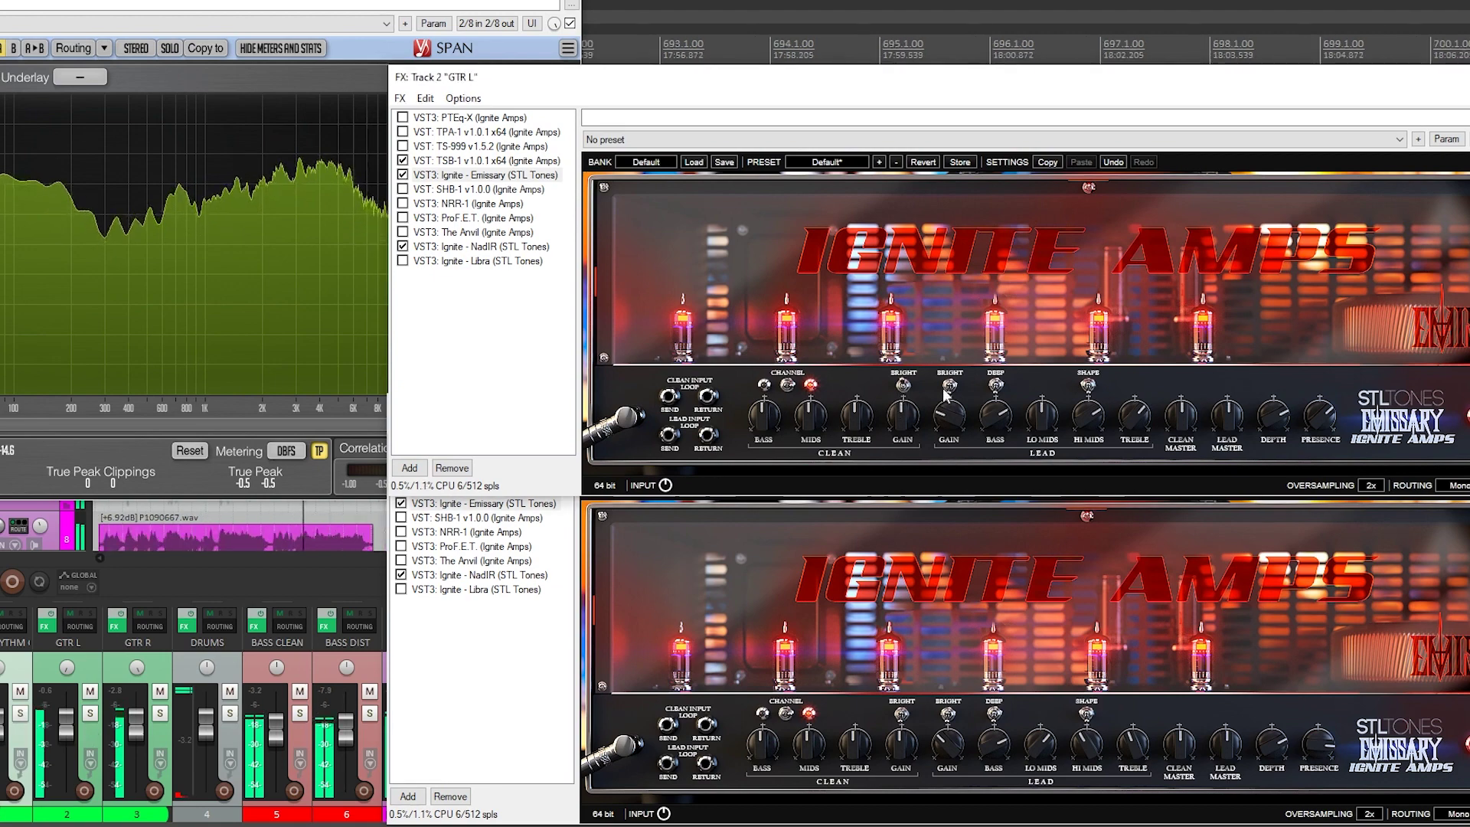
click(907, 713)
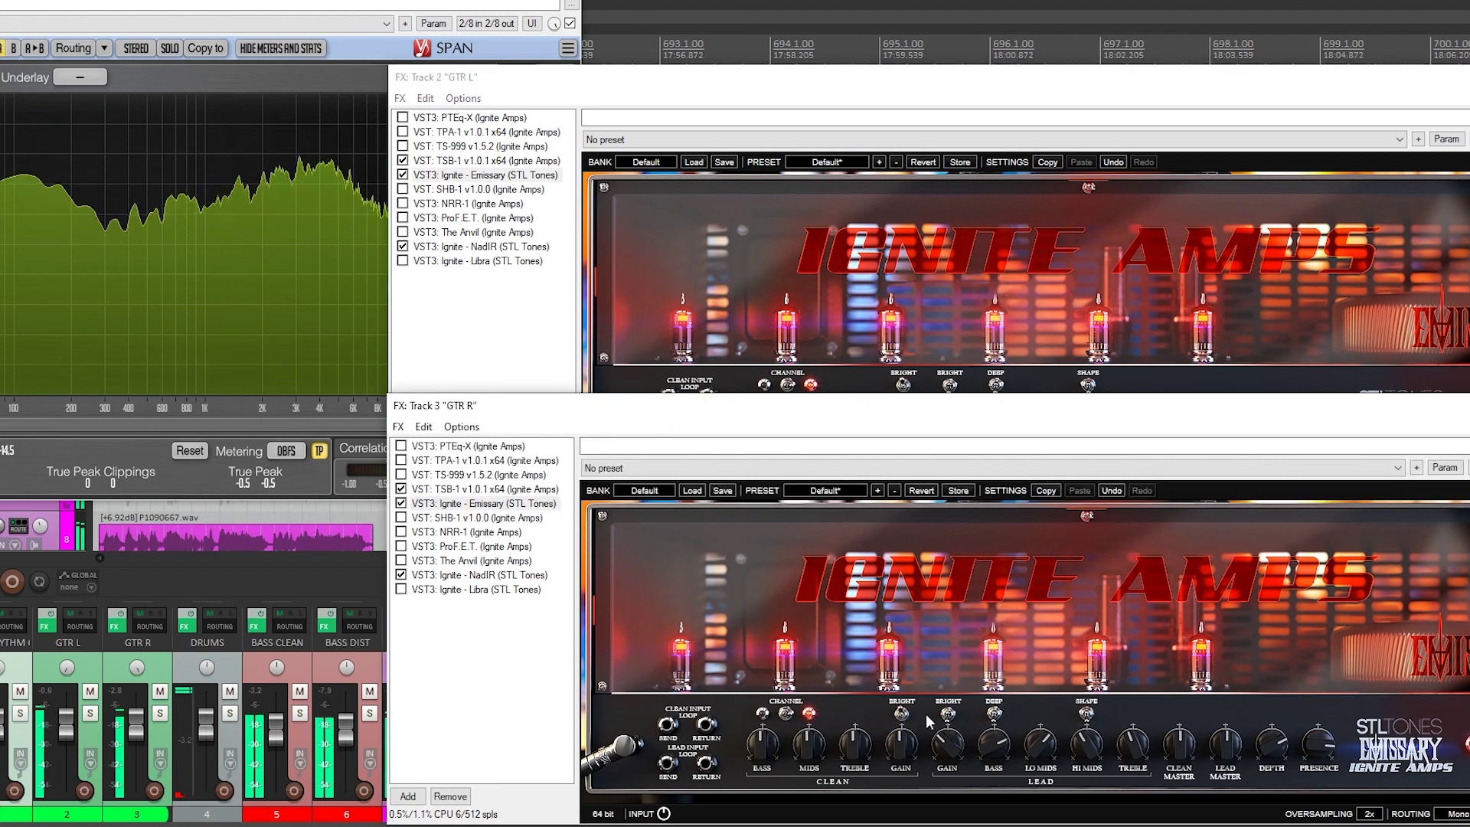
click(950, 386)
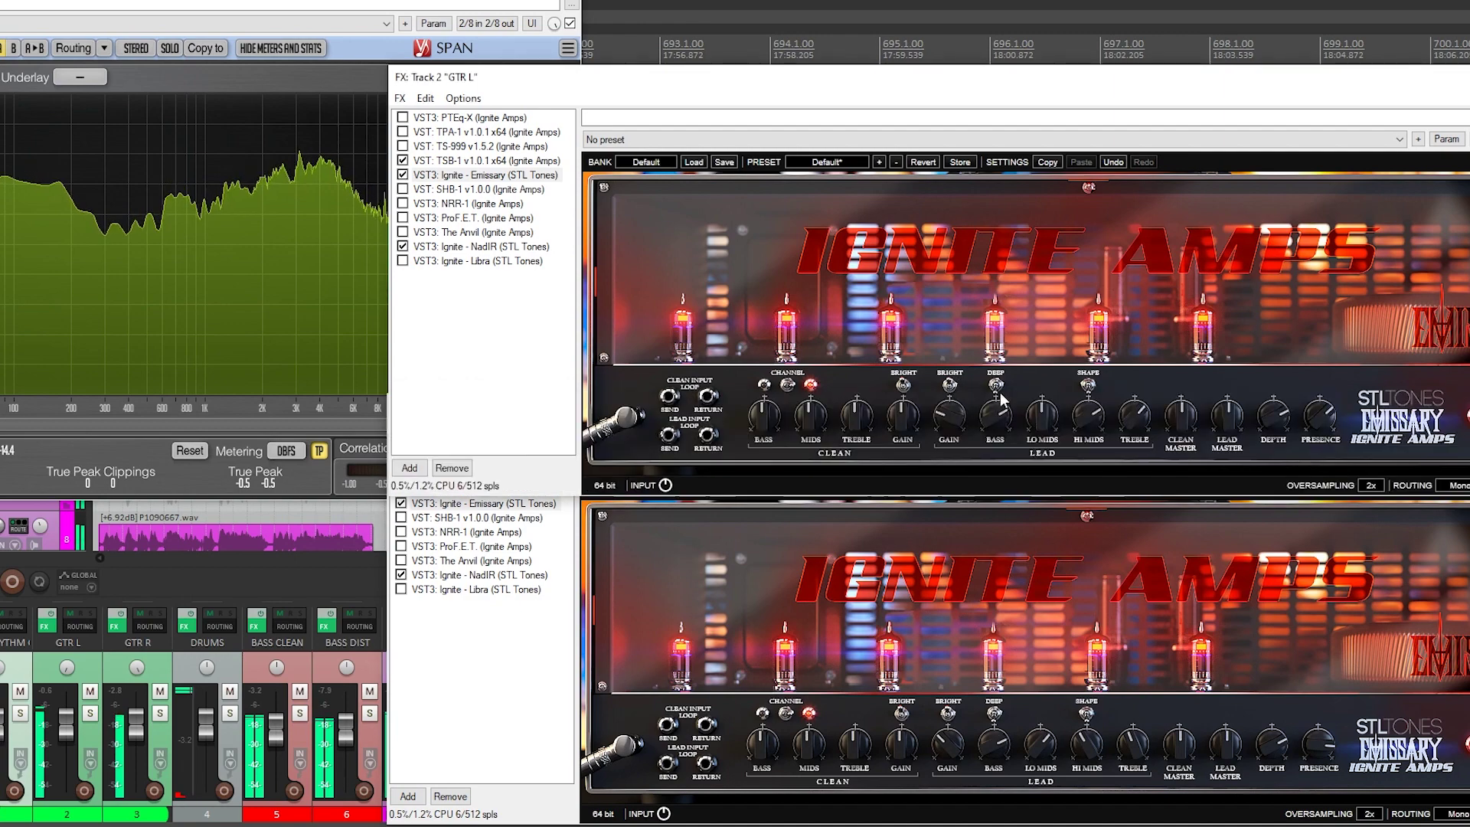
click(993, 714)
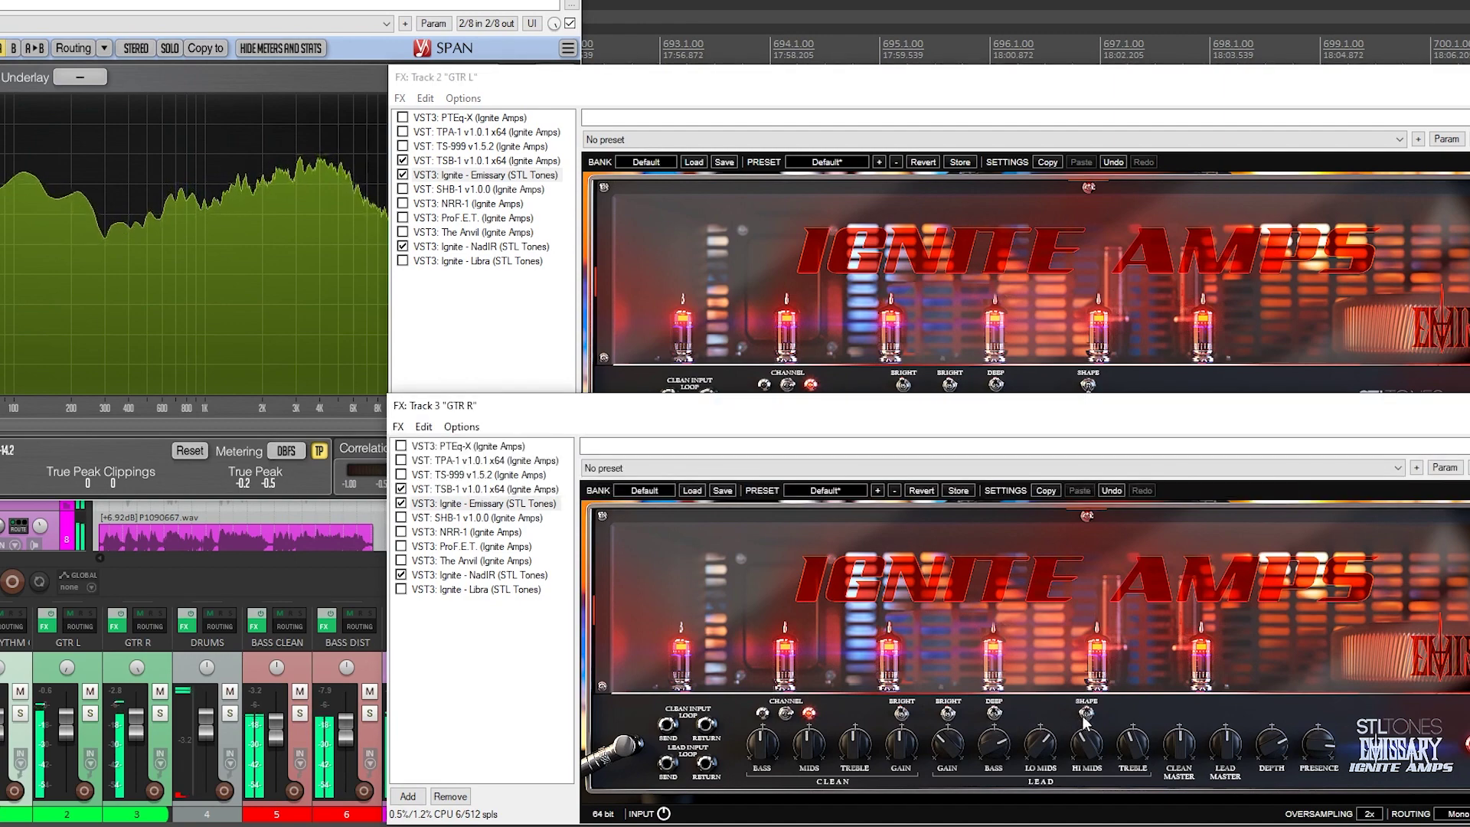
Adjust the Emissary's lead Bass, Lo Mids and Hi Mids on both guitar tracks with the rhythm bus soloed, and unsolo the bus.
click(958, 262)
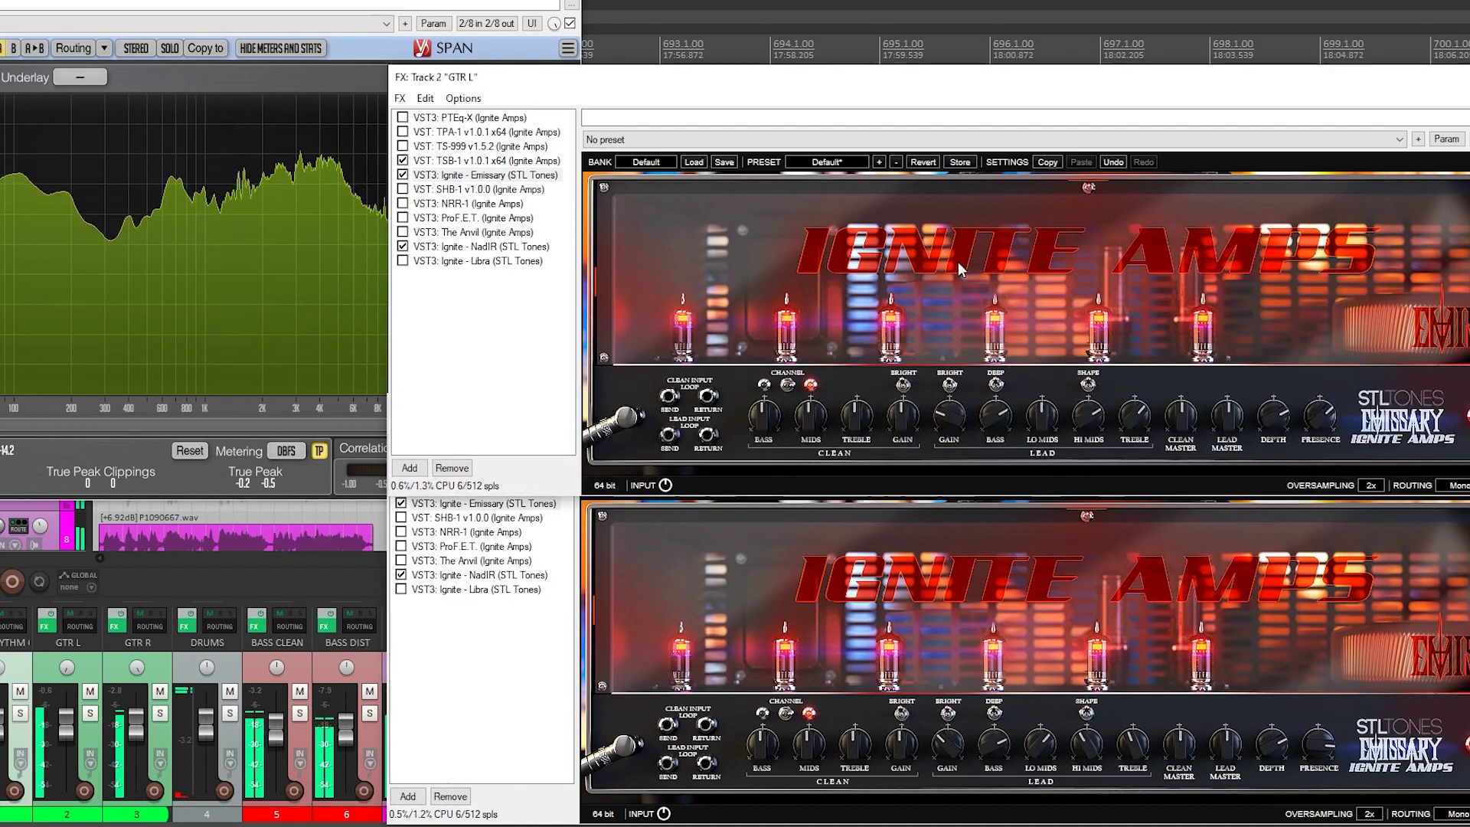
click(383, 4)
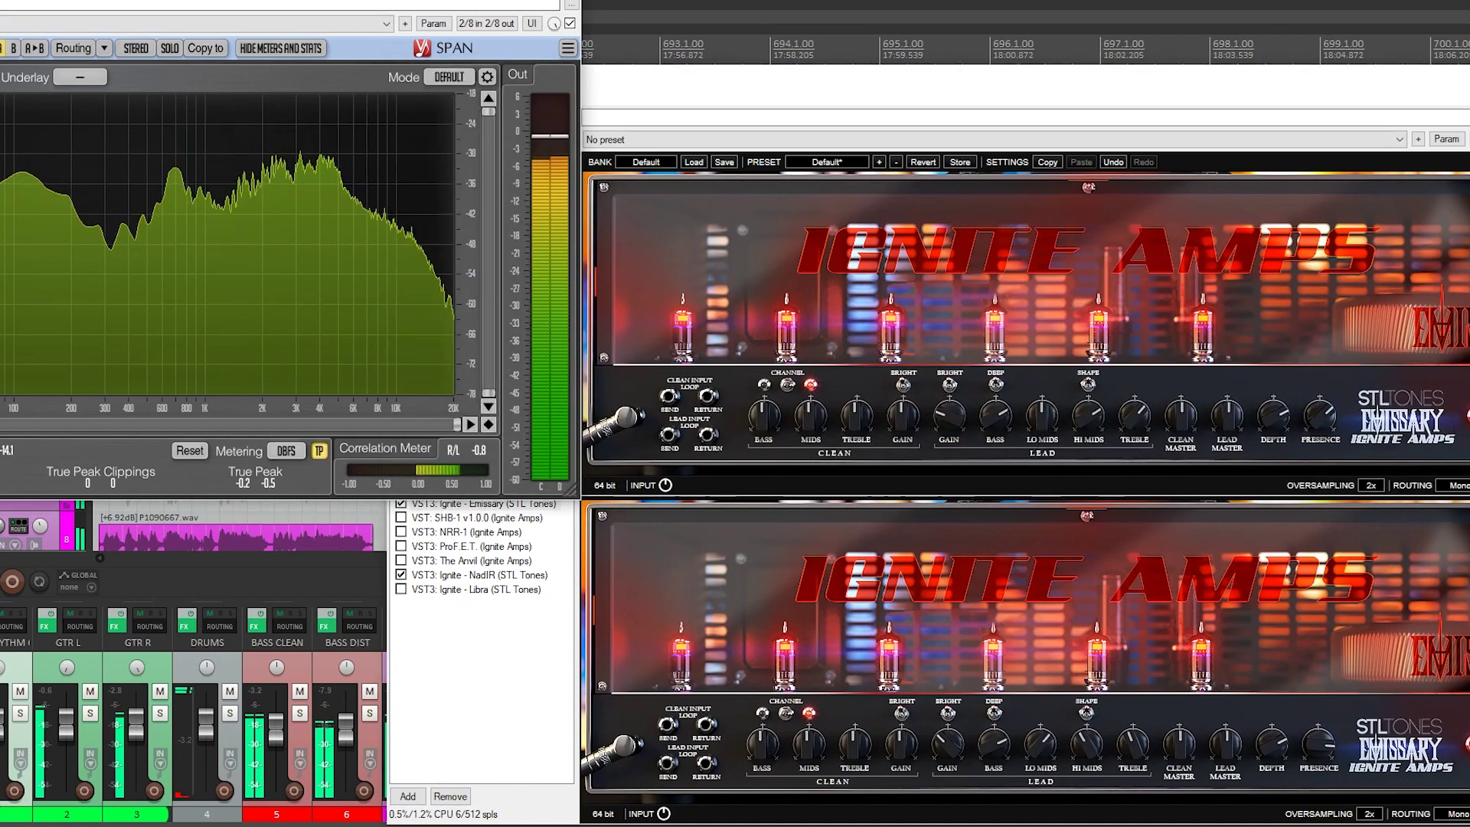
click(21, 716)
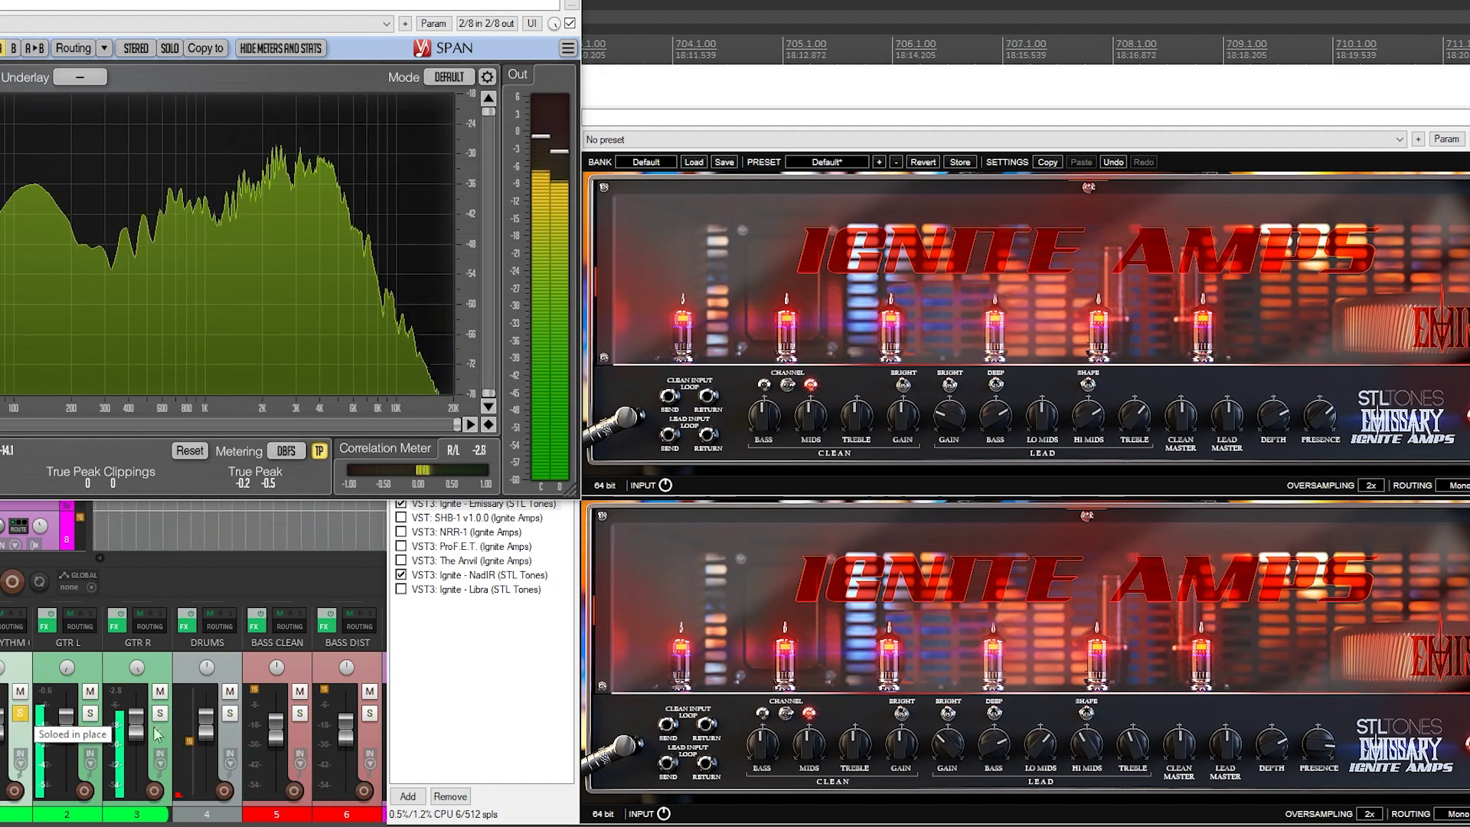
click(1003, 774)
drag(1002, 768, 1003, 793)
drag(1089, 777, 1089, 792)
click(1084, 367)
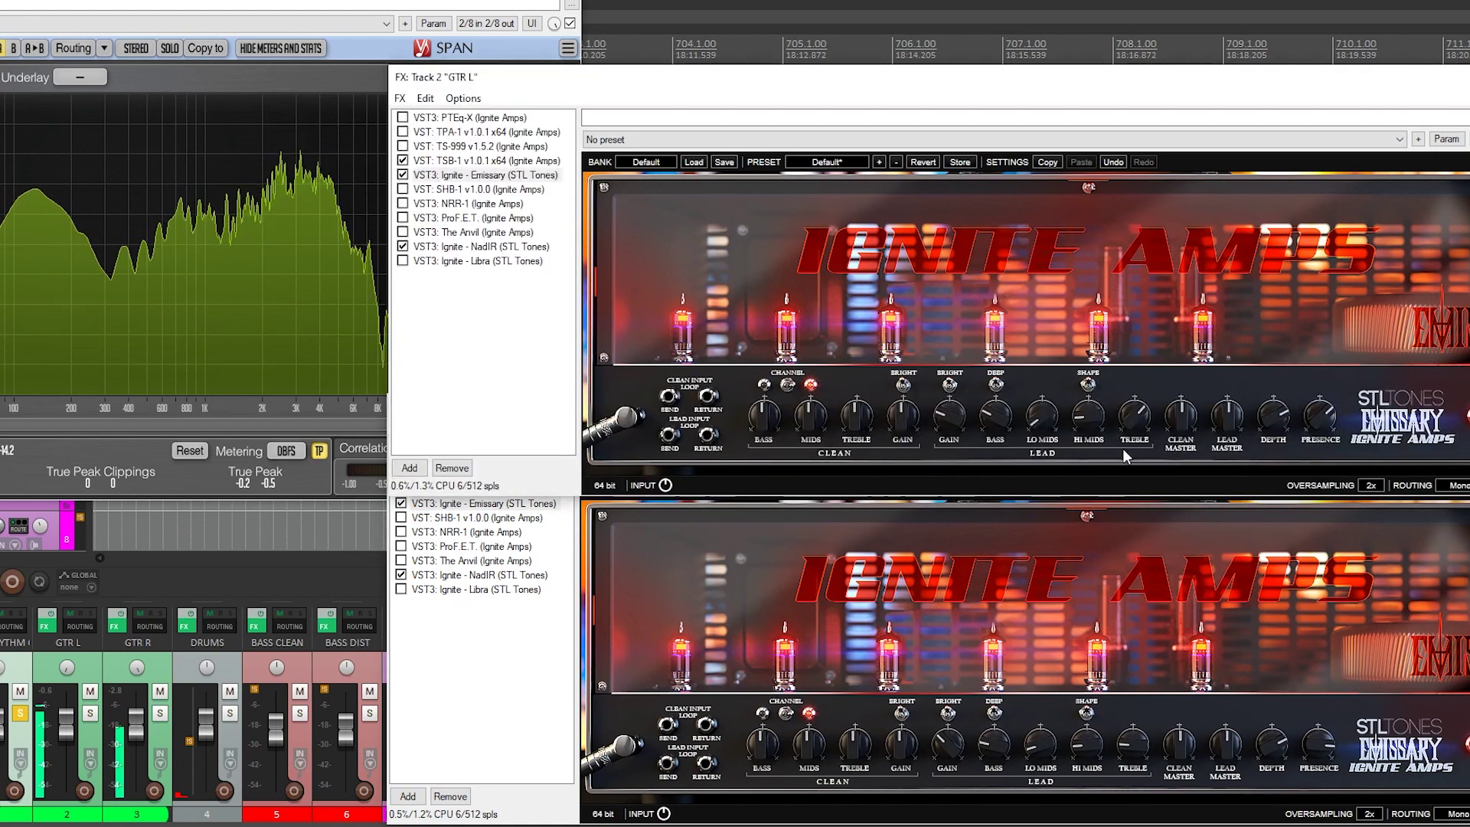
click(23, 716)
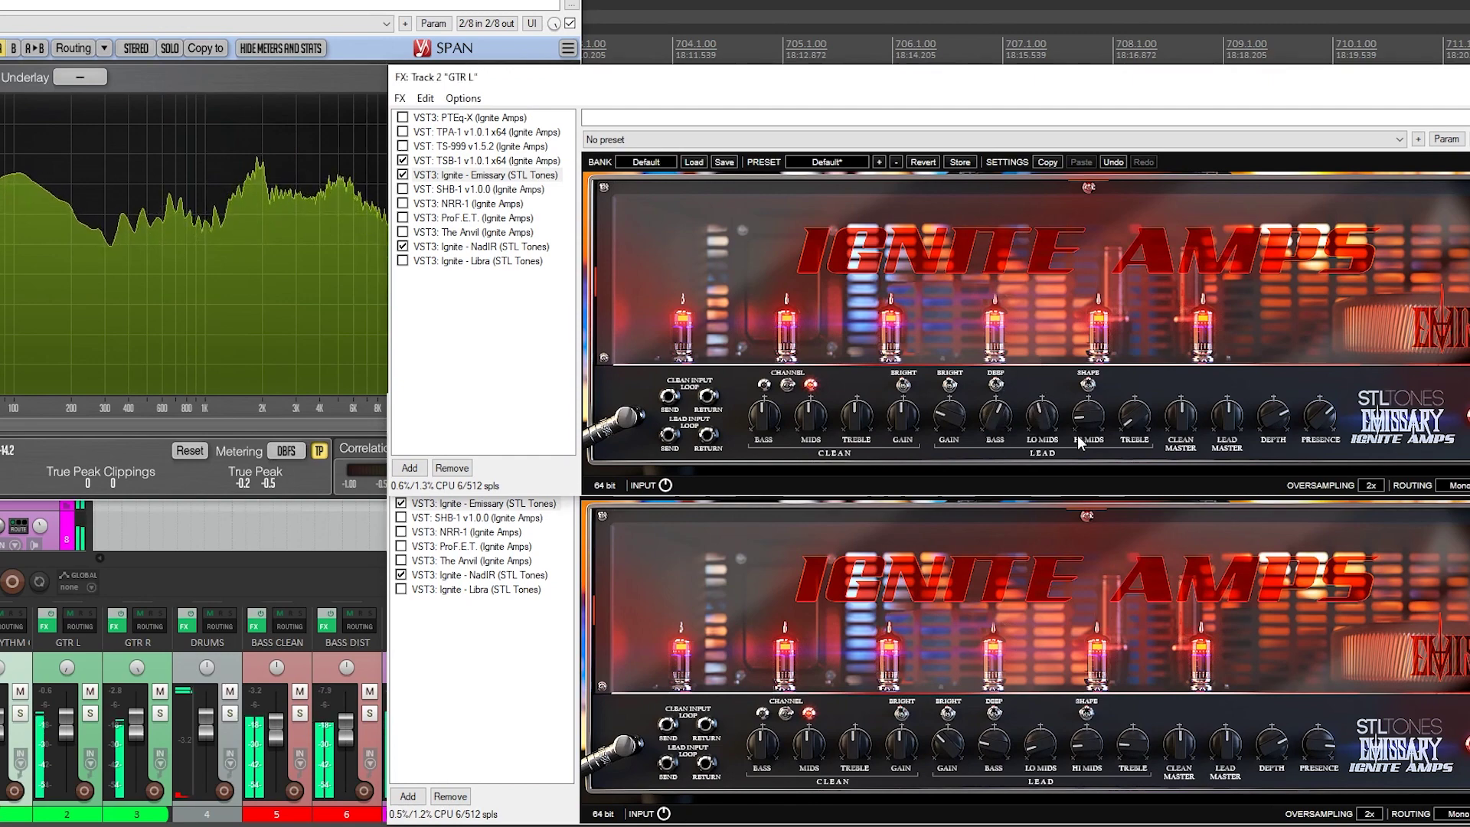
Adjust the Emissary's lead Gain on both guitar tracks in the full mix and toggle the rhythm bus solo.
click(1064, 692)
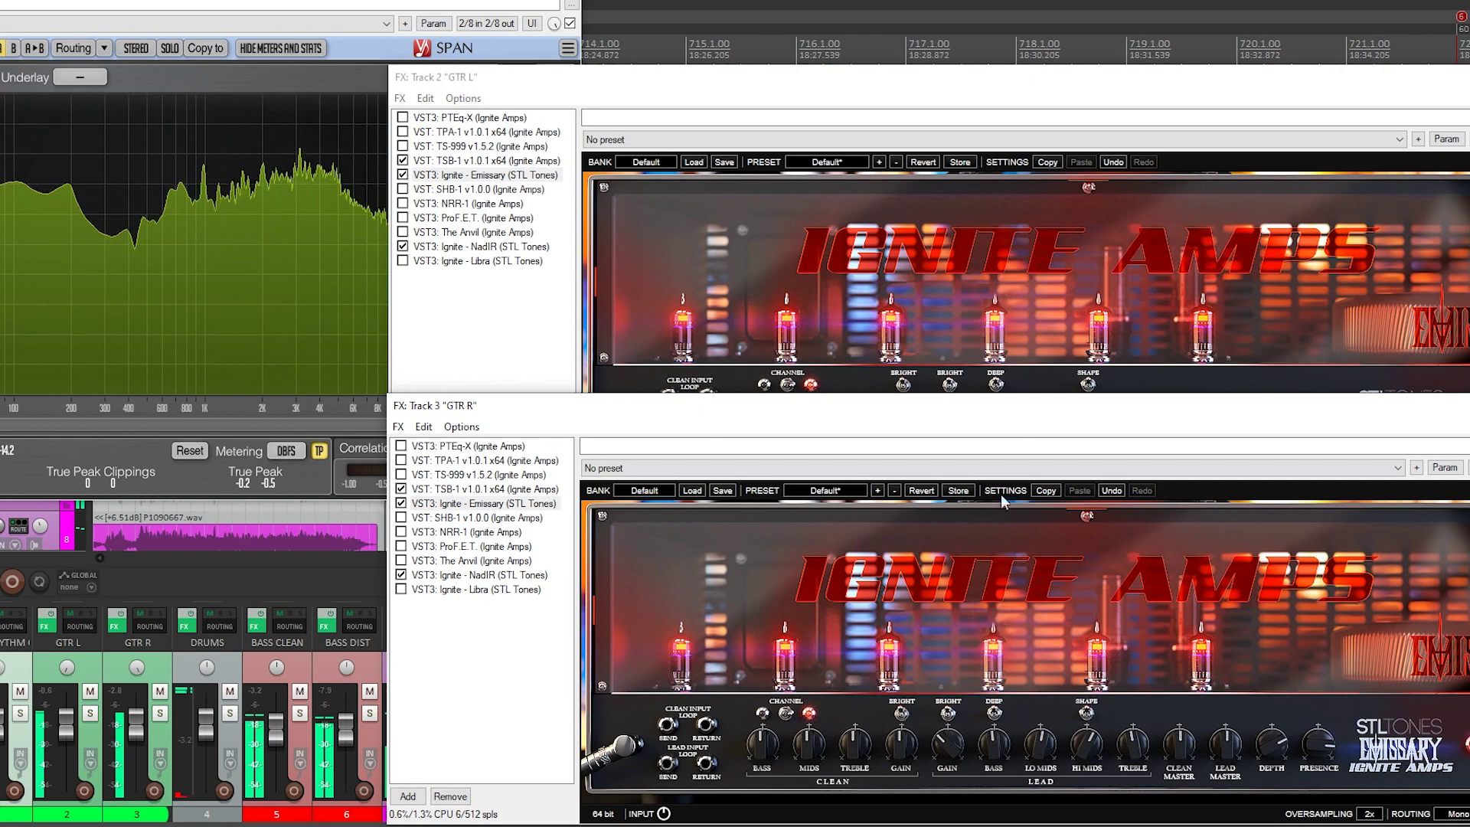
click(943, 90)
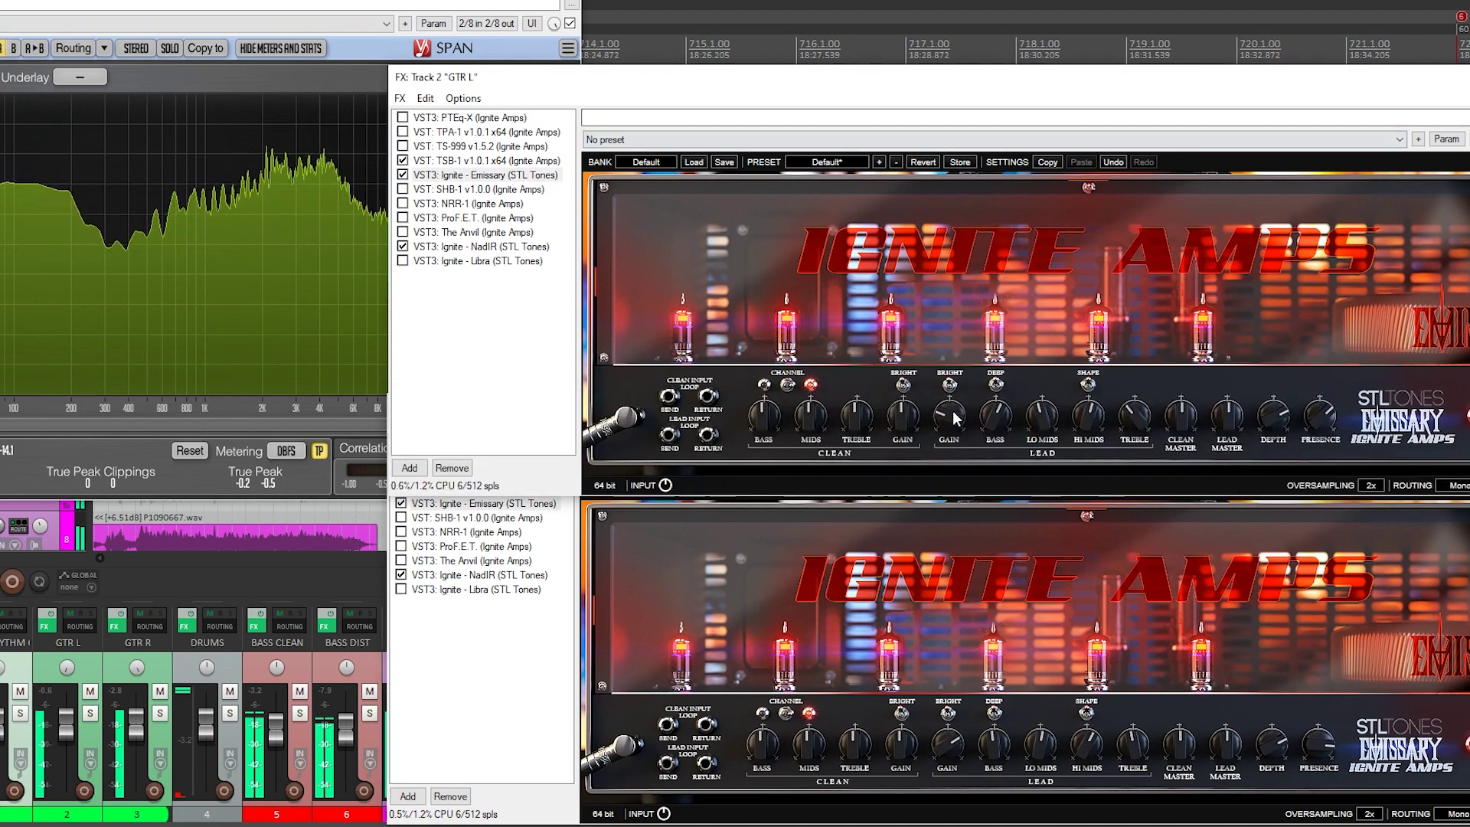
click(20, 714)
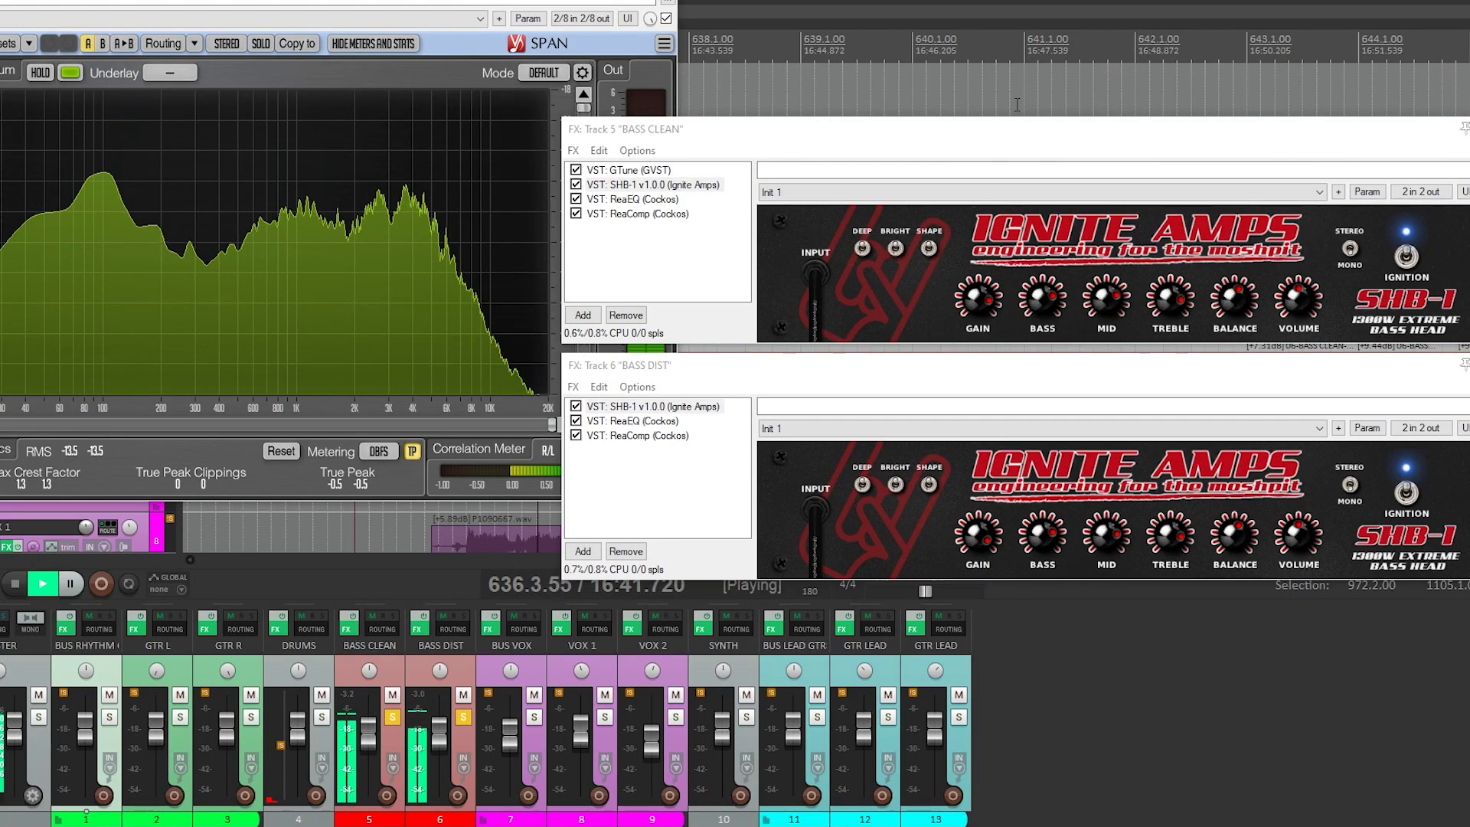
Switch the SHB-1 bass head off and back on for both soloed bass tracks to compare the tone.
click(1406, 257)
click(1408, 493)
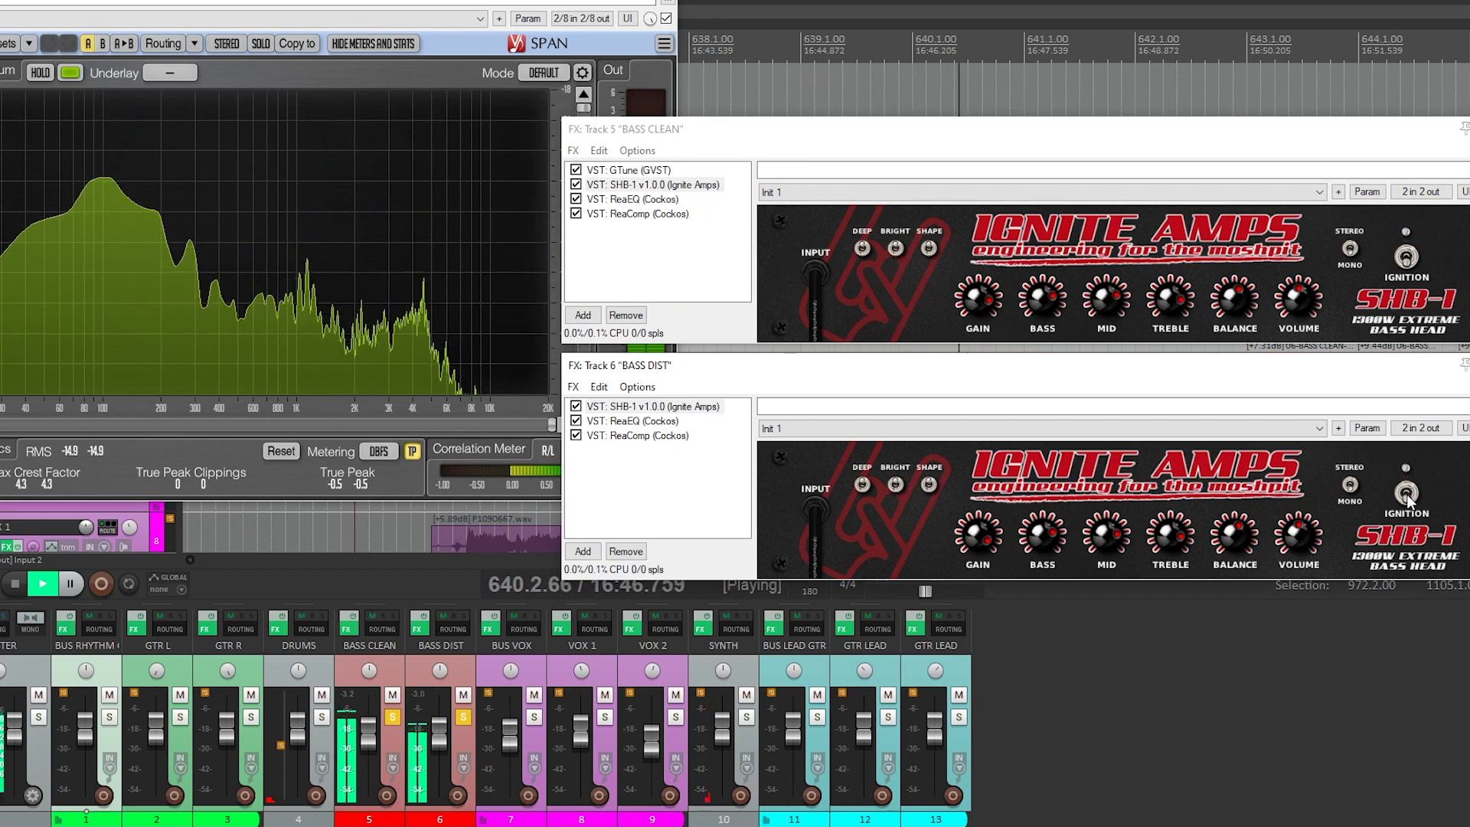
click(1407, 493)
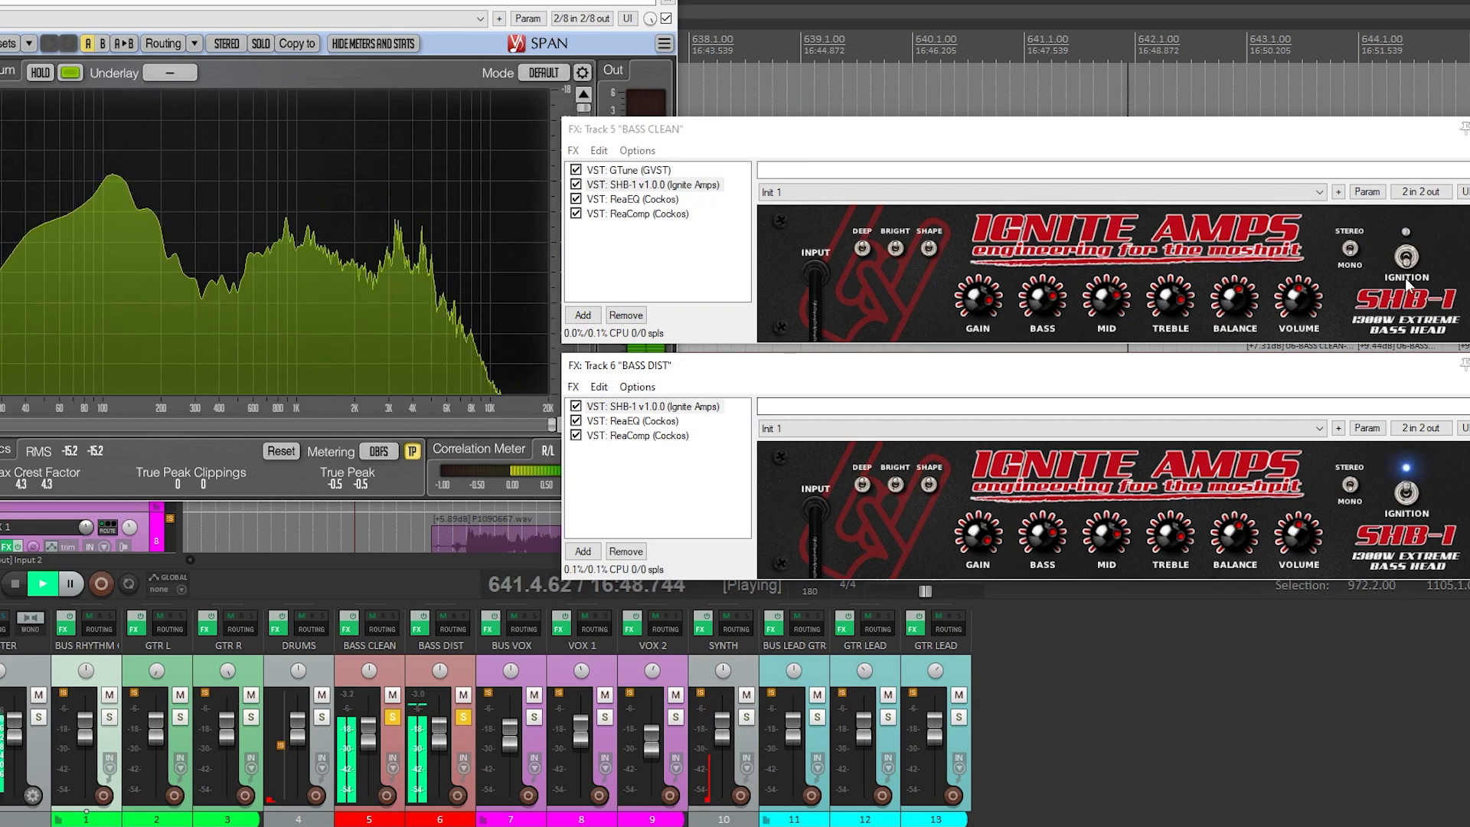
click(1406, 257)
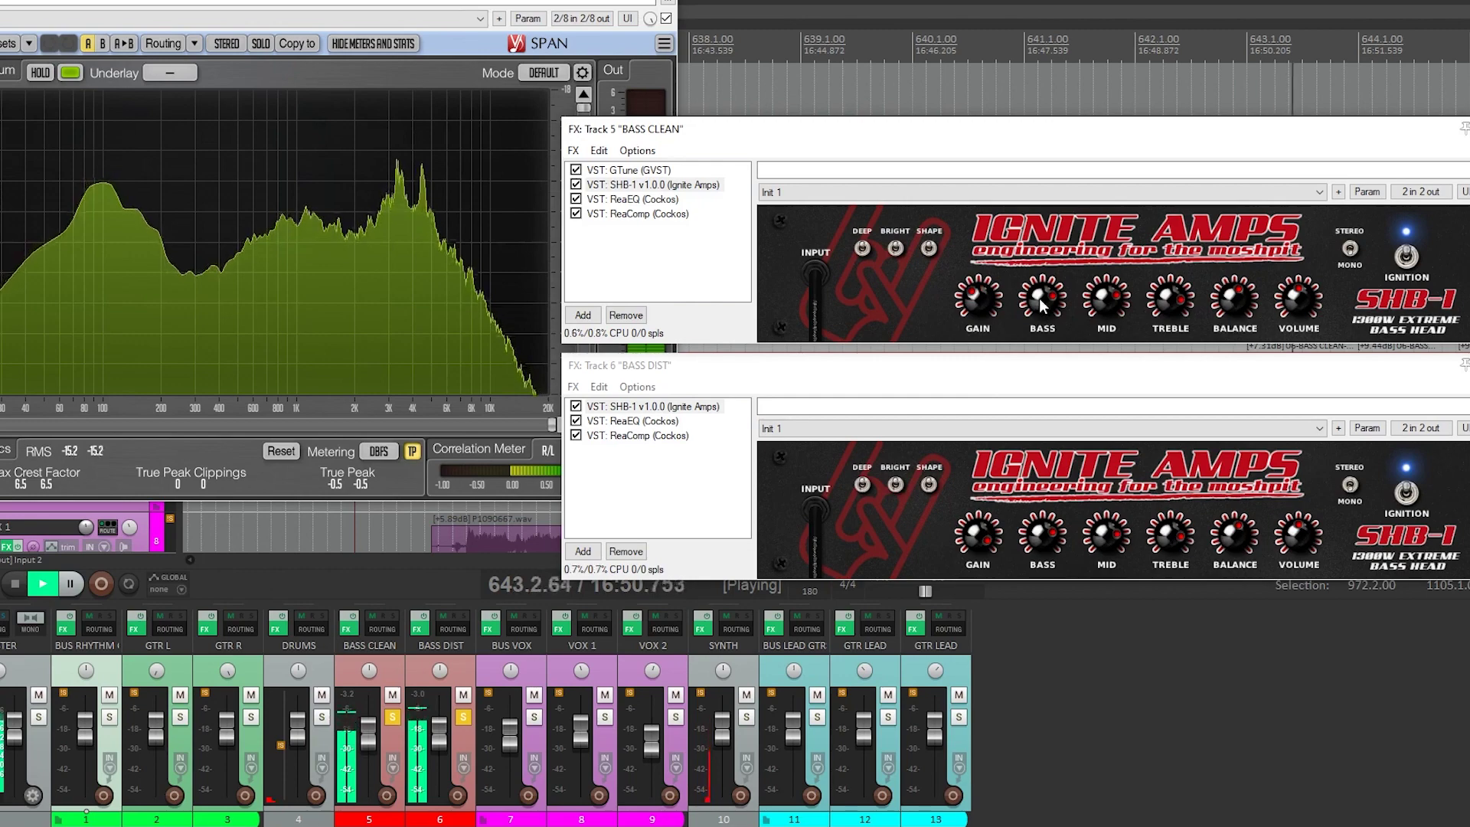
Adjust the SHB-1's Volume and Gain on the clean and distorted bass tracks.
drag(1294, 301, 1297, 380)
drag(1299, 530, 1235, 541)
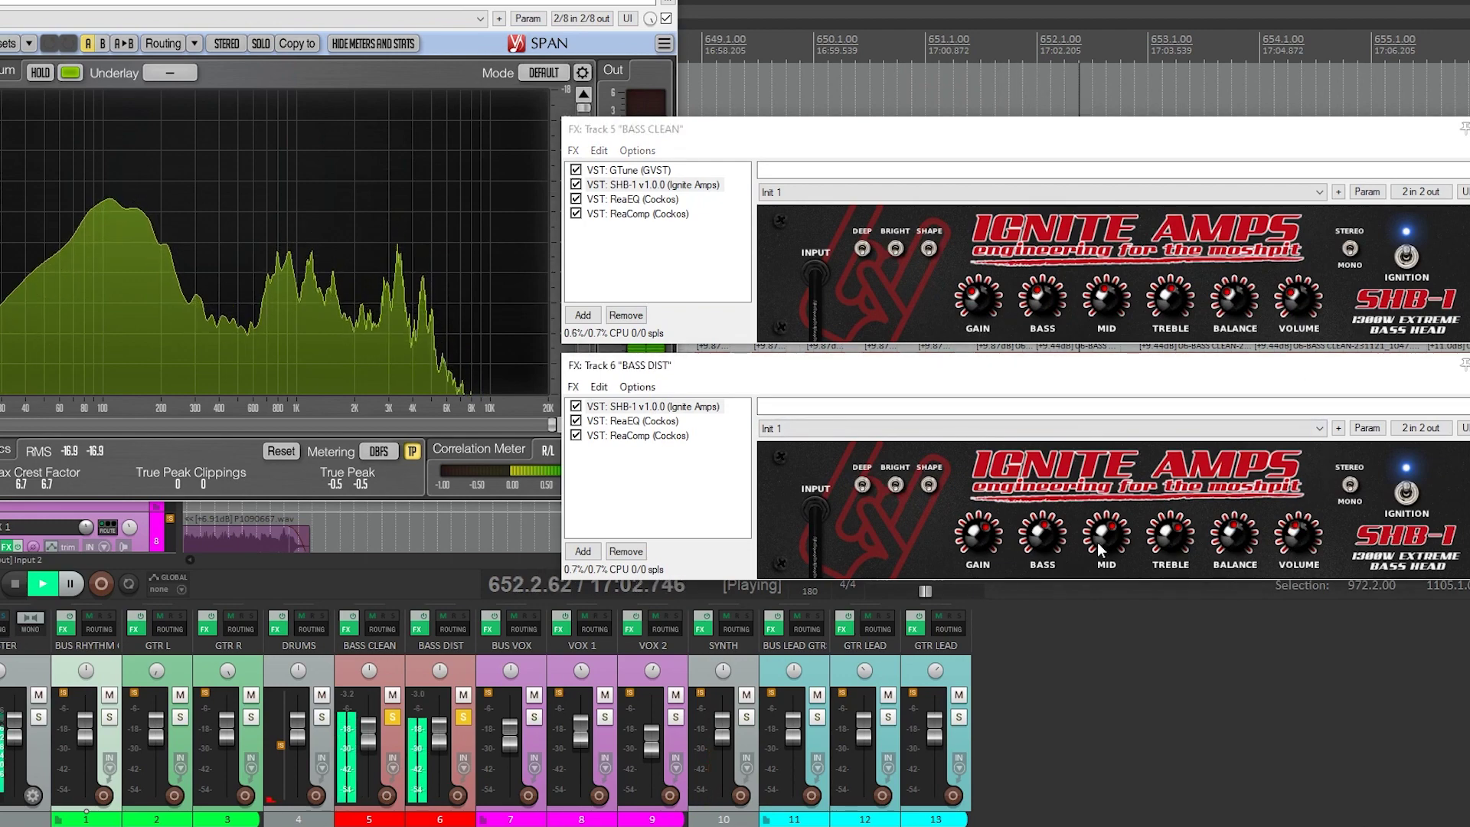
drag(971, 300, 977, 265)
drag(976, 539, 983, 514)
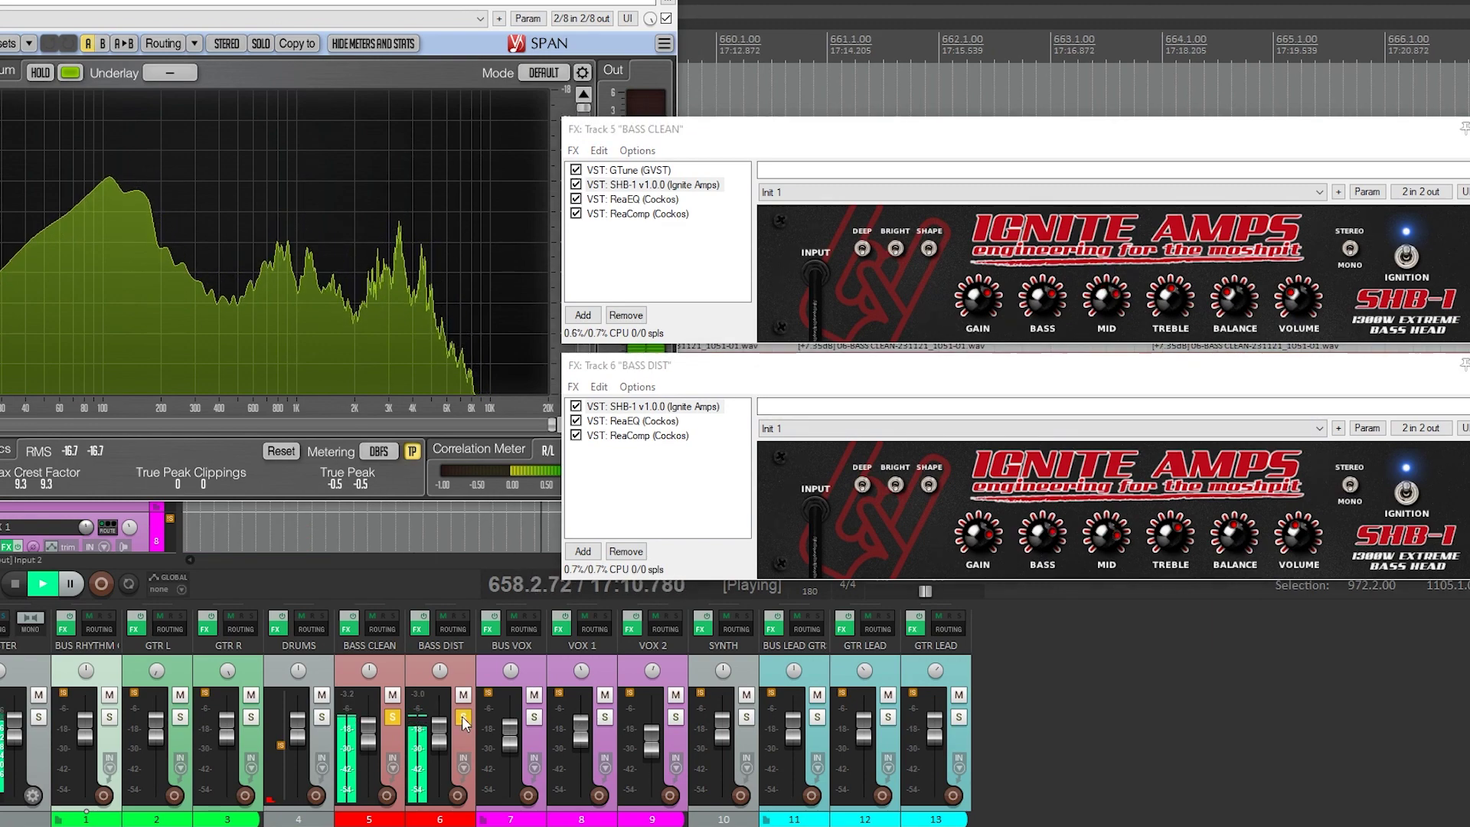
Adjust the SHB-1's Treble, Balance and Volume on the bass tracks.
drag(1173, 305, 1174, 264)
drag(1235, 304, 1236, 285)
drag(1233, 539, 1300, 496)
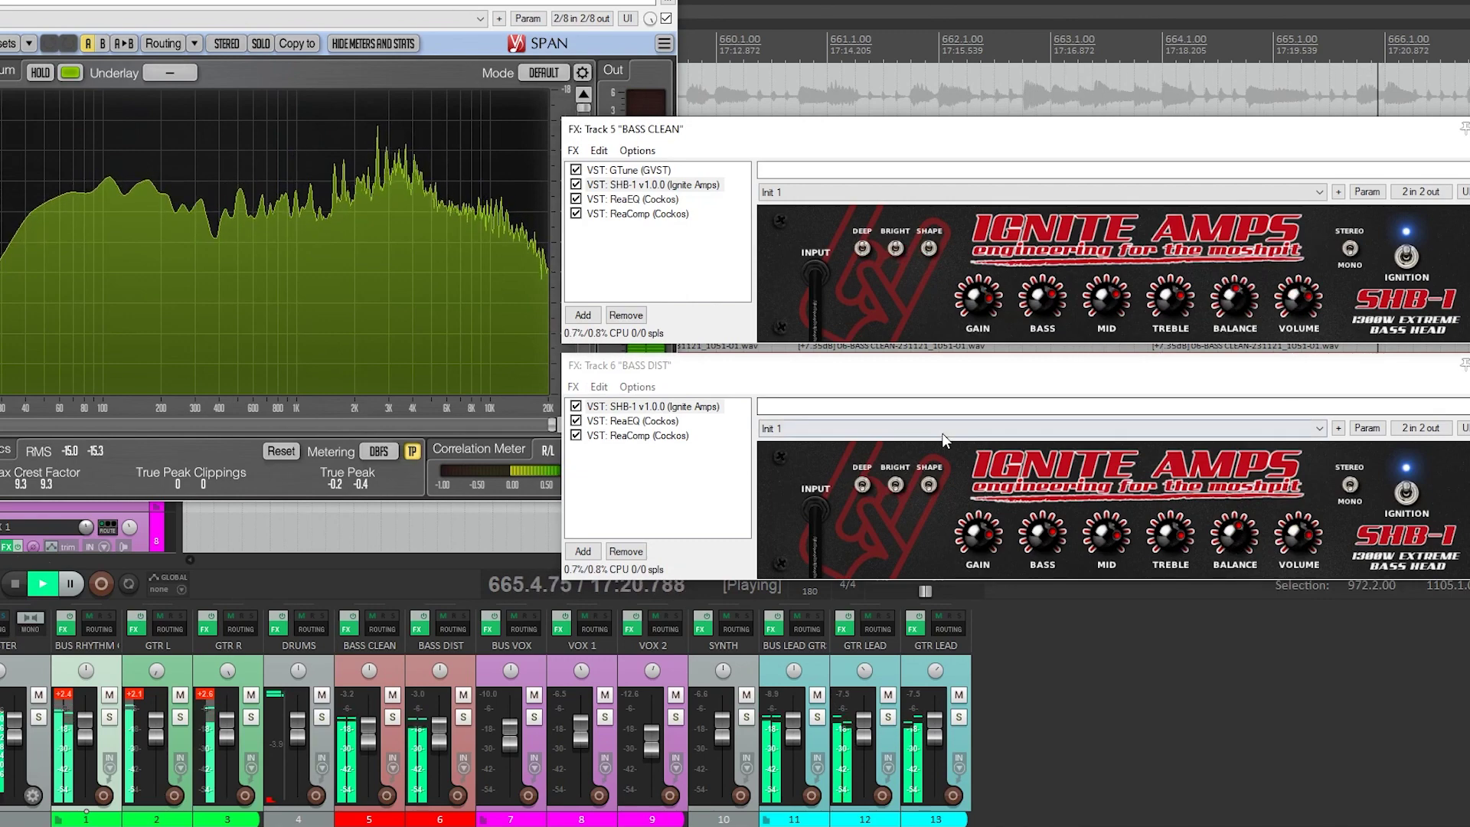
Toggle the SHB-1's Shape switch on the distorted bass track in the full mix and solo both bass tracks.
click(928, 482)
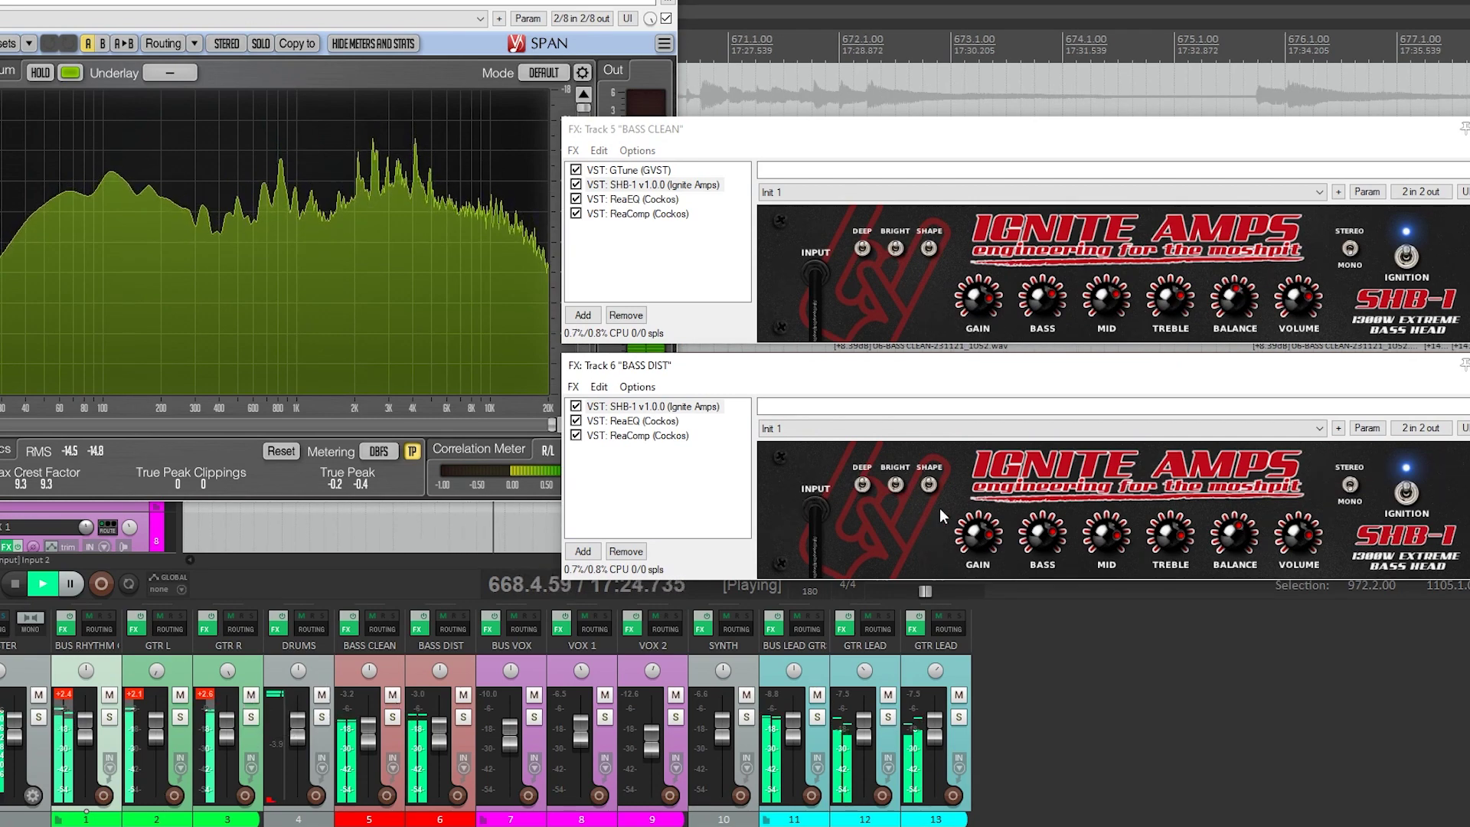
click(392, 717)
click(463, 717)
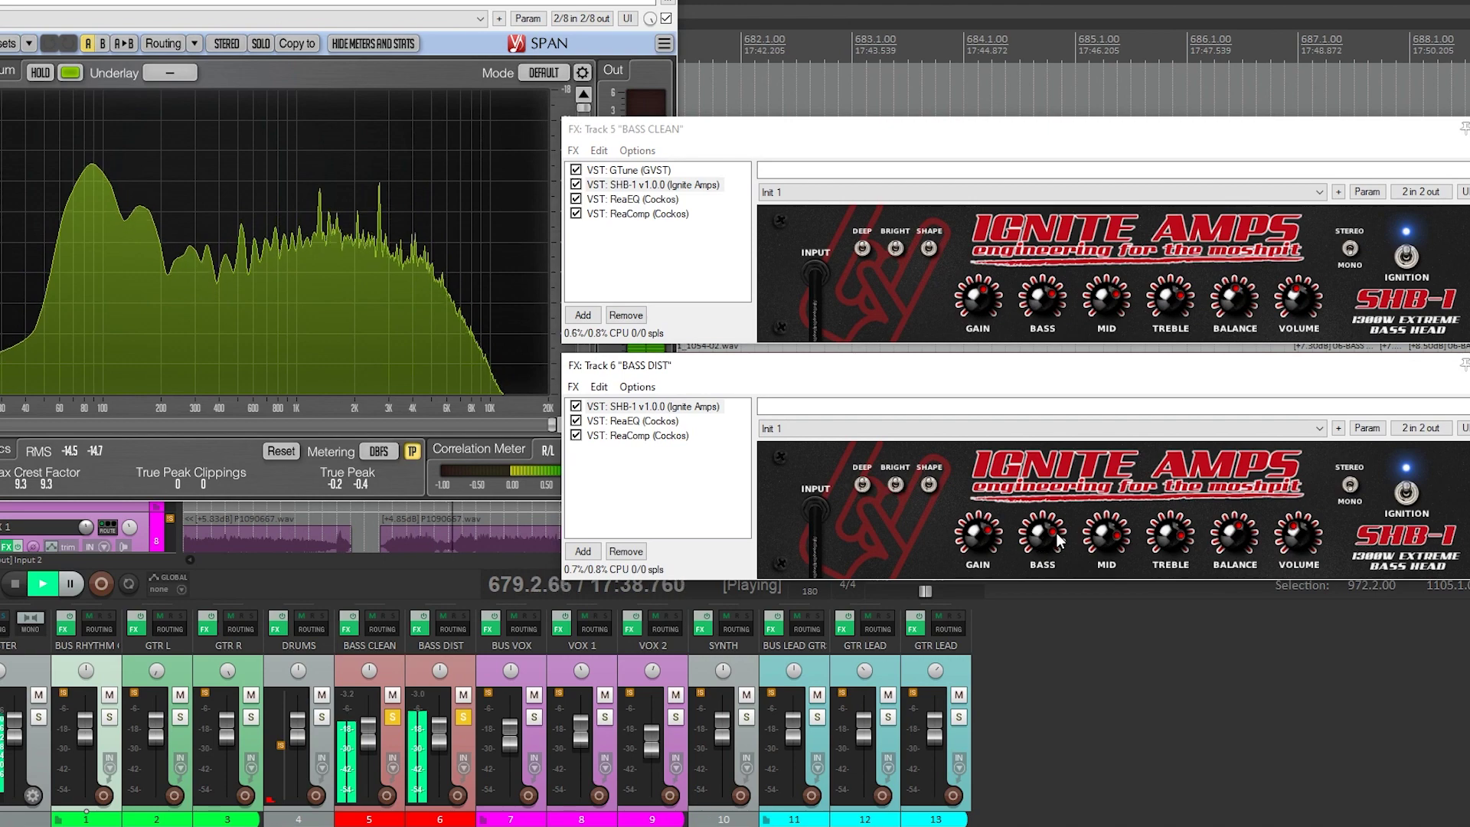
Adjust the SHB-1's Treble and Mid controls on the soloed bass tracks.
drag(1169, 532, 1170, 545)
drag(1125, 314, 1135, 501)
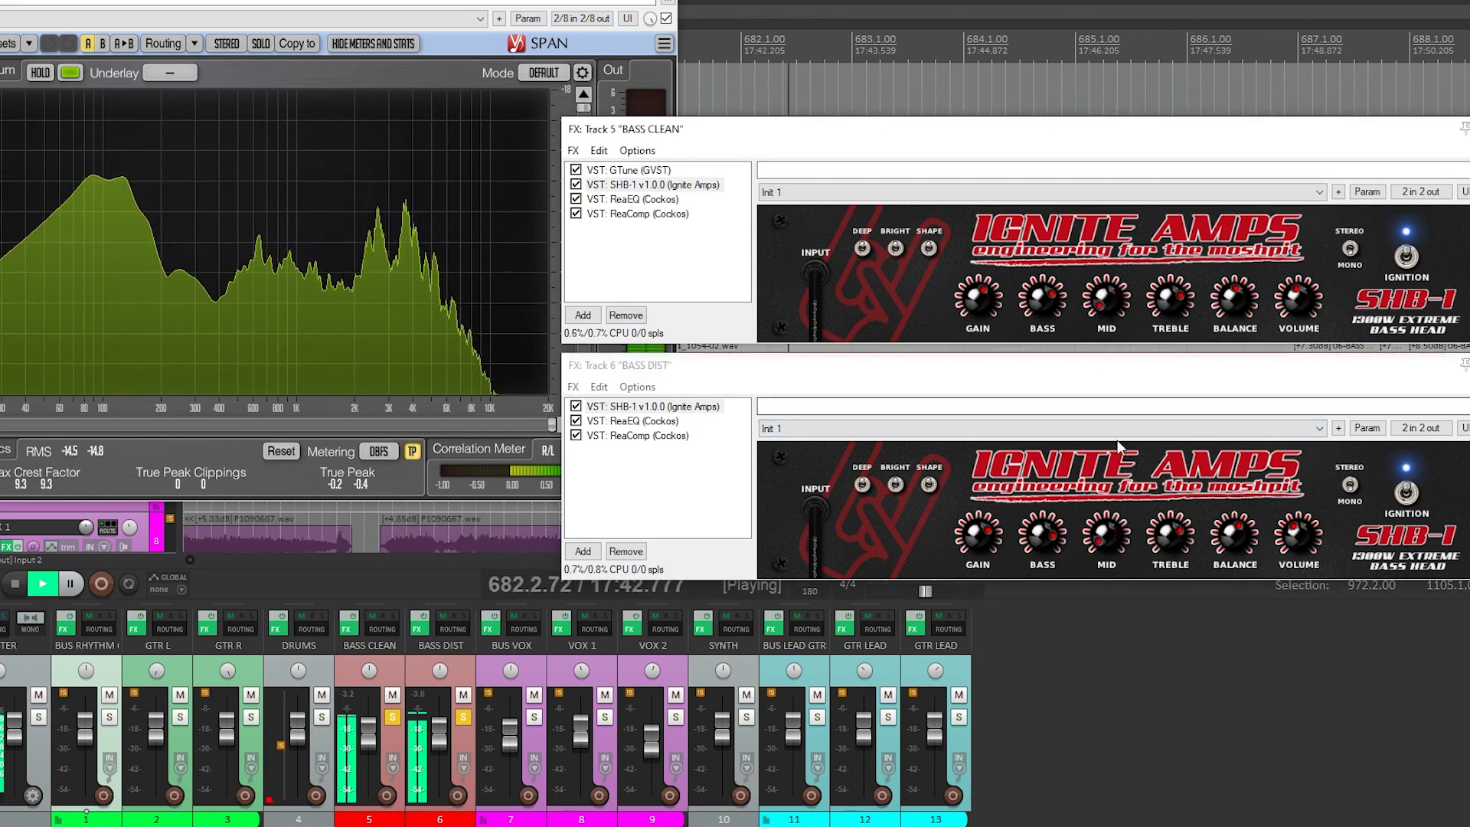
drag(1107, 305, 1109, 153)
drag(1109, 538, 1178, 714)
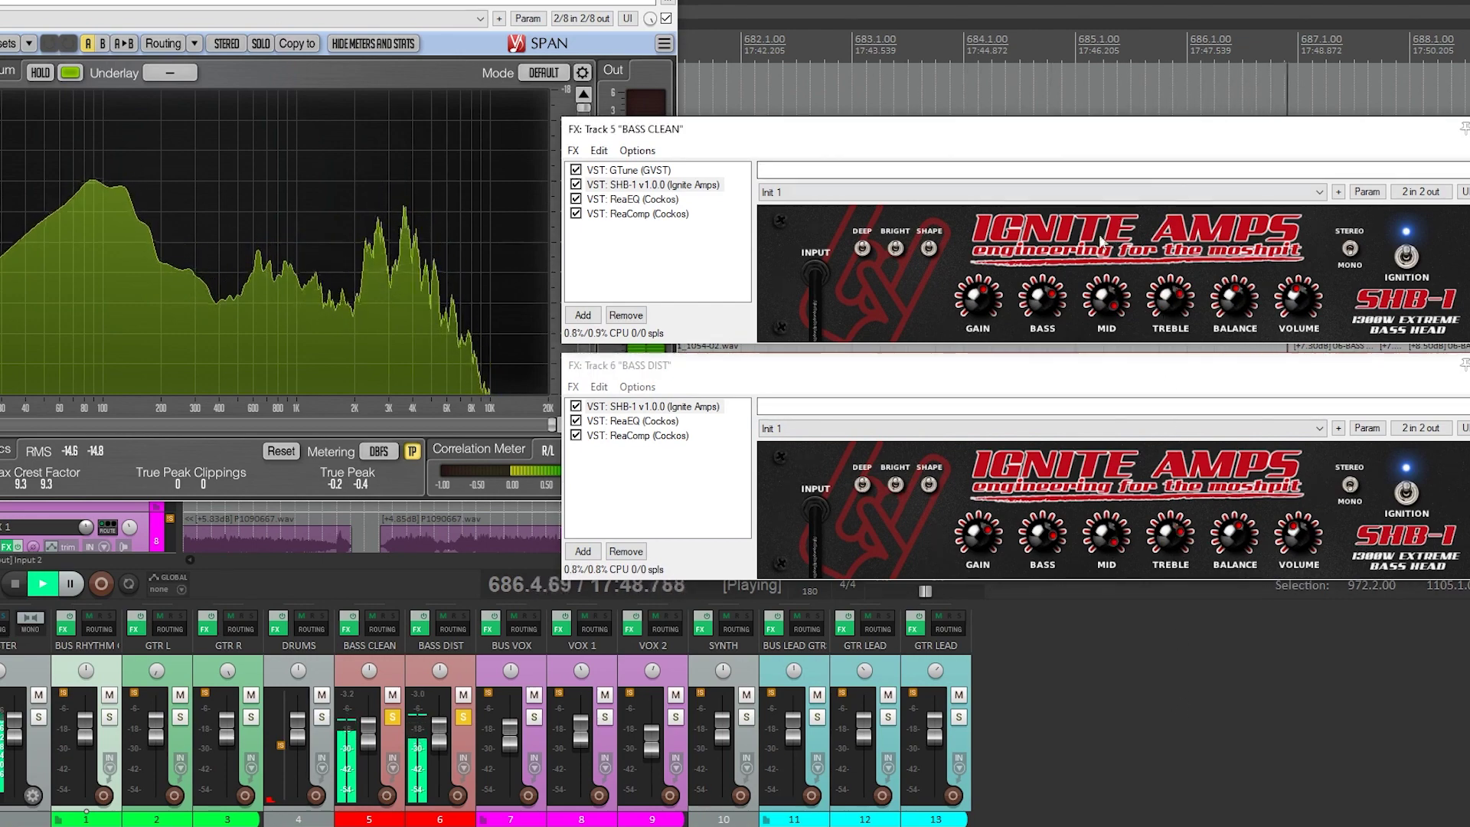
click(962, 534)
Unsolo both bass tracks to hear the adjusted SHB-1 tone in the full mix and solo them again.
click(465, 718)
click(392, 717)
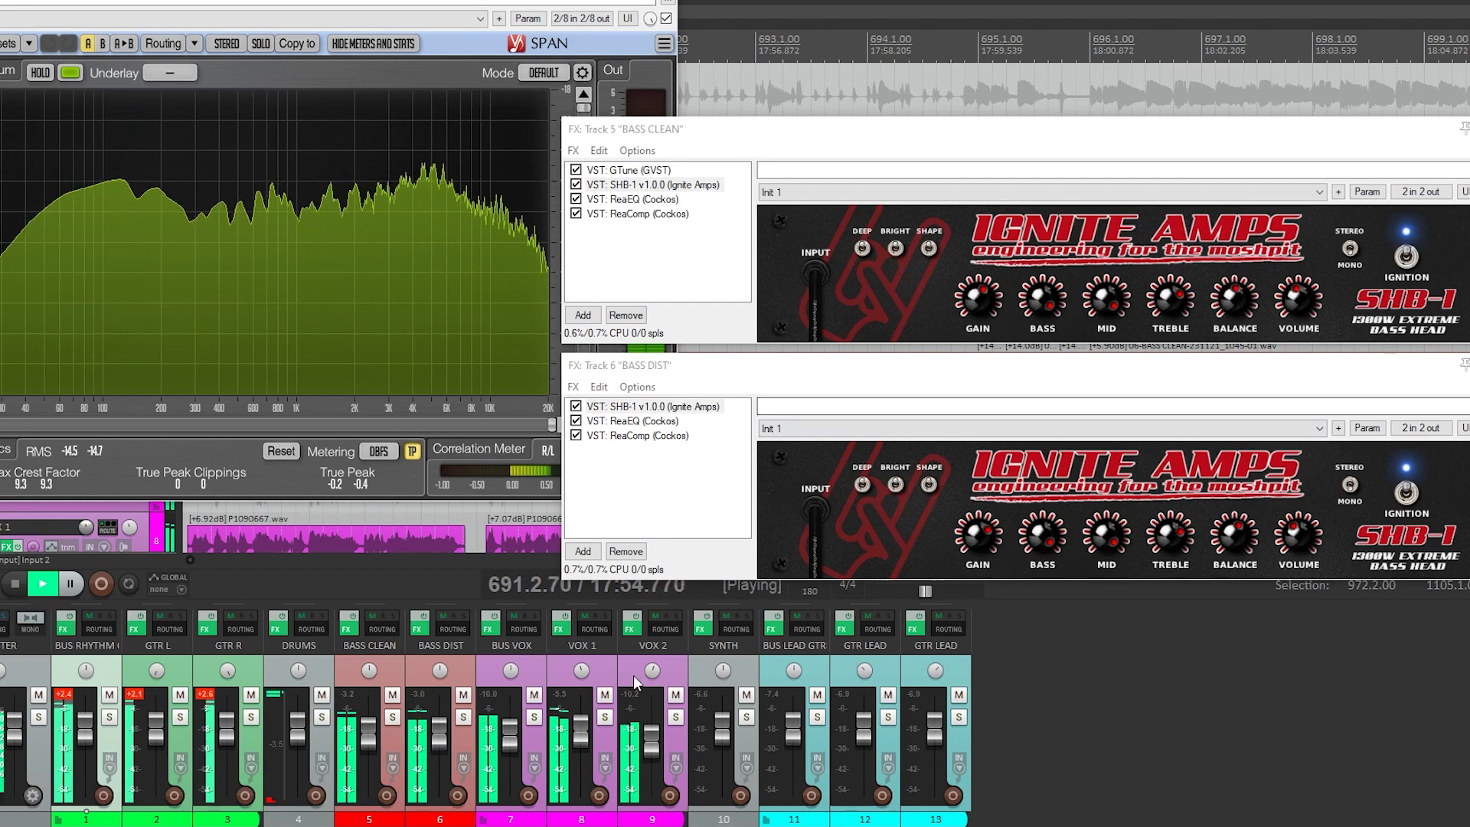
click(393, 718)
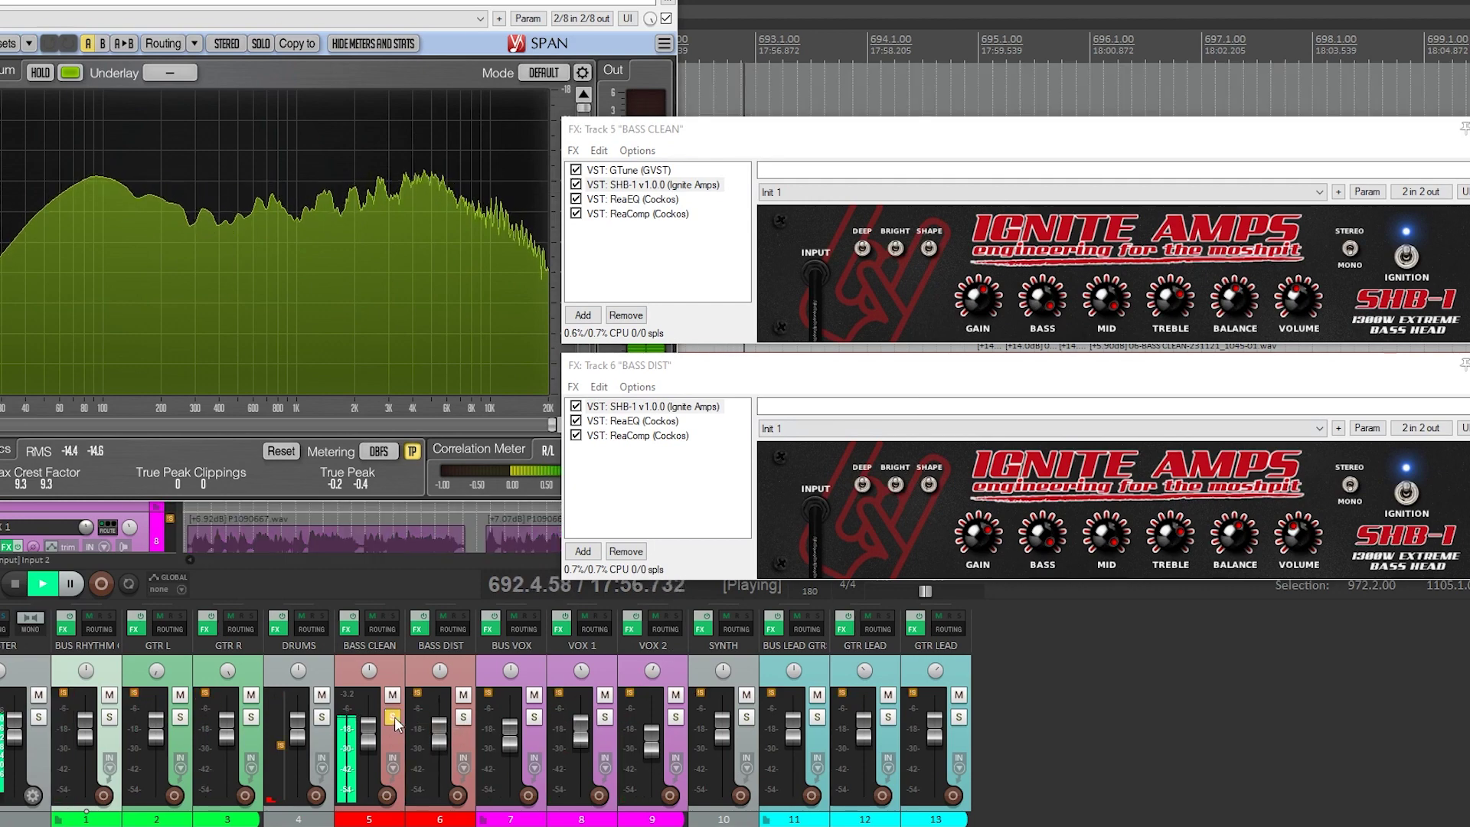
click(463, 716)
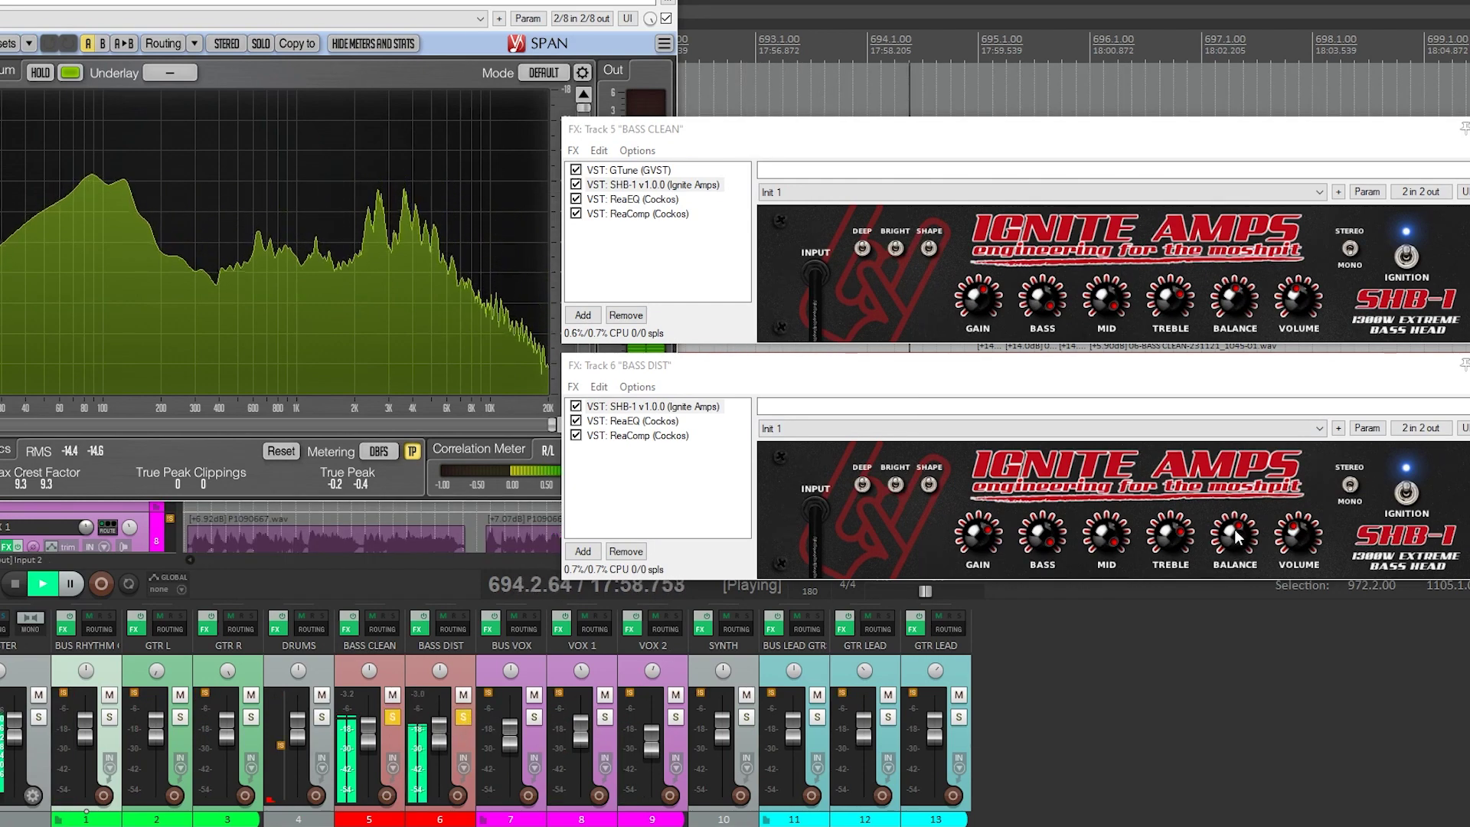
Adjust the SHB-1's Balance on the soloed clean and distorted bass tracks.
drag(1242, 537, 1233, 629)
drag(1232, 302, 1243, 264)
click(1239, 142)
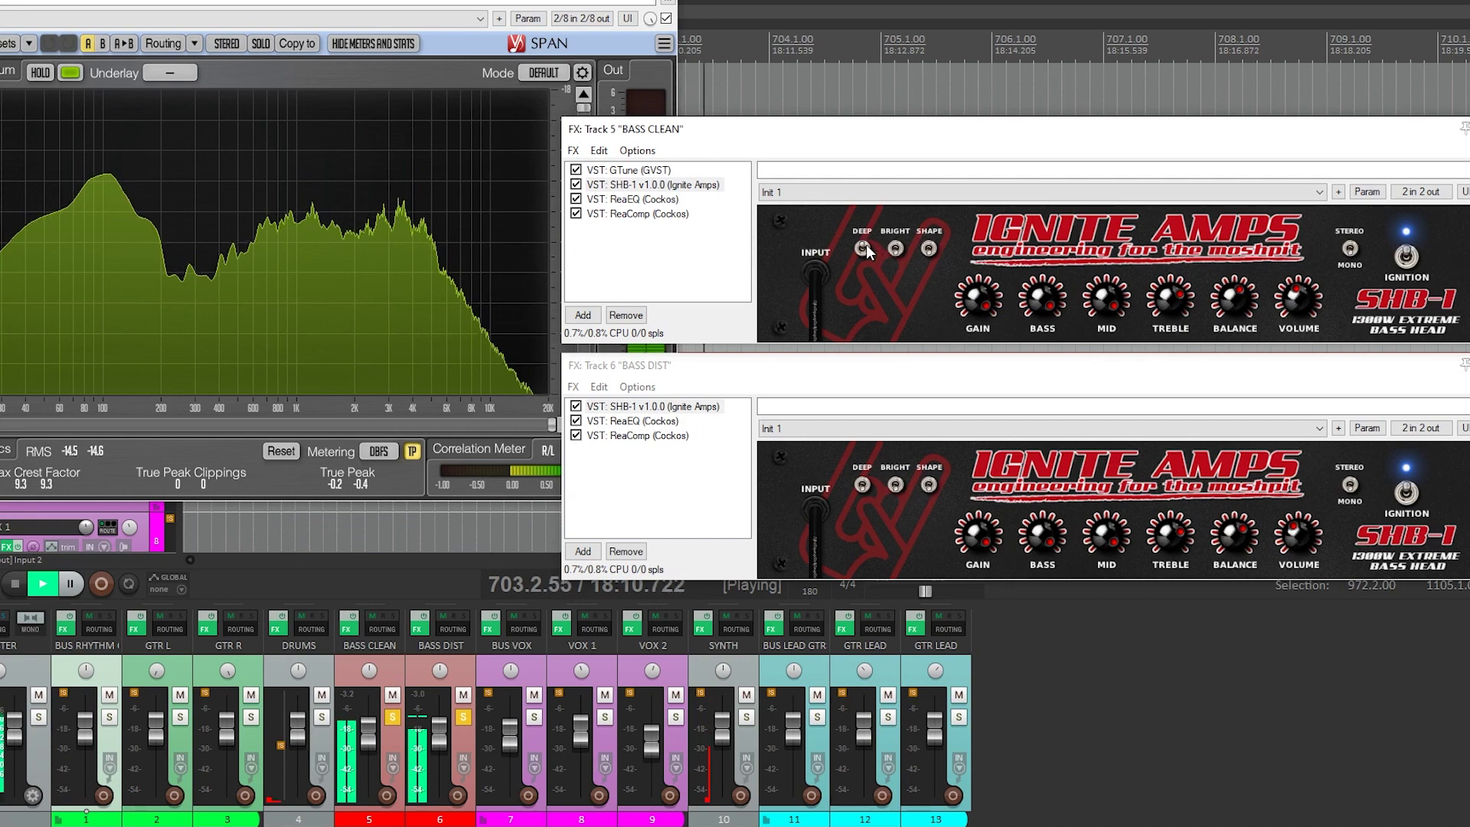
Play the new SHB-1 Balance setting in the full mix by unsoloing both bass tracks, and solo them again.
click(392, 718)
click(462, 717)
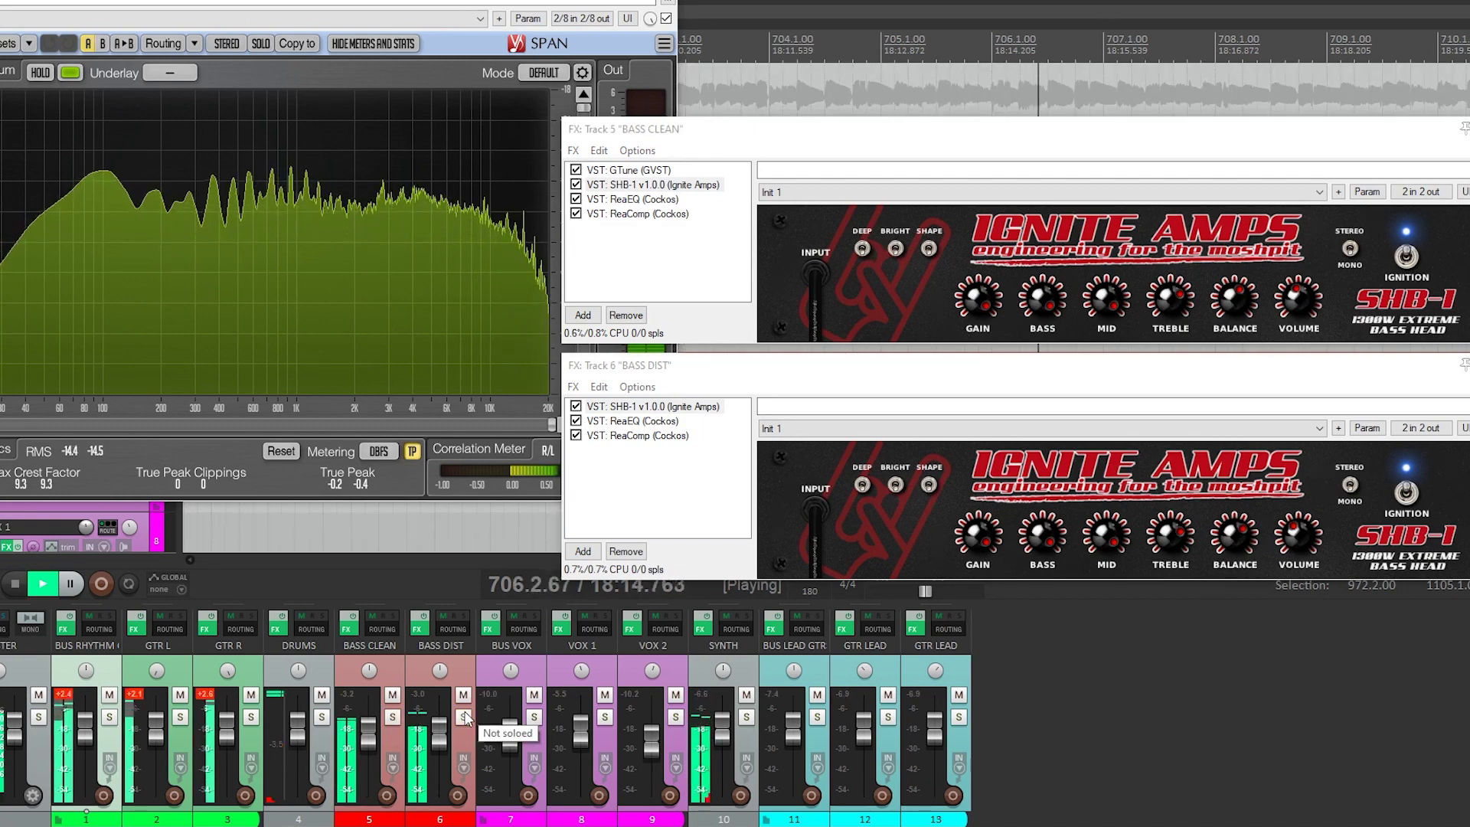
click(464, 717)
click(392, 717)
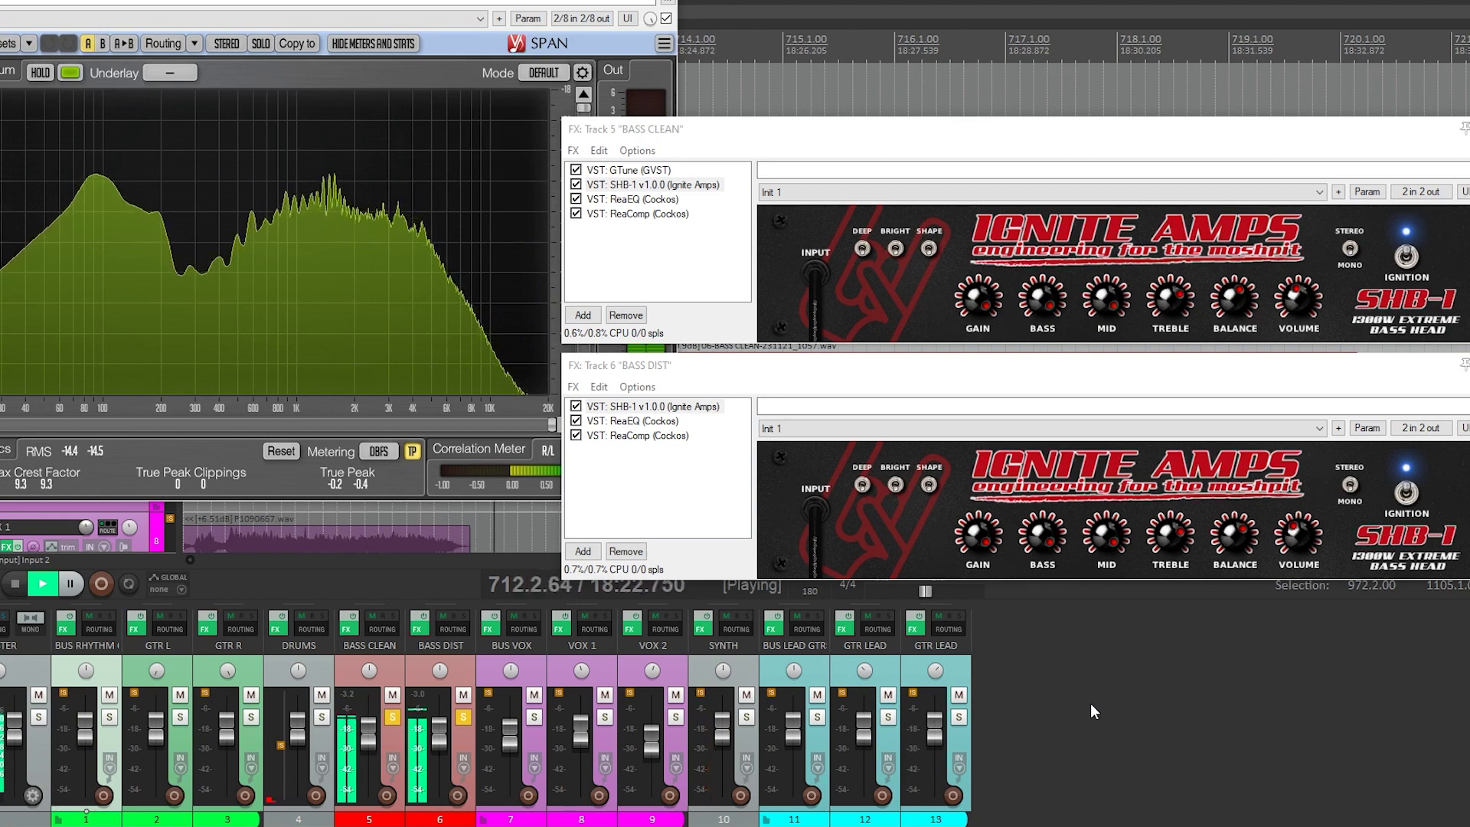
Bypass and re-enable the SHB-1 with its Ignition switch on both bass tracks to compare the final tone.
click(1406, 492)
click(1407, 257)
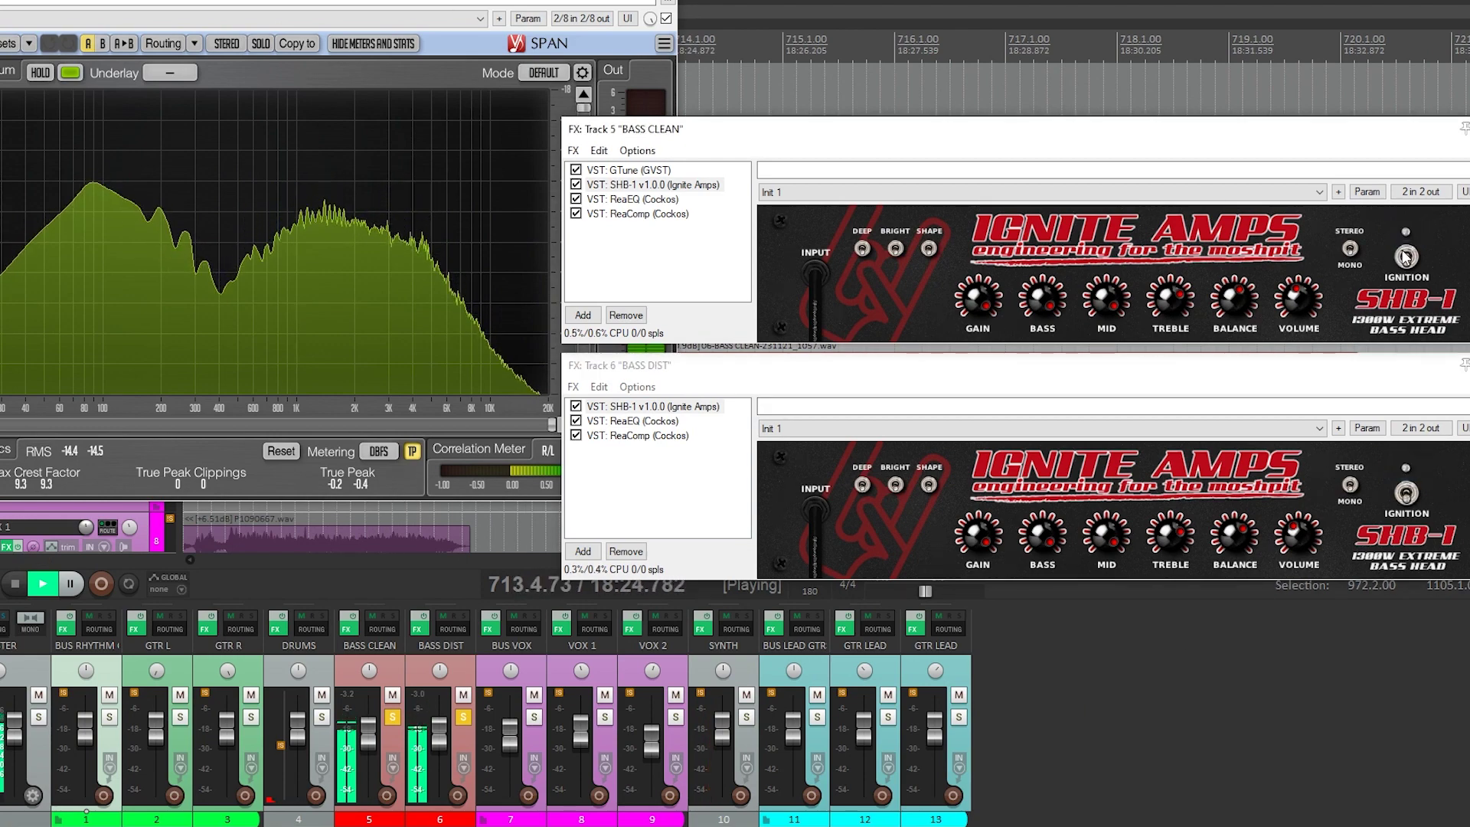
click(1406, 256)
click(1407, 494)
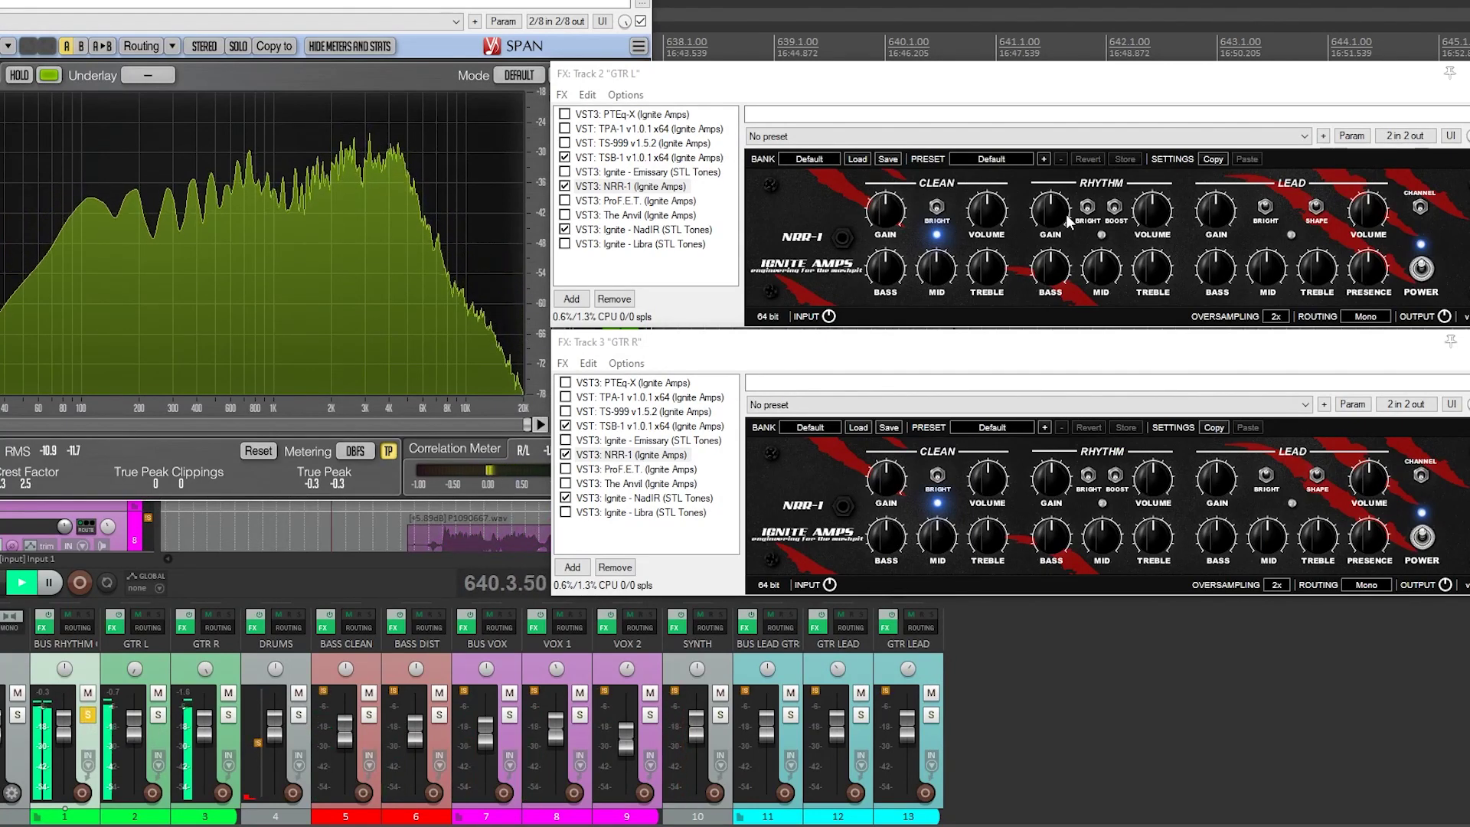
Toggle the NRR-1's clean Bright switch on the GTR L track and switch both guitar tracks to the rhythm channel.
click(938, 209)
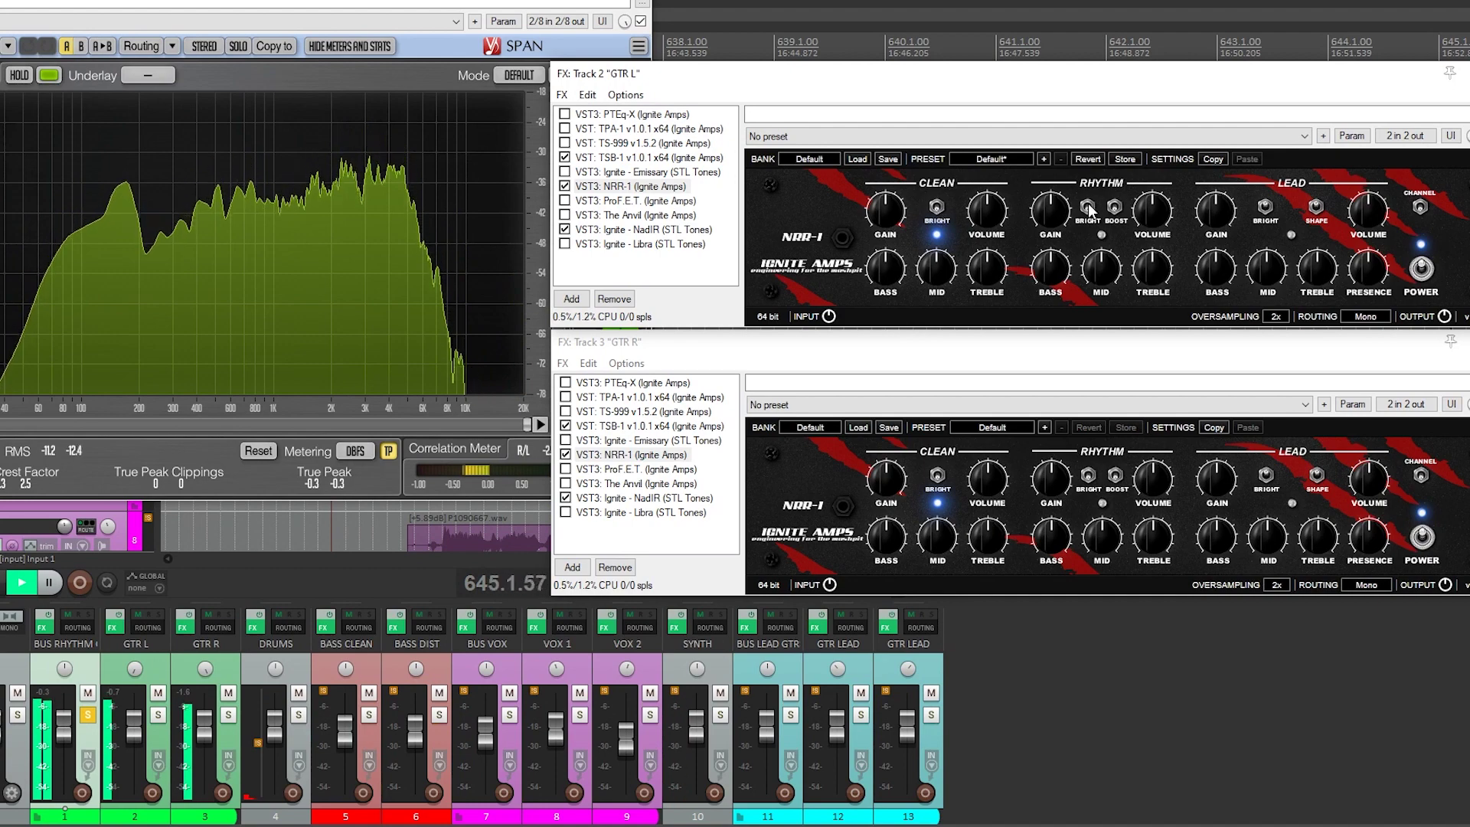
click(1102, 235)
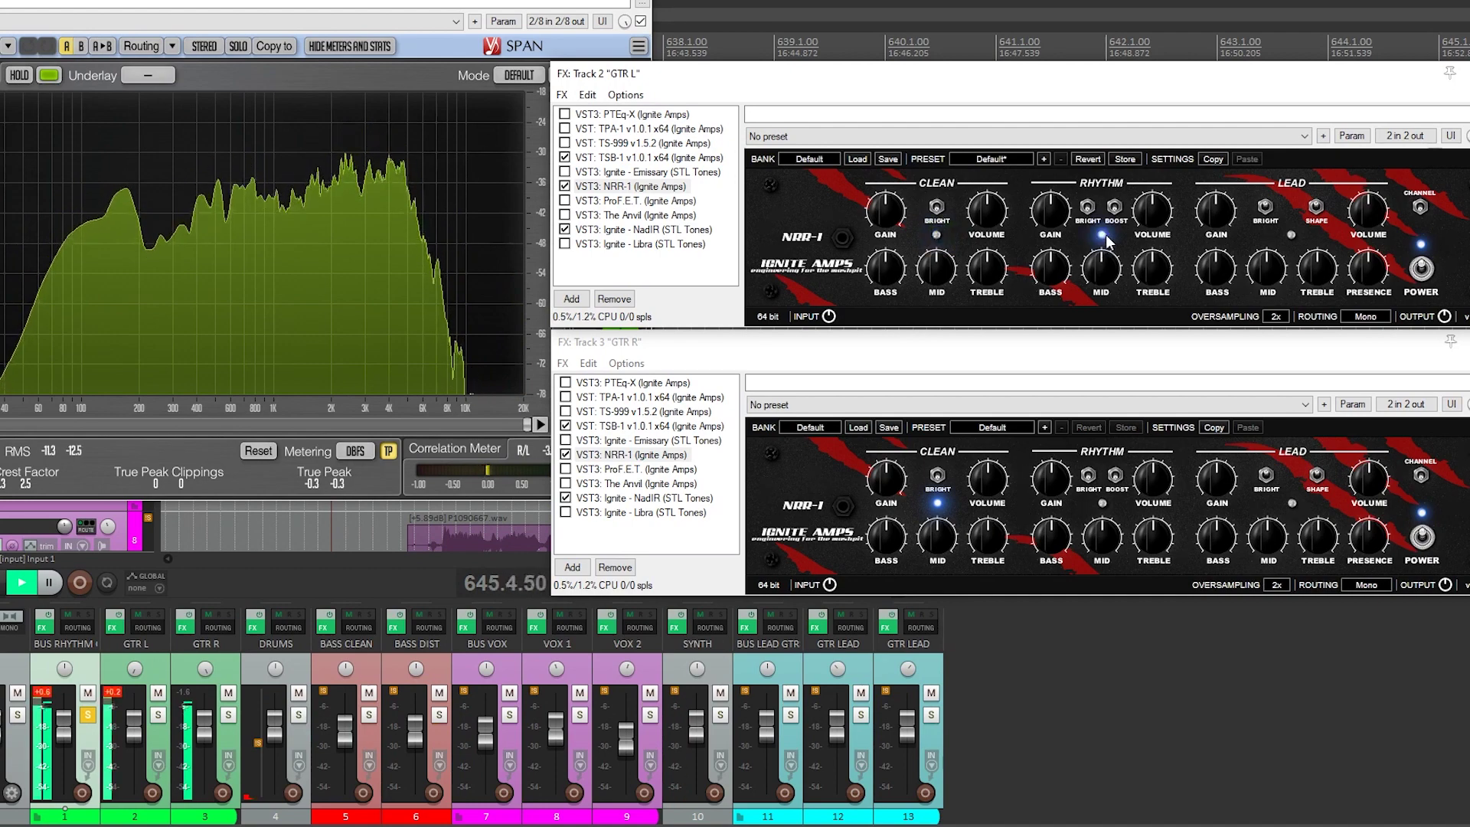
click(1104, 504)
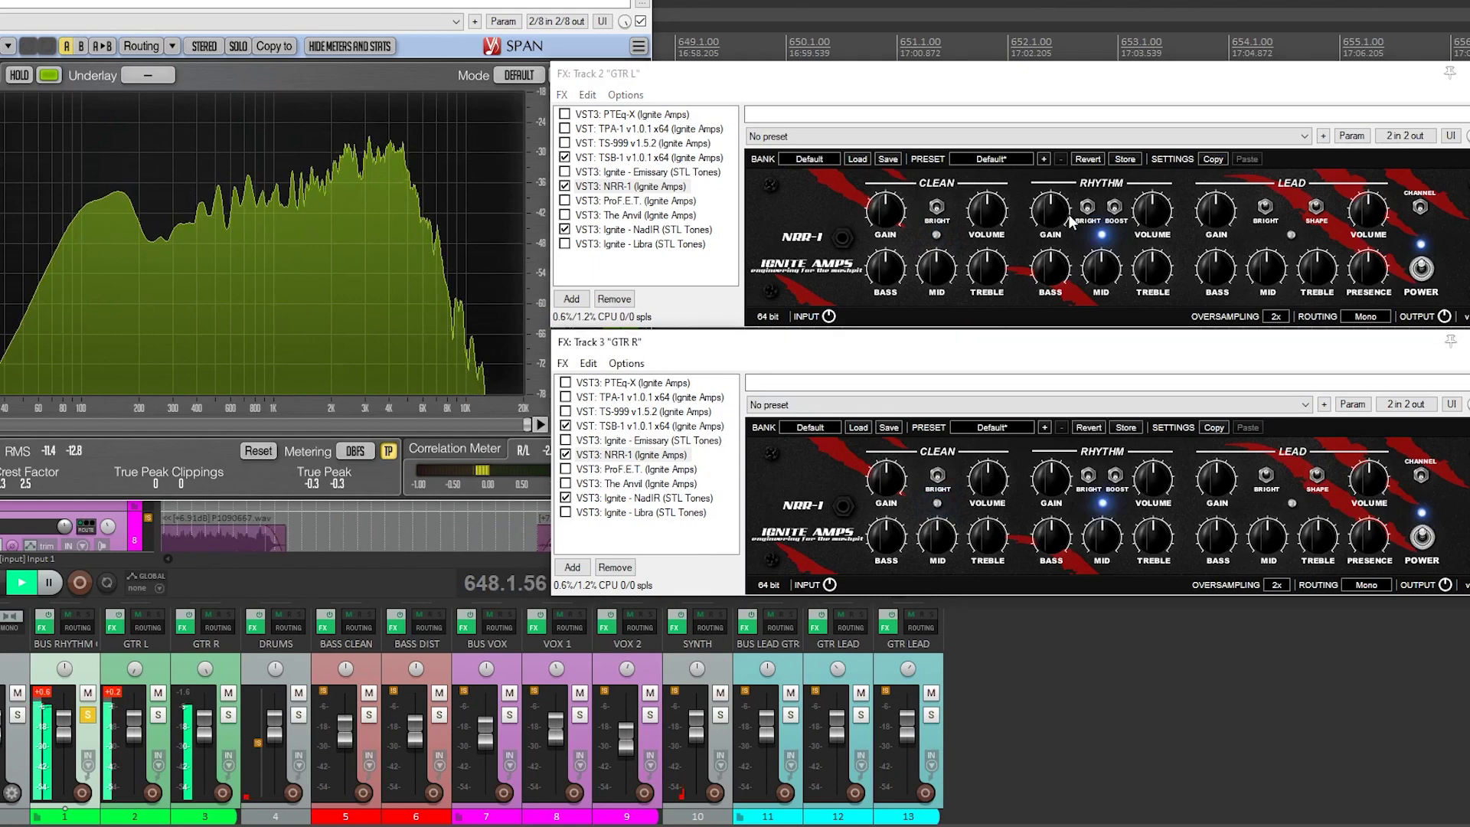
Switch the NRR-1 to its lead channel and back to rhythm on both guitar tracks.
click(1292, 235)
click(1293, 504)
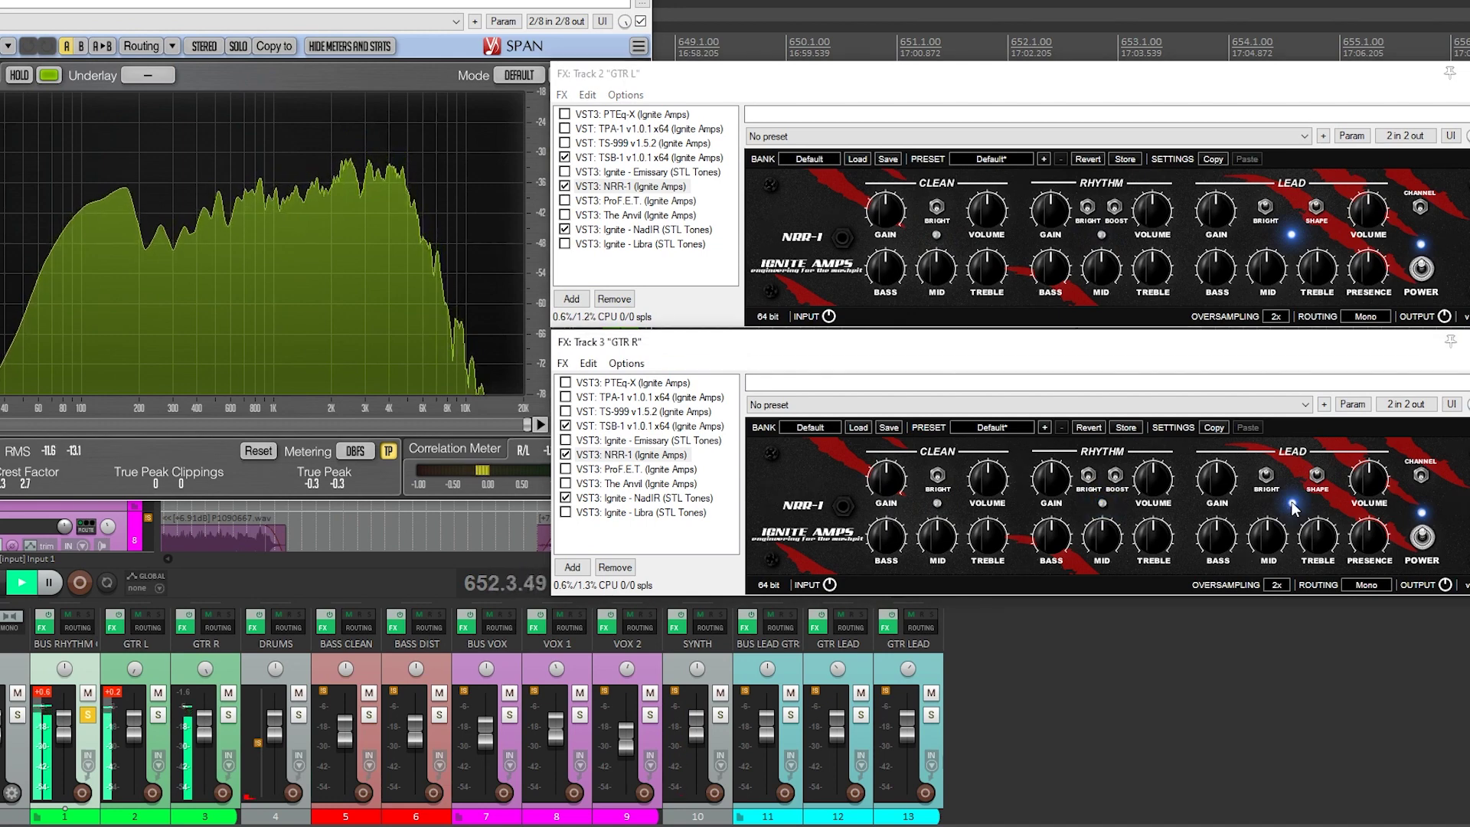
click(1103, 505)
click(1103, 236)
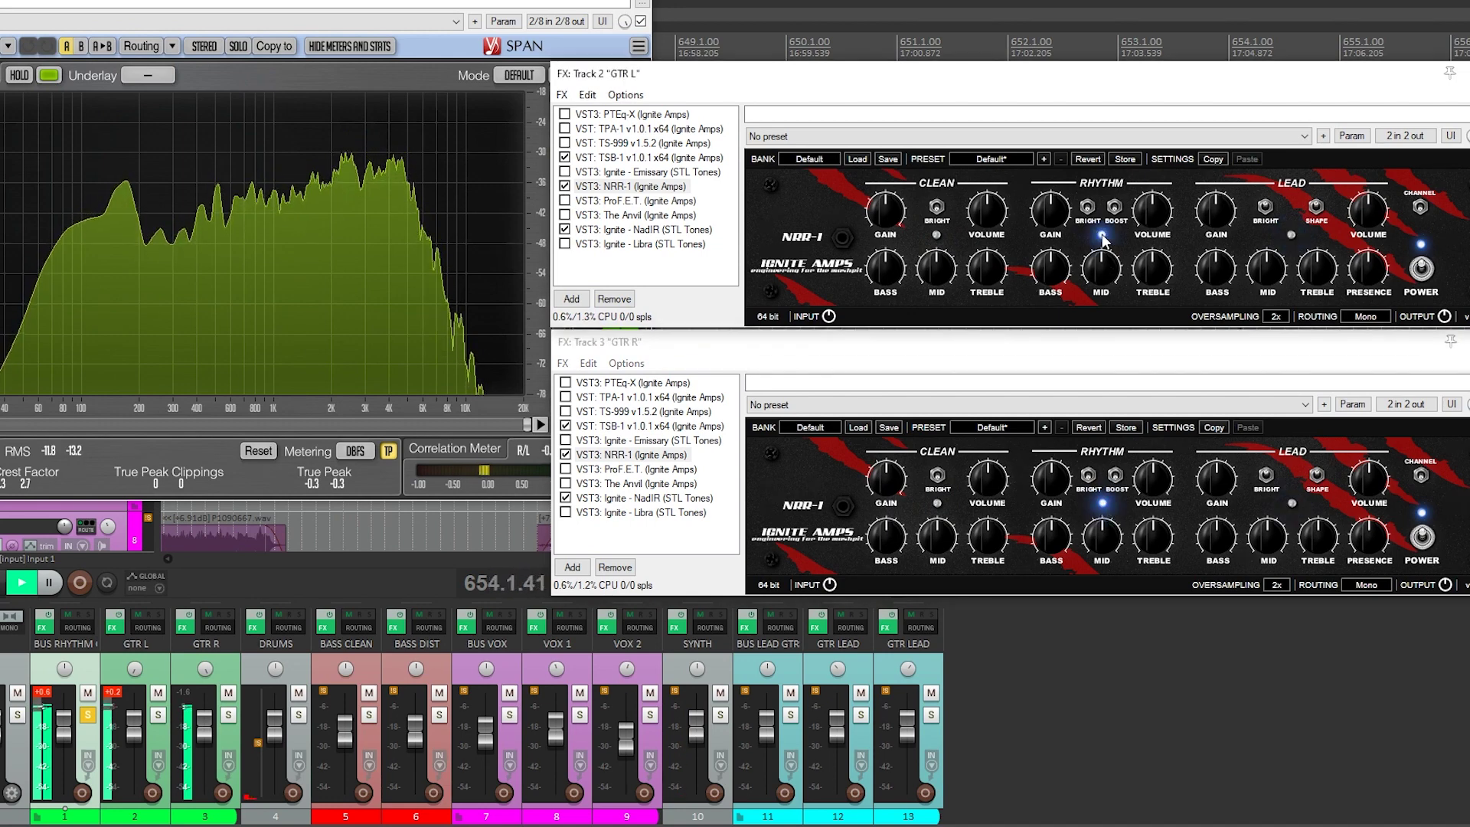
Adjust the NRR-1's rhythm Gain on the guitar tracks and toggle the rhythm Bright switch on the GTR L track.
drag(1056, 477, 1057, 427)
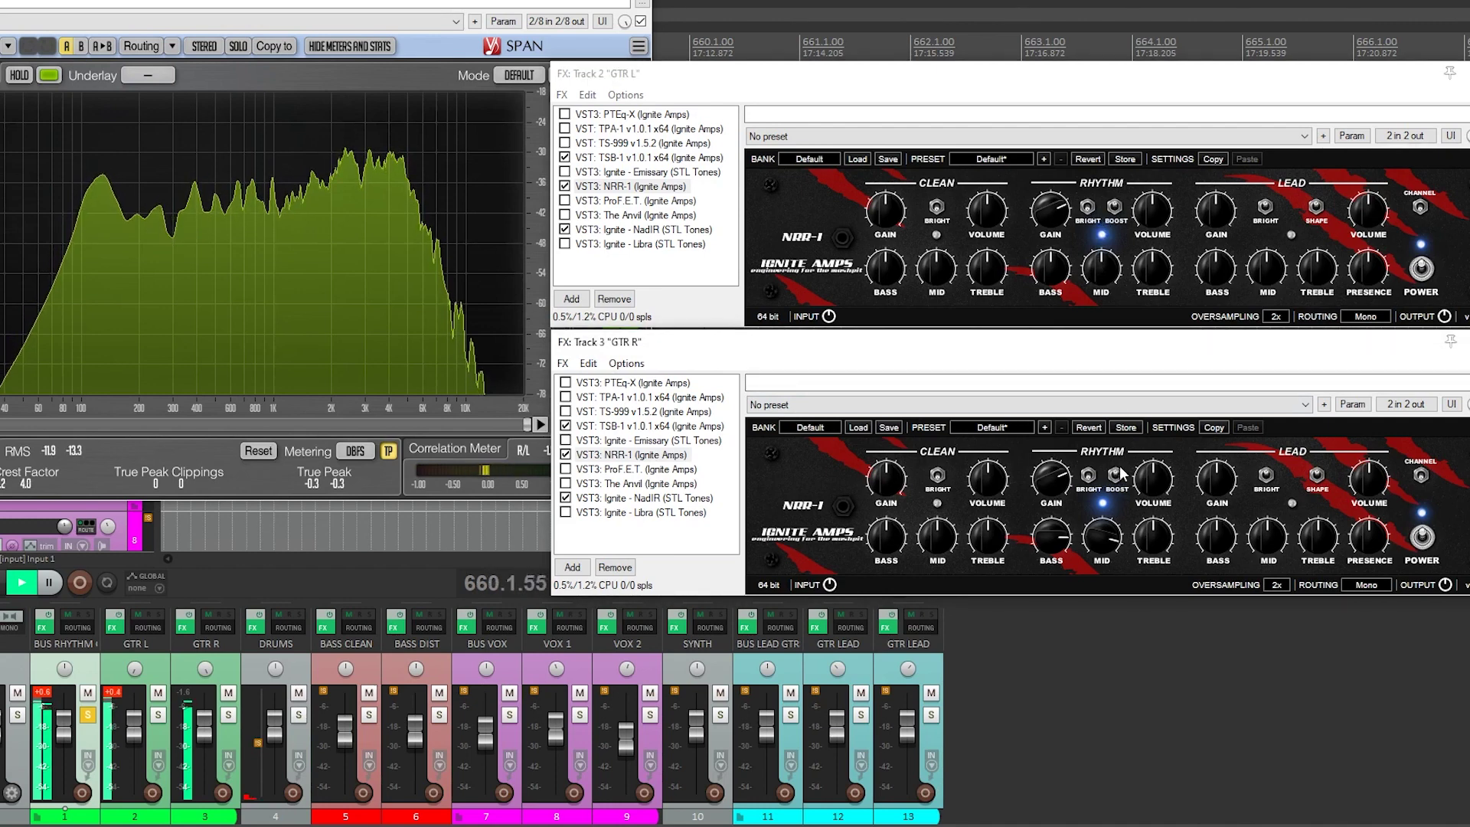
click(1087, 208)
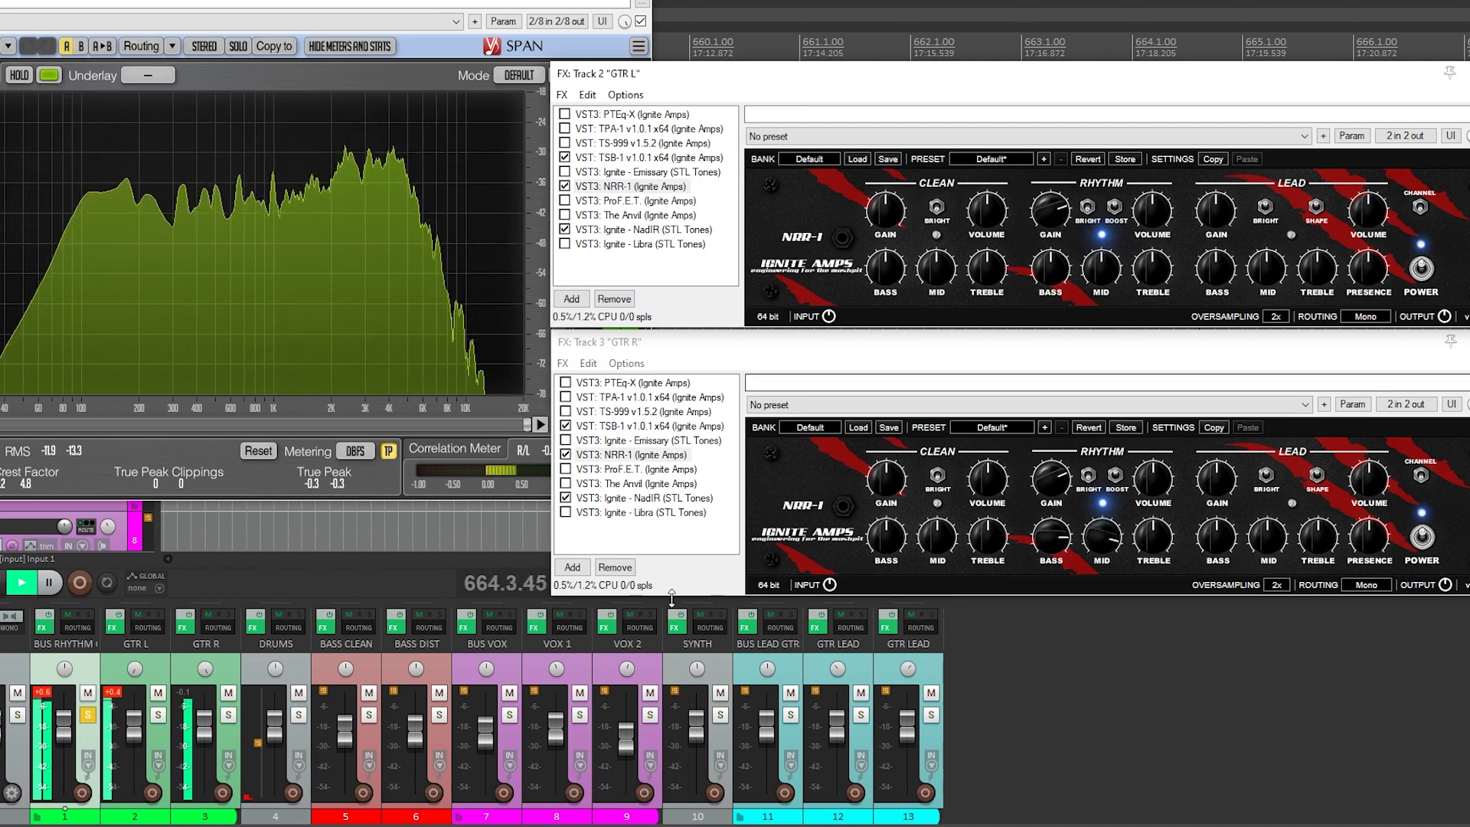
Unsolo the rhythm bus to hear the NRR-1 in the full mix and reset the bus's peak meter.
click(89, 718)
right_click(81, 722)
click(45, 692)
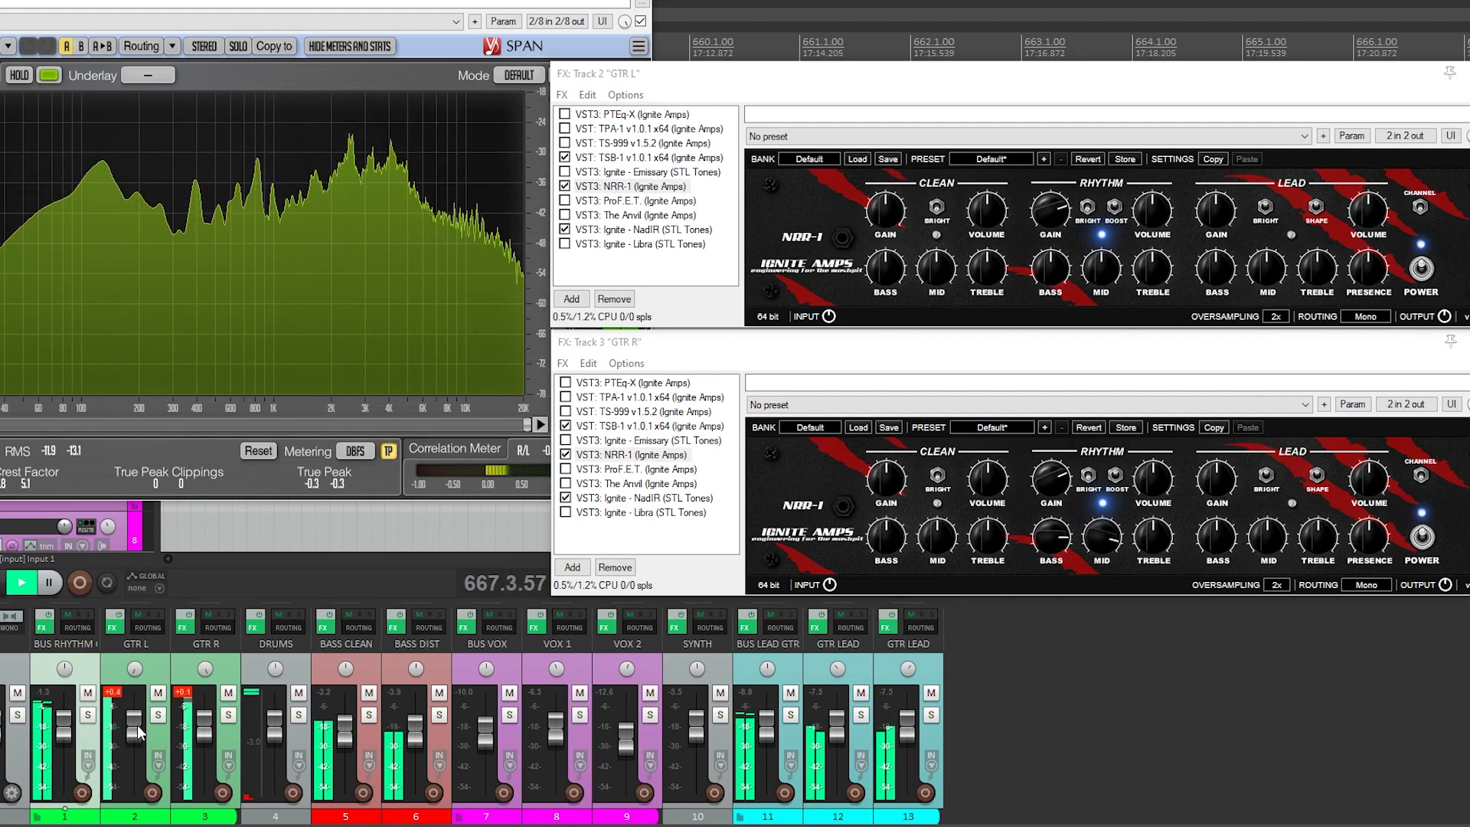
mouse_move(140, 729)
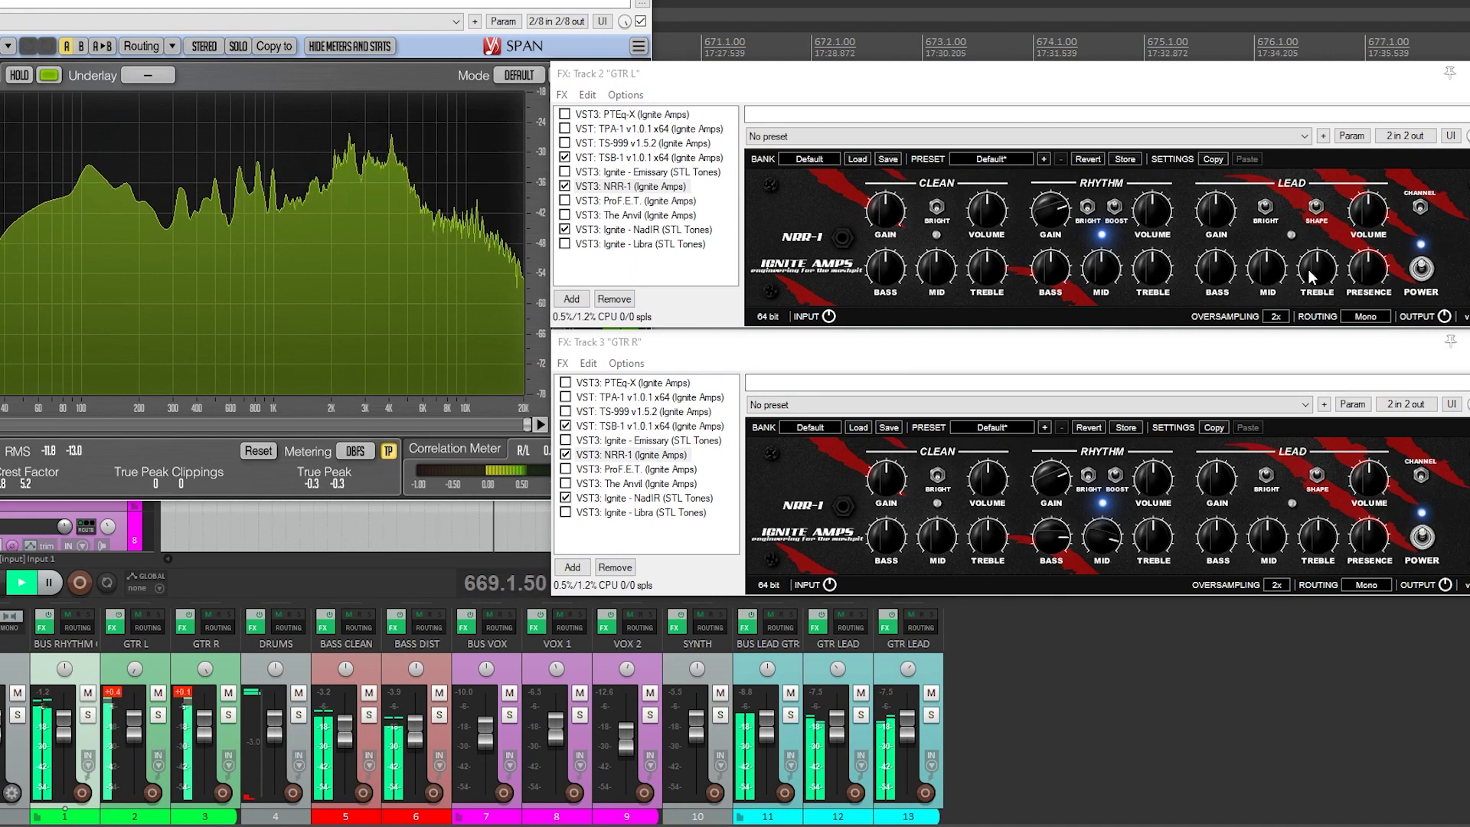
Lower the NRR-1's rhythm Volume on both guitar tracks and reset the GTR R and GTR L peak meters.
drag(1152, 226, 1153, 247)
drag(1155, 473, 1155, 498)
click(181, 694)
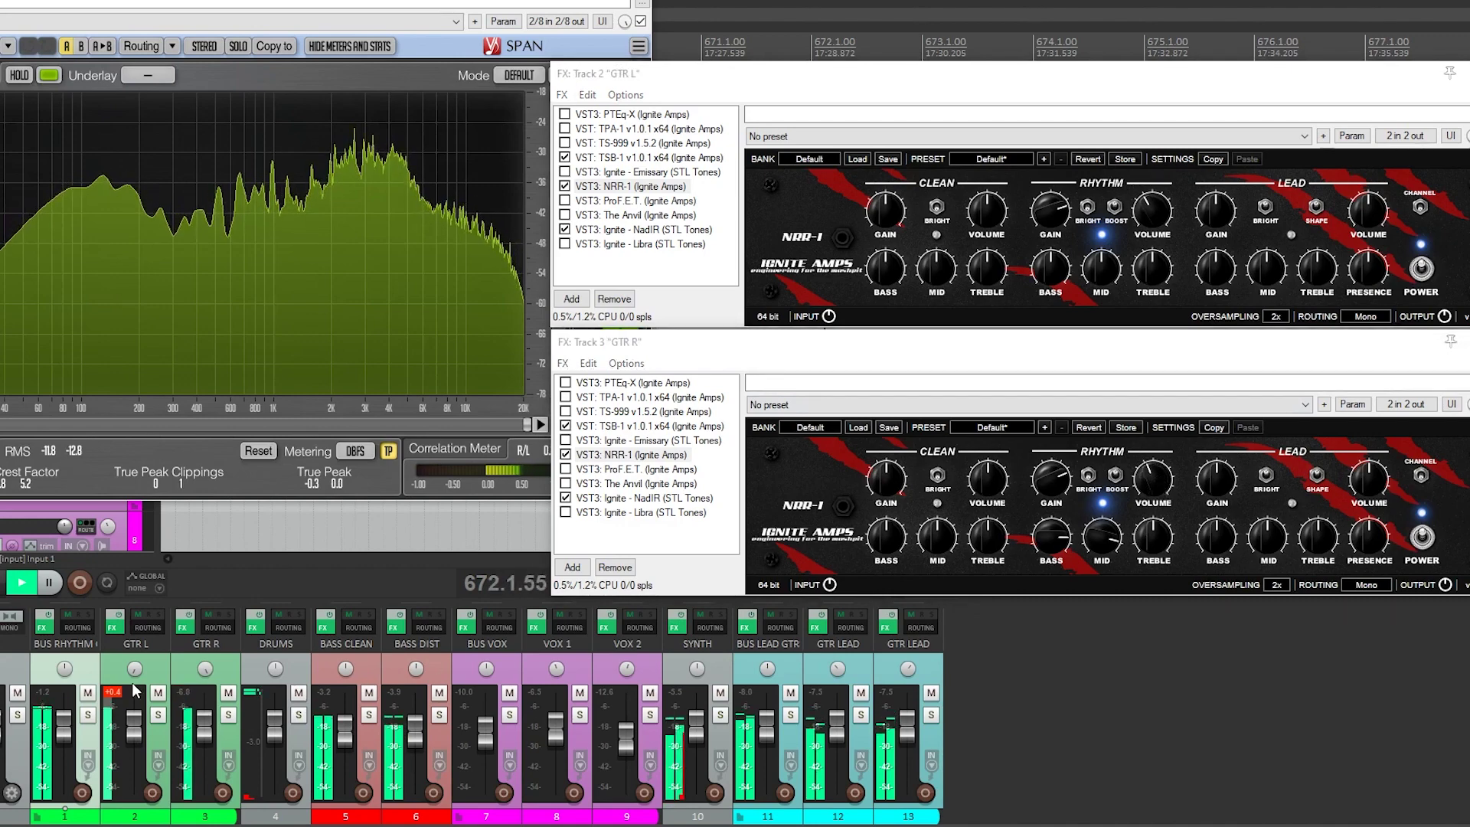
click(114, 693)
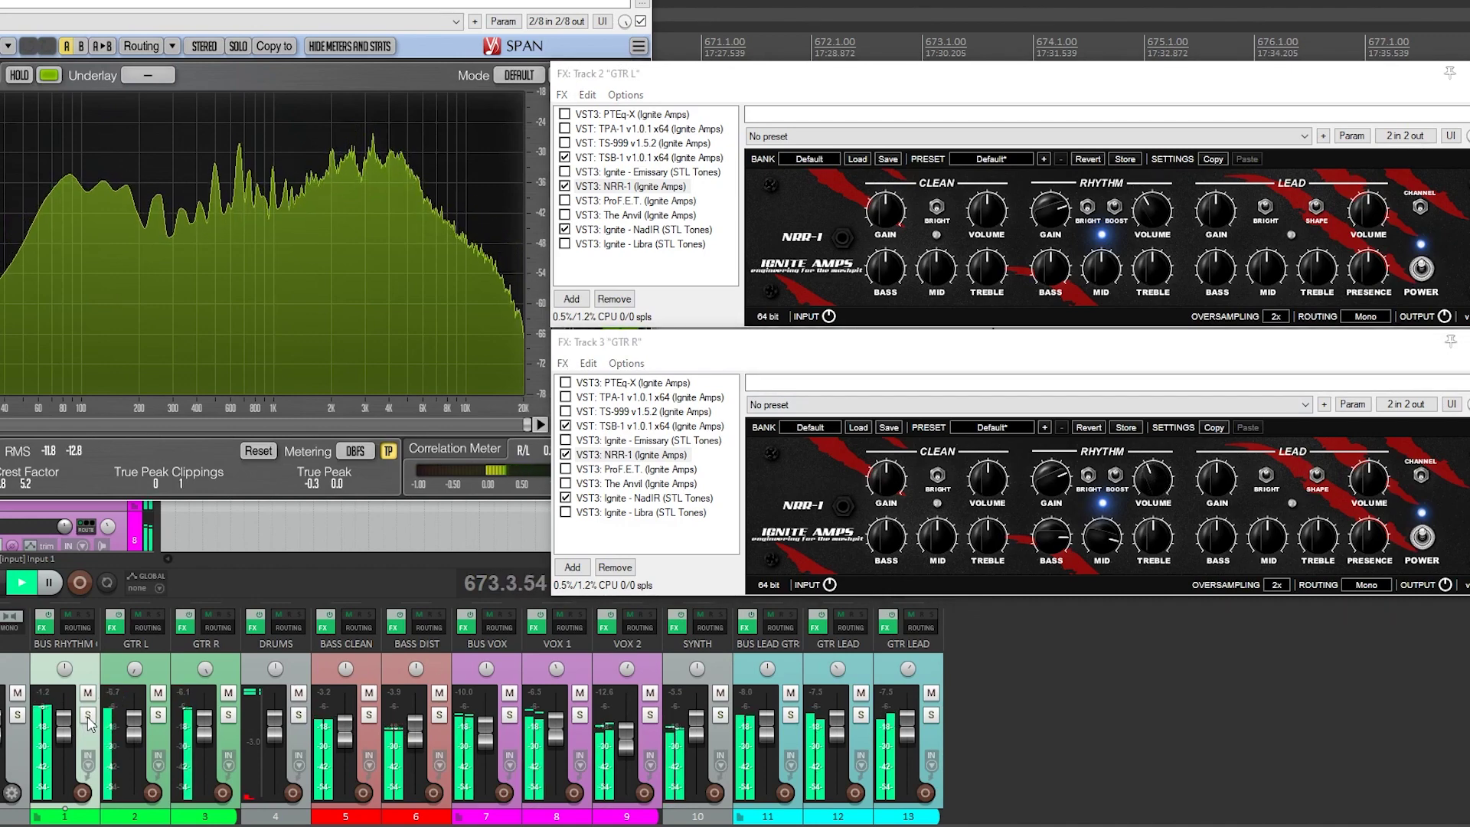
Compare the rhythm bus soloed and in the mix, and switch both guitar tracks' NRR-1 to the lead channel with the bus soloed.
click(87, 715)
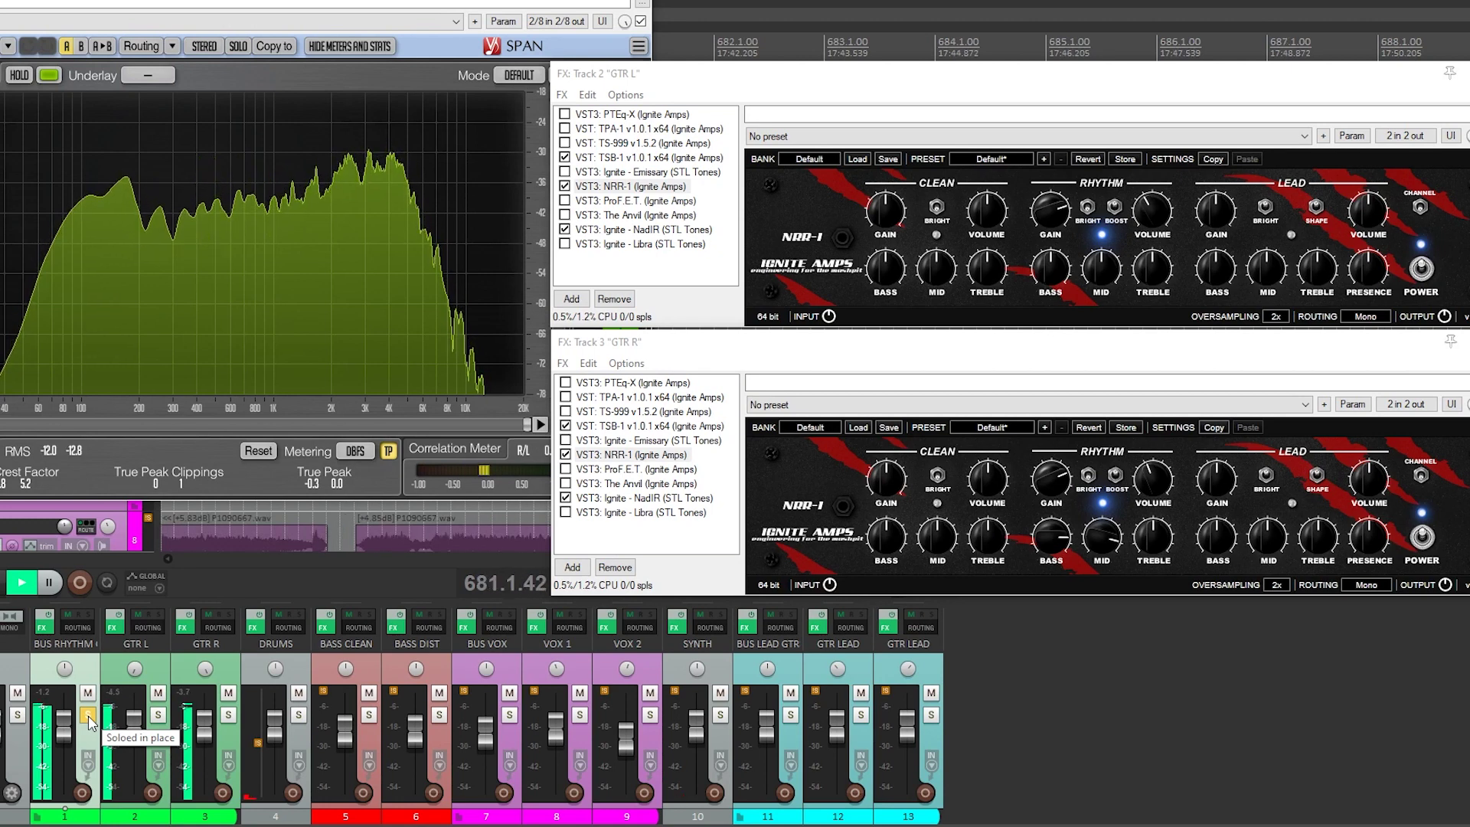
click(89, 719)
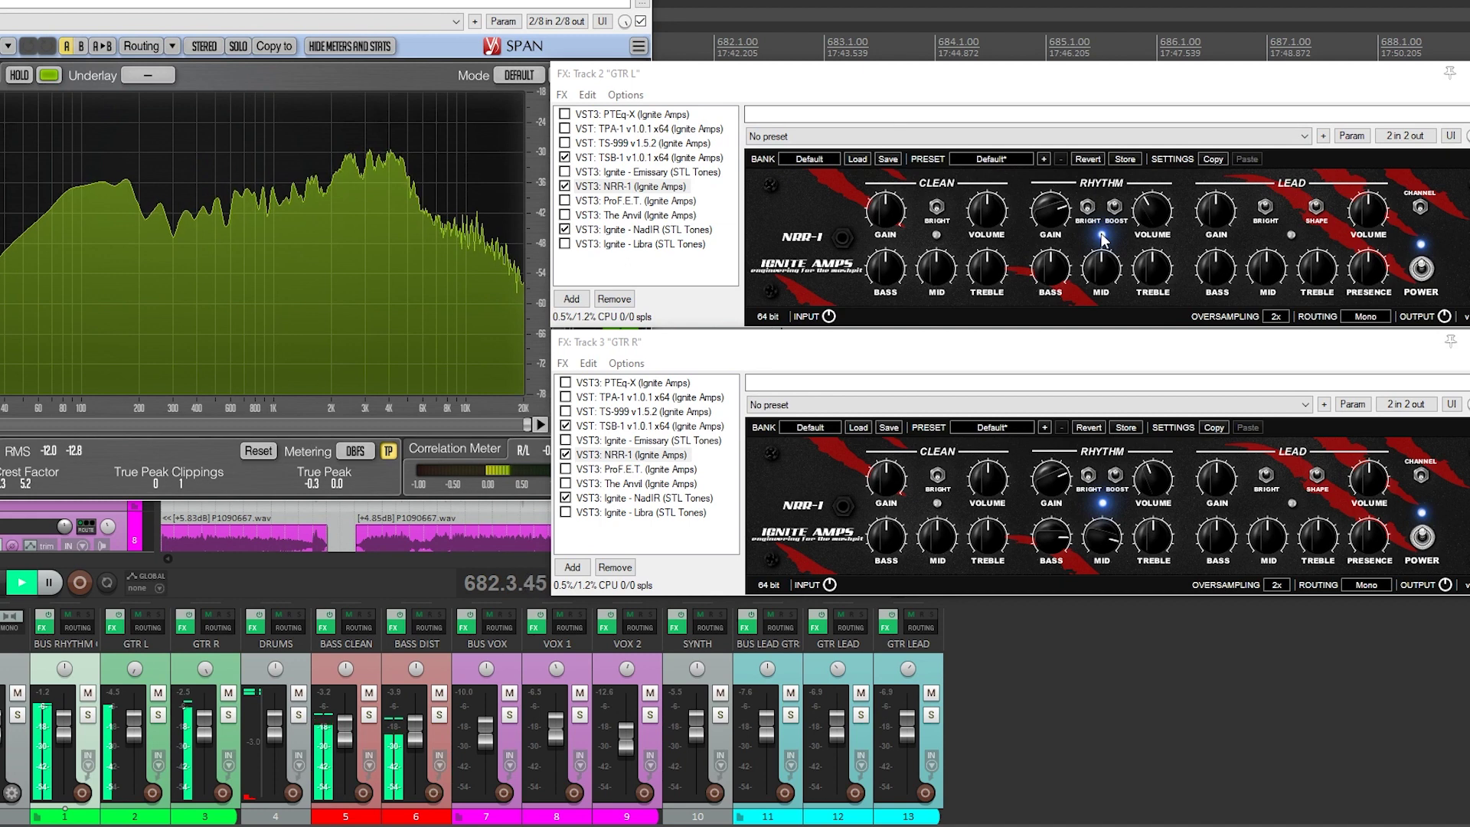
click(1291, 235)
click(1292, 503)
click(88, 716)
Raise the NRR-1's lead Gain and Bass on both guitar tracks.
drag(1223, 217, 1220, 199)
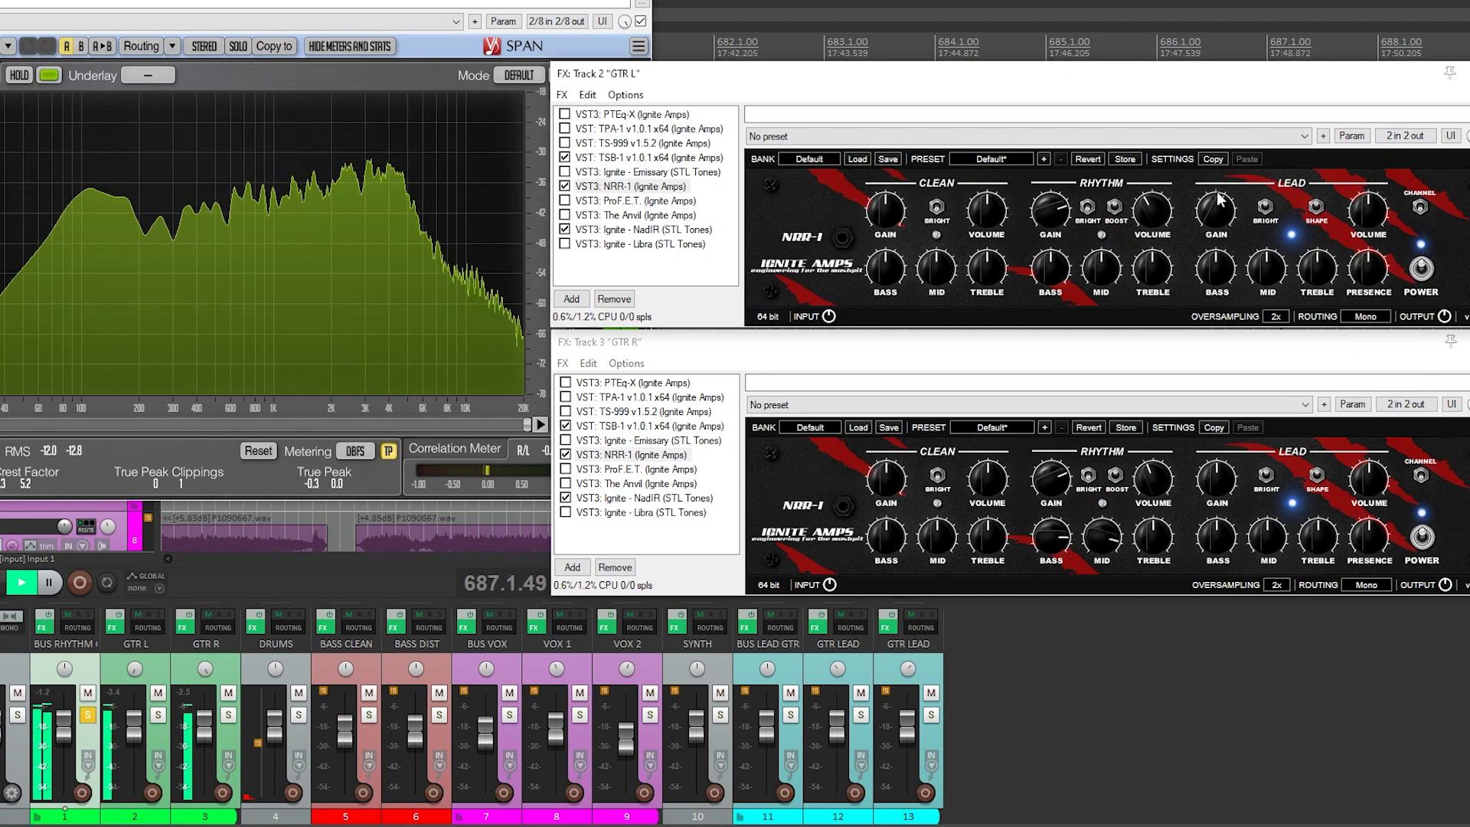
drag(1221, 480, 1226, 458)
drag(1218, 267, 1213, 229)
click(1218, 494)
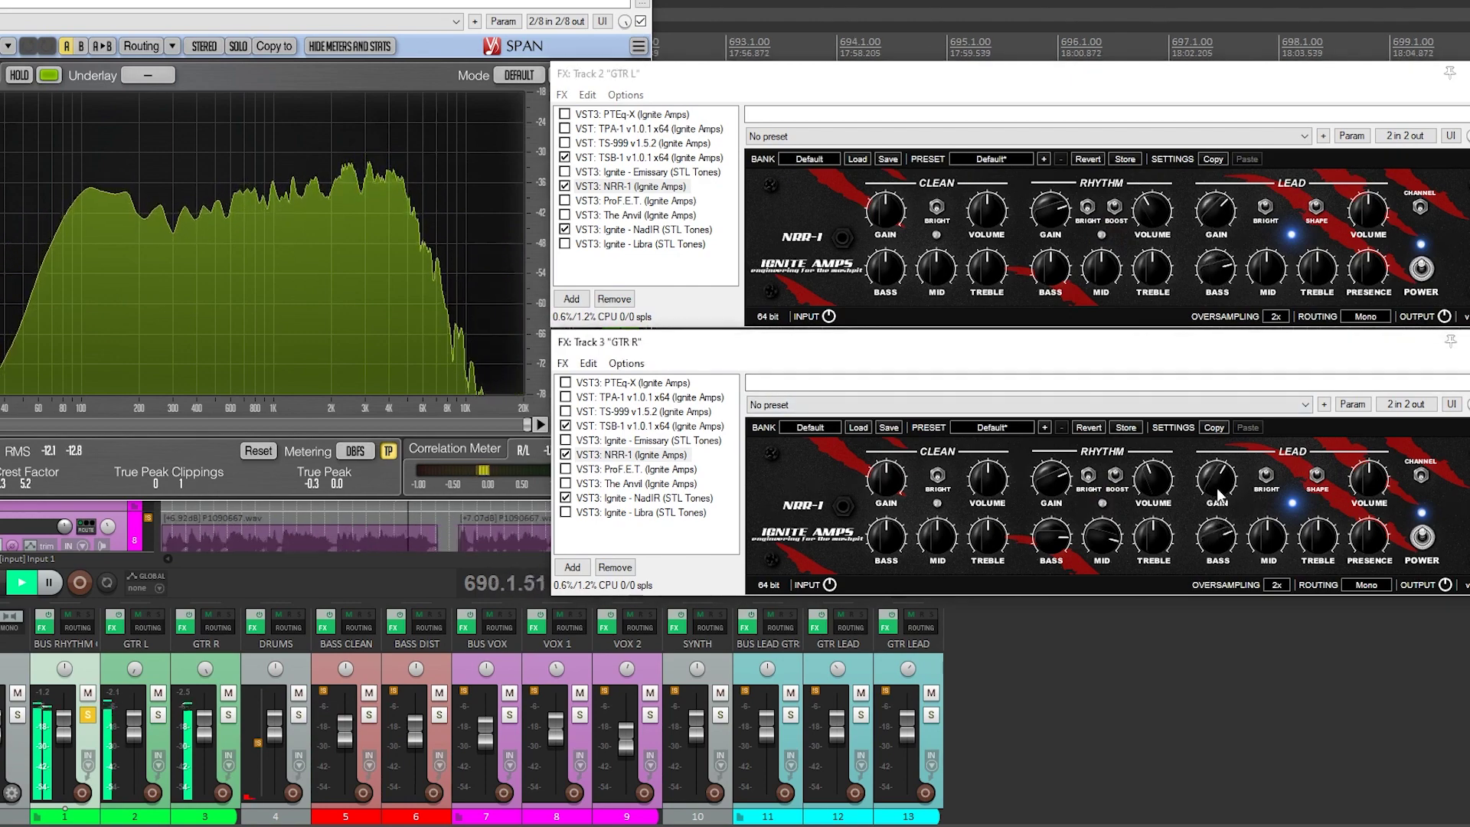
Adjust the NRR-1's lead Mid, Treble, Volume and Presence on both guitar tracks.
click(1273, 283)
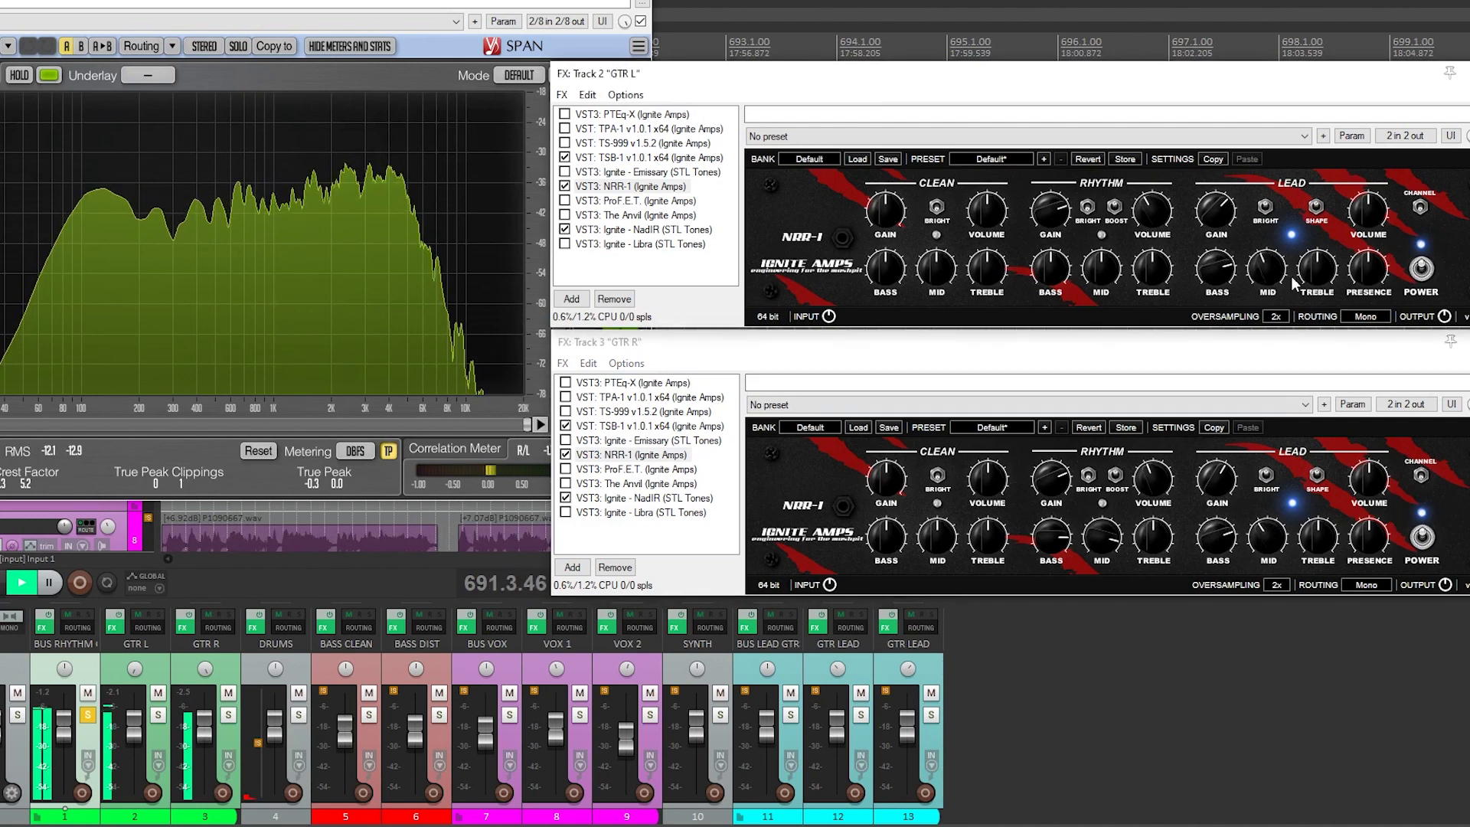
click(1320, 540)
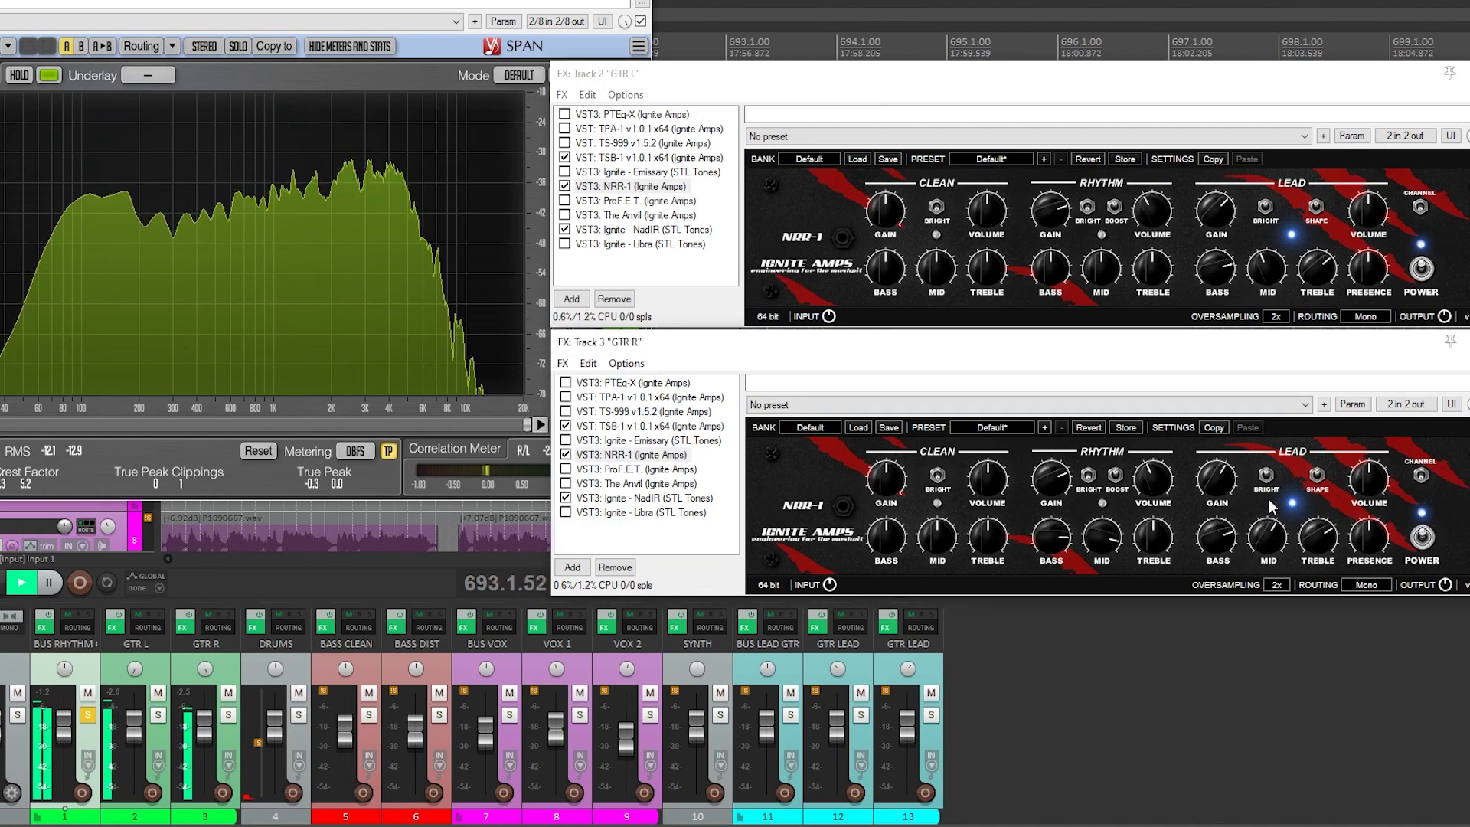
click(1374, 227)
click(1373, 490)
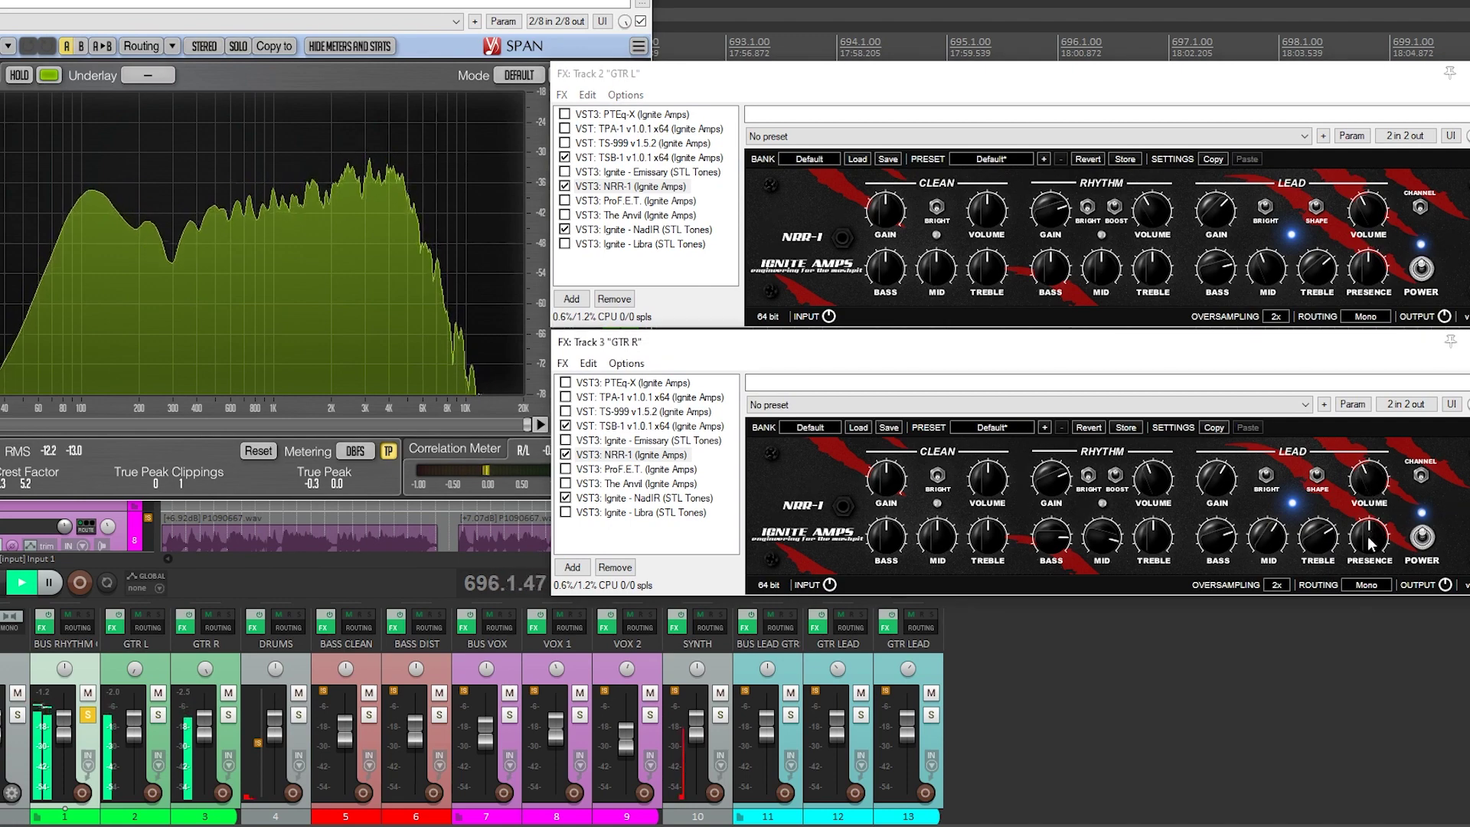
drag(1371, 278, 1372, 262)
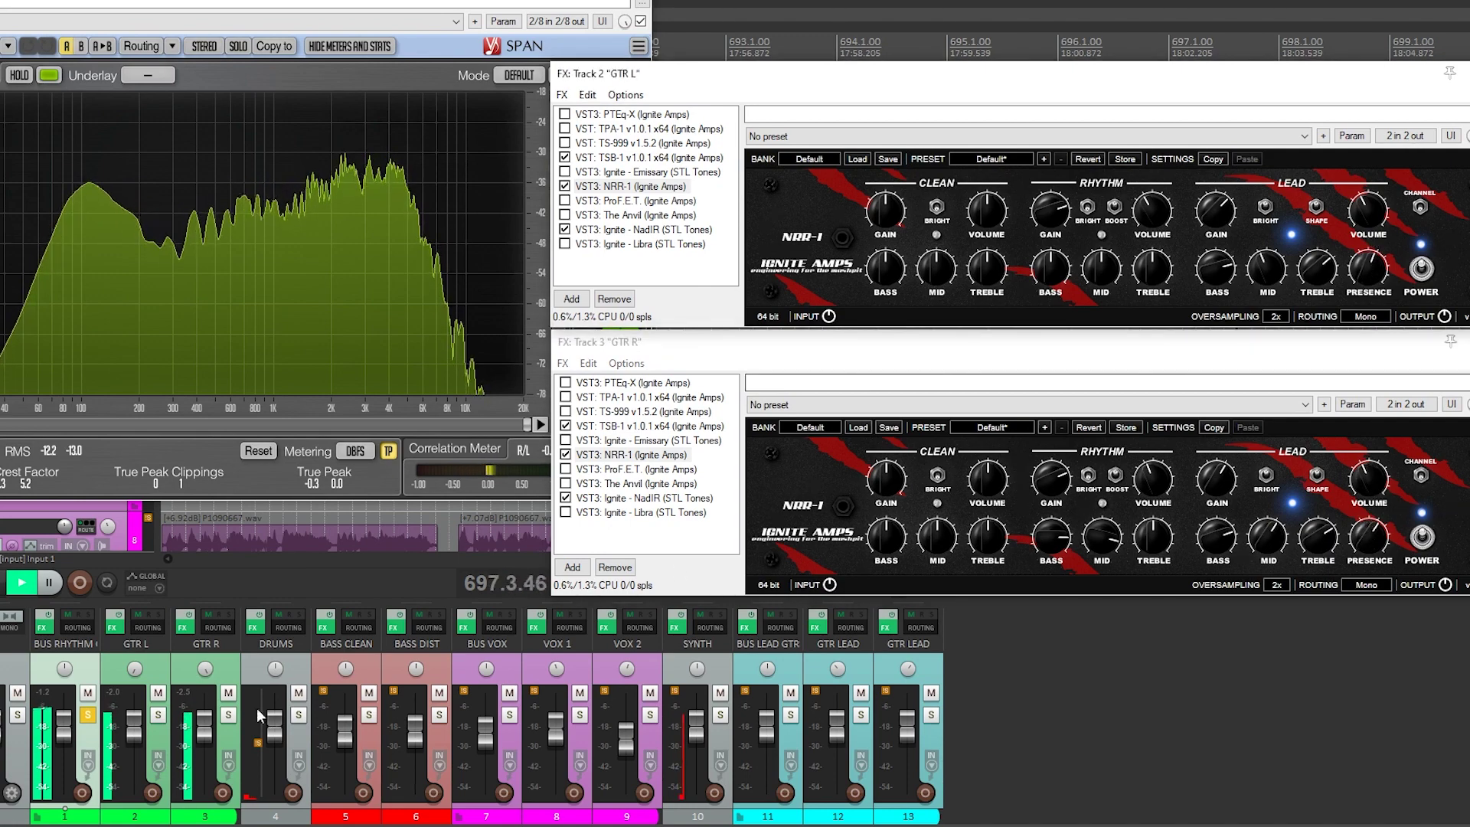
Raise the NRR-1's lead Gain and Bass further in the full mix, and compare with the rhythm bus soloed.
click(88, 715)
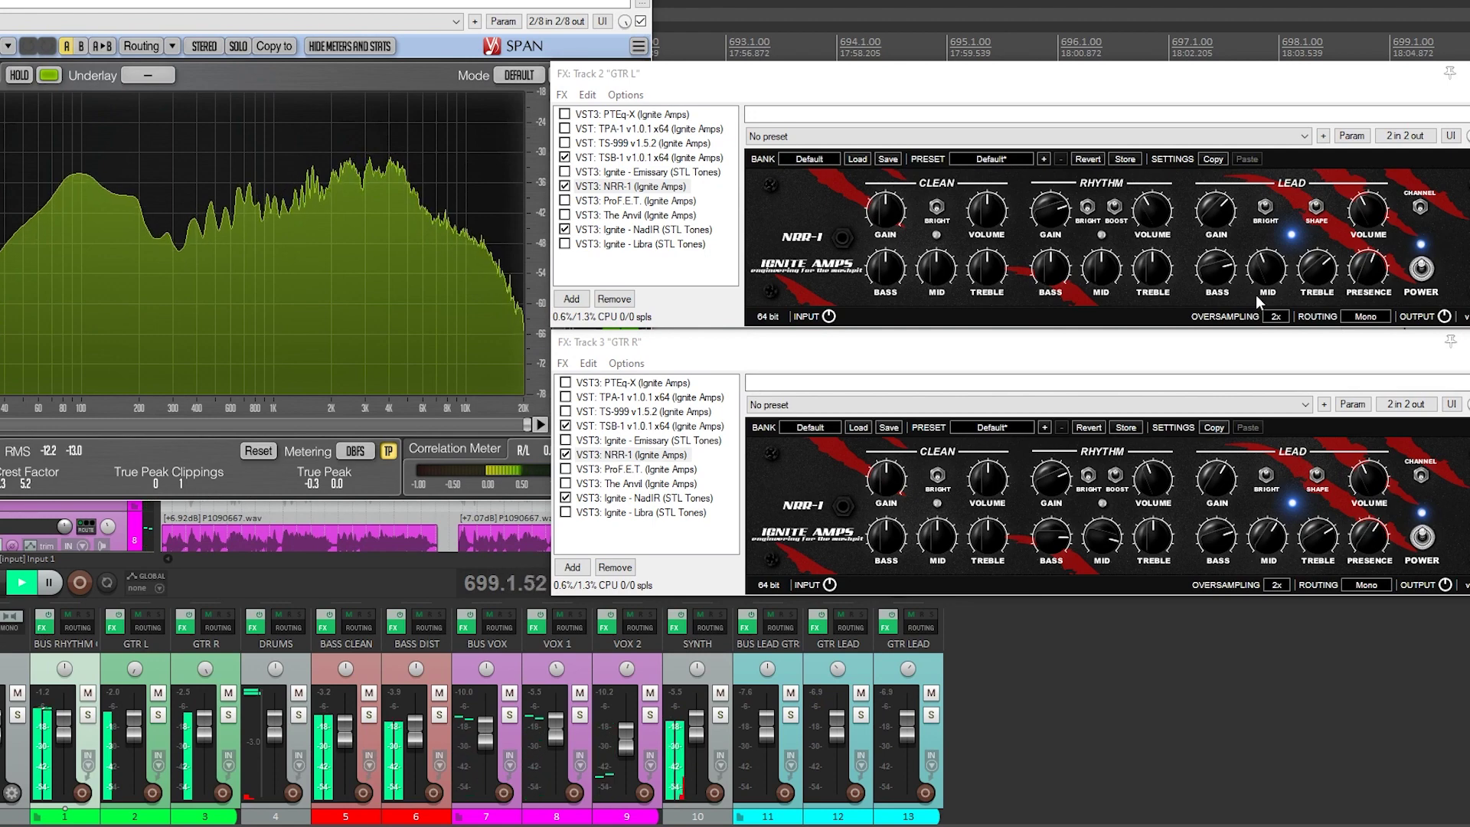
click(1220, 218)
click(1224, 539)
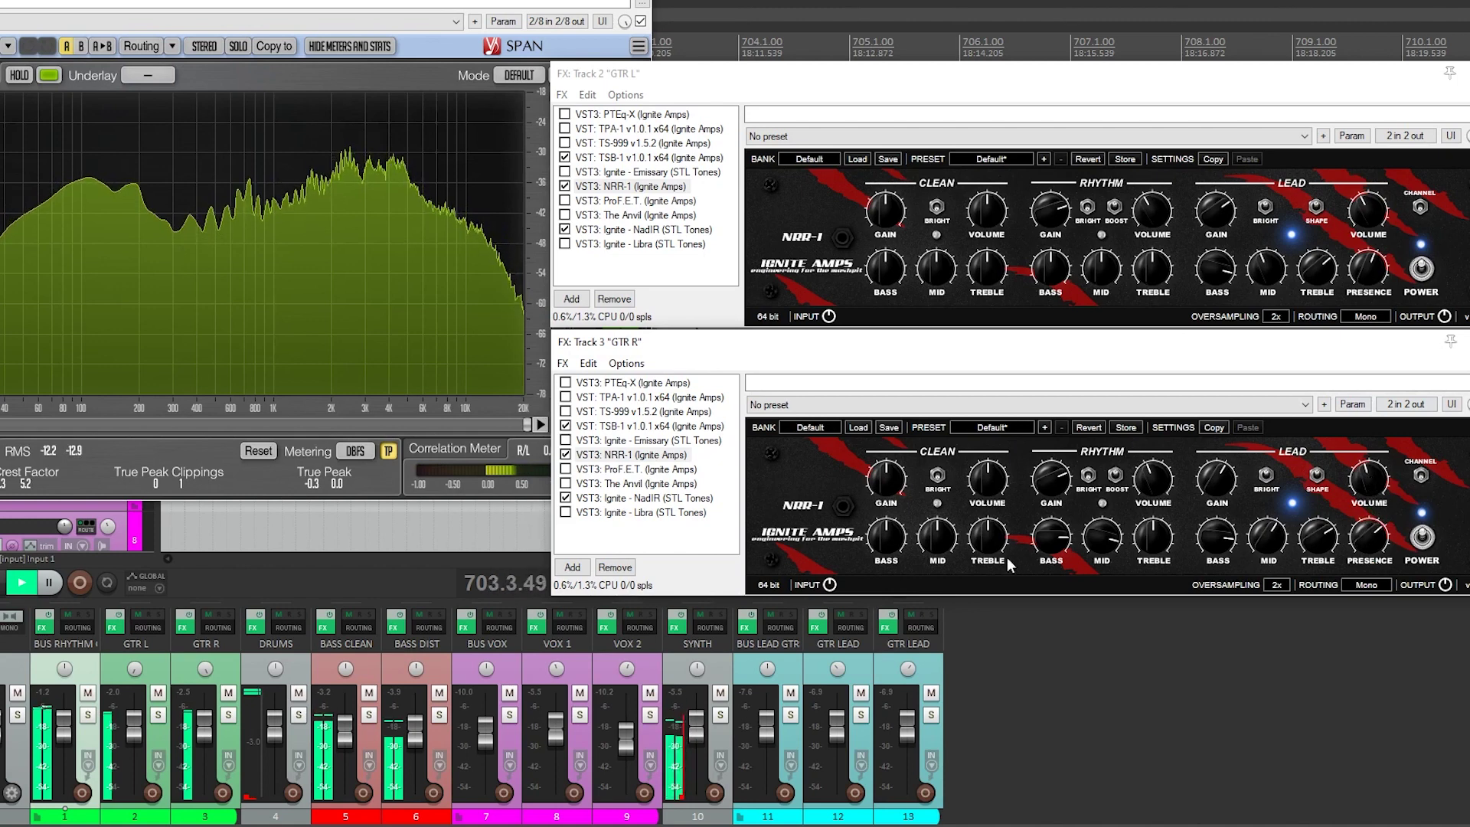
click(89, 716)
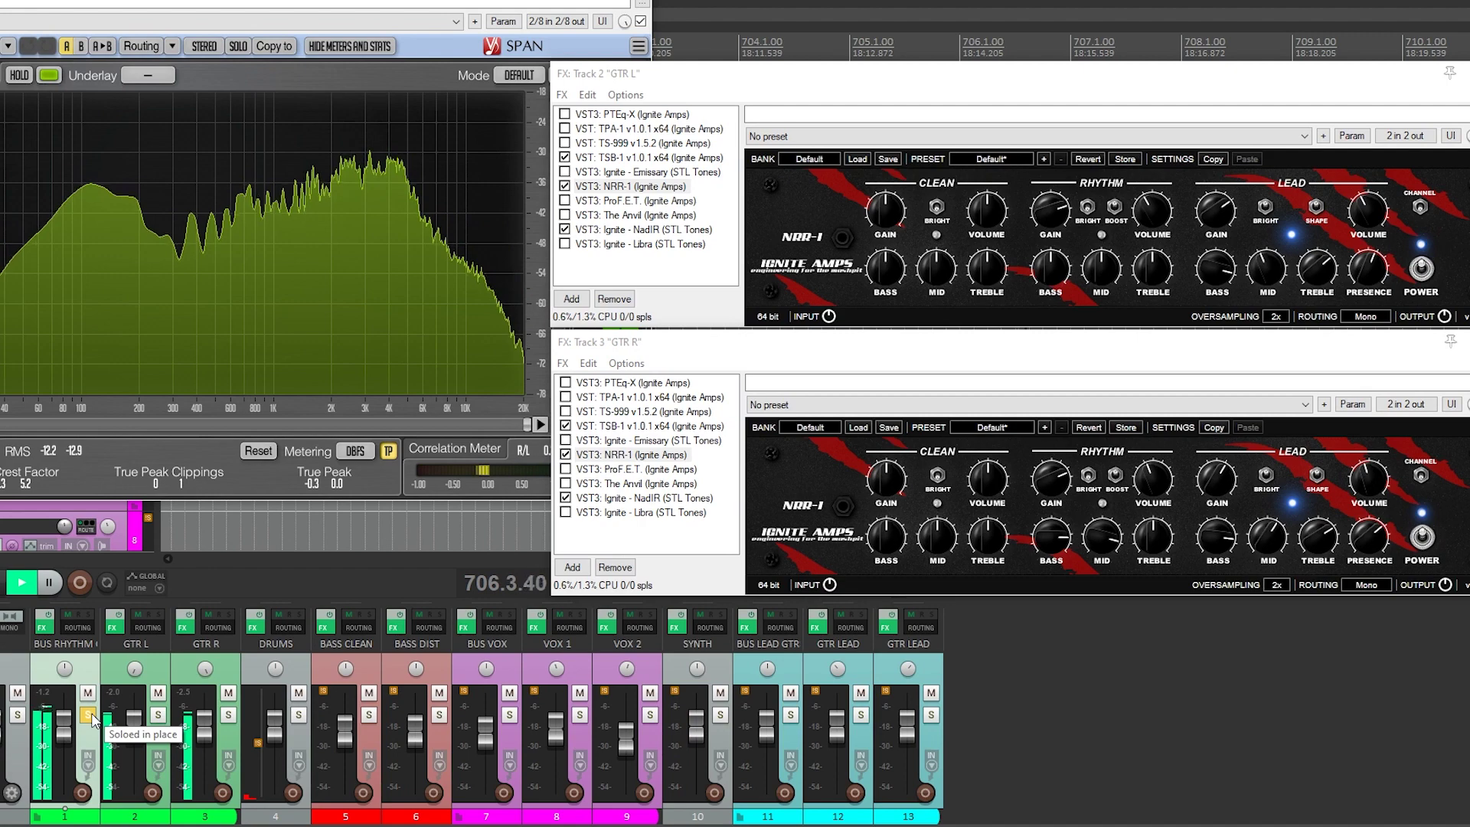
click(89, 716)
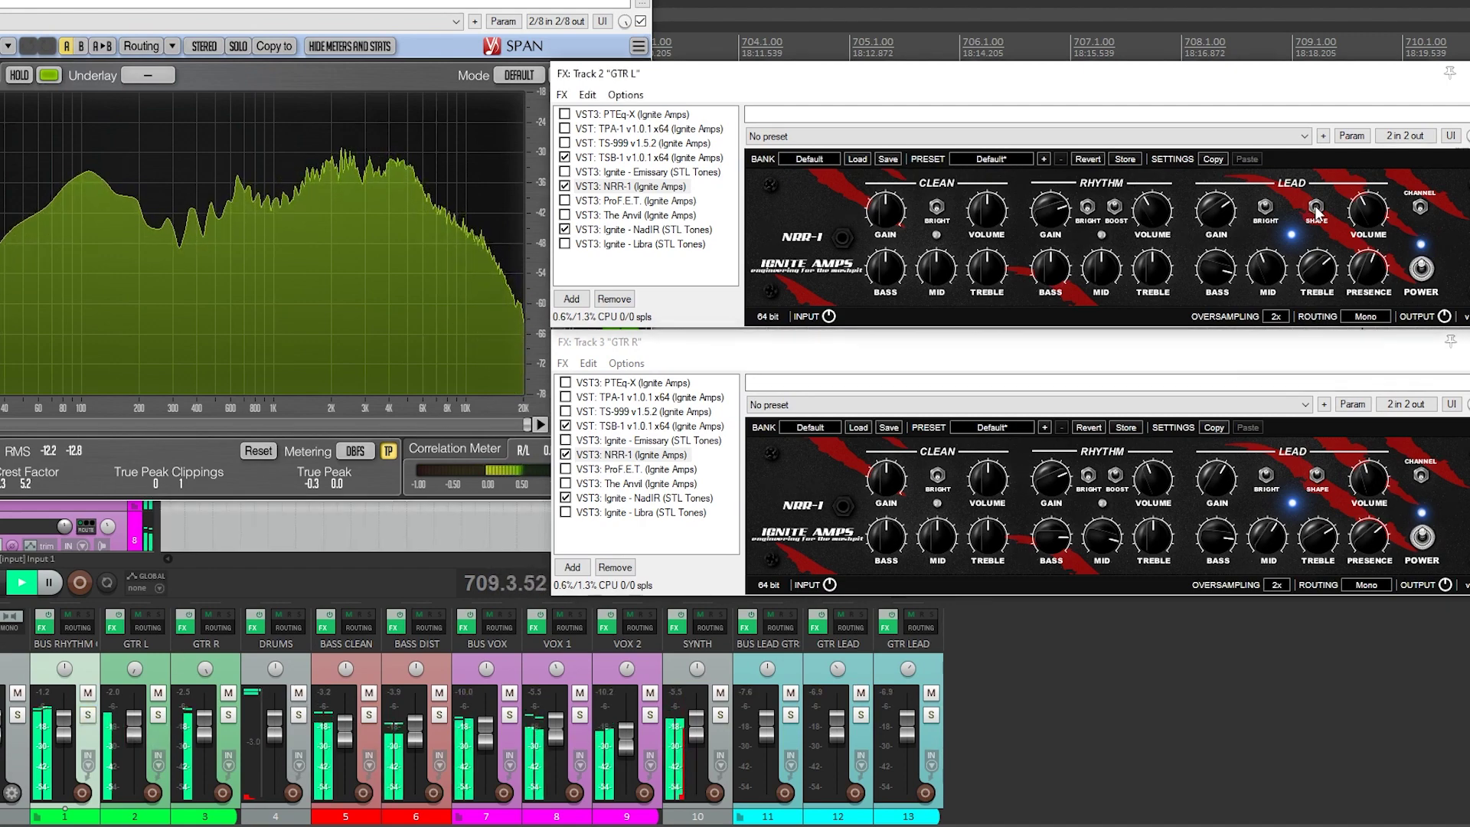
Toggle the NRR-1's lead Shape switch on the guitar tracks and solo the rhythm bus.
click(1319, 474)
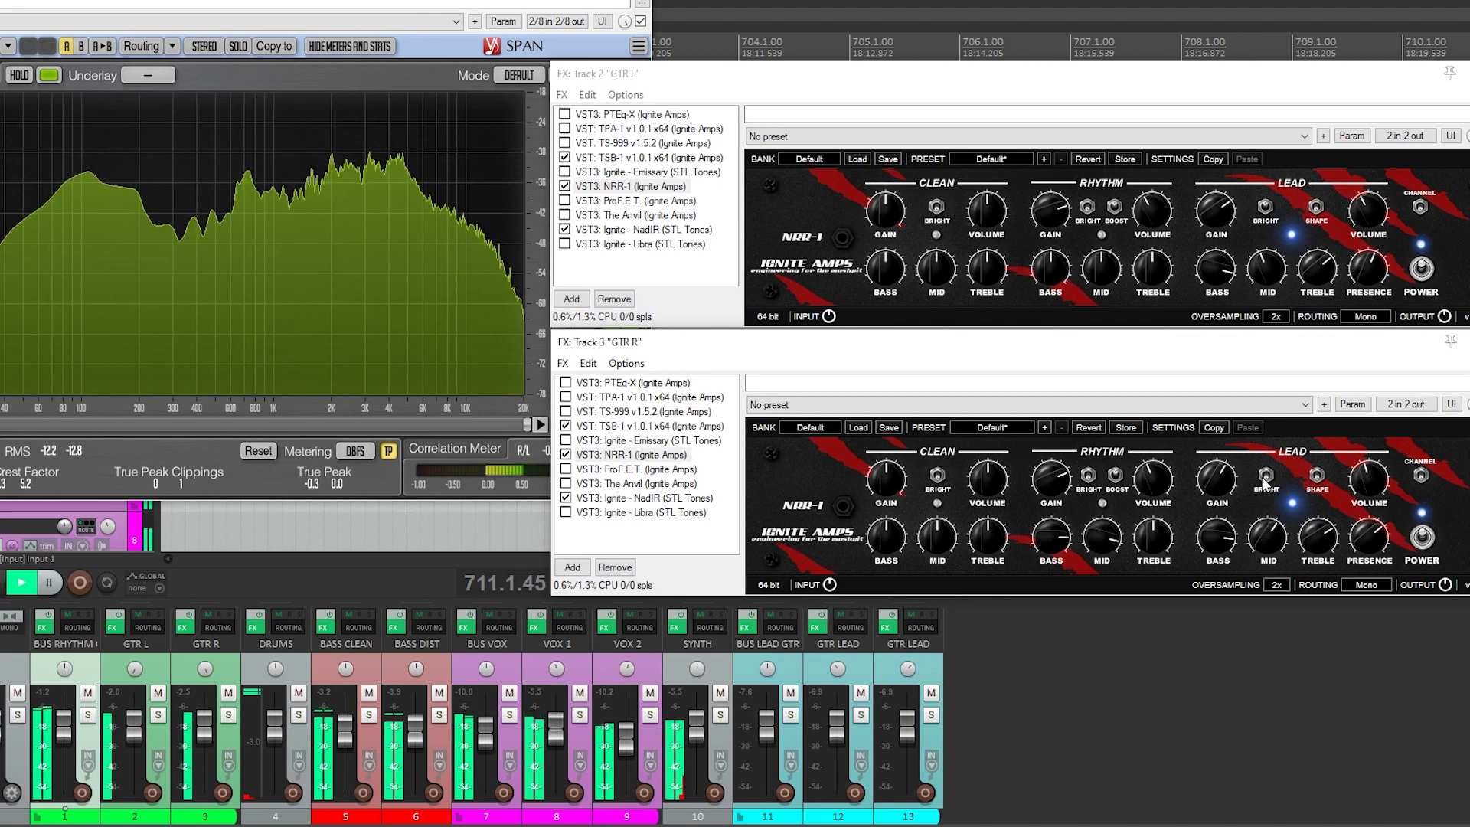
click(1327, 210)
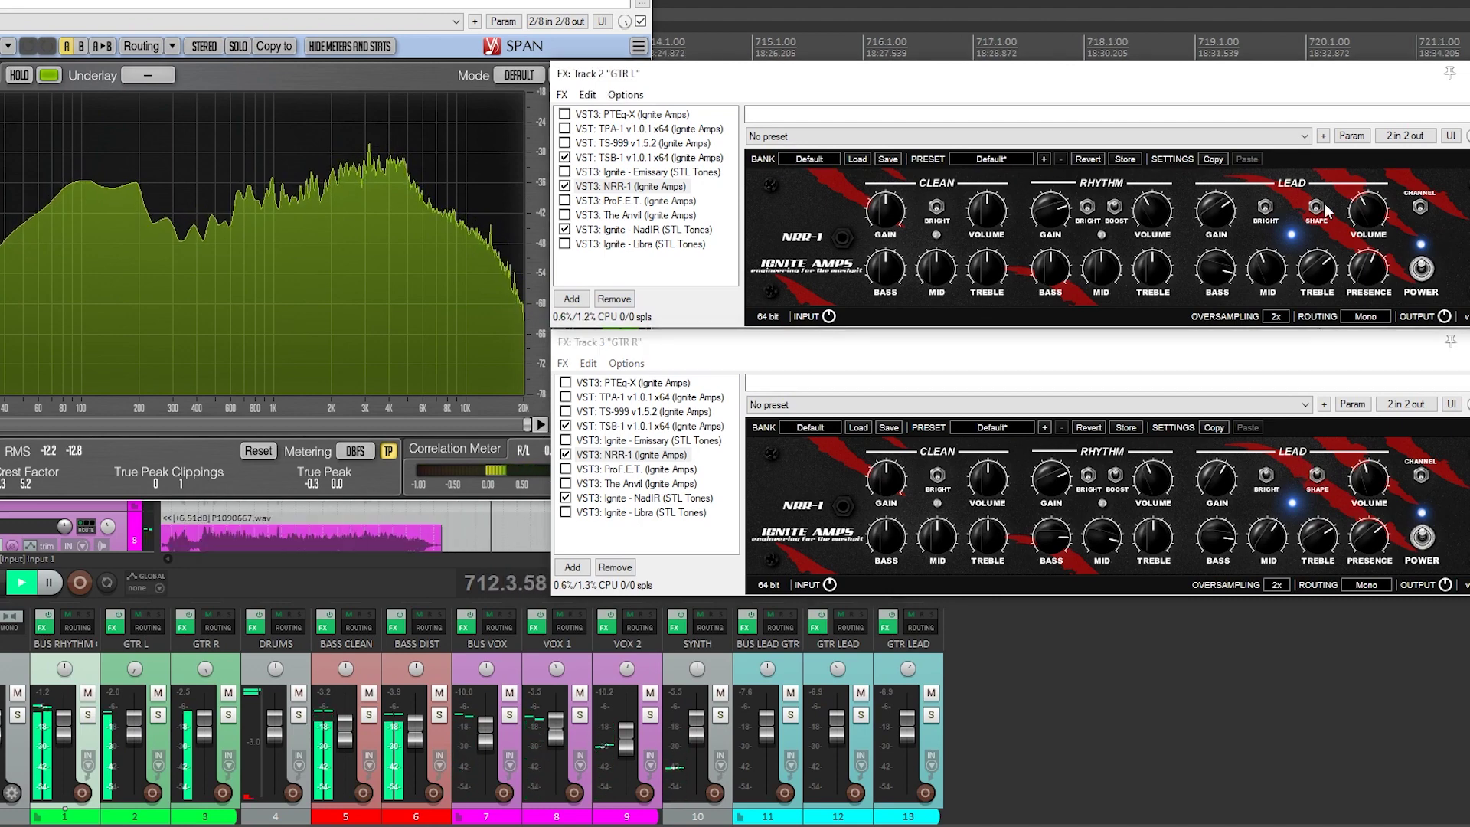
click(89, 716)
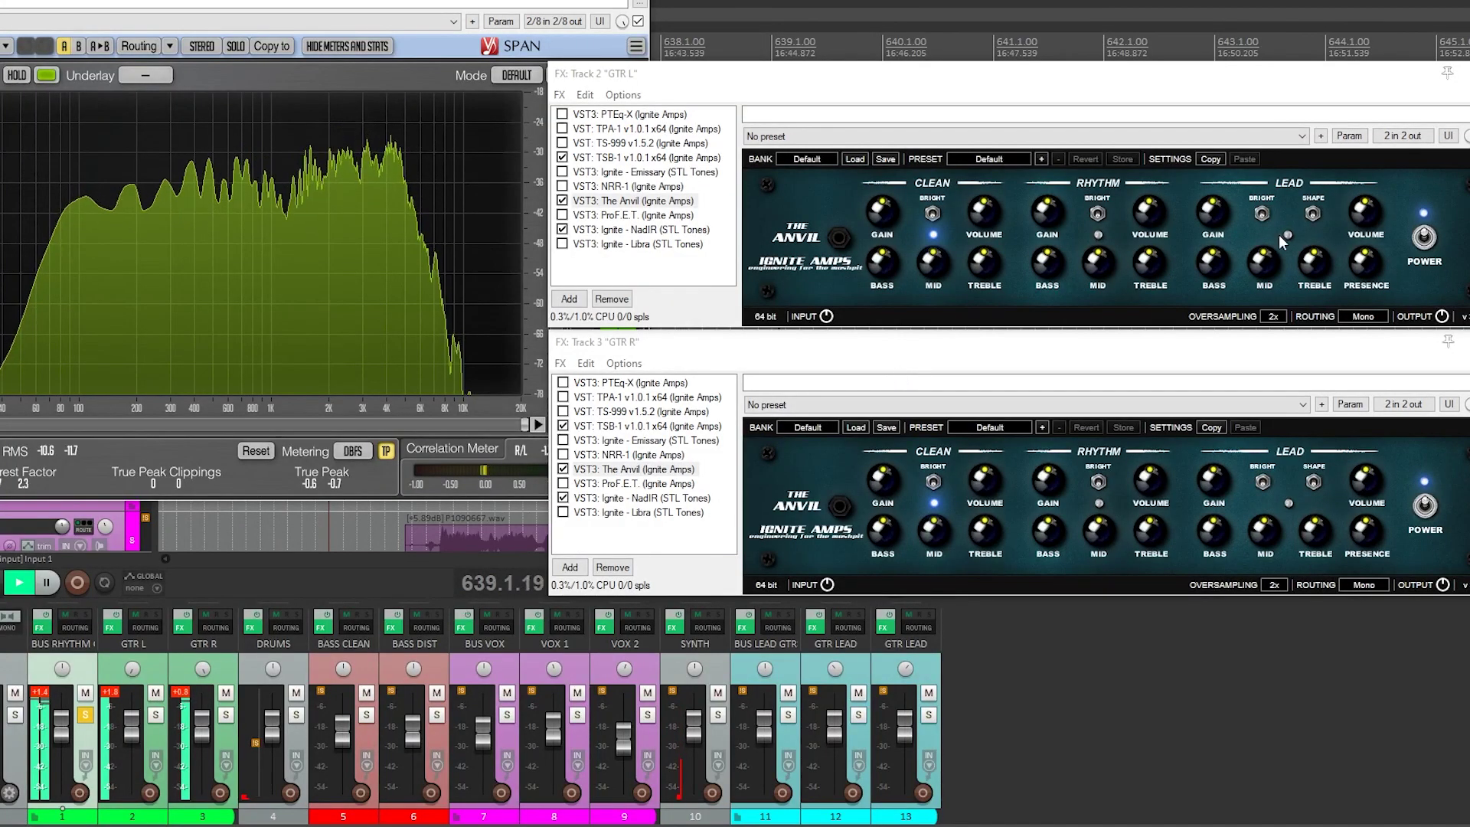
Switch The Anvil to its rhythm channel on both guitar tracks and reset the GTR R, GTR L and rhythm bus peak meters.
click(1099, 234)
click(1099, 503)
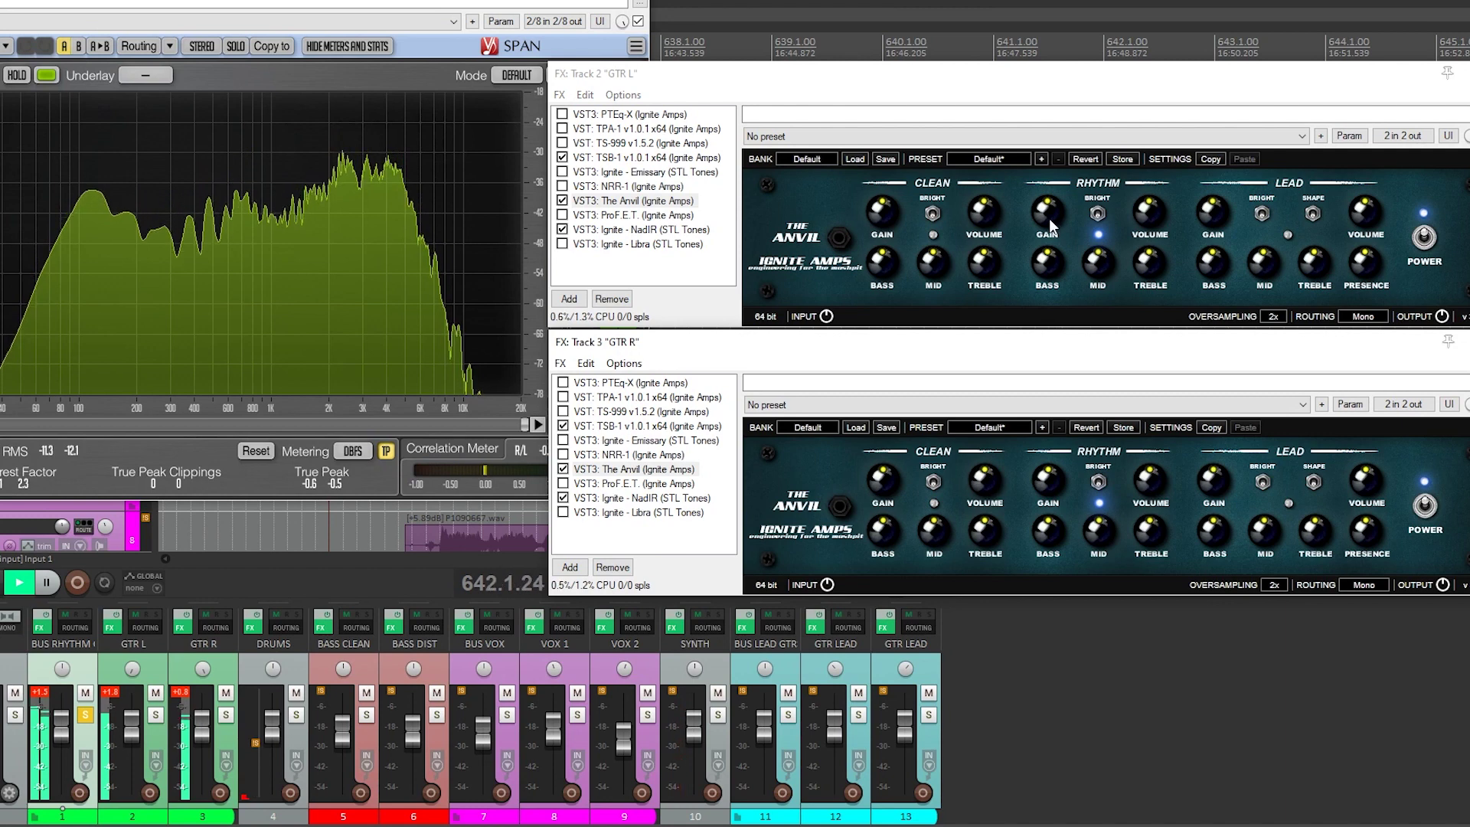
click(182, 692)
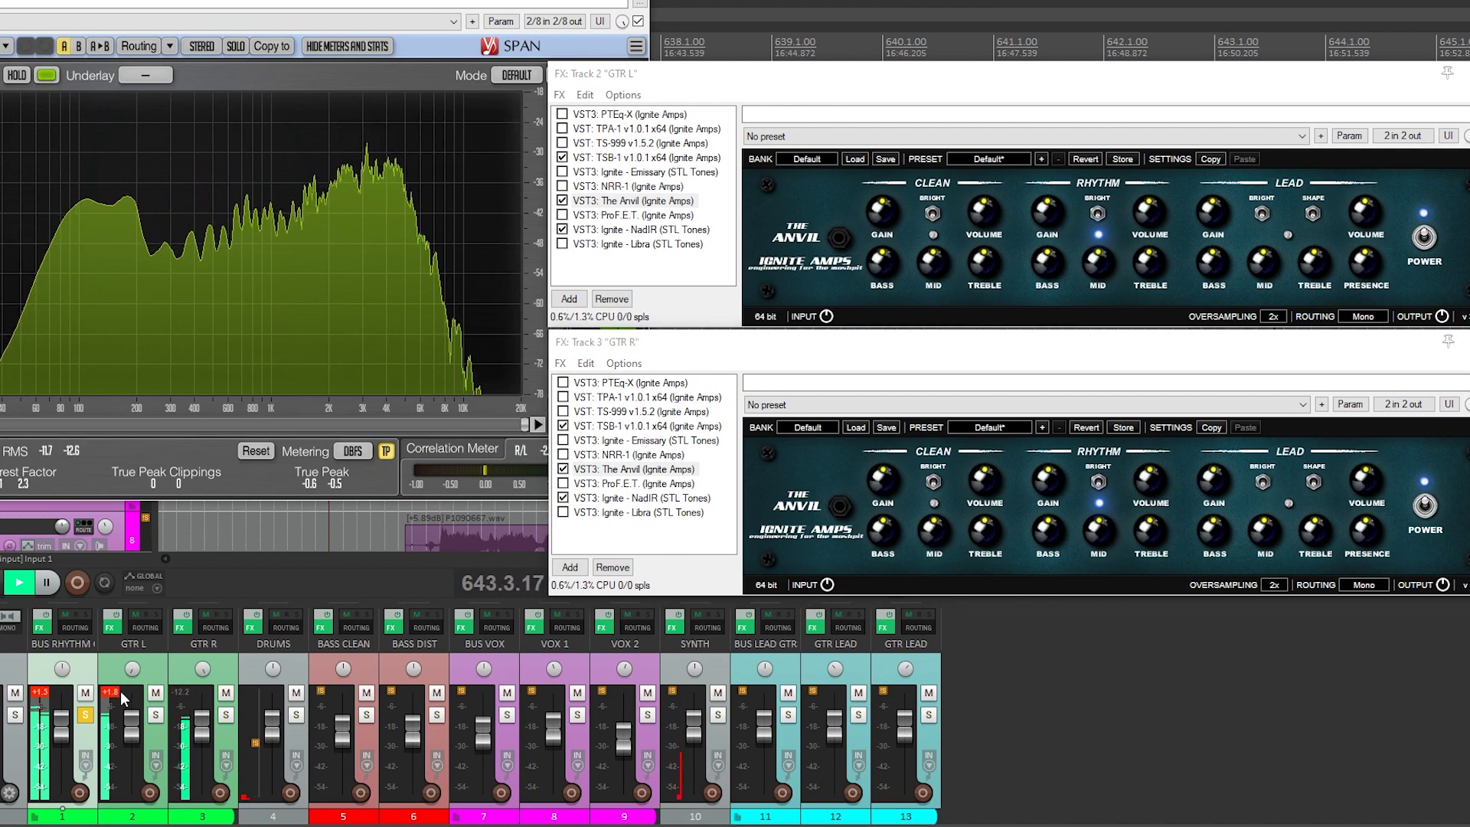
click(111, 692)
click(37, 693)
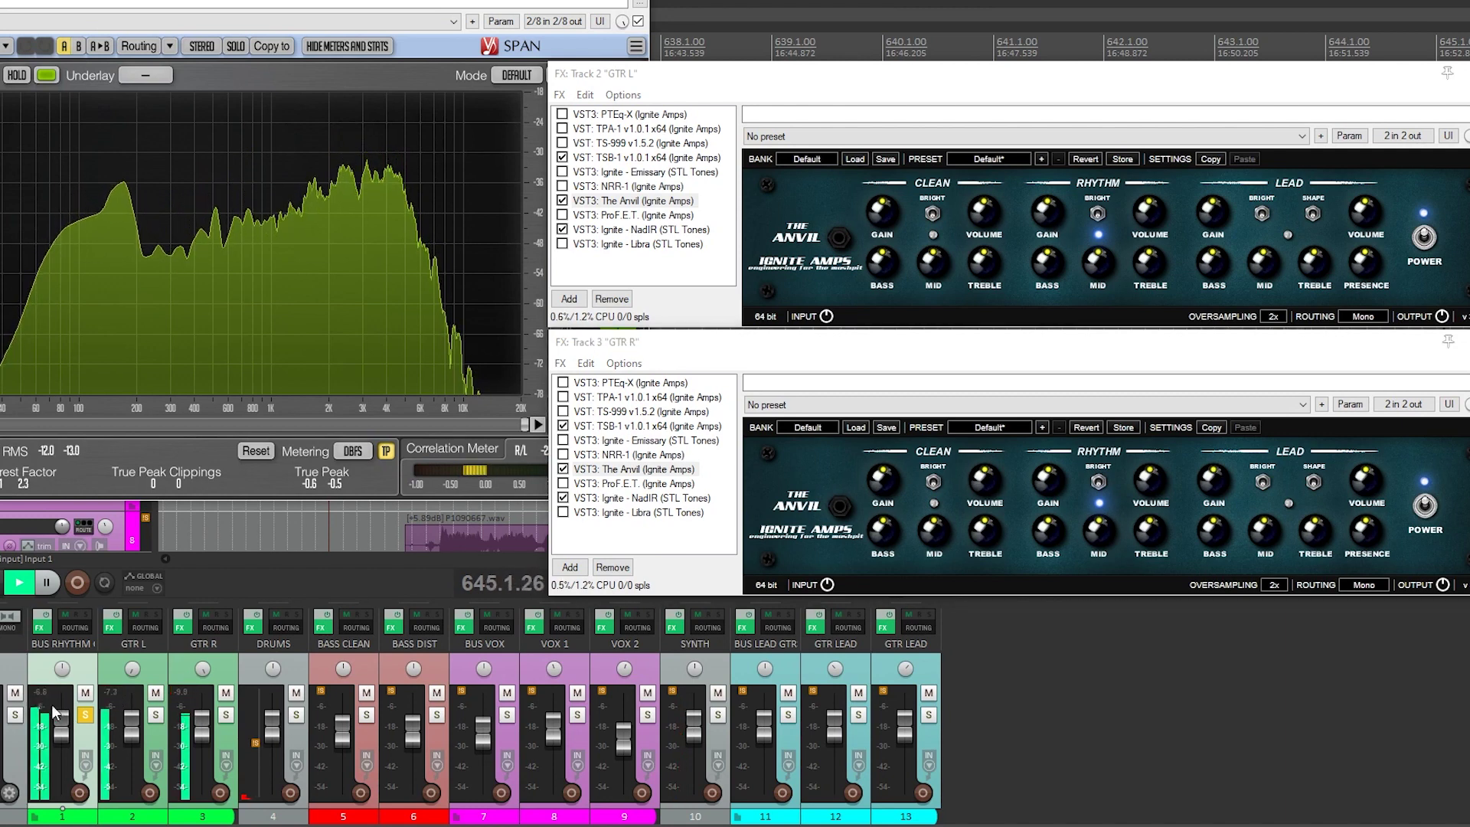
Unsolo the rhythm bus and raise The Anvil's rhythm Gain, Bass, Mid and Treble on both guitar tracks.
click(85, 715)
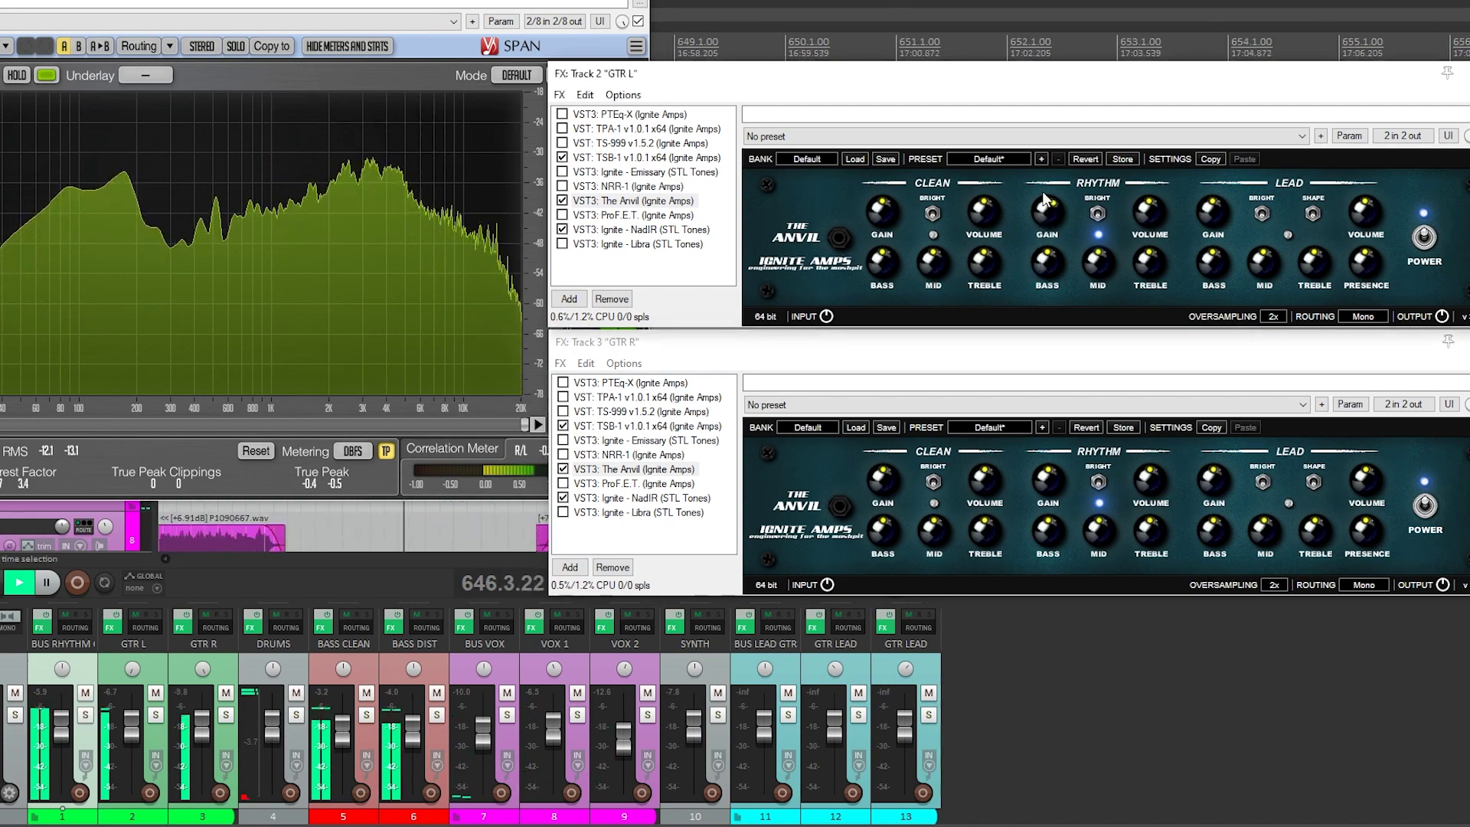
drag(1049, 481, 1050, 443)
drag(1051, 534, 1050, 485)
drag(1047, 265, 1102, 230)
drag(1101, 535, 1103, 501)
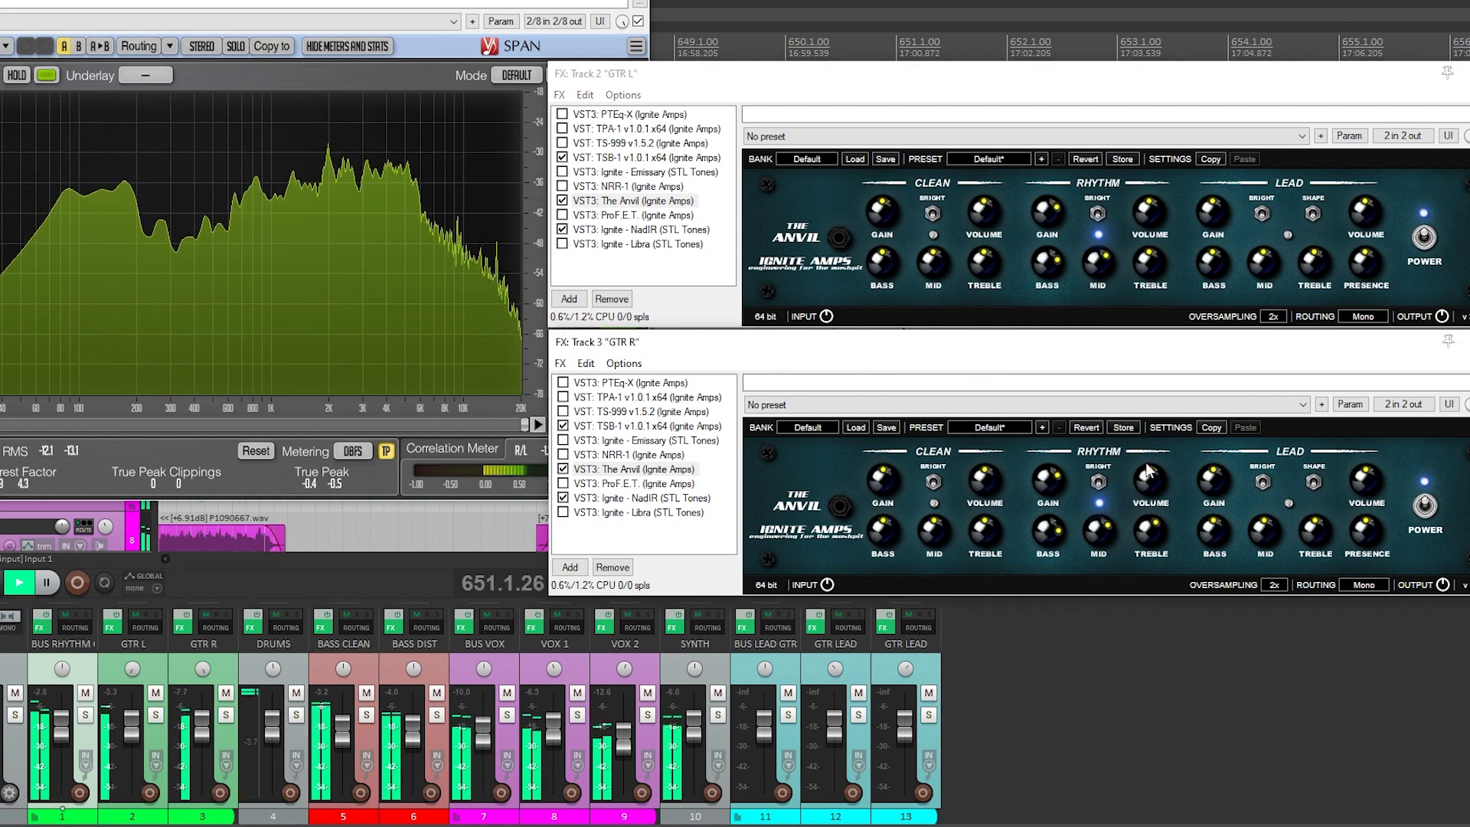
drag(1156, 267, 1156, 258)
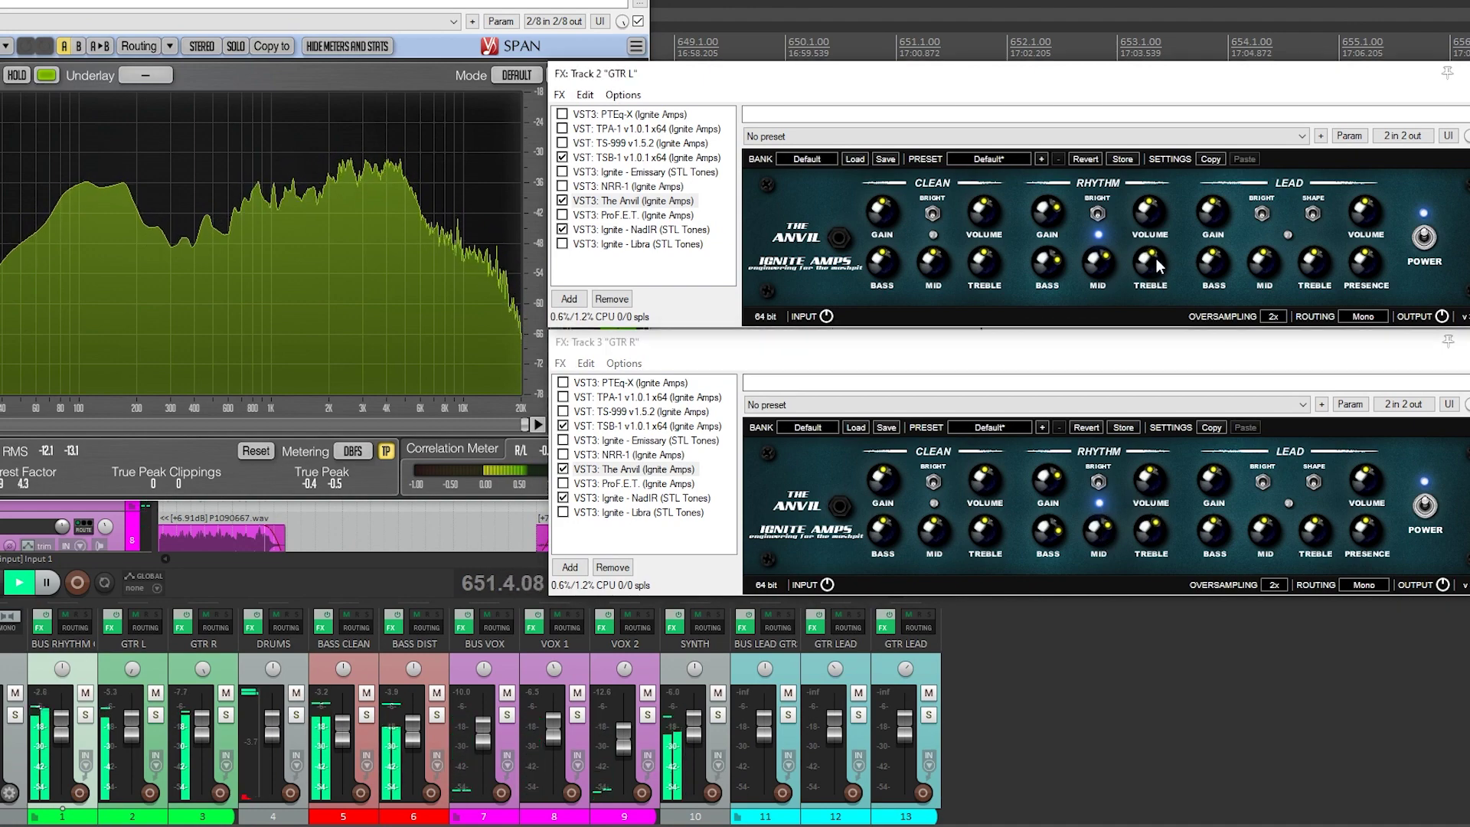
Solo the rhythm bus and toggle The Anvil's rhythm Bright switch on both guitar tracks.
click(85, 715)
click(1098, 213)
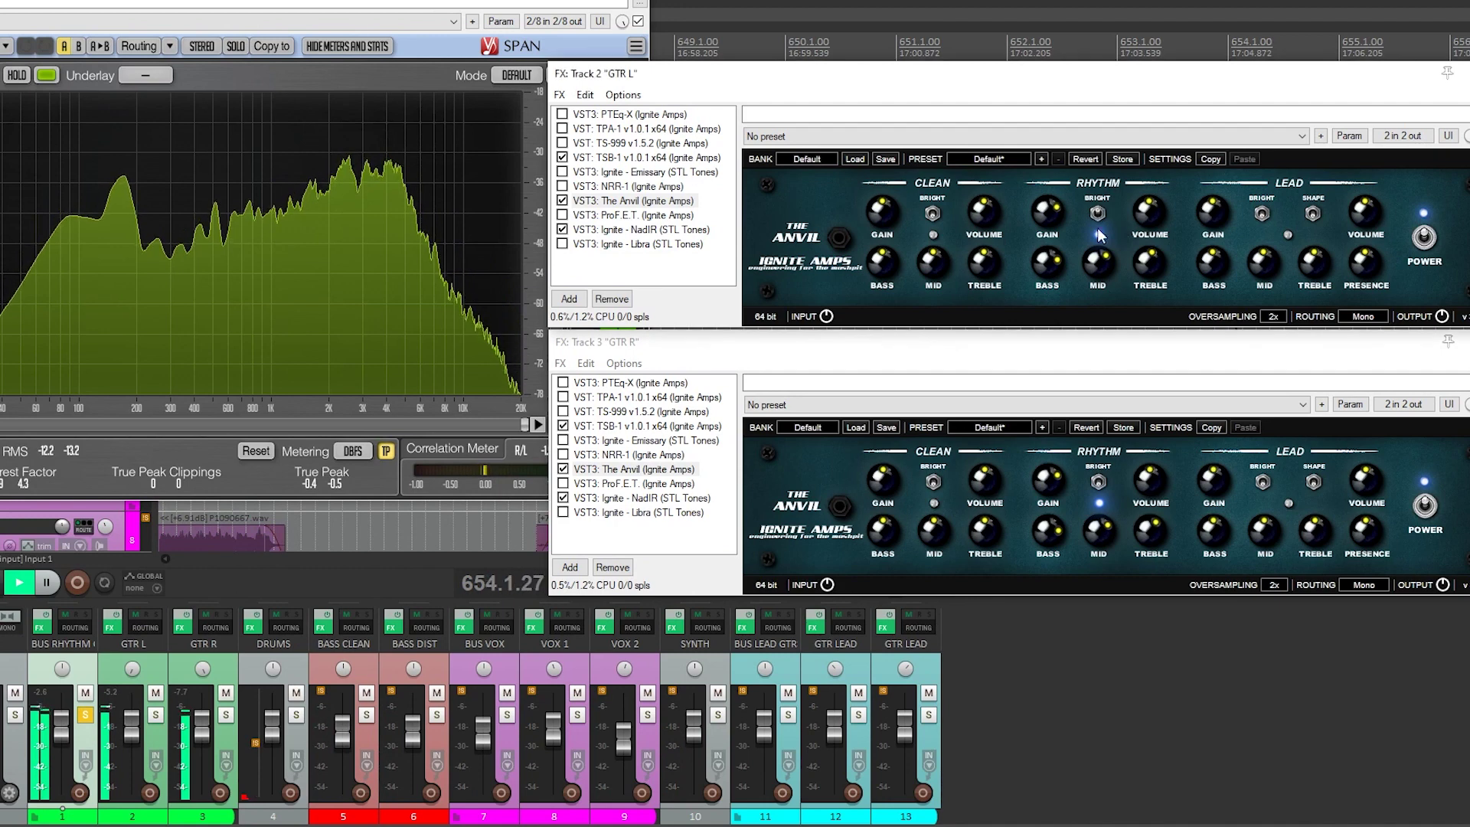
click(1100, 482)
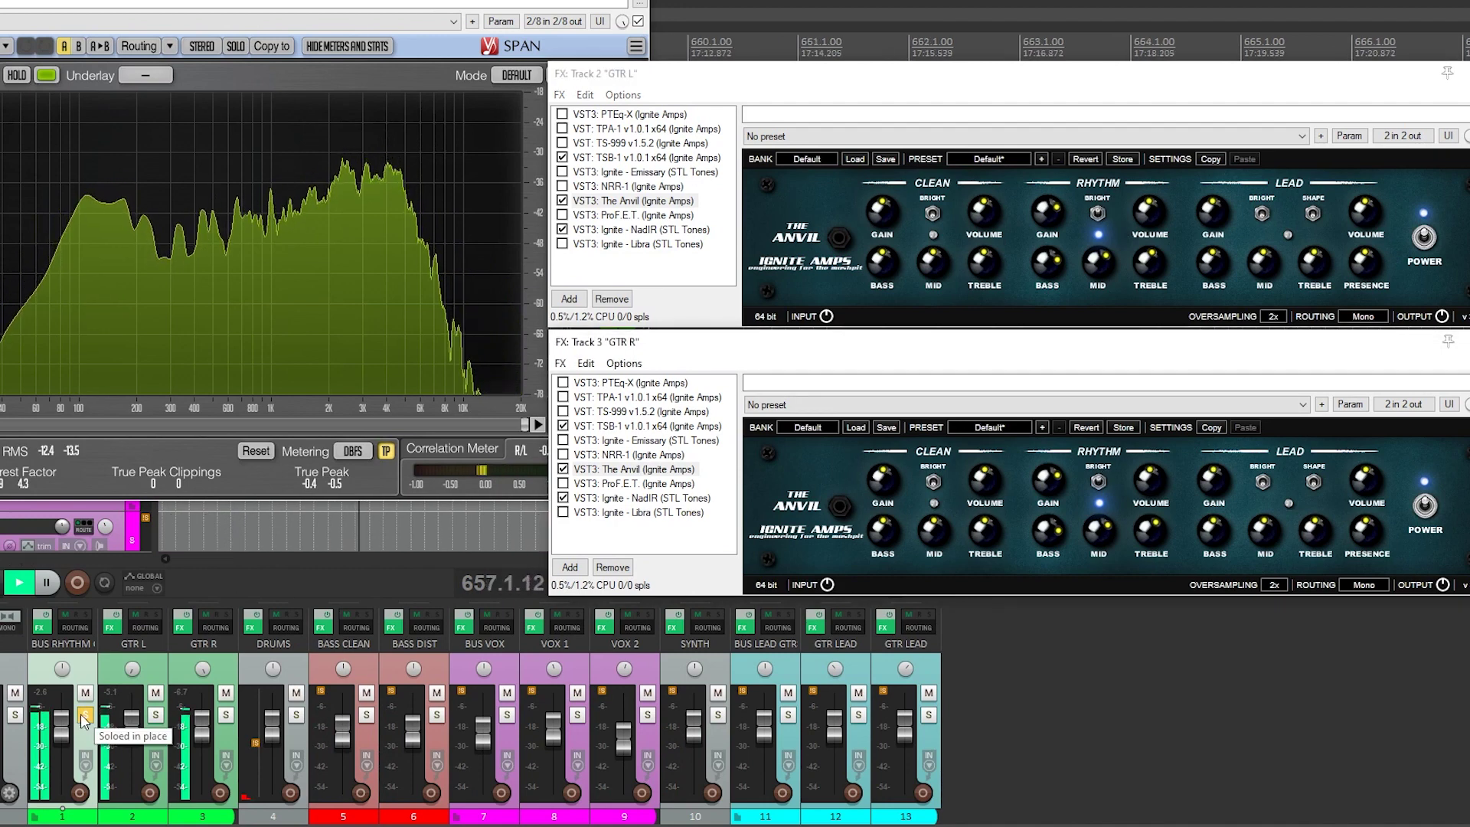
click(1099, 481)
click(1098, 214)
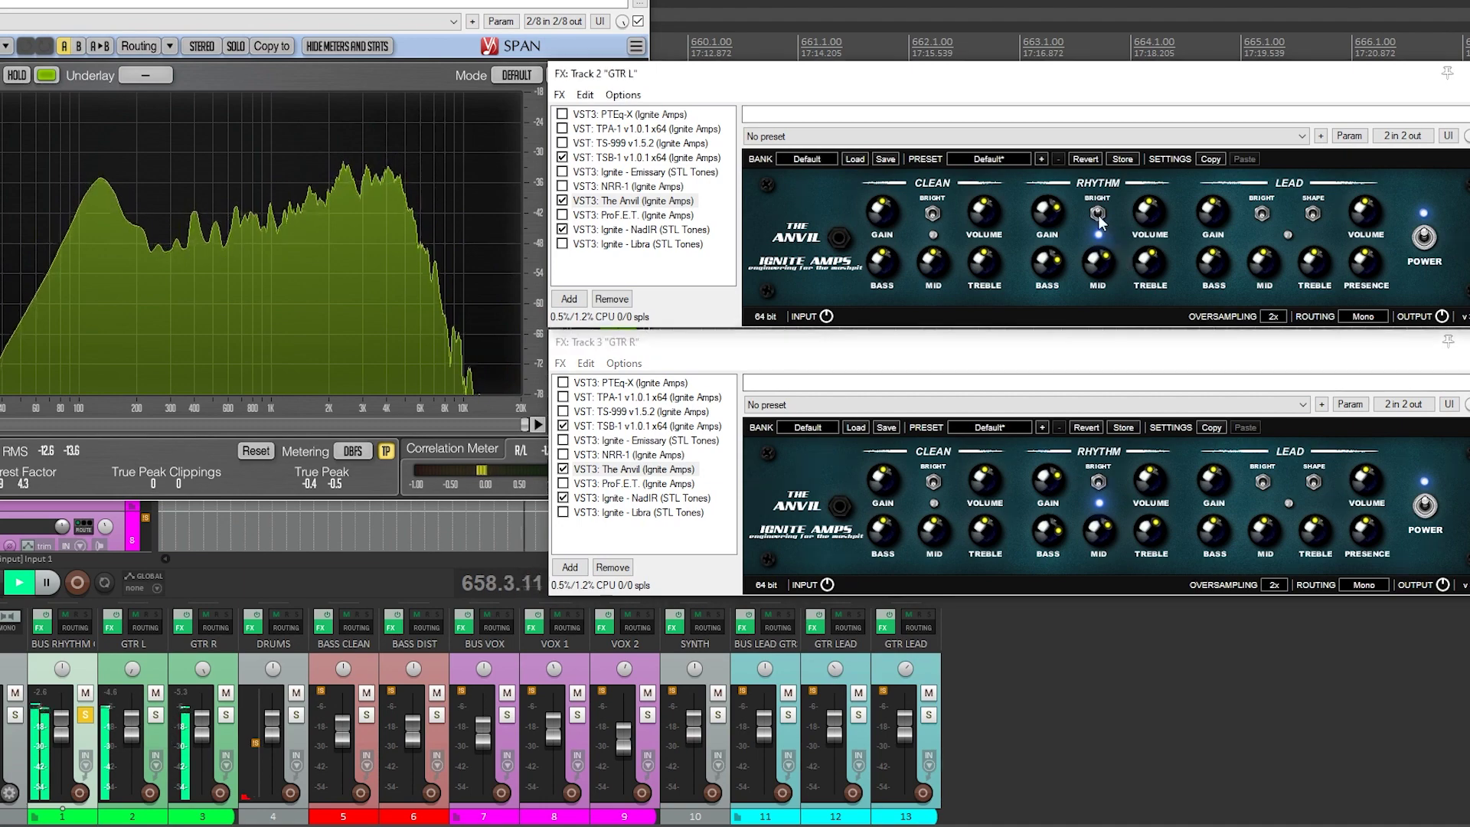
Raise The Anvil's rhythm Bass, unsolo the rhythm bus, and adjust the rhythm Volume on both guitar tracks.
drag(1049, 265, 1049, 247)
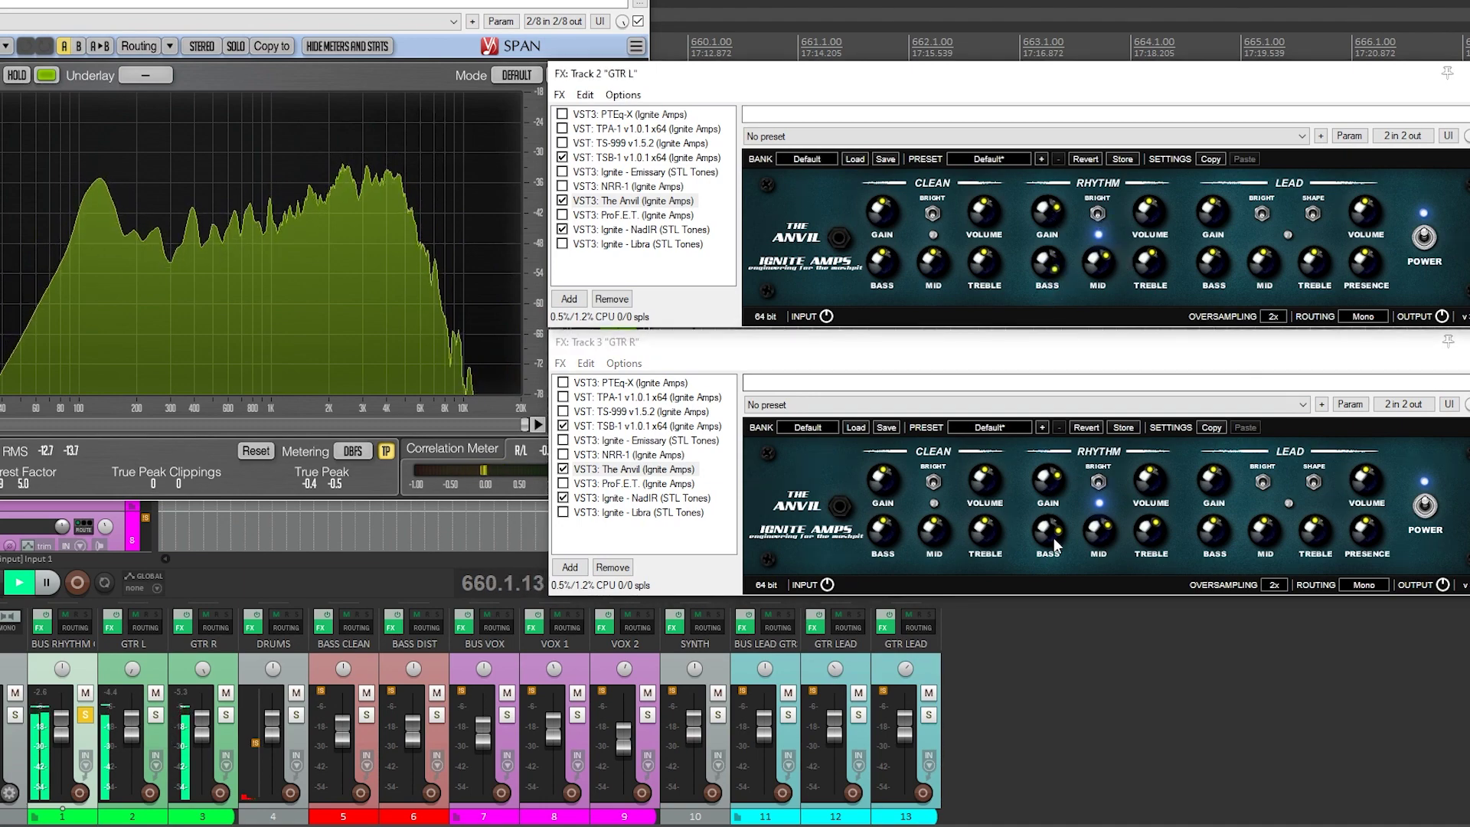
click(82, 716)
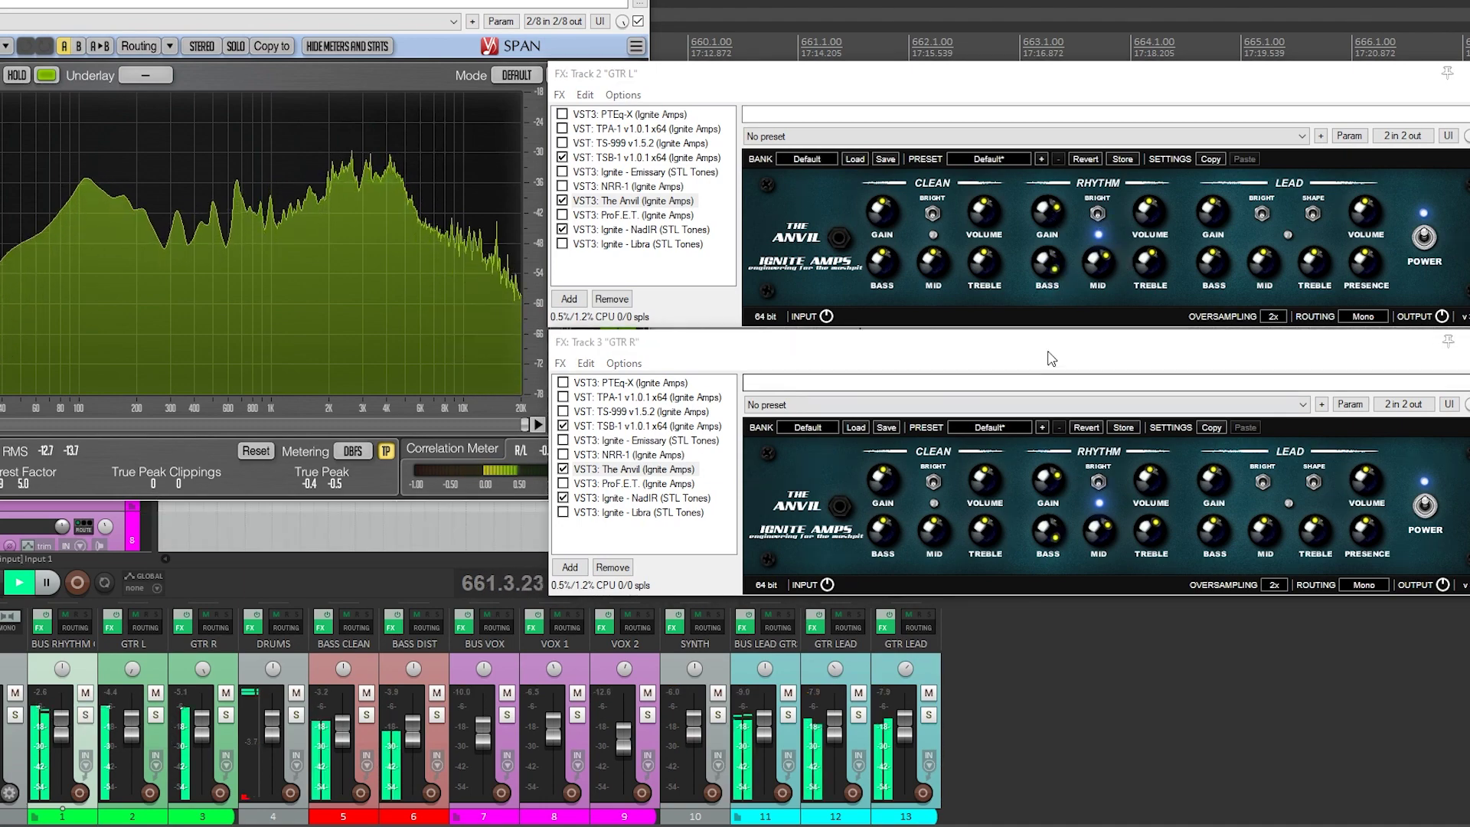
drag(1155, 217, 1155, 220)
drag(1146, 481, 1144, 474)
Switch The Anvil to its lead channel on both guitar tracks and solo the rhythm bus.
click(1289, 503)
click(1291, 236)
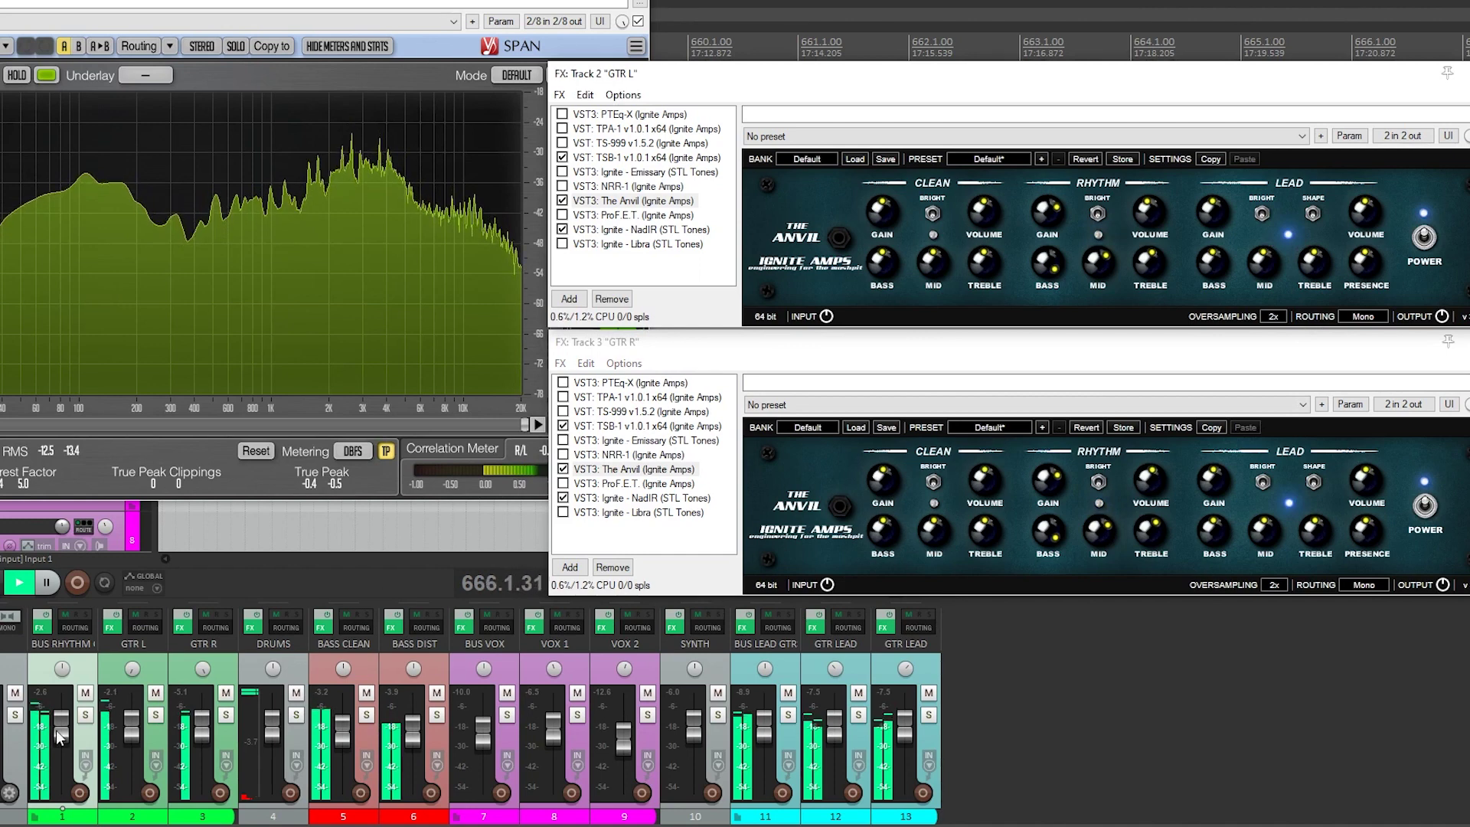
click(85, 715)
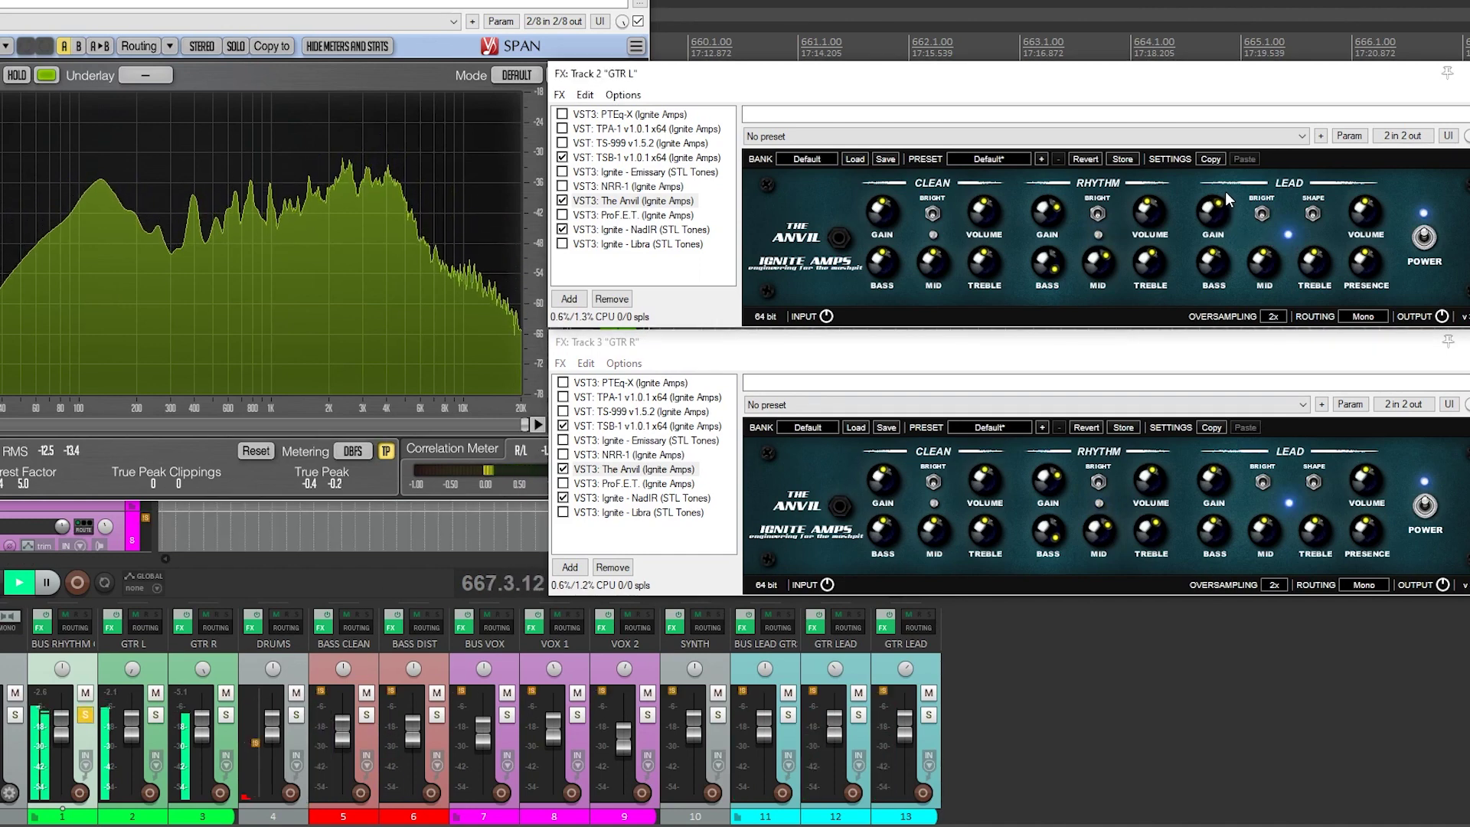
Compare The Anvil's channels by switching both guitar tracks to rhythm and back to lead.
click(1098, 235)
click(1100, 504)
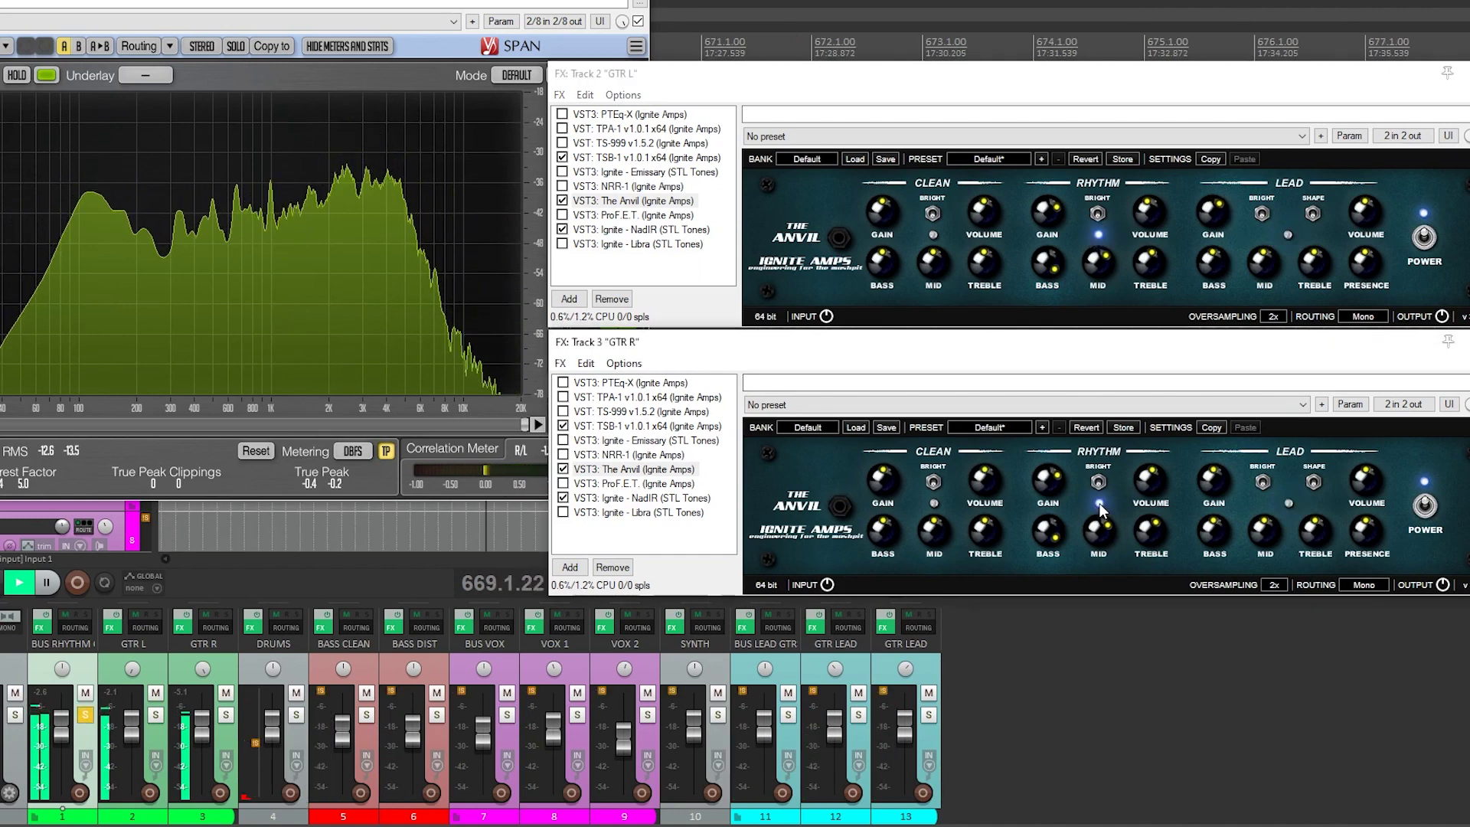
click(1289, 503)
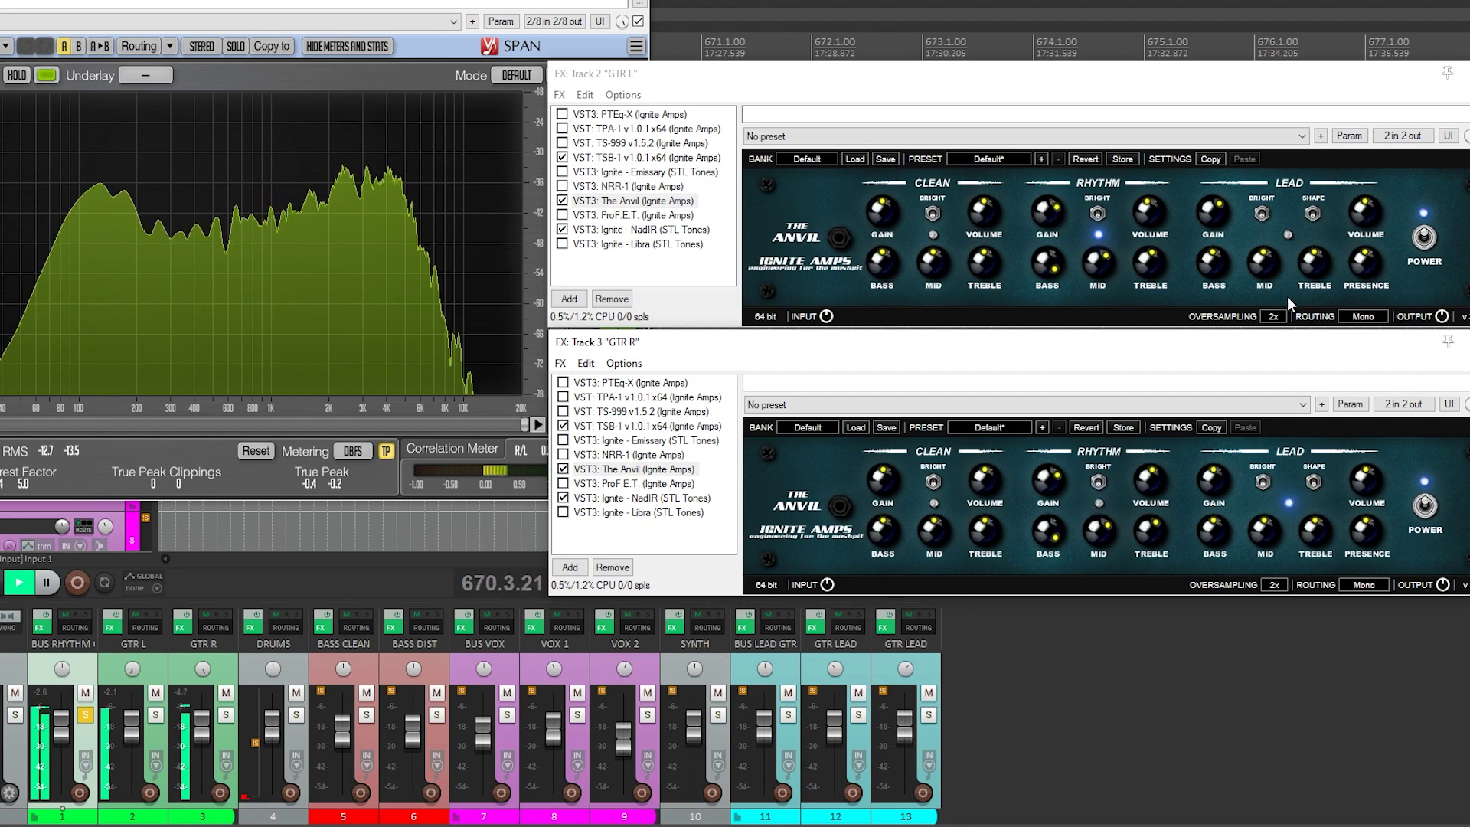
click(1289, 236)
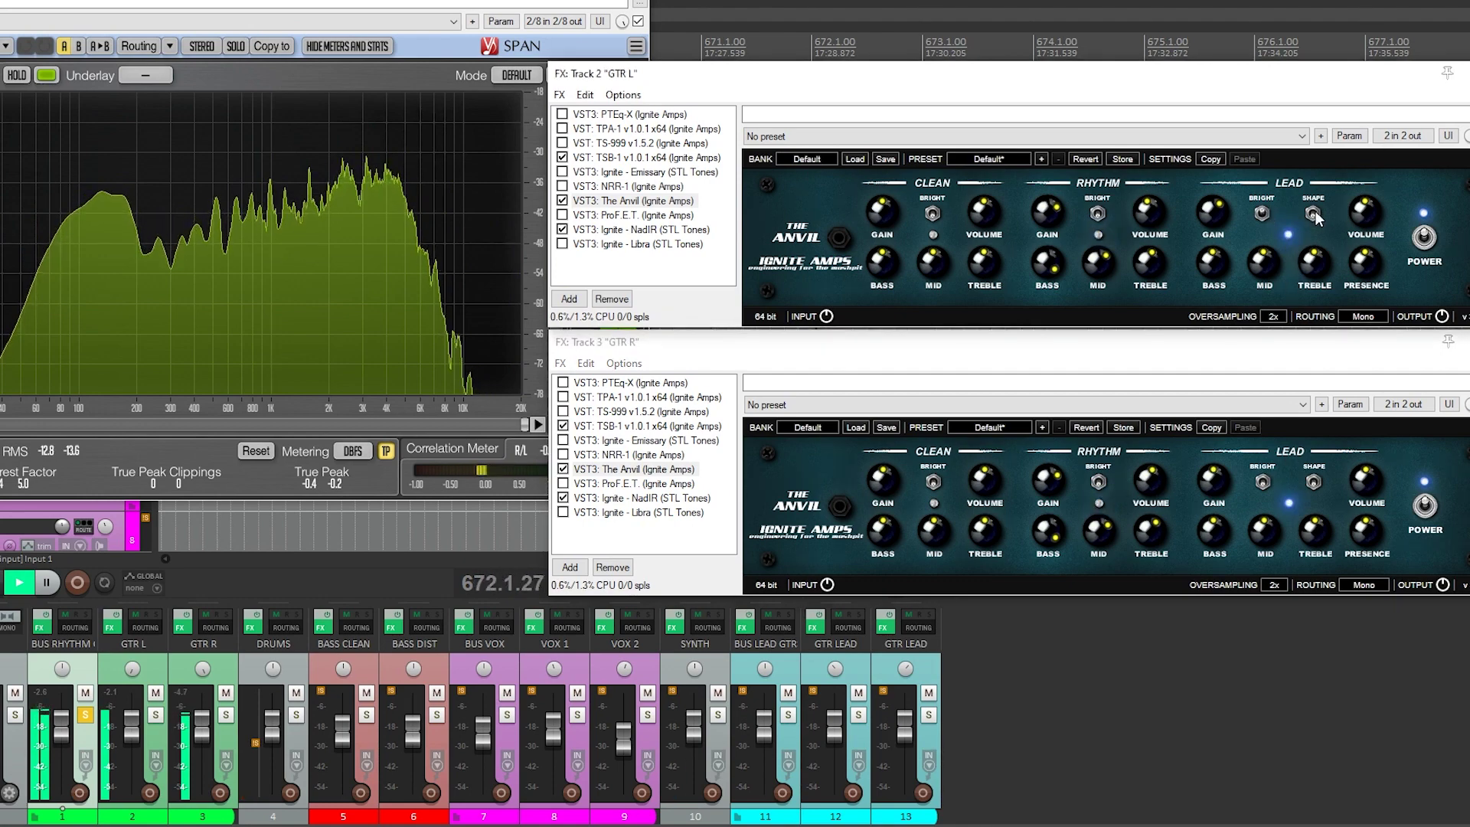
Toggle The Anvil's lead Shape switch and raise lead Bass on both guitar tracks, with the rhythm bus unsoloed at the end.
click(1312, 486)
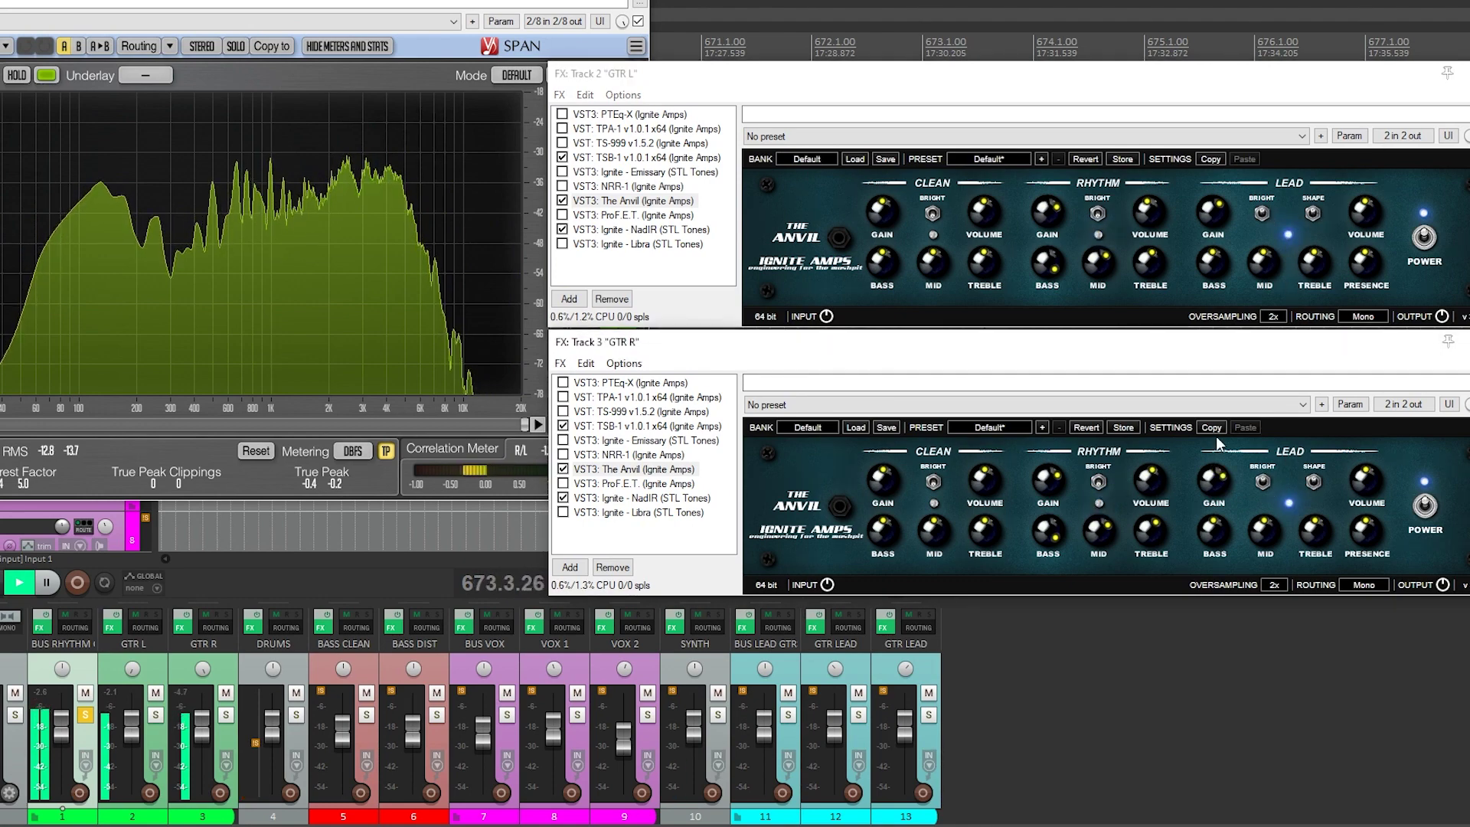
click(1220, 207)
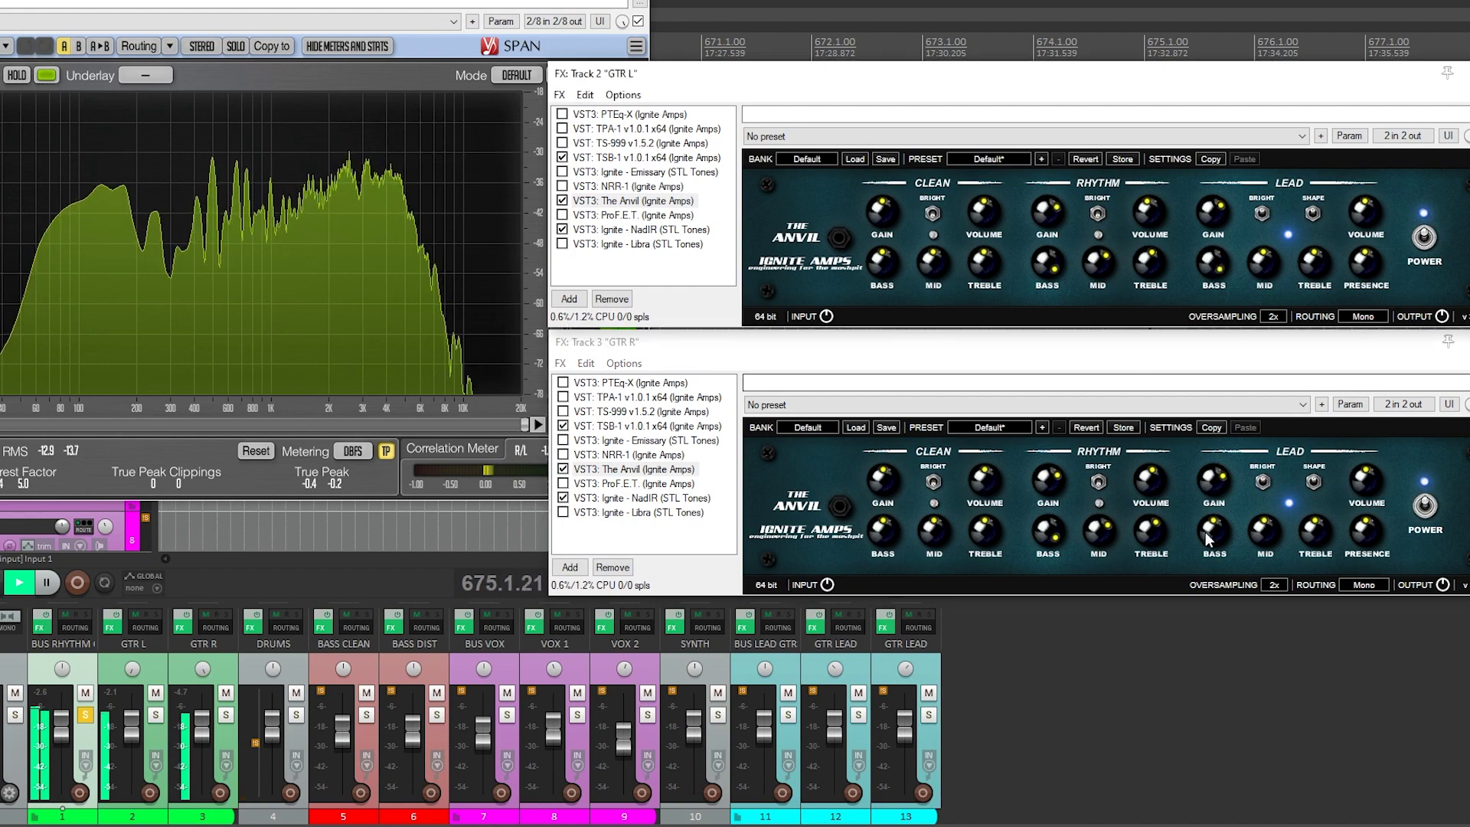
click(85, 716)
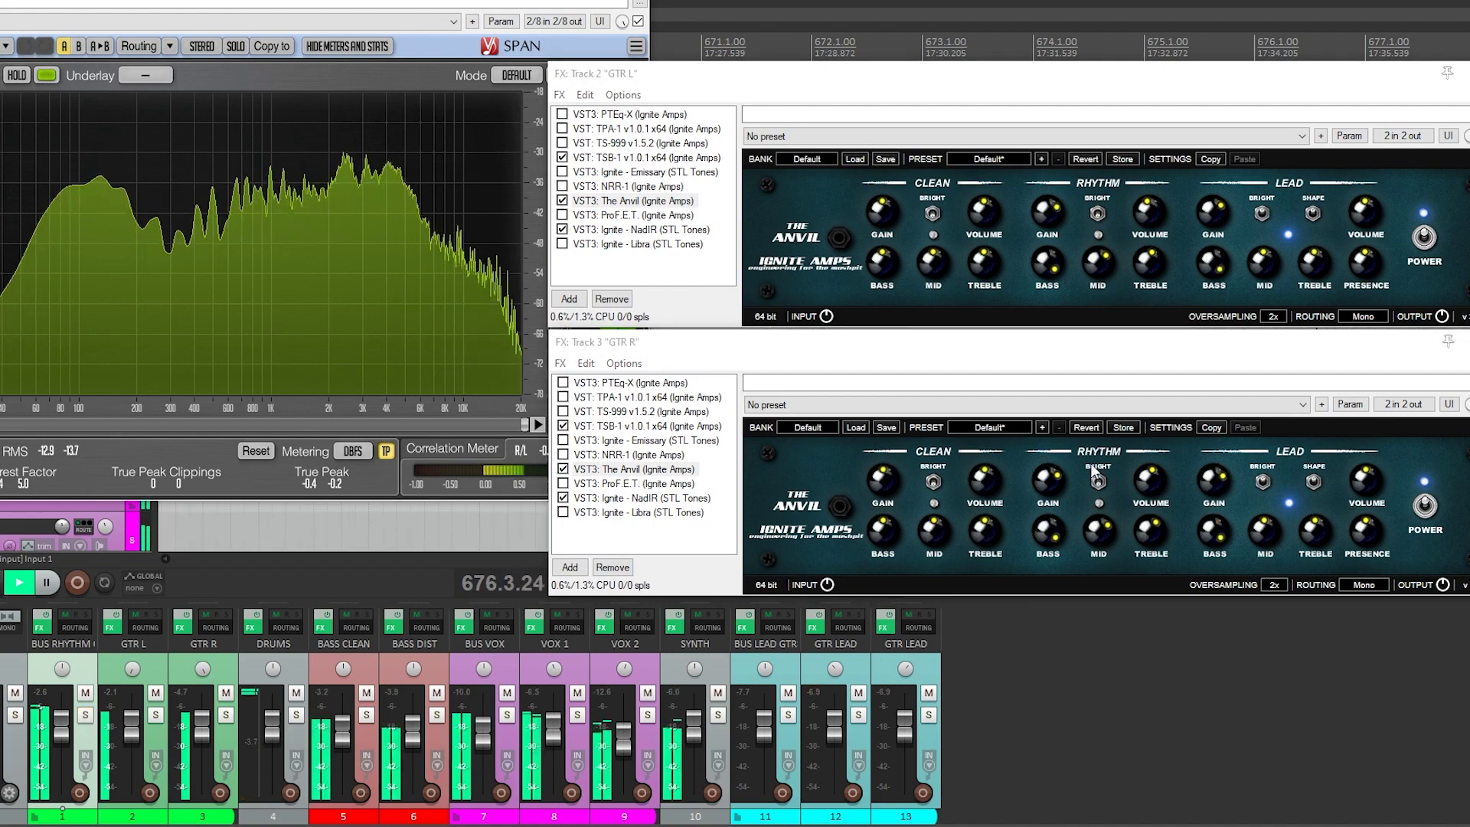
Raise The Anvil's lead Mid and adjust its lead Treble and Presence on both guitar tracks.
click(1274, 529)
click(1271, 257)
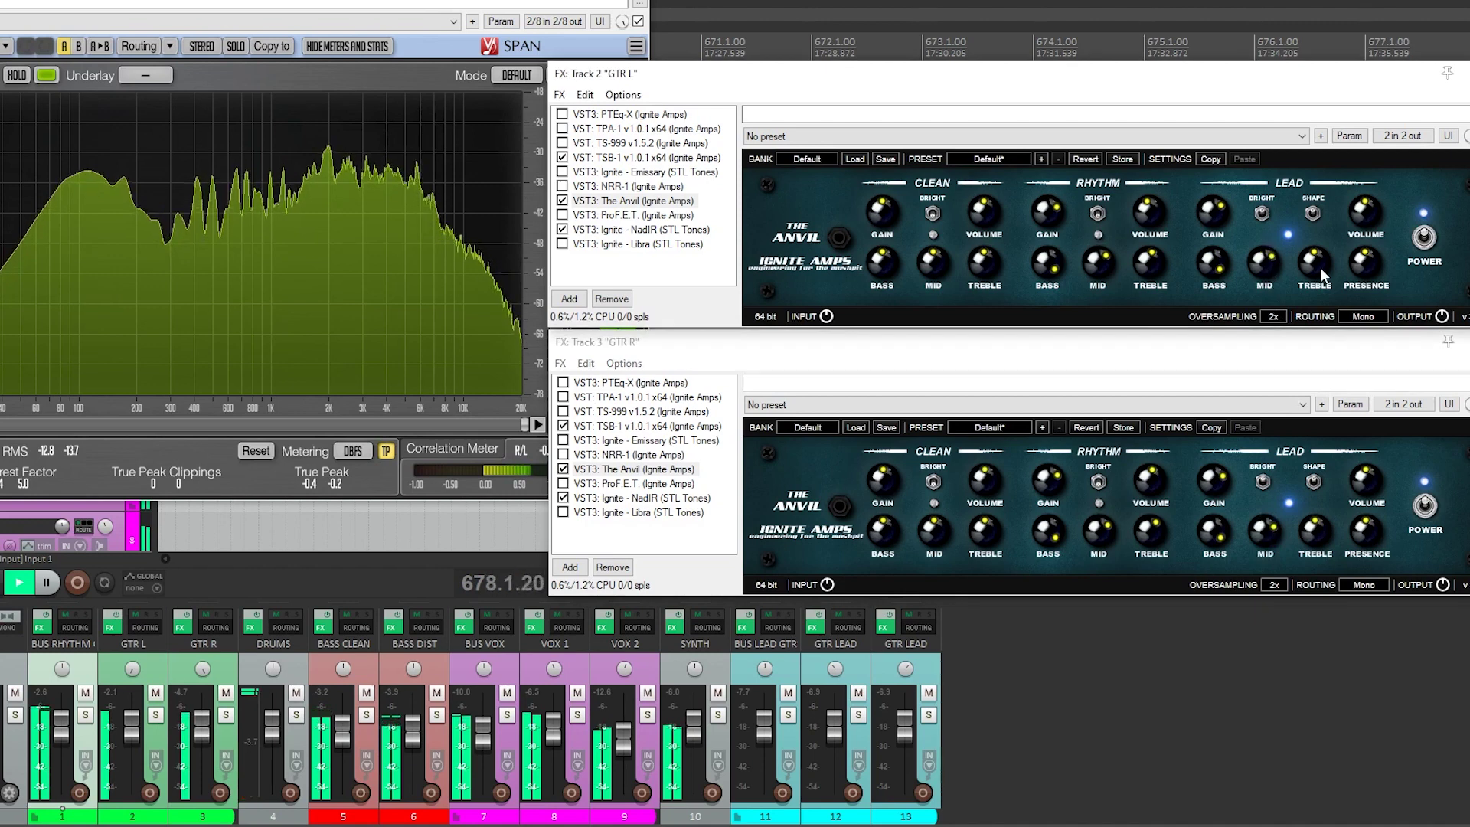
drag(1363, 270, 1364, 251)
drag(1317, 525, 1324, 501)
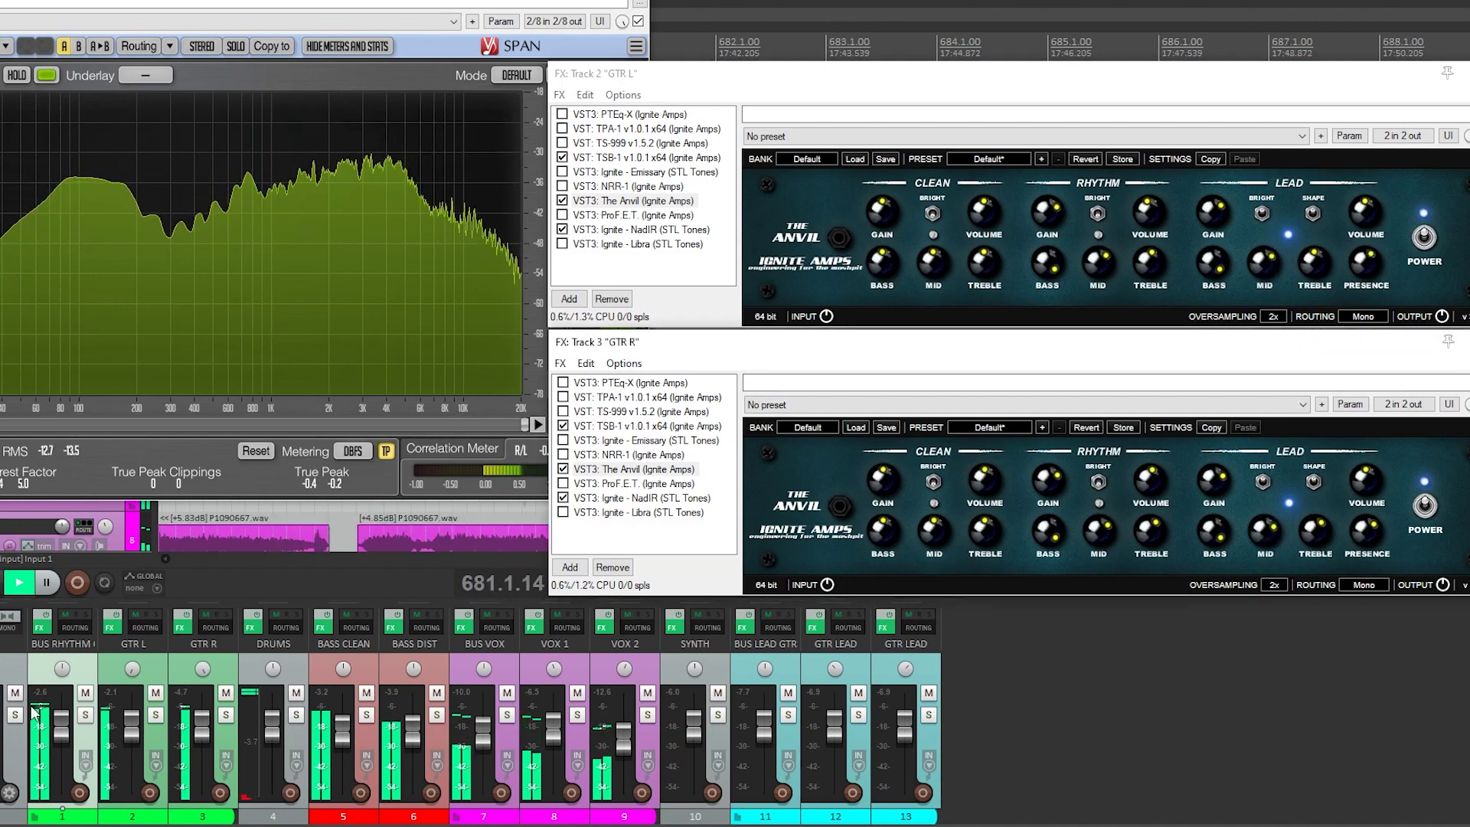
Solo the rhythm bus to audition The Anvil's lead Treble and Bright on both guitar tracks, and unsolo it.
click(86, 716)
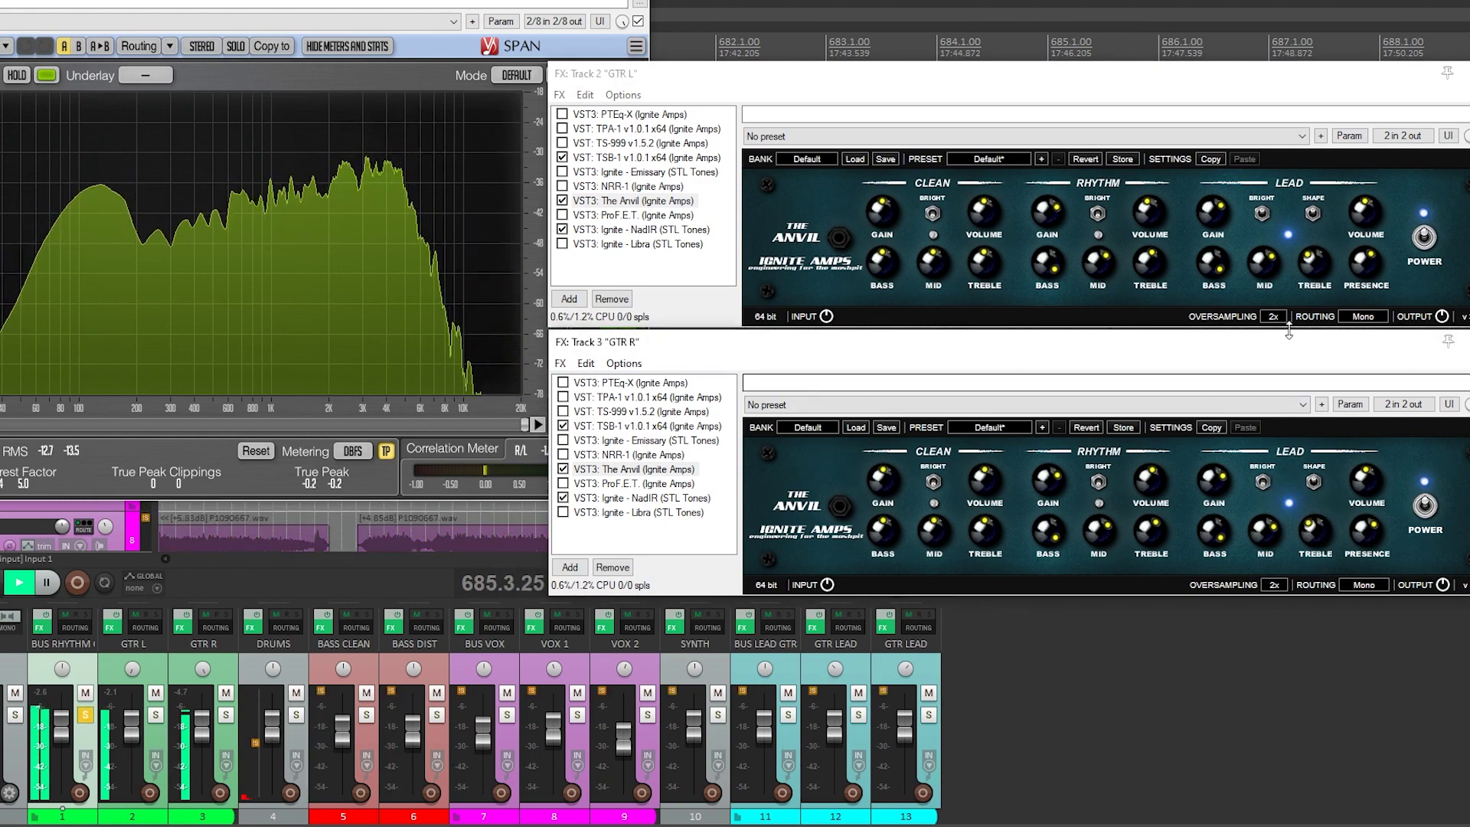
click(1264, 213)
click(1325, 496)
click(84, 715)
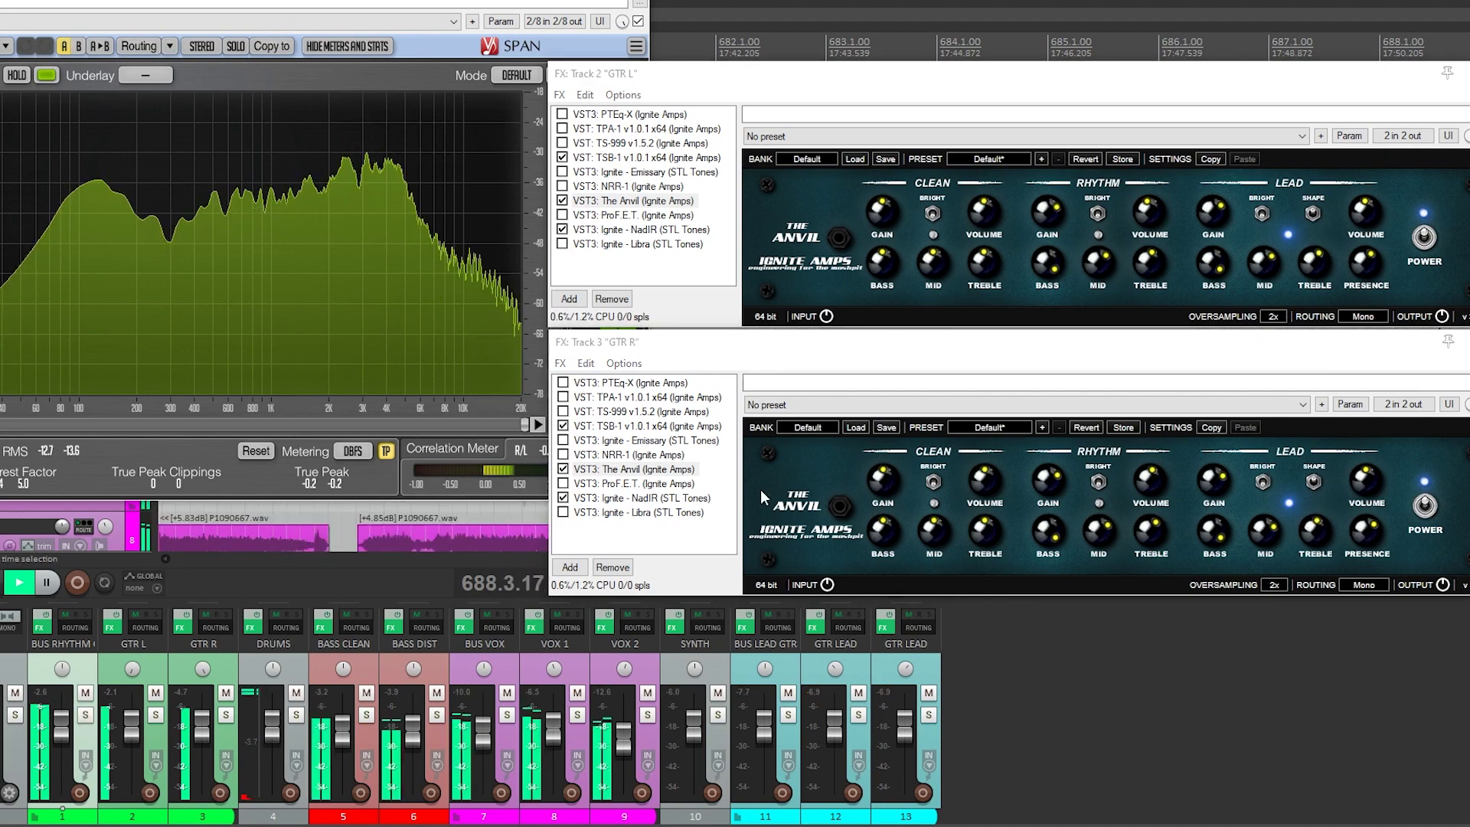
Adjust The Anvil's lead Presence and lower its lead Gain on both guitar tracks.
click(1390, 425)
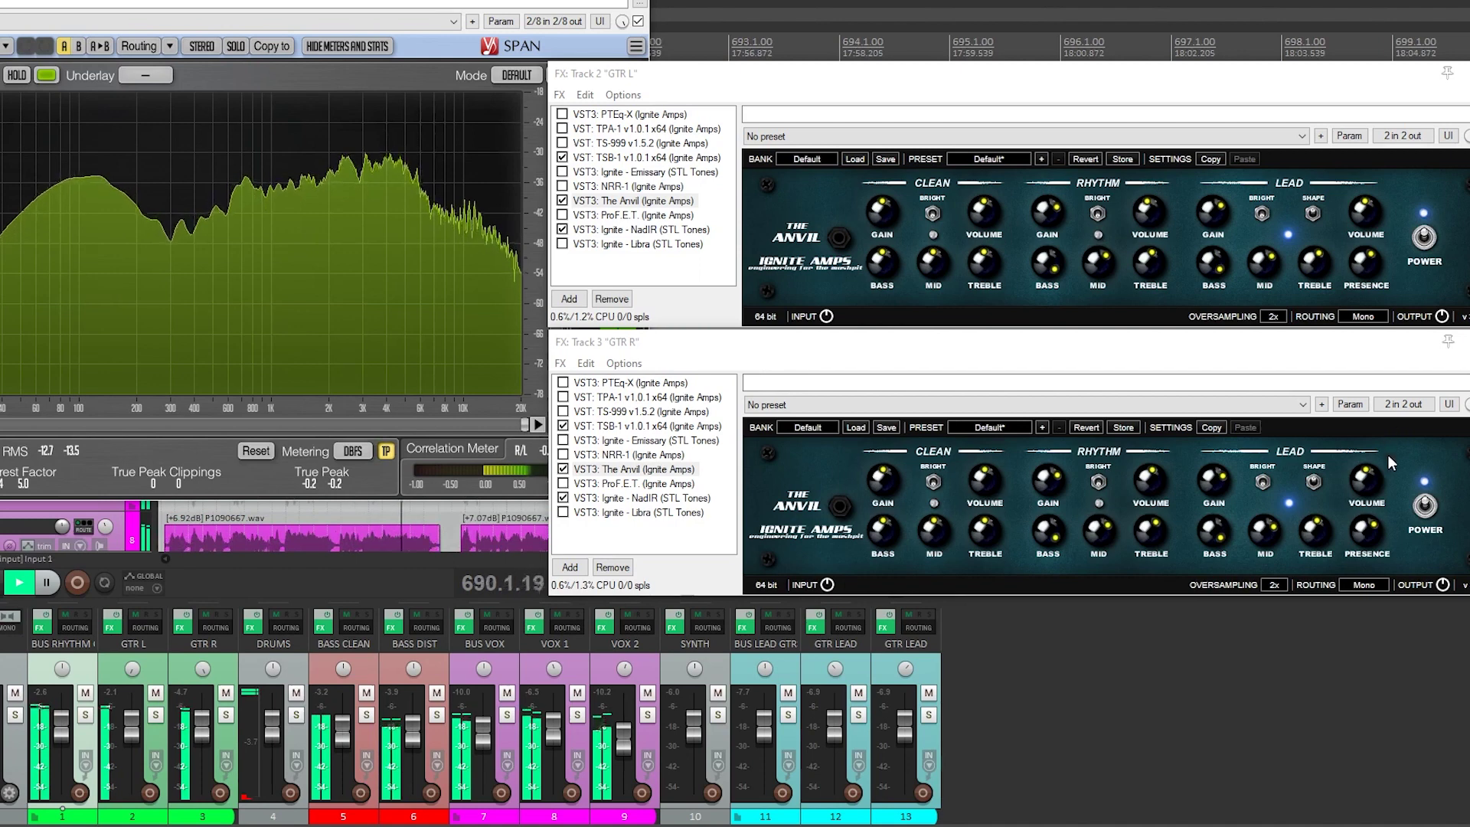
drag(1380, 529, 1376, 534)
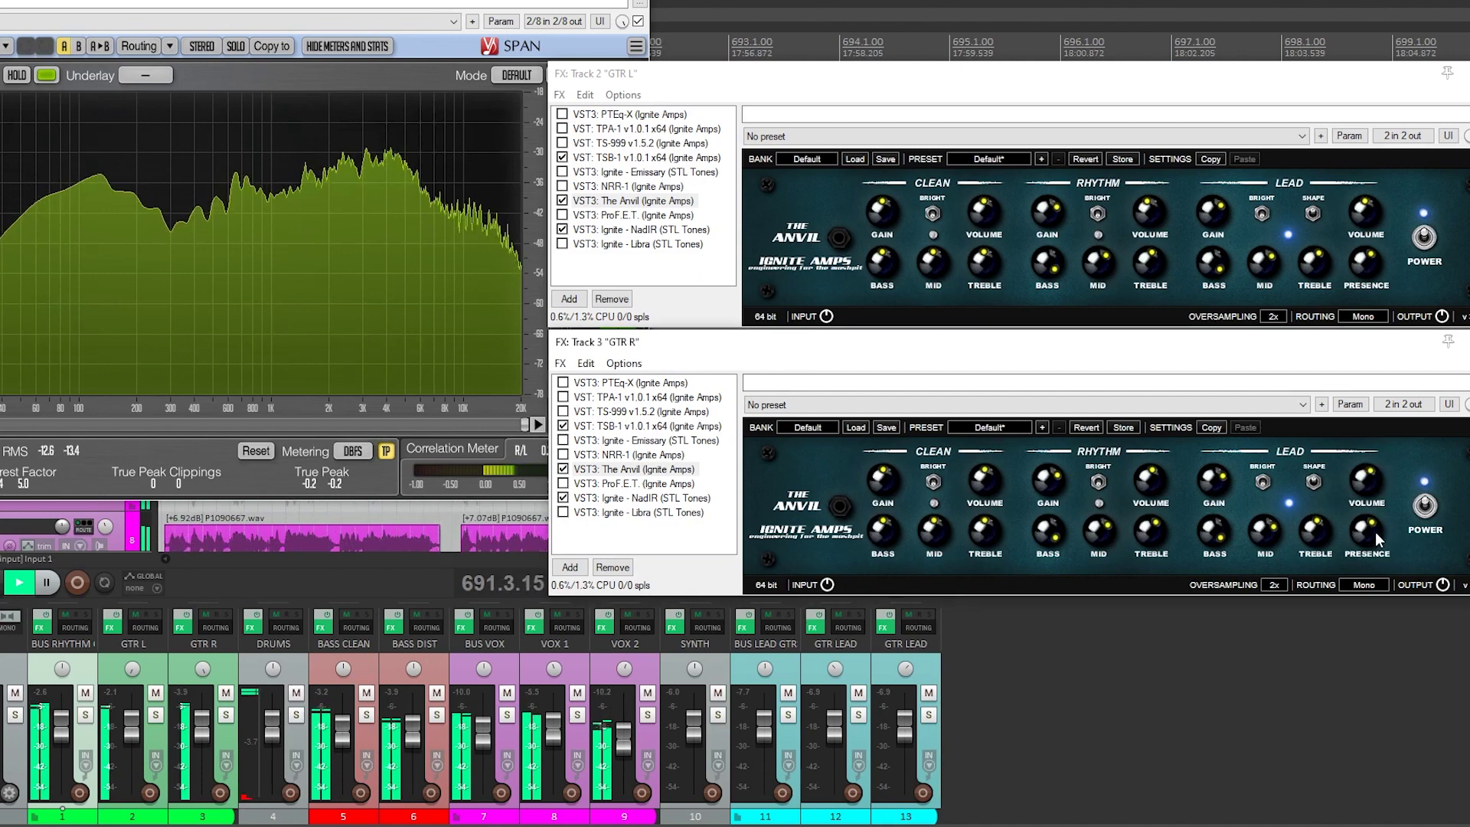
drag(1216, 481, 1216, 511)
click(1220, 255)
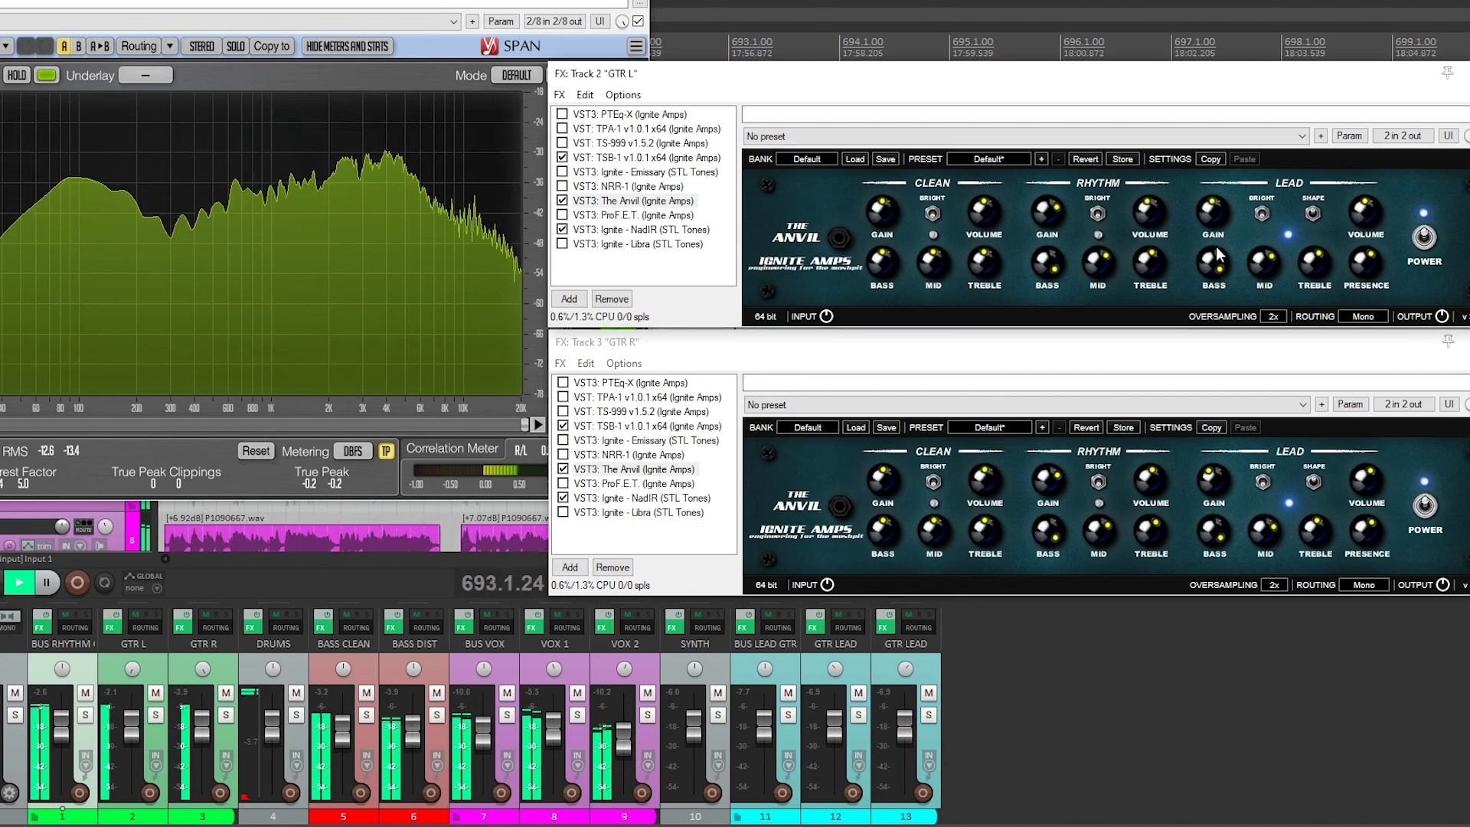
Solo the rhythm bus, lower and raise The Anvil's lead Gain on both guitar tracks, and unsolo the bus.
click(85, 715)
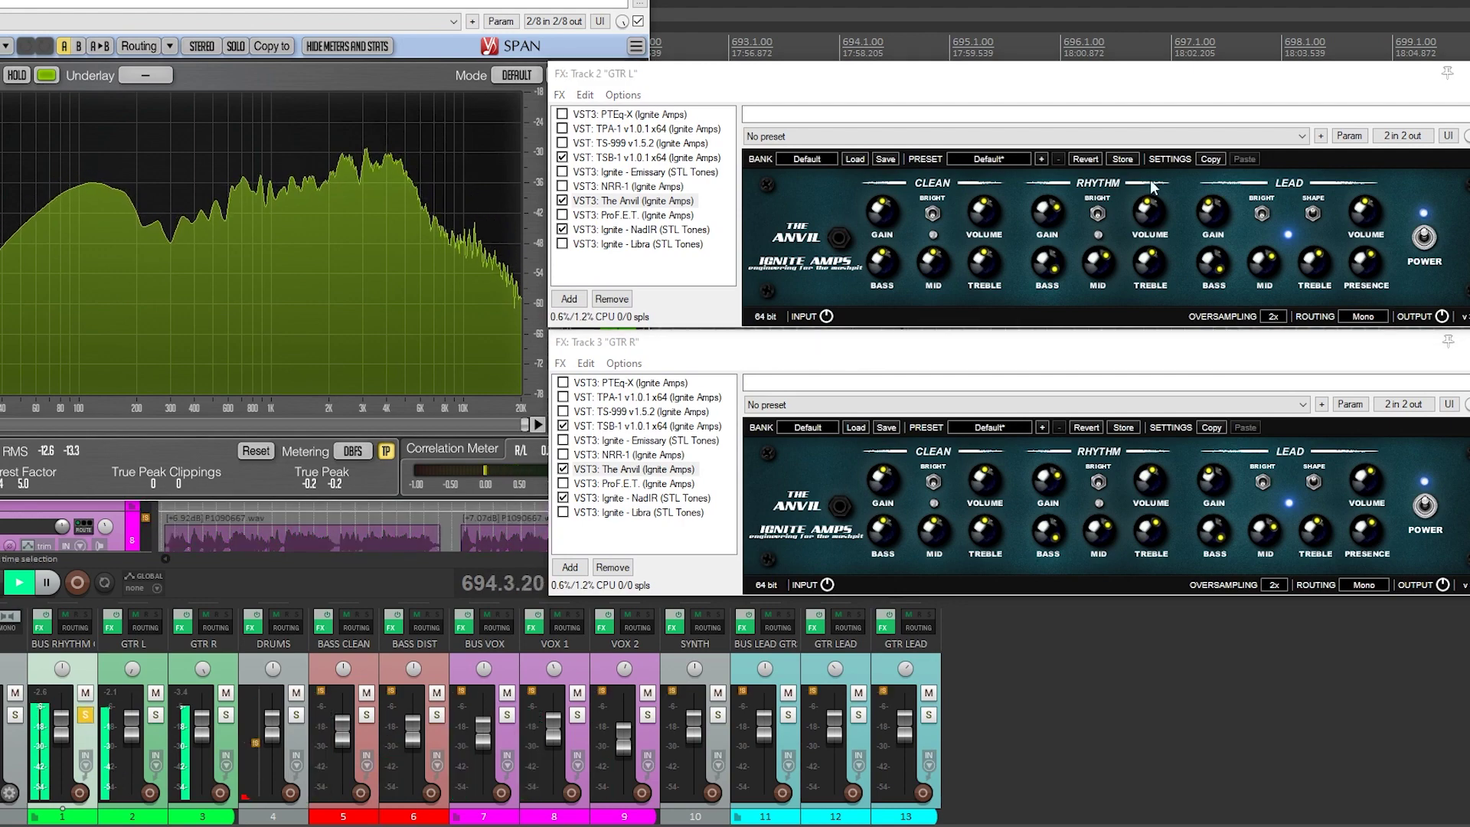
drag(1212, 218, 1209, 228)
drag(1212, 478, 1217, 517)
click(1214, 269)
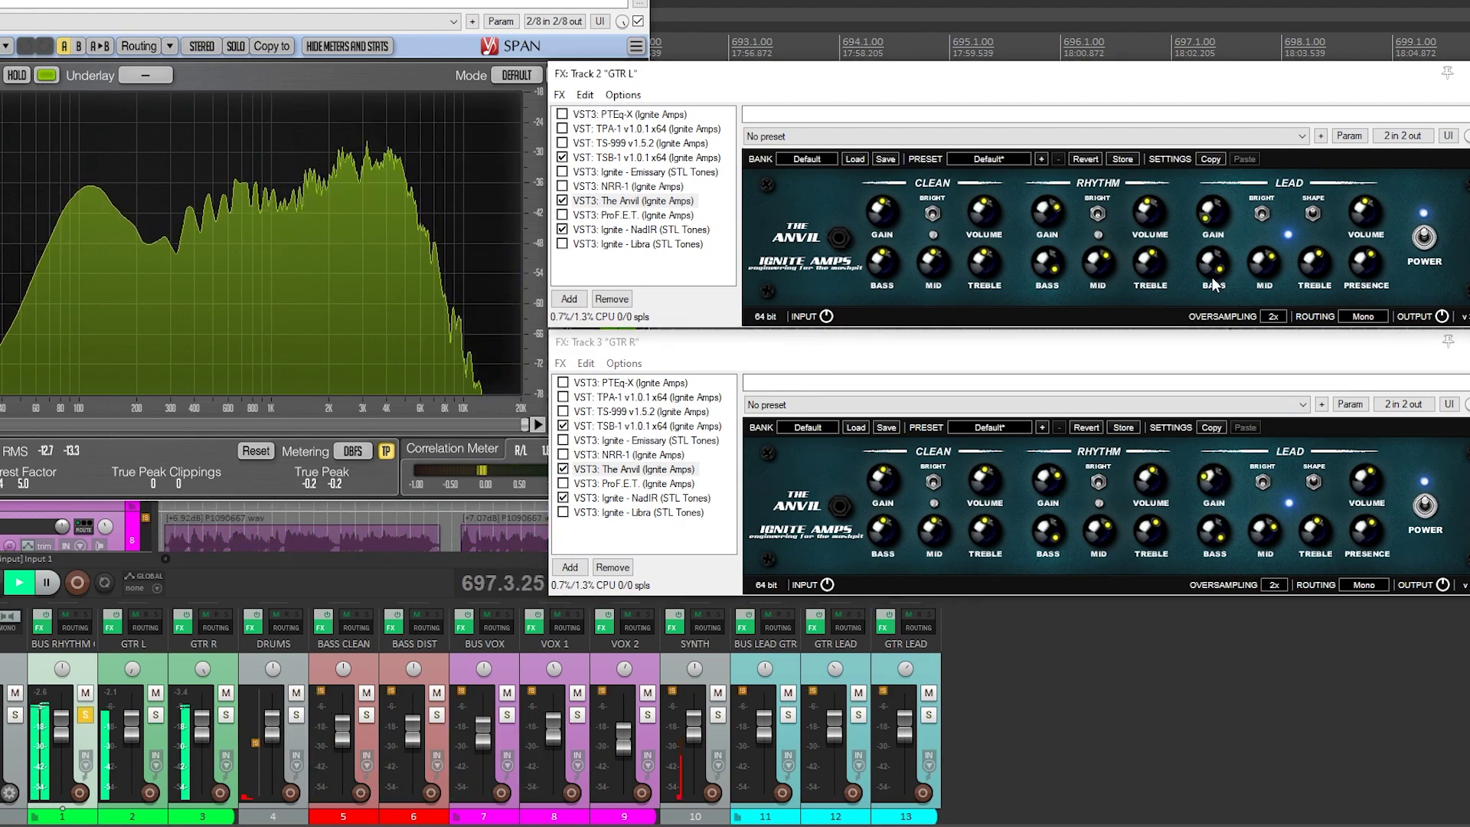
drag(1214, 481, 1214, 399)
click(85, 714)
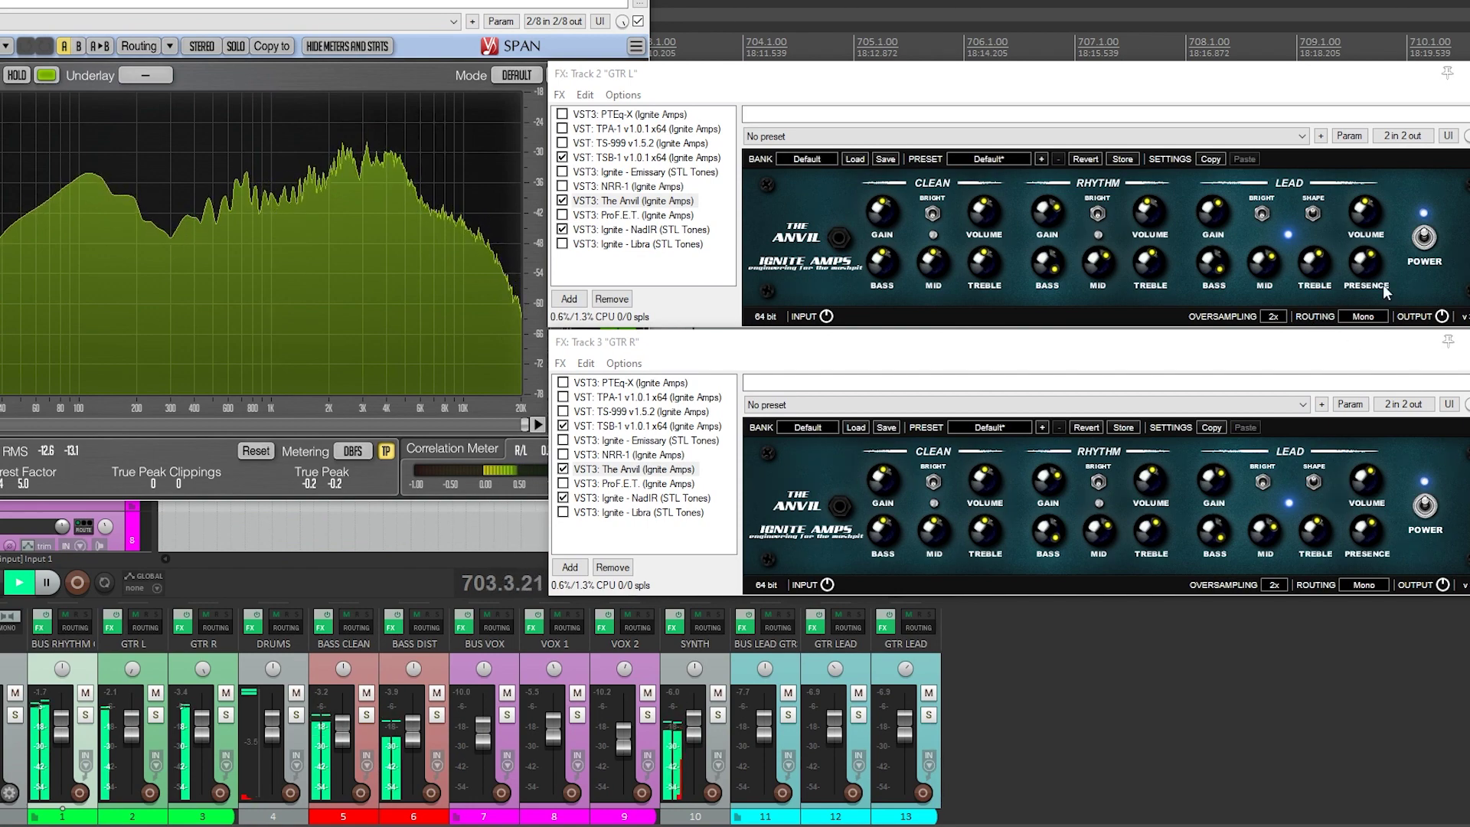
Toggle The Anvil's lead Shape and Bright switches on the guitar tracks and solo the rhythm bus.
click(1314, 217)
click(1315, 482)
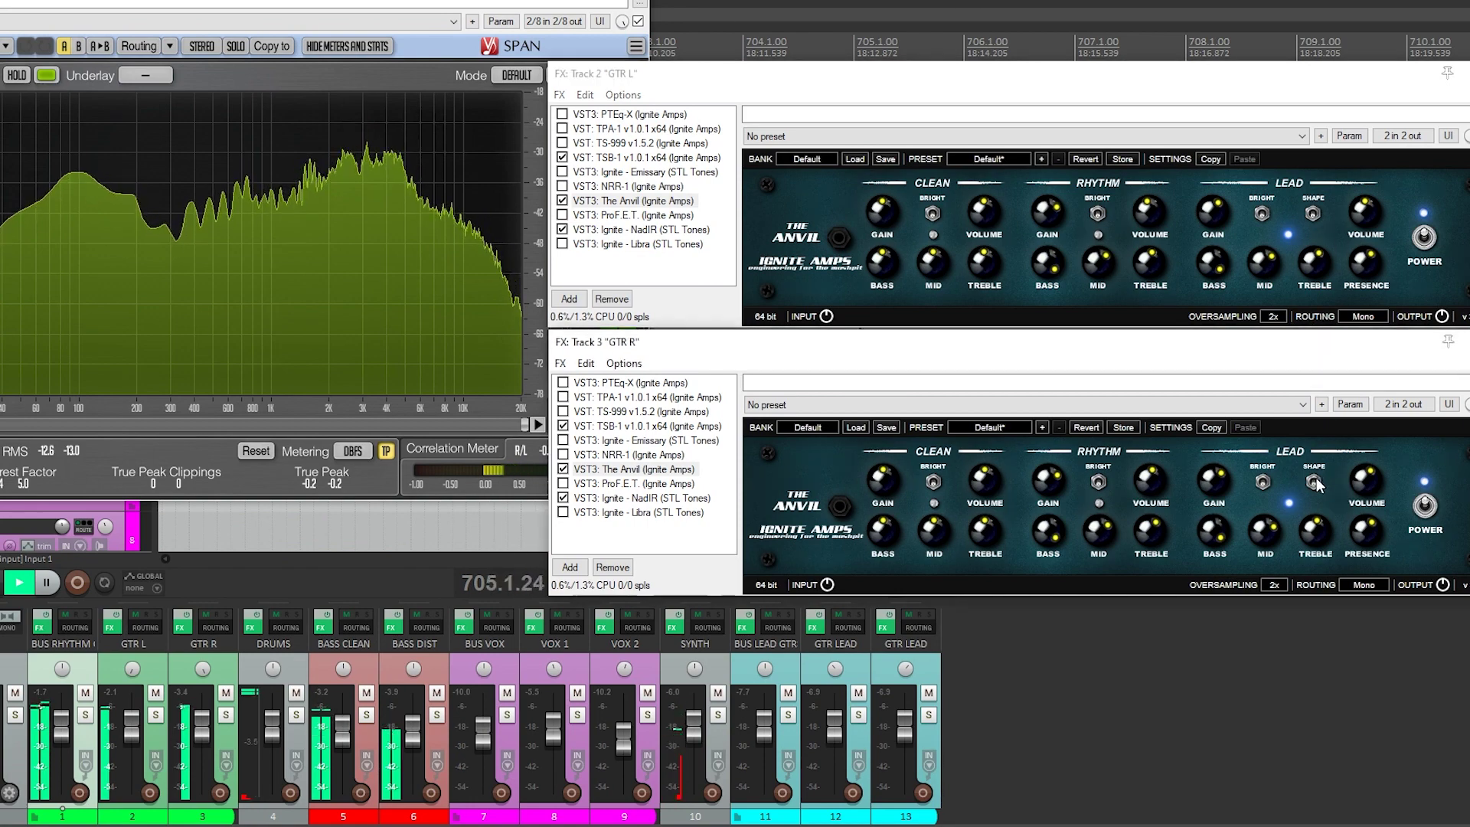
click(1262, 214)
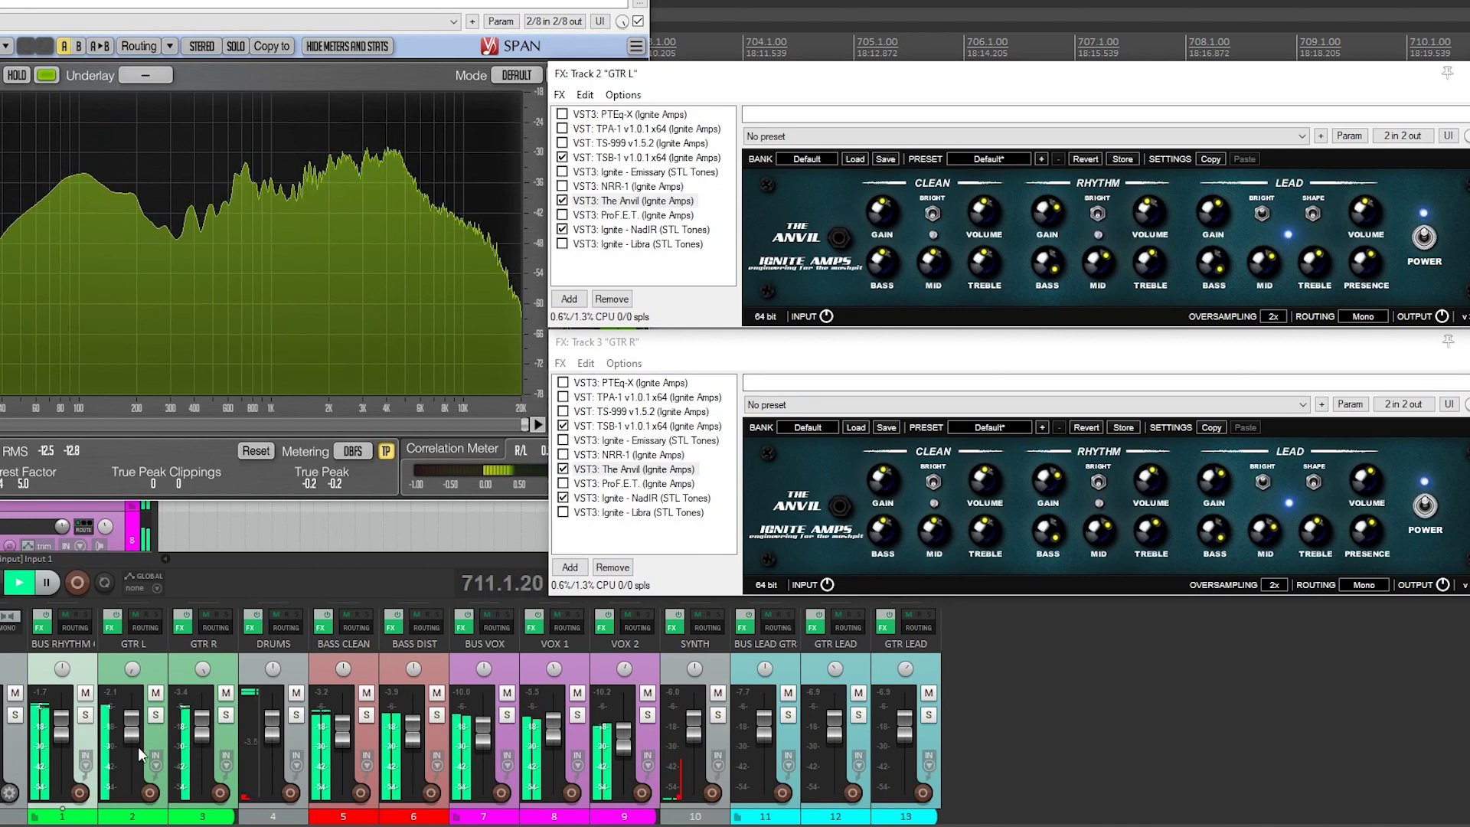
click(85, 714)
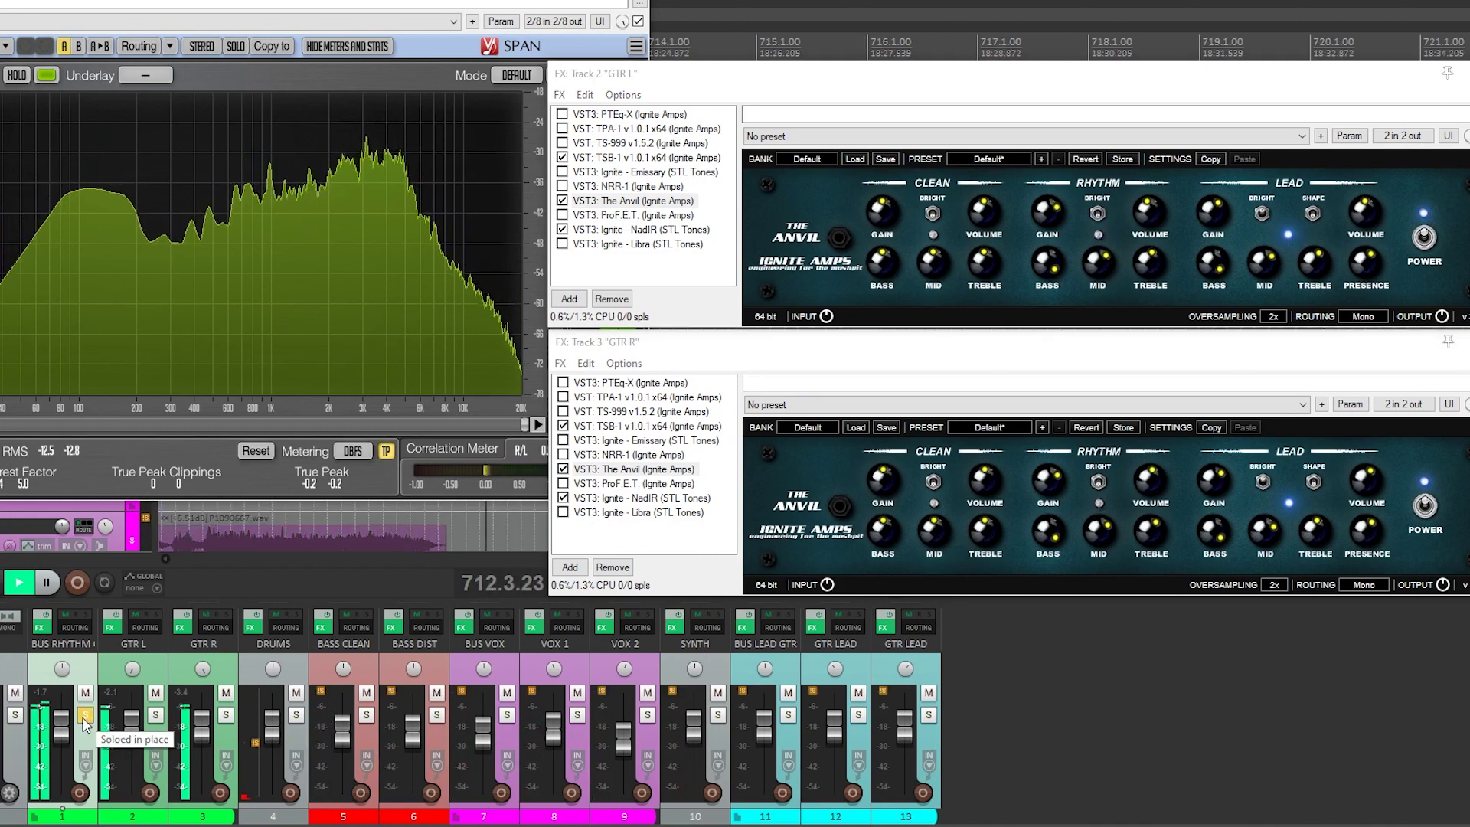
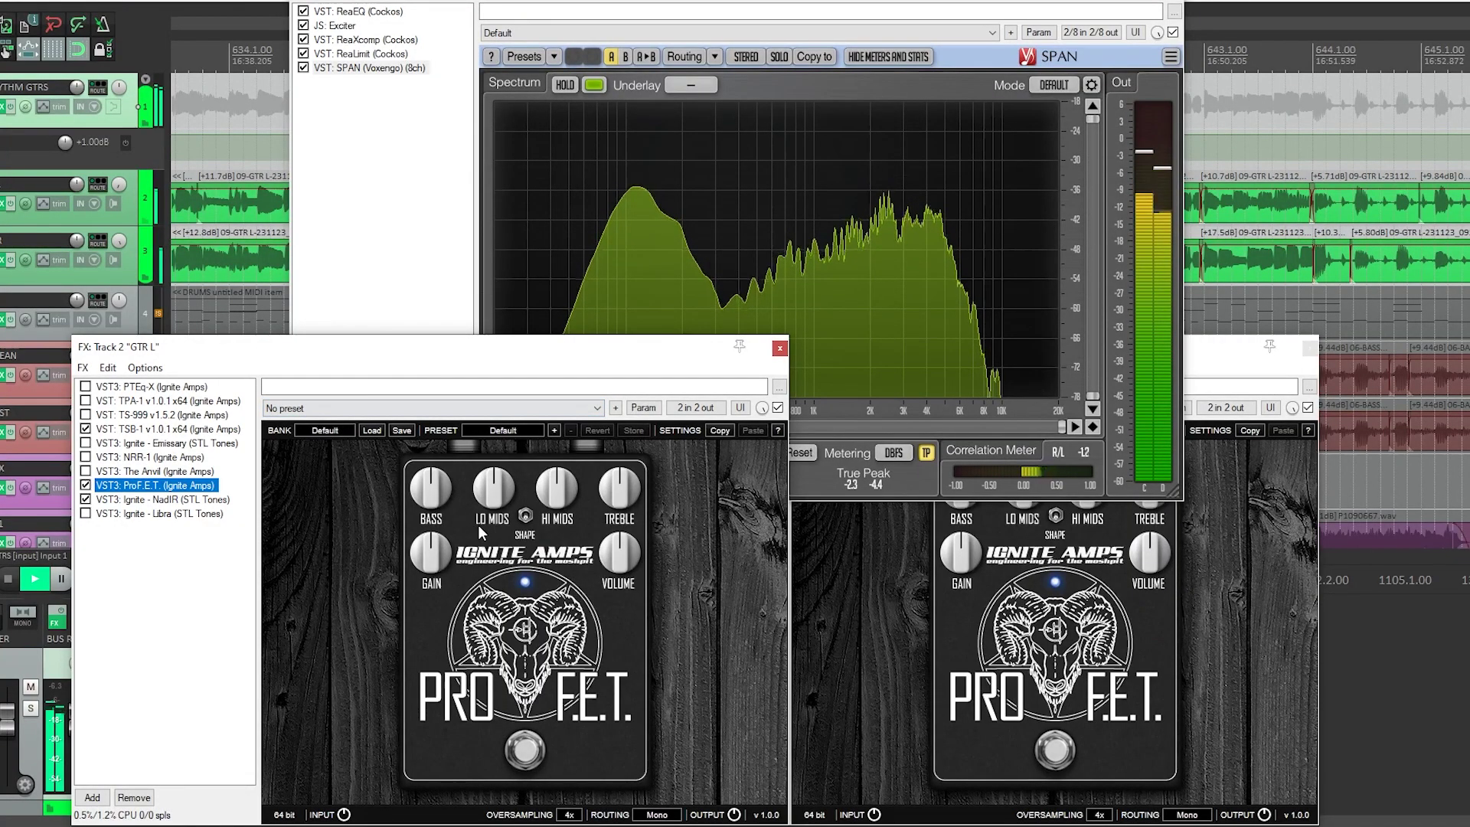
Compare the ProF.E.T. pedal bypassed and engaged on both guitar tracks, and reset the rhythm bus peak meter.
click(525, 751)
click(1055, 750)
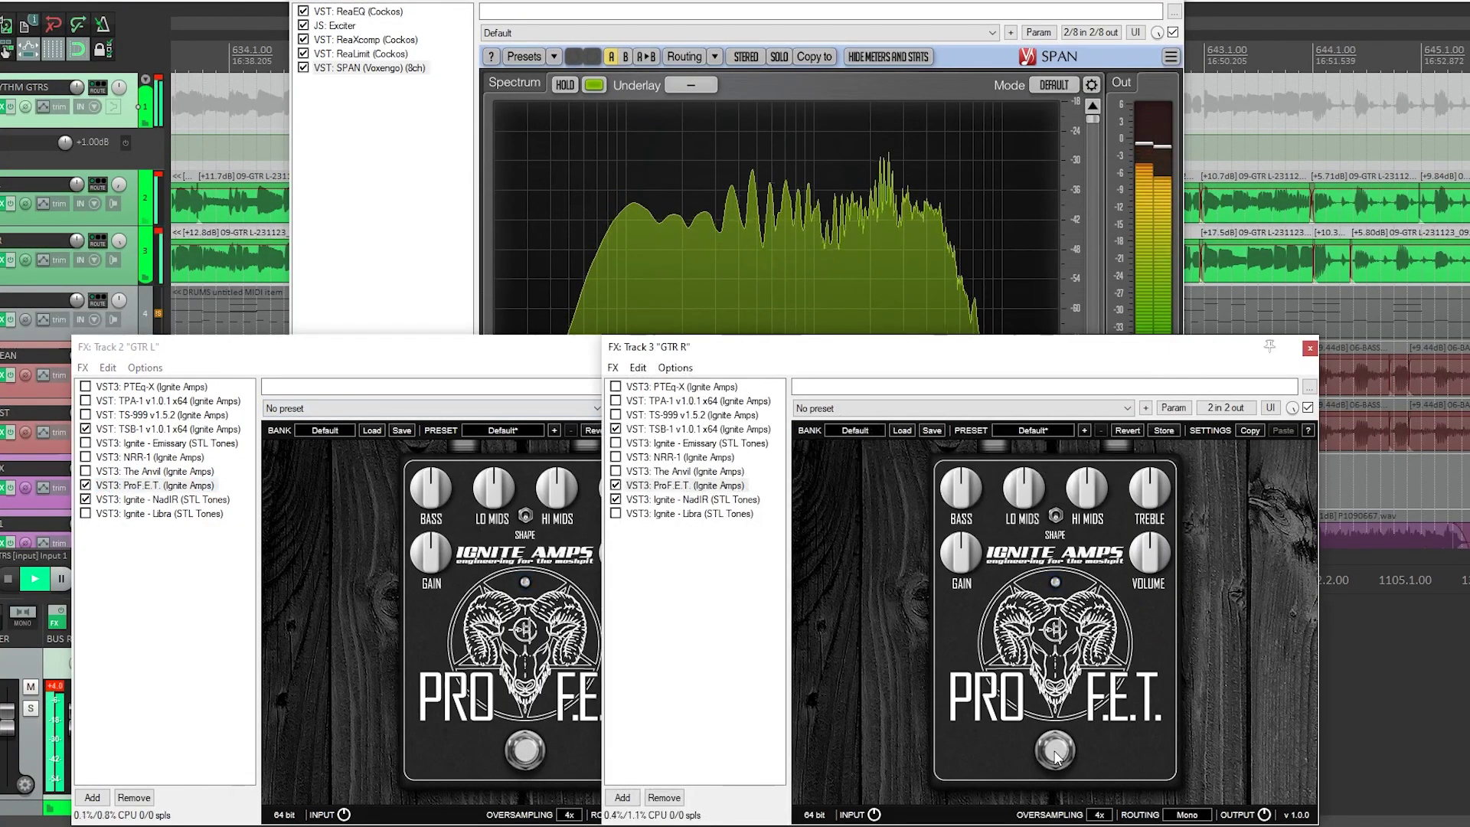
click(1055, 755)
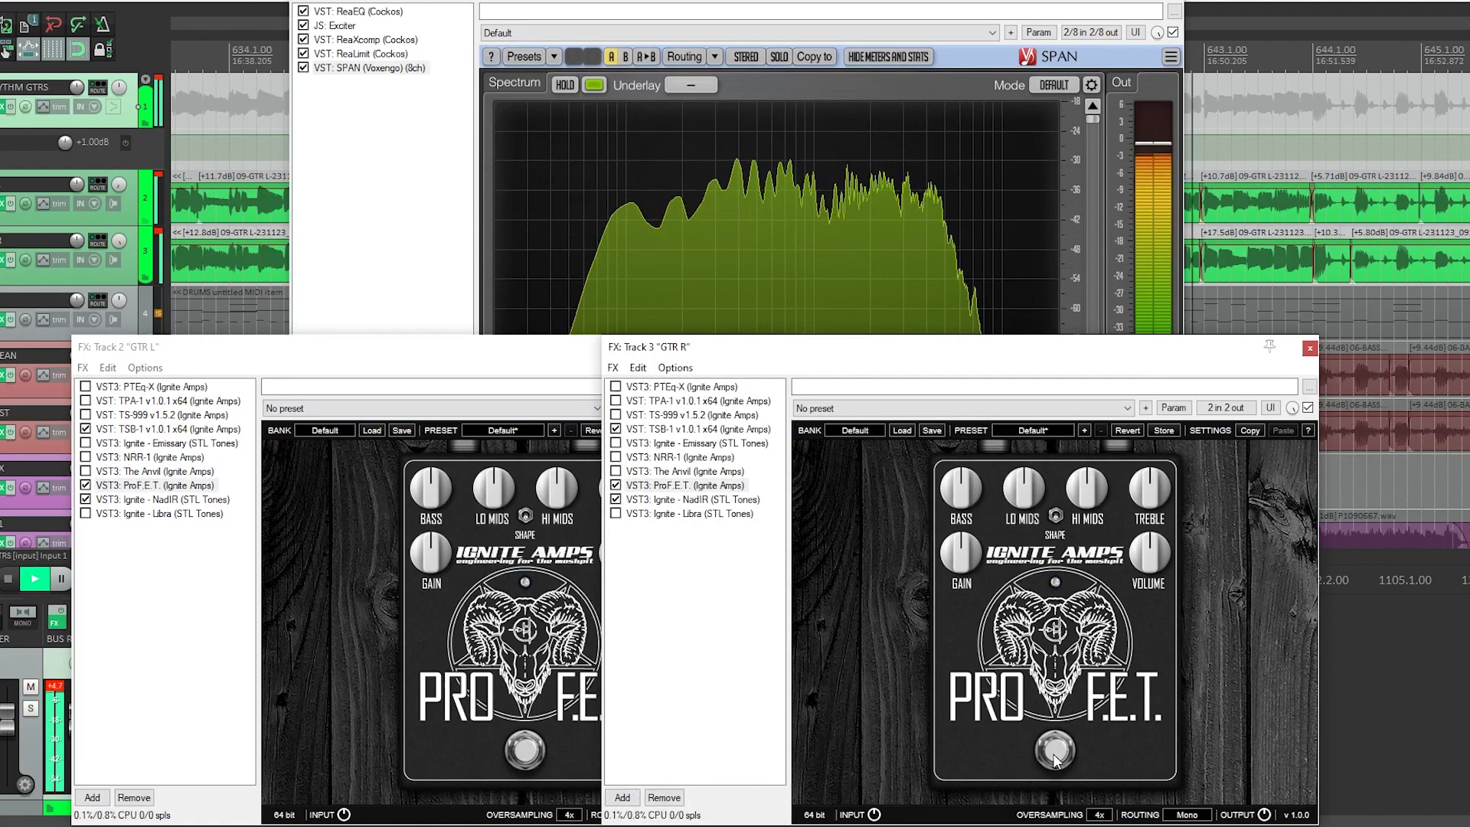
click(525, 751)
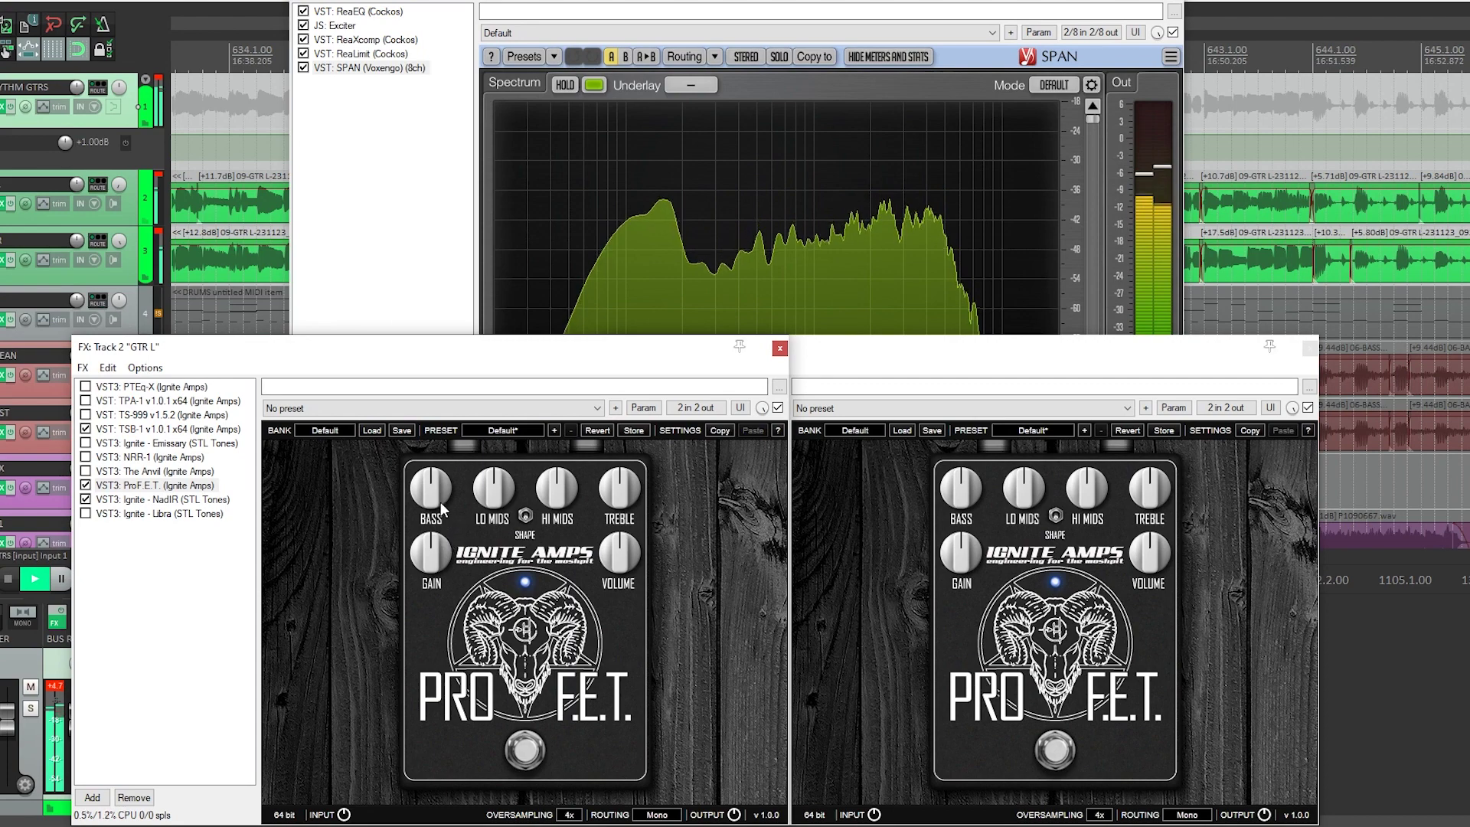
click(63, 685)
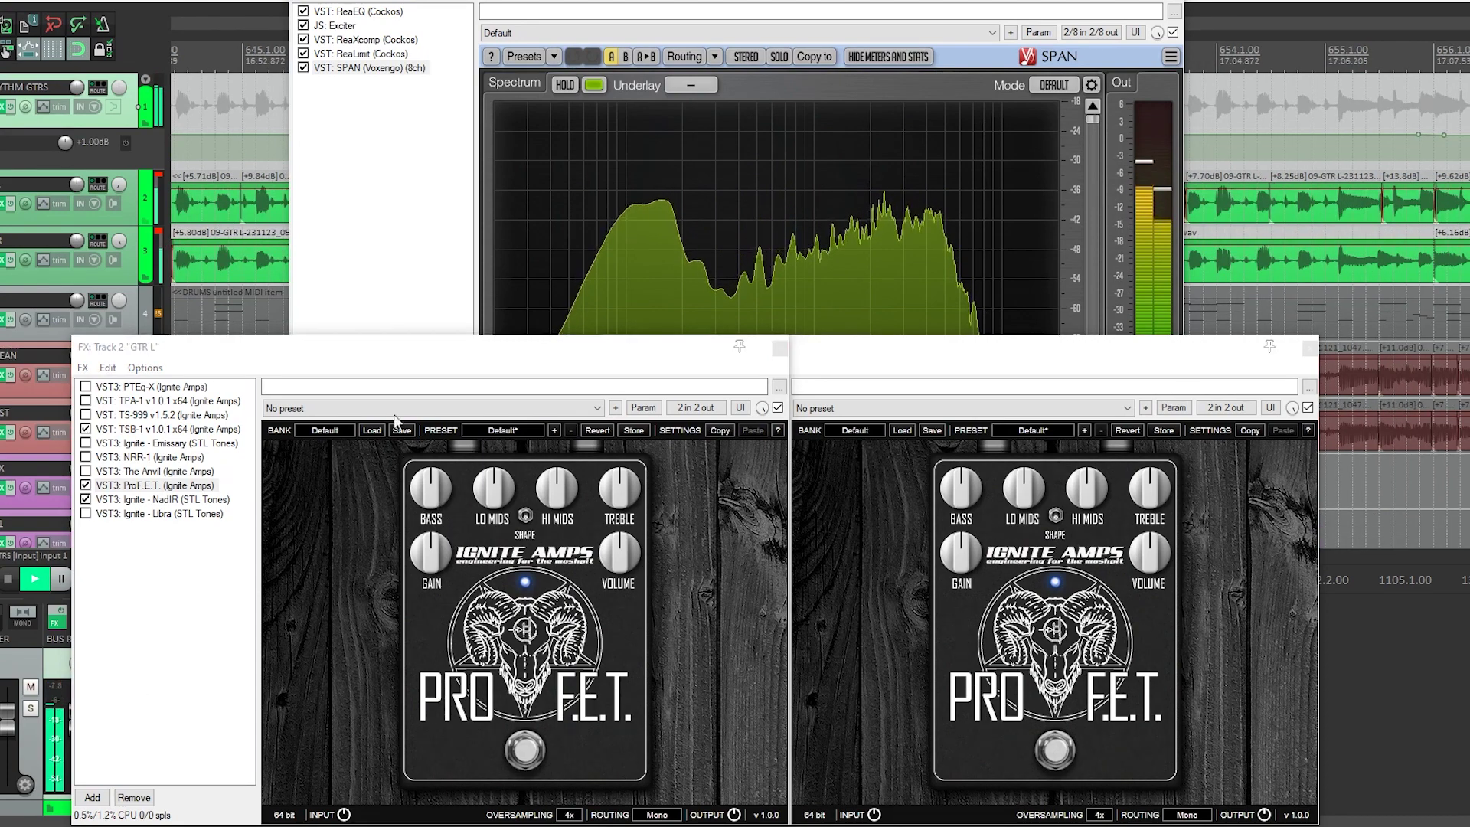
Adjust the ProF.E.T.'s Bass, Lo Mids, Hi Mids, Treble and Gain on both guitar tracks.
click(437, 479)
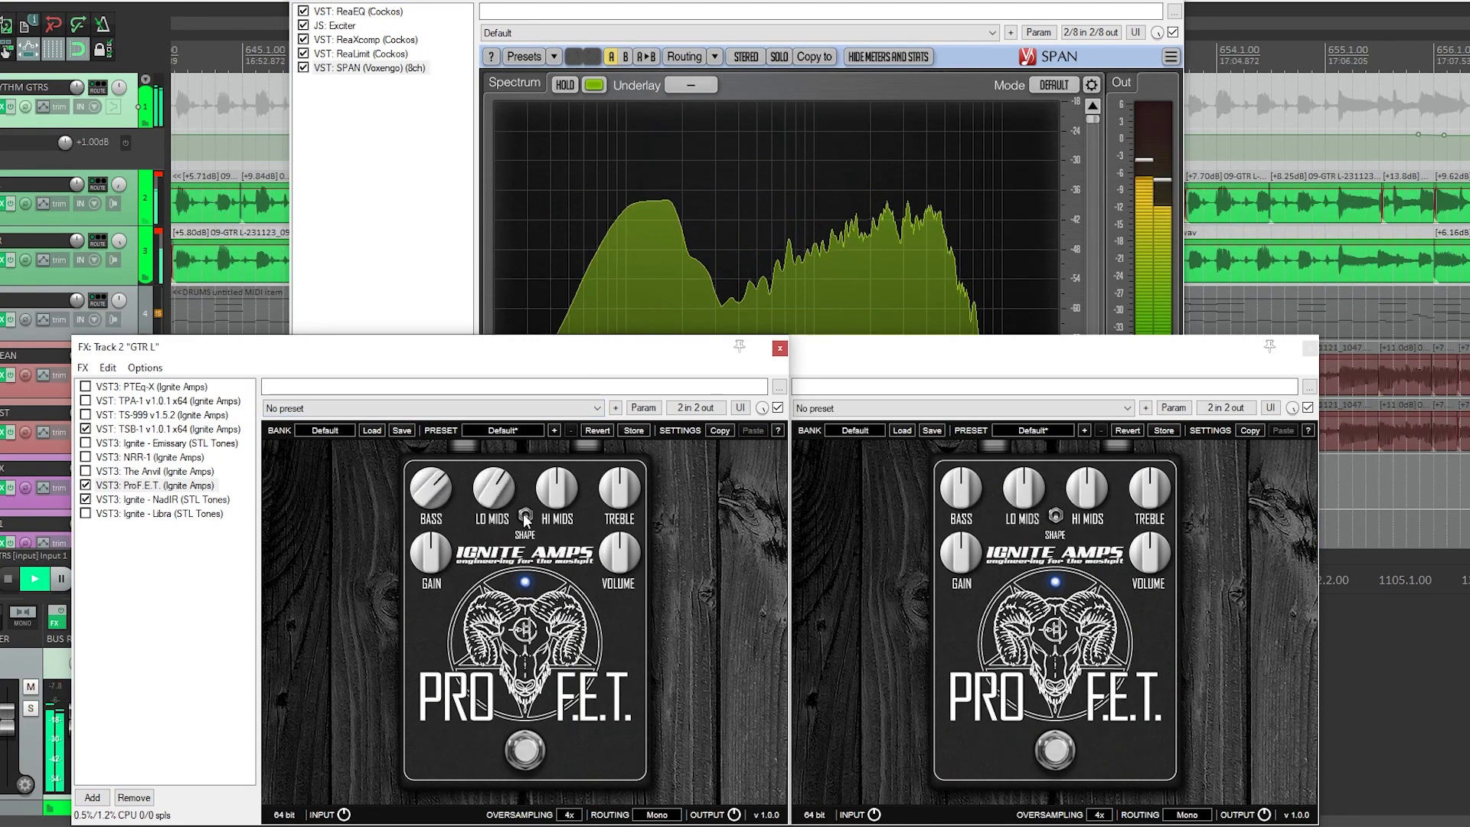
drag(563, 478, 613, 459)
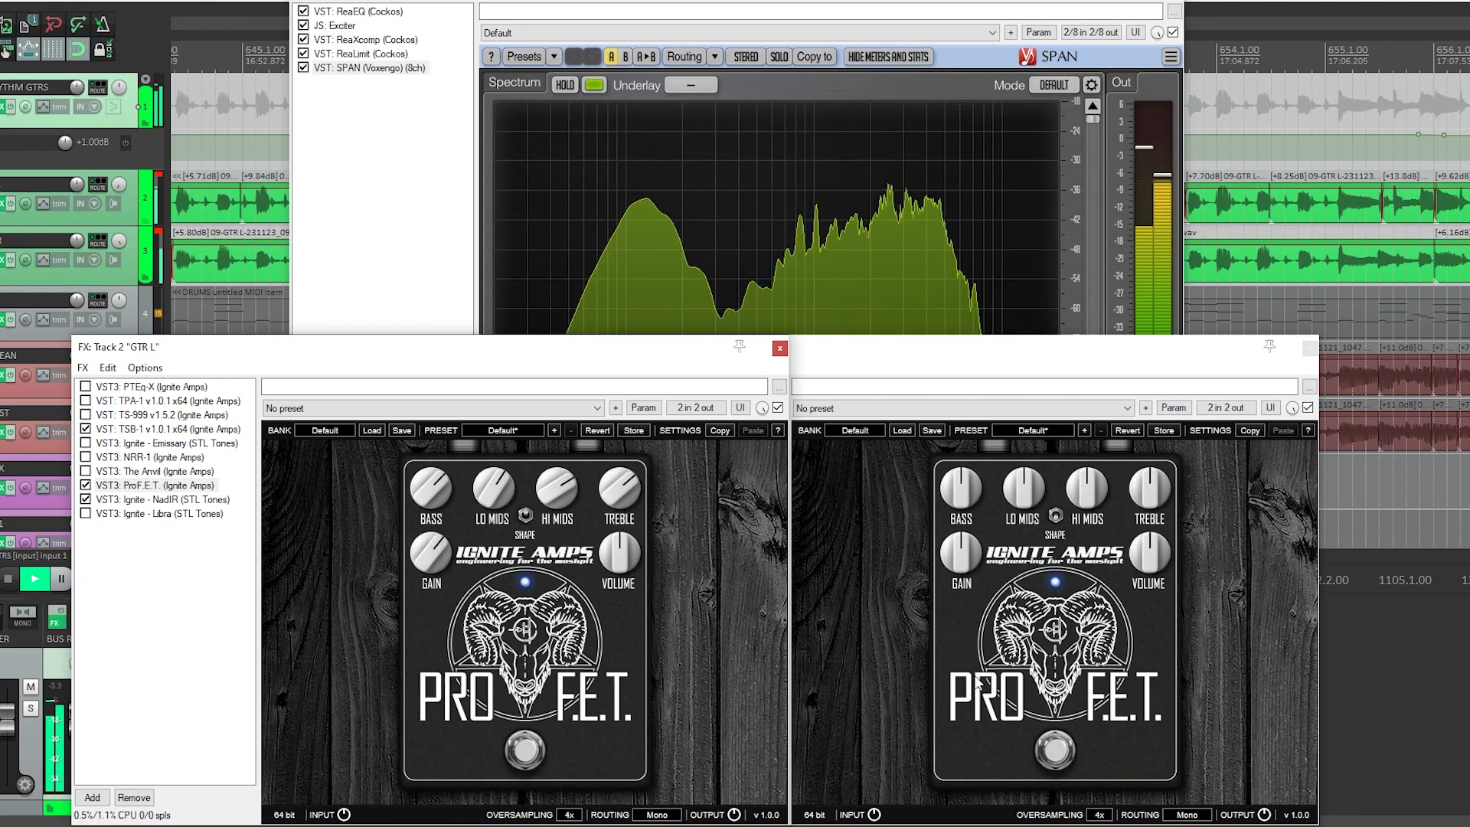
drag(971, 499, 974, 474)
drag(1087, 494, 1151, 473)
drag(961, 560, 965, 522)
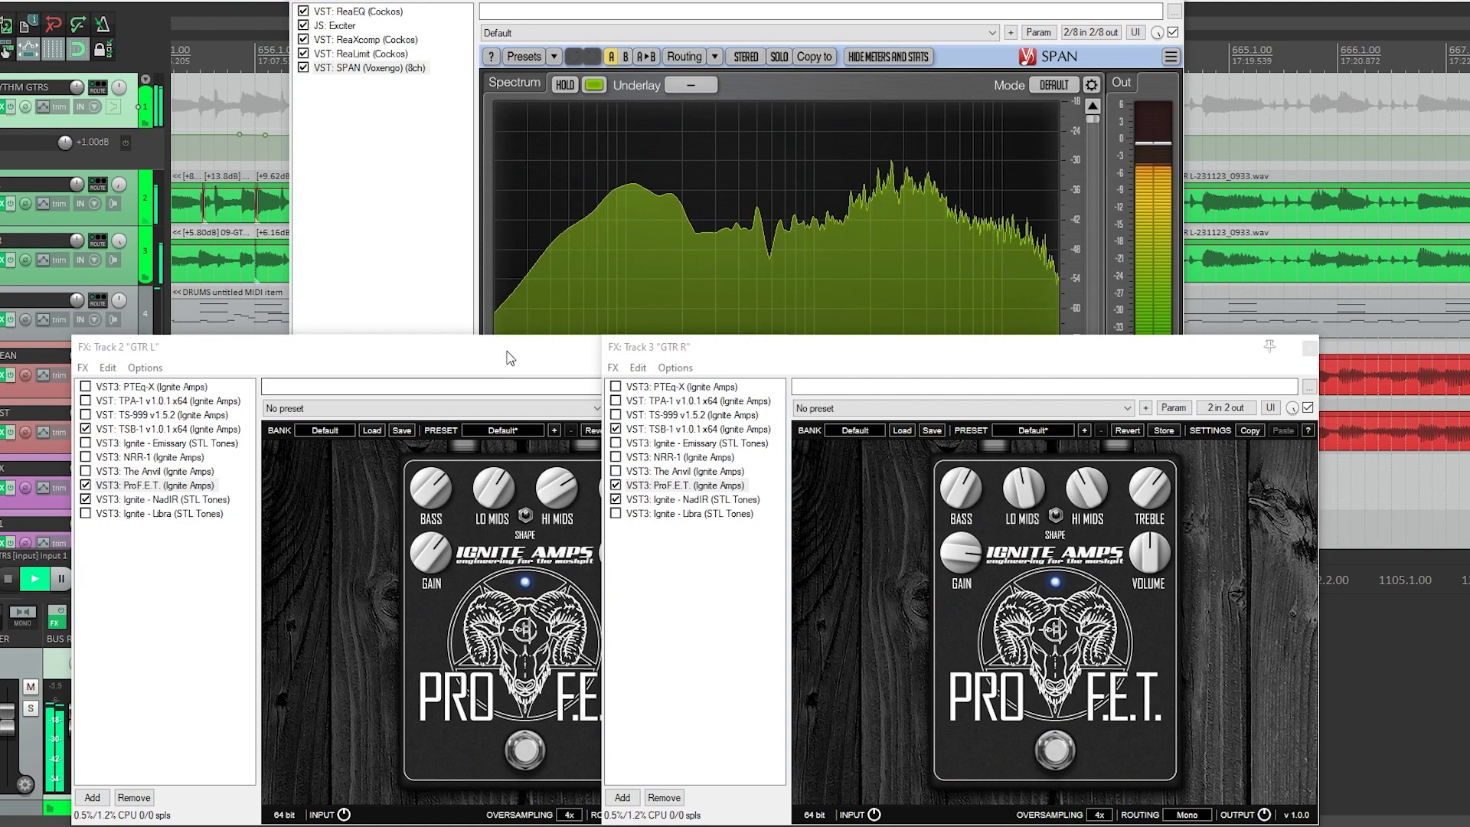
Raise the ProF.E.T.'s Volume on both guitar tracks and solo the rhythm bus.
click(520, 496)
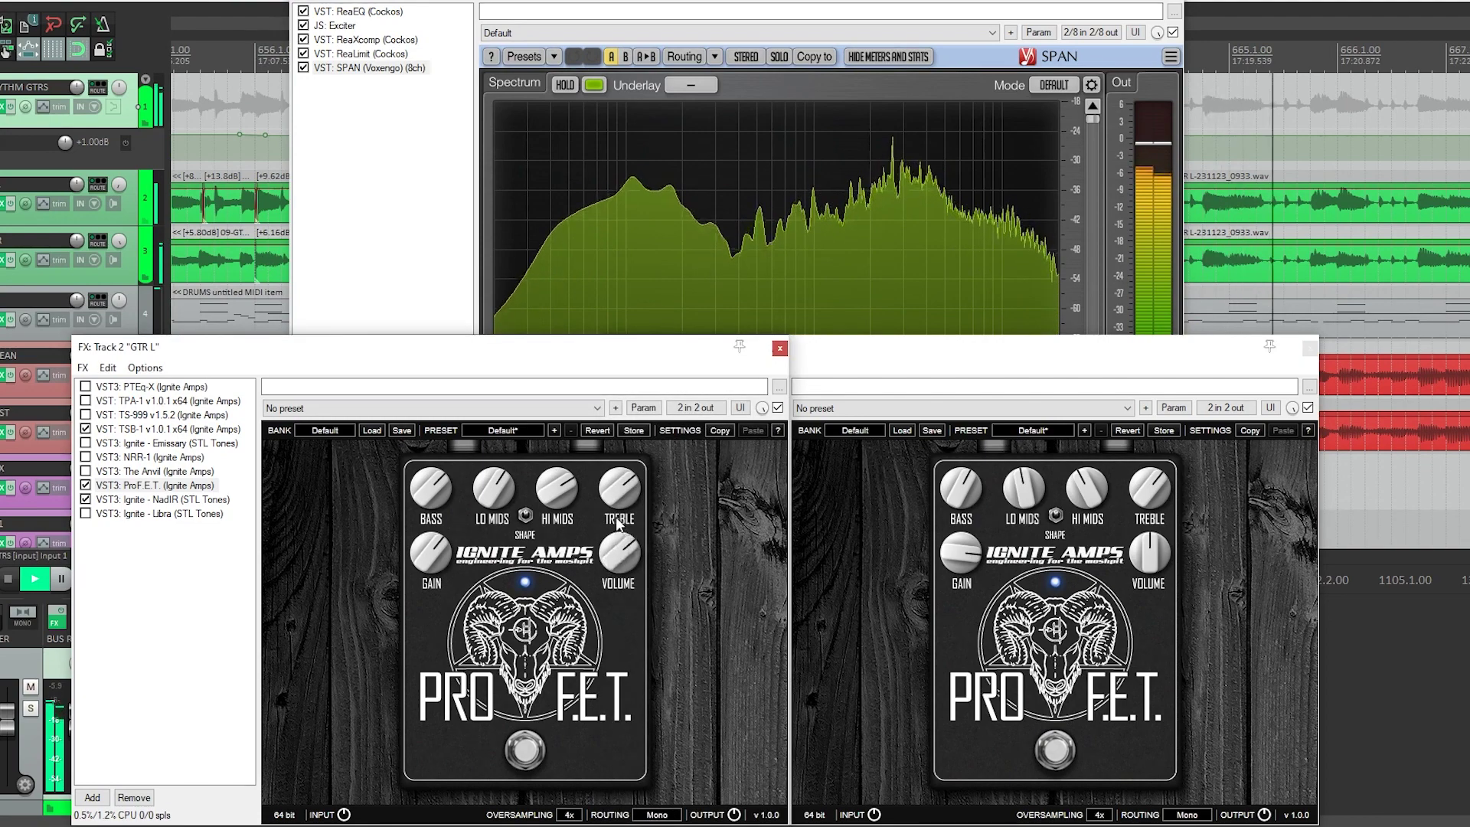
click(1173, 556)
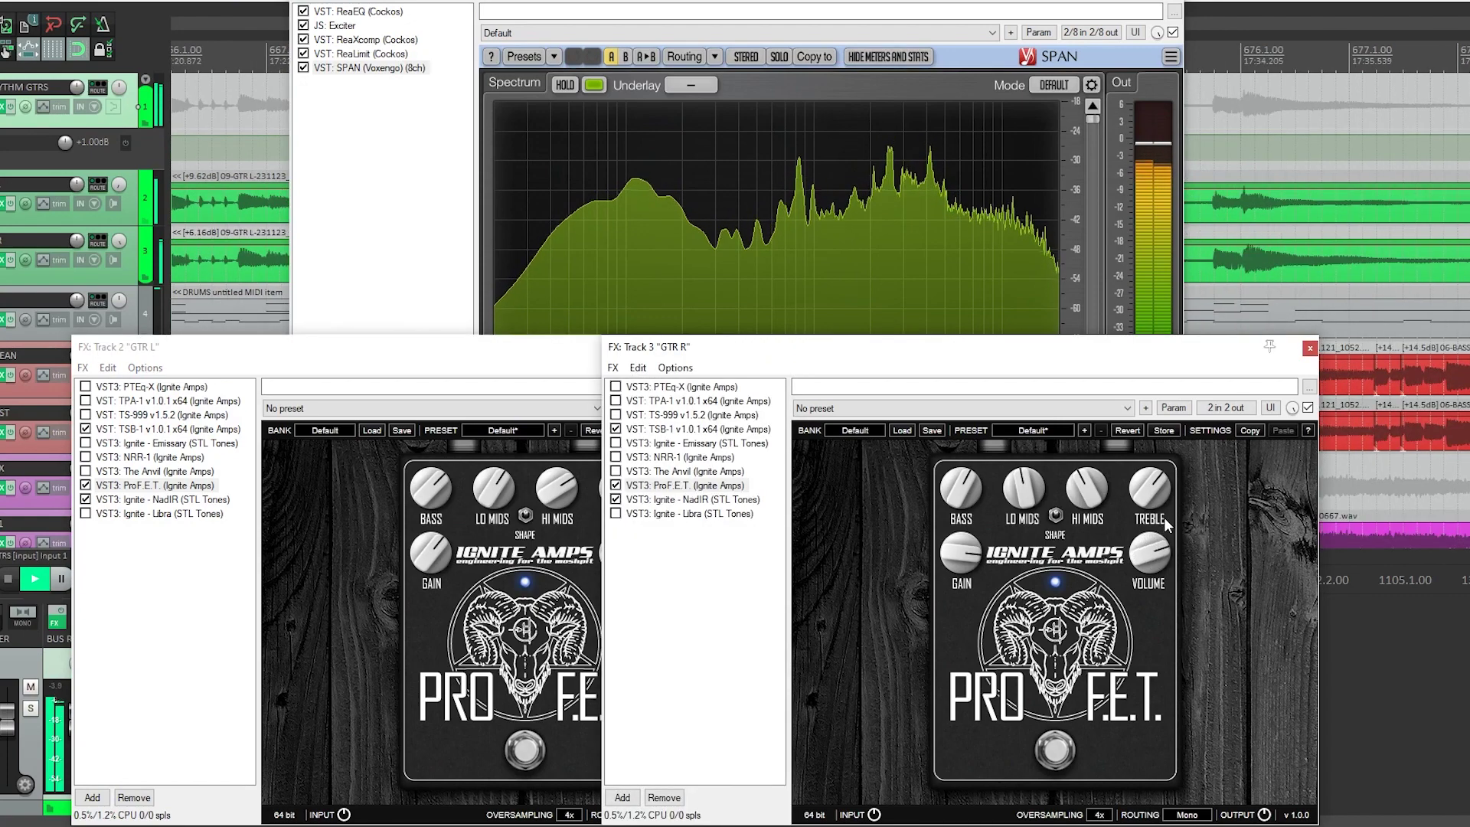
click(578, 421)
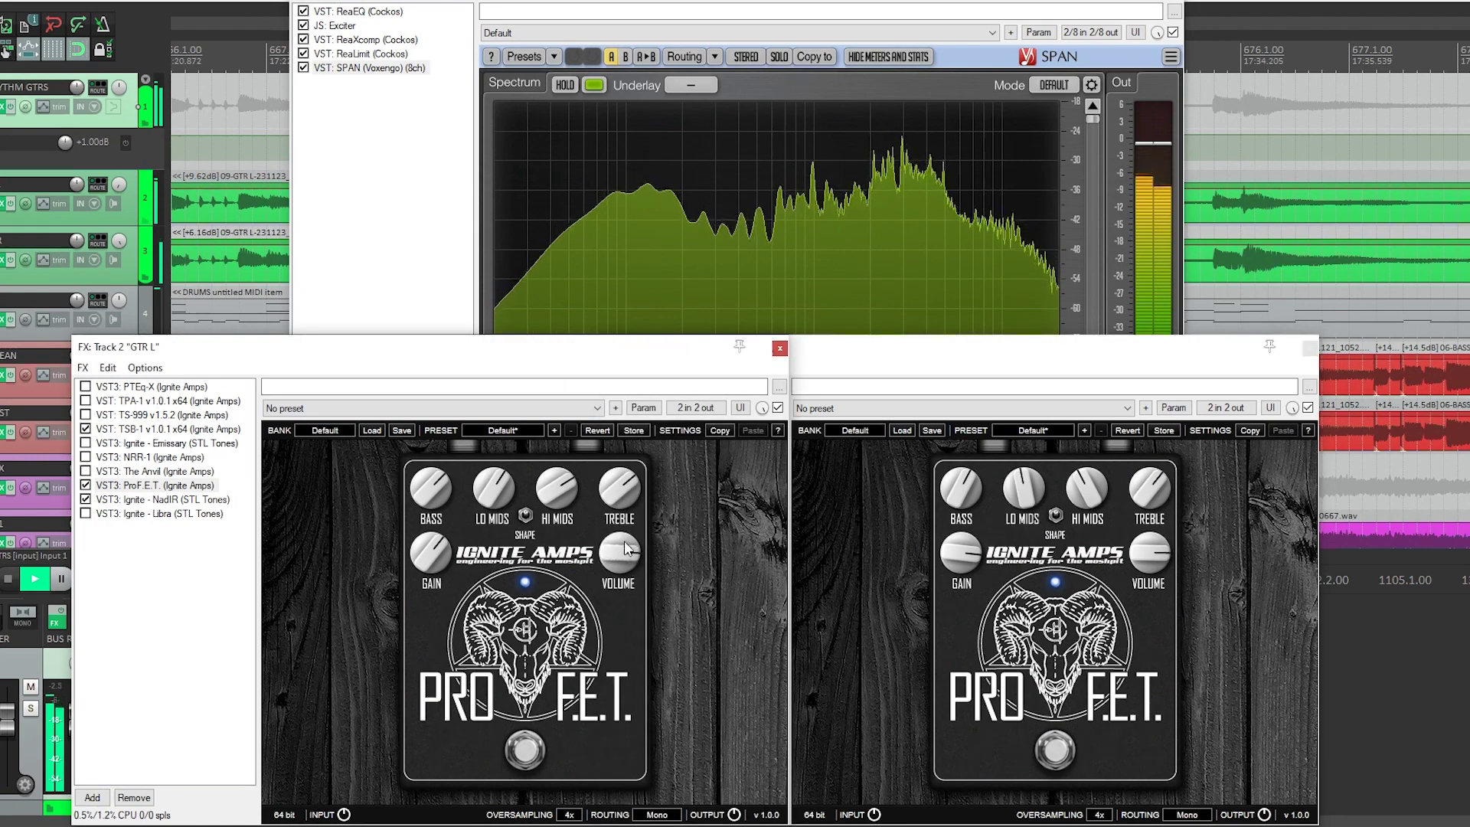
click(1132, 556)
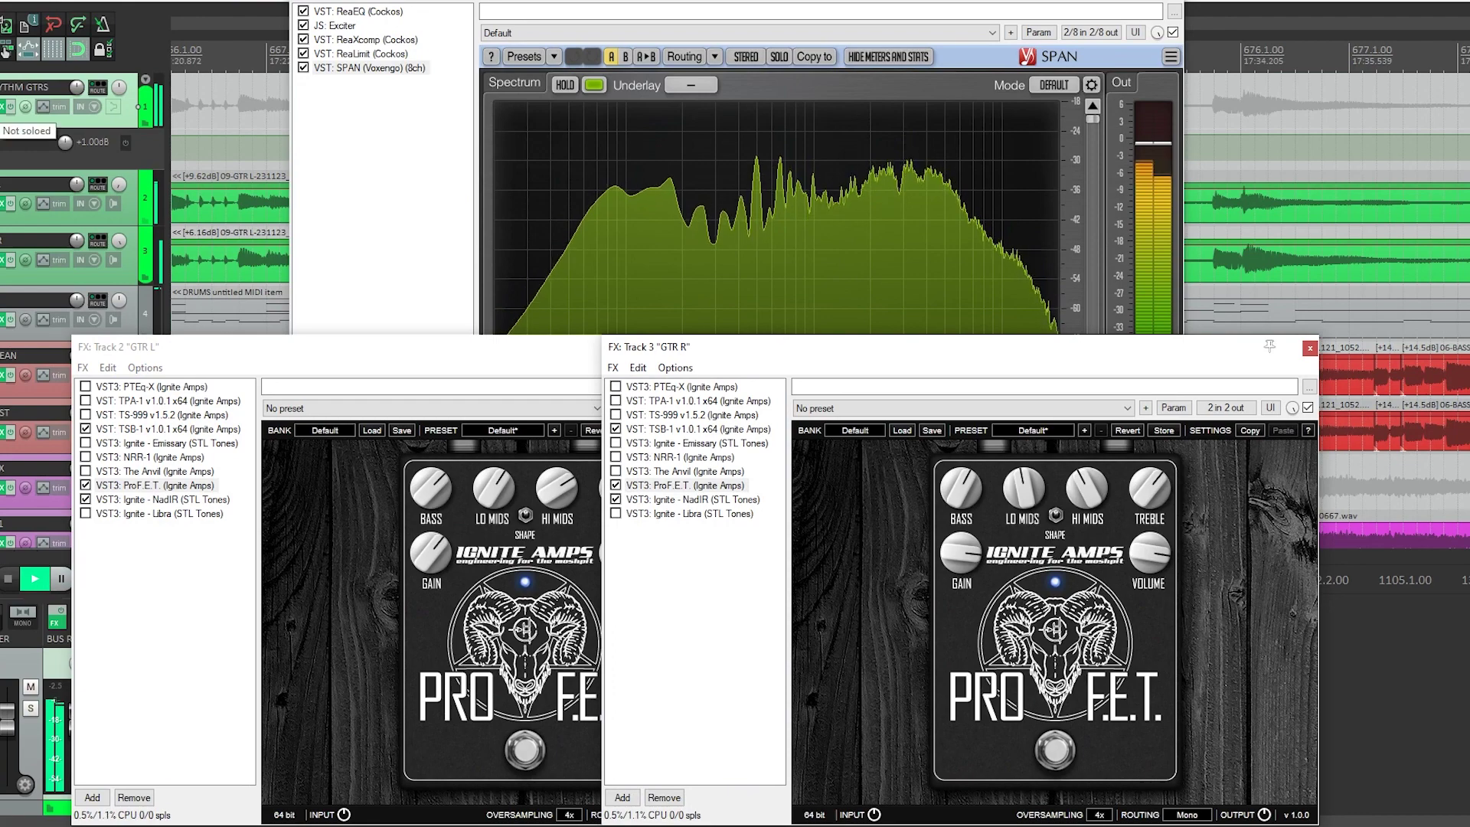
click(1, 108)
drag(1162, 553, 1163, 548)
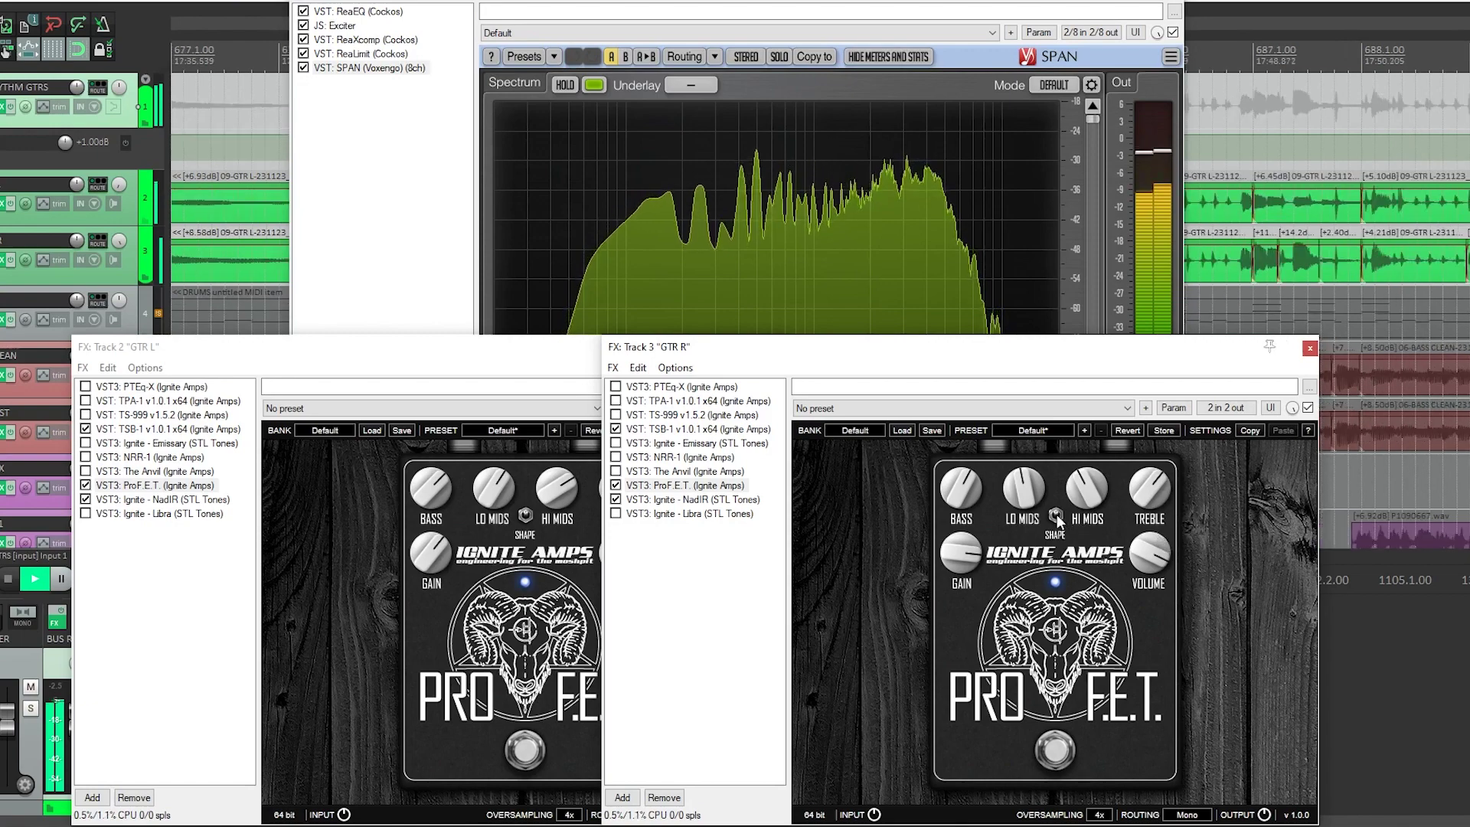
Toggle the ProF.E.T.'s Shape switch and adjust its tone knobs on the guitar tracks, with the rhythm bus unsoloed at the end.
click(527, 514)
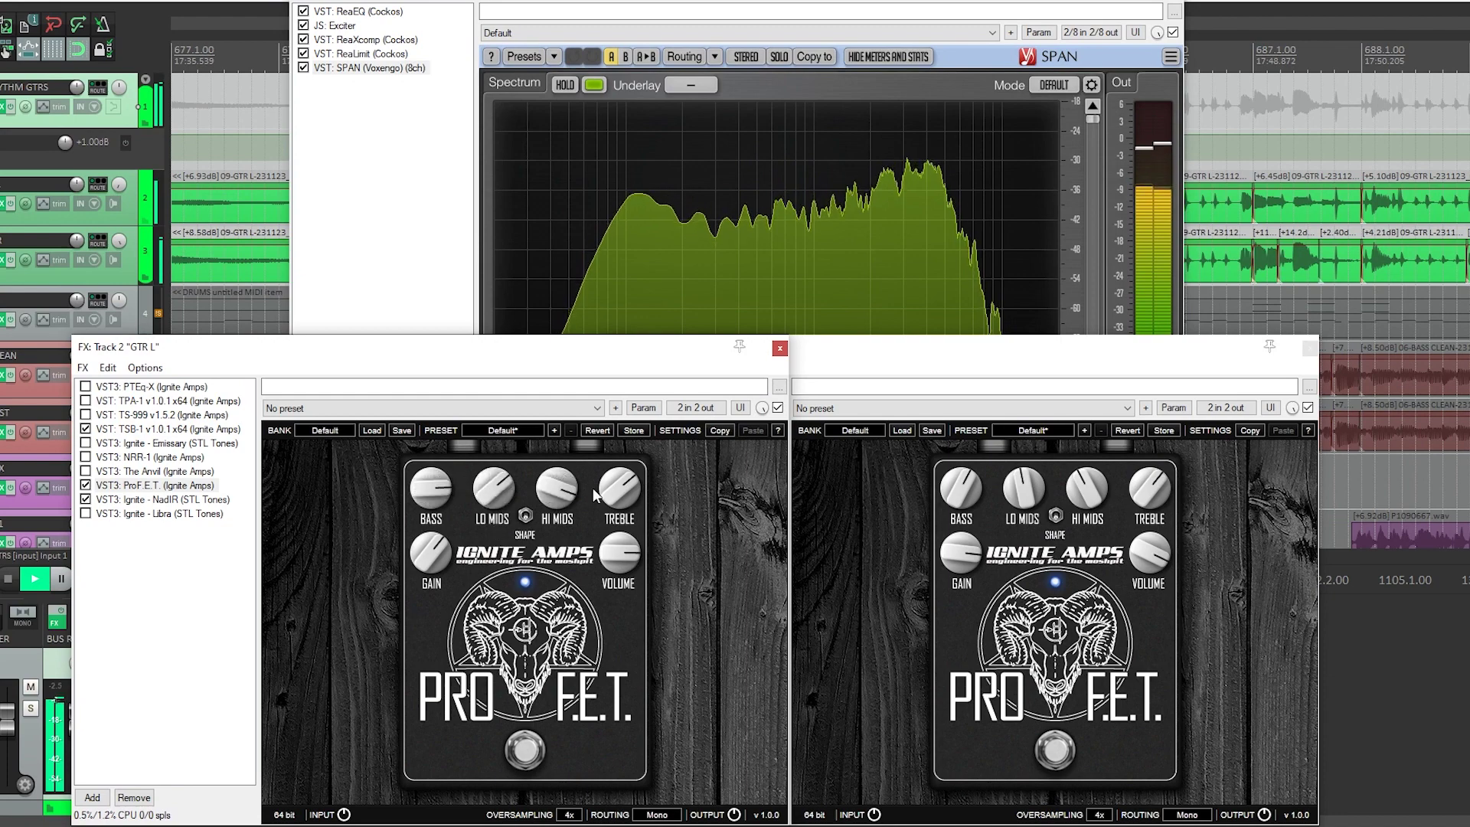
click(1008, 494)
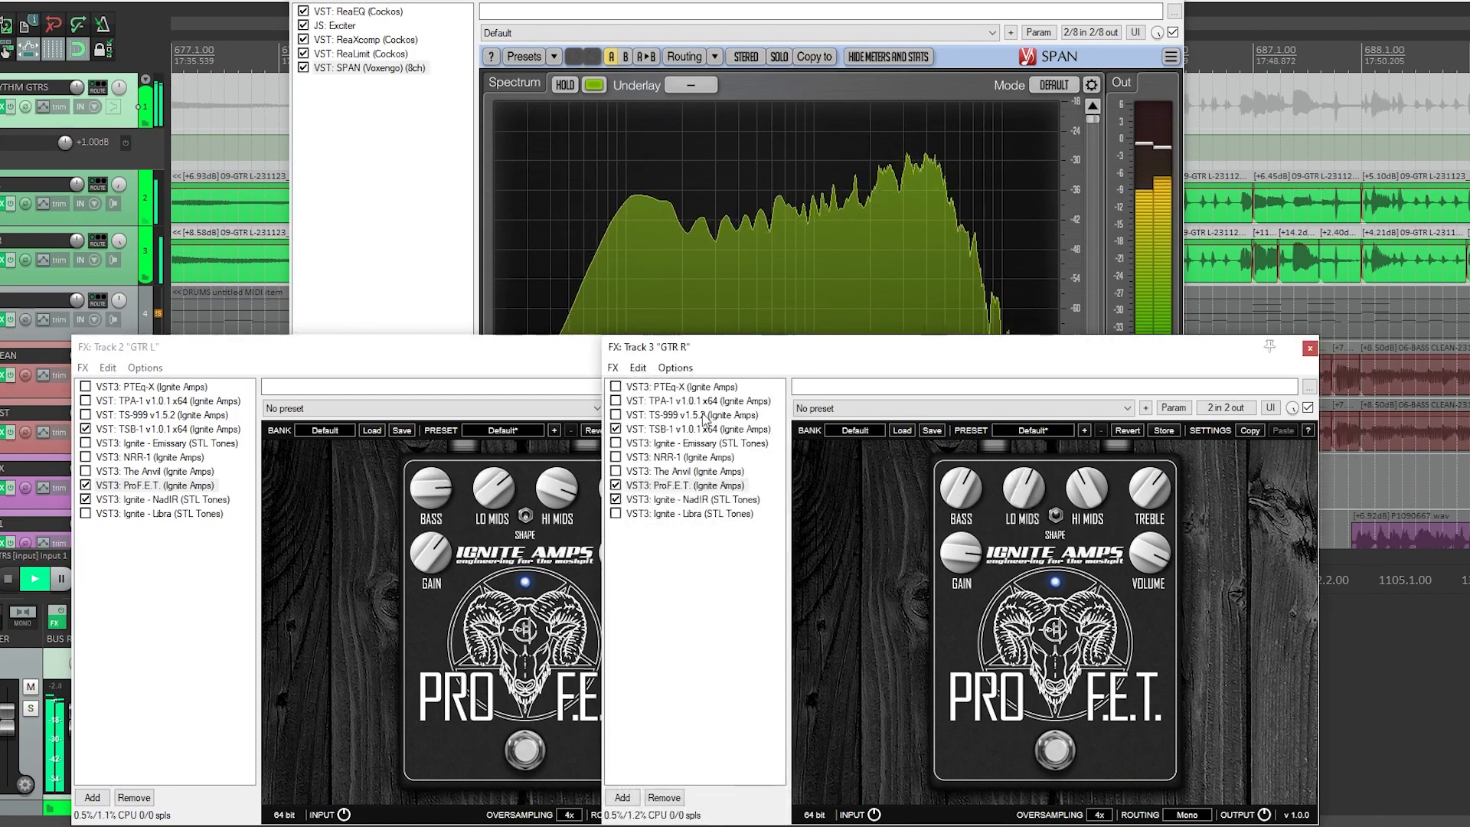
click(564, 364)
click(1, 108)
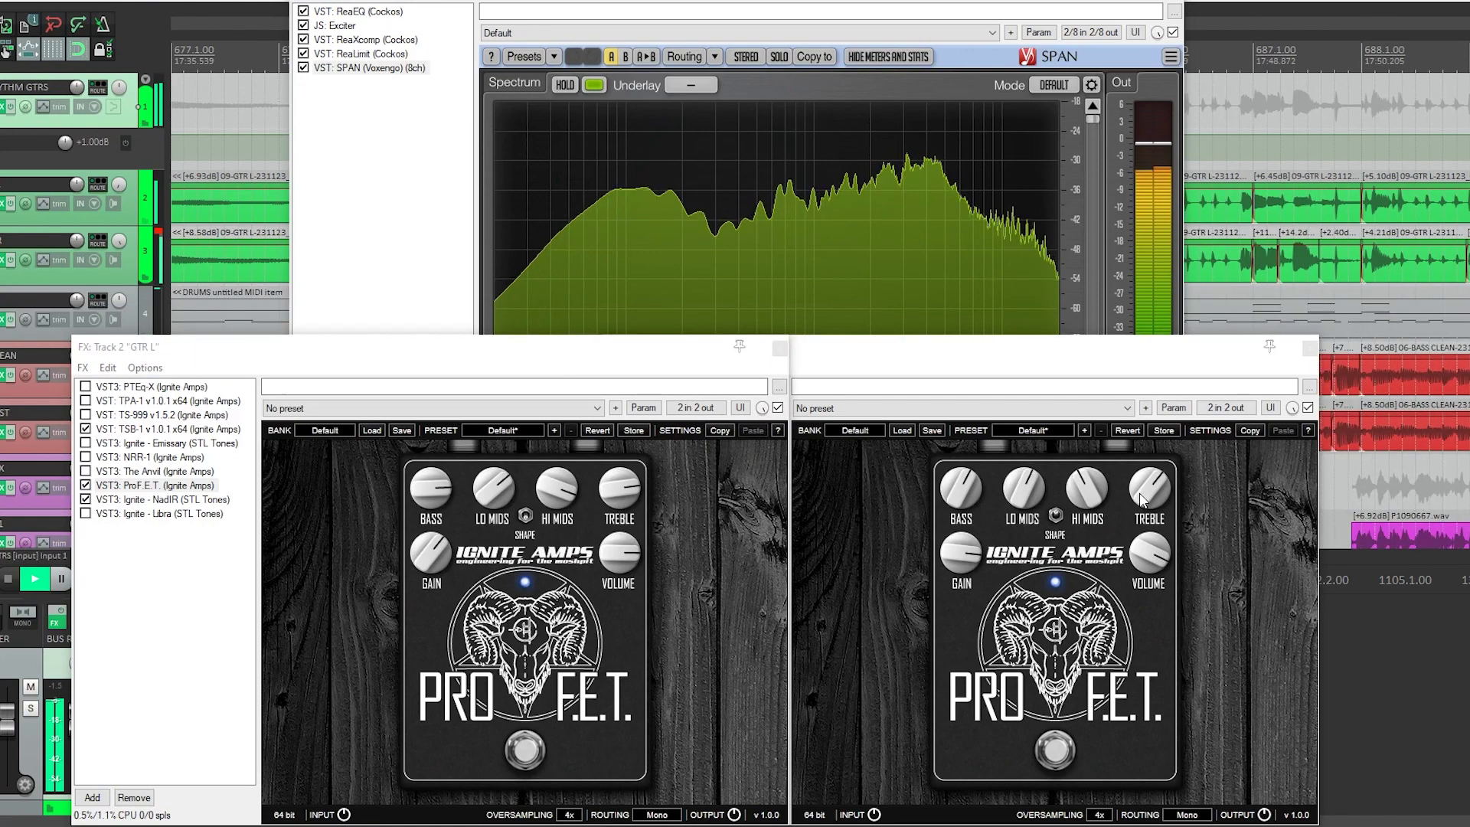
Adjust the ProF.E.T.'s Treble and Hi Mids on the guitar tracks and bring the SPAN analyzer to the front.
drag(1139, 493, 1145, 506)
click(580, 370)
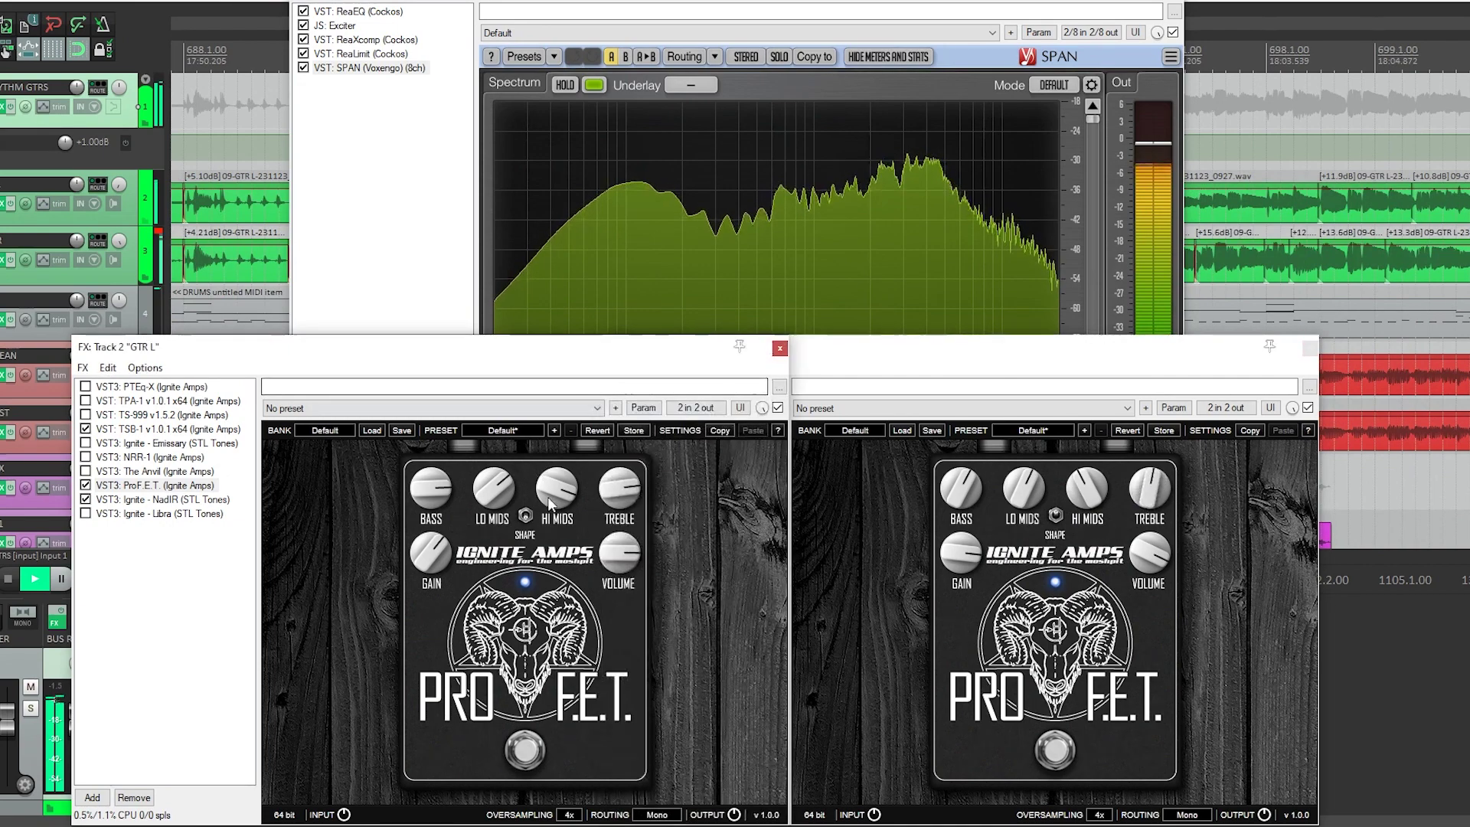
click(1060, 521)
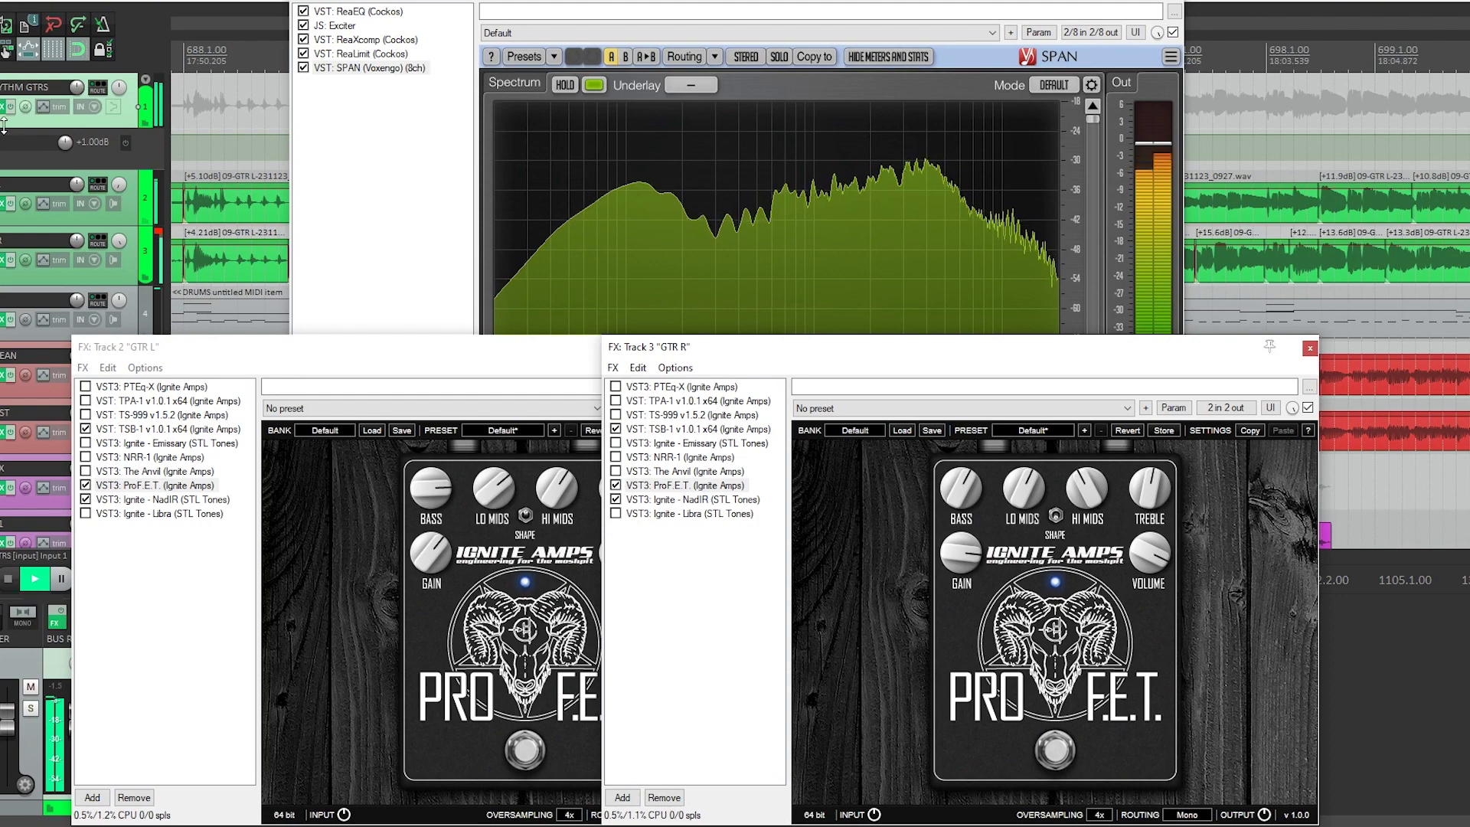
click(370, 68)
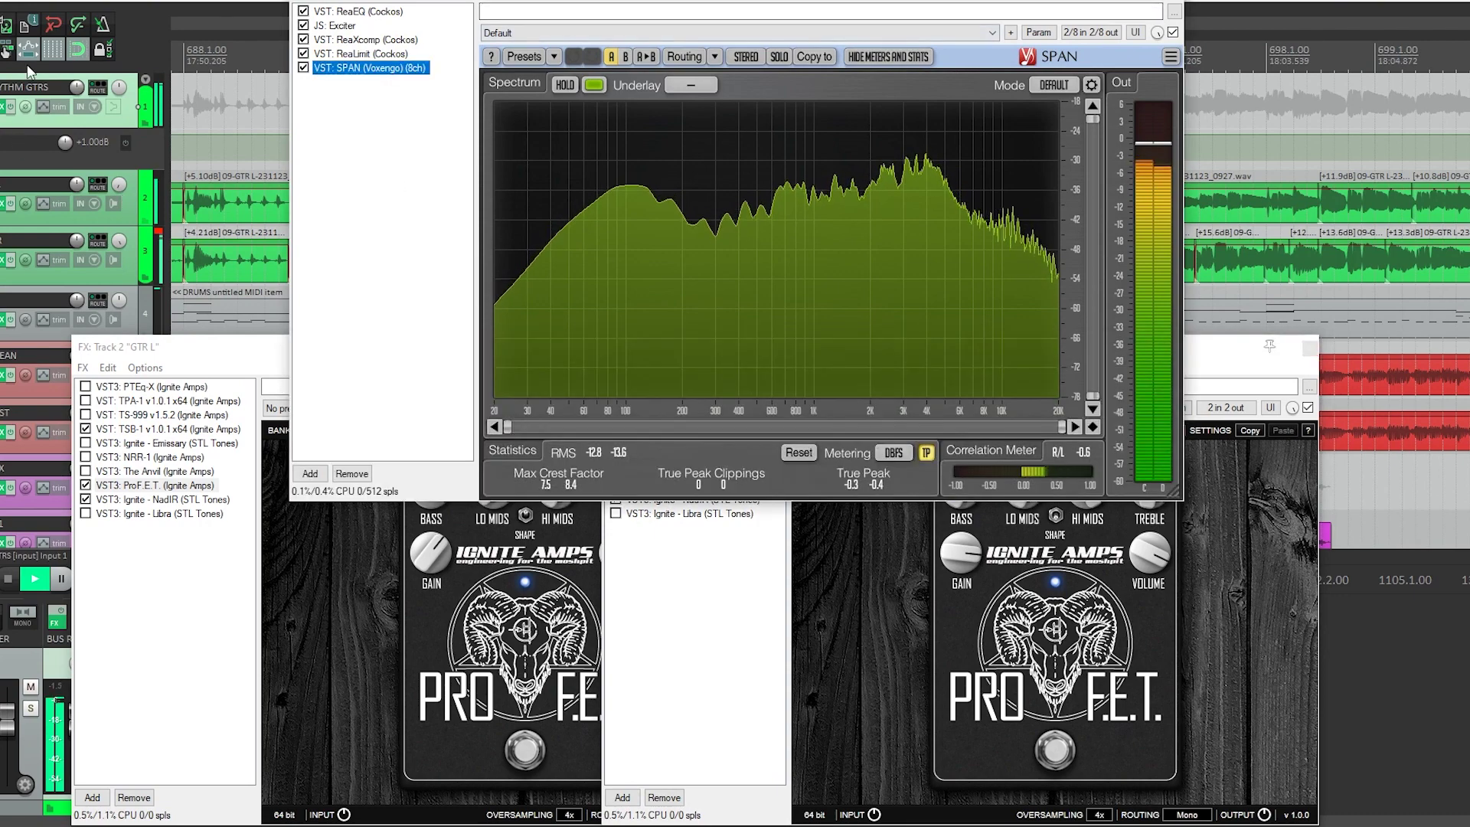
Toggle the rhythm bus's solo to compare the ProF.E.T. guitar tone alone and in the full mix.
click(3, 107)
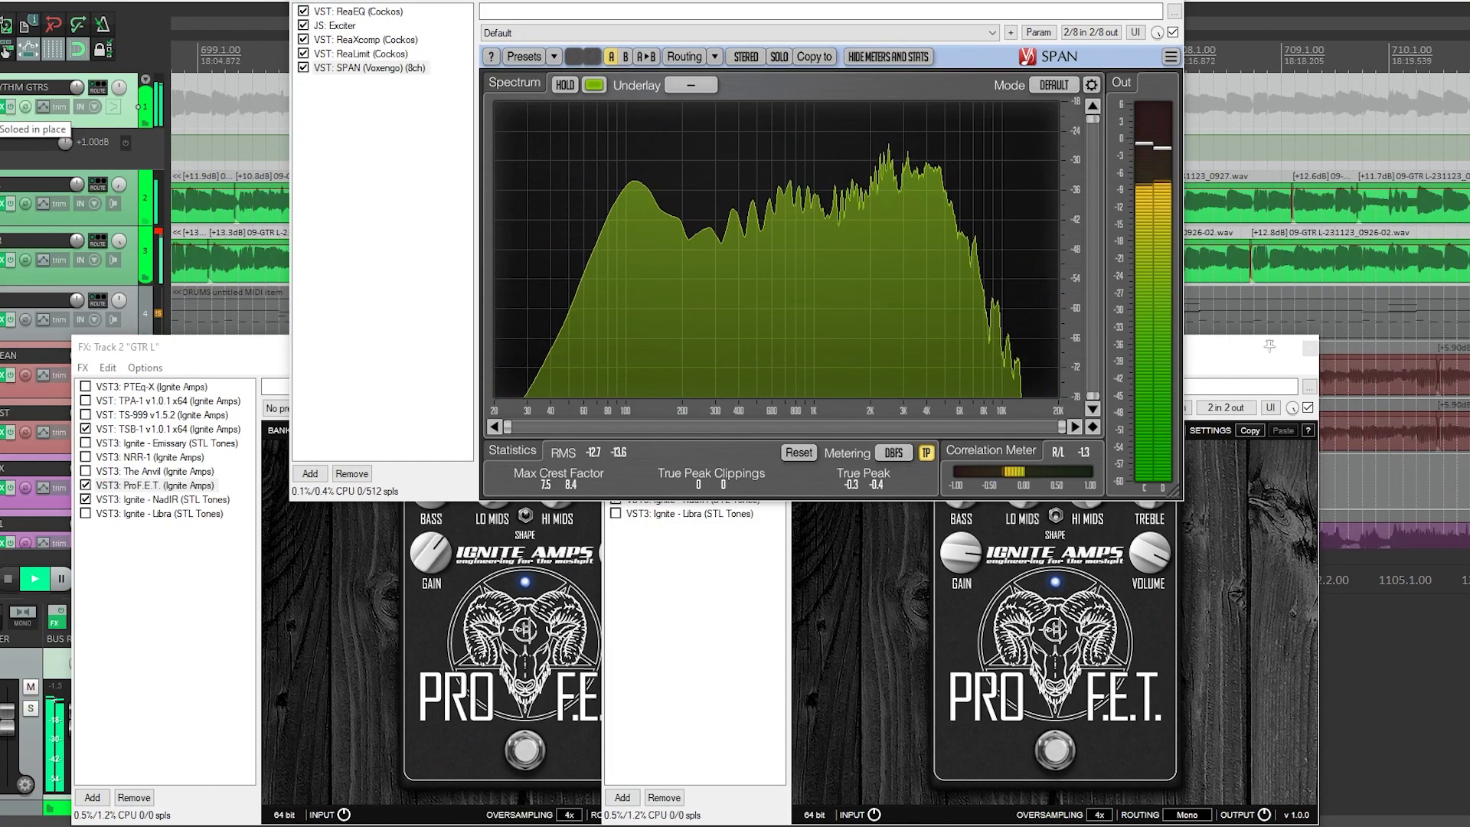
click(2, 107)
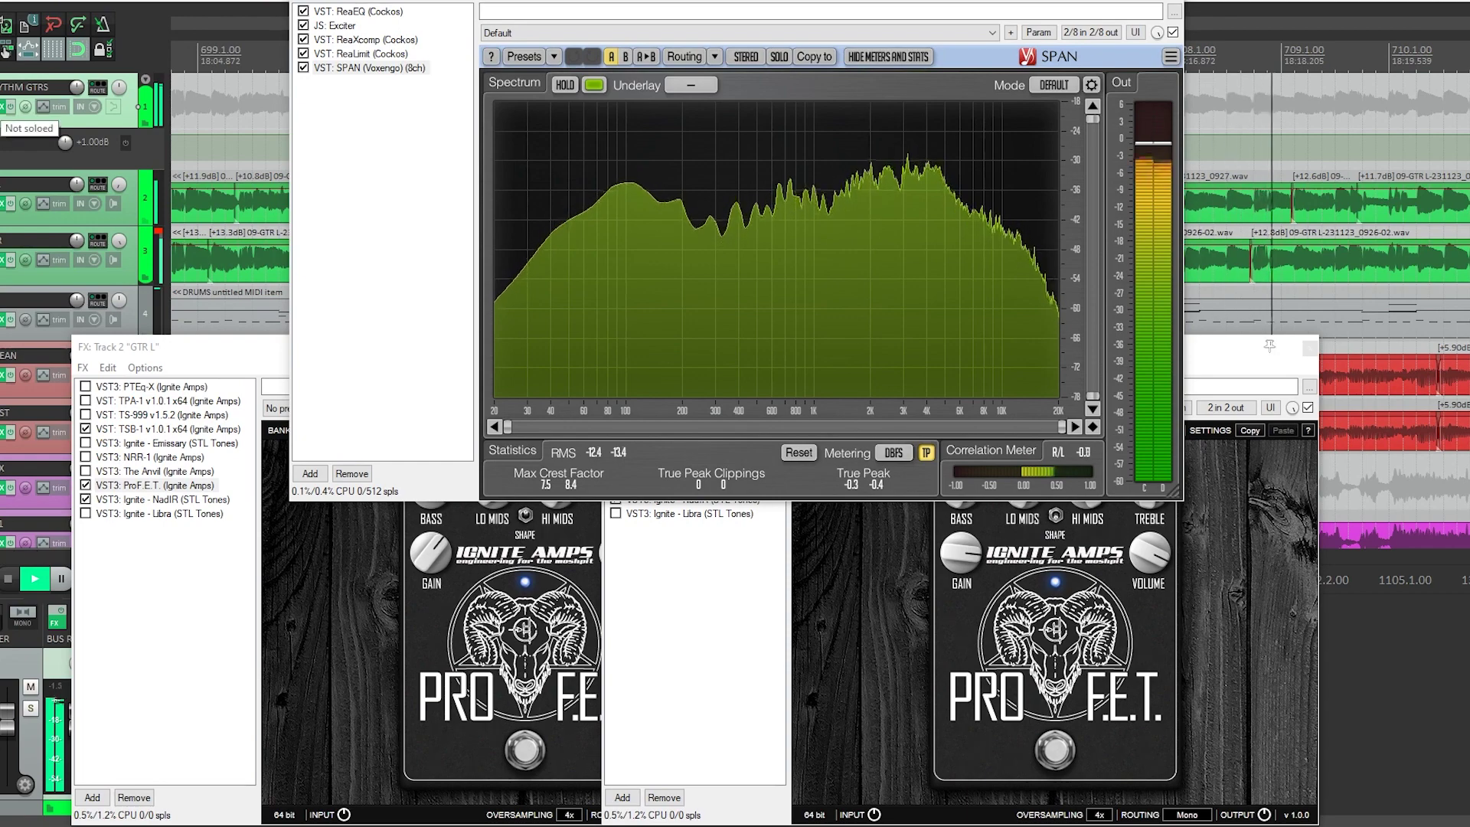
click(1, 107)
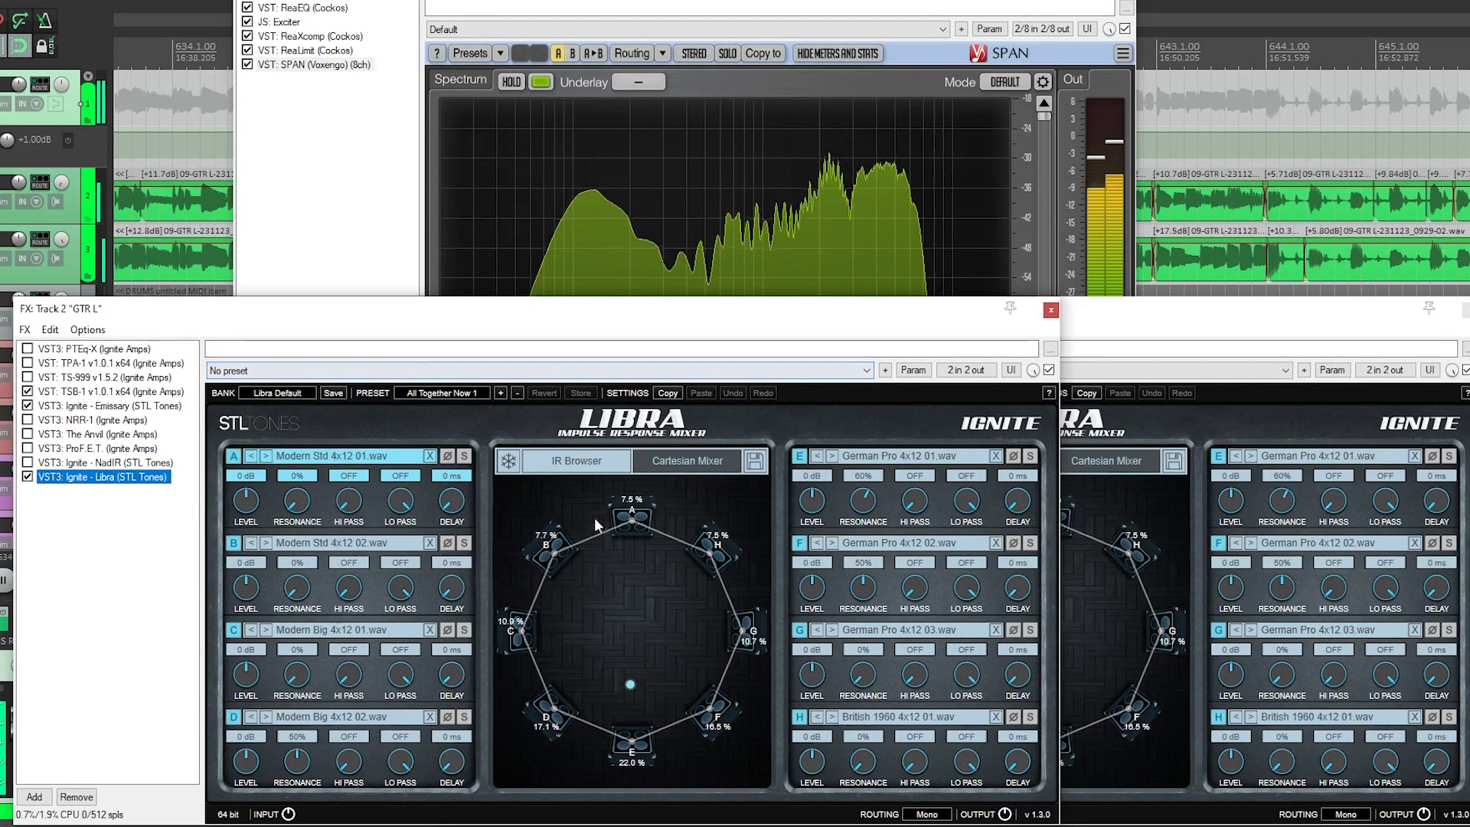
In the Libra mixers, move GTR L's mix point to cabinet C at about 69% and GTR R's through G to F at about 95%.
click(576, 572)
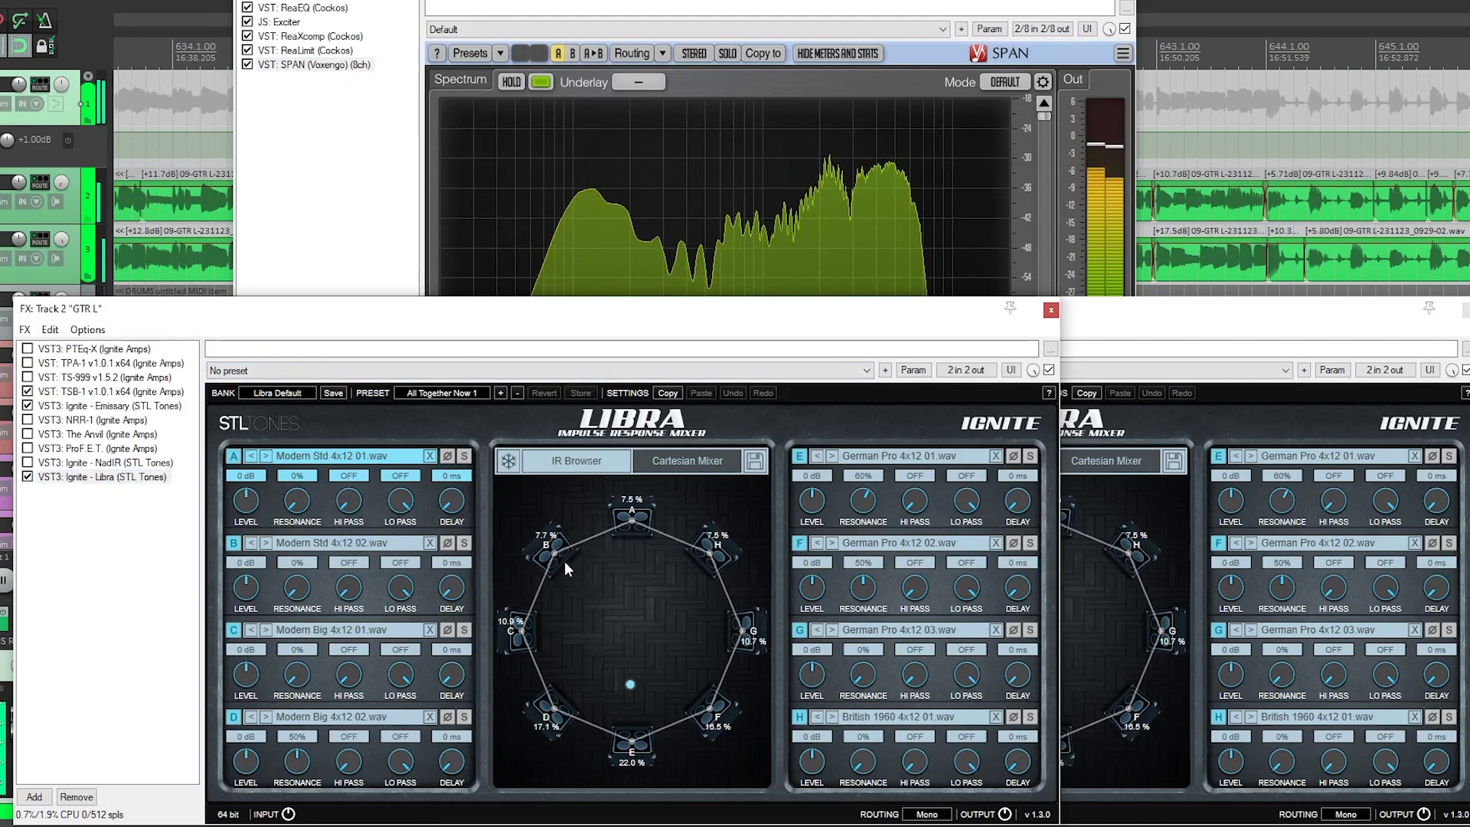
drag(631, 684, 567, 647)
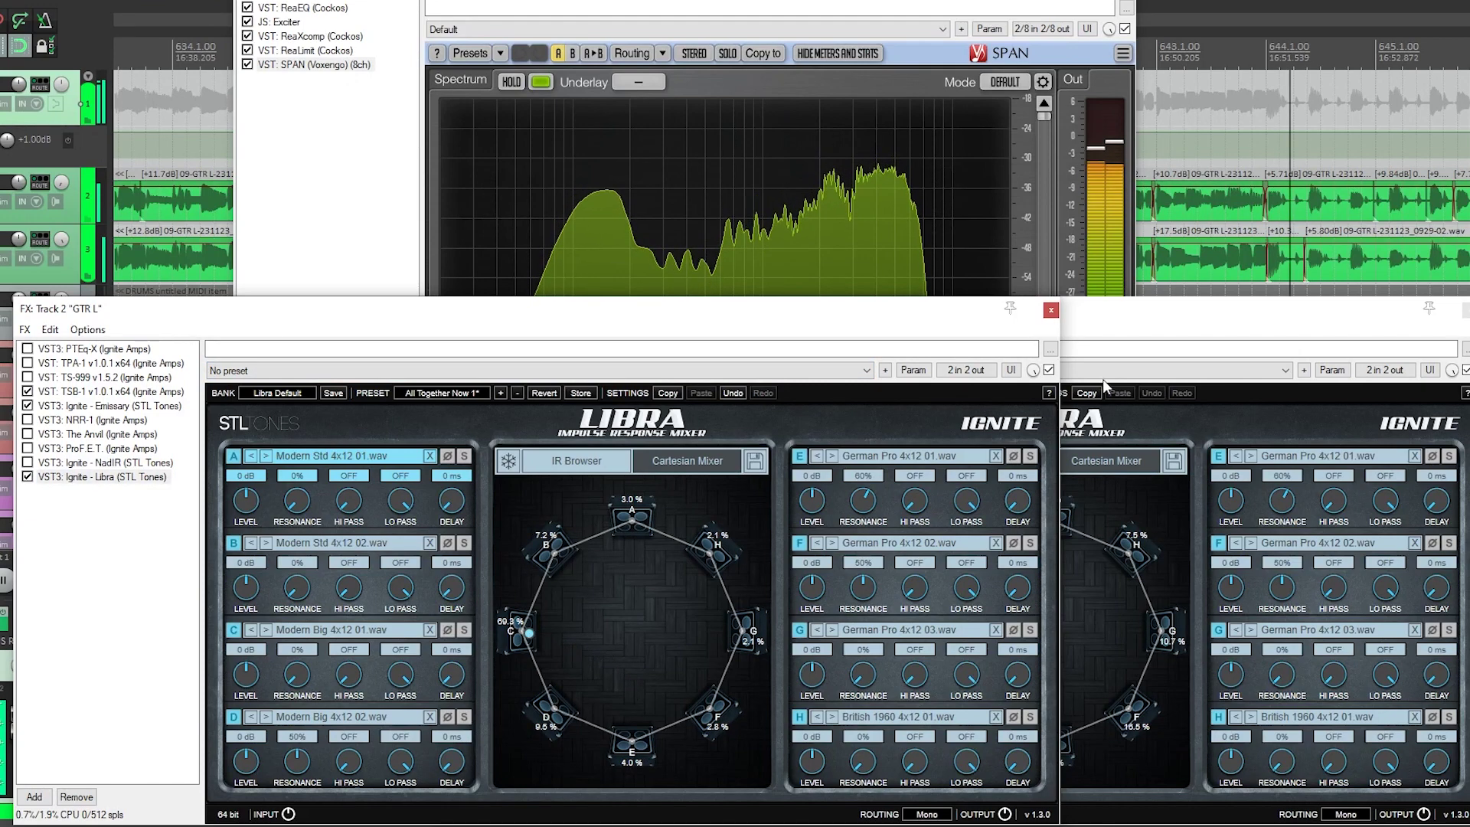
click(1112, 321)
drag(1051, 682, 1155, 639)
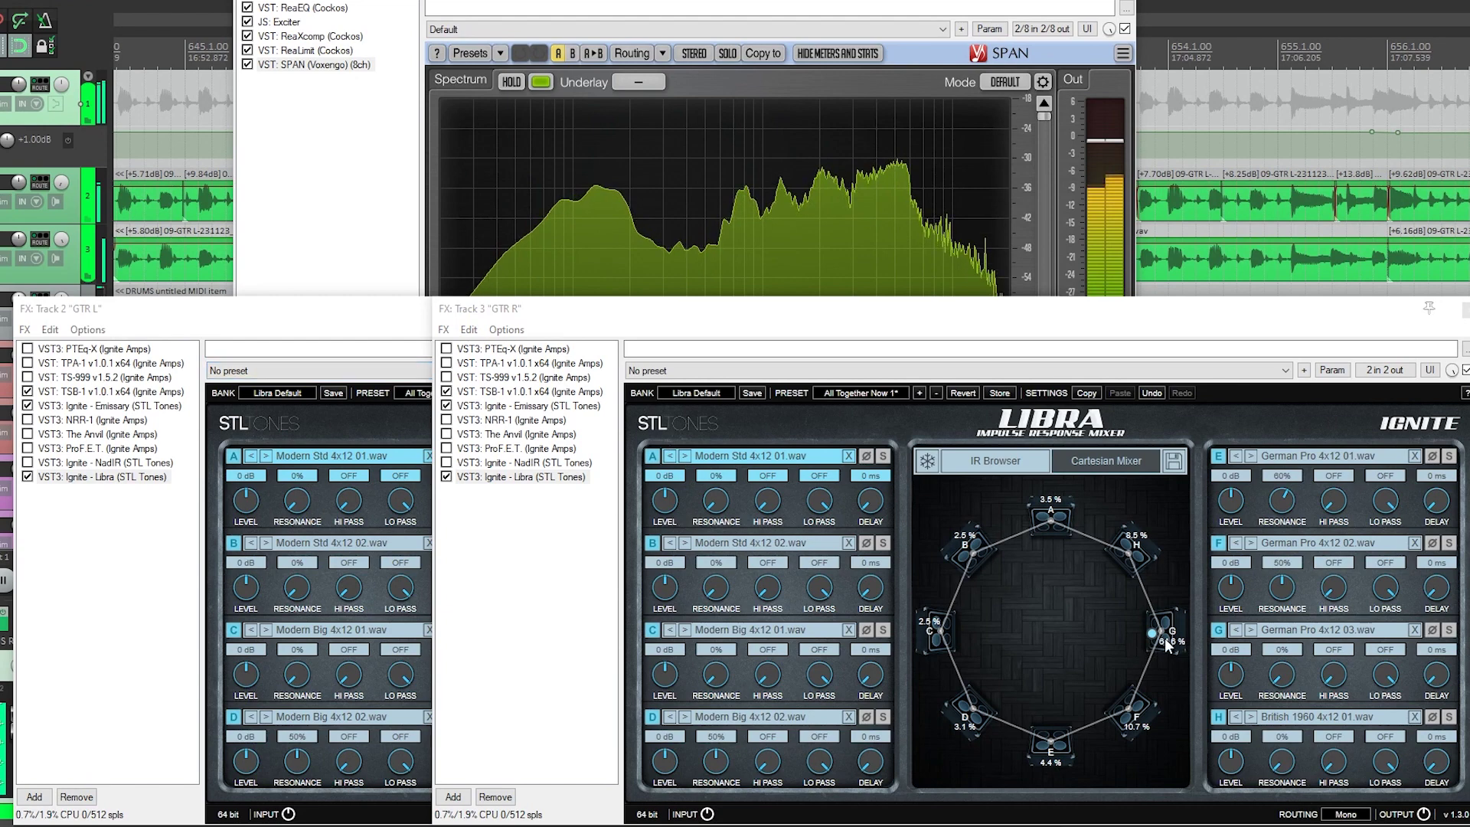
drag(1158, 640, 1159, 640)
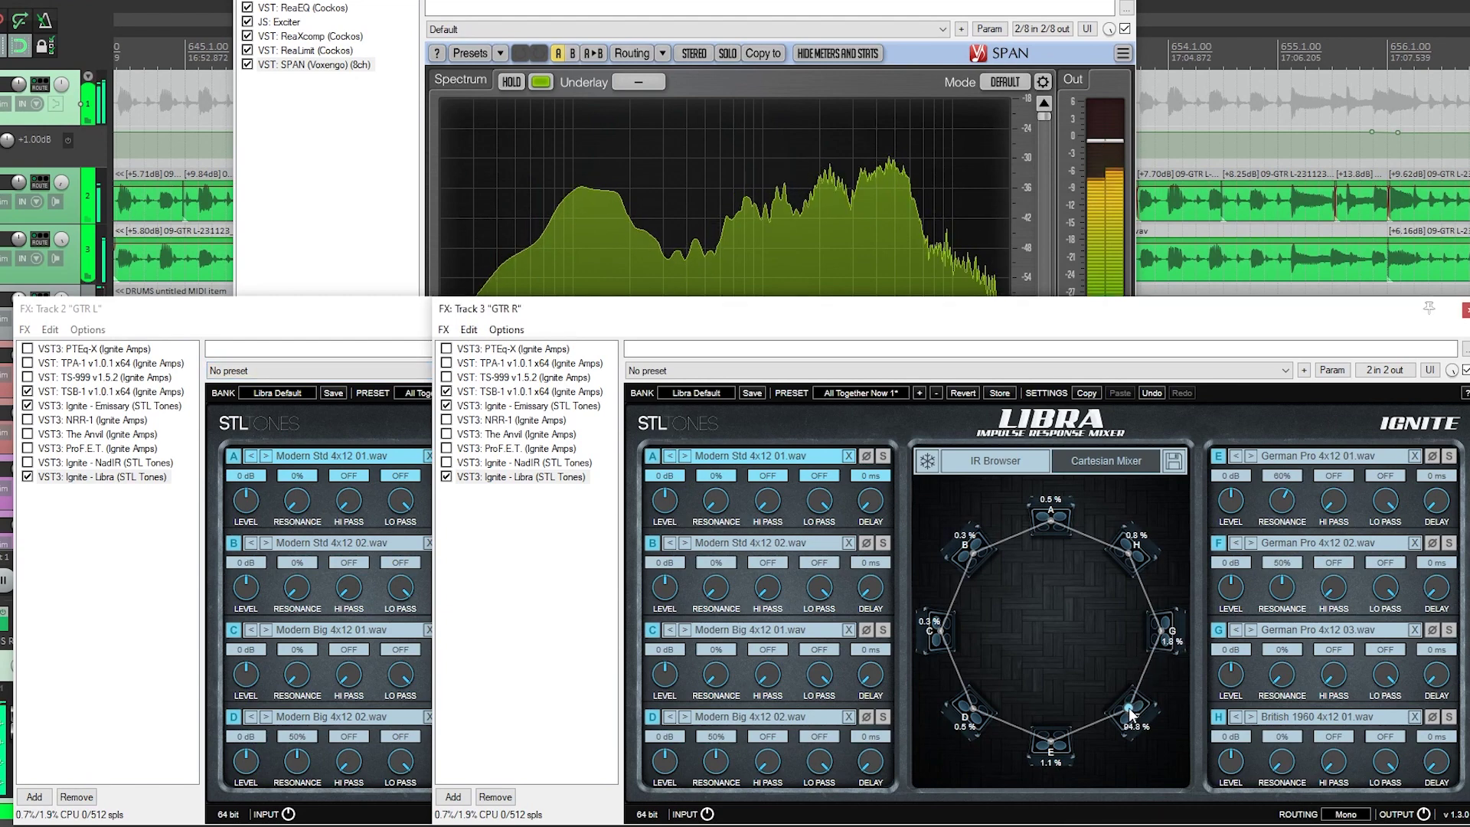
Sweep GTR L's Libra mix point through cabinet B to A at about 100% and move GTR R's to cabinet E.
click(372, 320)
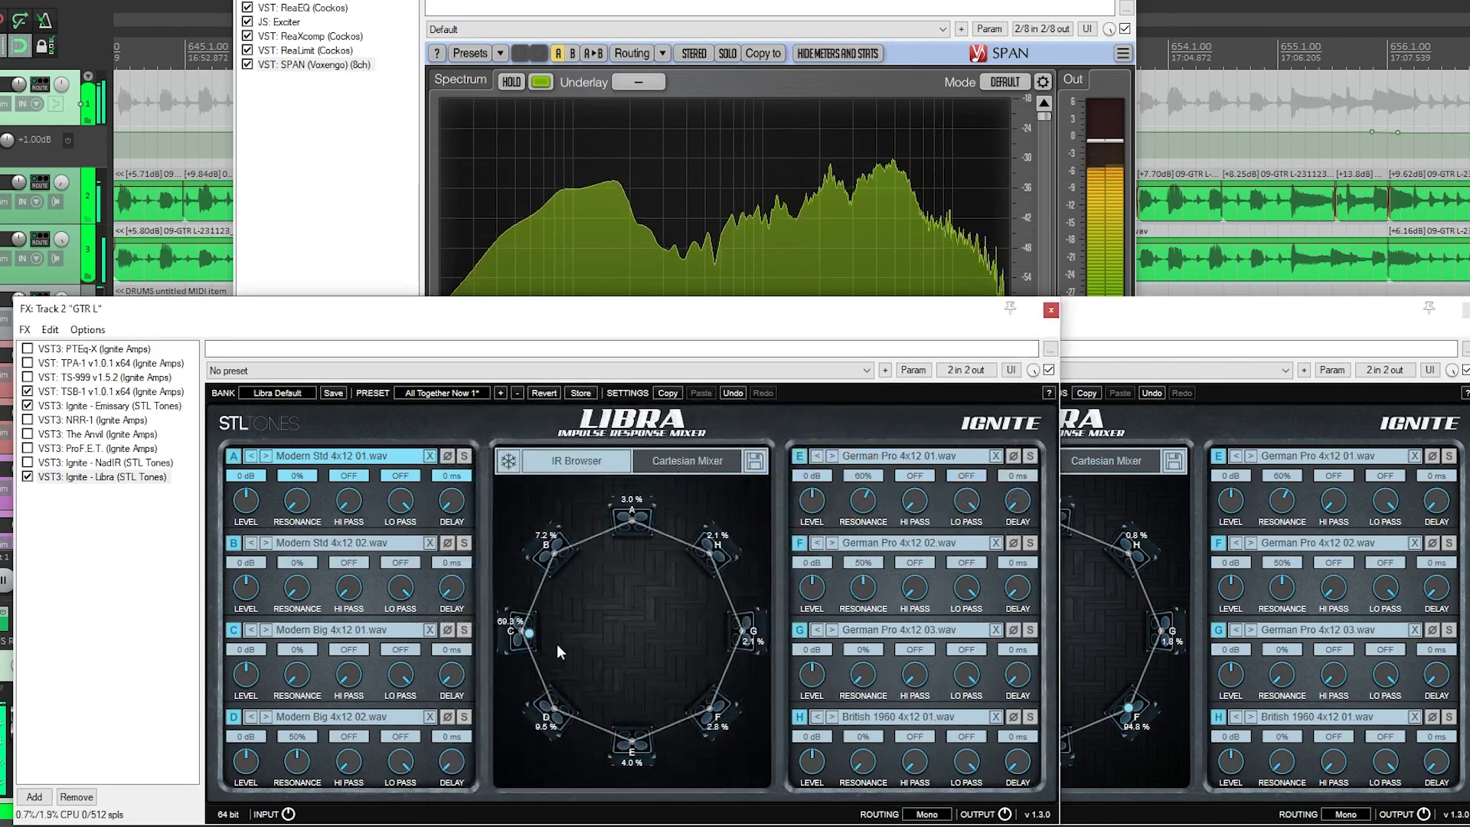
drag(531, 627, 554, 551)
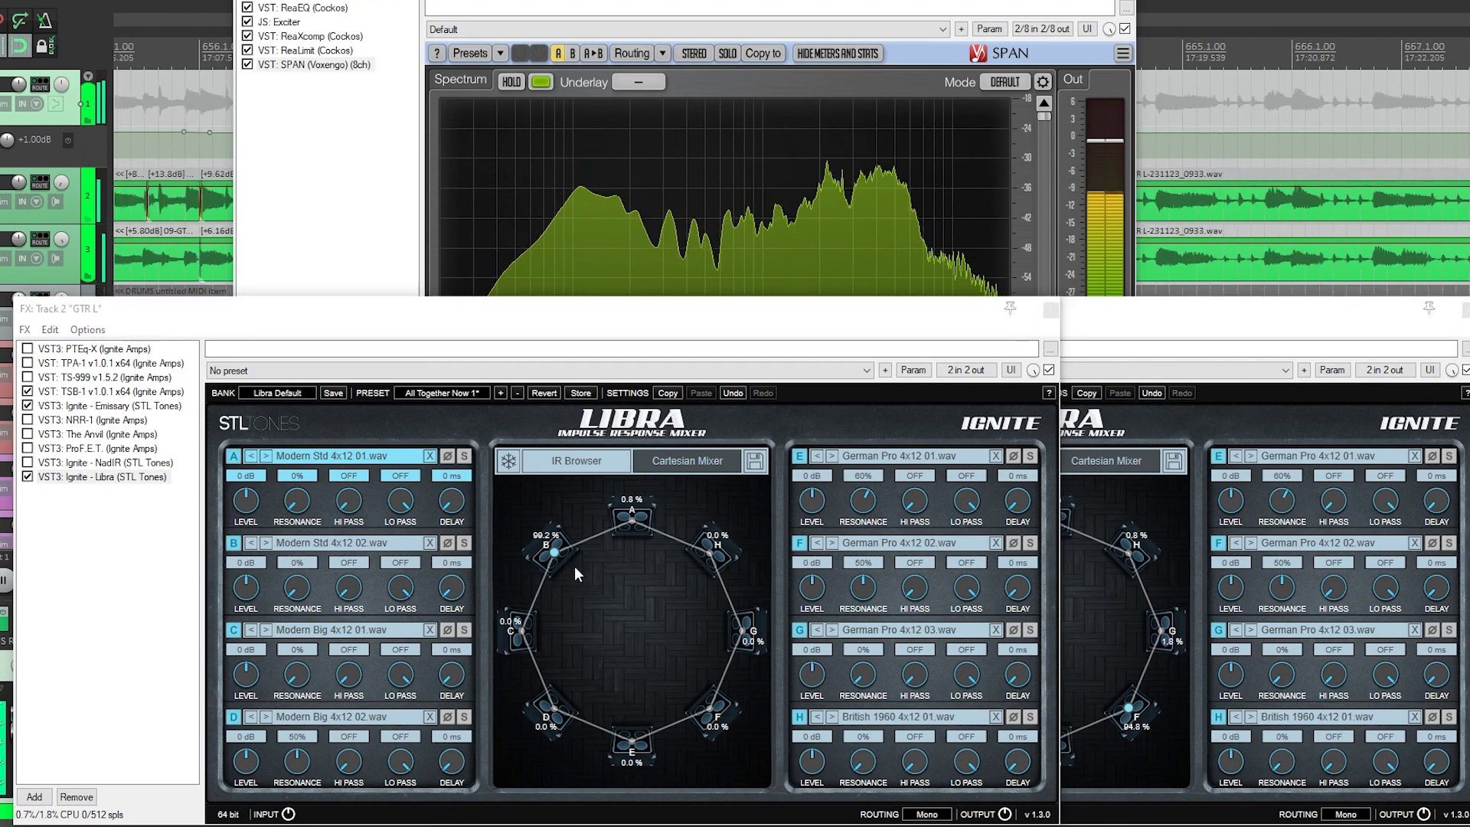
drag(554, 551, 634, 523)
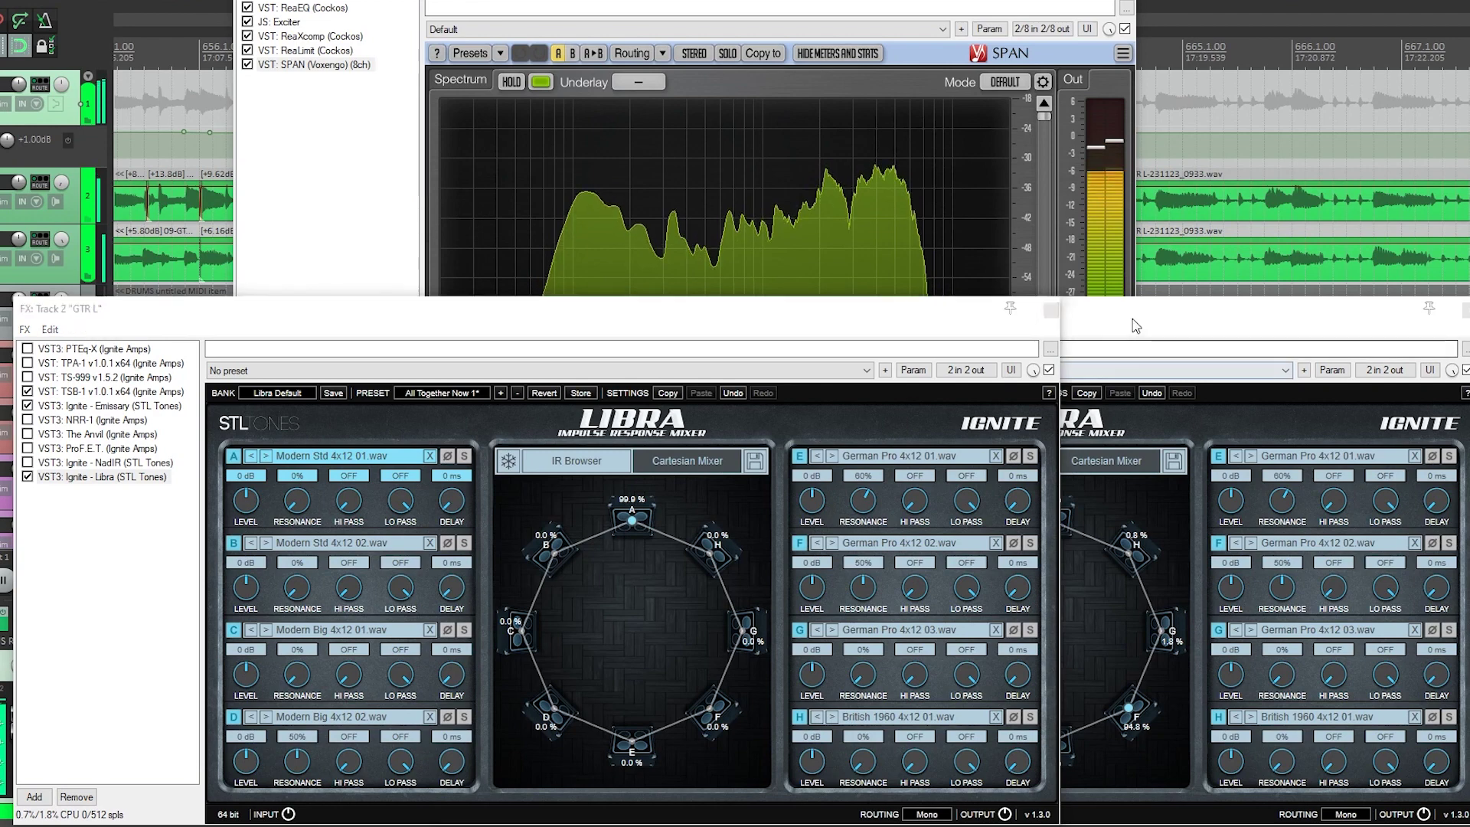
click(1105, 447)
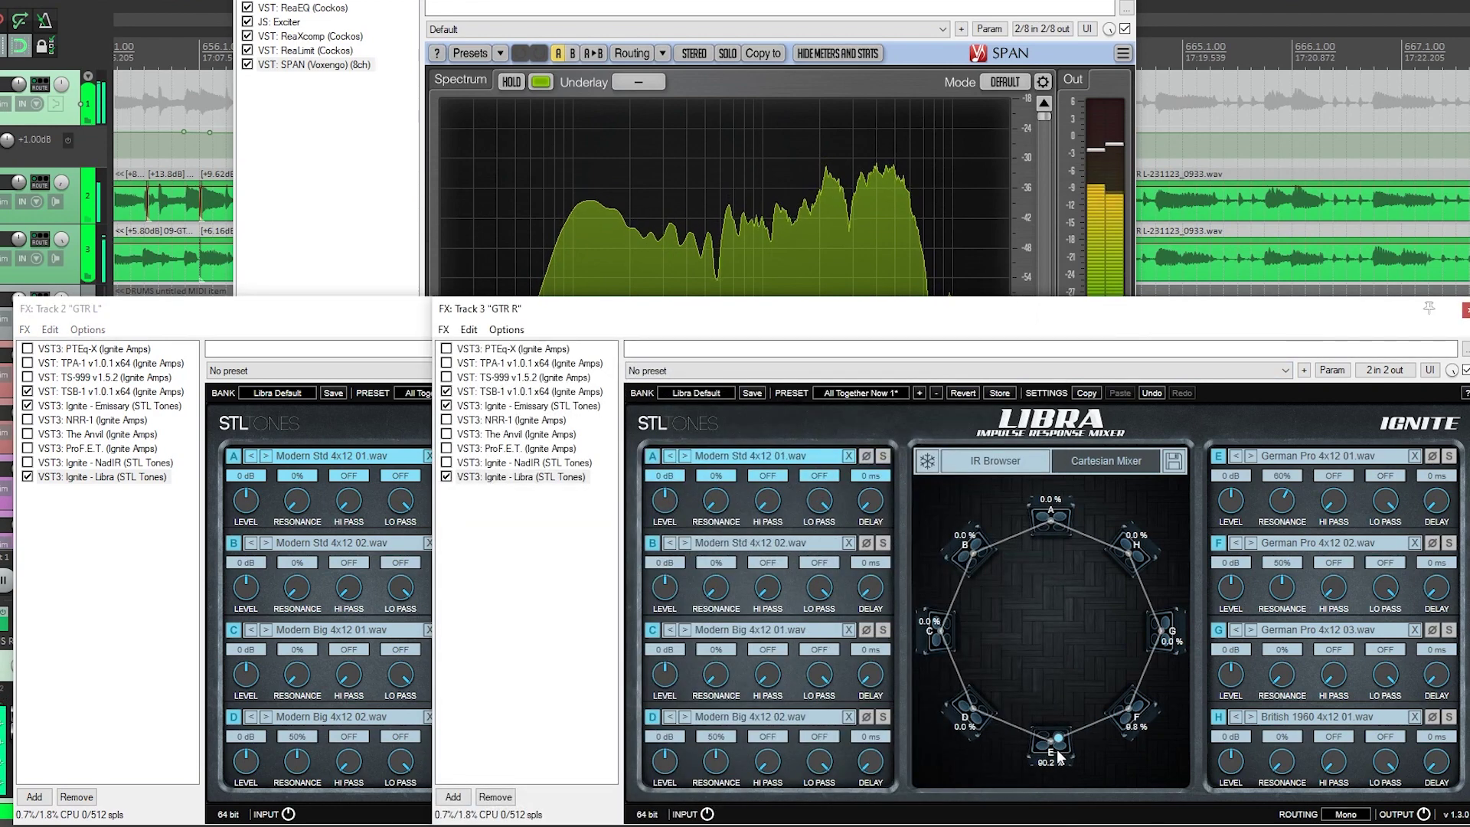
Move GTR R's Libra mix point to cabinet D at about 95%, and return it to cabinet E at about 77%.
click(363, 349)
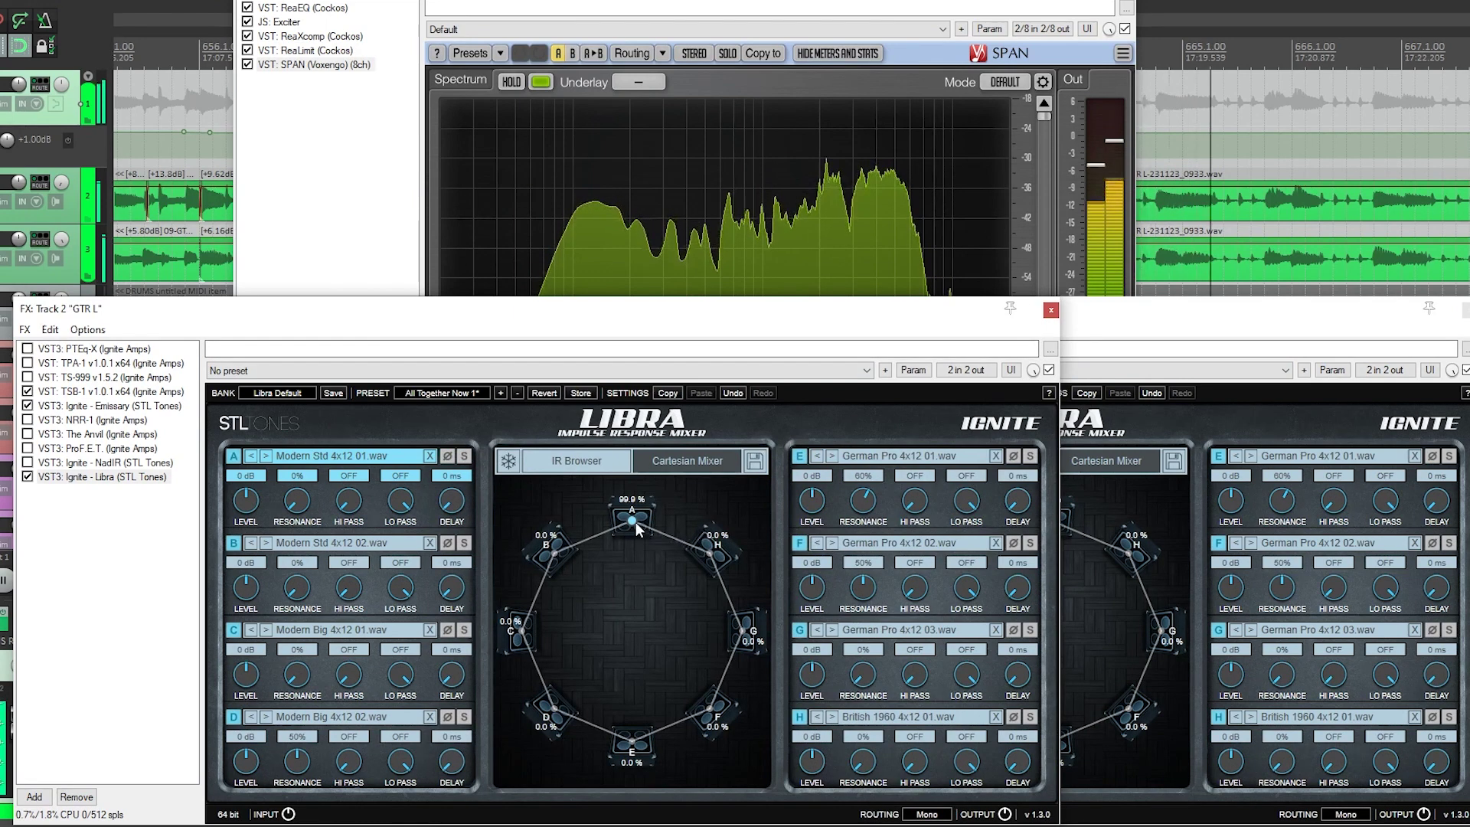
click(1131, 321)
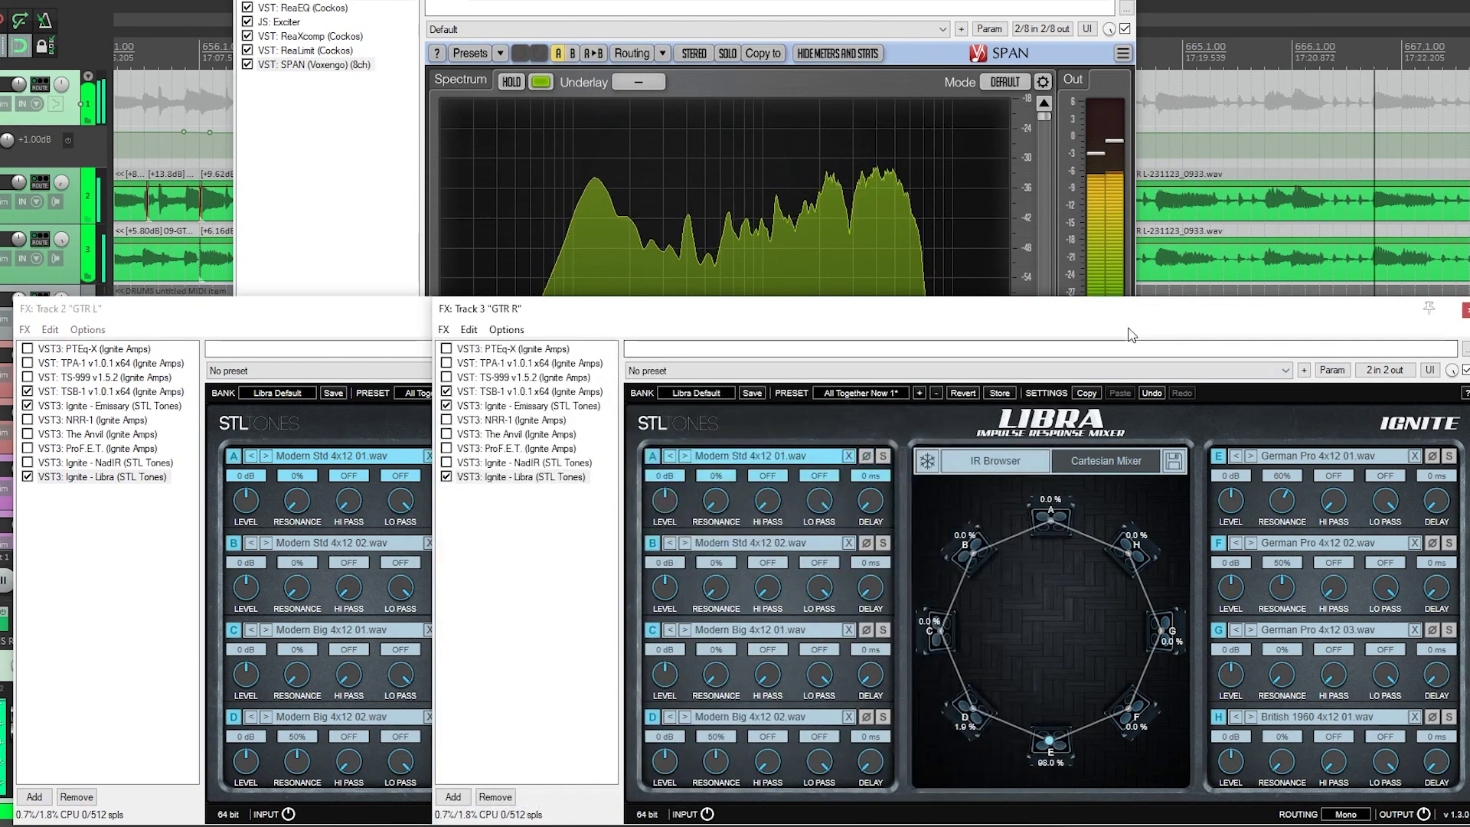
drag(1049, 739, 975, 723)
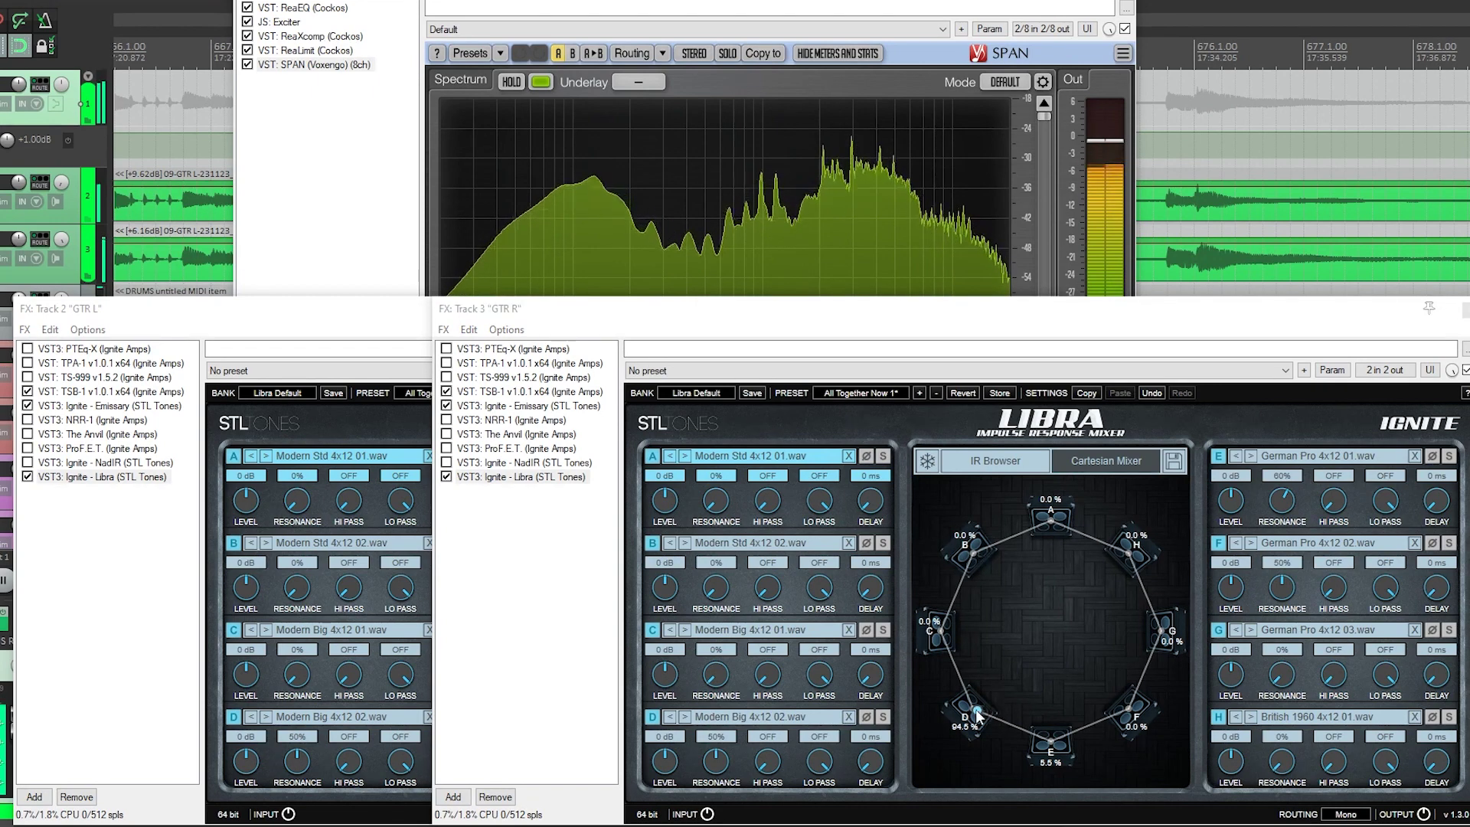
drag(976, 712, 1048, 734)
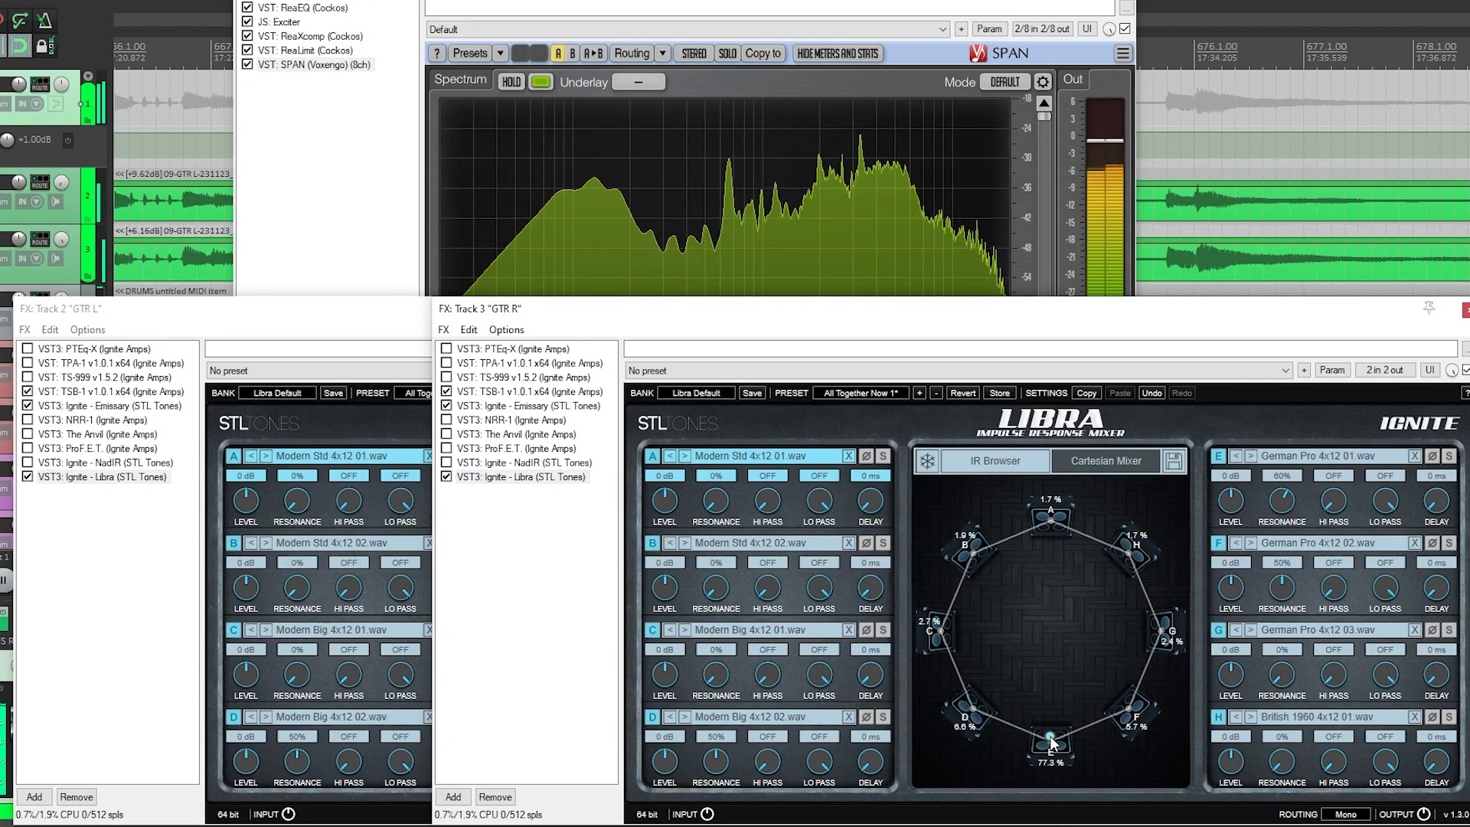
Move GTR L's Libra mix point from cabinet B to A at about 91%, and GTR R's to F at about 99%.
click(386, 327)
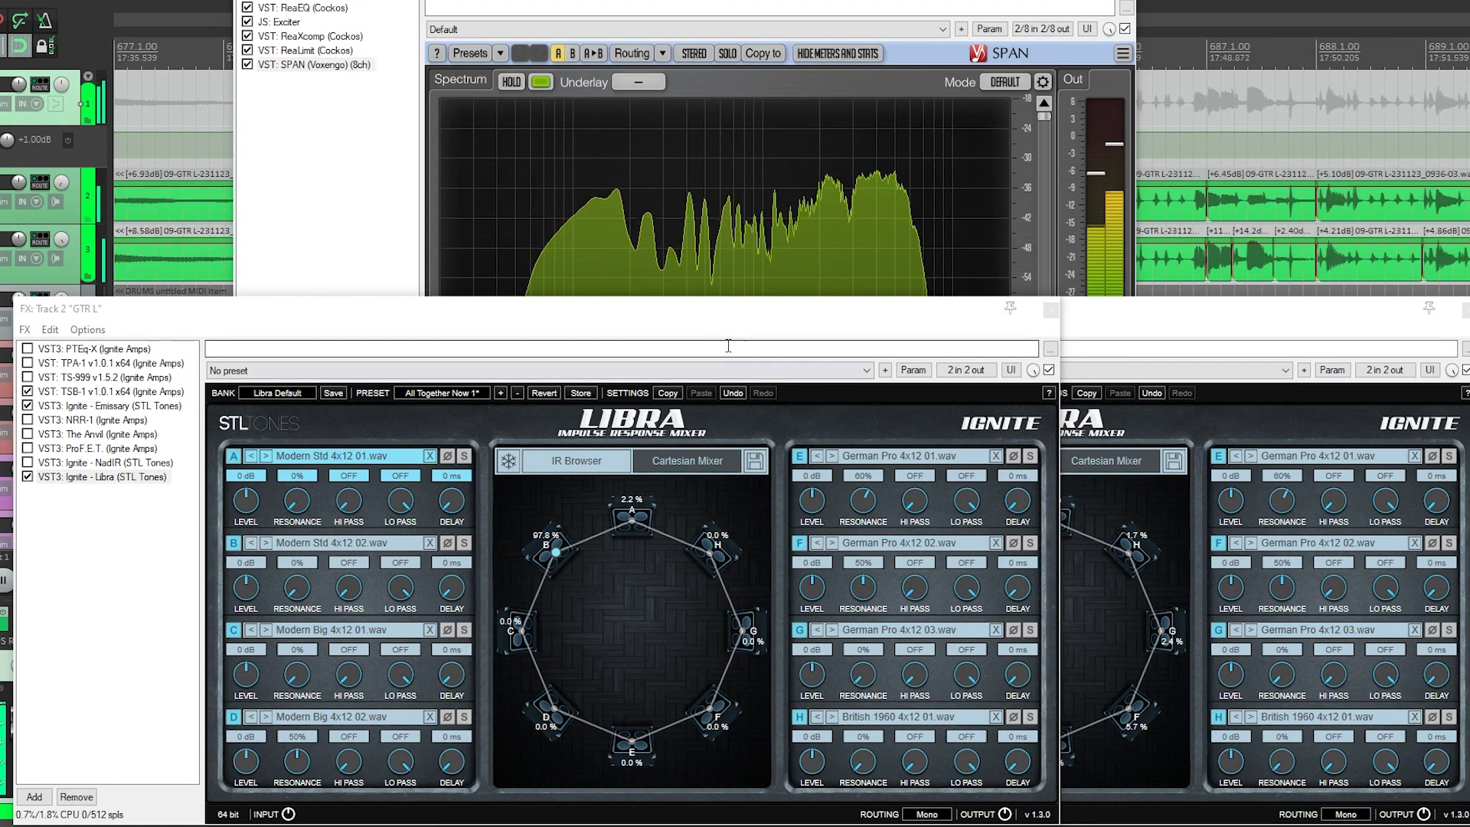
drag(557, 552, 505, 632)
drag(536, 583, 625, 520)
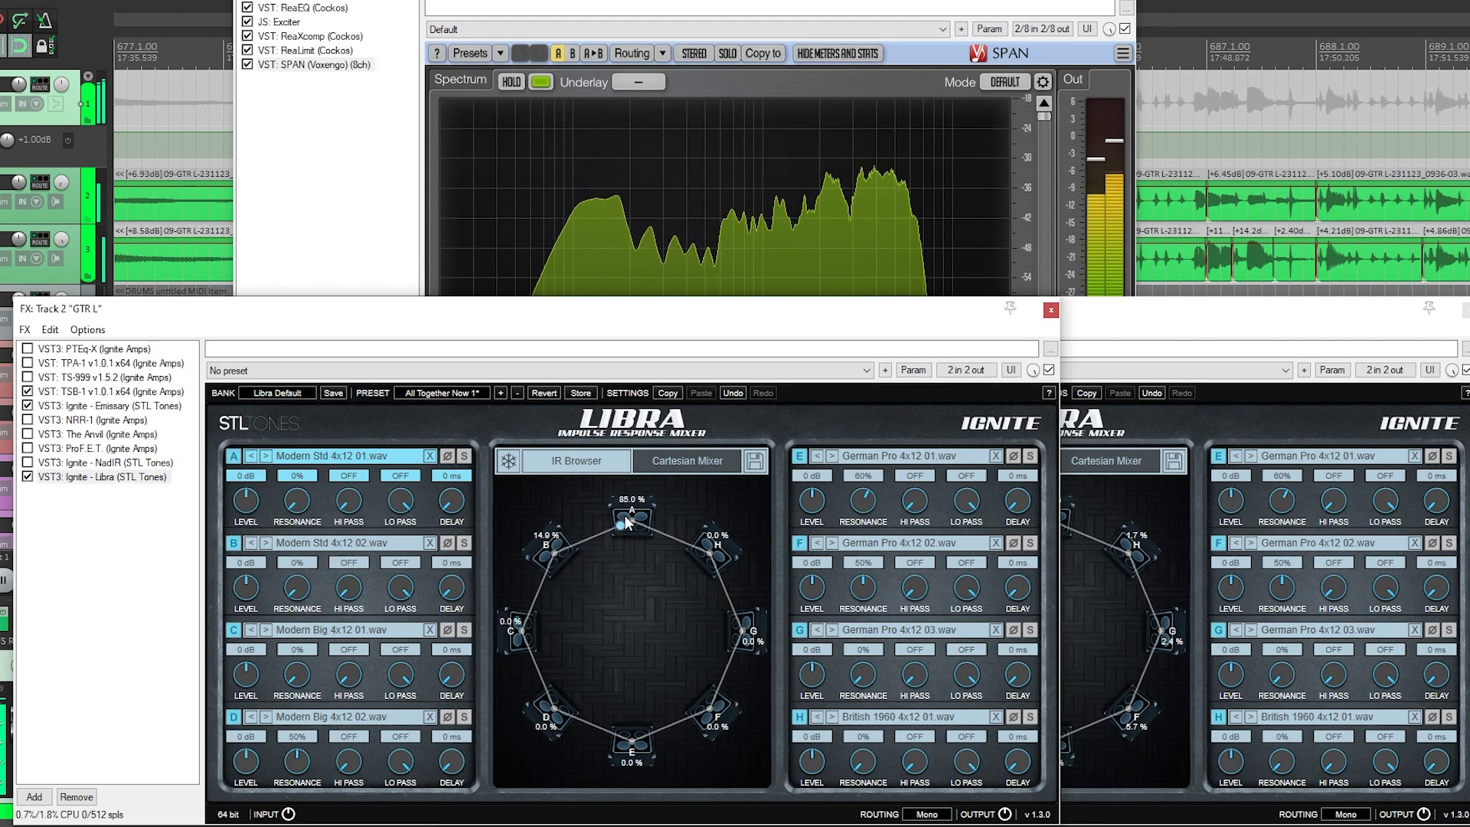
click(1155, 335)
drag(1115, 609, 1137, 728)
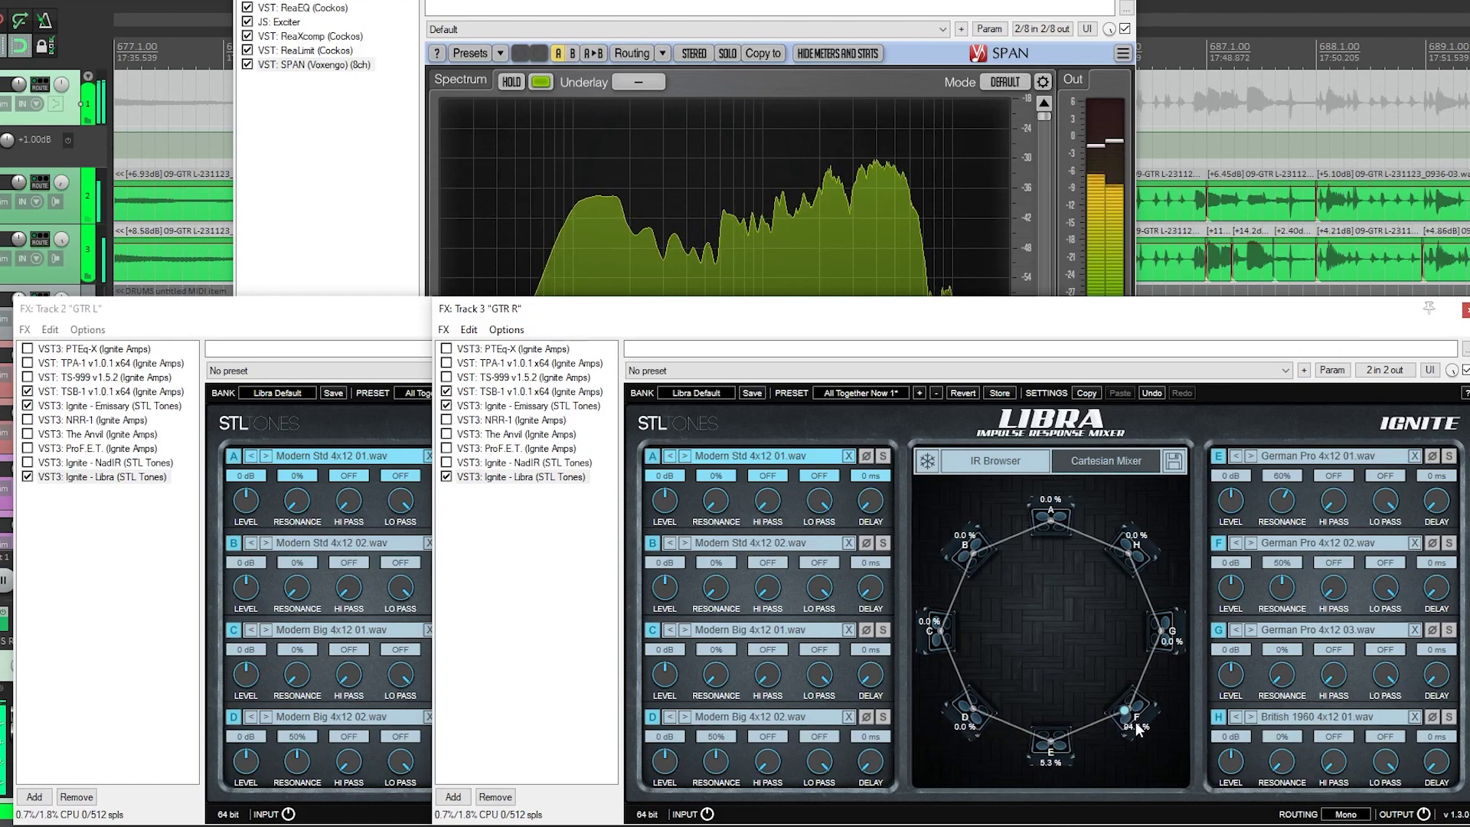
drag(1198, 639, 1135, 718)
Toggle the rhythm bus's solo and bring the SPAN analyzer to the front.
click(3, 85)
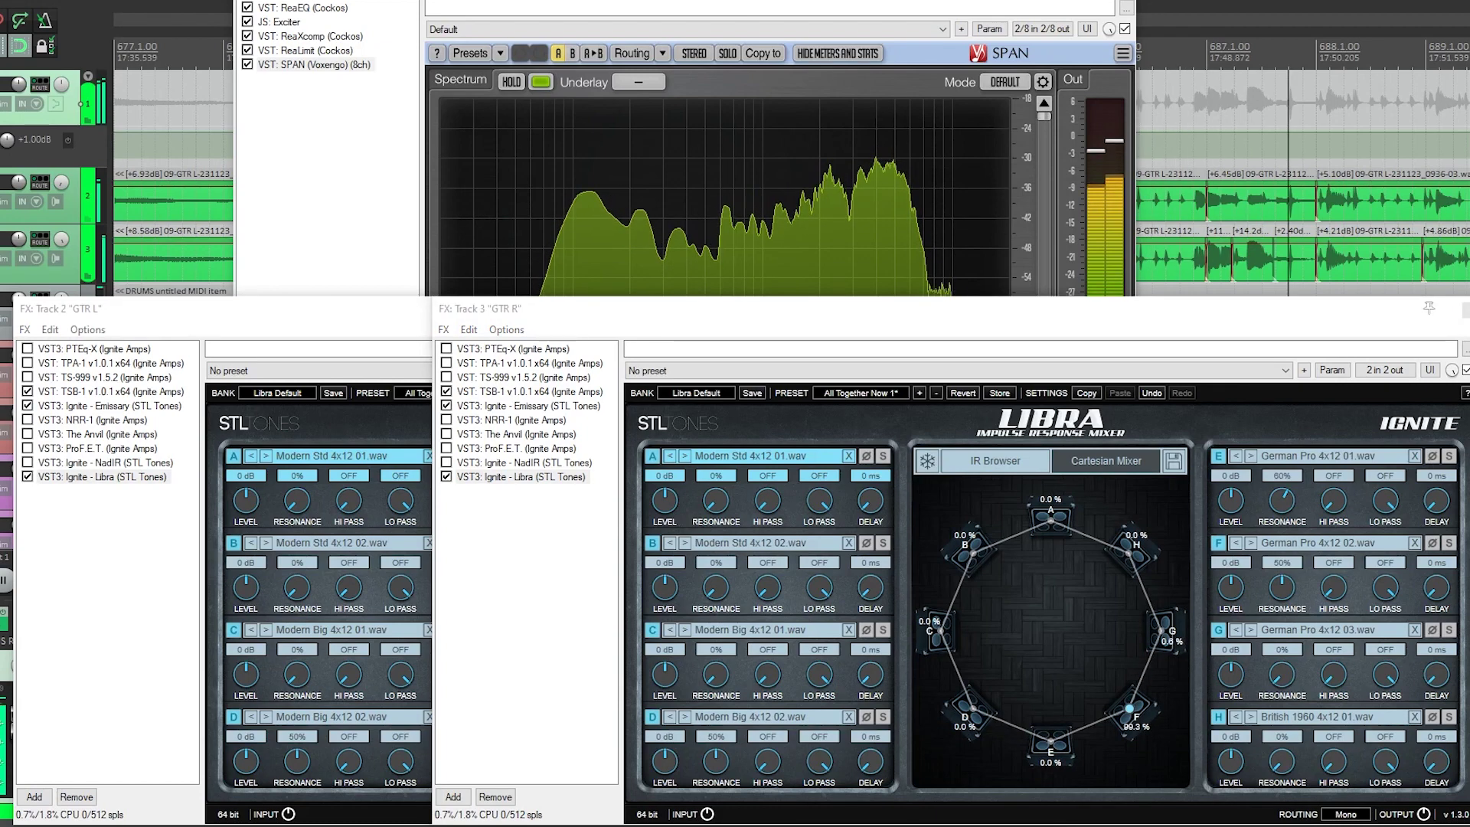
click(338, 313)
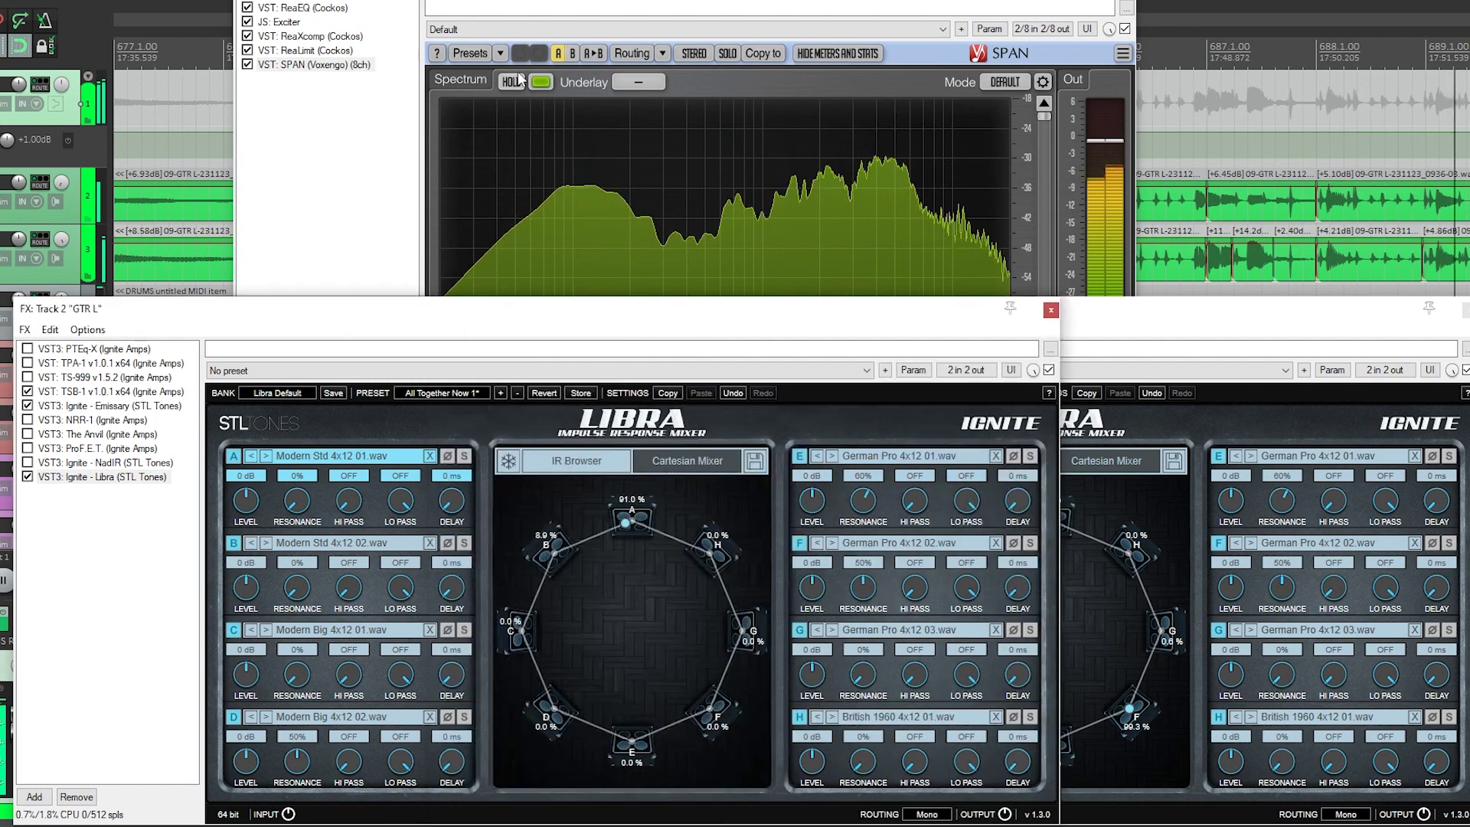
click(536, 3)
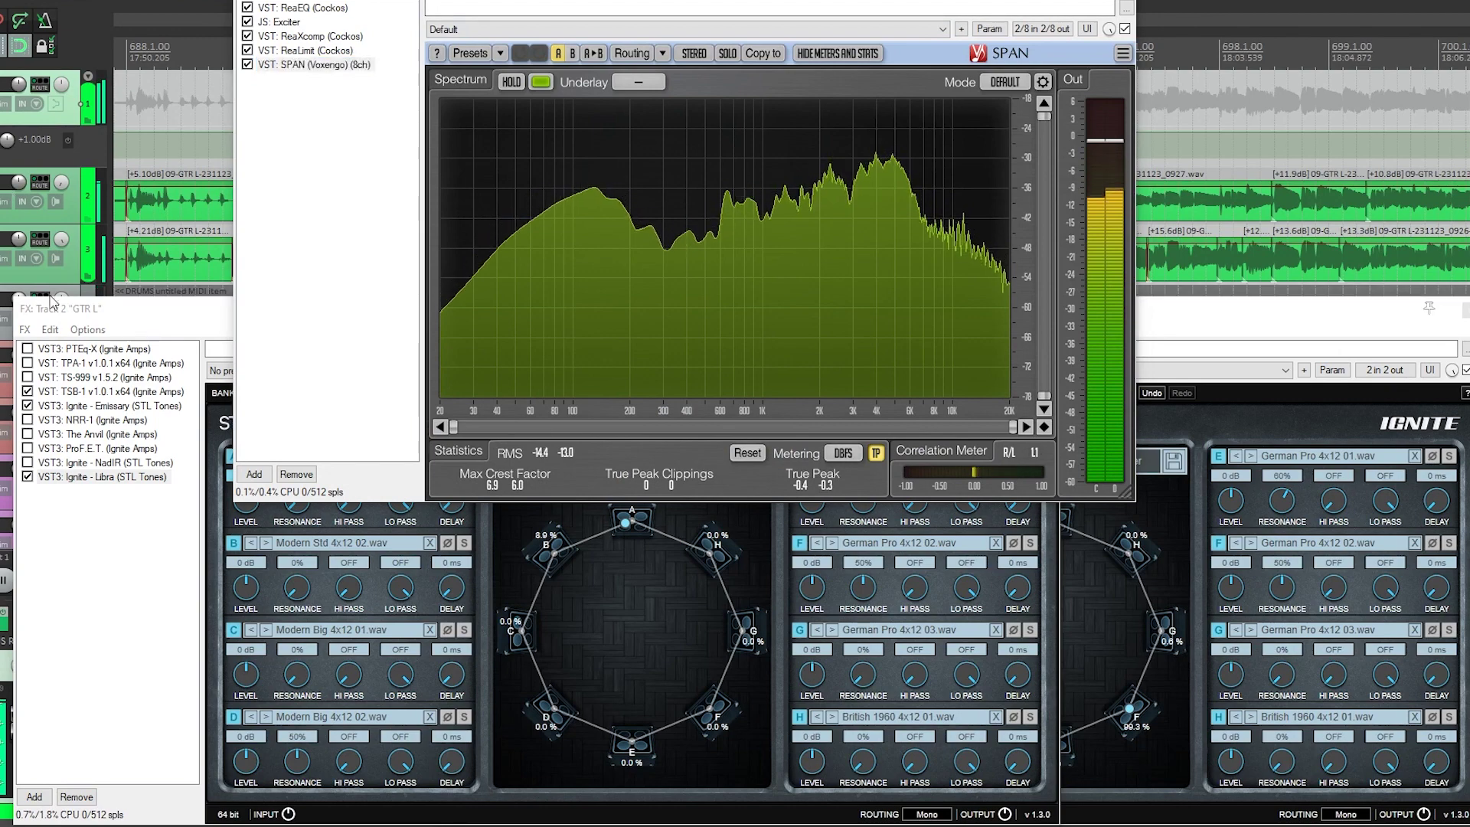
Blend about 74% cabinet D with 26% C on GTR L, and about 80% F with 20% G on GTR R in Libra.
click(138, 316)
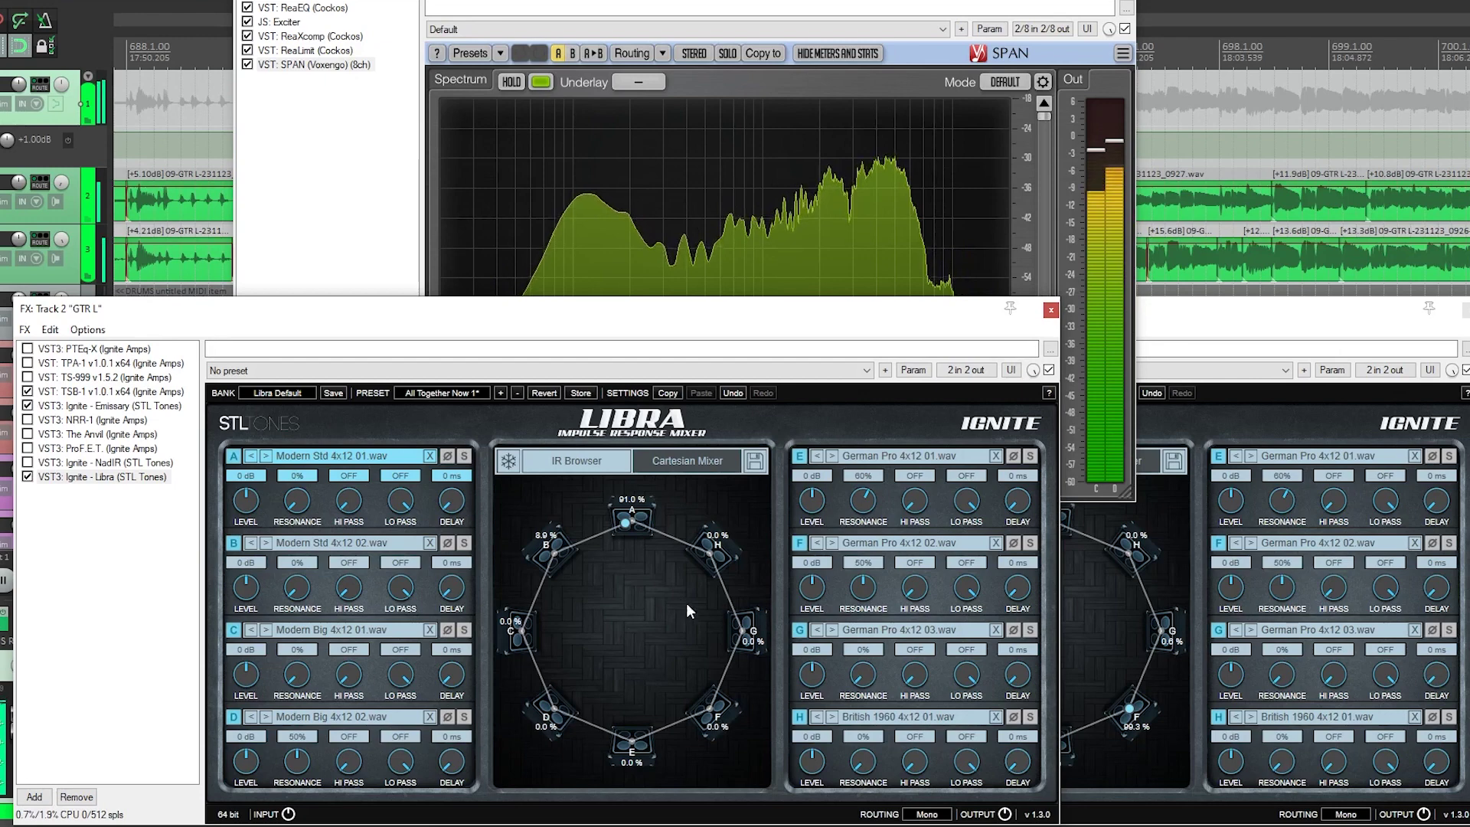
drag(628, 523, 506, 624)
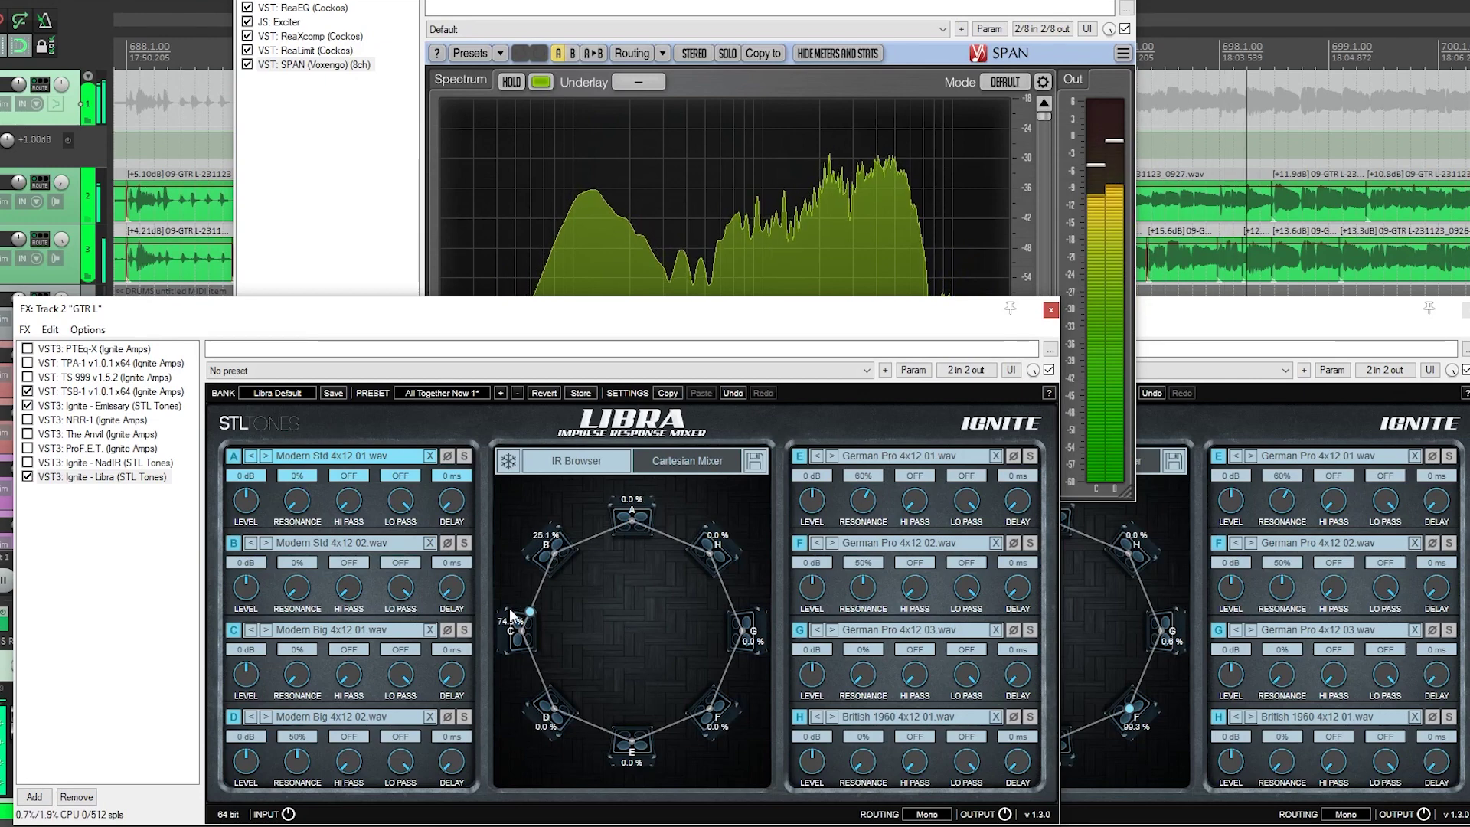
click(1208, 307)
drag(1129, 710, 1168, 643)
drag(1164, 546, 1175, 721)
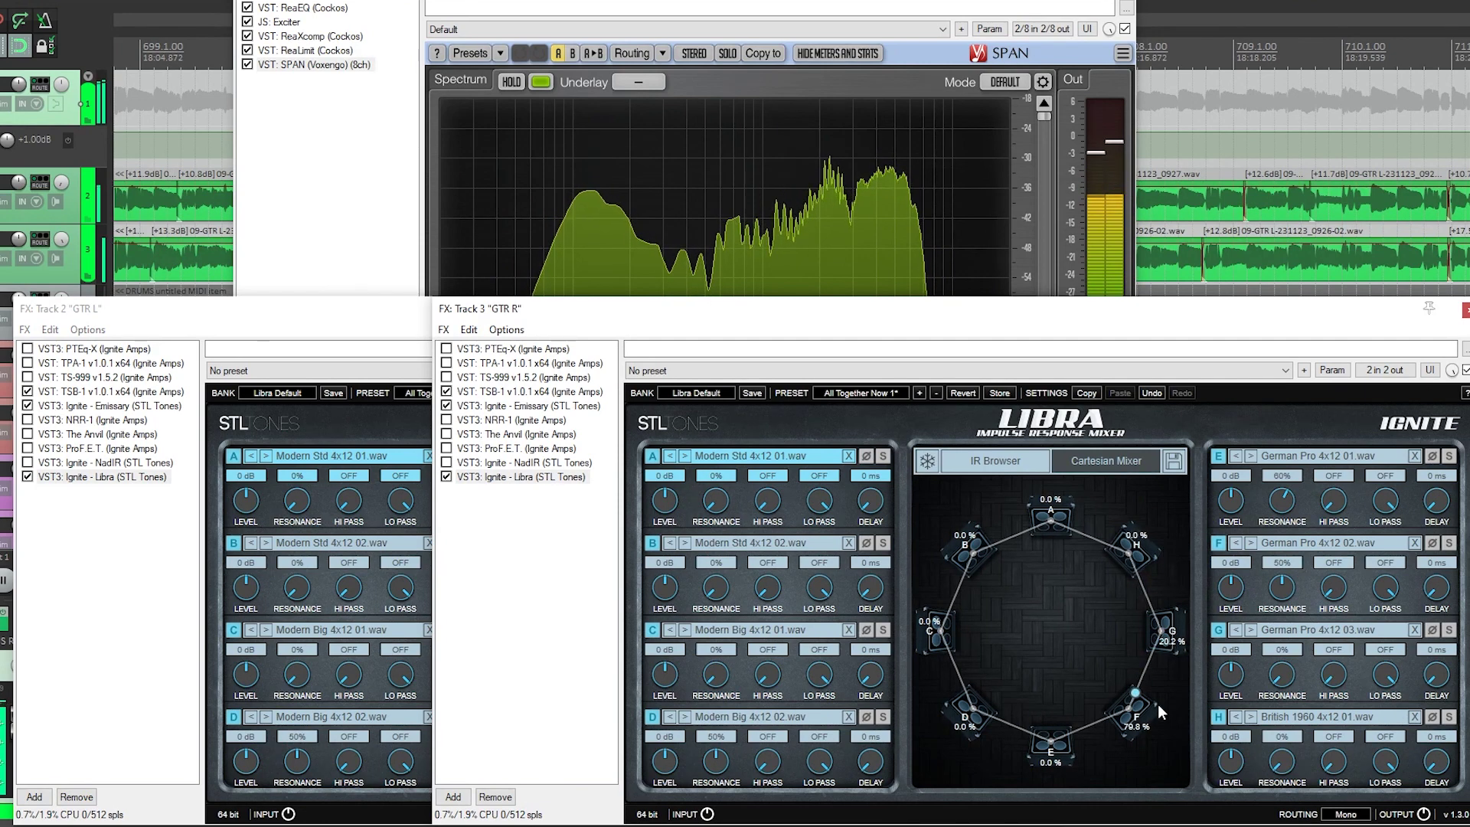
click(402, 332)
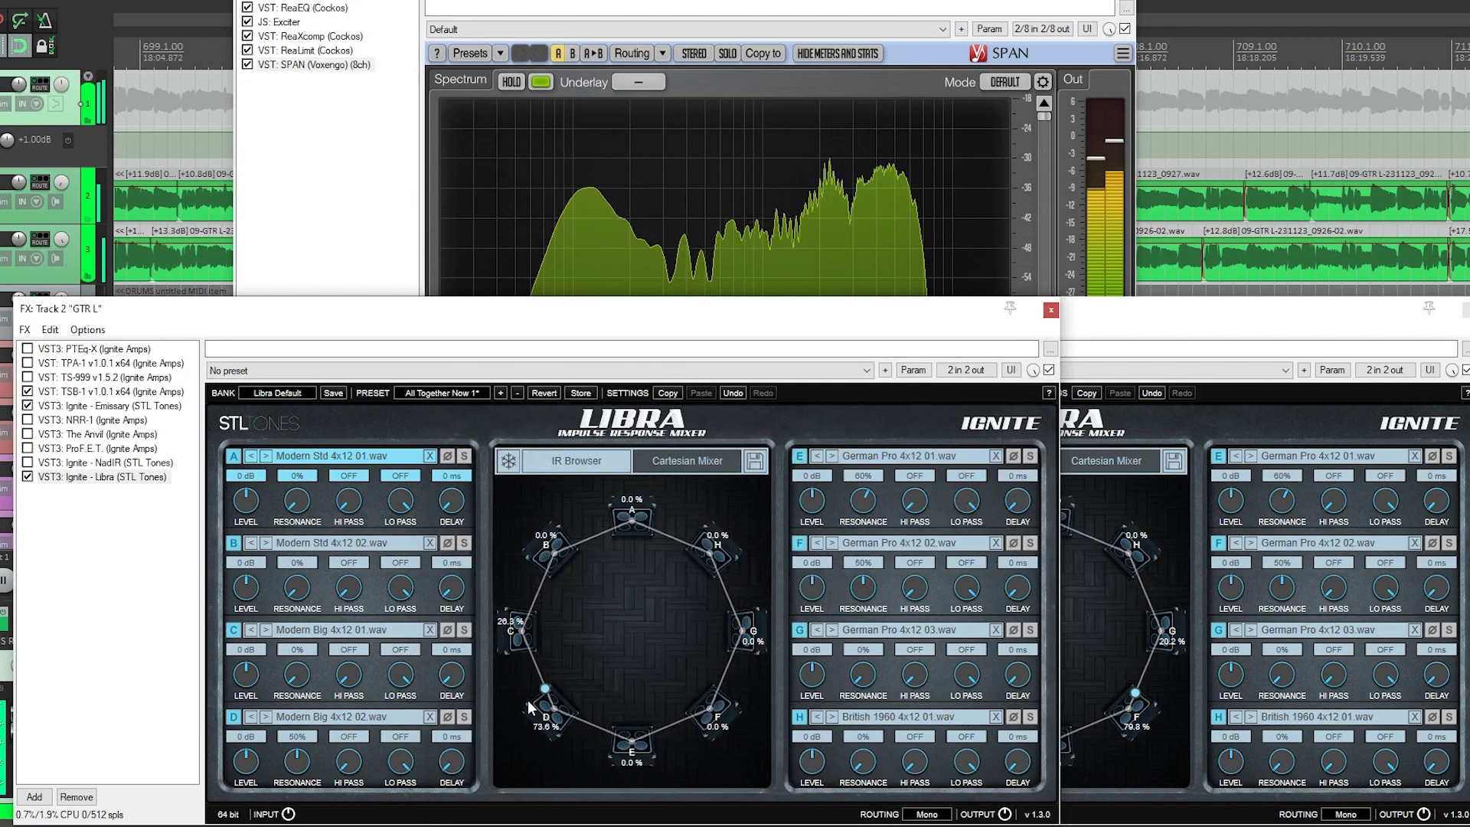
Examine the new Libra cabinet blends on the SPAN analyzer while toggling the rhythm bus's solo.
click(3, 253)
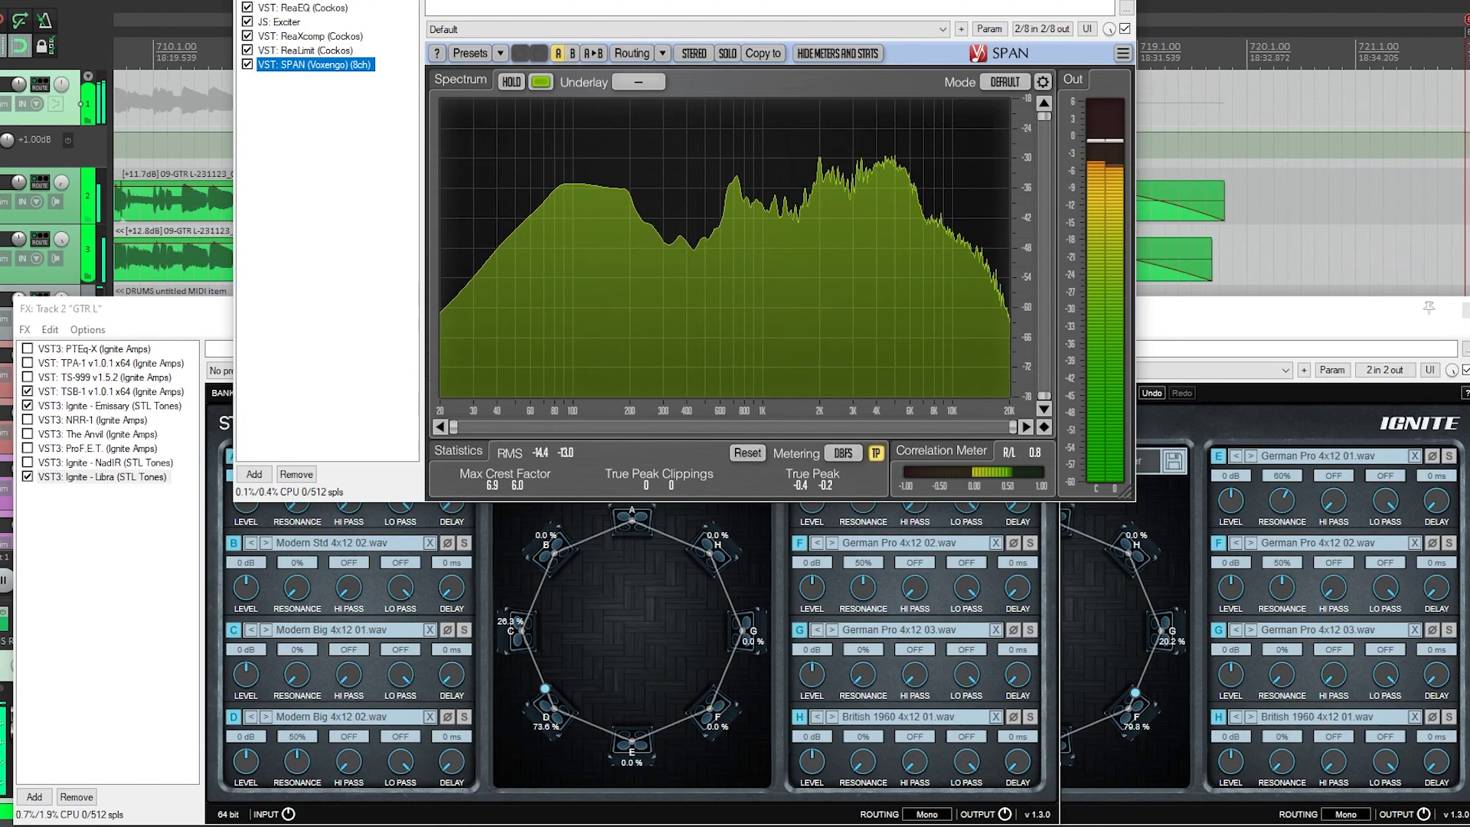
click(0, 105)
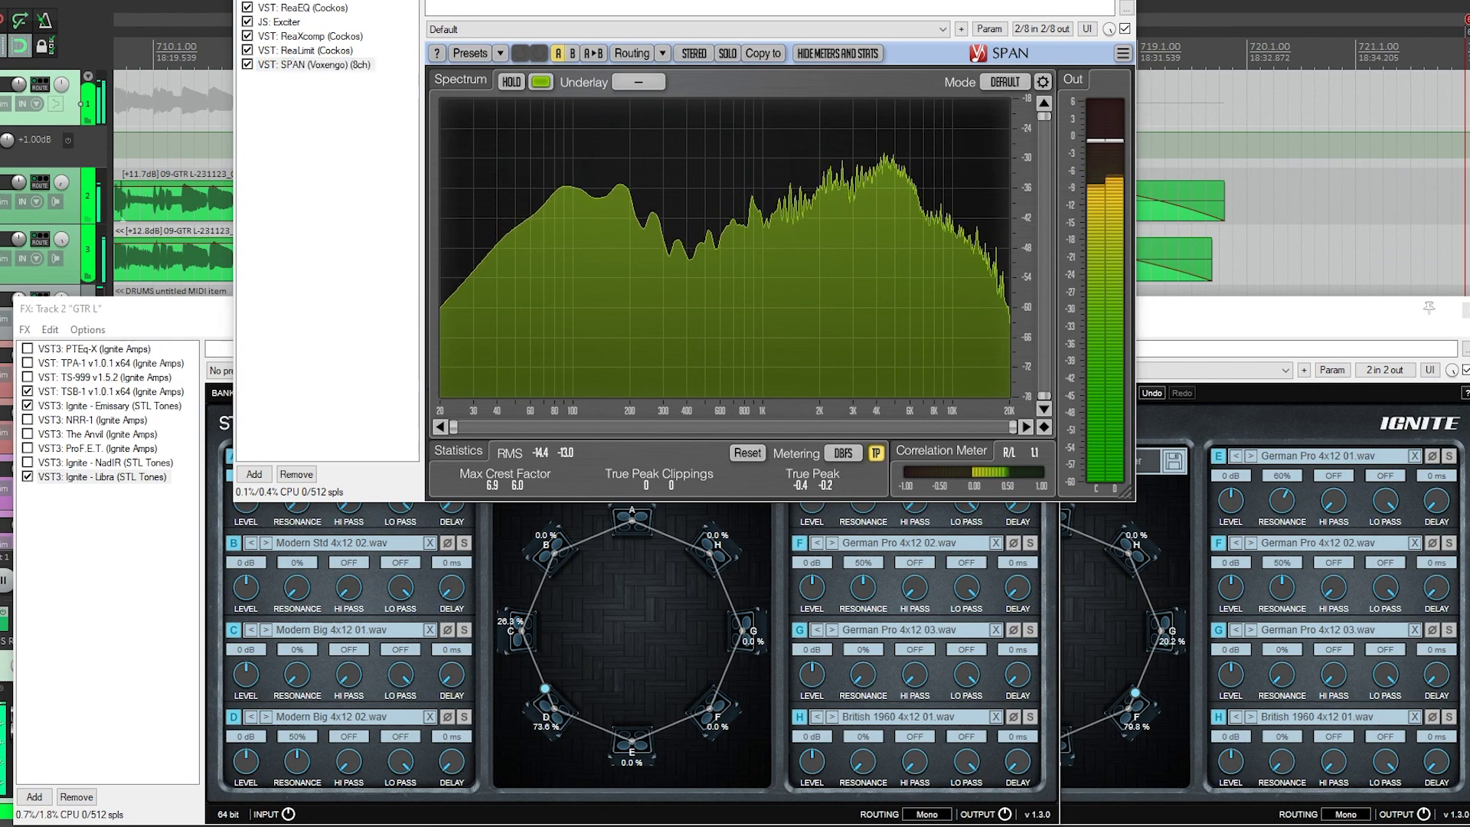